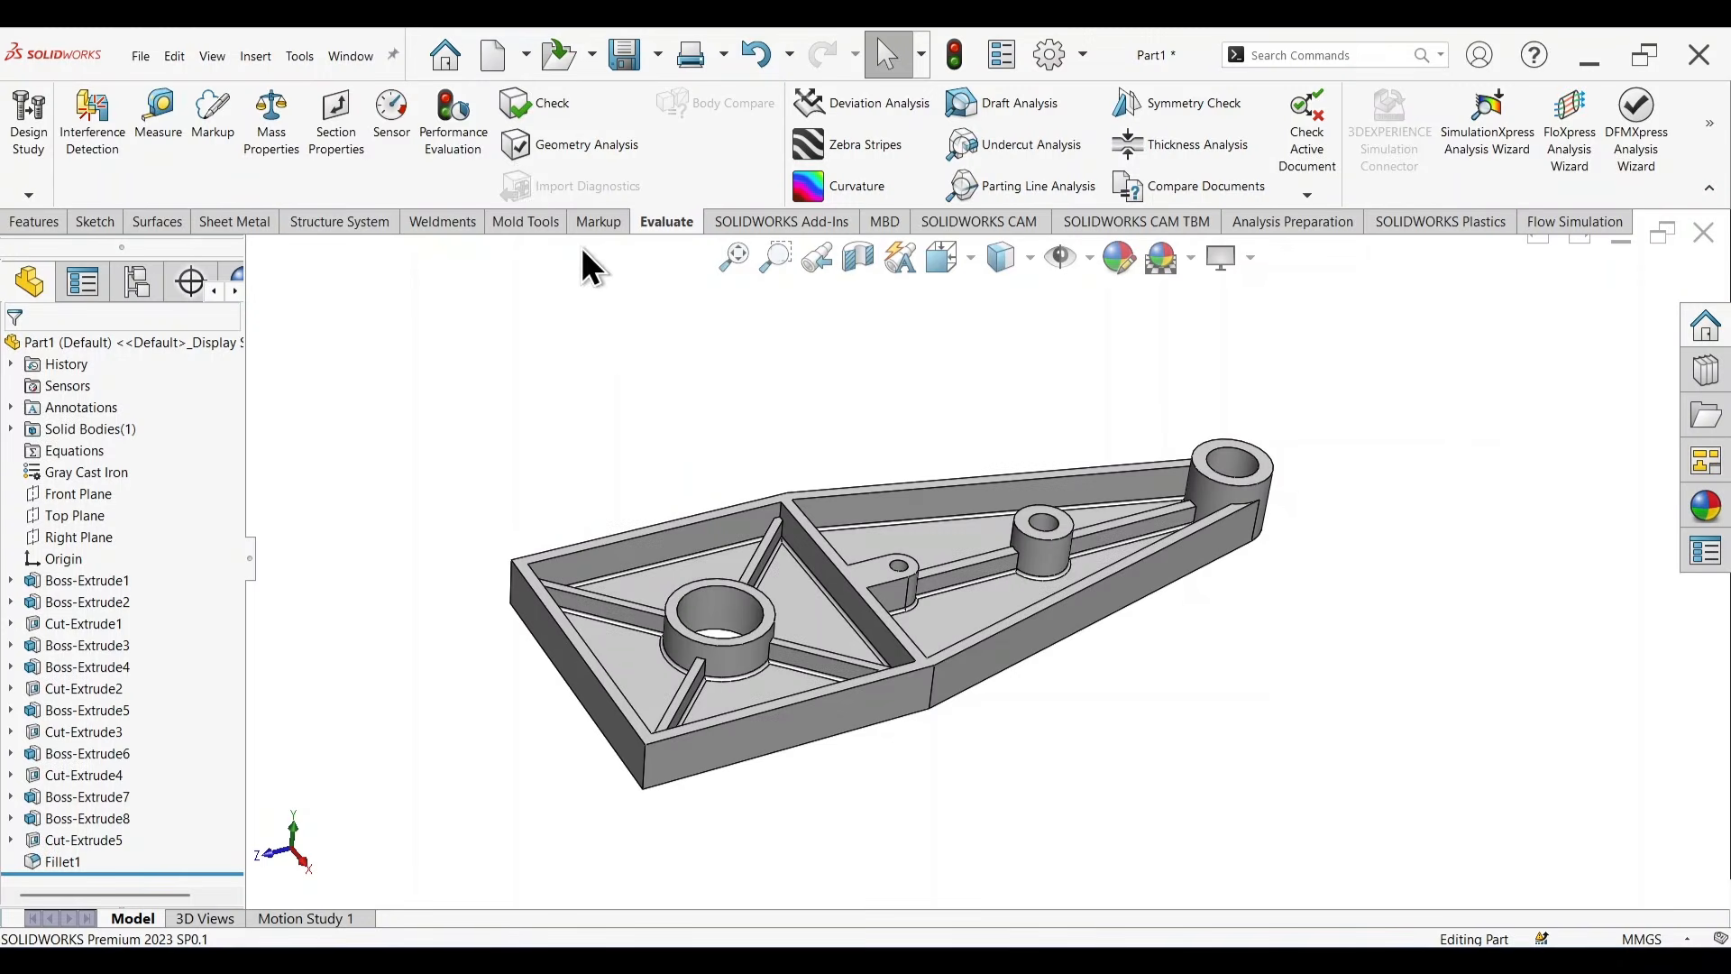
Create a new part document and apply a plain white background scene to it.
{"action": "left_click", "coordinate": [522, 58]}
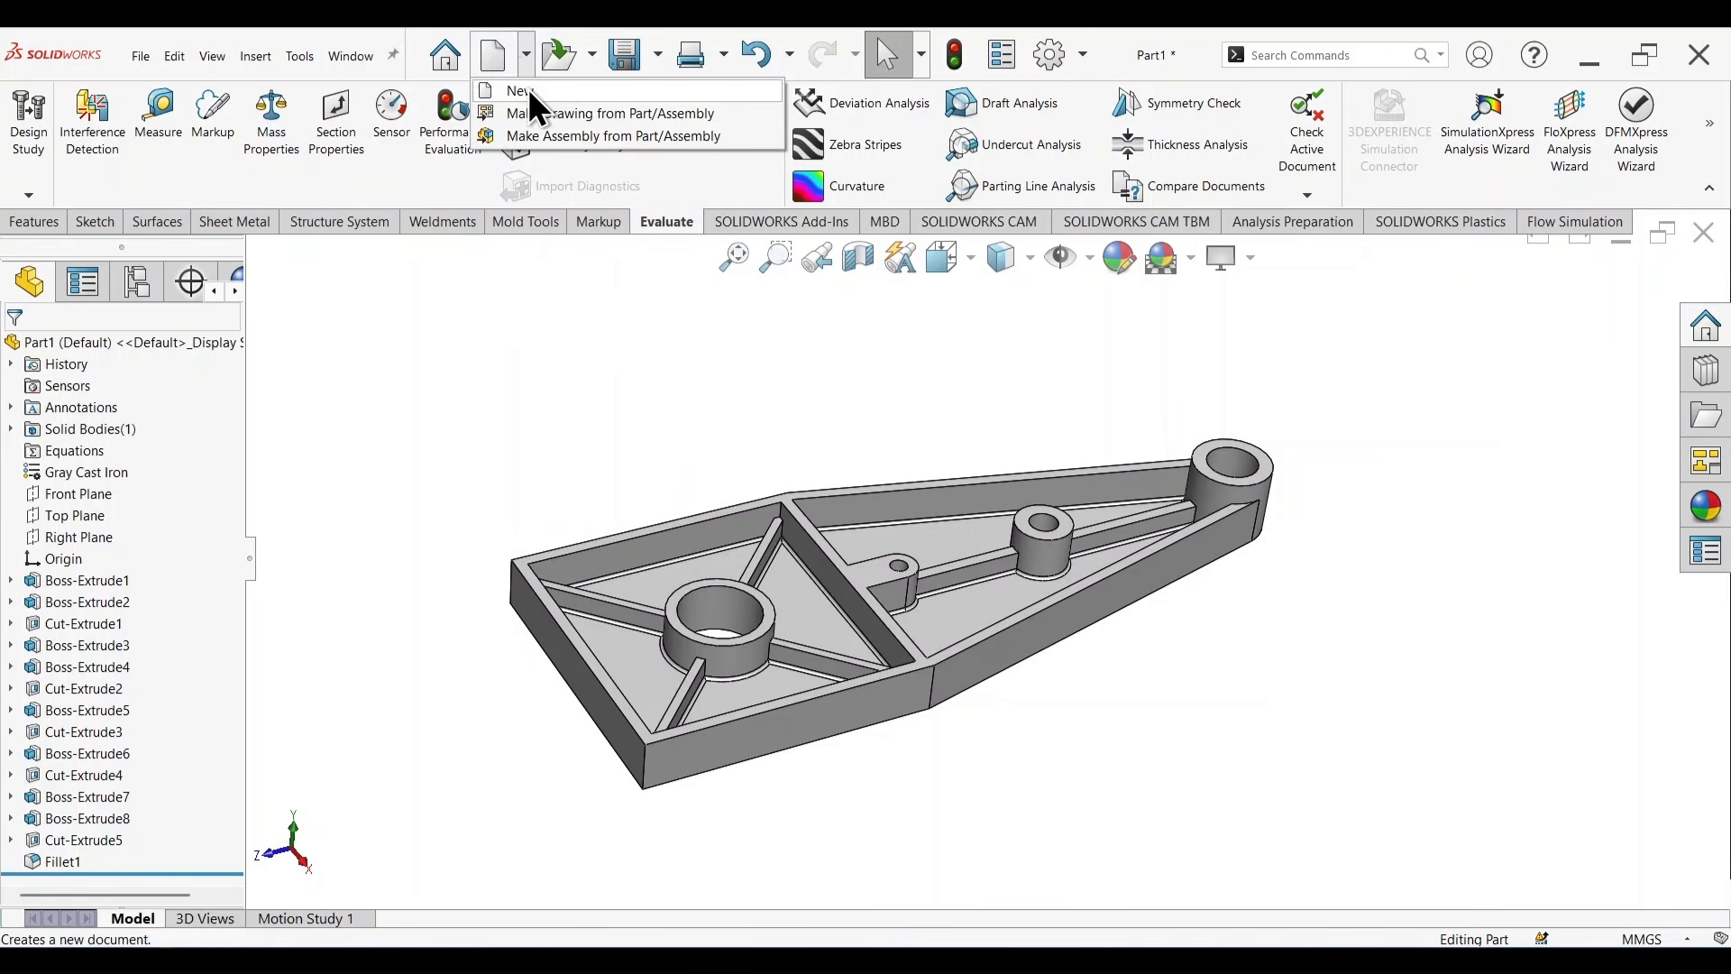
{"action": "left_click", "coordinate": [528, 89]}
{"action": "left_click", "coordinate": [924, 683]}
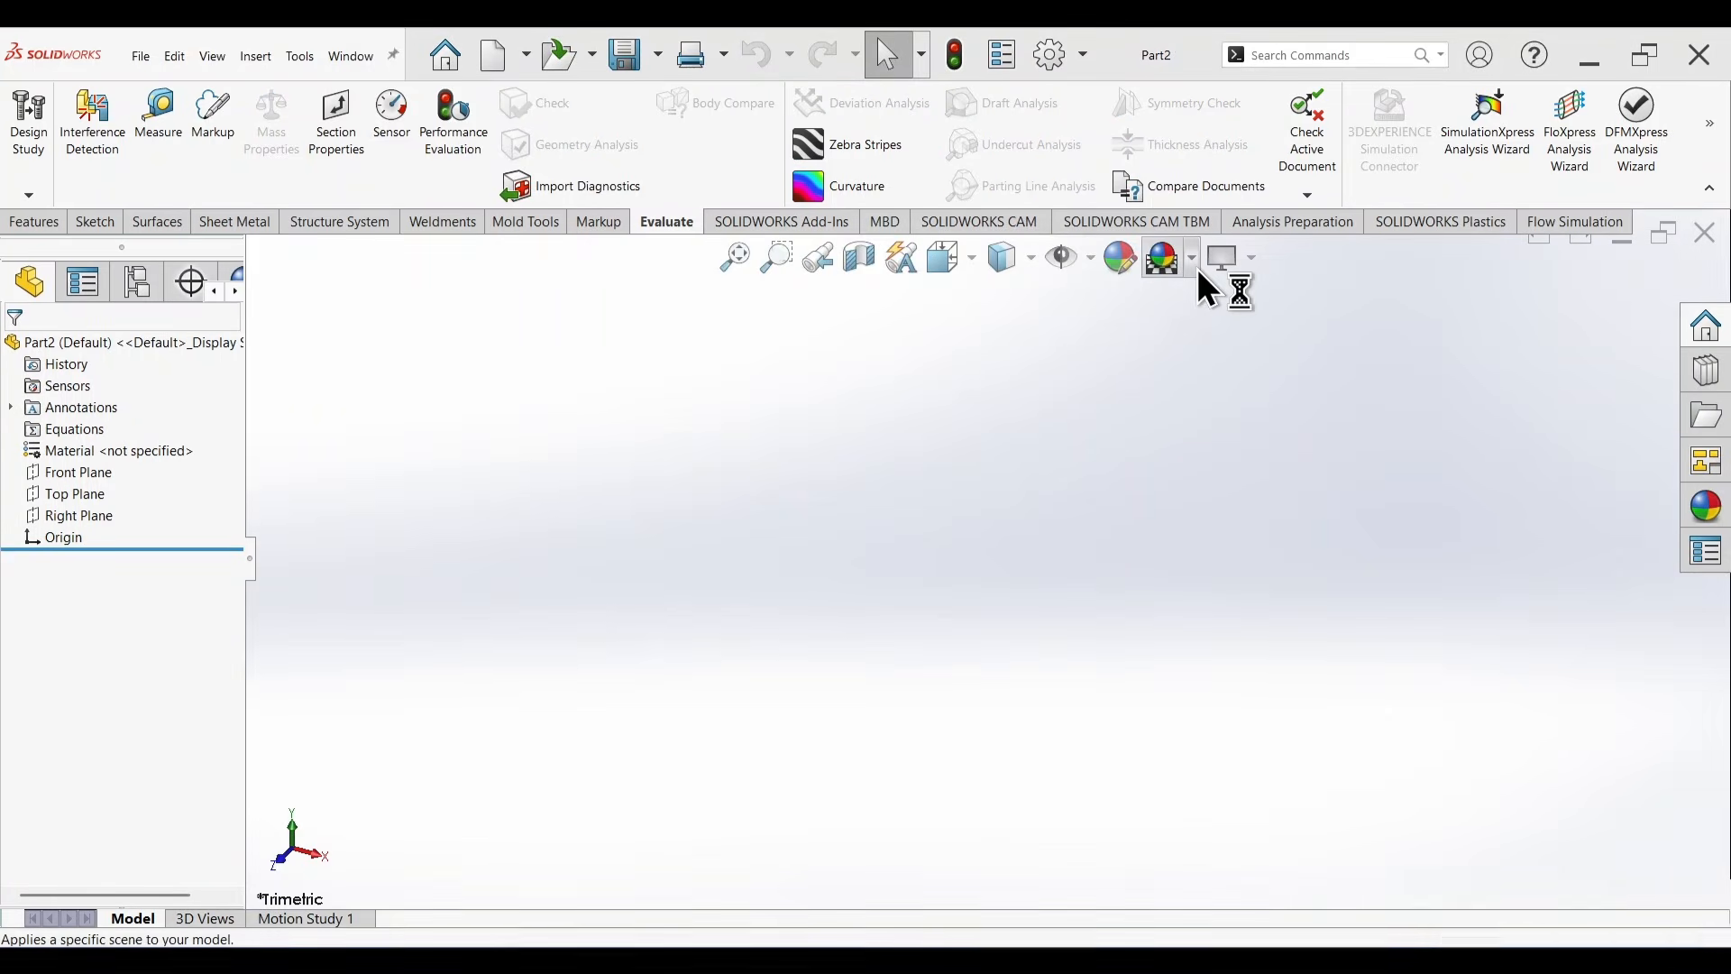
{"action": "left_click", "coordinate": [1202, 267]}
{"action": "left_click", "coordinate": [1190, 317]}
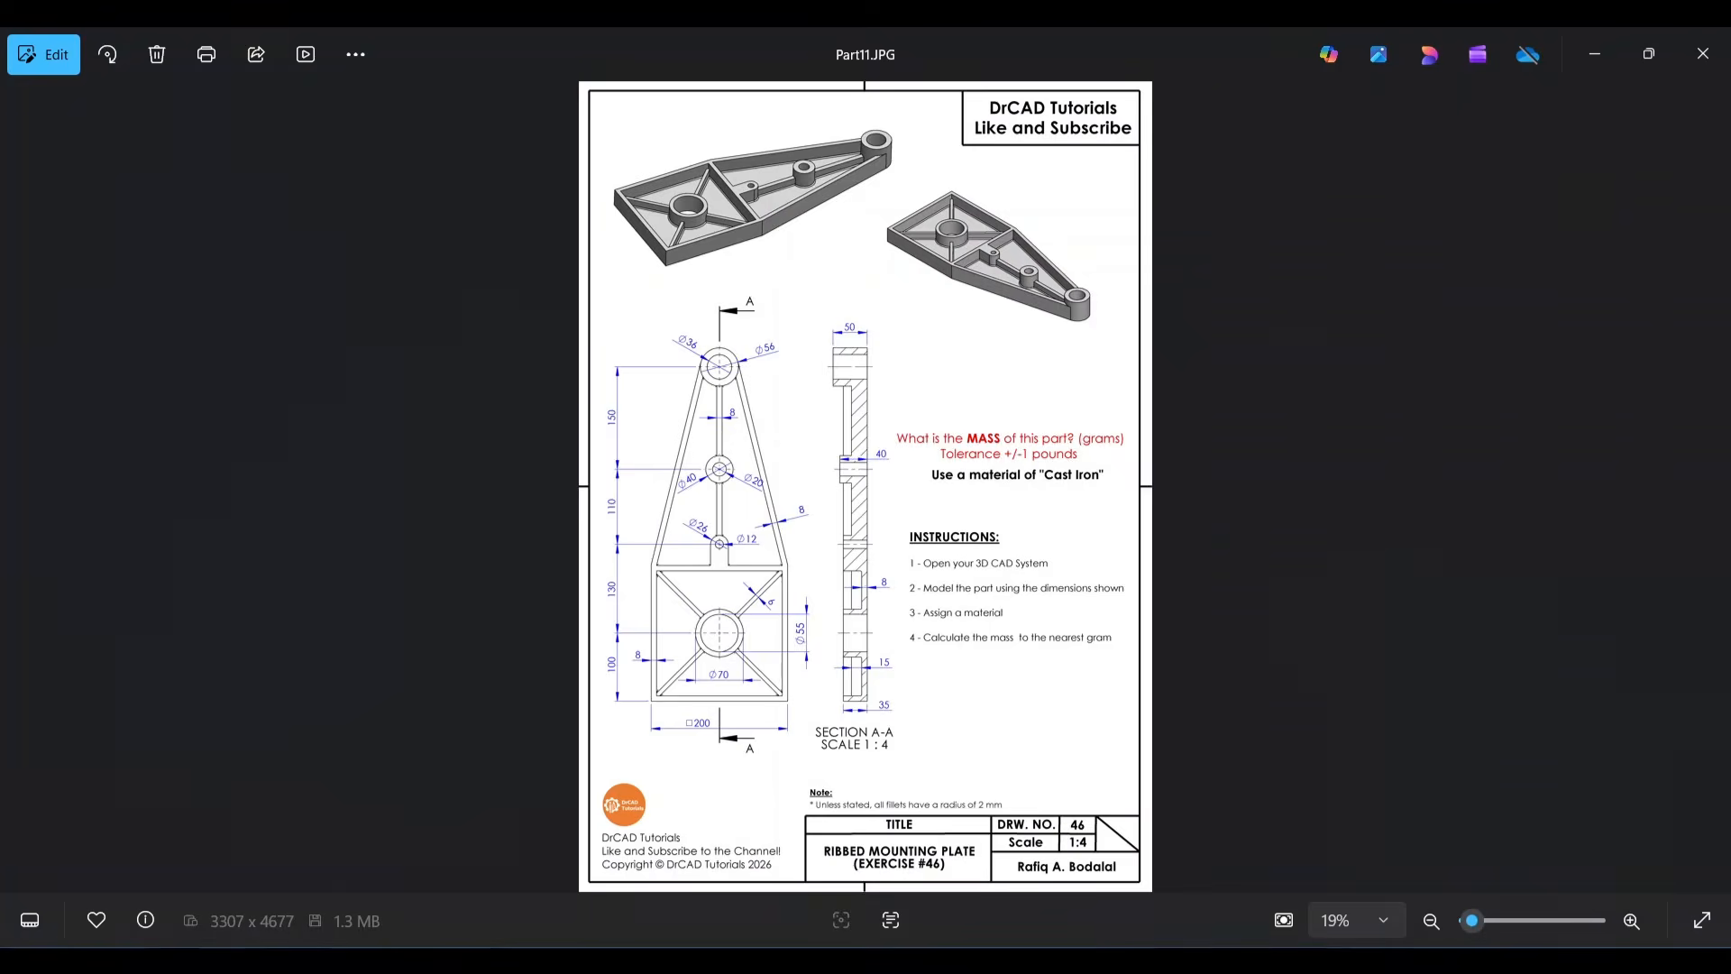
Copy the drawing Part11.JPG from the image viewer, paste it into the new part and reposition it in the modelling area.
{"action": "key", "text": "ctrl+c"}
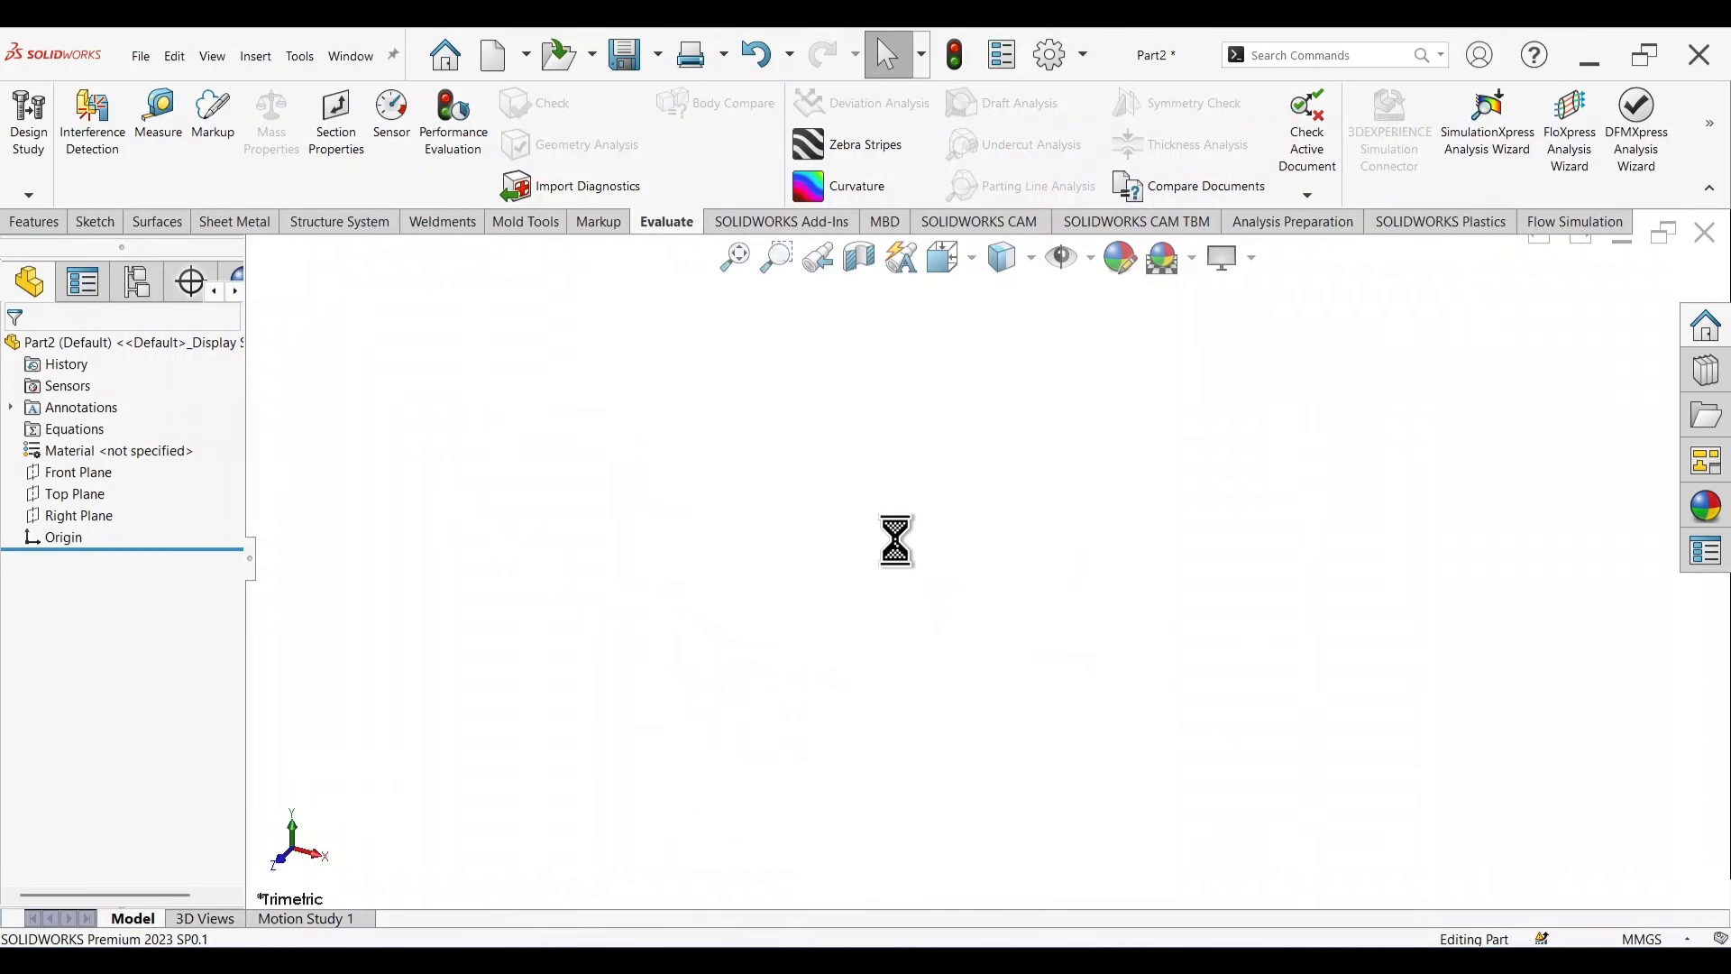
{"action": "scroll", "coordinate": [929, 546], "scroll_direction": "up", "scroll_amount": 10}
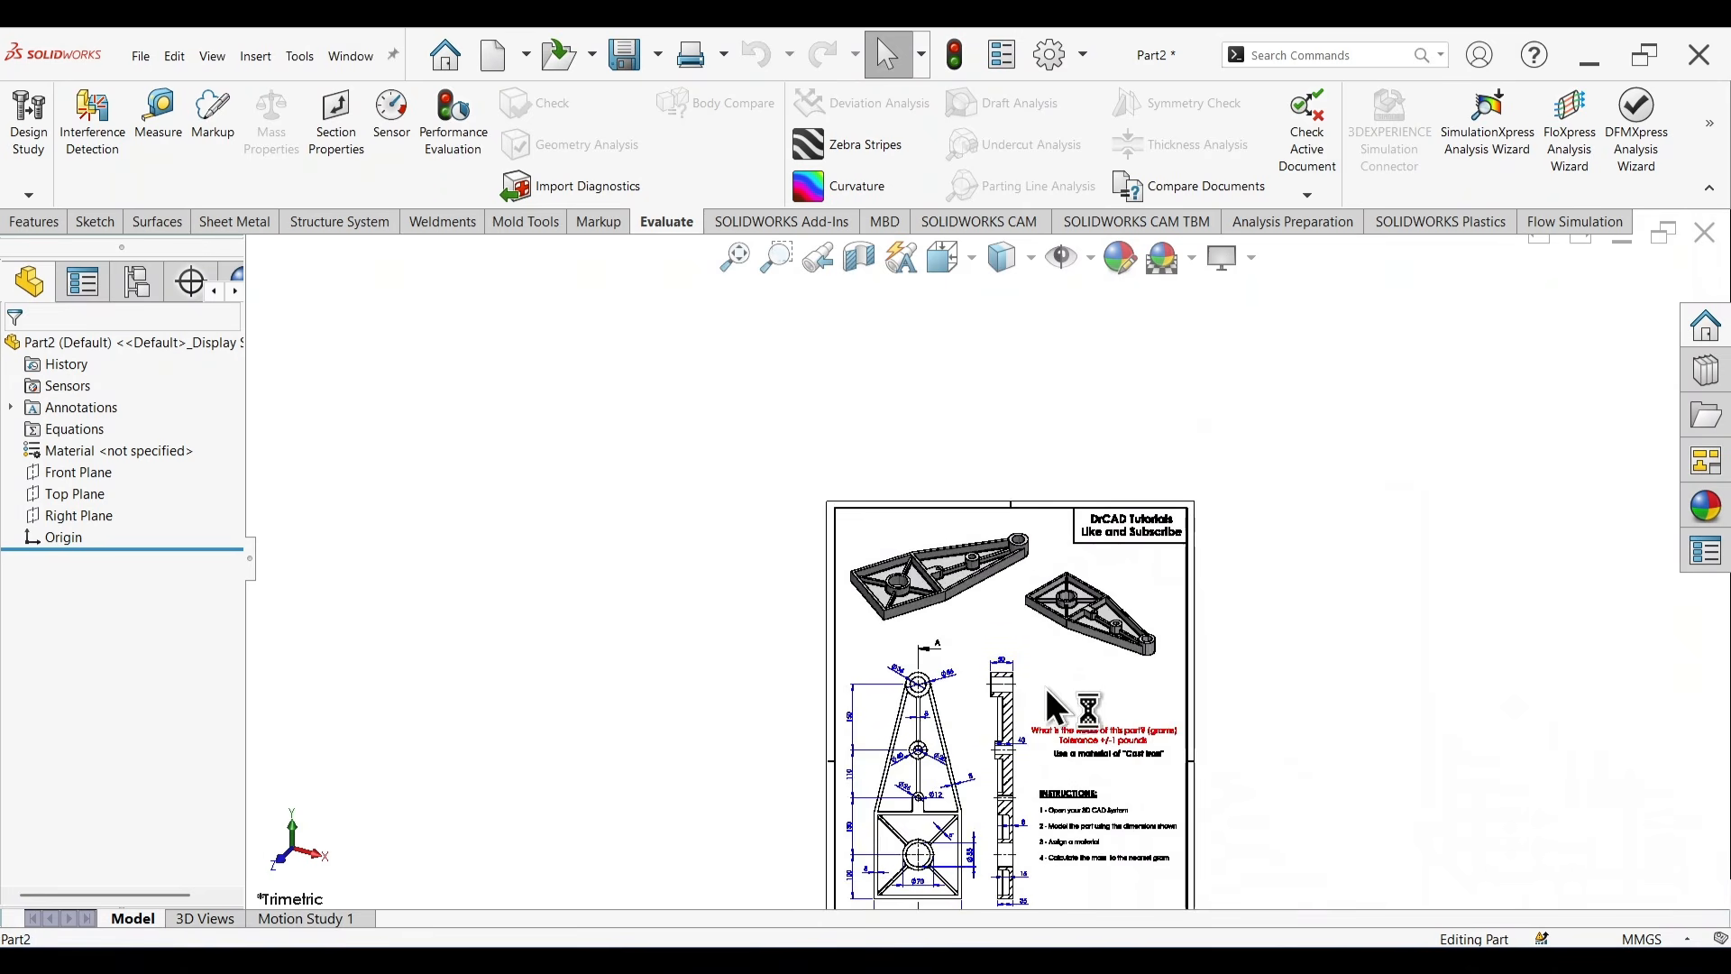
{"action": "left_click_drag", "start_coordinate": [1050, 703], "coordinate": [891, 534]}
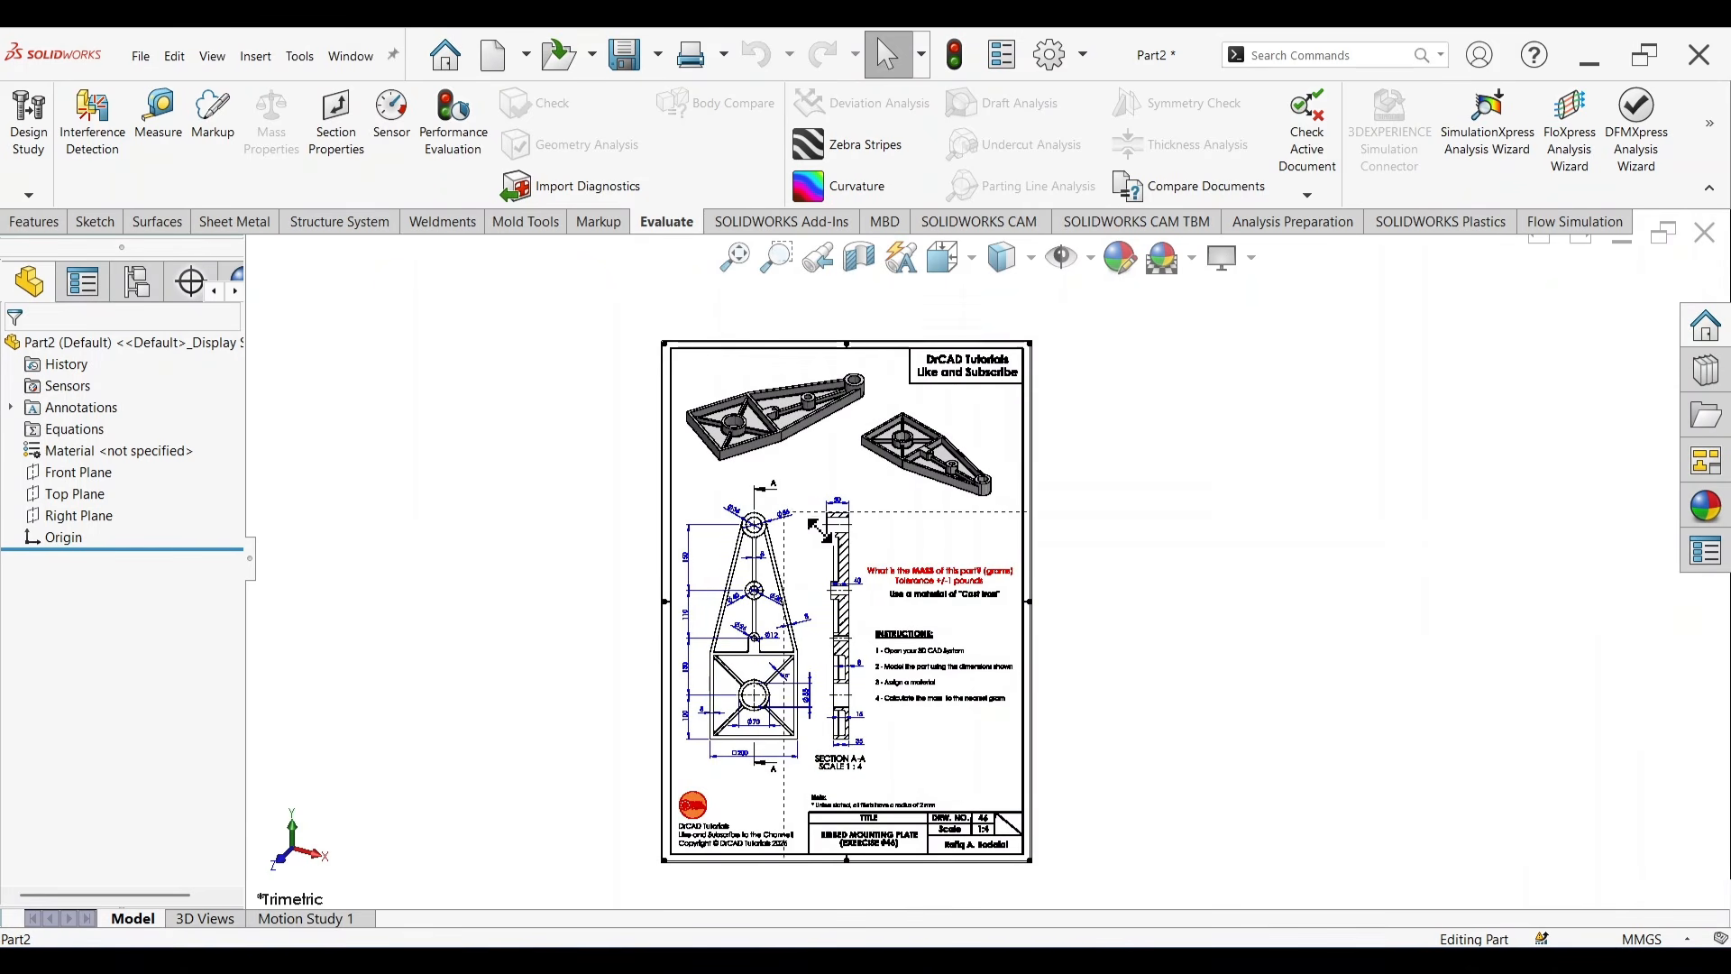
{"action": "left_click_drag", "start_coordinate": [820, 530], "coordinate": [820, 534]}
{"action": "left_click_drag", "start_coordinate": [934, 671], "coordinate": [895, 535]}
{"action": "scroll", "coordinate": [847, 465], "scroll_direction": "down", "scroll_amount": 4}
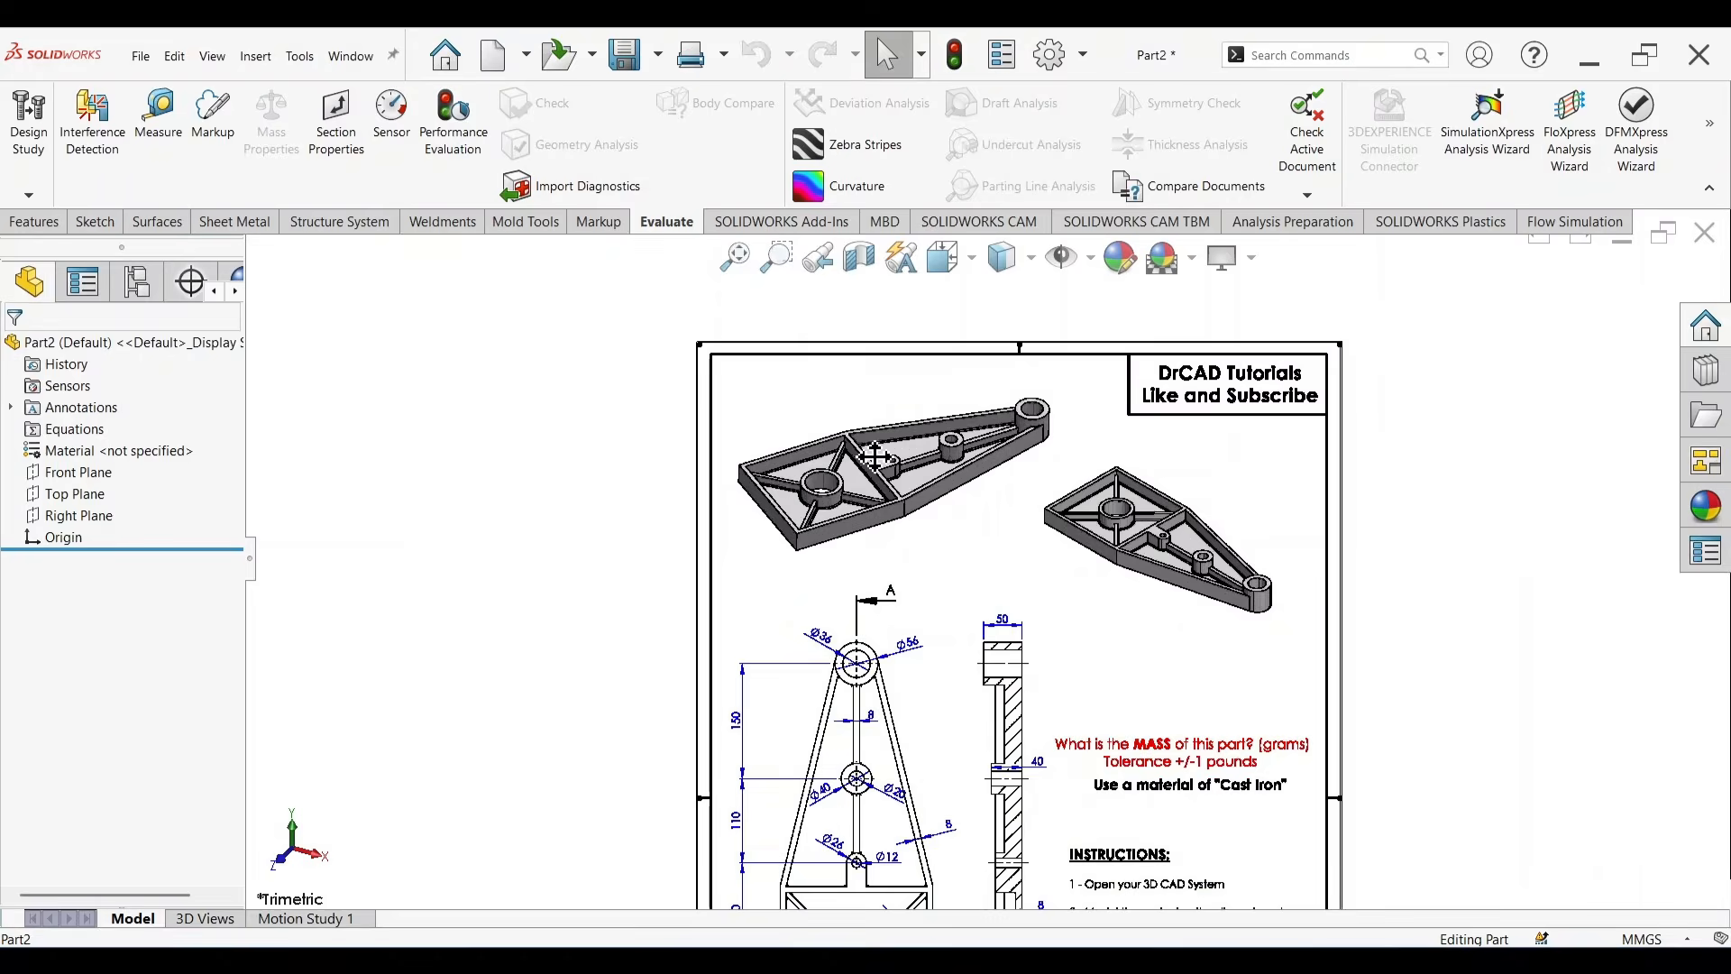
{"action": "scroll", "coordinate": [874, 457], "scroll_direction": "down", "scroll_amount": 2}
{"action": "scroll", "coordinate": [909, 676], "scroll_direction": "up", "scroll_amount": 3}
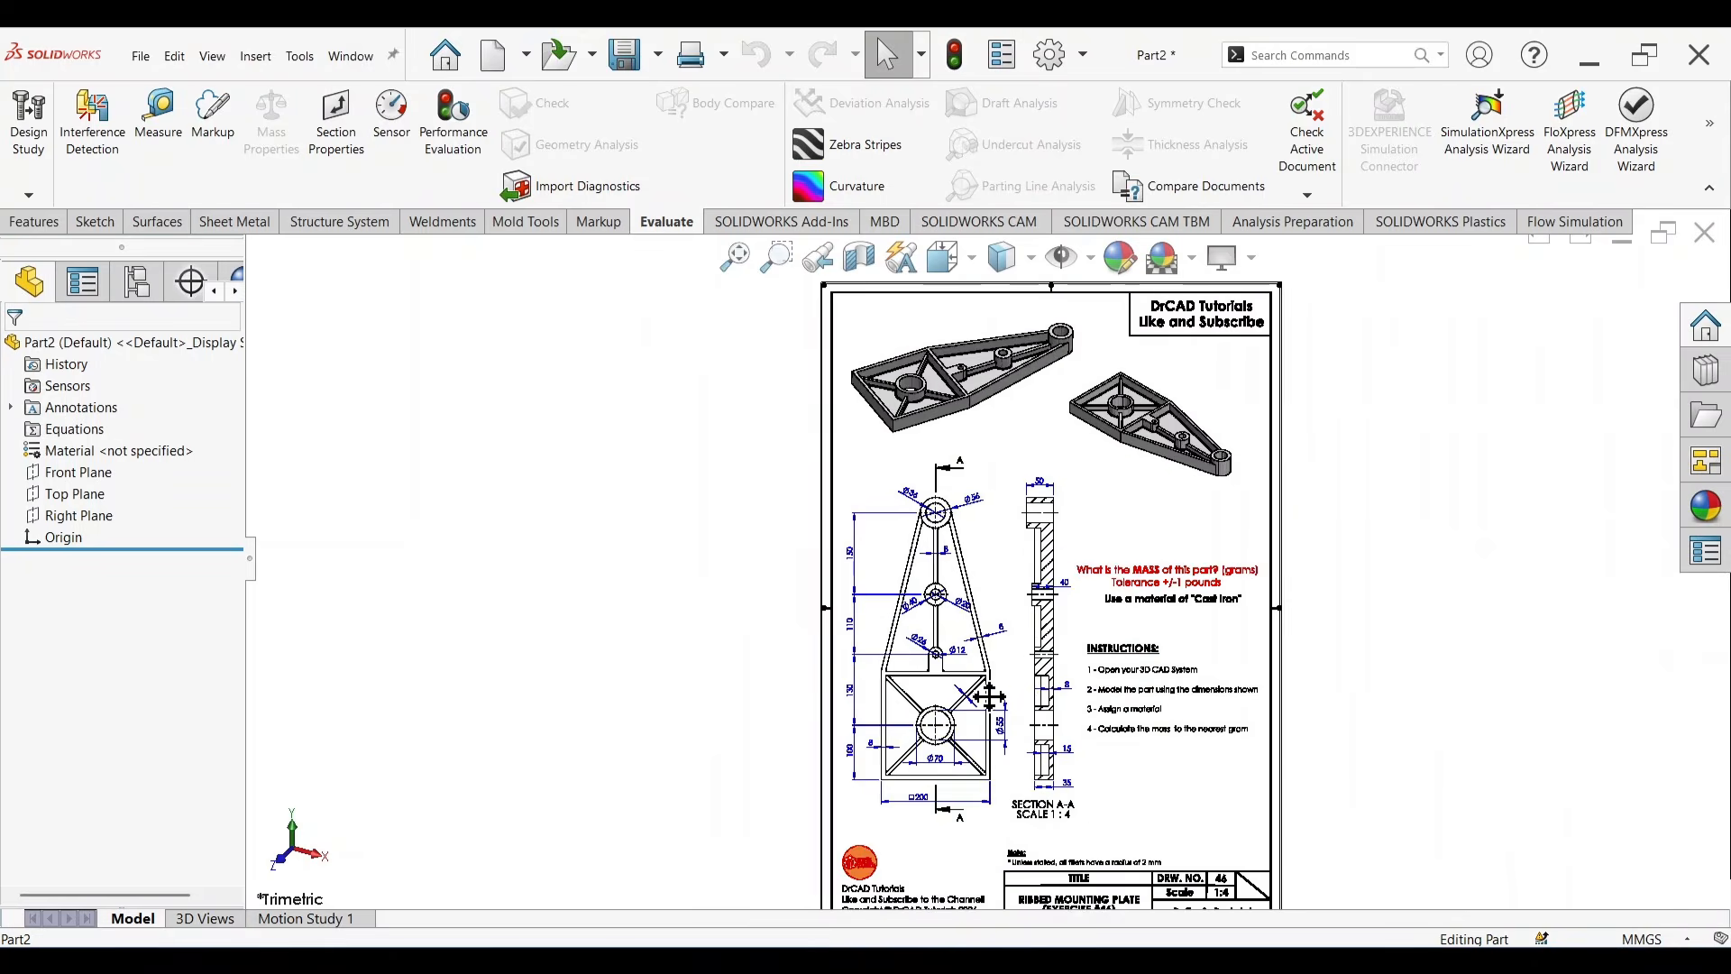
{"action": "scroll", "coordinate": [997, 633], "scroll_direction": "down", "scroll_amount": 2}
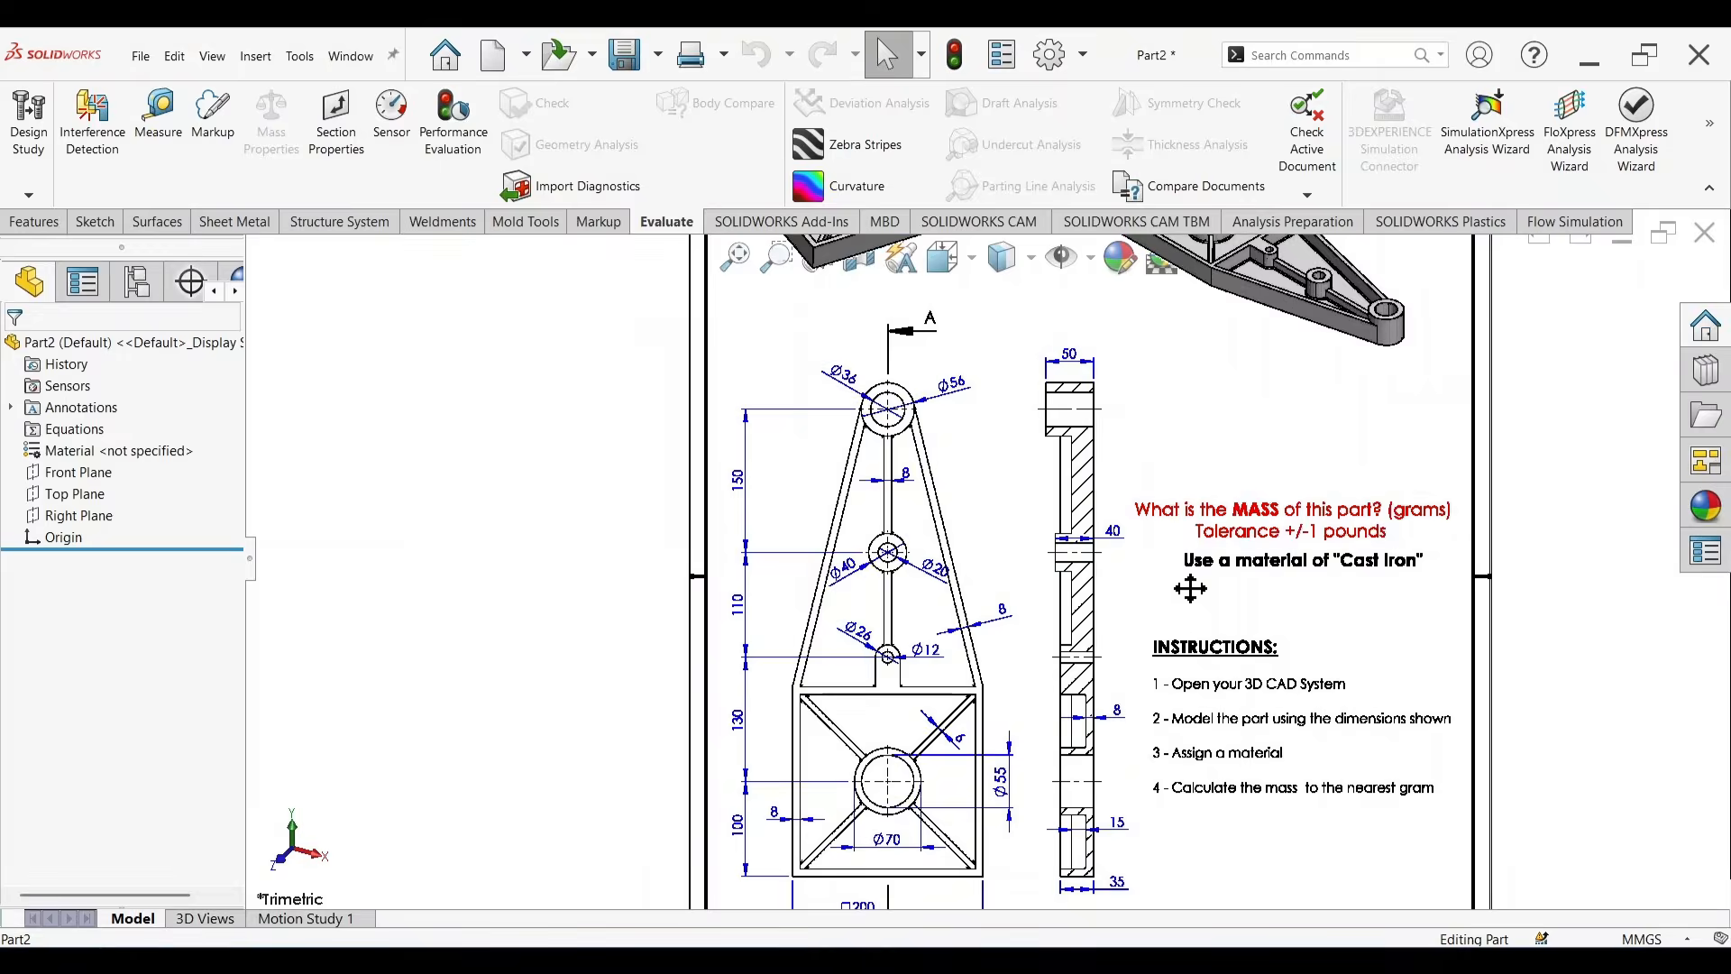
{"action": "scroll", "coordinate": [1190, 588], "scroll_direction": "up", "scroll_amount": 3}
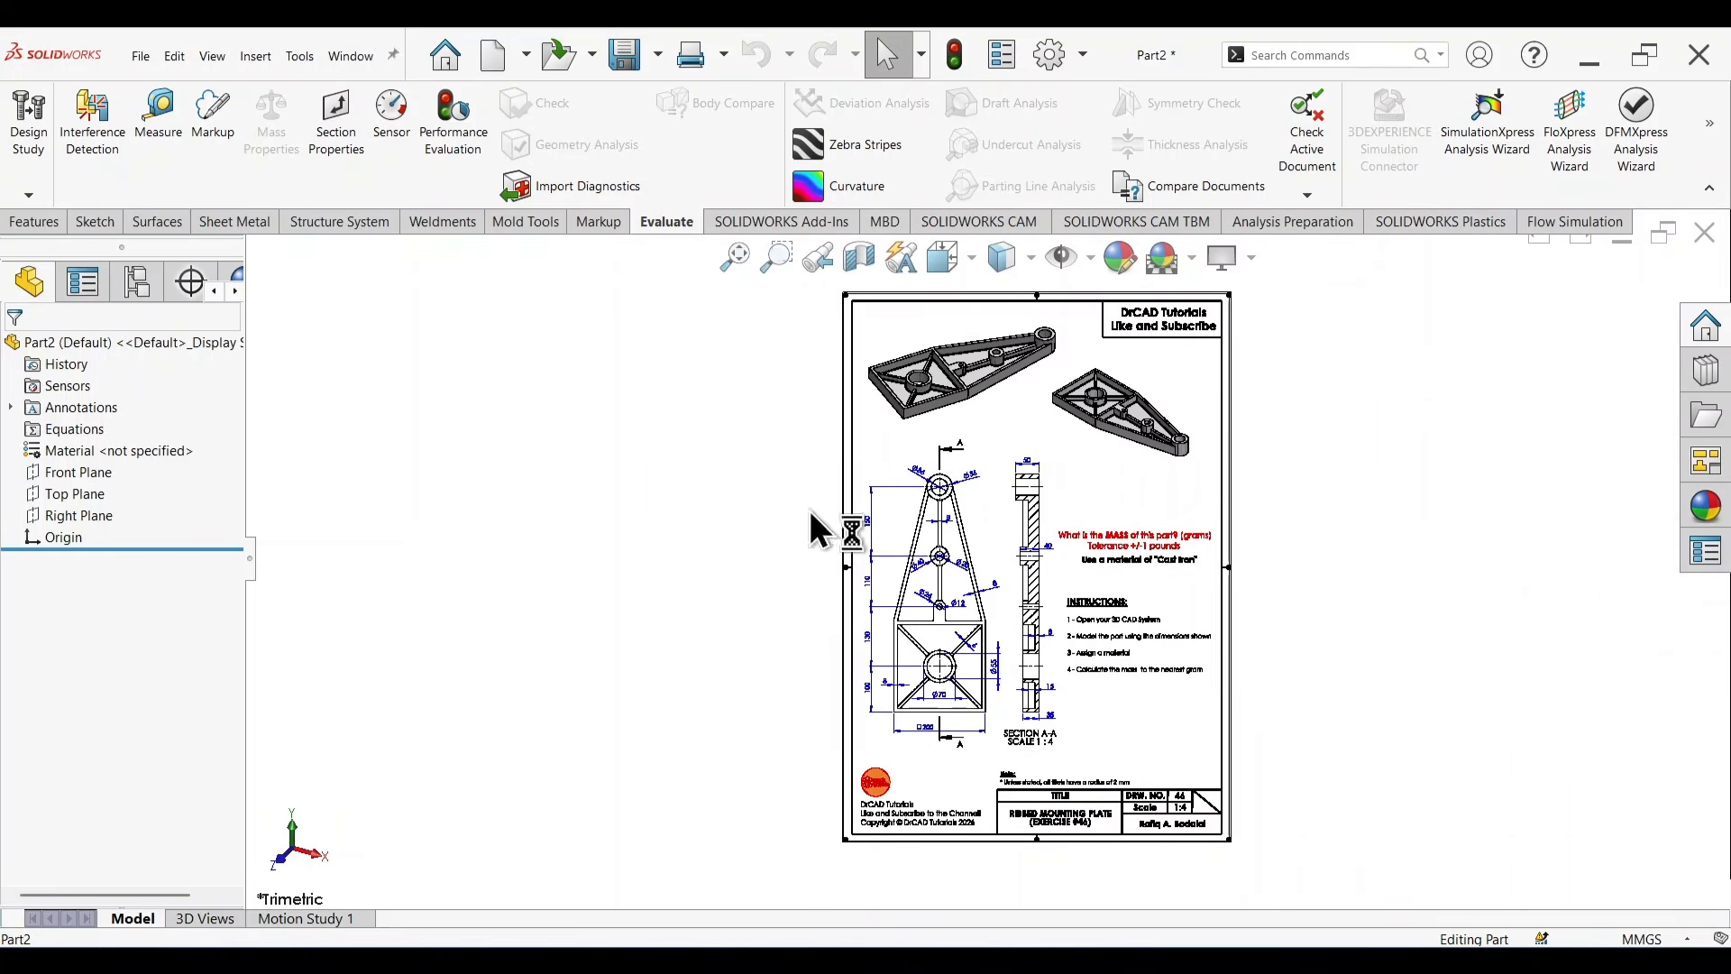
Start a sketch on the Top Plane and move the pasted drawing picture farther away from the origin.
{"action": "left_click", "coordinate": [85, 494]}
{"action": "left_click", "coordinate": [139, 465]}
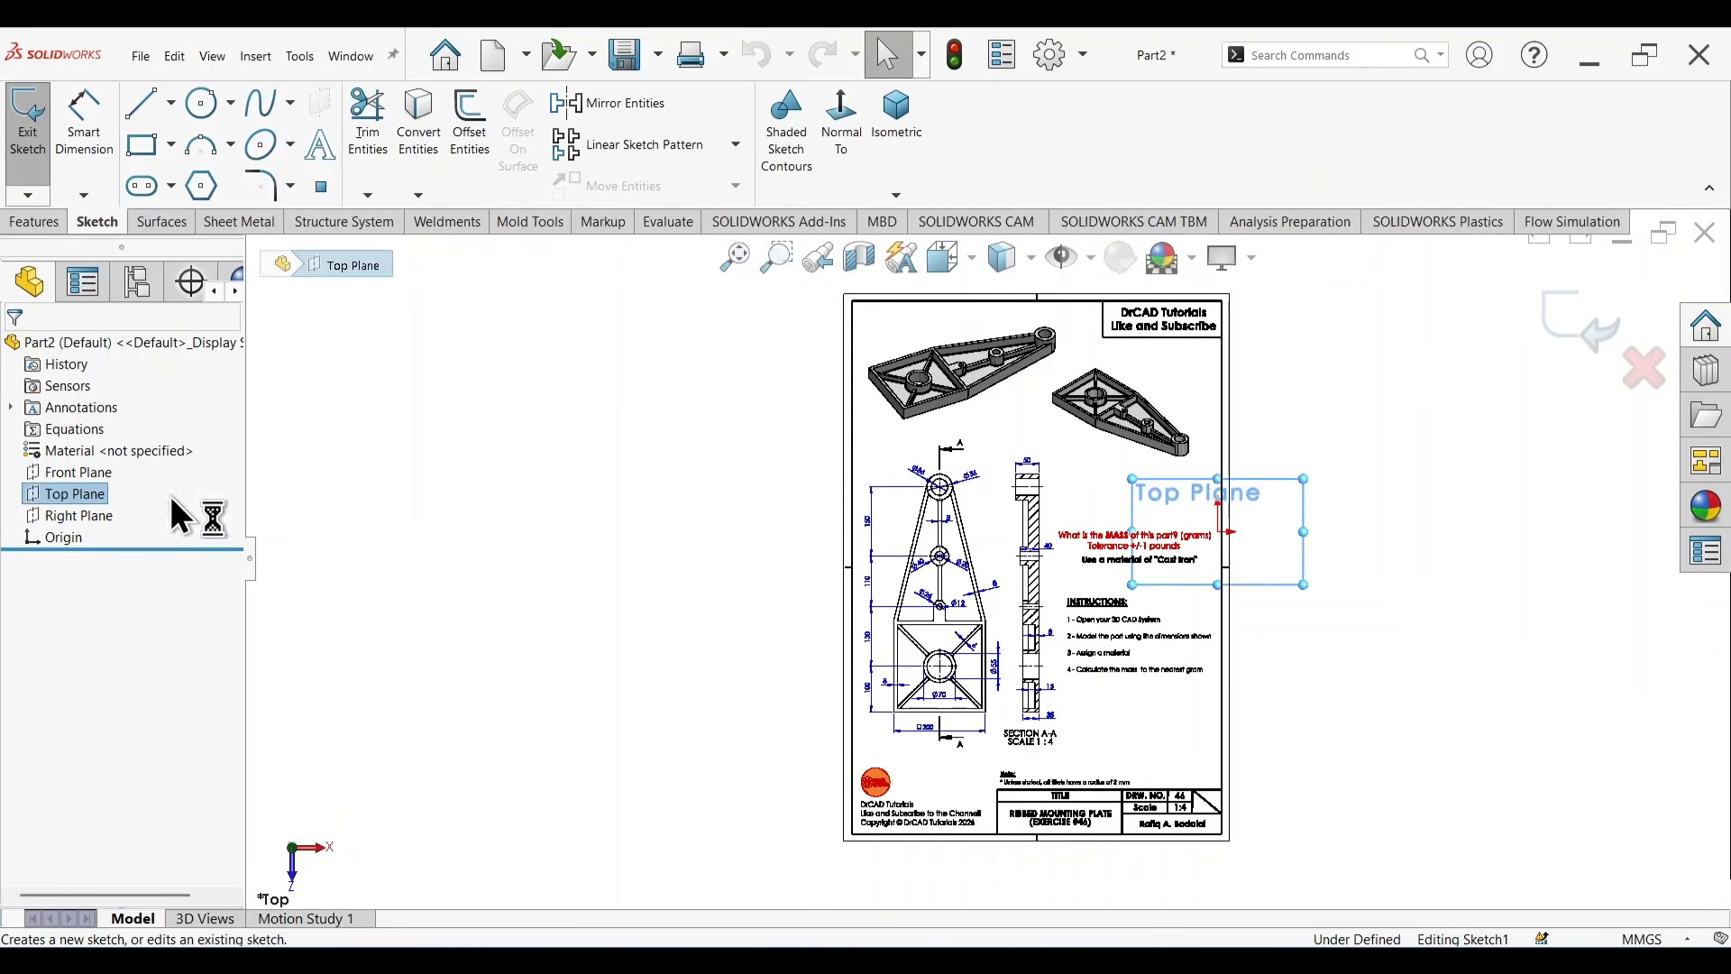
{"action": "left_click_drag", "start_coordinate": [1009, 589], "coordinate": [854, 565]}
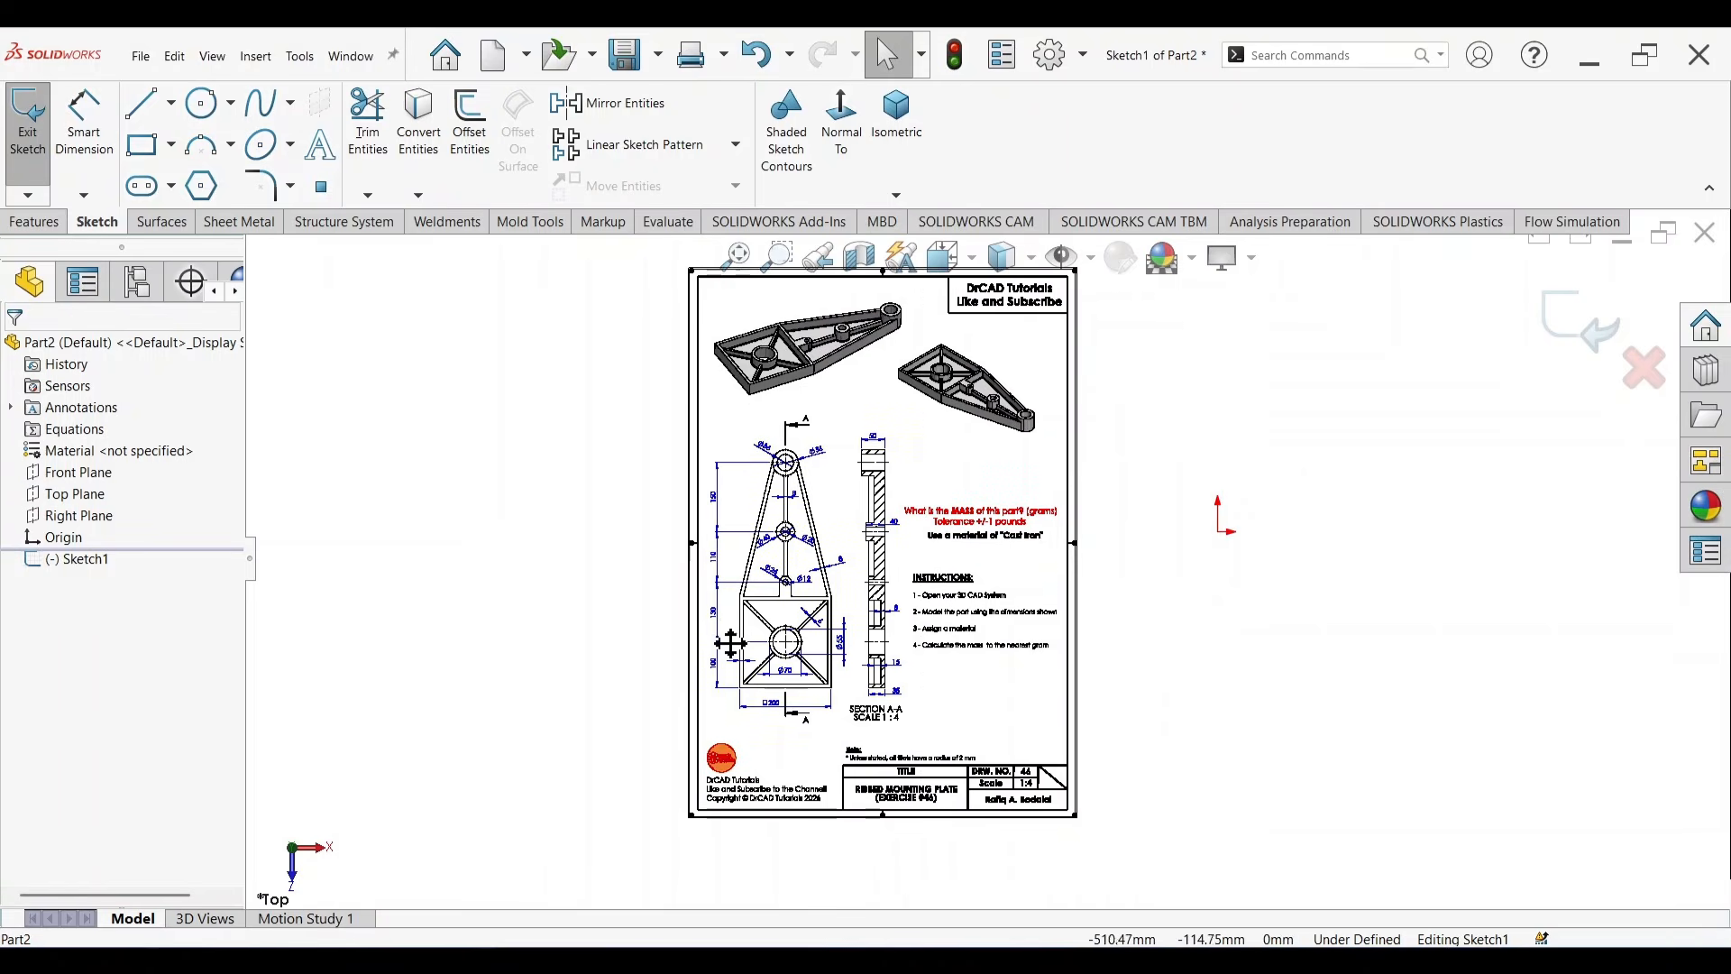
{"action": "scroll", "coordinate": [730, 644], "scroll_direction": "down", "scroll_amount": 5}
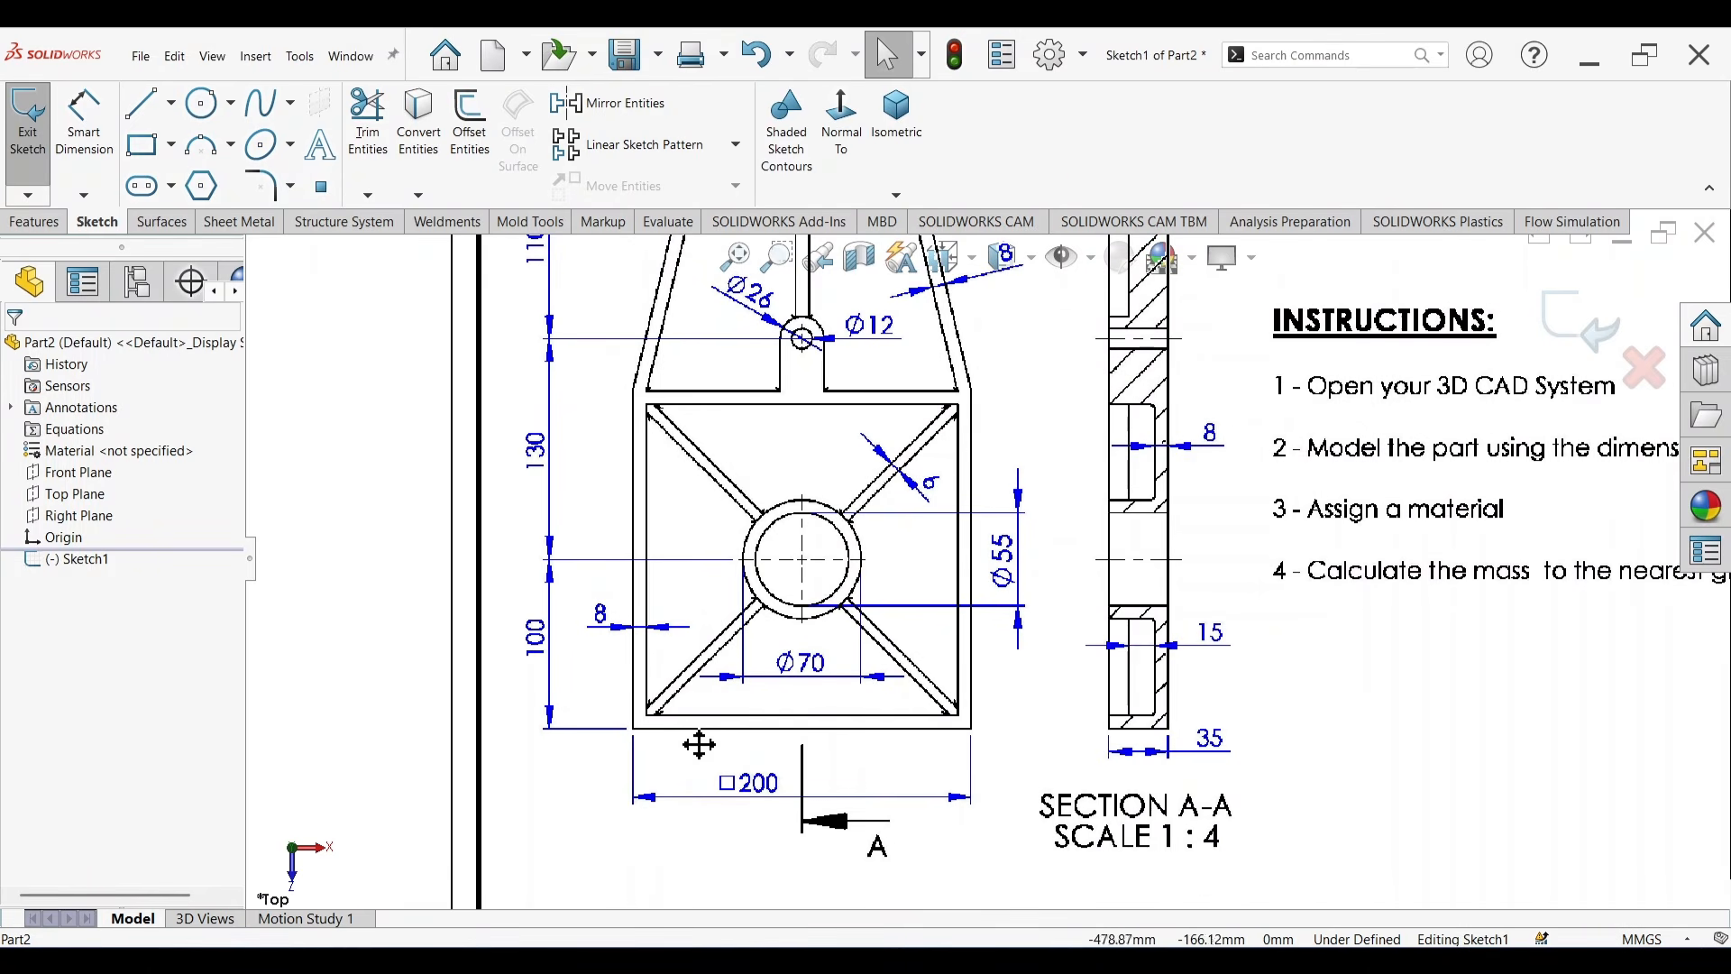
{"action": "scroll", "coordinate": [1140, 477], "scroll_direction": "up", "scroll_amount": 7}
{"action": "scroll", "coordinate": [1451, 436], "scroll_direction": "down", "scroll_amount": 2}
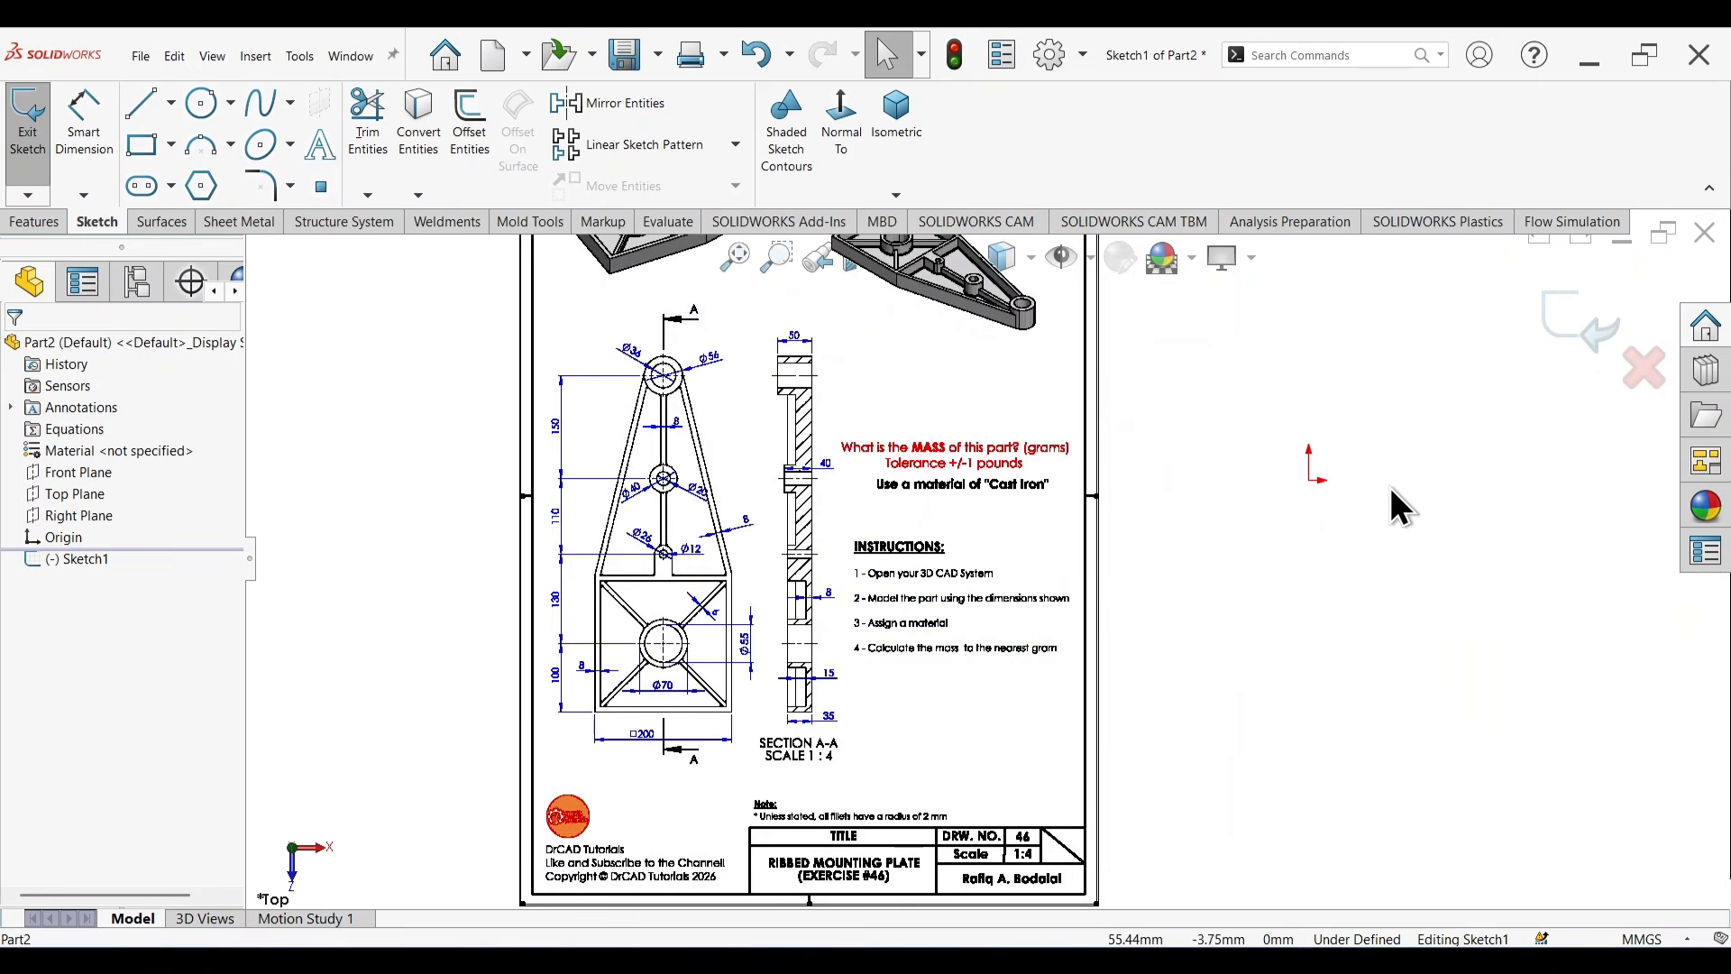
Draw a center rectangle about 206 mm tall, centred on the origin.
{"action": "right_click_drag", "start_coordinate": [1389, 485], "coordinate": [1390, 575]}
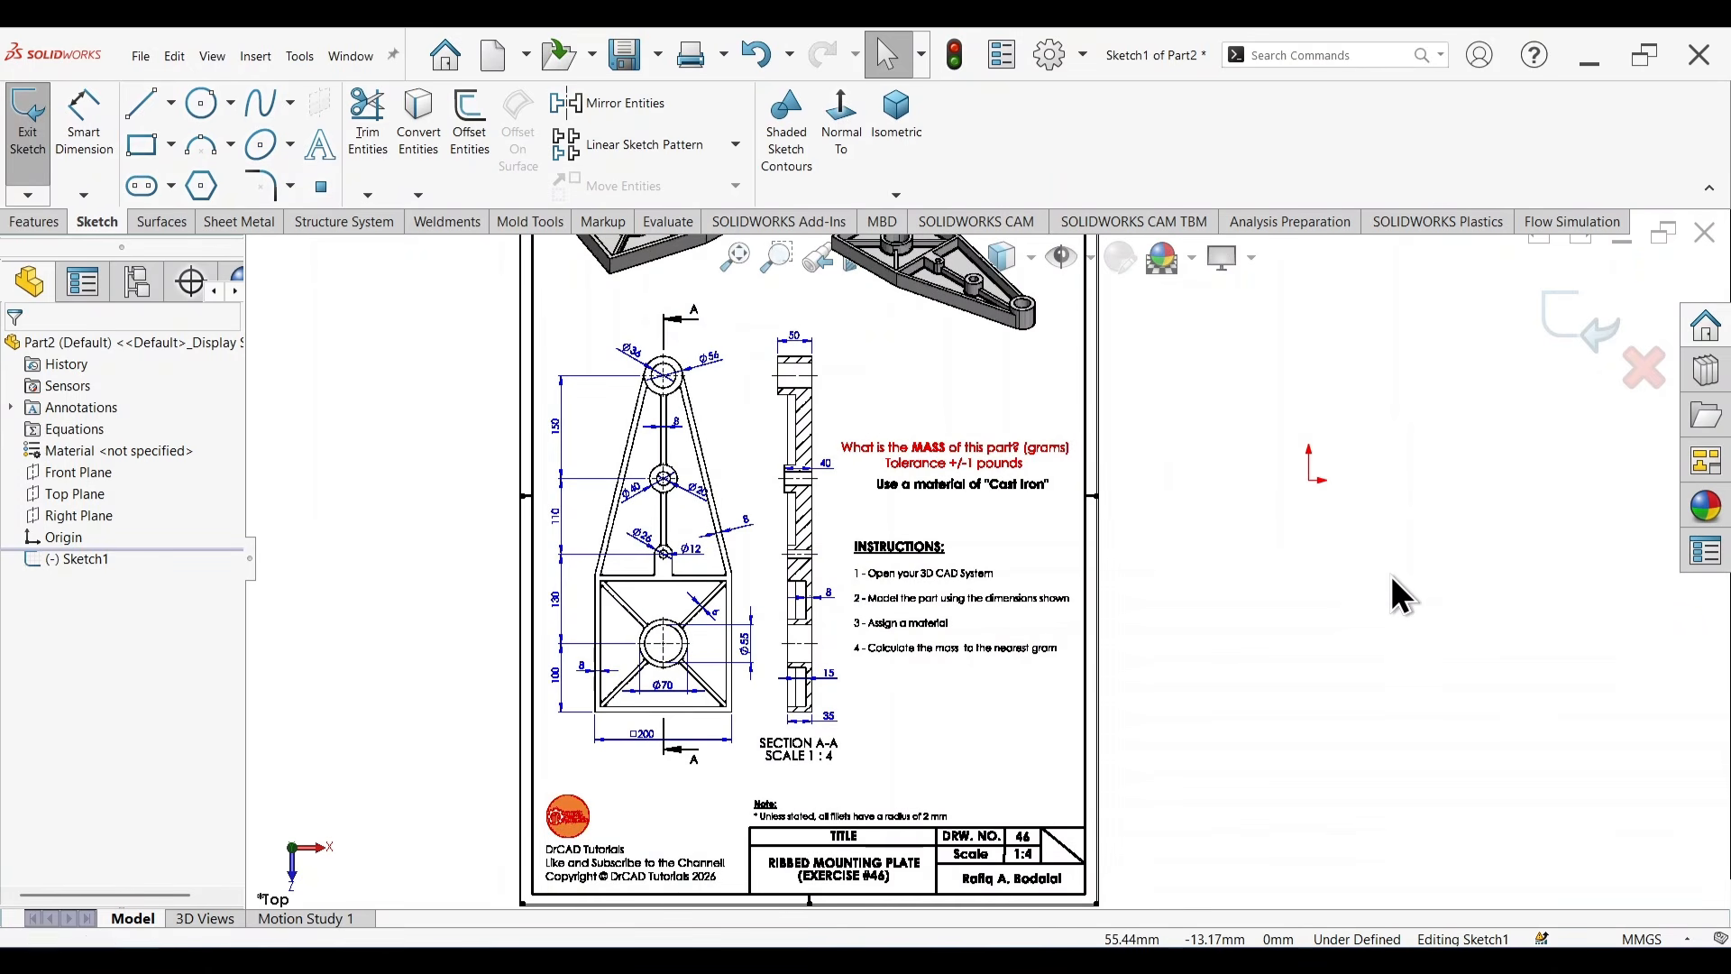
{"action": "left_click", "coordinate": [1309, 480]}
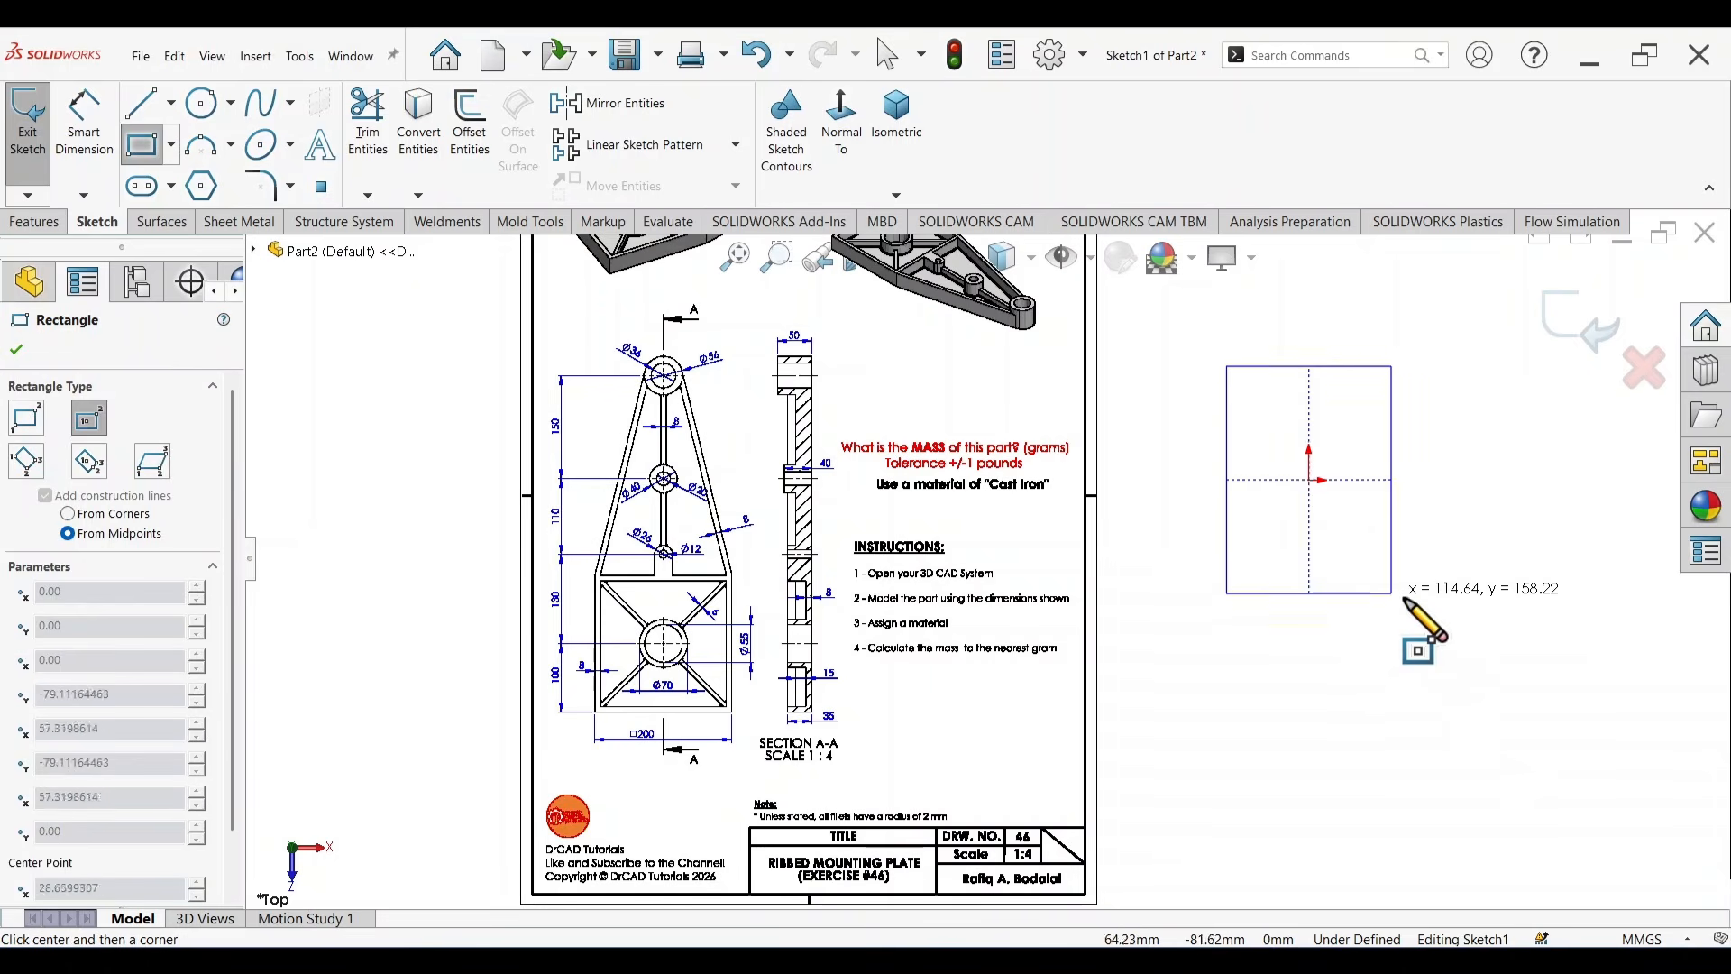
{"action": "left_click", "coordinate": [1467, 628]}
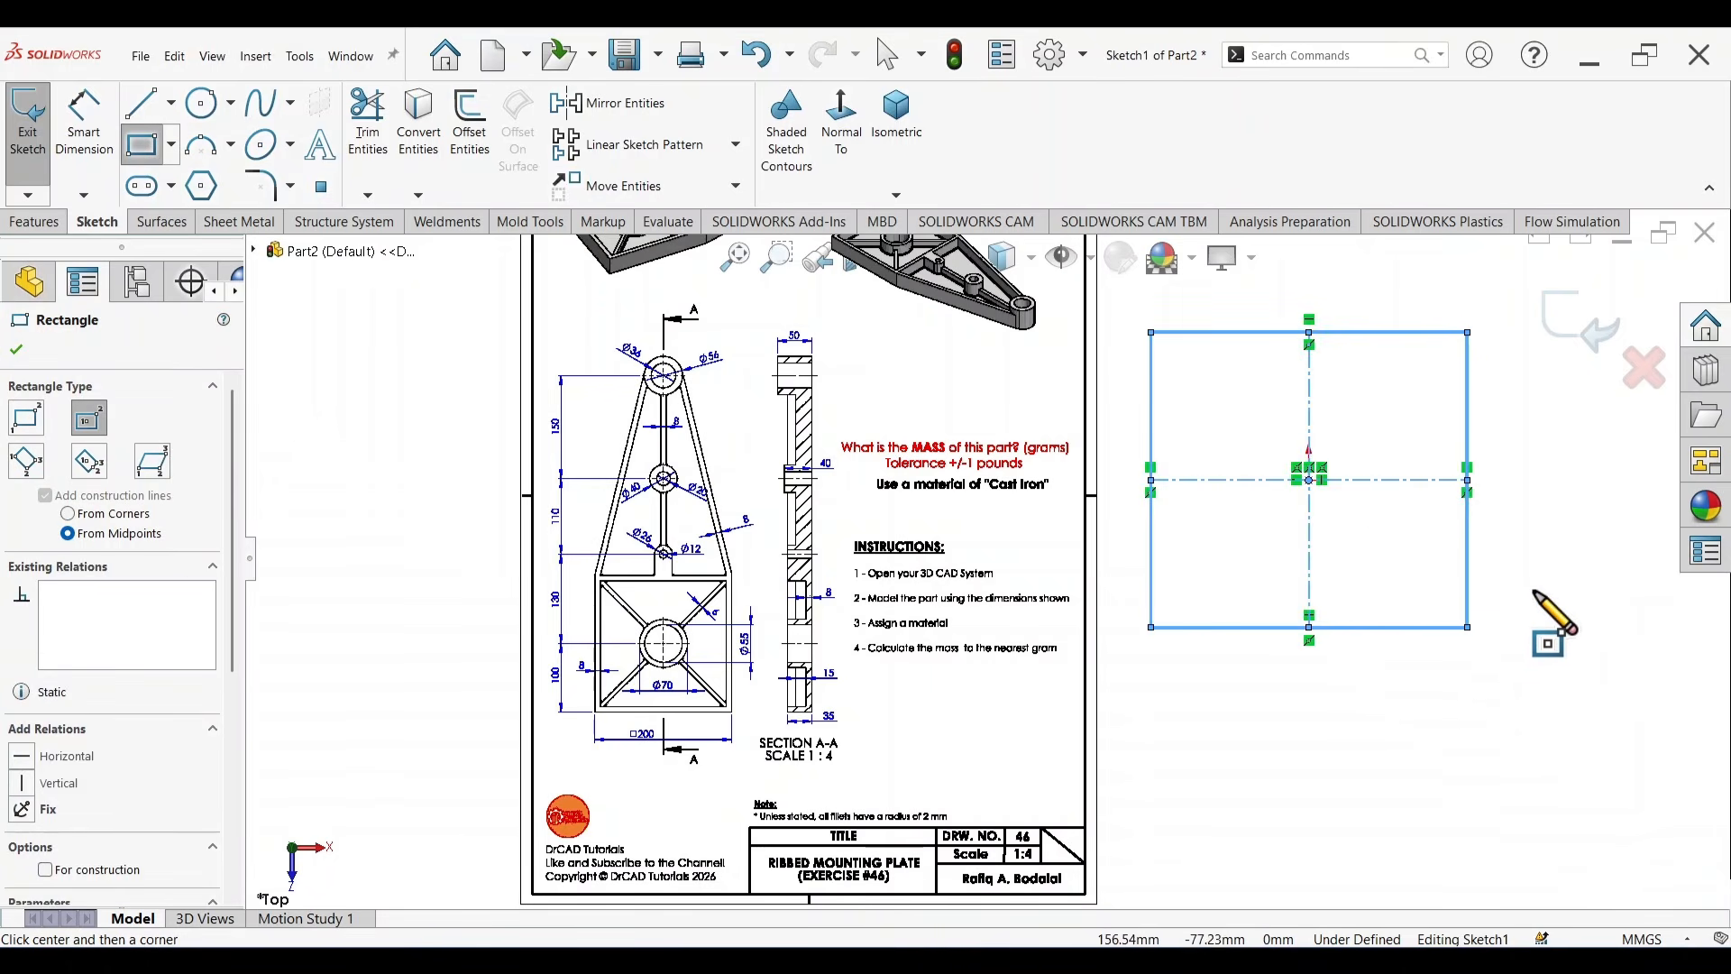
{"action": "key", "text": "Escape"}
Add an Equal relation between one vertical edge of the rectangle and its lower edge.
{"action": "left_click", "coordinate": [1468, 582]}
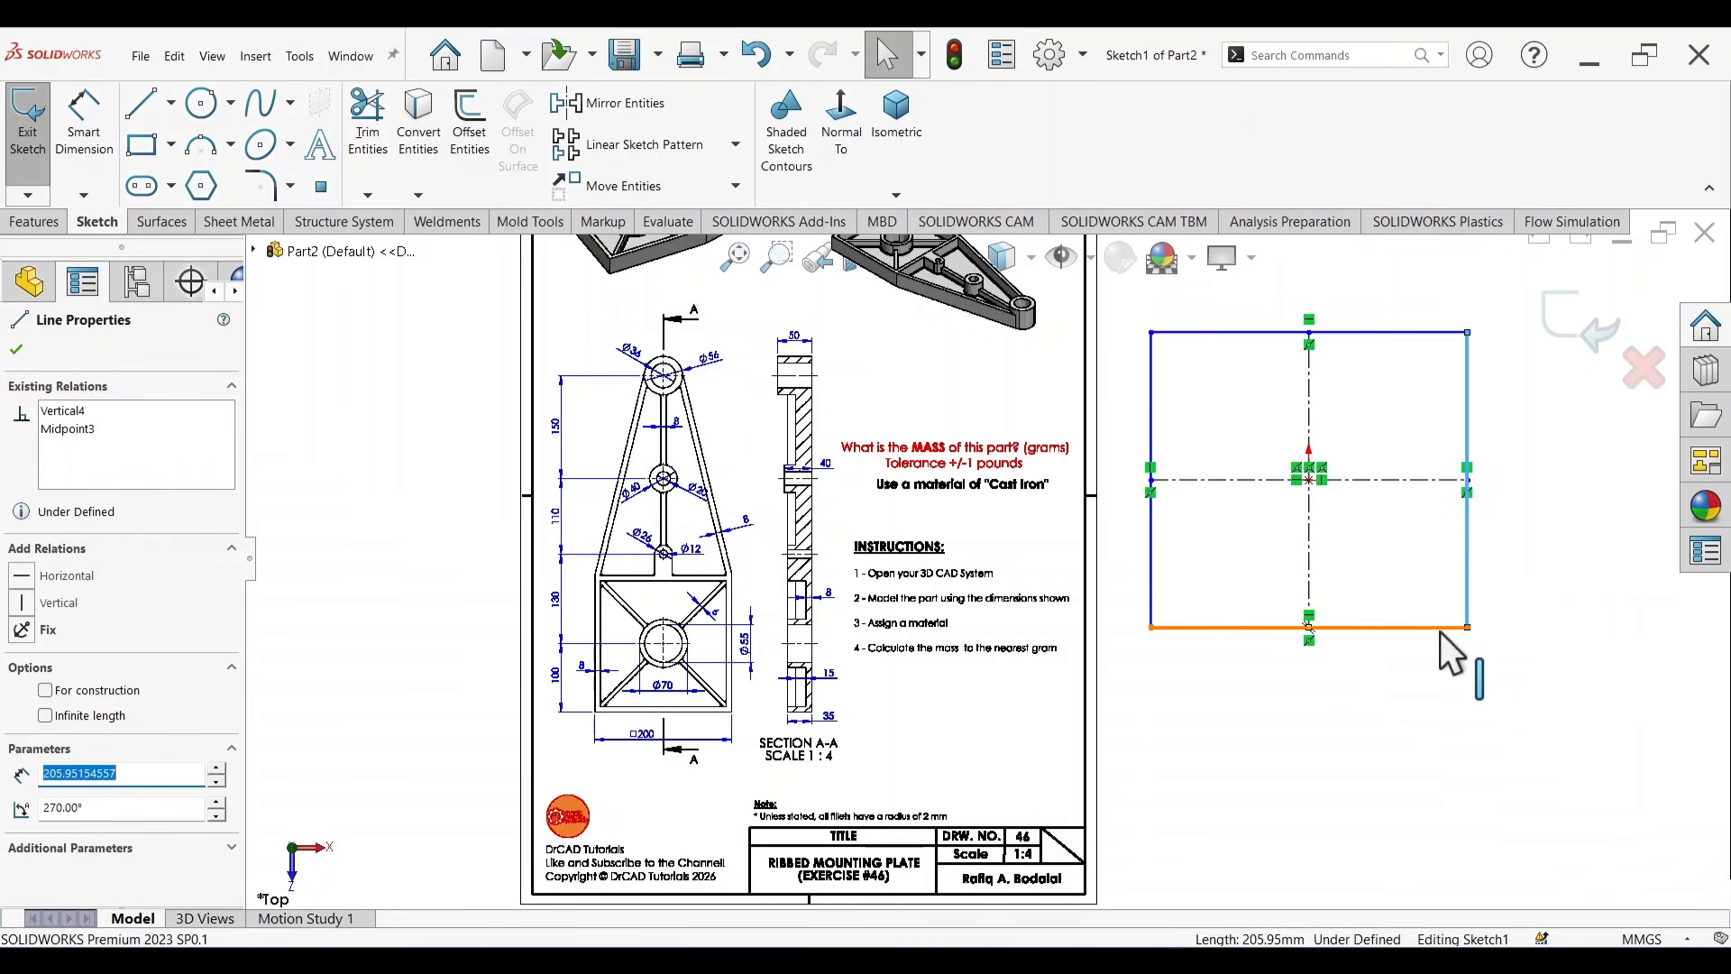
{"action": "left_click", "coordinate": [1438, 628], "text": "ctrl"}
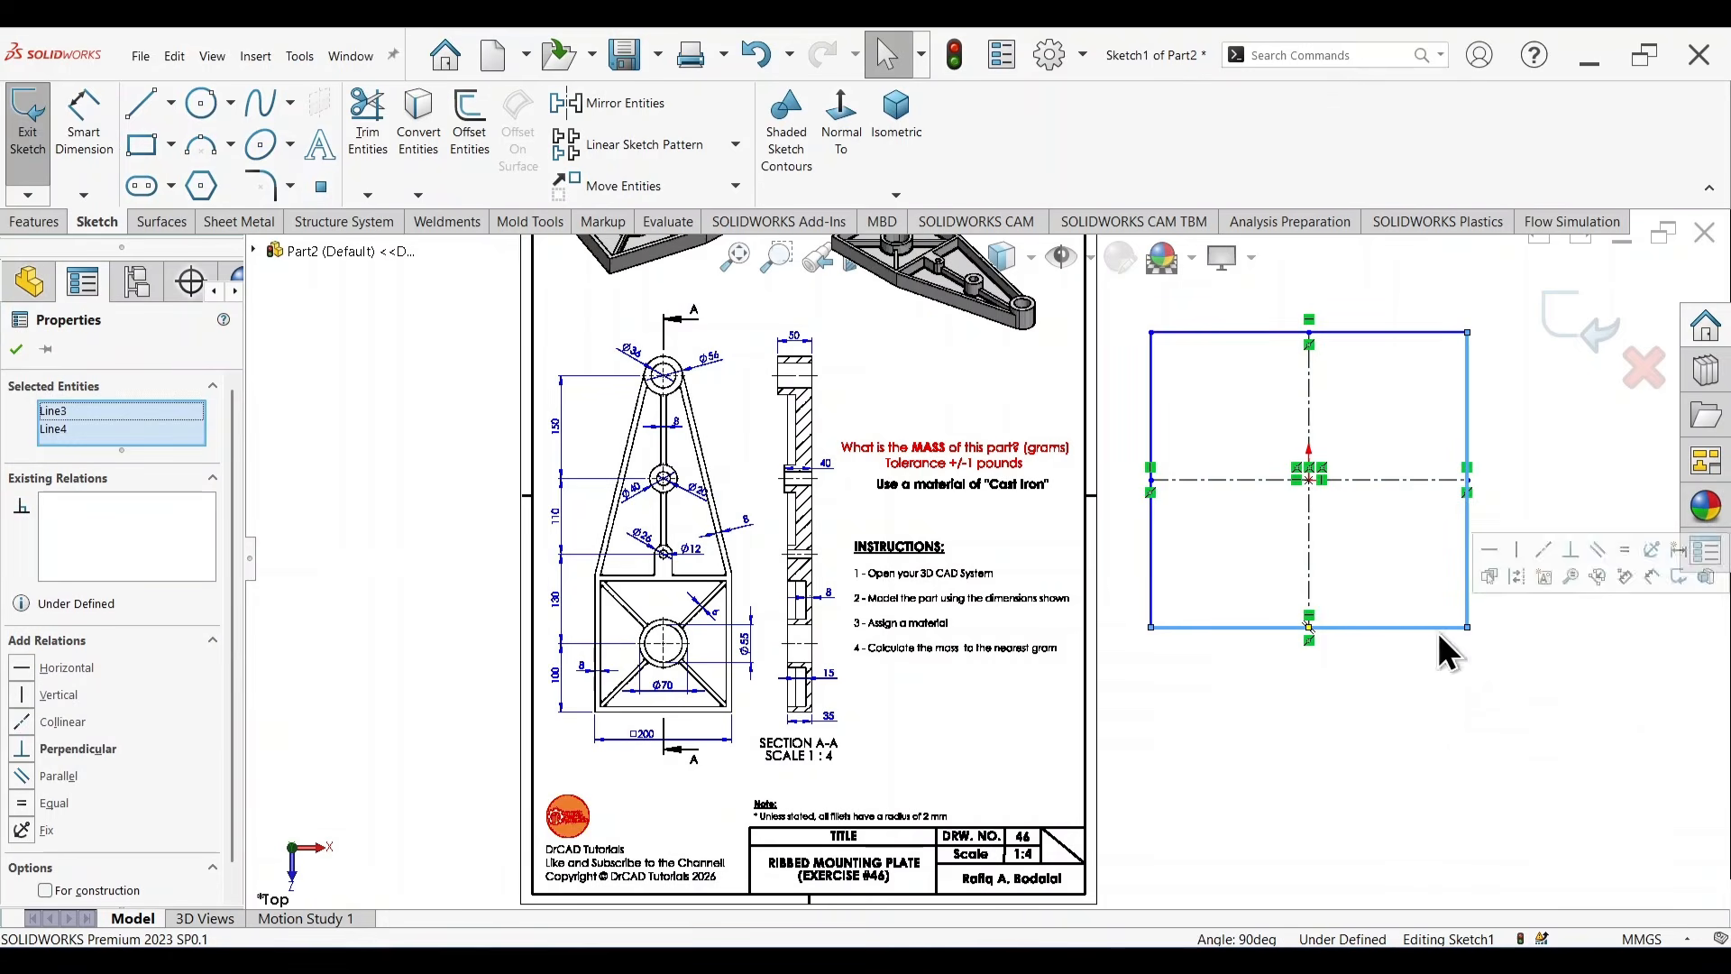
{"action": "left_click", "coordinate": [27, 805]}
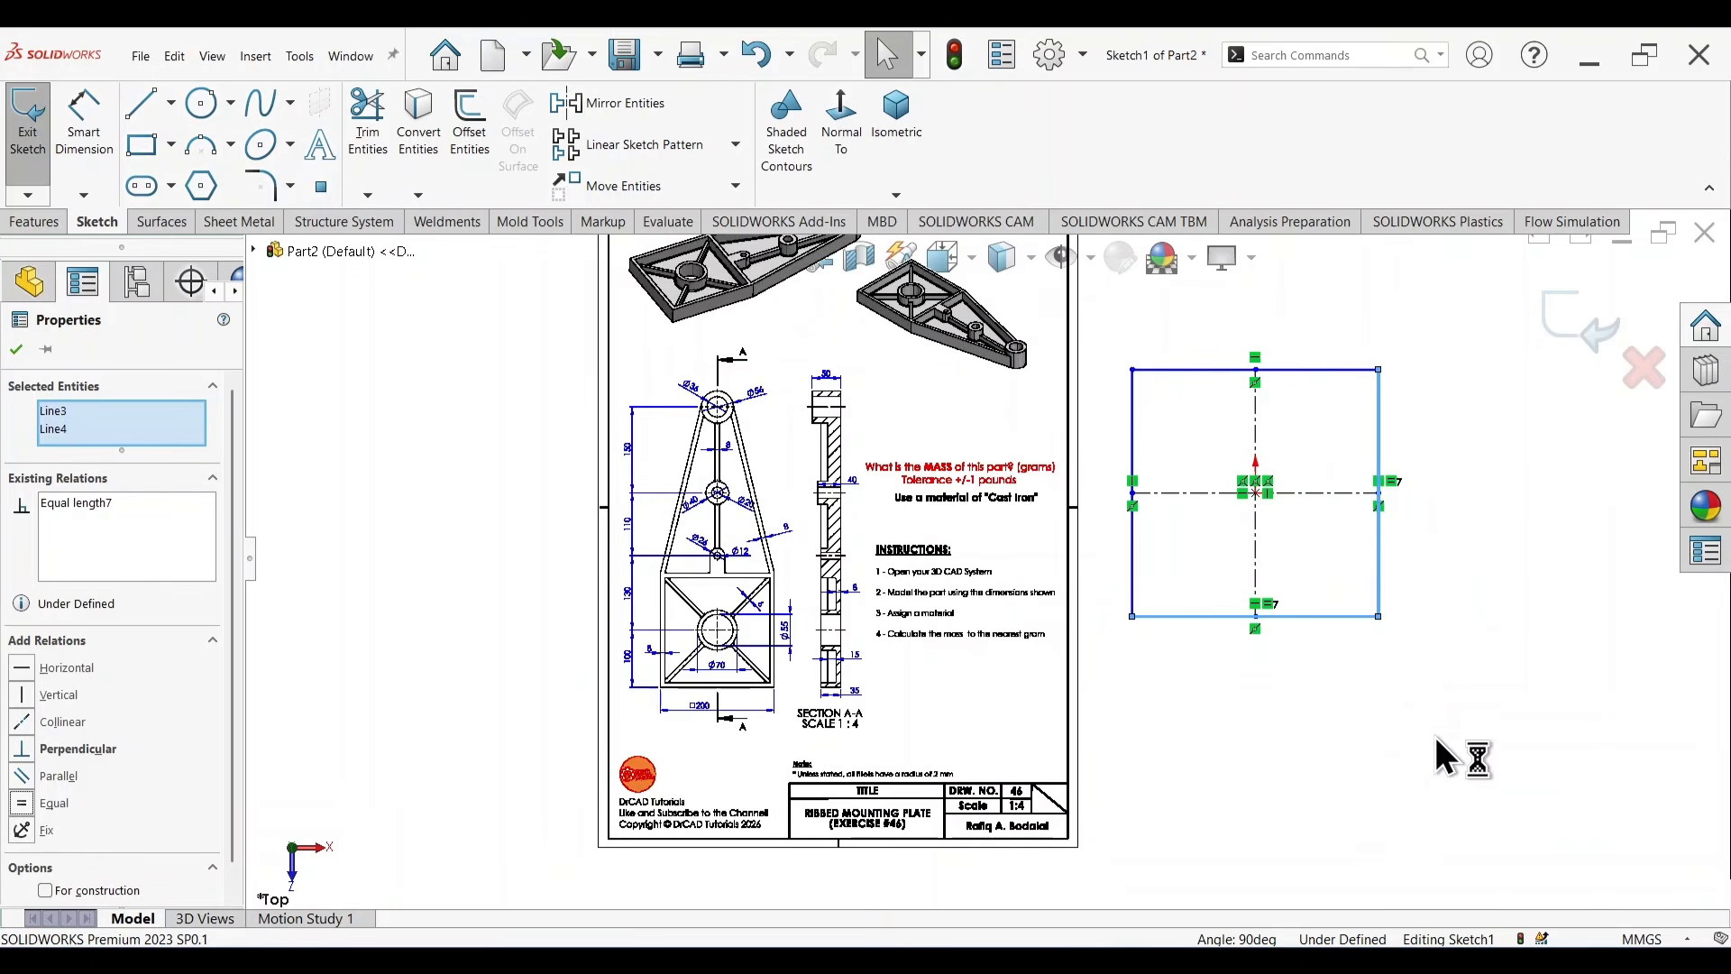
Dimension the lower edge of the square to 200 mm, as given in the drawing.
{"action": "right_click_drag", "start_coordinate": [1478, 777], "coordinate": [1464, 608]}
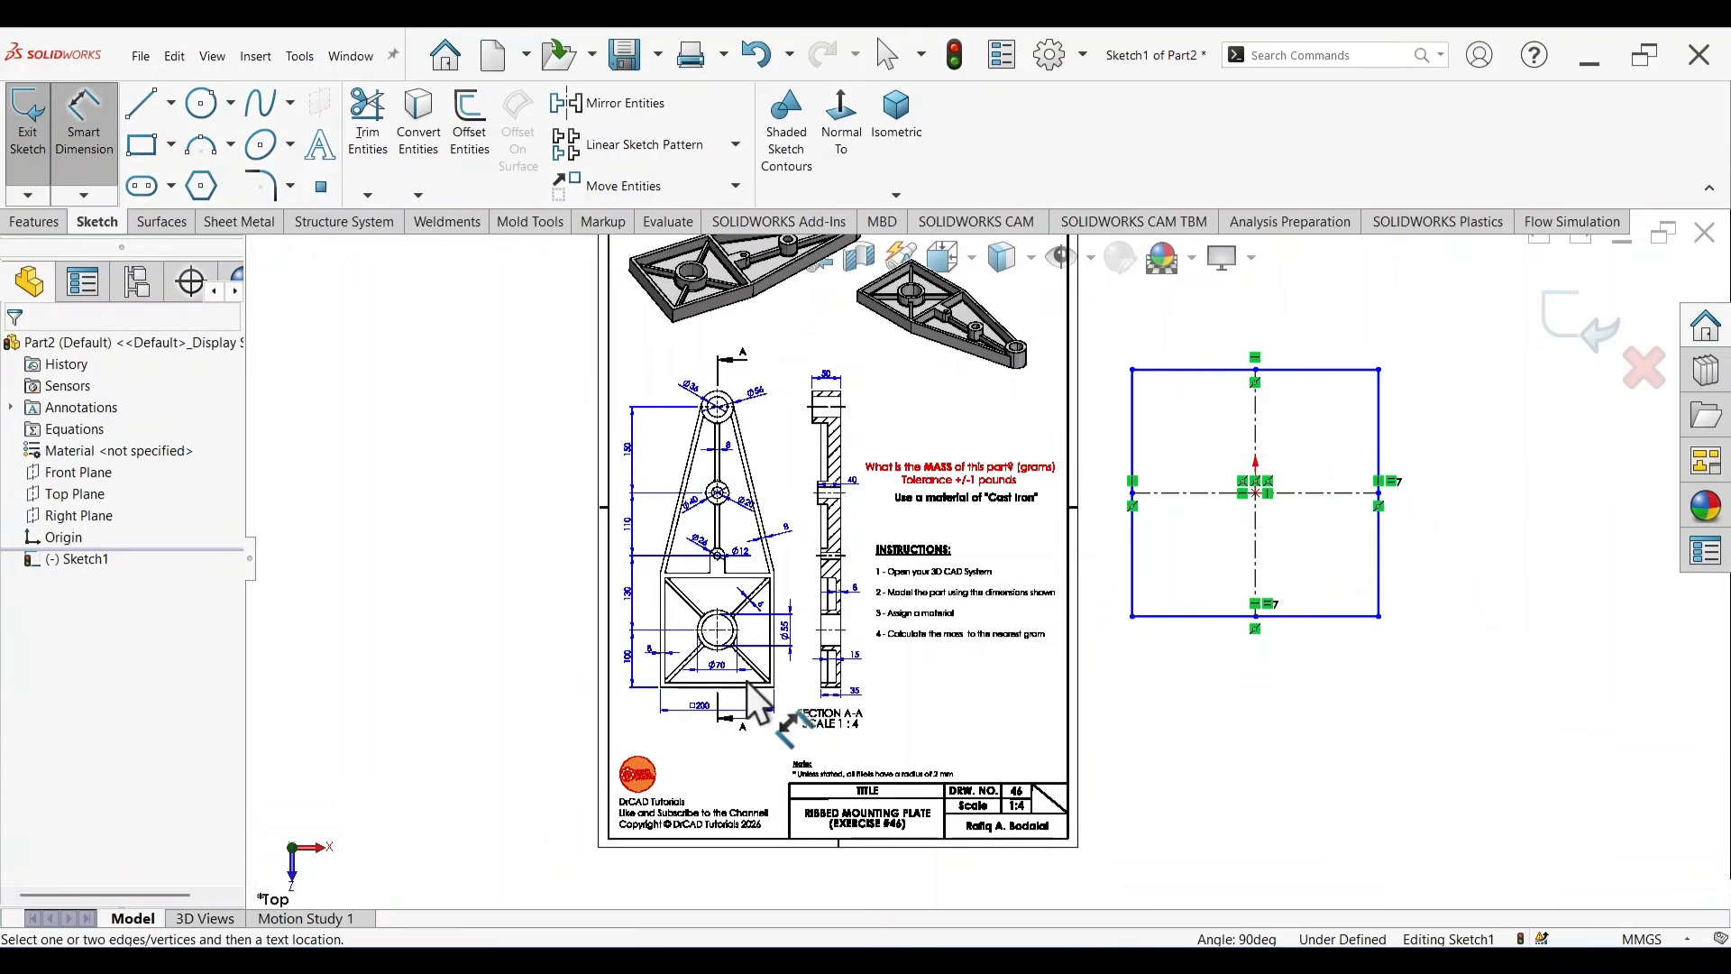
{"action": "scroll", "coordinate": [730, 694], "scroll_direction": "down", "scroll_amount": 4}
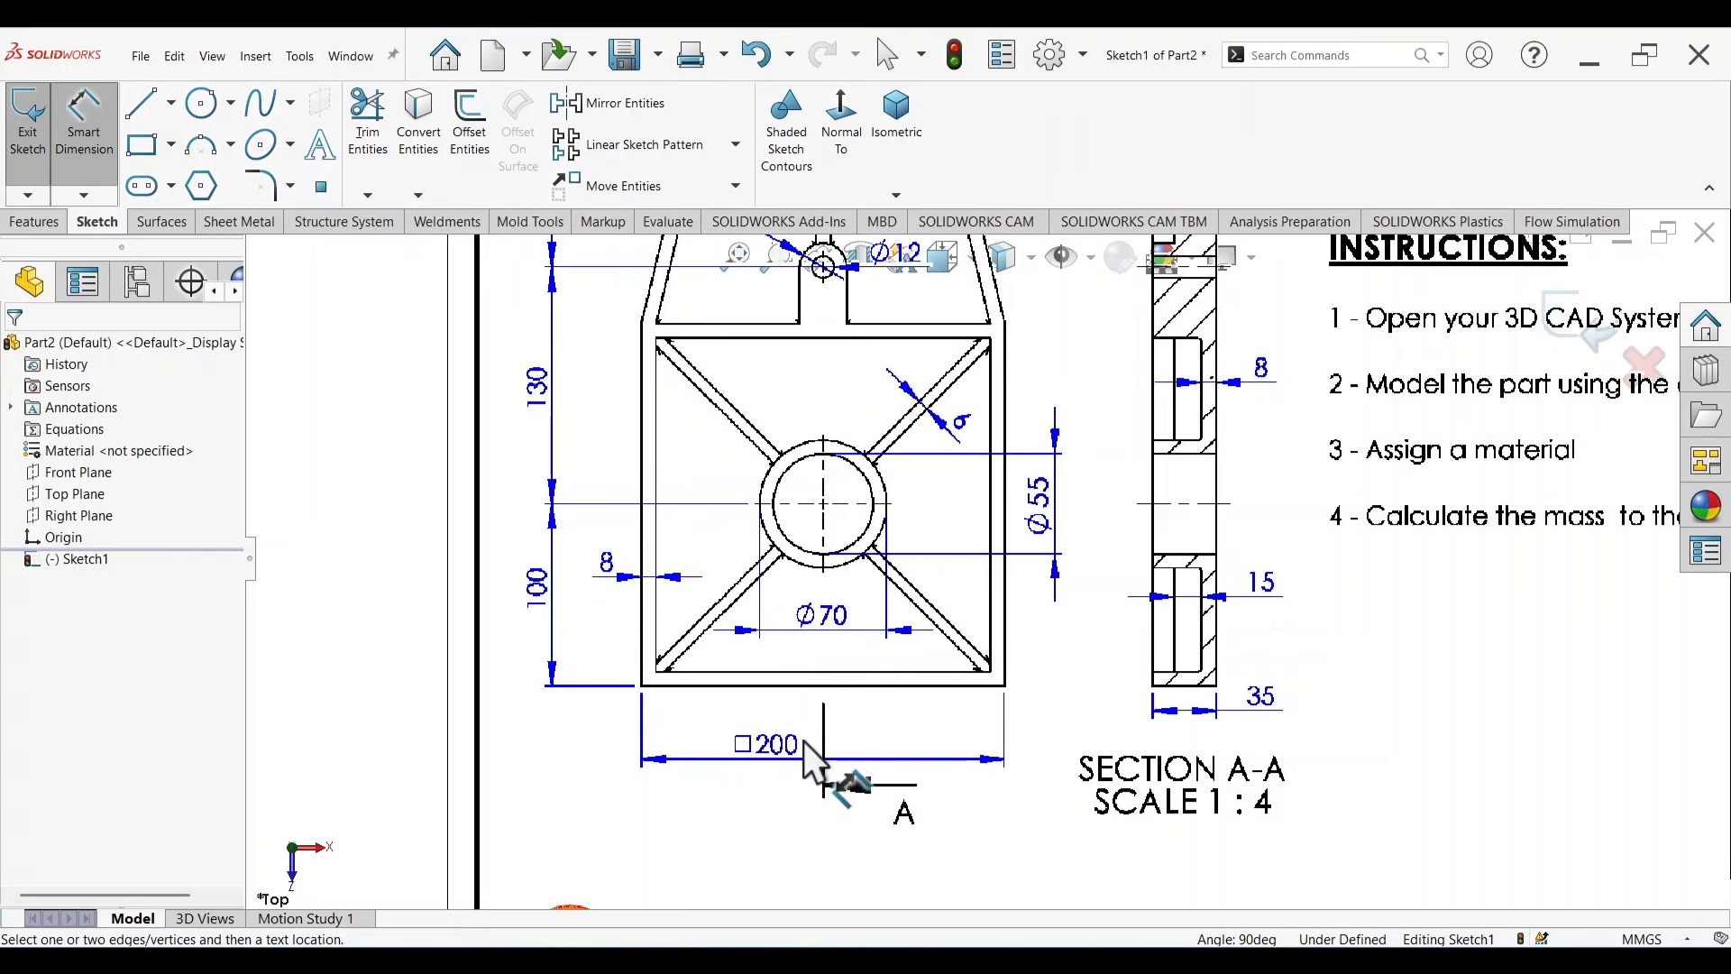
{"action": "scroll", "coordinate": [794, 748], "scroll_direction": "down", "scroll_amount": 5}
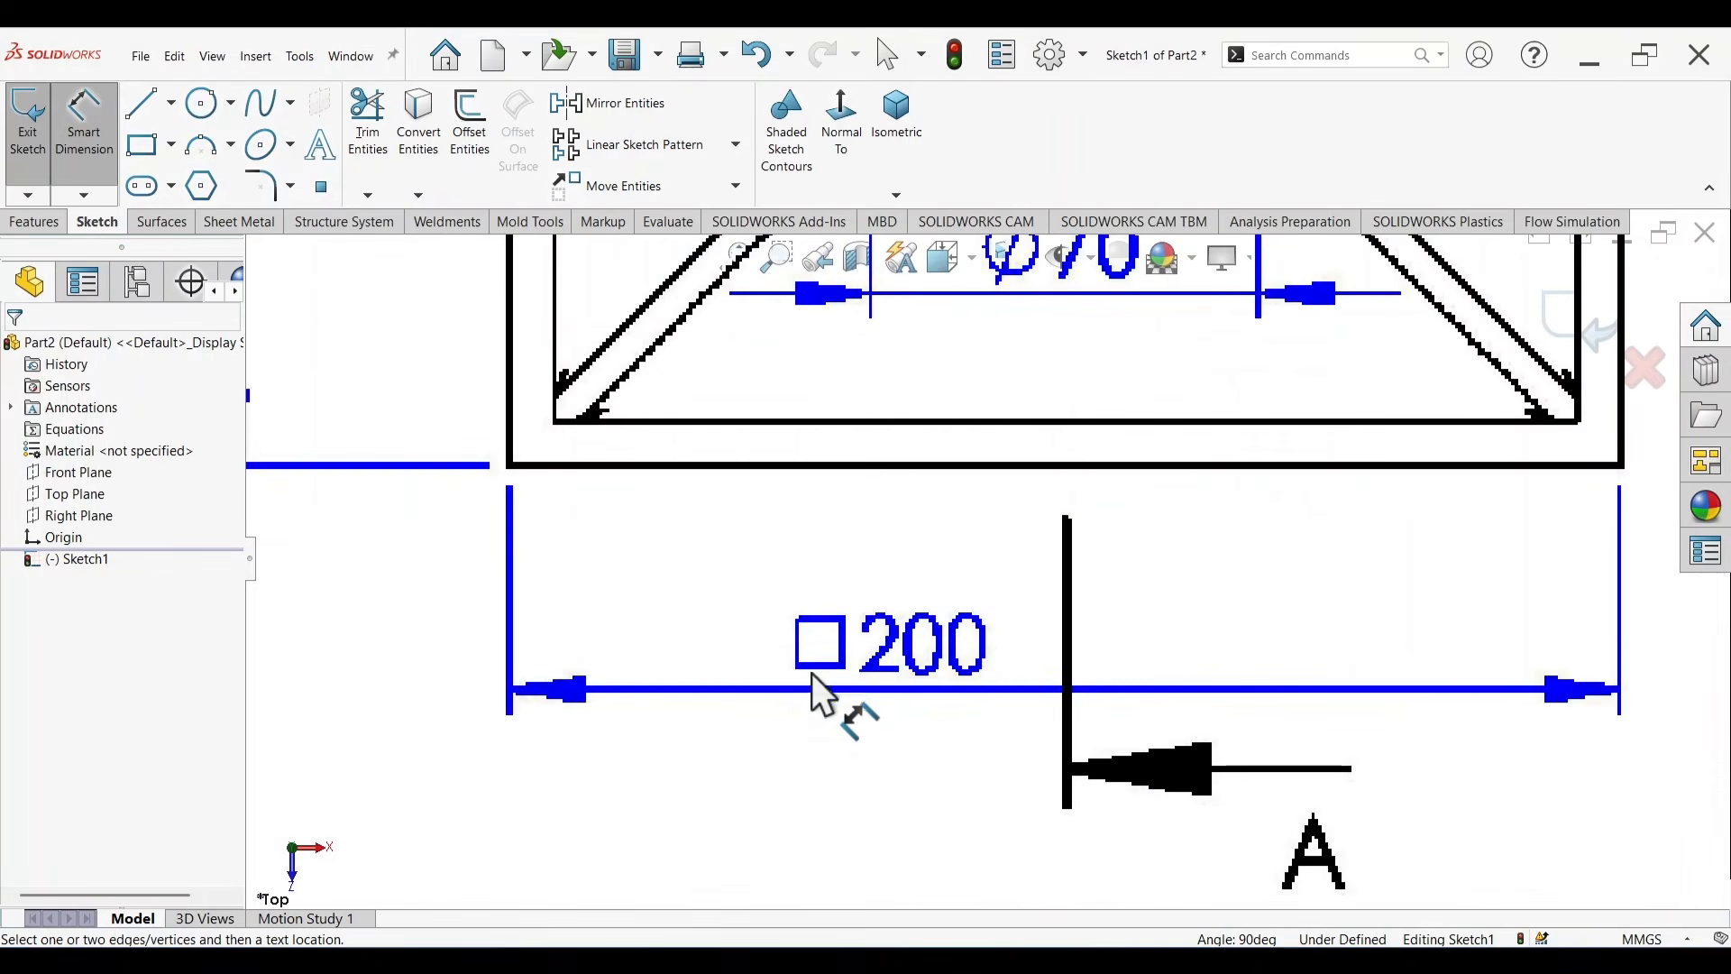
{"action": "scroll", "coordinate": [901, 600], "scroll_direction": "up", "scroll_amount": 6}
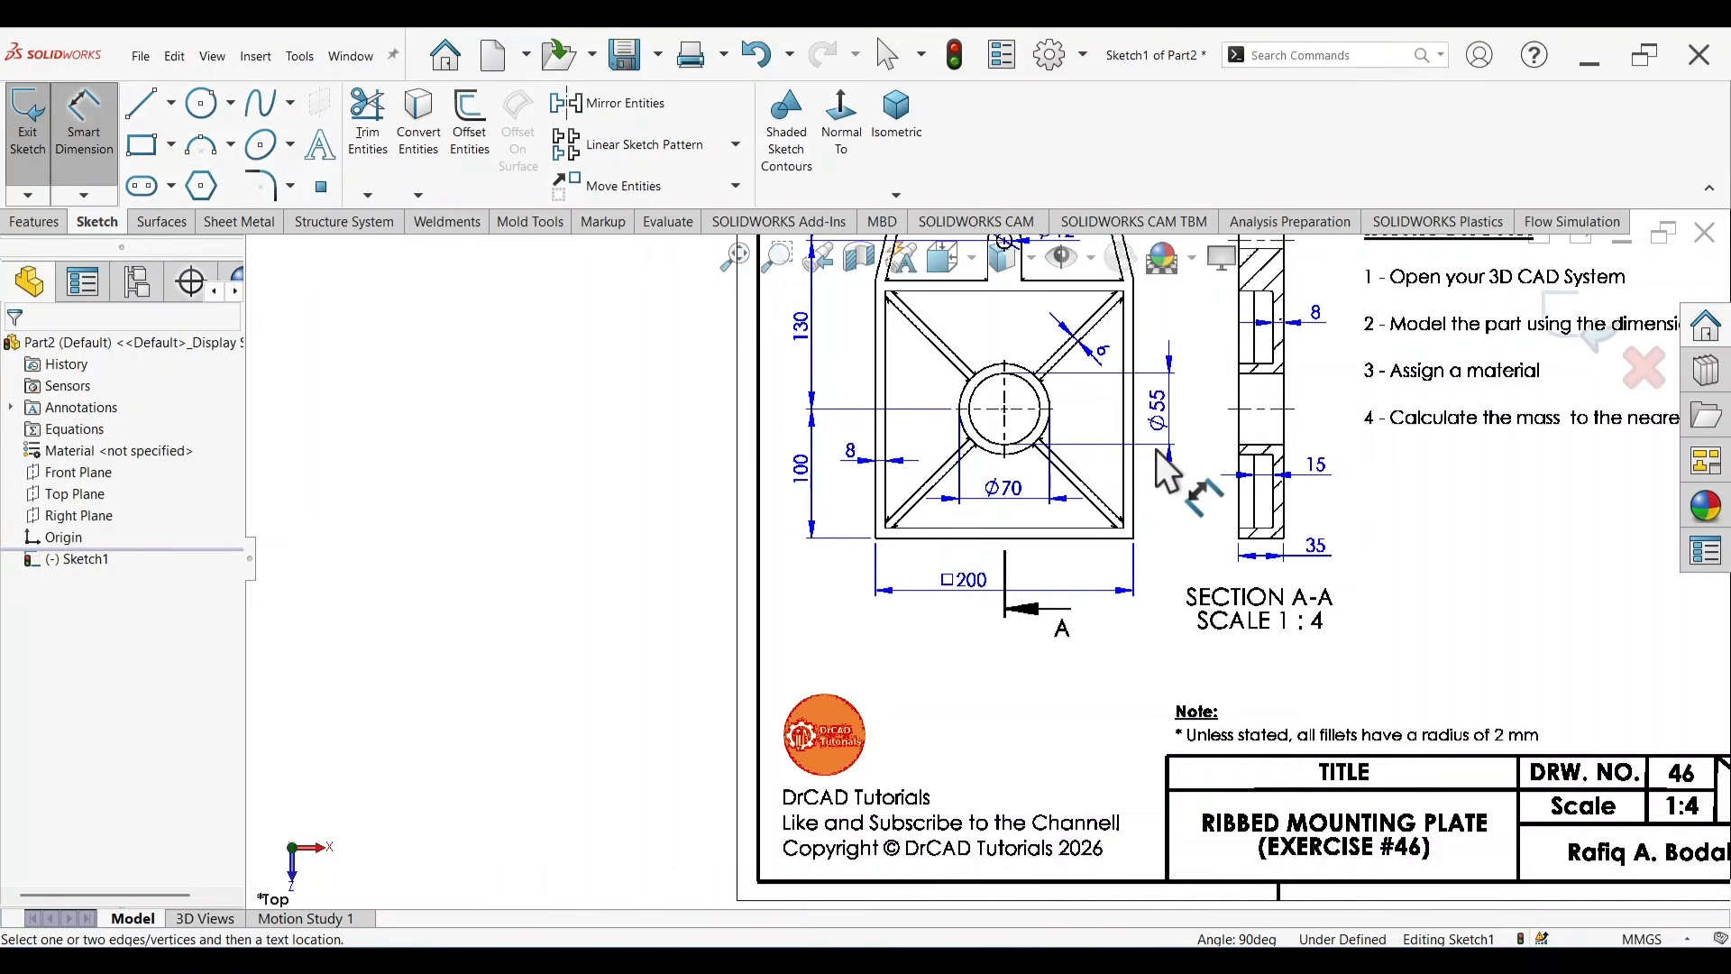
{"action": "scroll", "coordinate": [991, 428], "scroll_direction": "up", "scroll_amount": 2}
{"action": "scroll", "coordinate": [985, 407], "scroll_direction": "down", "scroll_amount": 2}
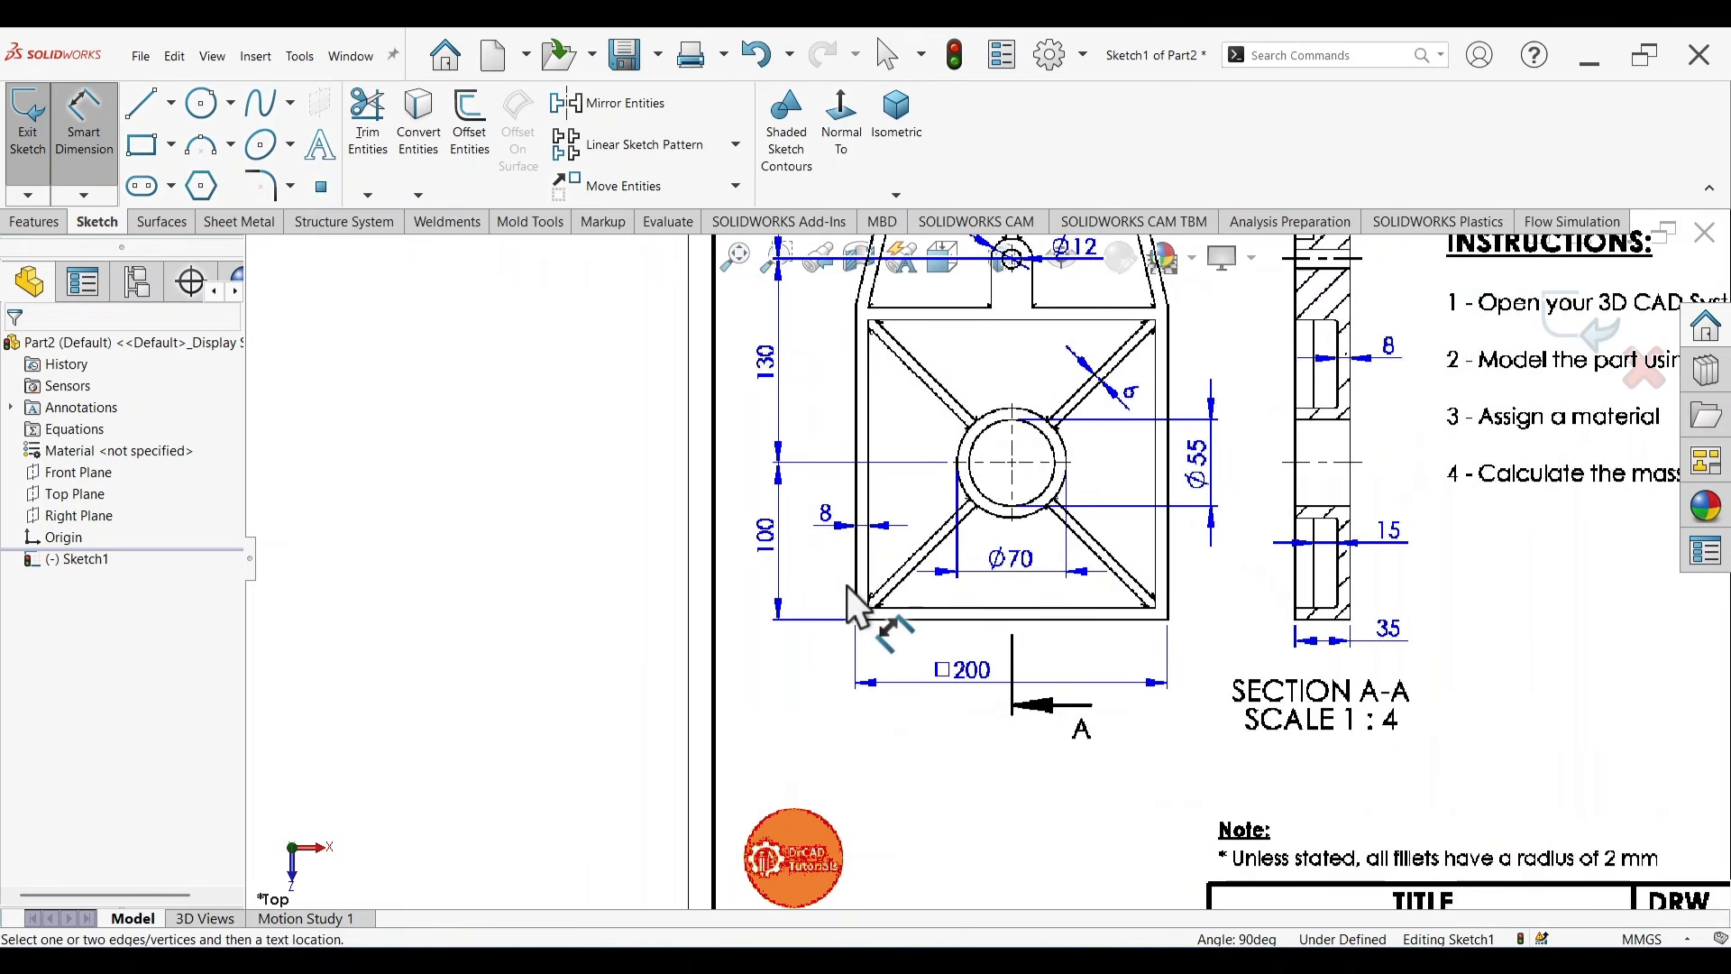
{"action": "scroll", "coordinate": [1280, 576], "scroll_direction": "up", "scroll_amount": 8}
{"action": "scroll", "coordinate": [1349, 509], "scroll_direction": "down", "scroll_amount": 3}
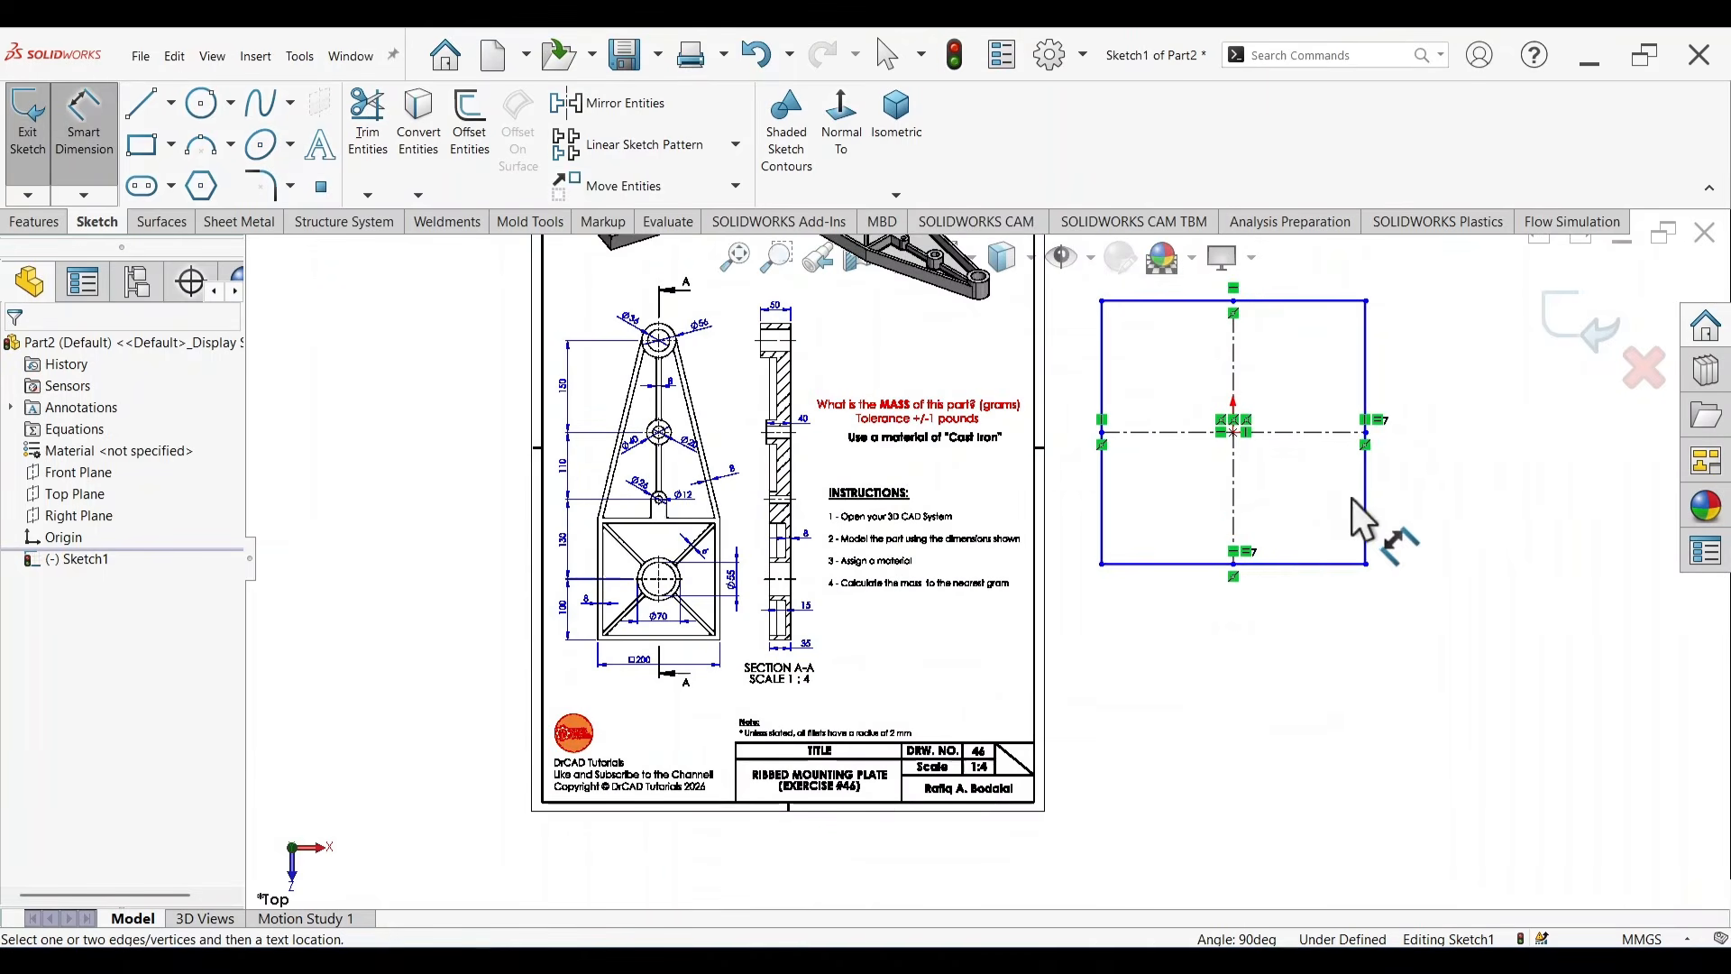
{"action": "left_click", "coordinate": [1284, 564]}
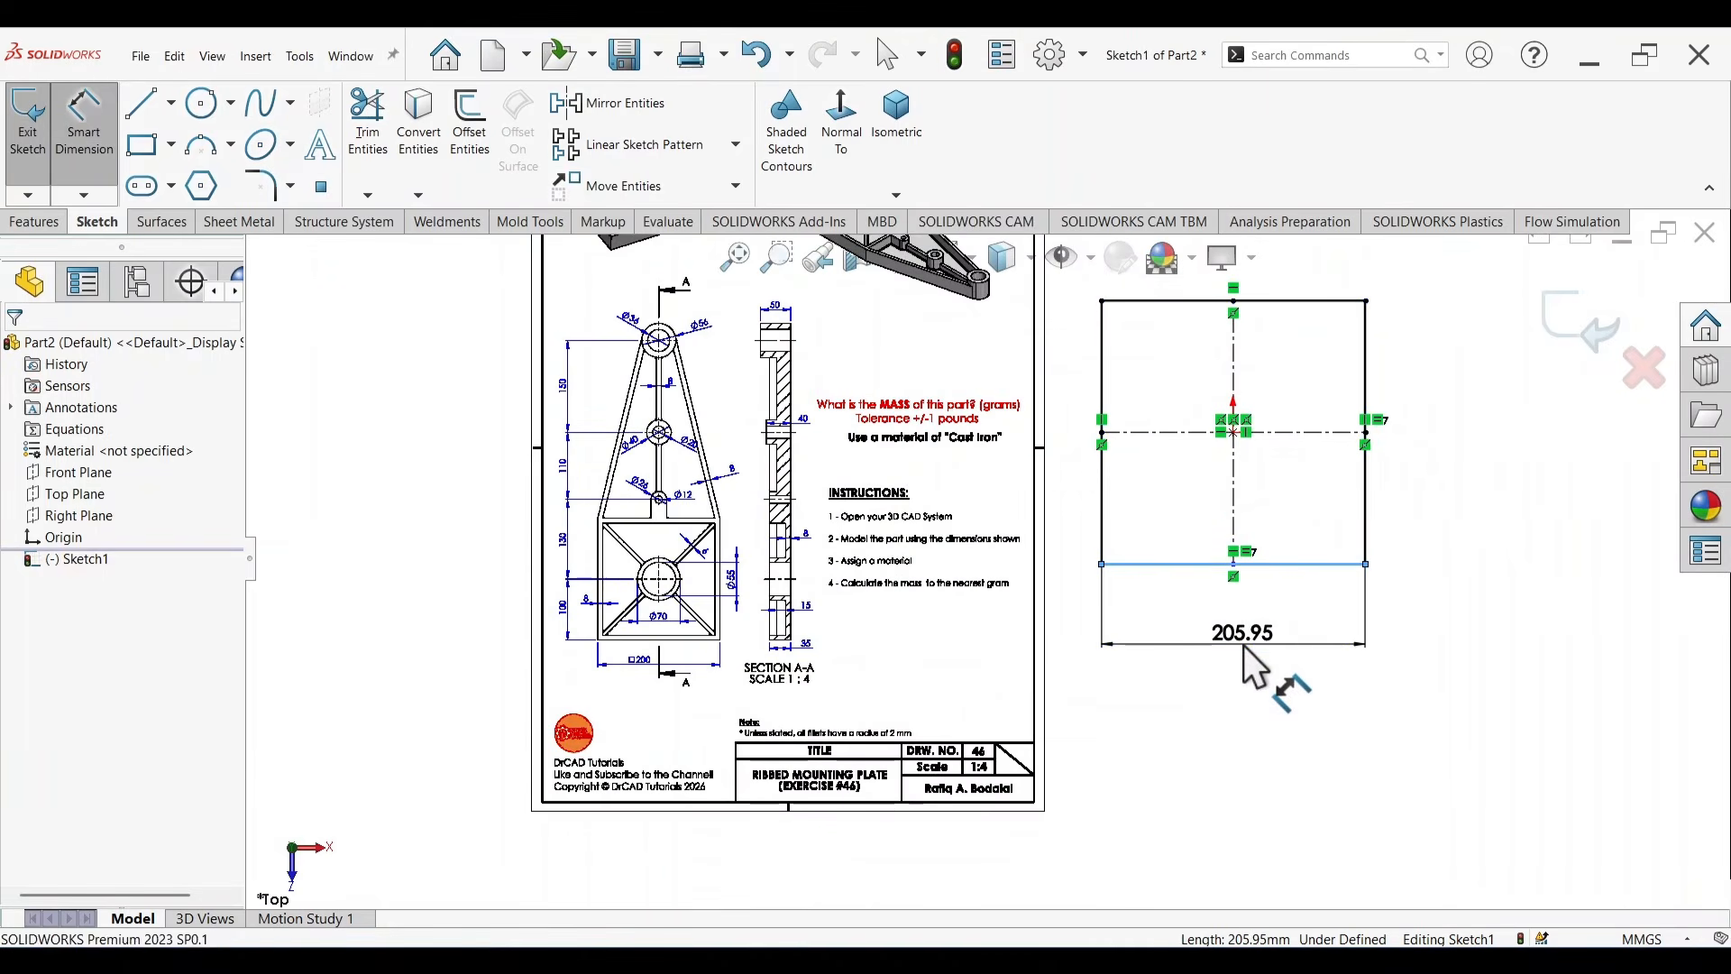
{"action": "left_click", "coordinate": [1246, 665]}
{"action": "type", "text": "200"}
{"action": "key", "text": "Return"}
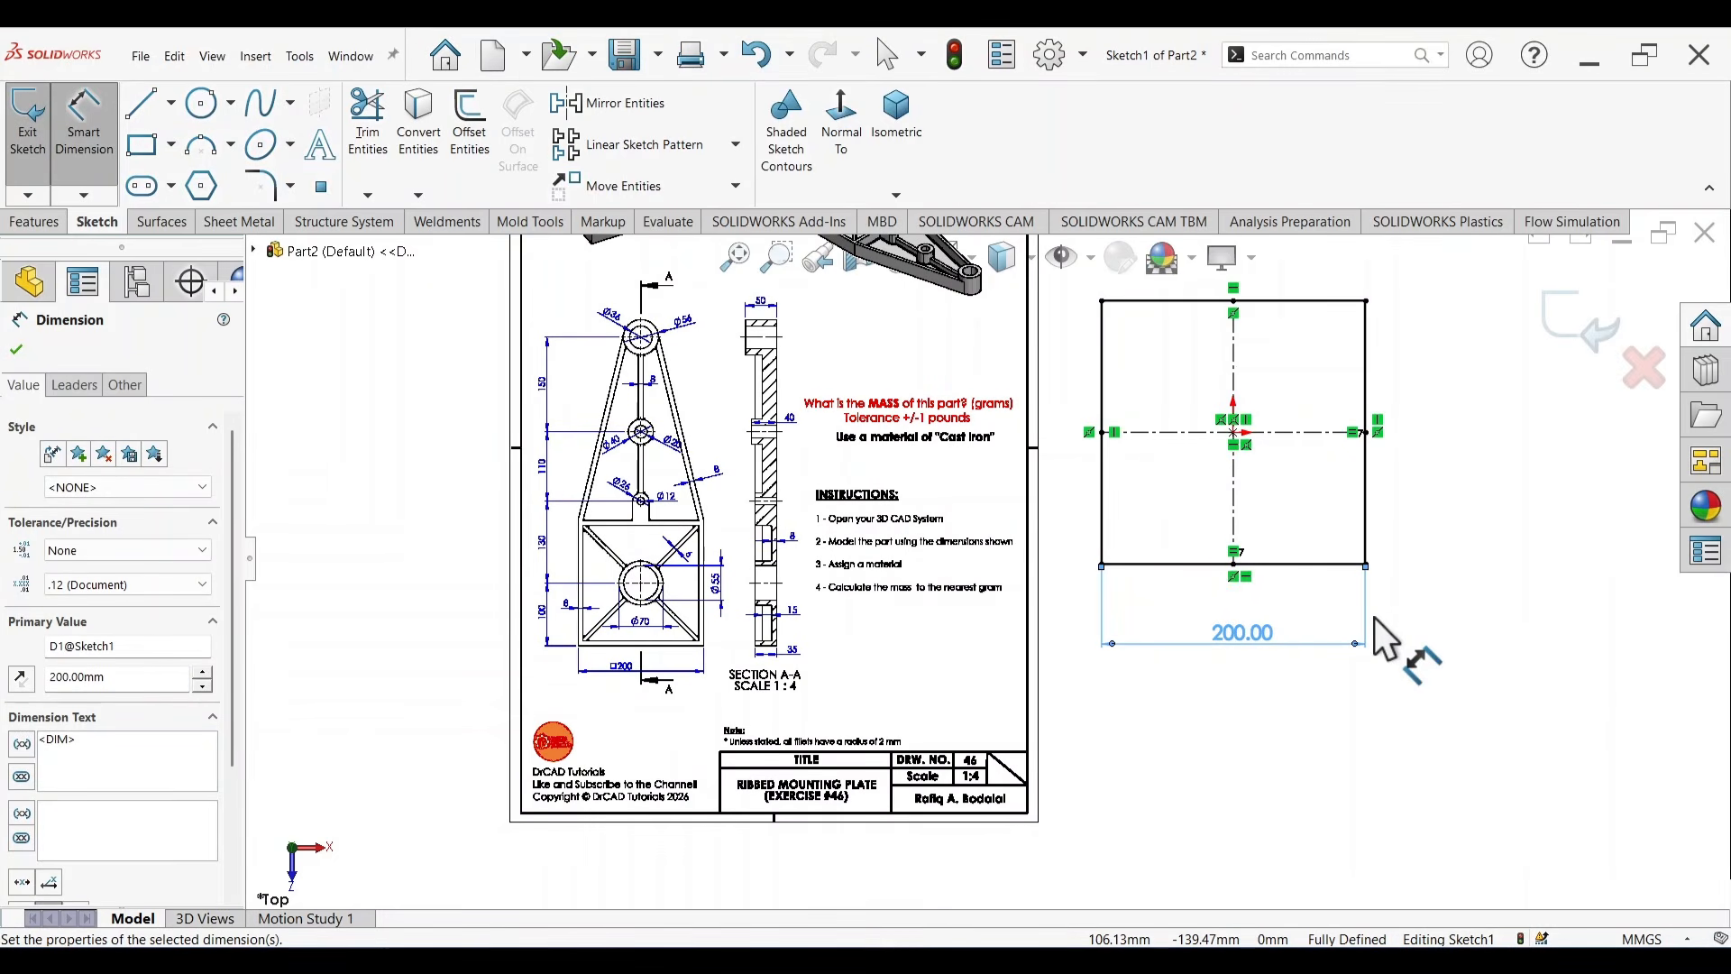
Draw a circle with a radius of about 34 mm, centred about 388 mm directly above the origin.
{"action": "key", "text": "f"}
{"action": "scroll", "coordinate": [807, 480], "scroll_direction": "down", "scroll_amount": 5}
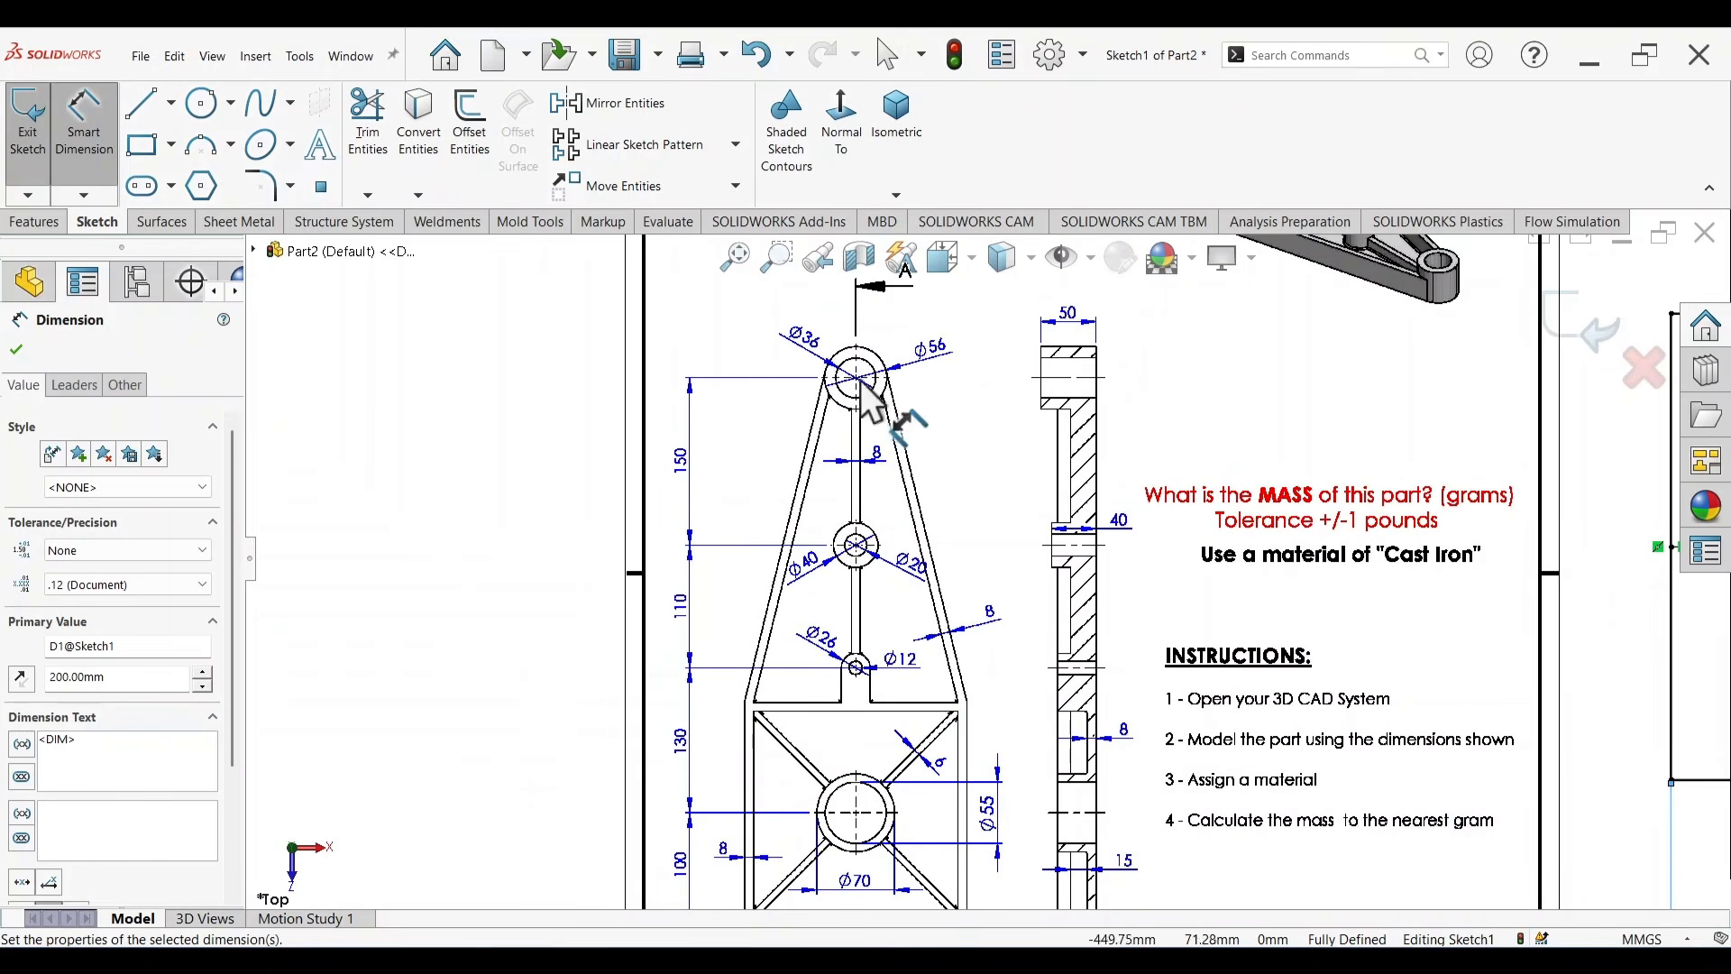
{"action": "key", "text": "f"}
{"action": "scroll", "coordinate": [1338, 407], "scroll_direction": "down", "scroll_amount": 3}
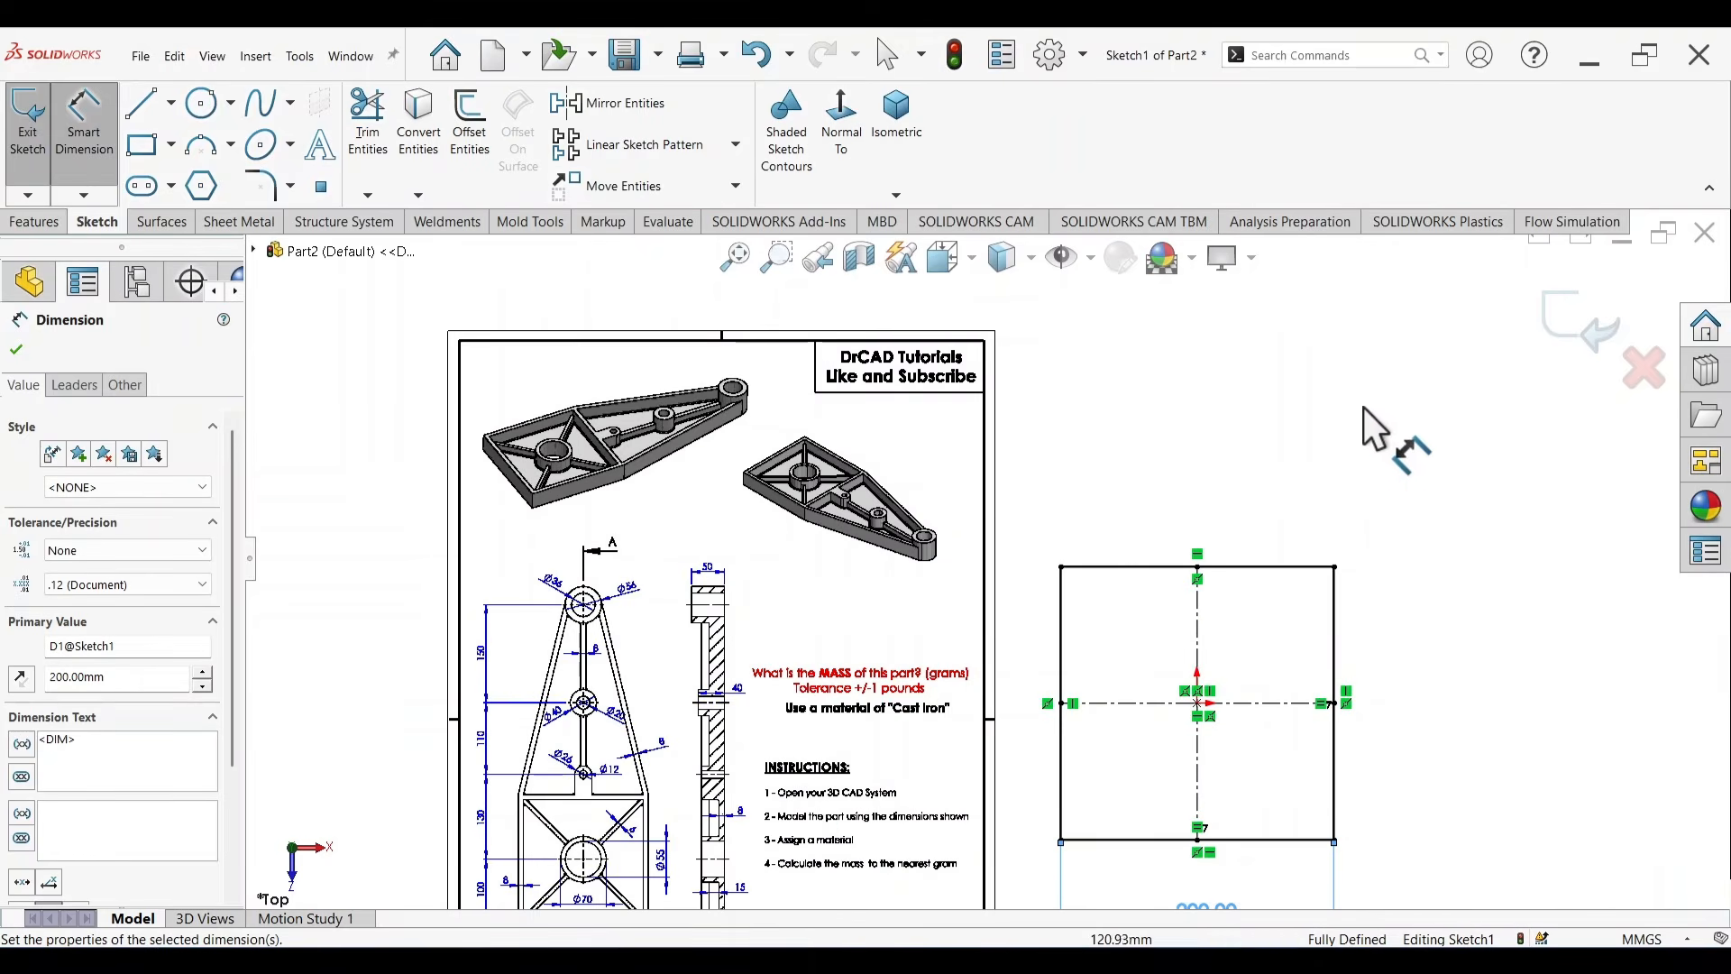
{"action": "right_click_drag", "start_coordinate": [1313, 444], "coordinate": [1434, 429]}
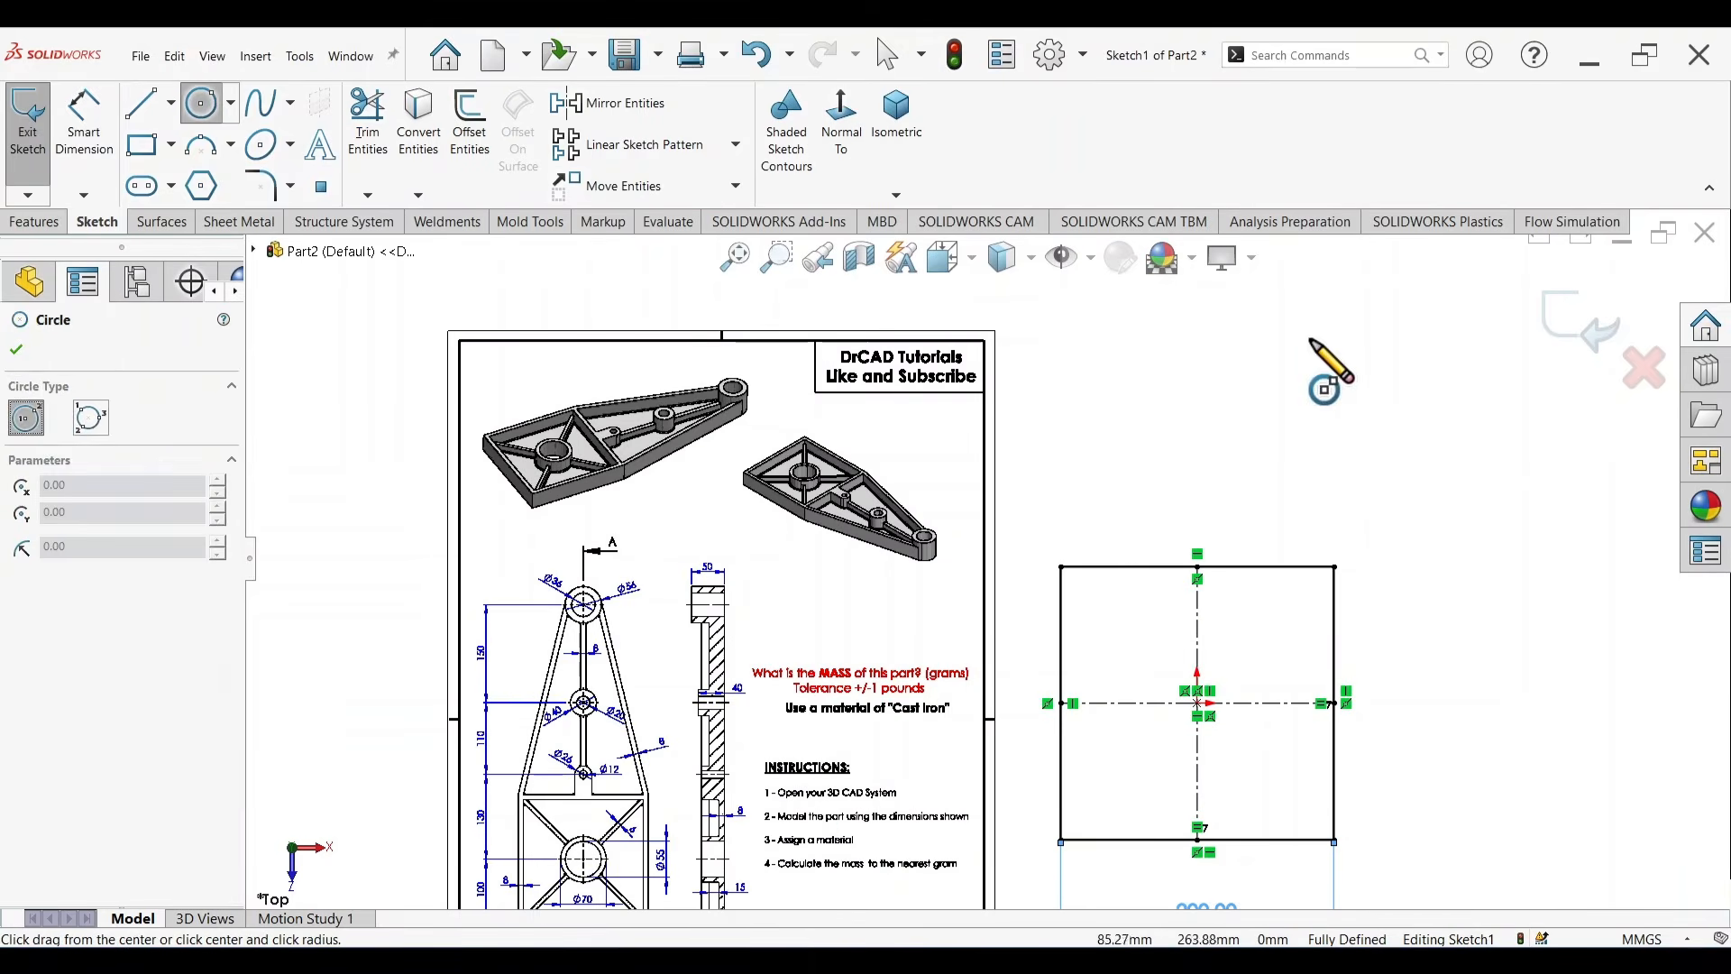
{"action": "scroll", "coordinate": [1289, 339], "scroll_direction": "up", "scroll_amount": 2}
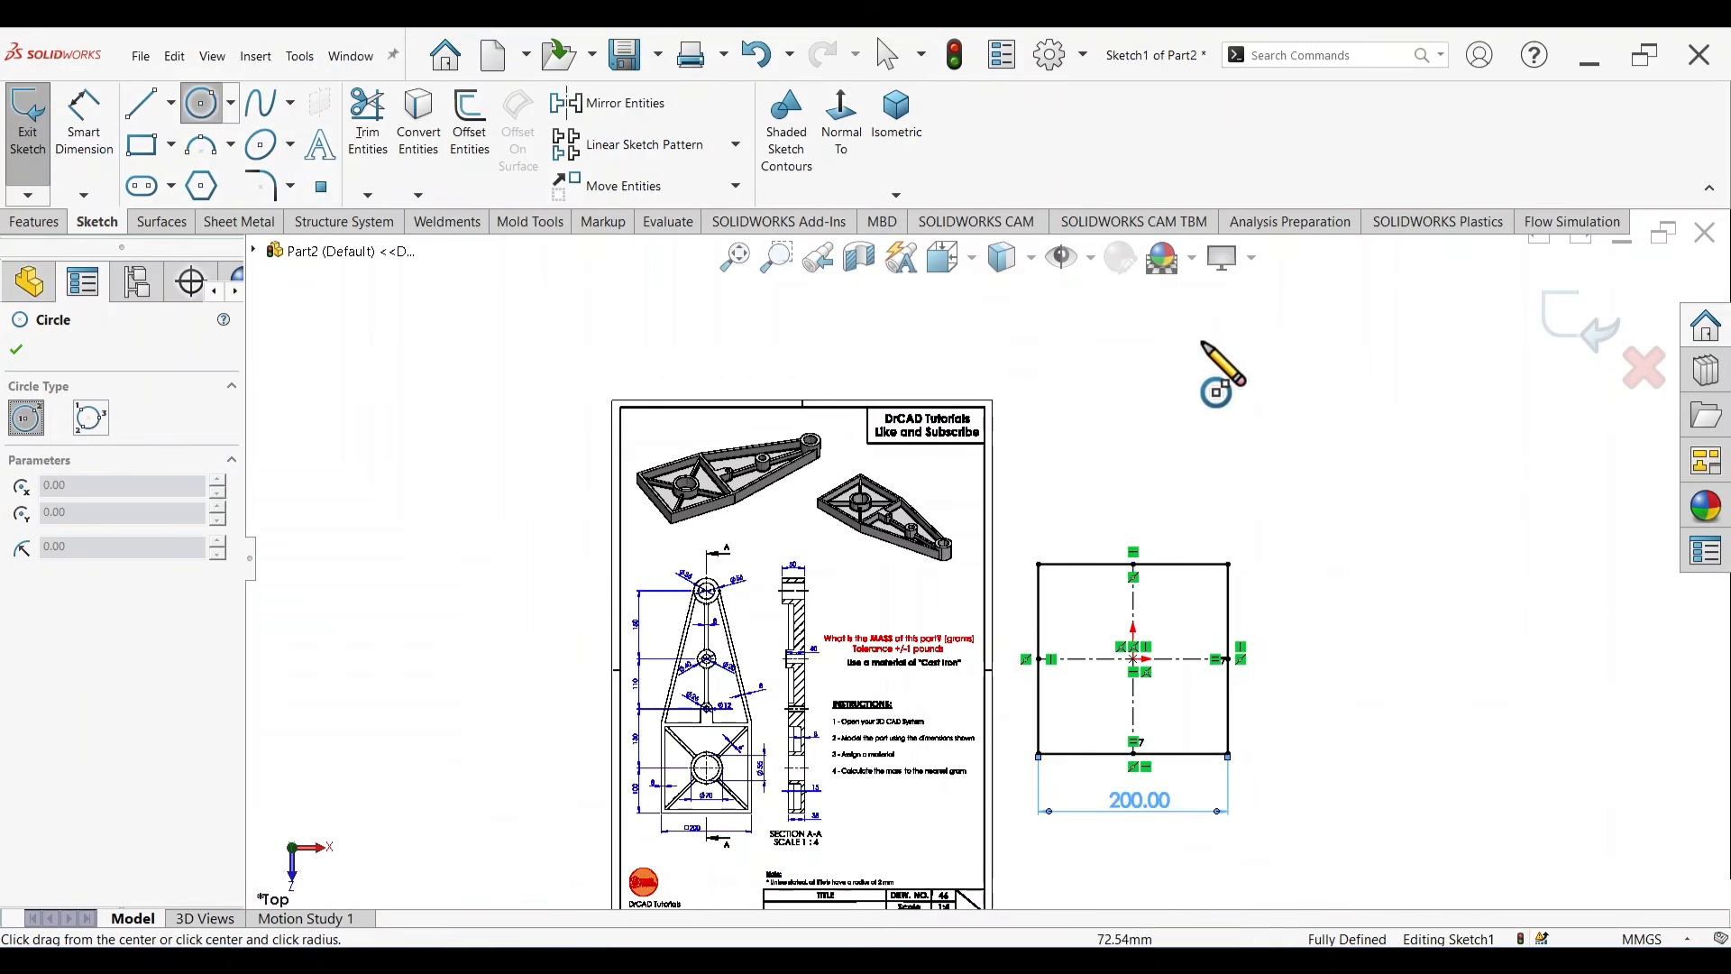
{"action": "left_click", "coordinate": [1134, 291]}
{"action": "left_click", "coordinate": [1157, 315]}
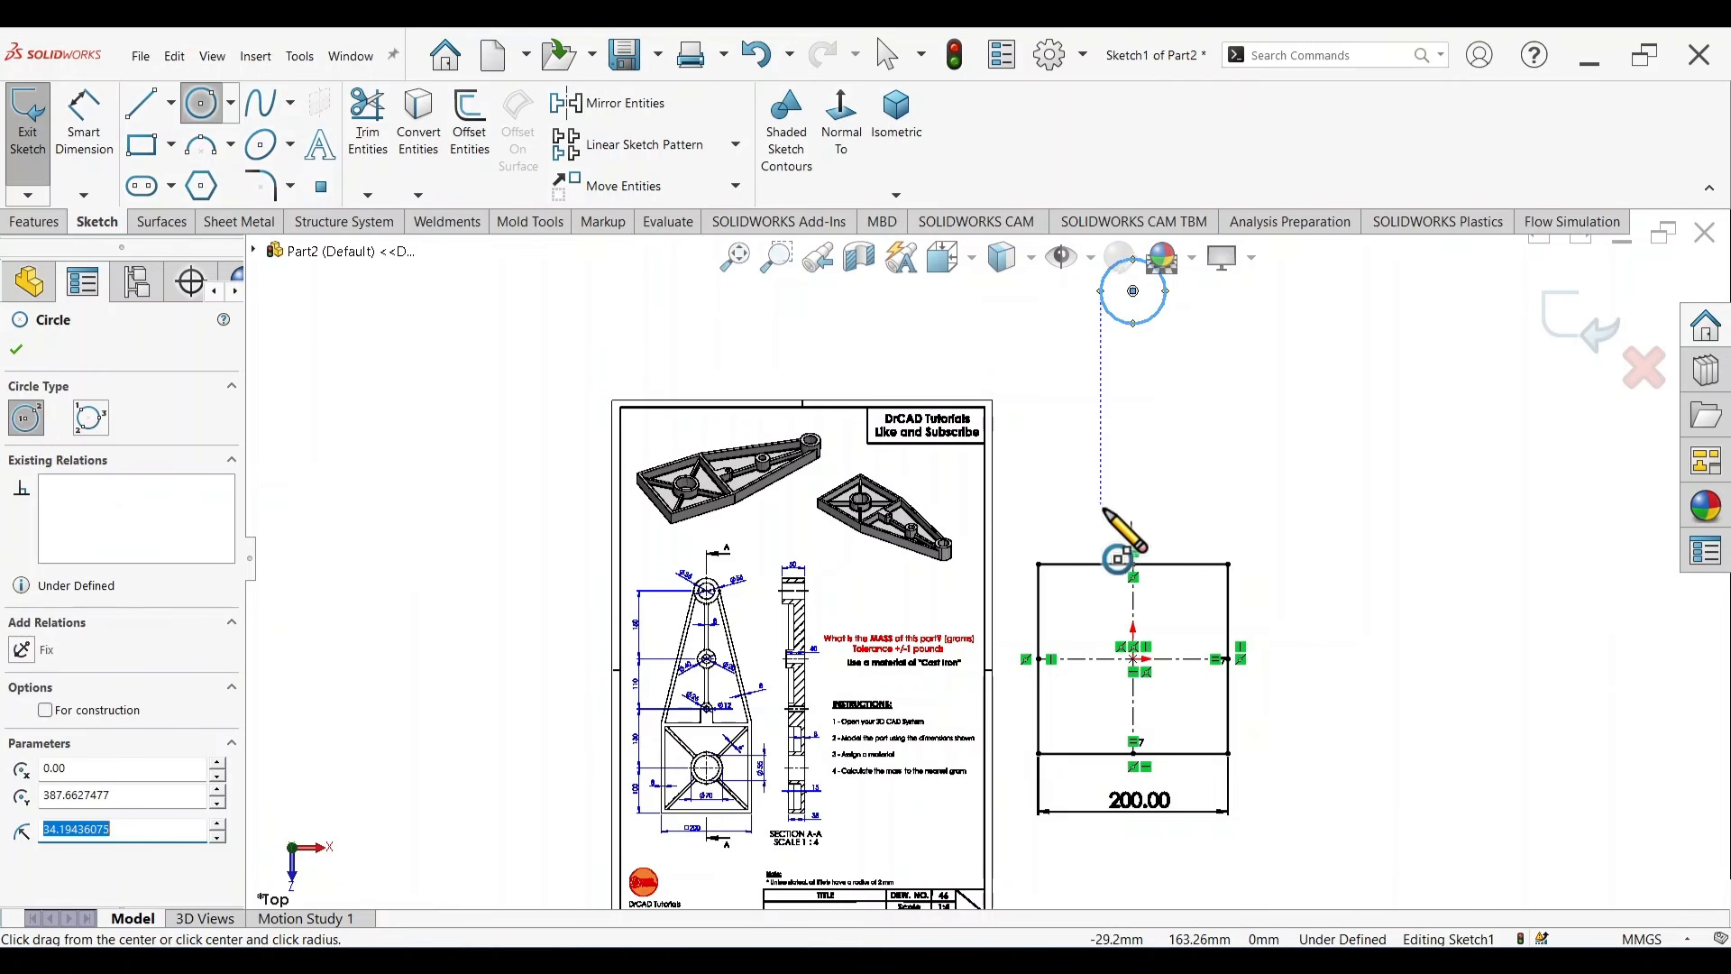
Dimension the diameter of the end circle to 56 mm, as given in the drawing.
{"action": "right_click_drag", "start_coordinate": [1397, 724], "coordinate": [1388, 510]}
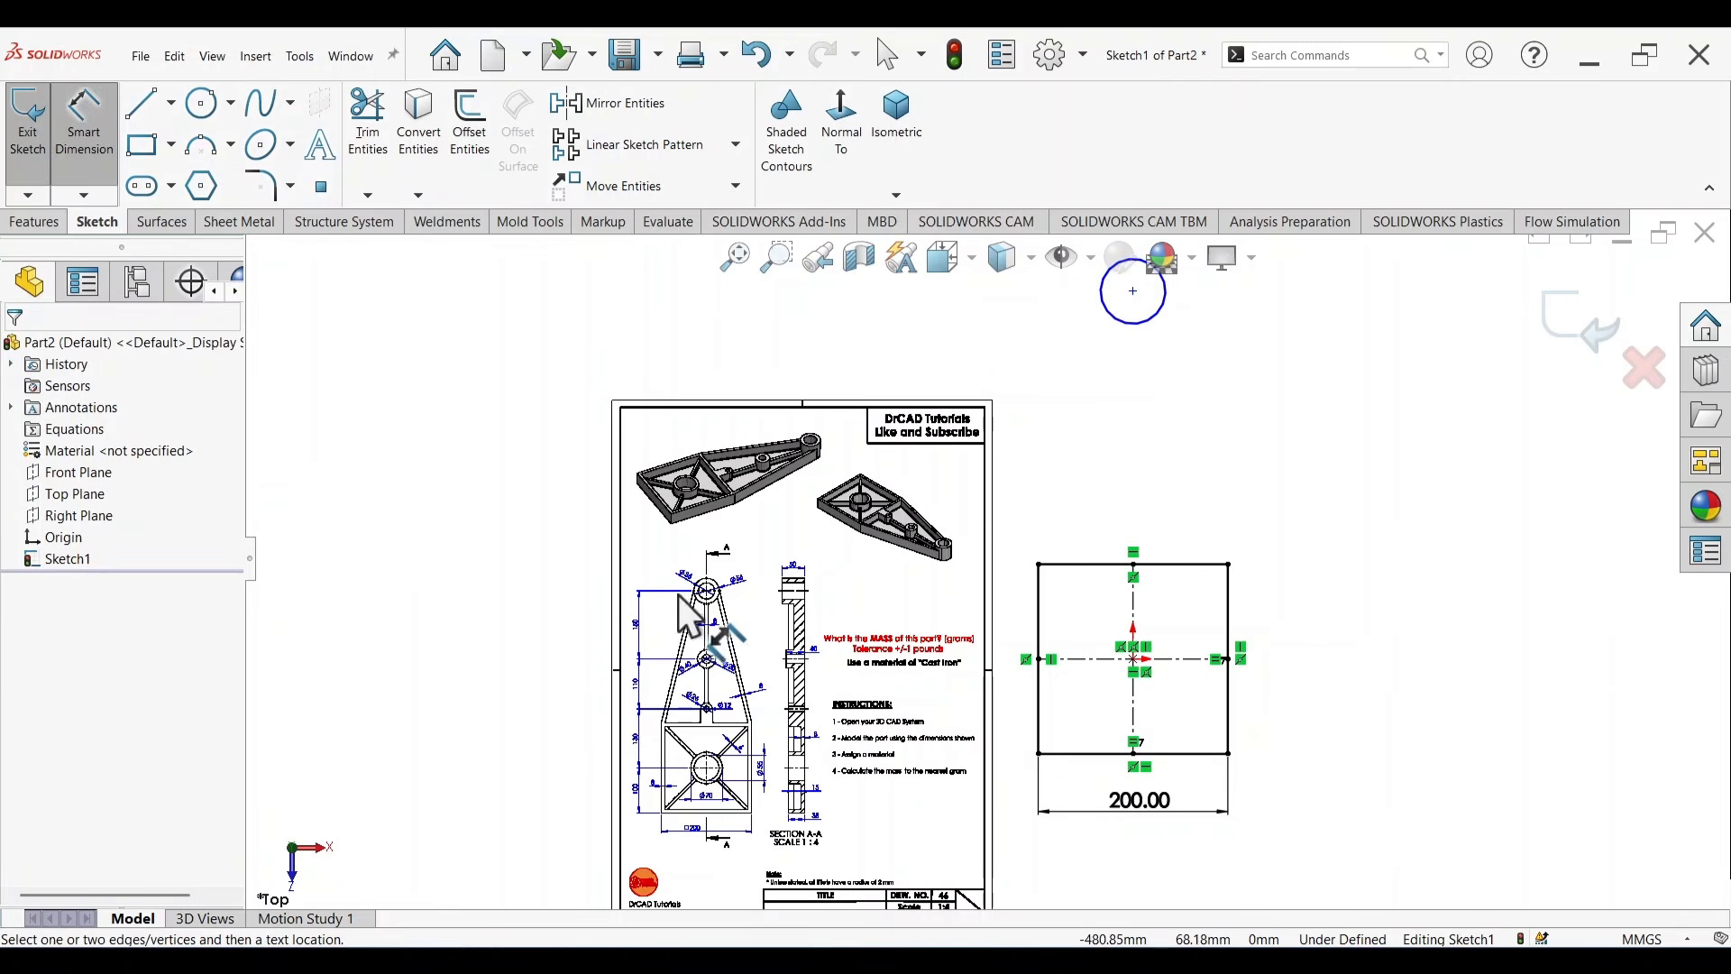
{"action": "scroll", "coordinate": [721, 681], "scroll_direction": "down", "scroll_amount": 5}
{"action": "scroll", "coordinate": [854, 622], "scroll_direction": "down", "scroll_amount": 3}
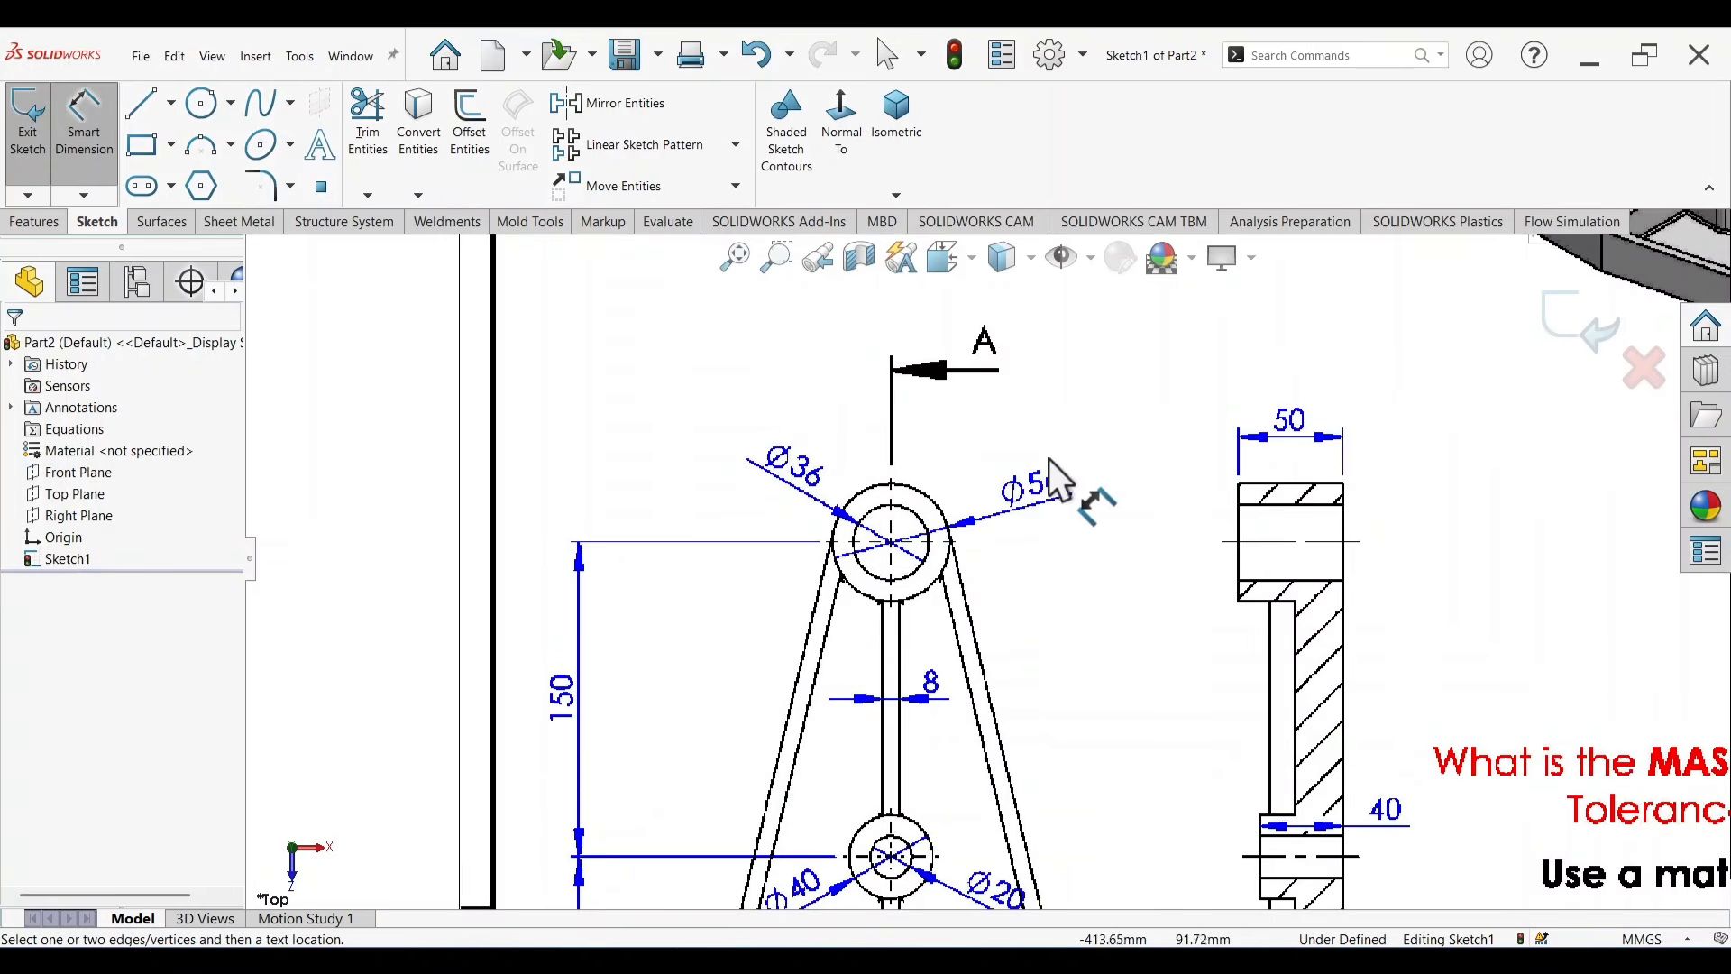
{"action": "scroll", "coordinate": [1276, 510], "scroll_direction": "up", "scroll_amount": 5}
{"action": "scroll", "coordinate": [1313, 393], "scroll_direction": "down", "scroll_amount": 2}
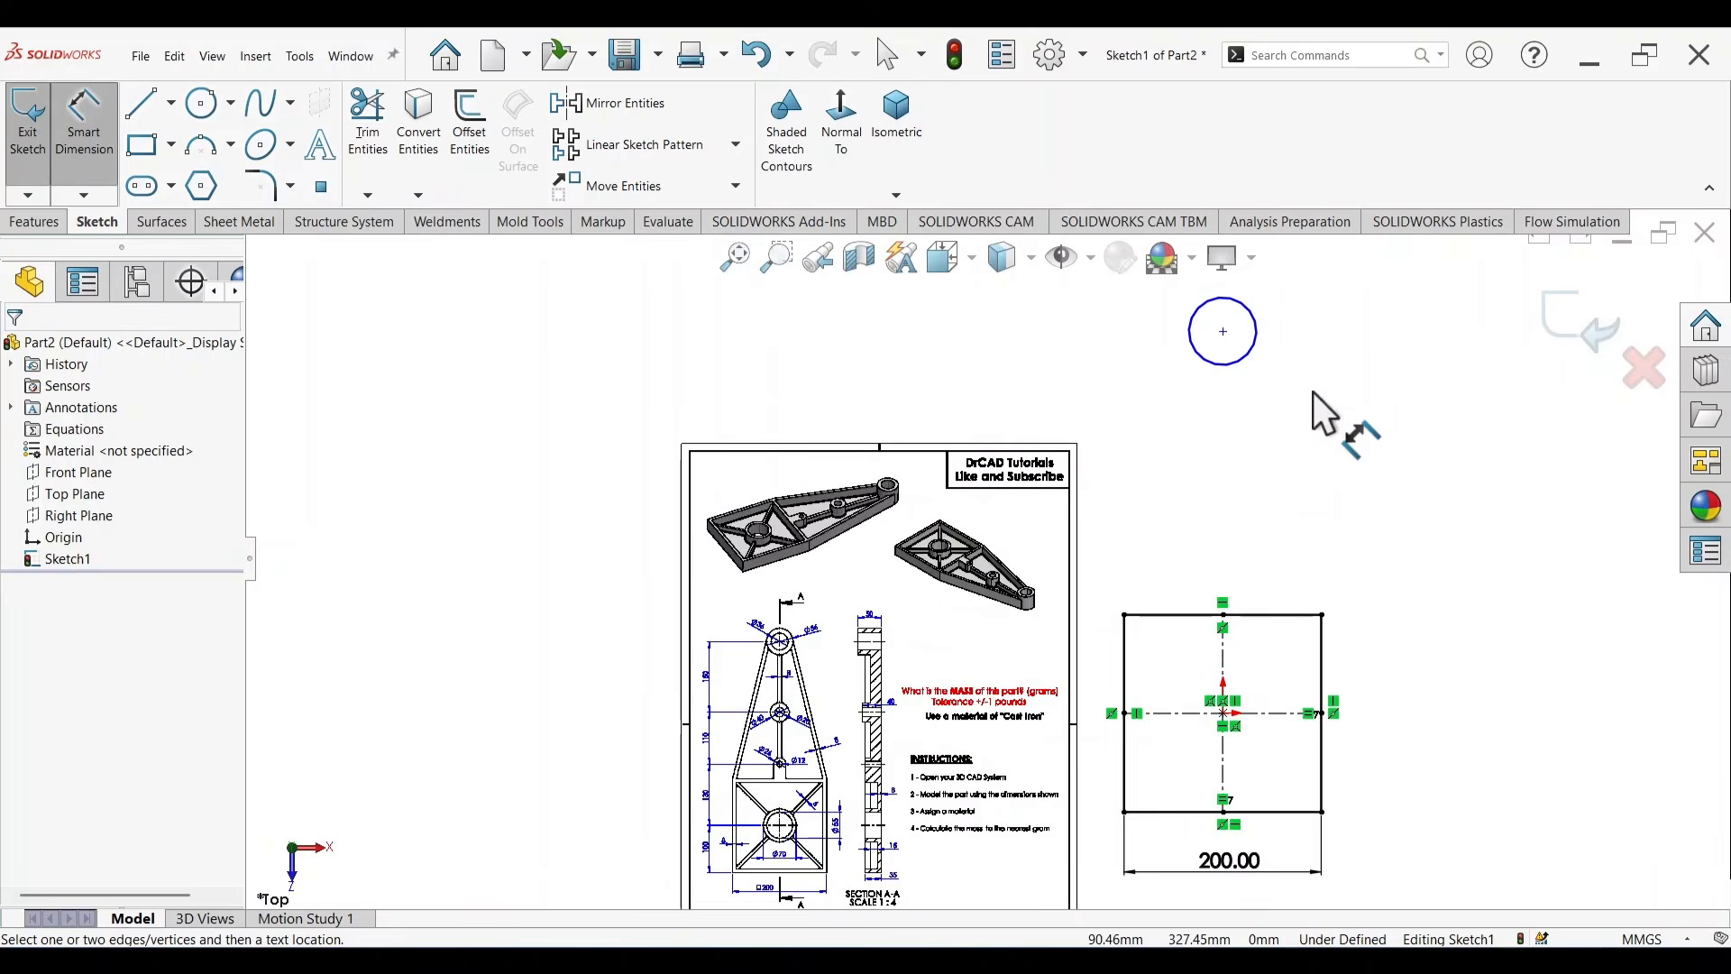
{"action": "left_click", "coordinate": [1250, 349]}
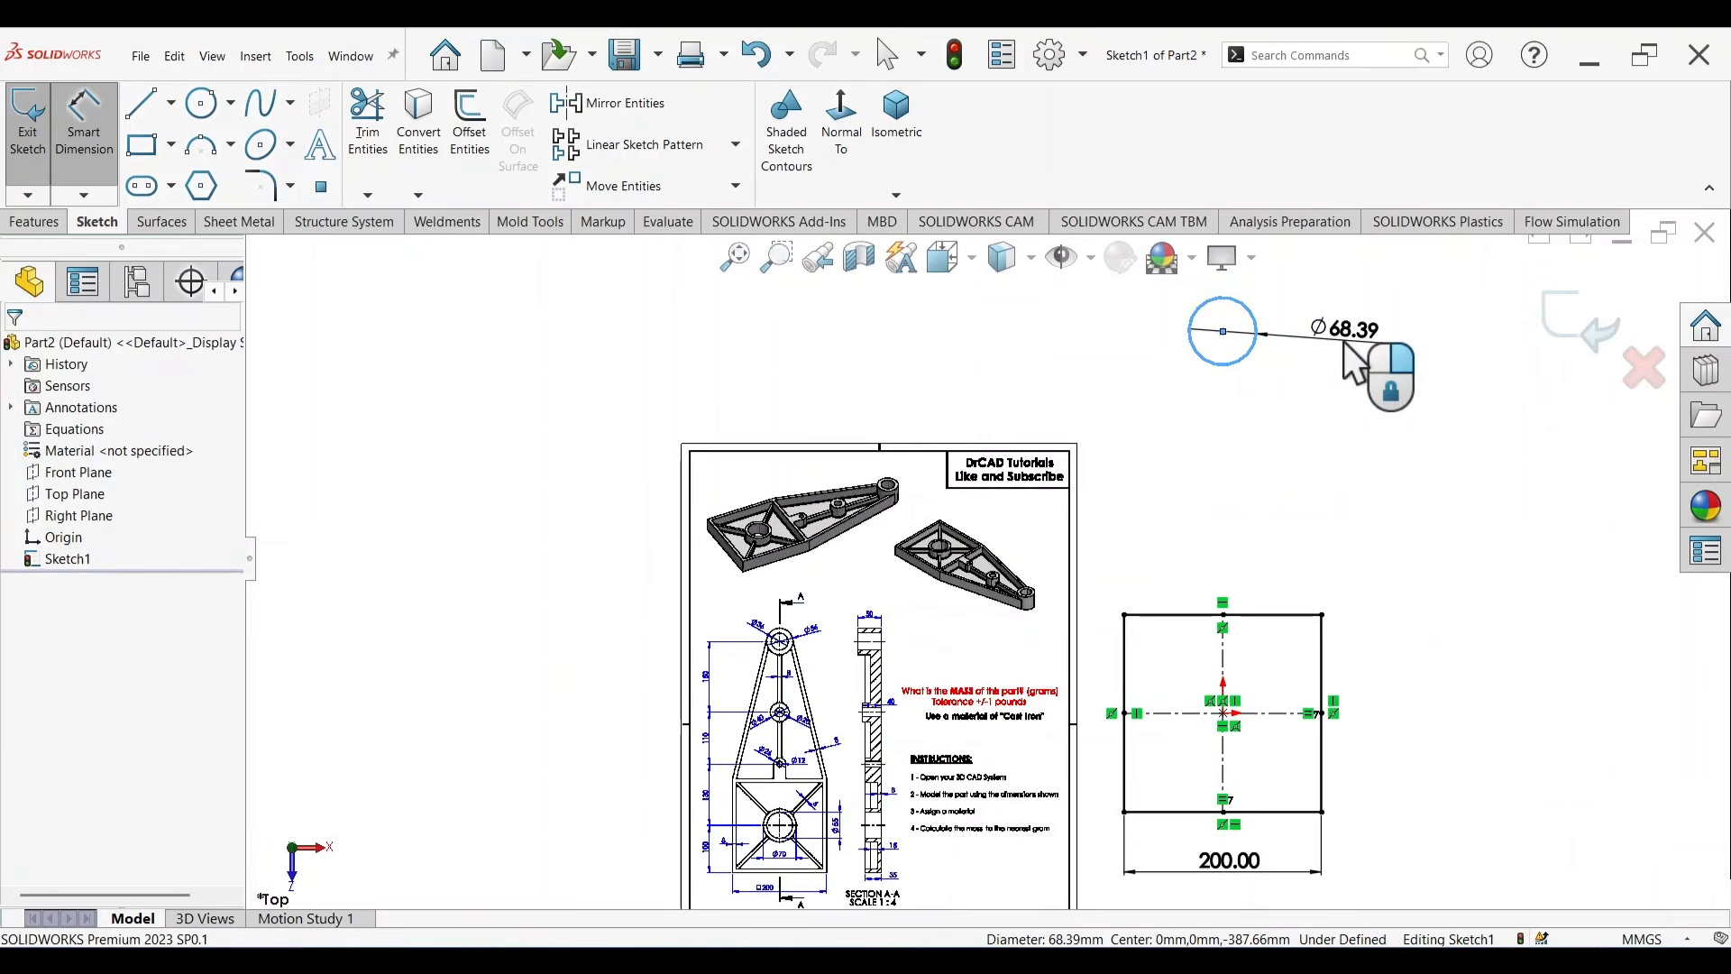
{"action": "left_click", "coordinate": [1343, 343]}
{"action": "type", "text": "56"}
{"action": "key", "text": "Return"}
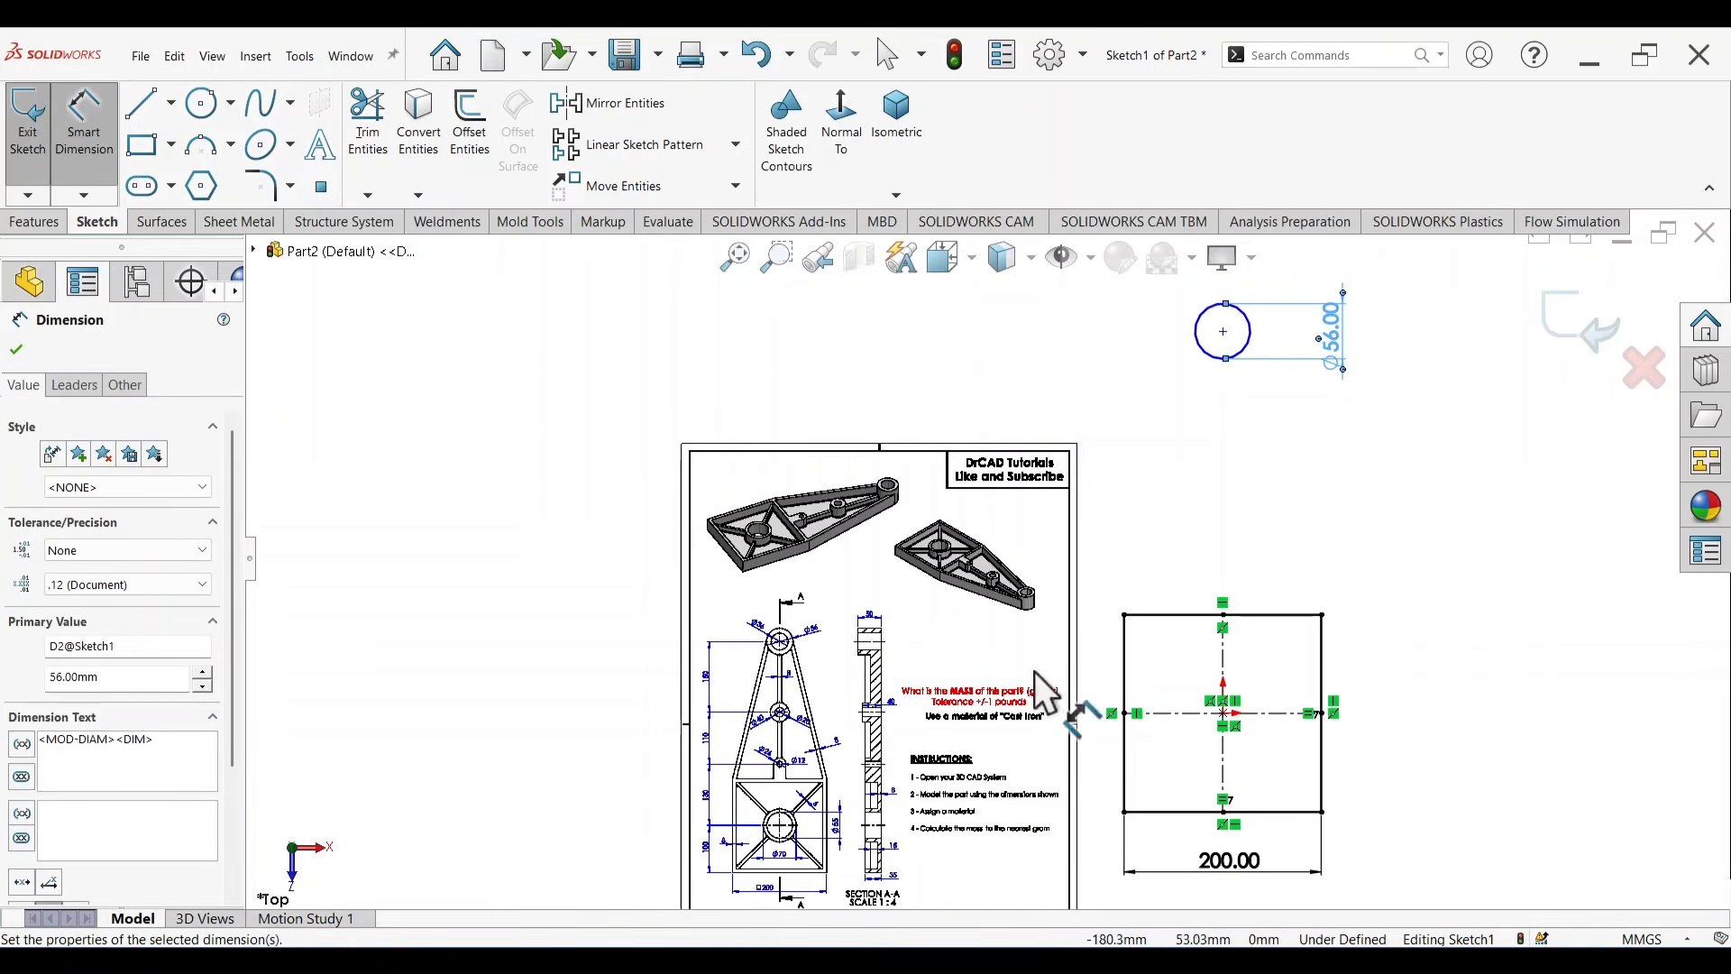
Dimension the vertical distance from the origin to the end circle's centre as 390 mm.
{"action": "scroll", "coordinate": [919, 763], "scroll_direction": "down", "scroll_amount": 3}
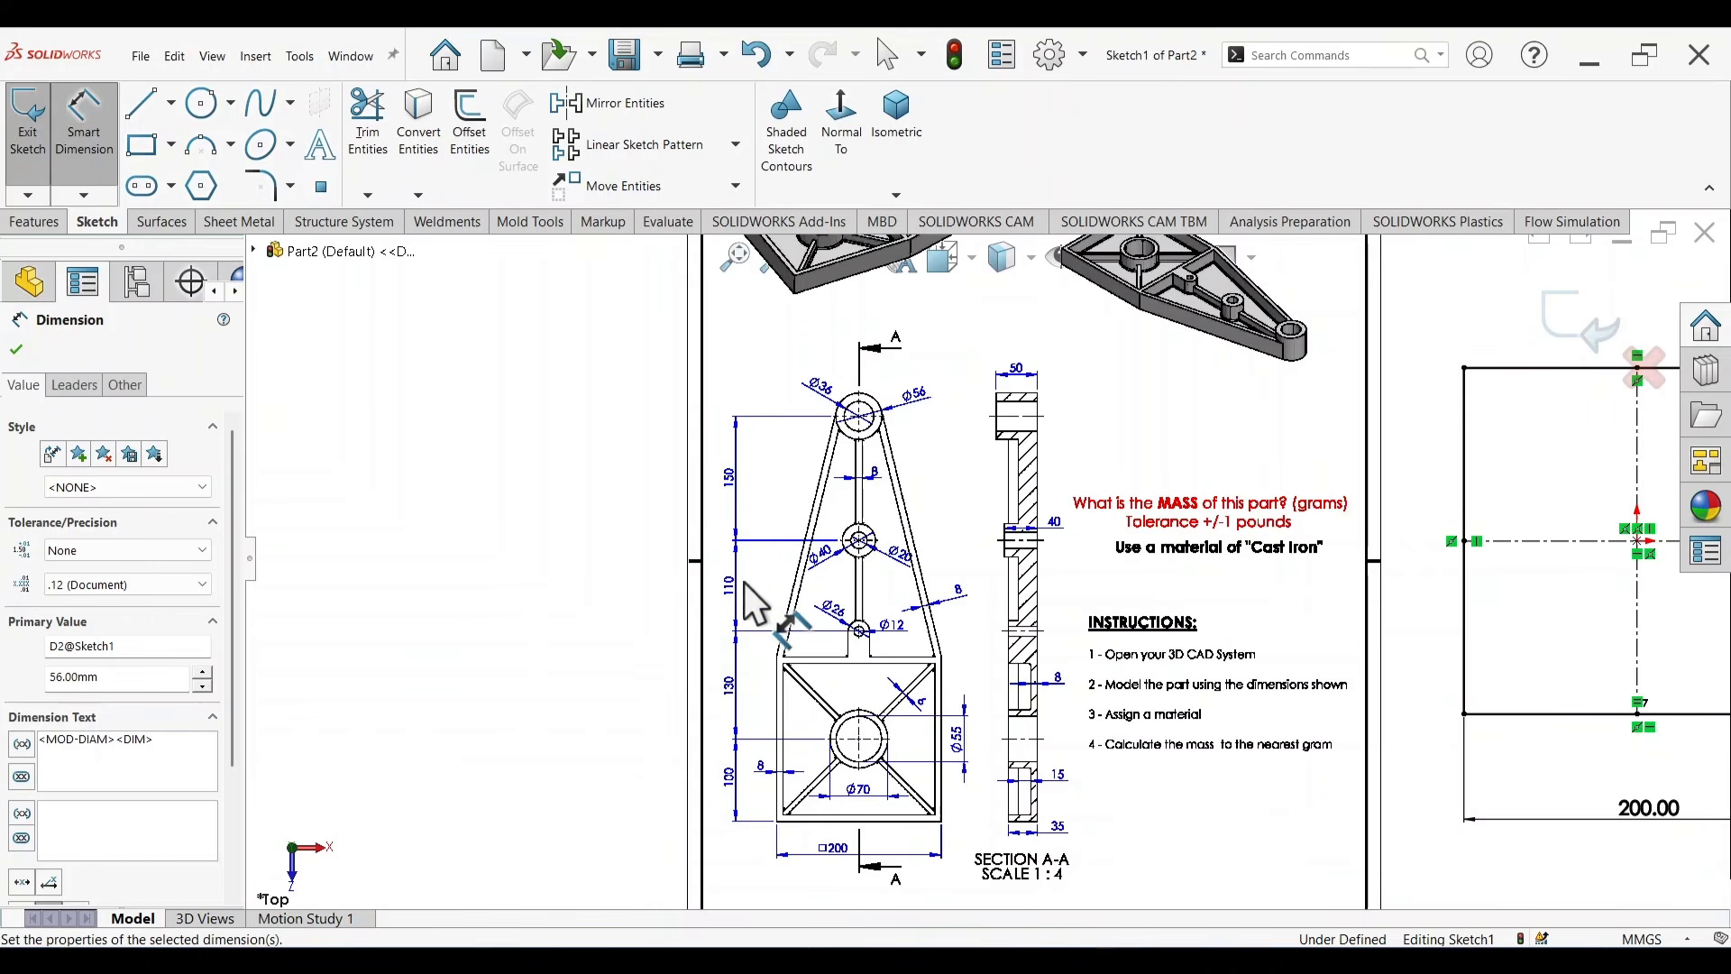
{"action": "scroll", "coordinate": [748, 685], "scroll_direction": "down", "scroll_amount": 2}
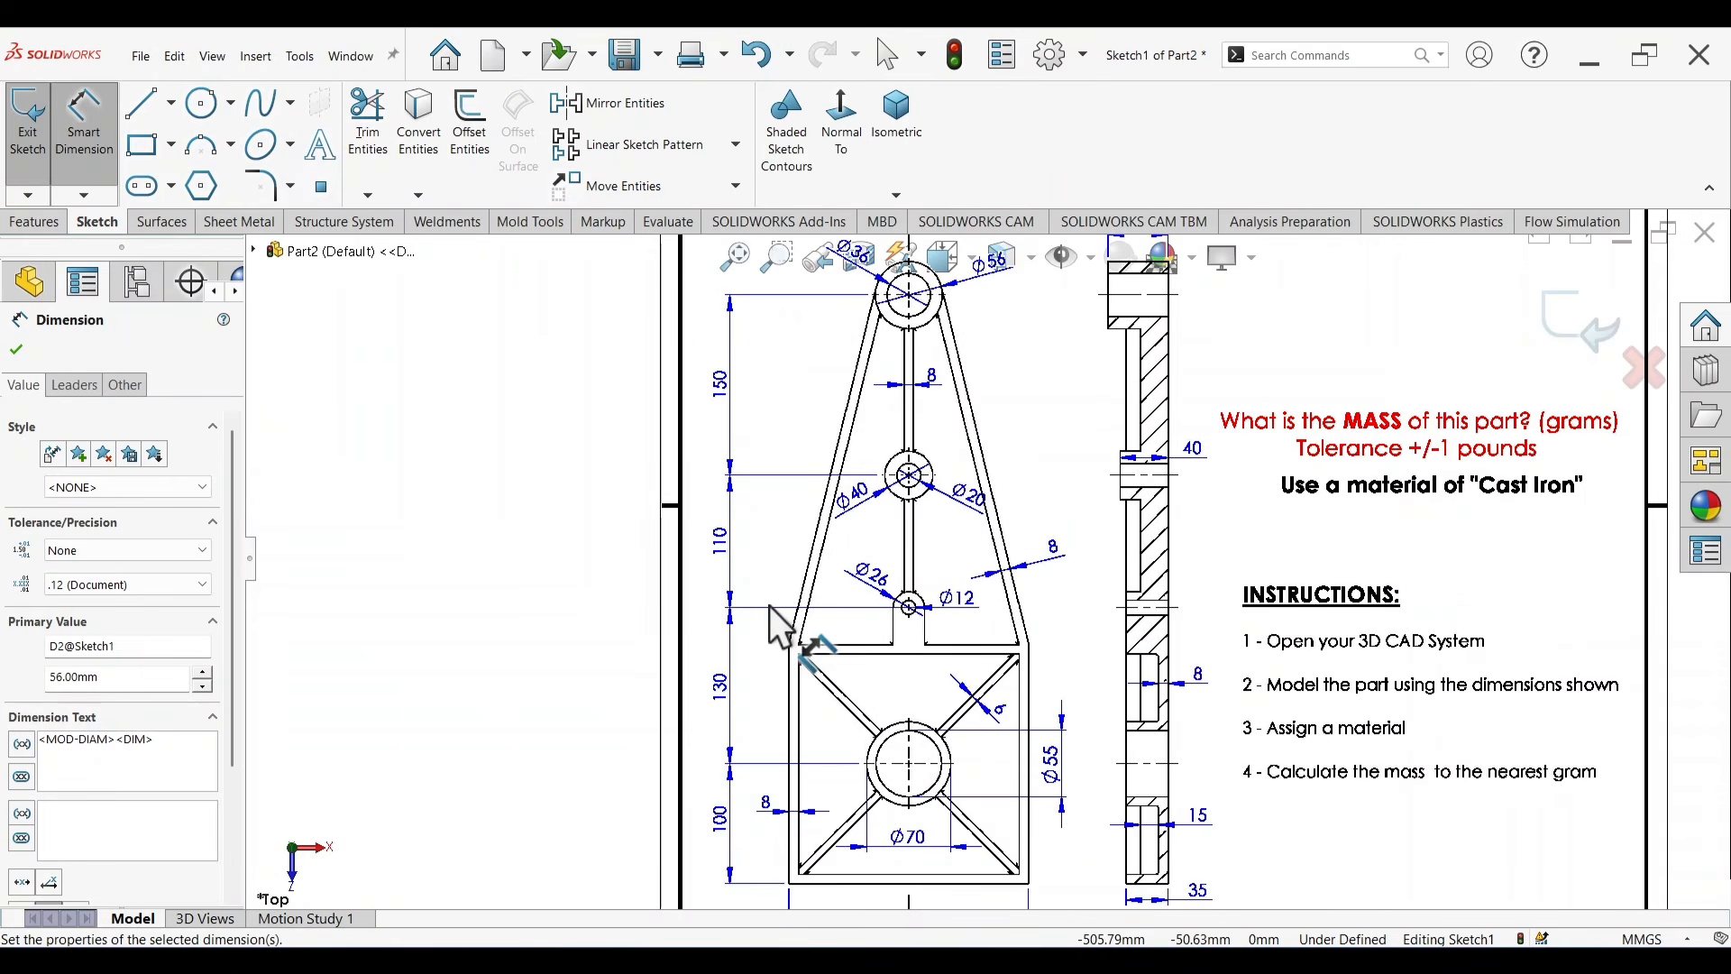
{"action": "scroll", "coordinate": [1391, 512], "scroll_direction": "up", "scroll_amount": 7}
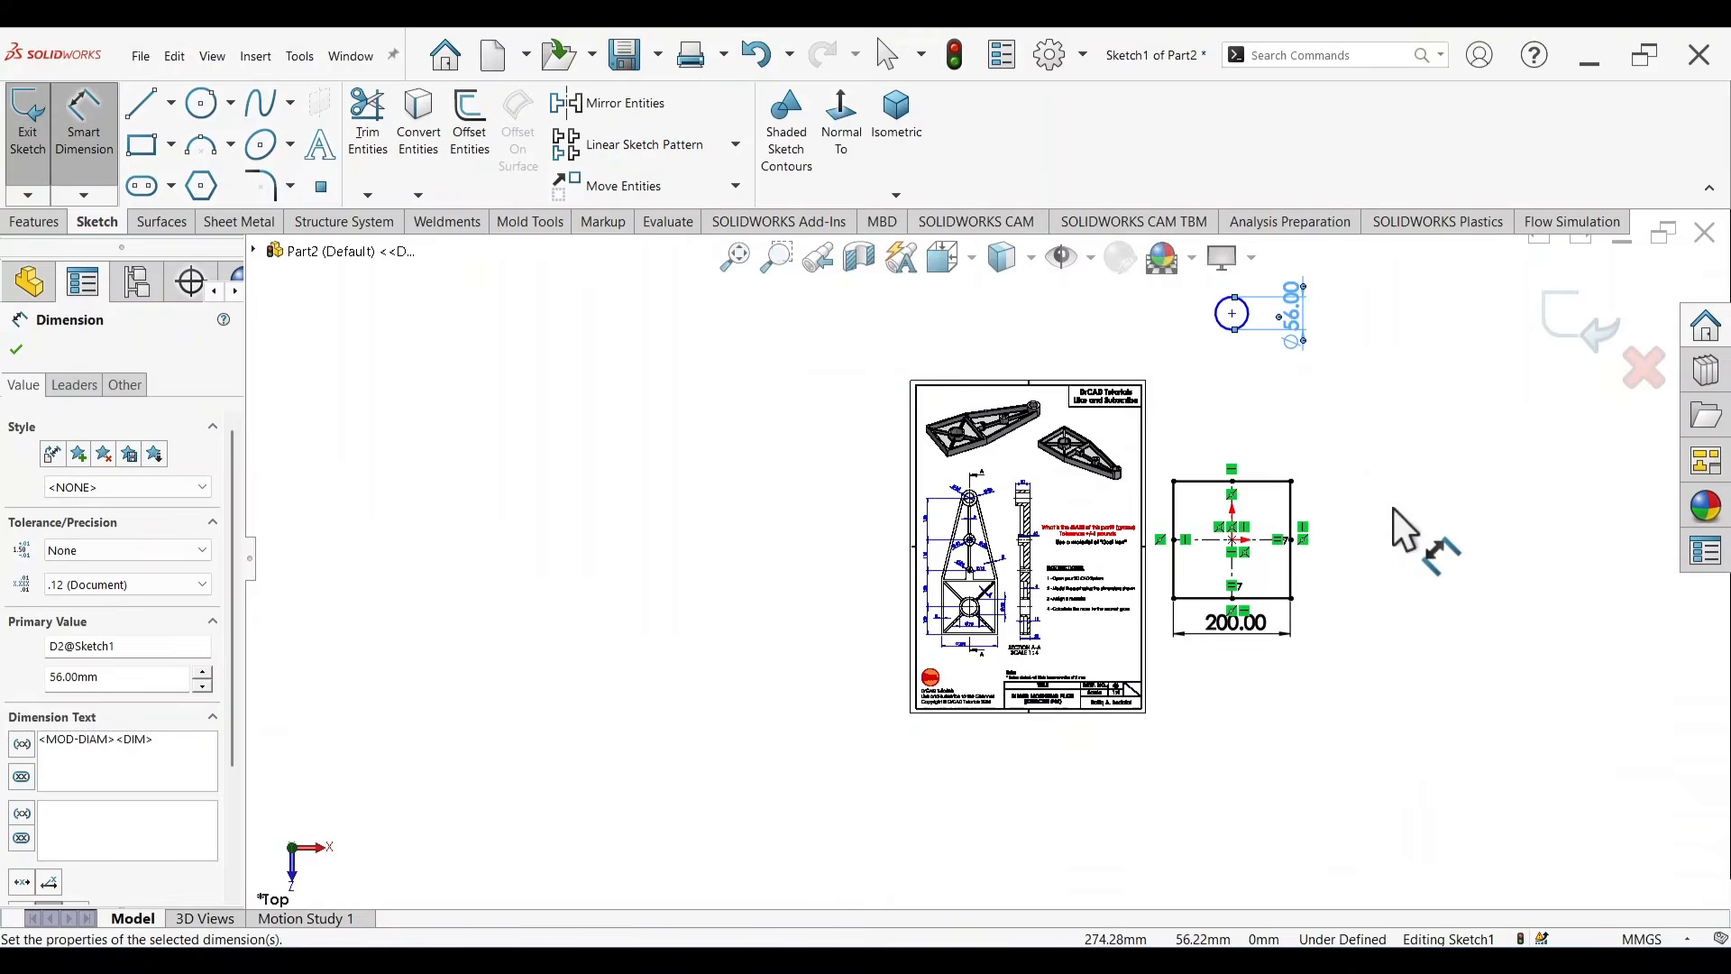
{"action": "scroll", "coordinate": [1393, 509], "scroll_direction": "down", "scroll_amount": 2}
{"action": "left_click", "coordinate": [1190, 301]}
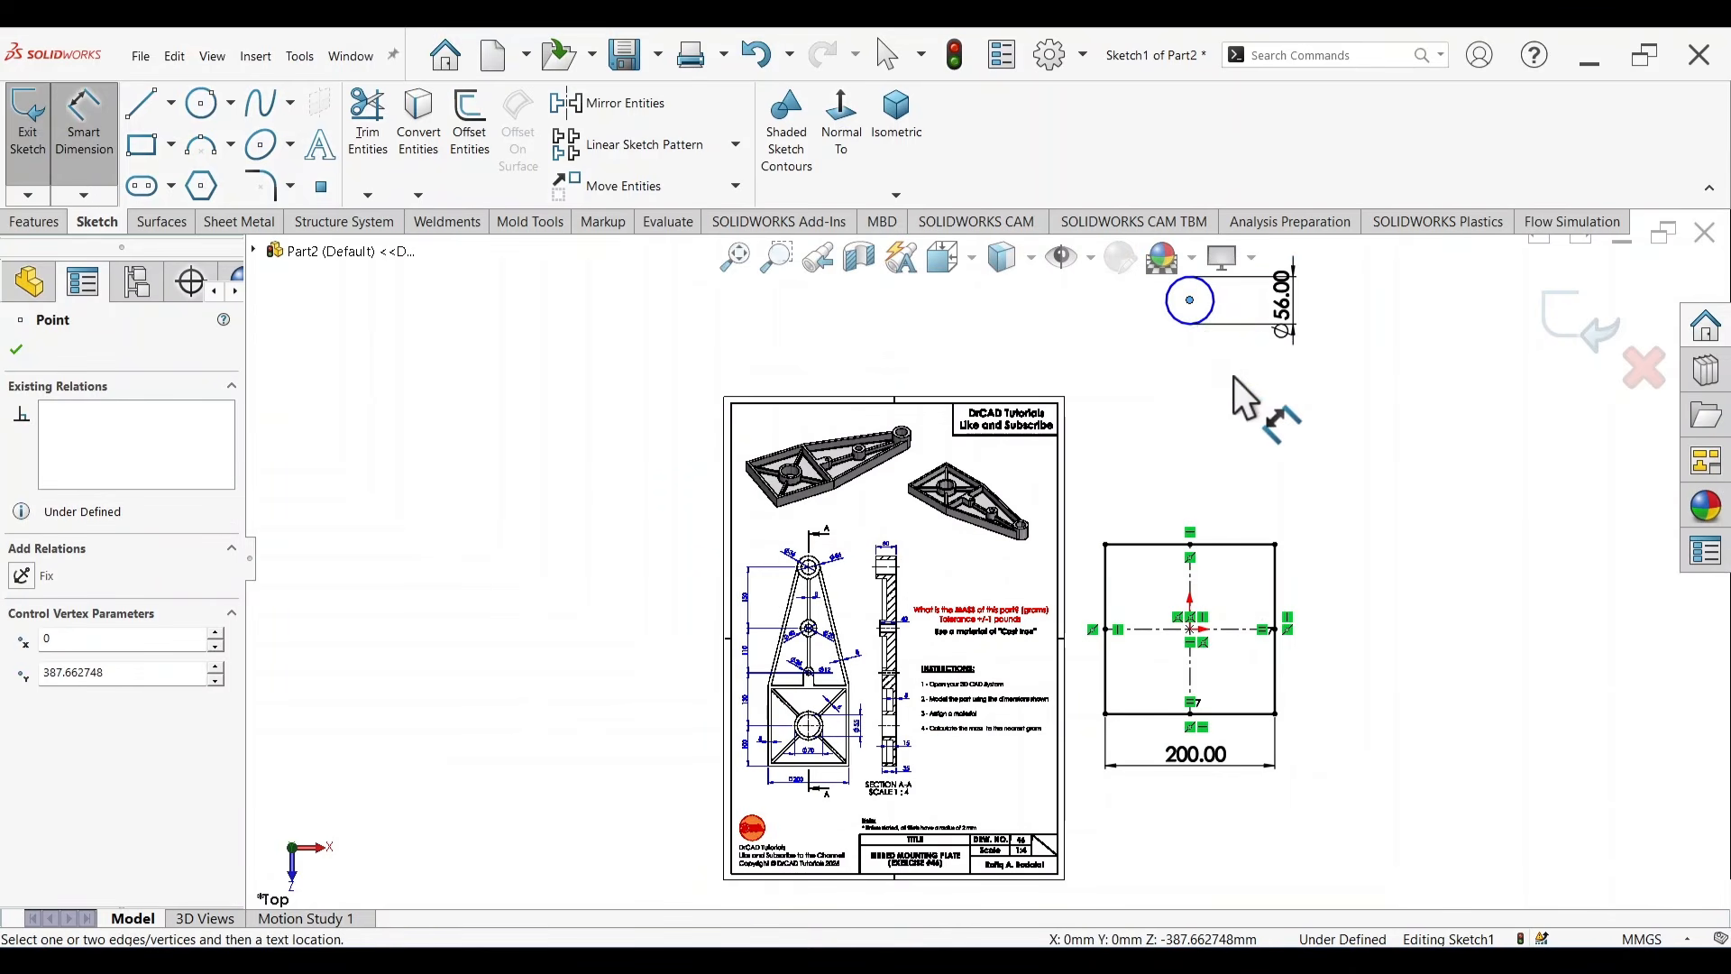
{"action": "left_click", "coordinate": [1191, 630]}
{"action": "left_click", "coordinate": [1371, 468]}
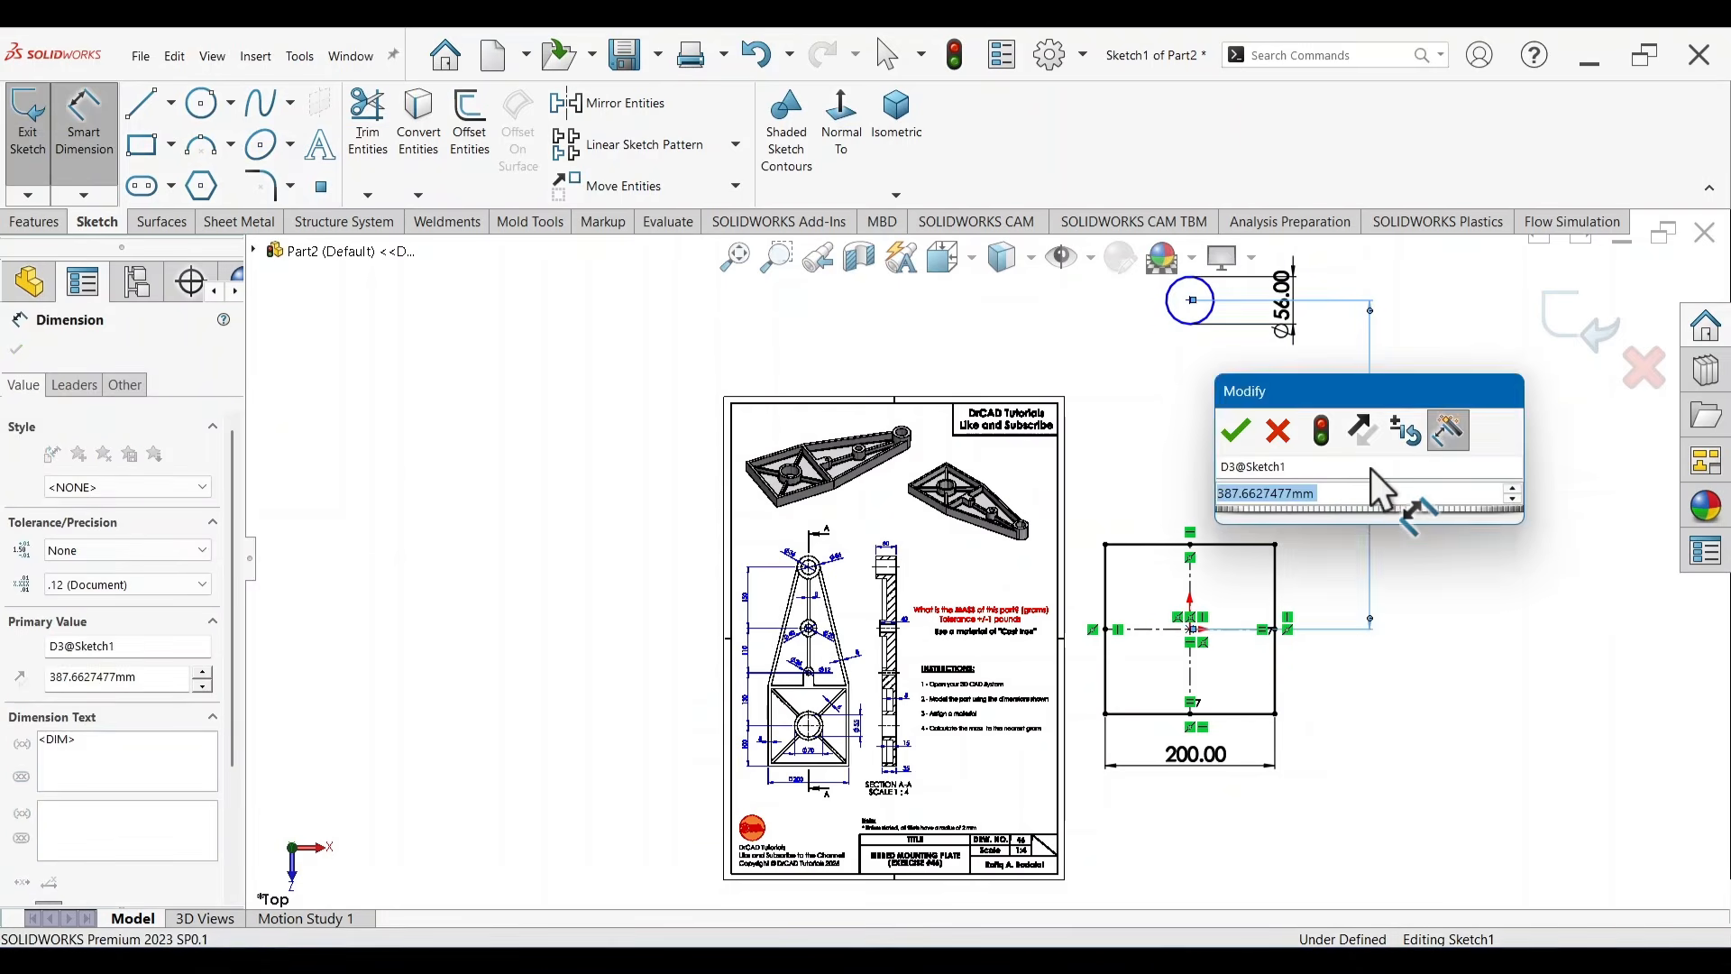
{"action": "type", "text": "390"}
{"action": "key", "text": "Return"}
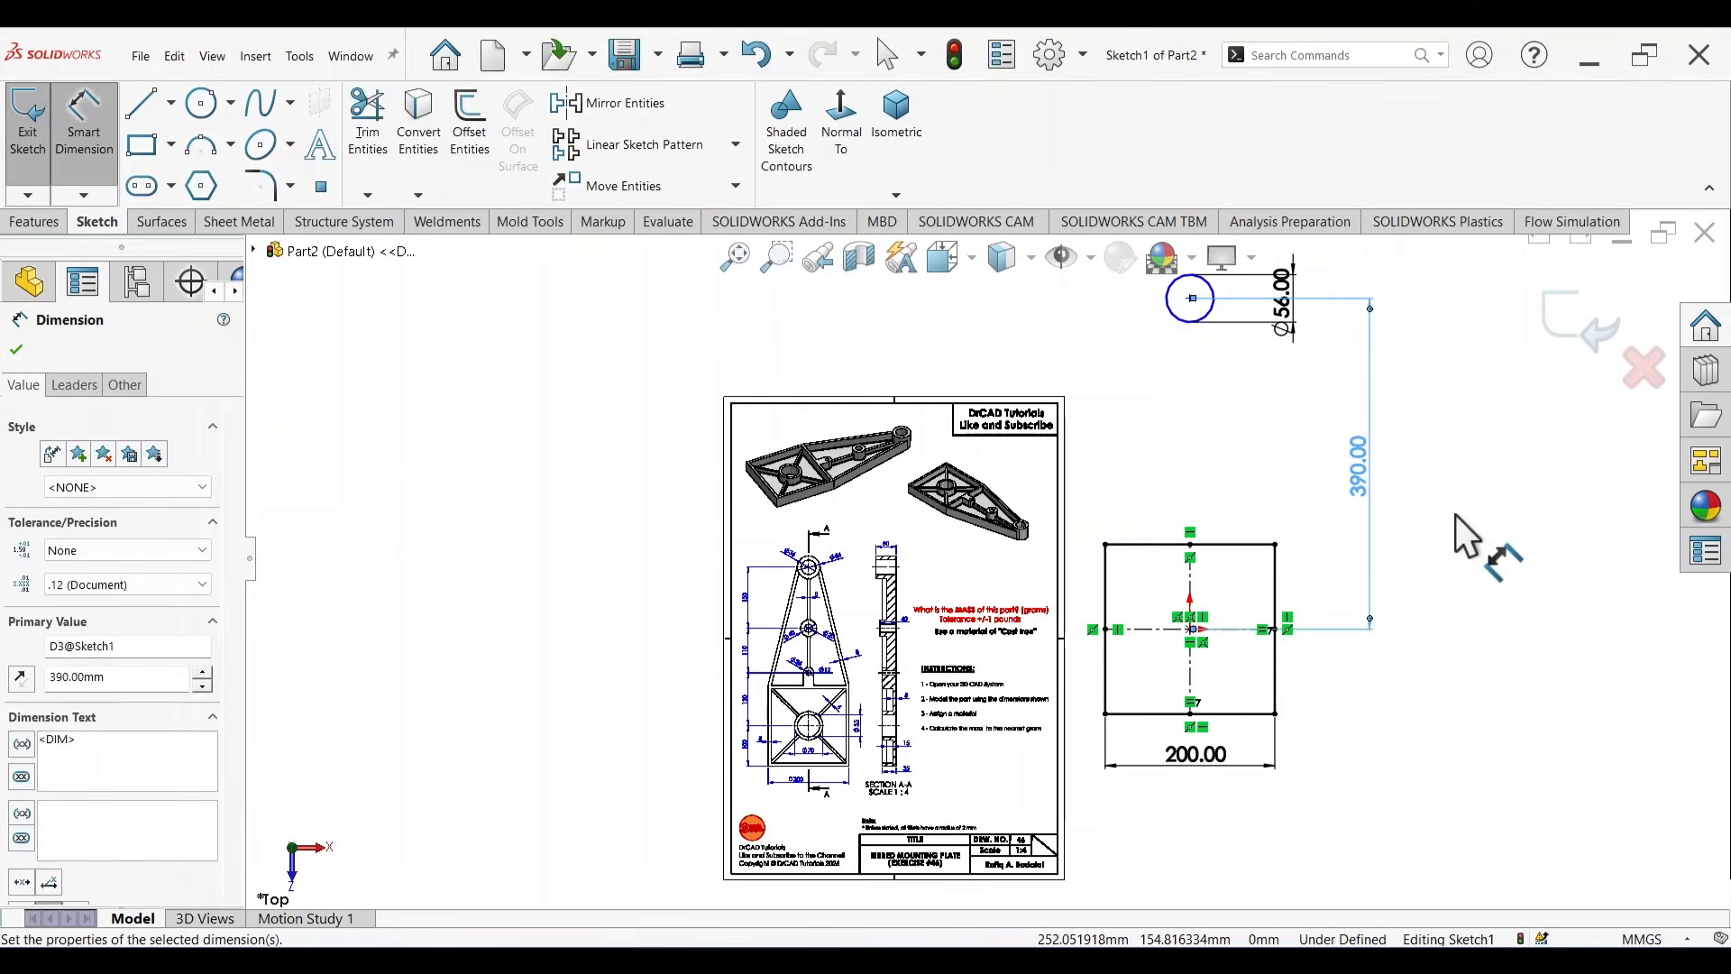
Draw a line about 305 mm long from the circle's left side, tangent to it, to the square's upper-left corner.
{"action": "right_click_drag", "start_coordinate": [1541, 722], "coordinate": [1504, 734]}
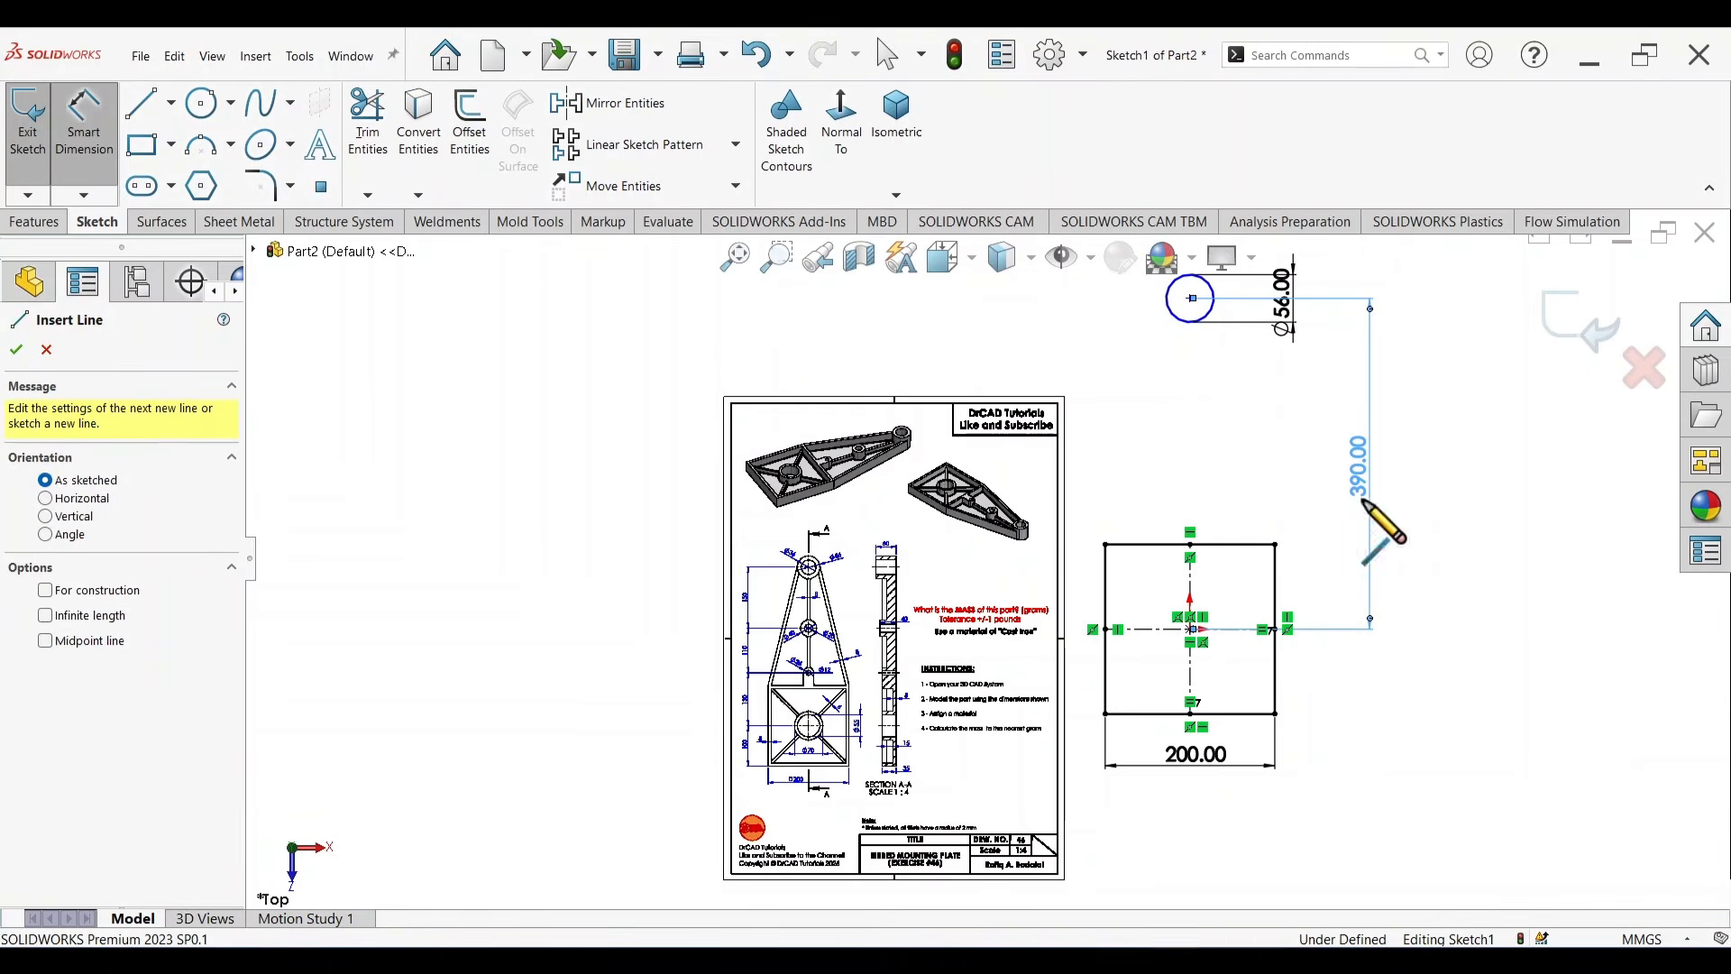
{"action": "scroll", "coordinate": [1209, 359], "scroll_direction": "down", "scroll_amount": 2}
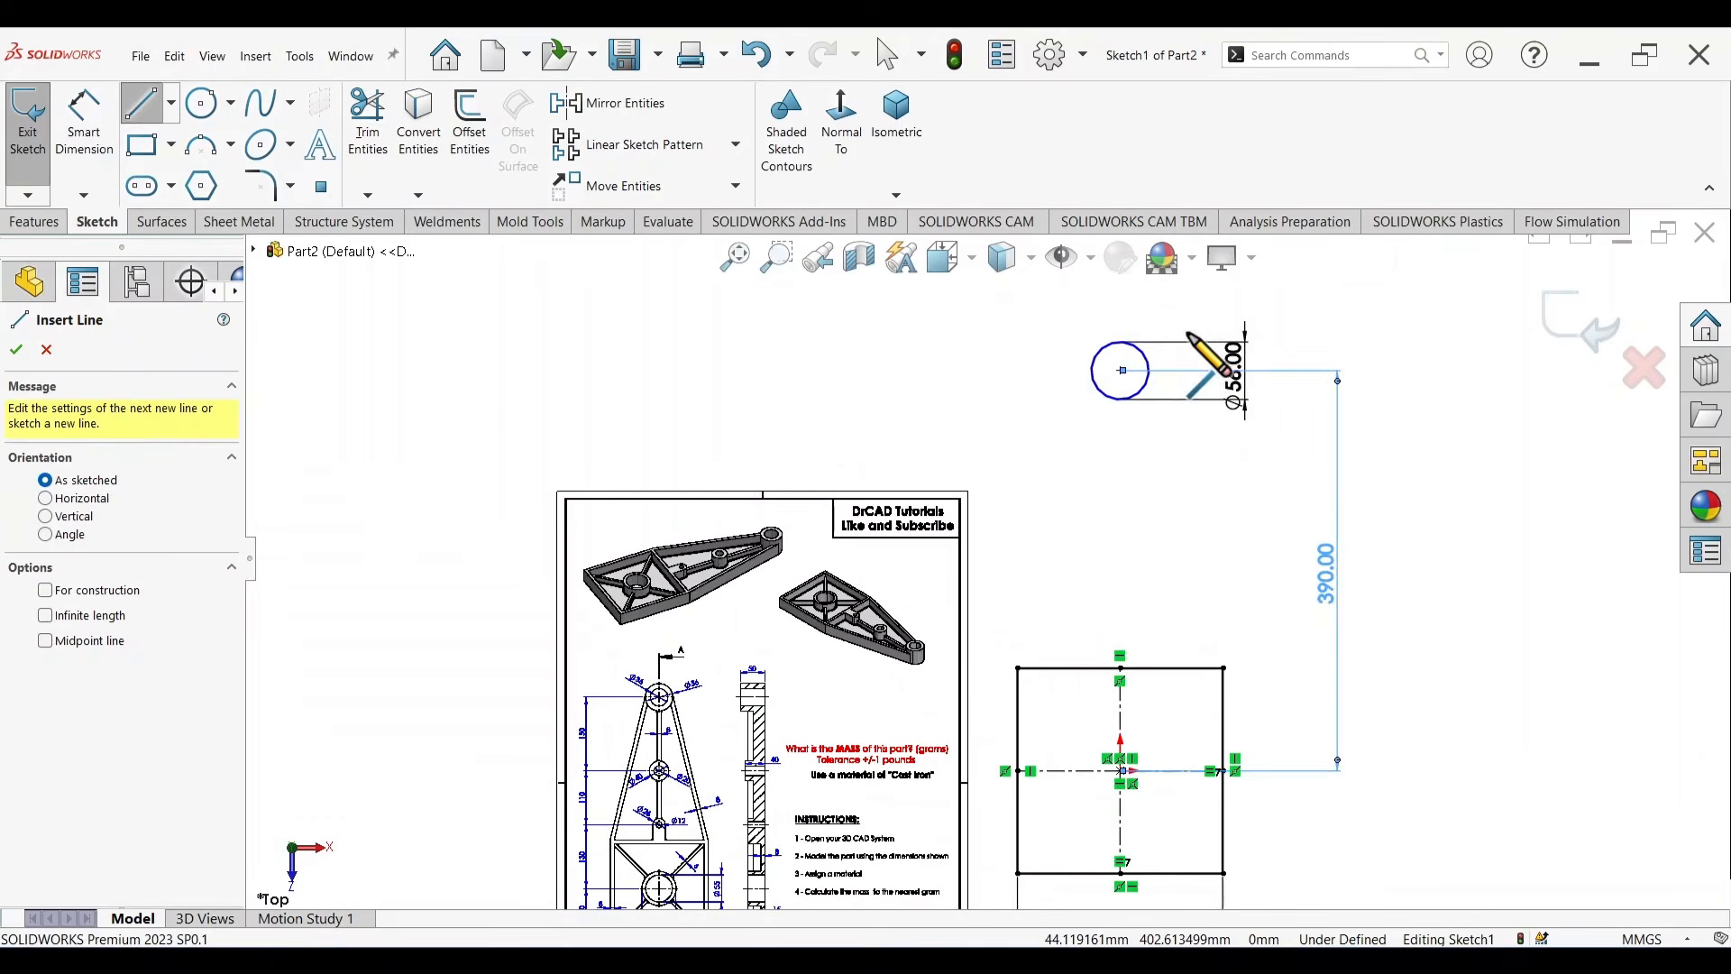
{"action": "left_click", "coordinate": [1094, 369]}
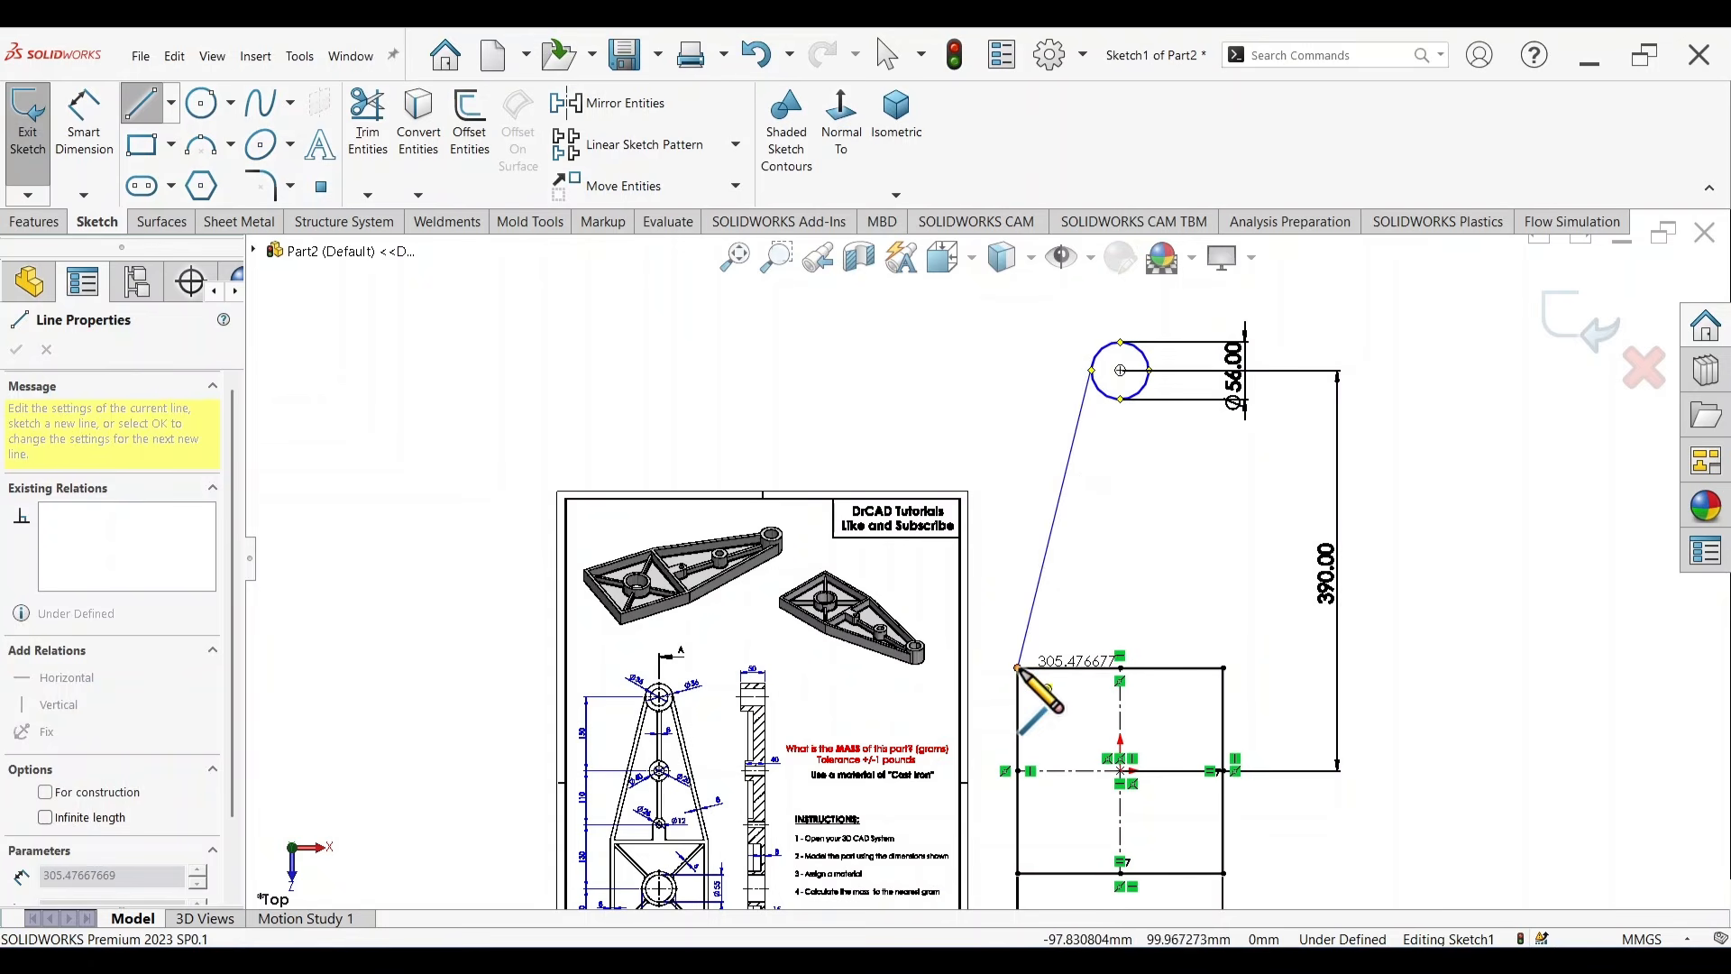
{"action": "left_click", "coordinate": [1019, 669]}
{"action": "key", "text": "Escape"}
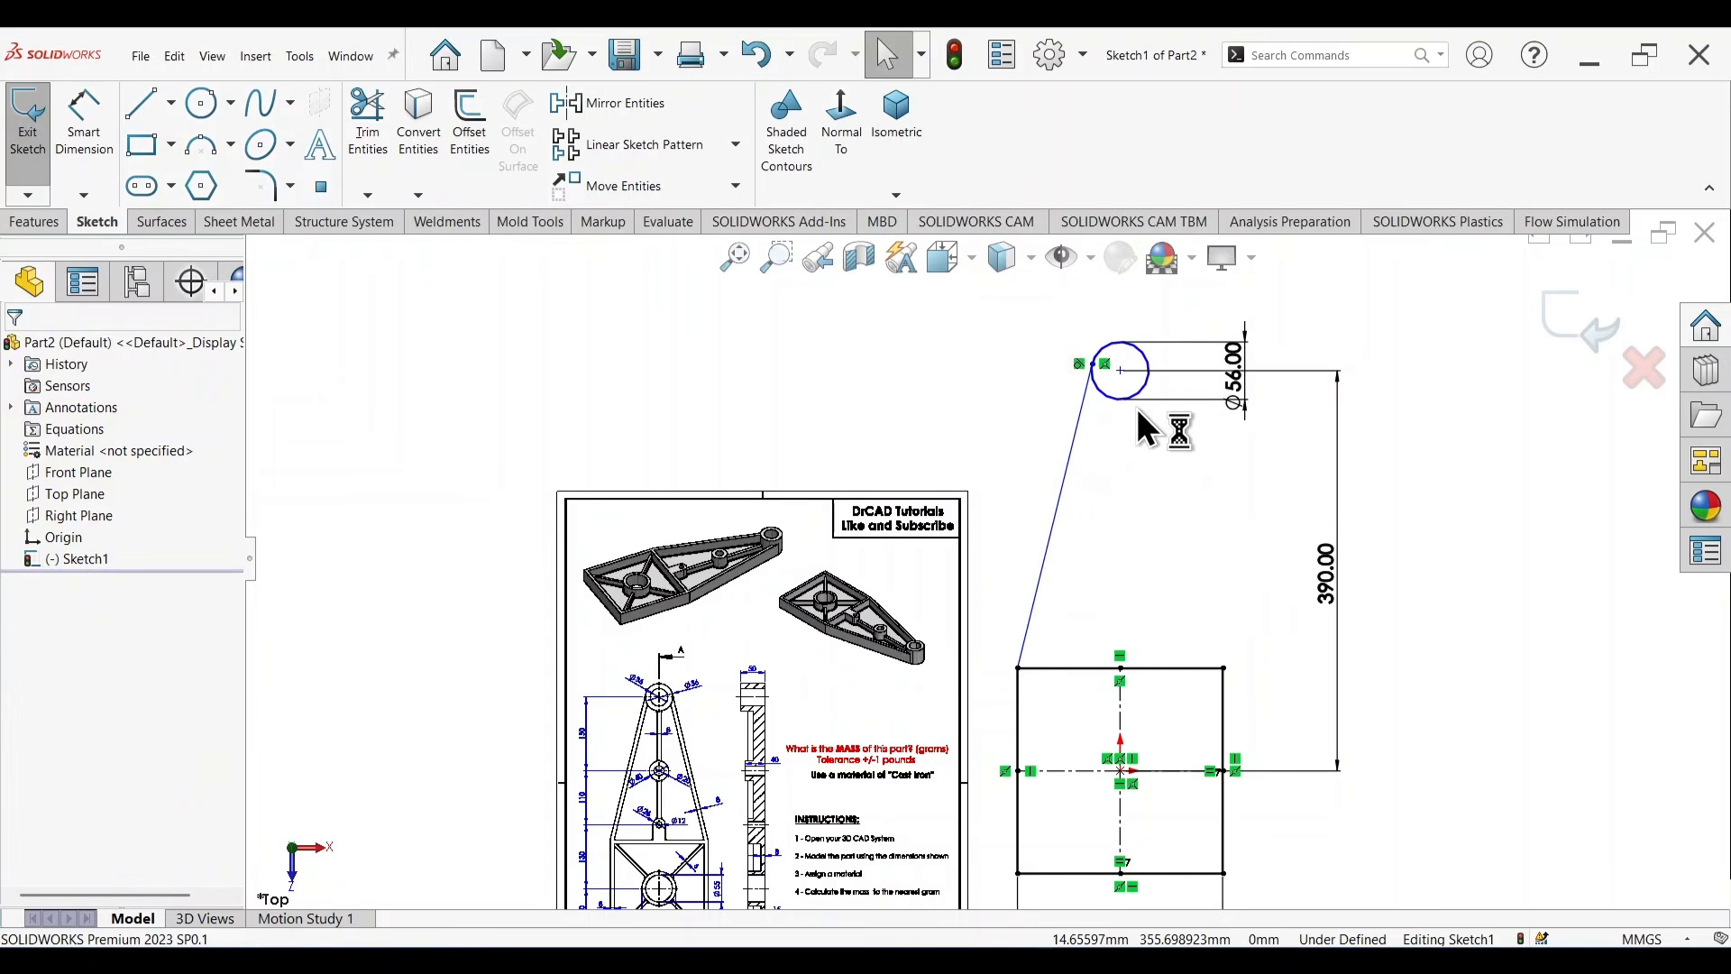
Add a Vertical relation between the end circle's centre and the origin.
{"action": "left_click", "coordinate": [1119, 370]}
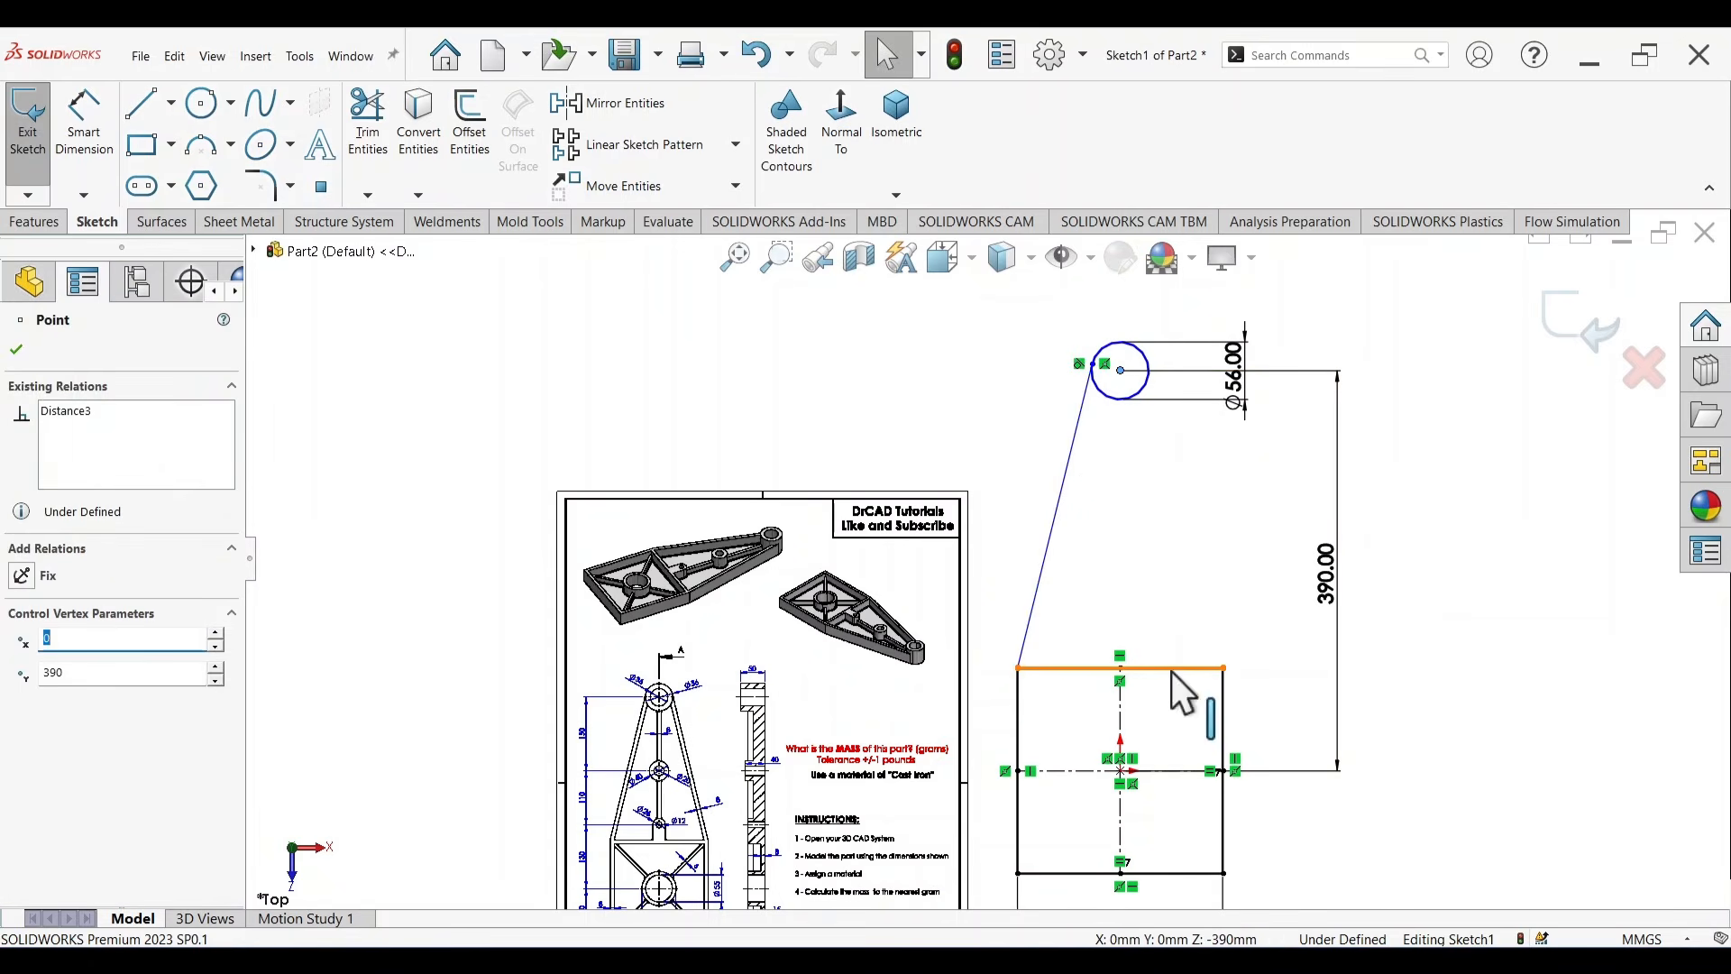
{"action": "left_click", "coordinate": [1120, 771], "text": "ctrl"}
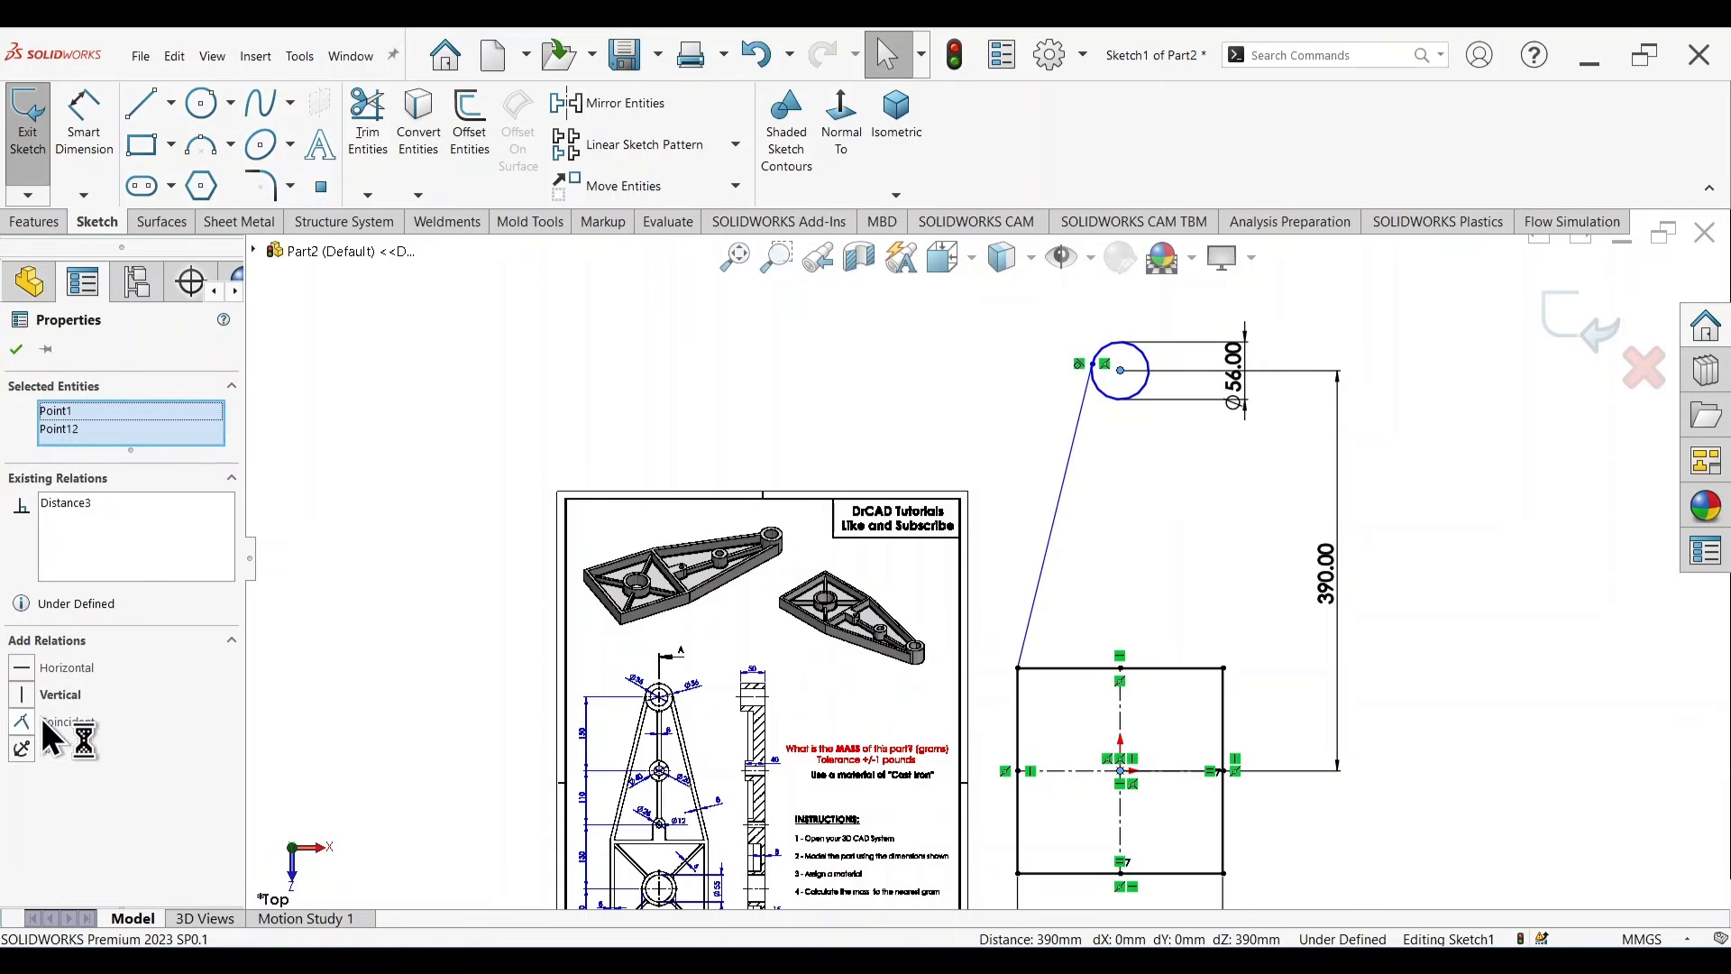
{"action": "left_click", "coordinate": [20, 696]}
{"action": "left_click", "coordinate": [1597, 610]}
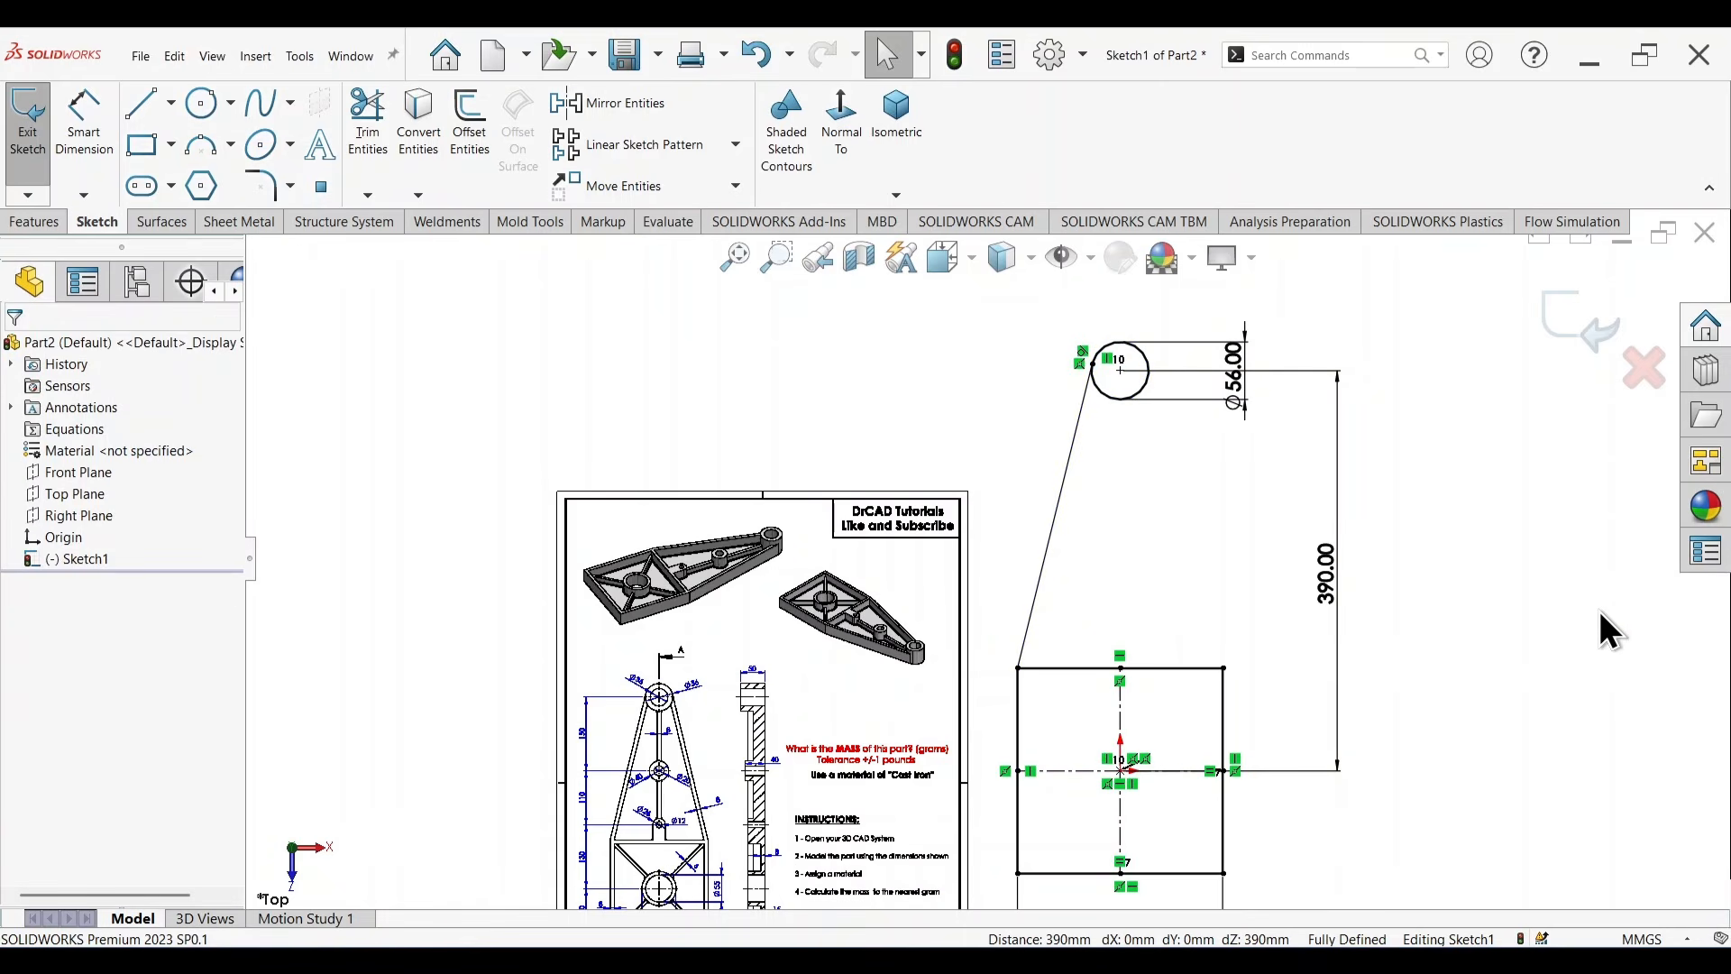
Draw a matching line from the circle's right side, tangent to it, to the square's upper-right corner.
{"action": "right_click_drag", "start_coordinate": [1597, 610], "coordinate": [1545, 610]}
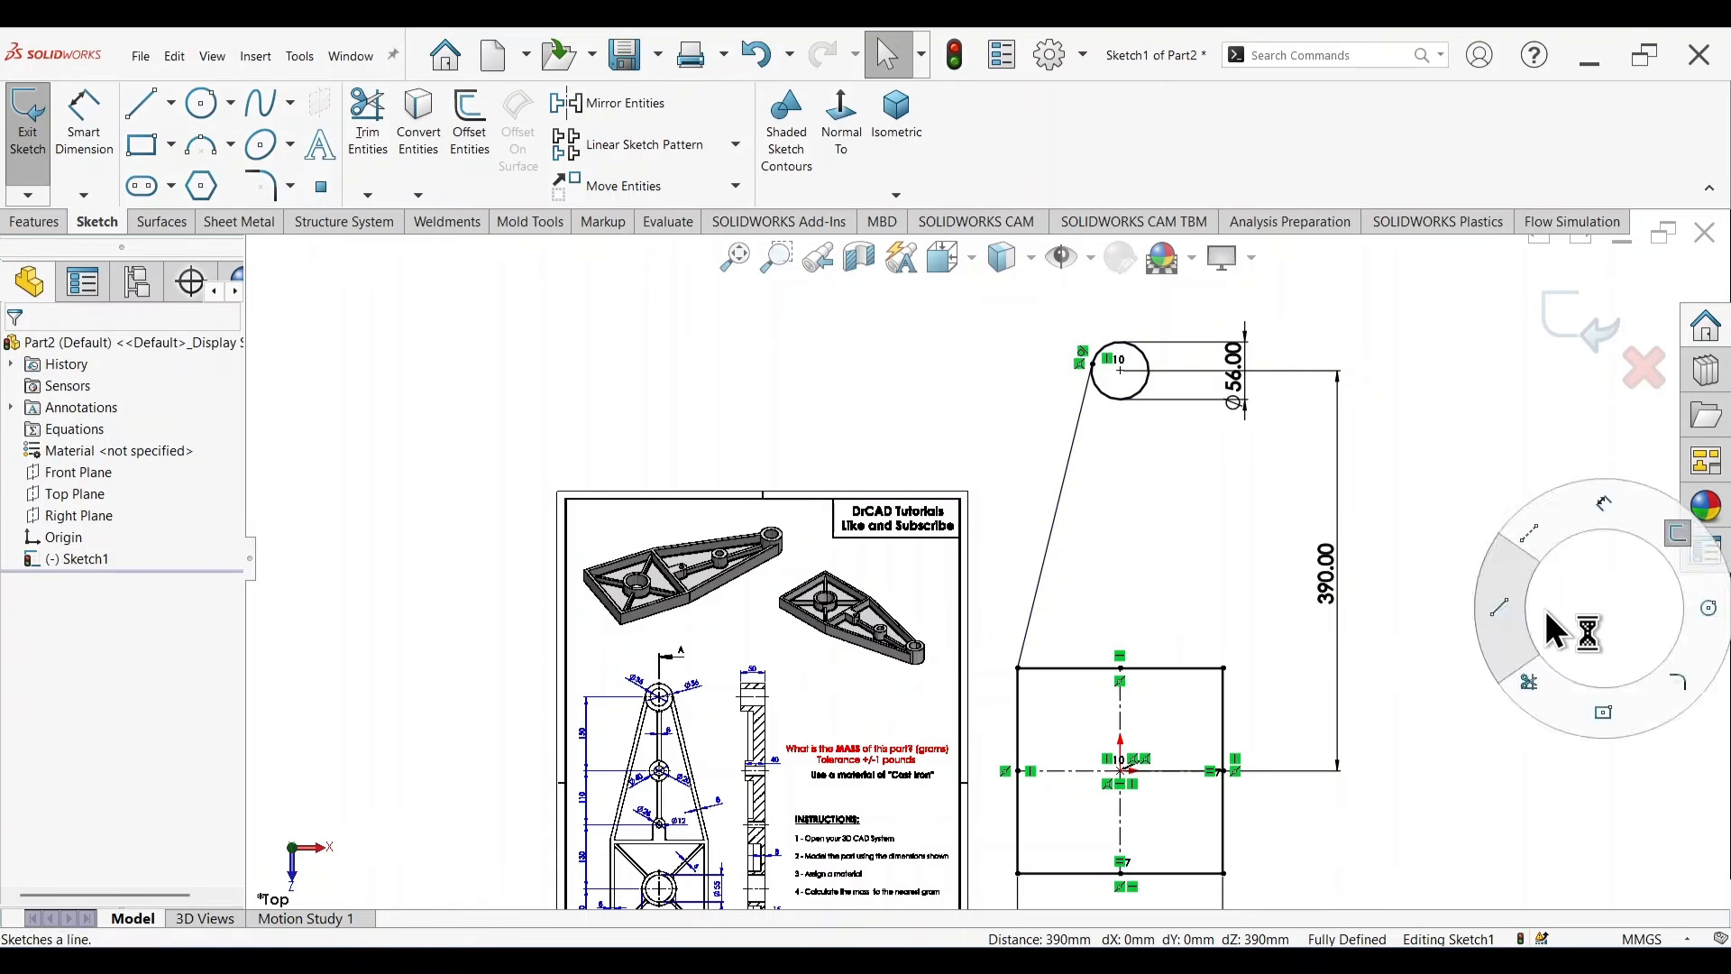
{"action": "left_click", "coordinate": [1149, 369]}
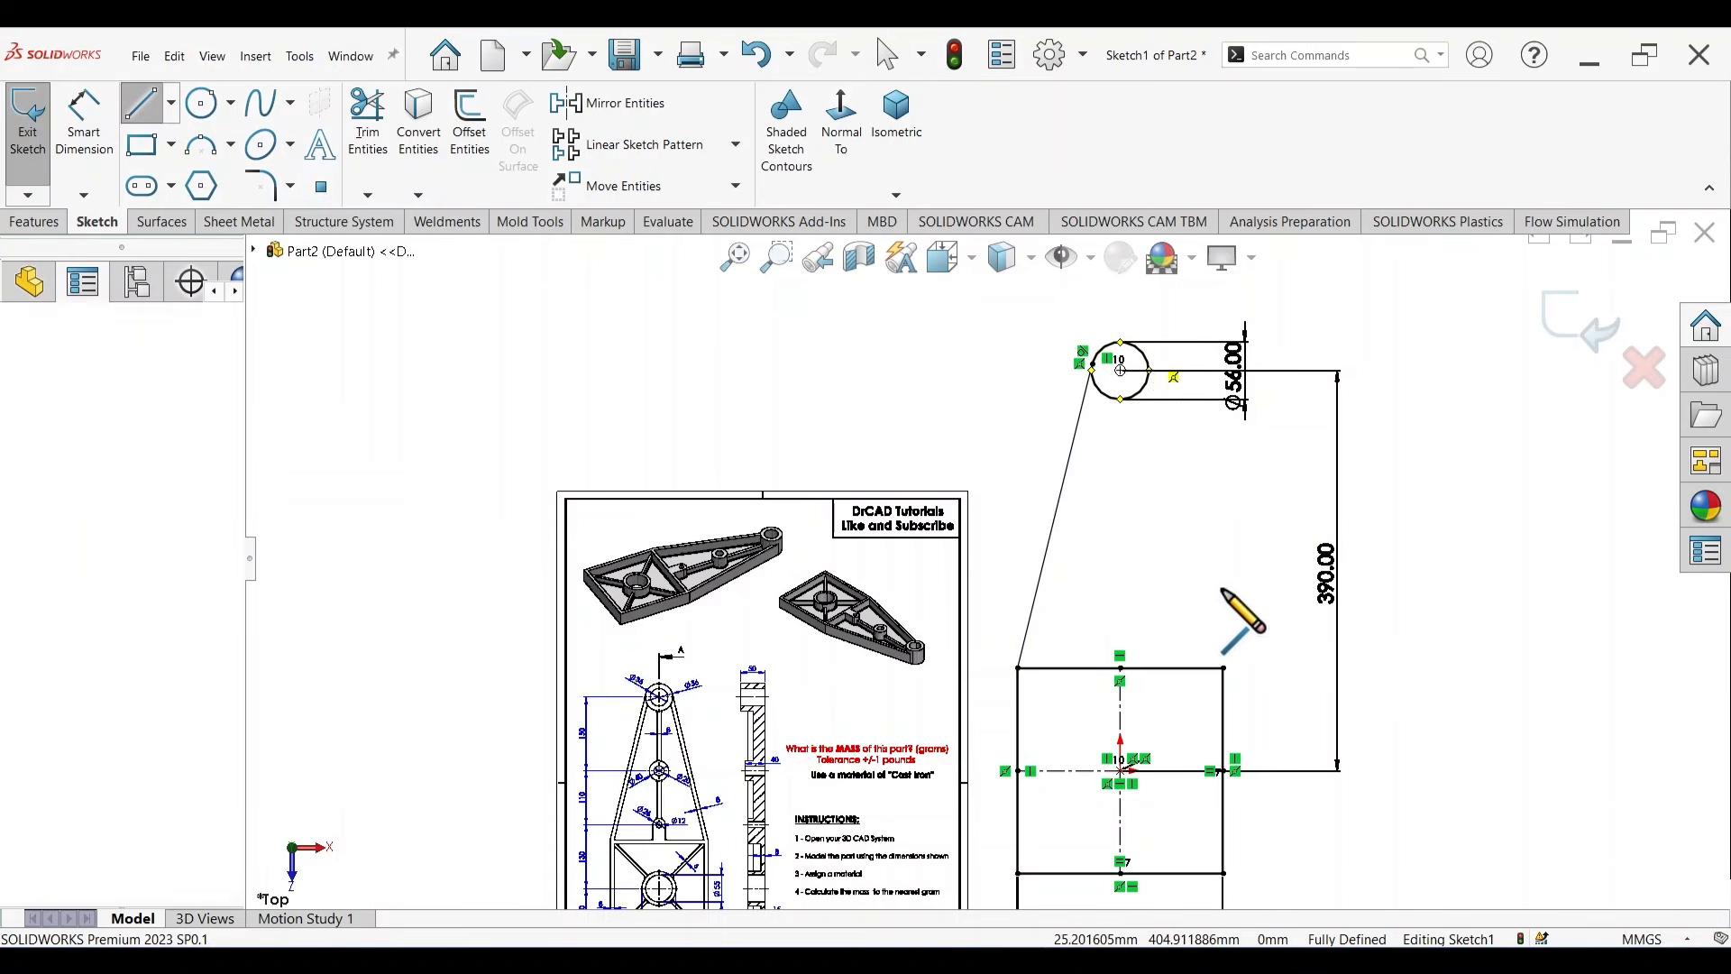
{"action": "double_click", "coordinate": [1223, 669]}
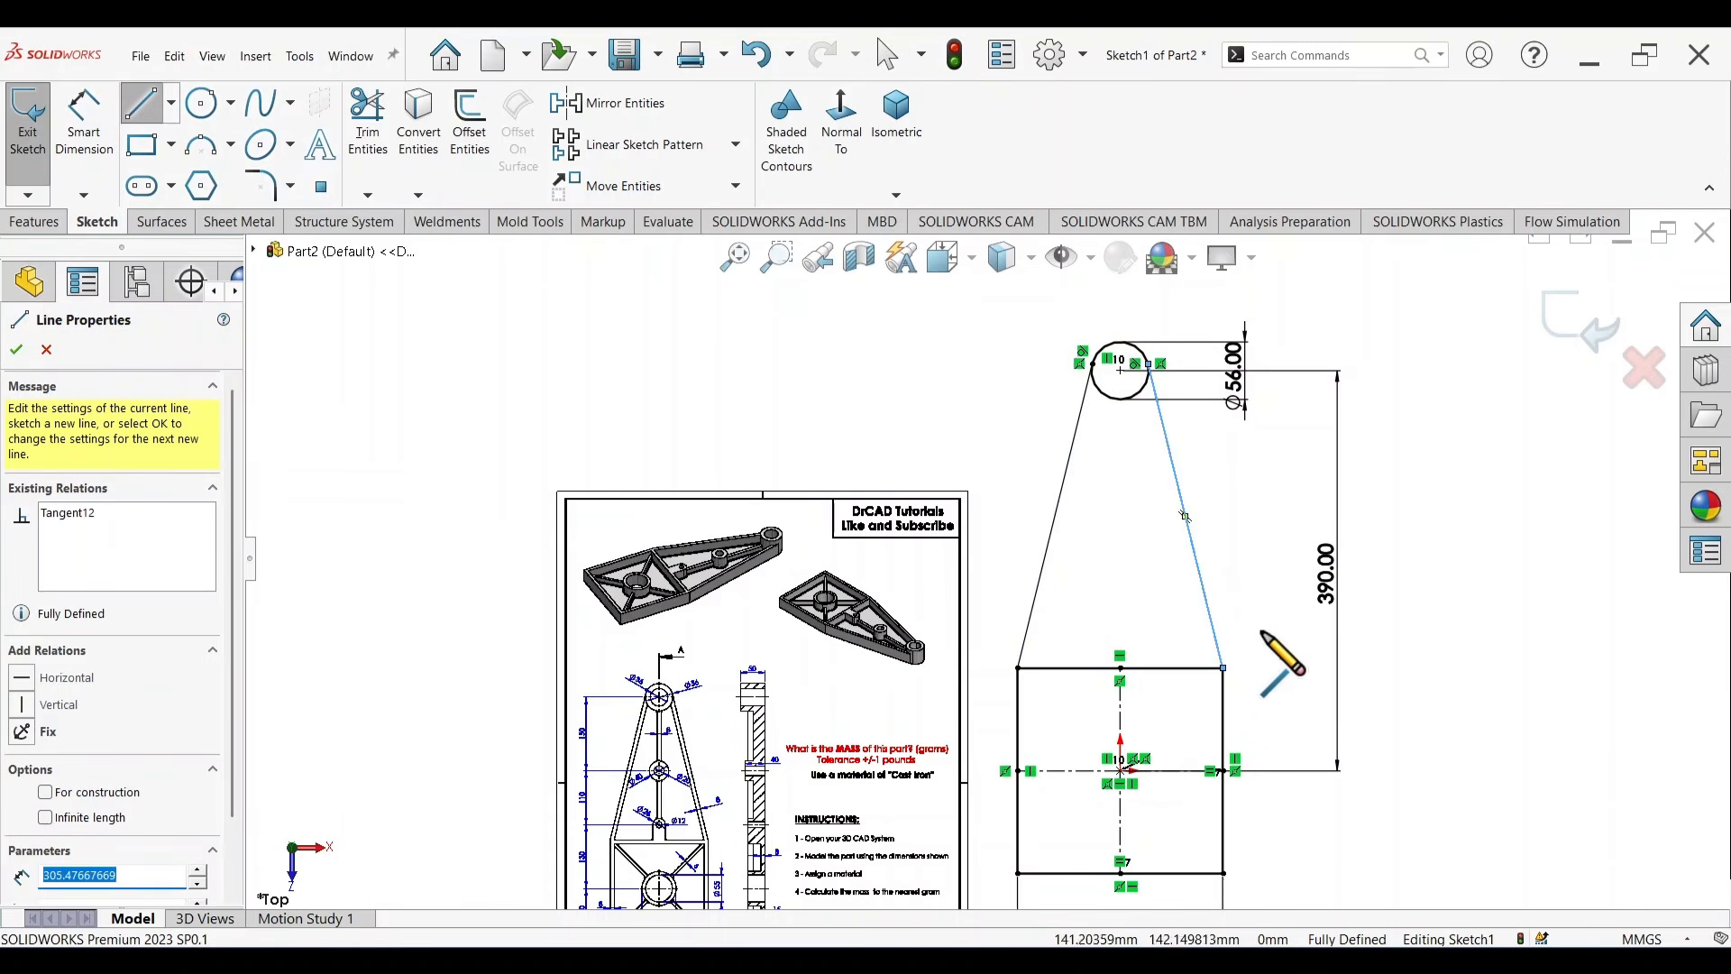
{"action": "key", "text": "Escape"}
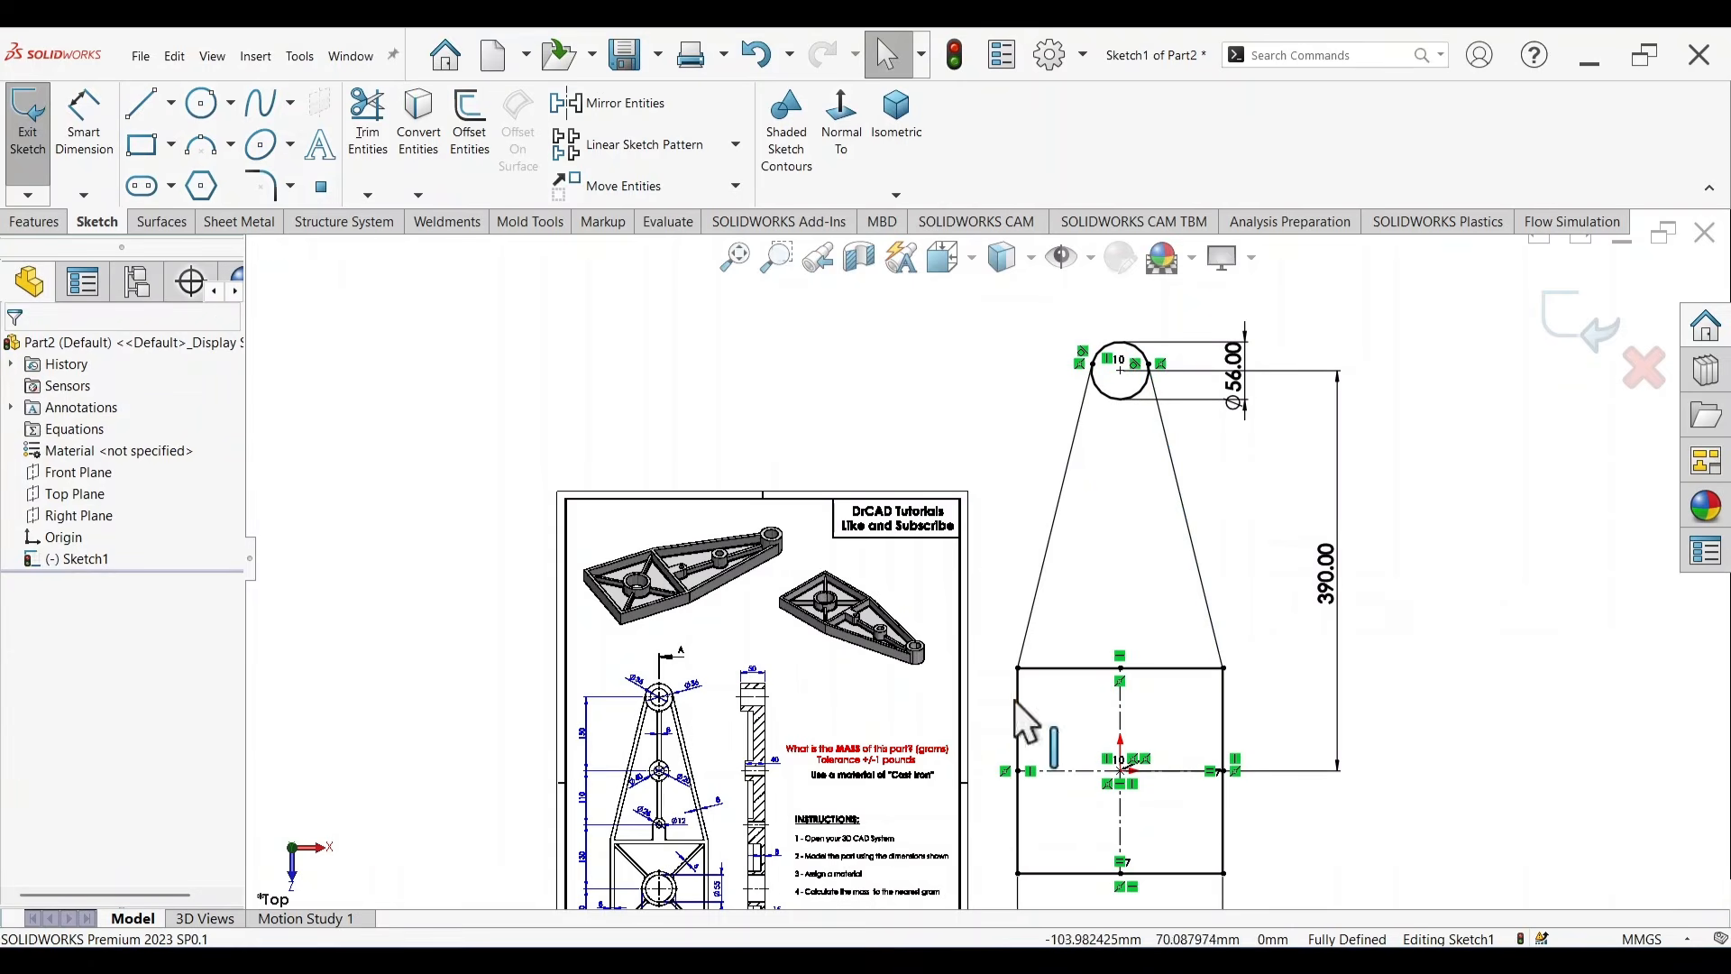
Trim away the square's upper edge and the construction centrelines inside it with Power trim.
{"action": "key", "text": "f"}
{"action": "scroll", "coordinate": [889, 727], "scroll_direction": "down", "scroll_amount": 2}
{"action": "scroll", "coordinate": [1000, 572], "scroll_direction": "up", "scroll_amount": 1}
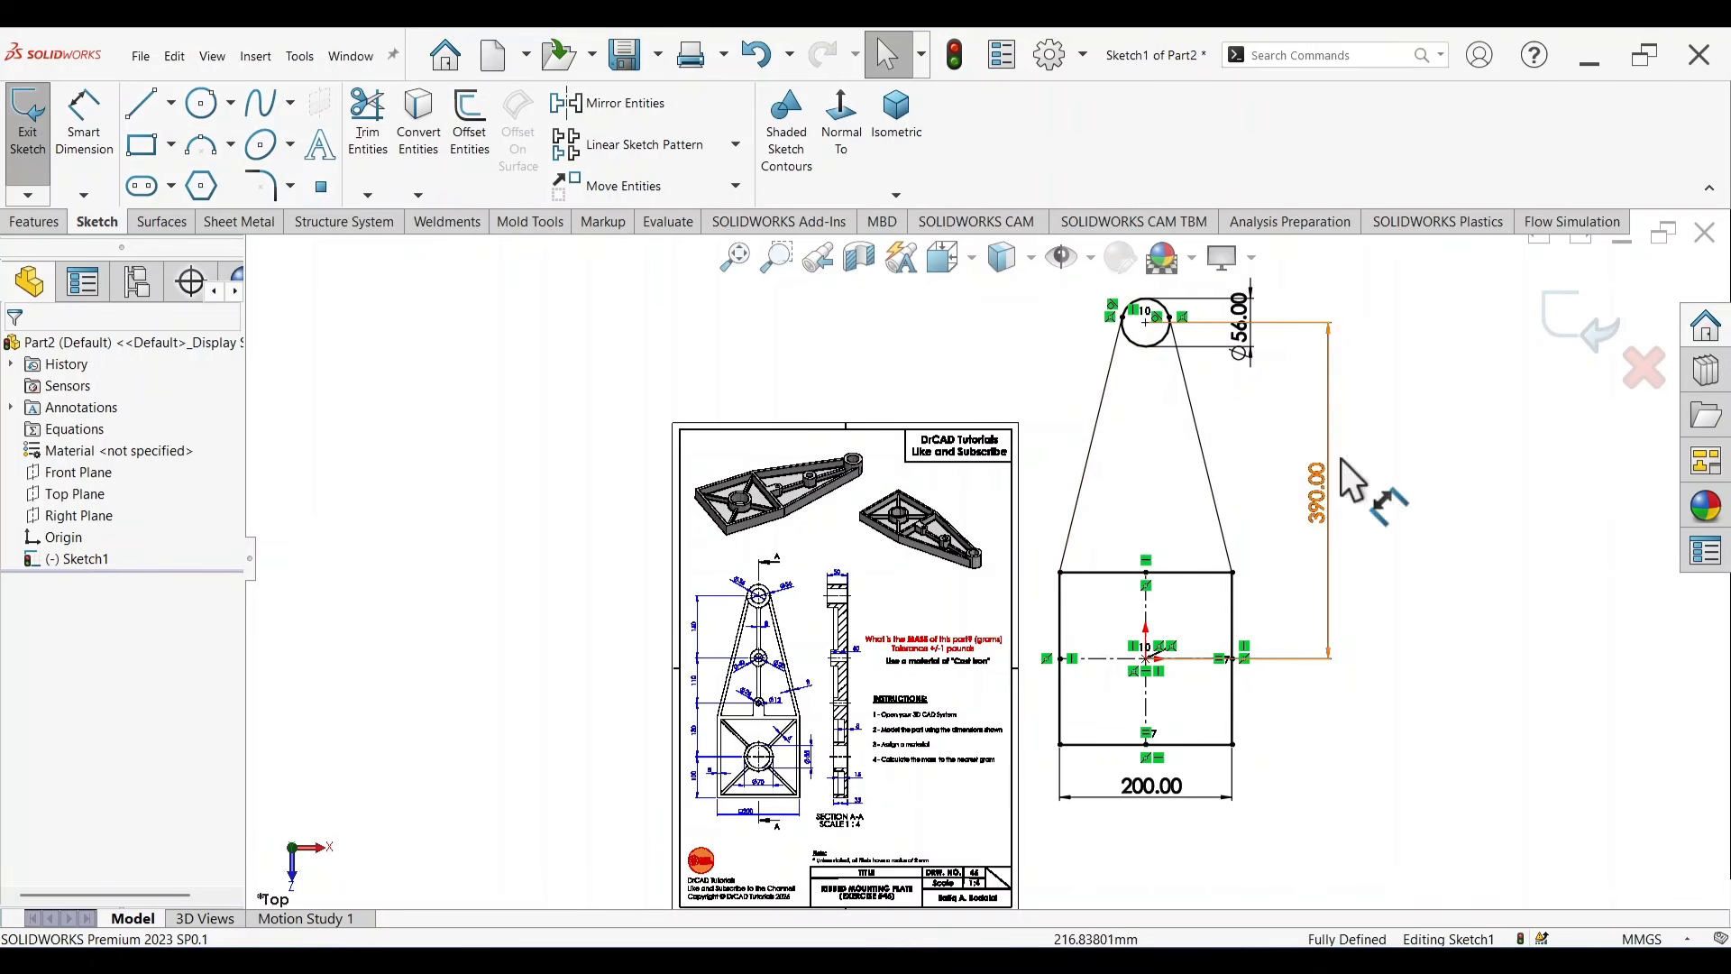
{"action": "right_click_drag", "start_coordinate": [1498, 455], "coordinate": [1424, 509]}
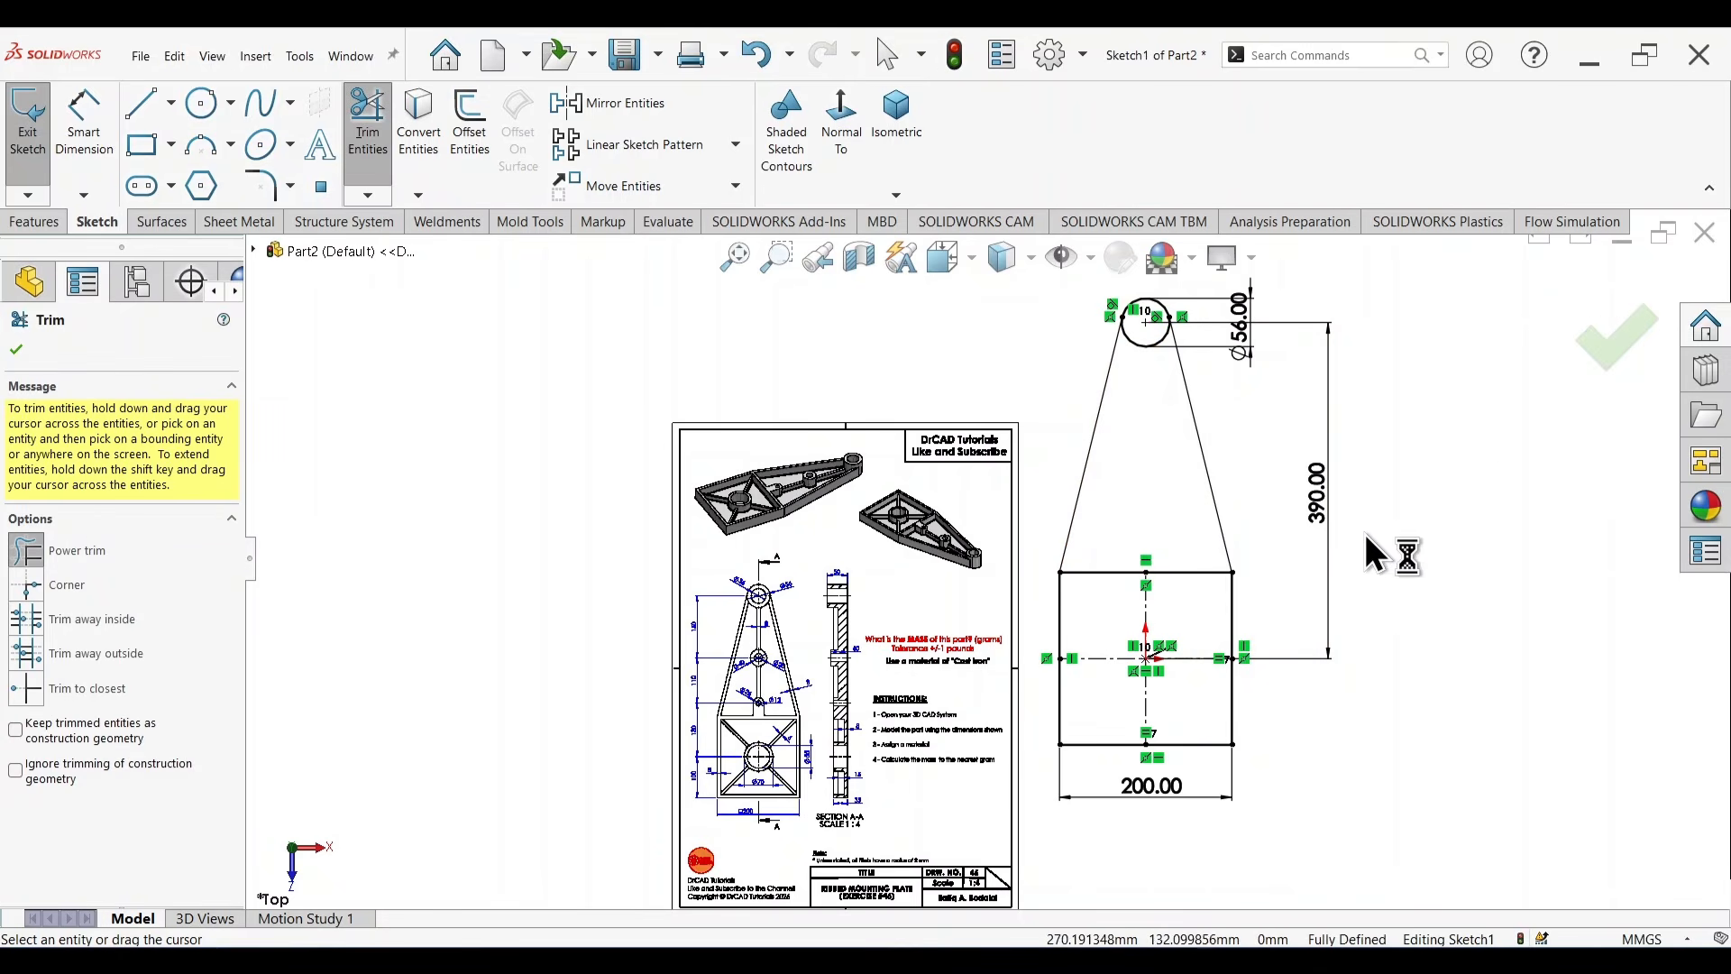
{"action": "mouse_move", "coordinate": [1128, 523]}
{"action": "left_mouse_down"}
{"action": "mouse_move", "coordinate": [1105, 580]}
{"action": "mouse_move", "coordinate": [1119, 617]}
{"action": "left_mouse_up"}
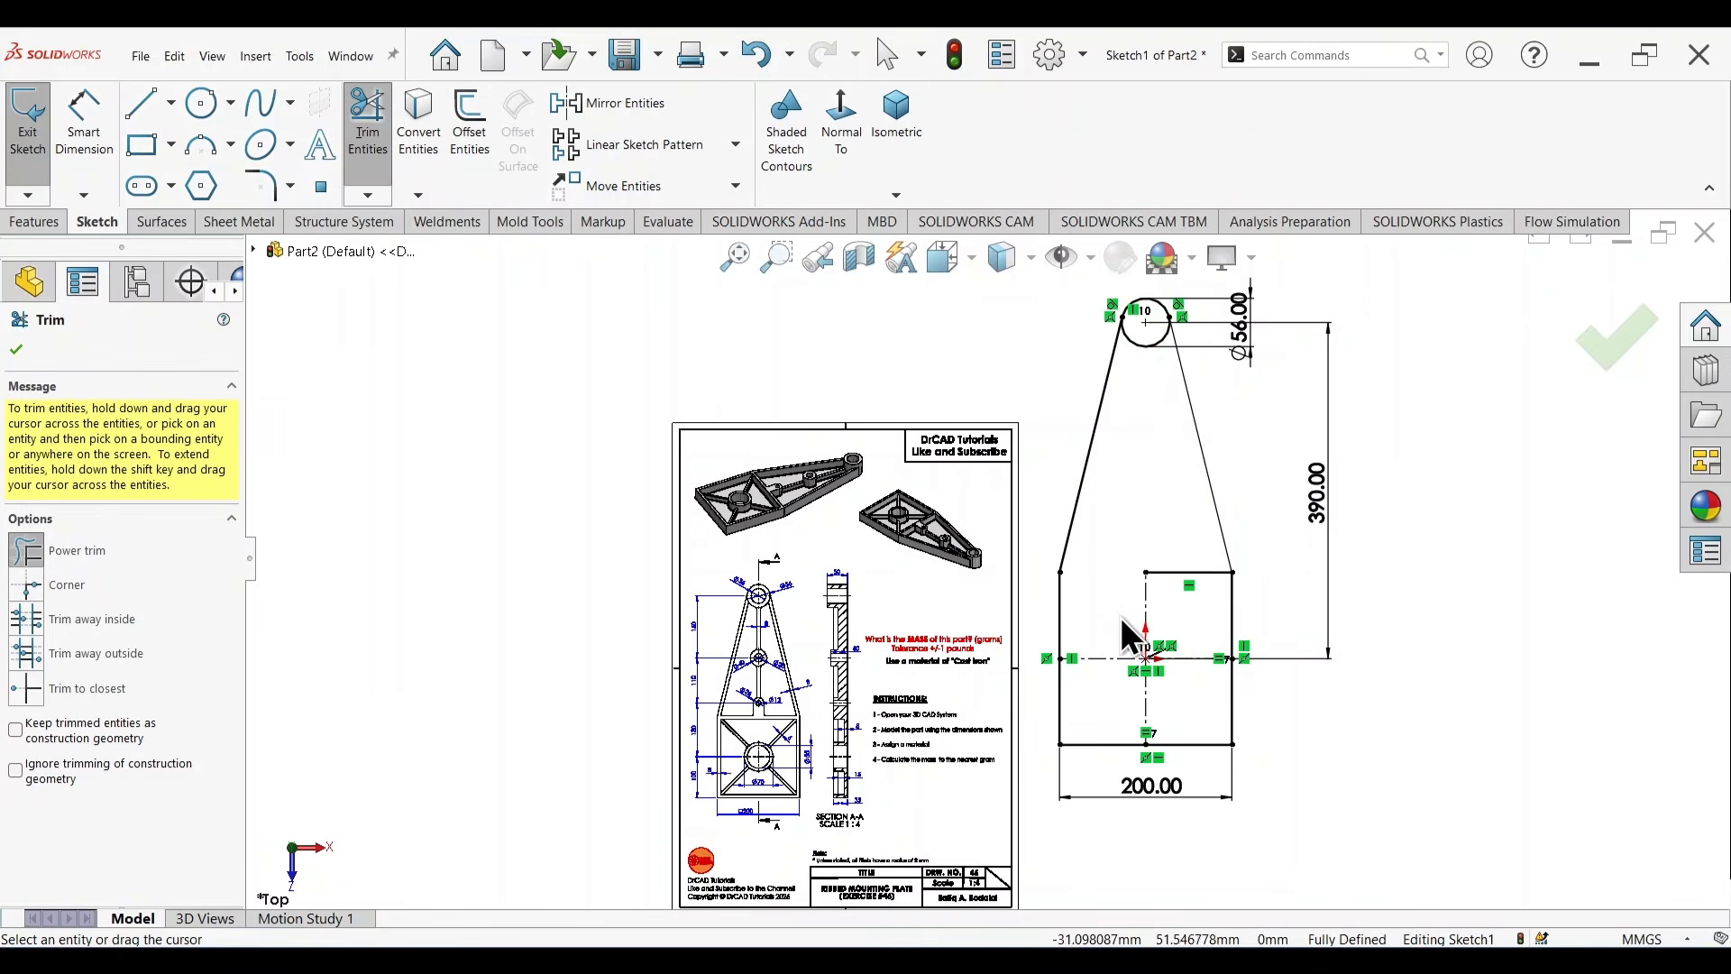
{"action": "right_click_drag", "start_coordinate": [1128, 485], "coordinate": [1123, 500]}
{"action": "mouse_move", "coordinate": [1162, 513]}
{"action": "left_mouse_down"}
{"action": "mouse_move", "coordinate": [1192, 574]}
{"action": "mouse_move", "coordinate": [1133, 687]}
{"action": "mouse_move", "coordinate": [1176, 659]}
{"action": "mouse_move", "coordinate": [1174, 676]}
{"action": "left_mouse_up"}
Trim the inner lower arc of the end circle between the two tangent lines and finish trimming.
{"action": "scroll", "coordinate": [1151, 362], "scroll_direction": "down", "scroll_amount": 1}
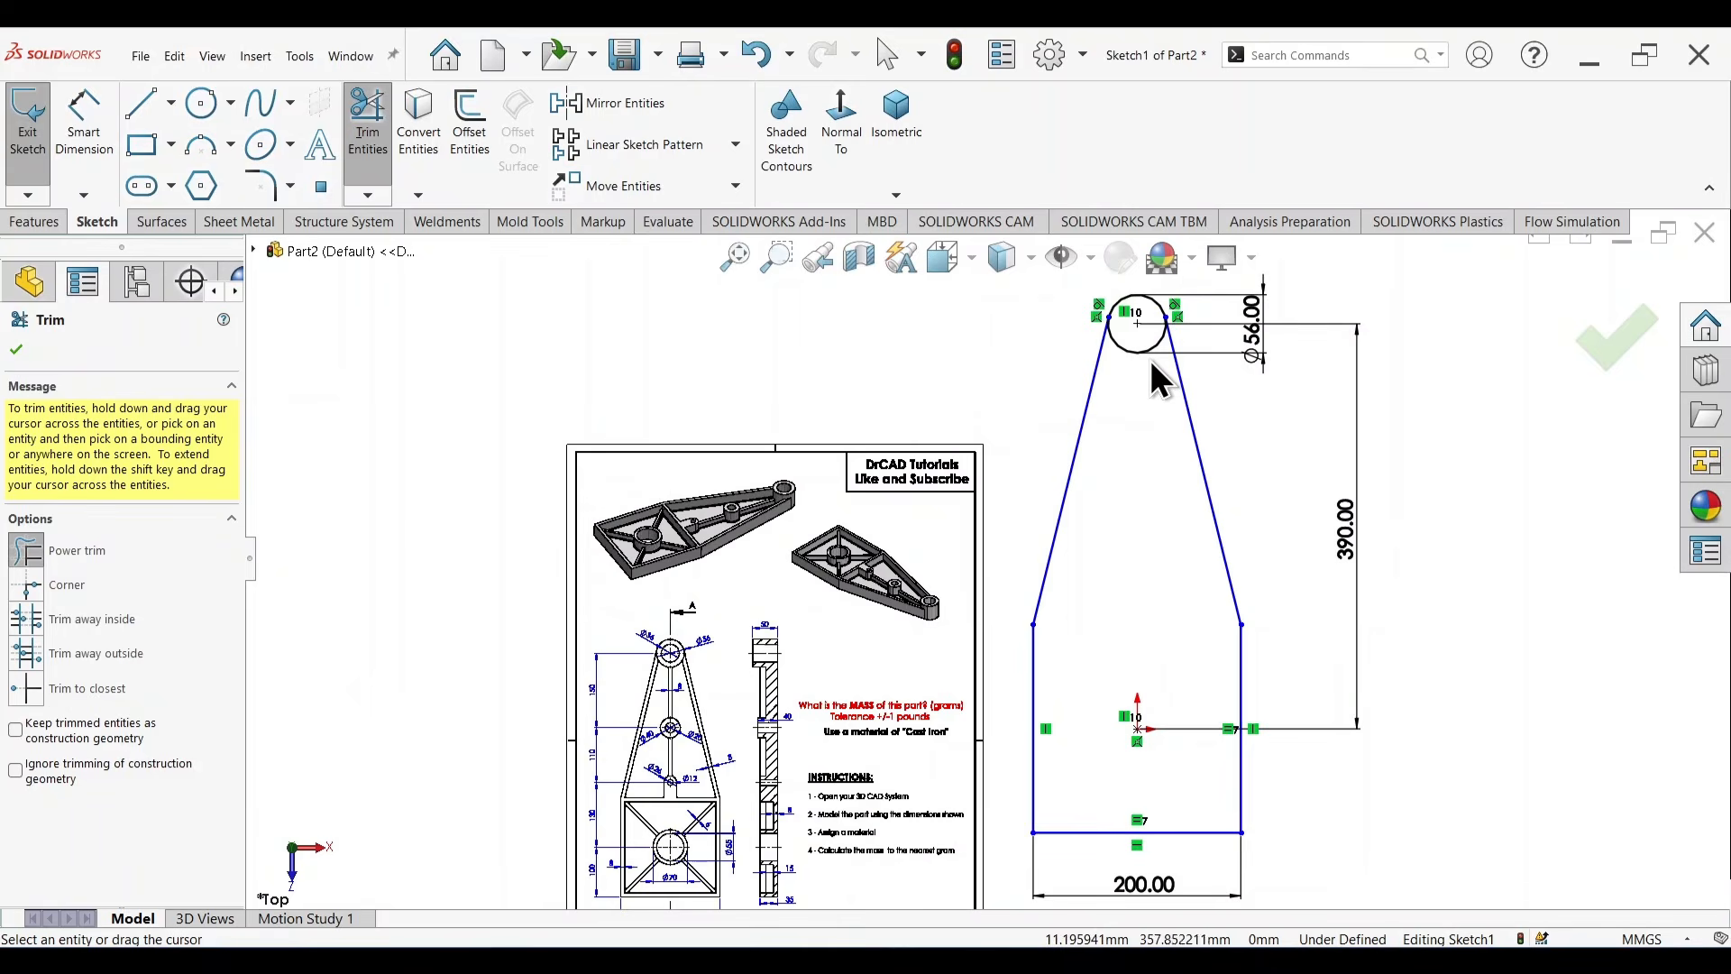
{"action": "left_click_drag", "start_coordinate": [1129, 349], "coordinate": [1160, 397]}
{"action": "scroll", "coordinate": [1146, 435], "scroll_direction": "up", "scroll_amount": 1}
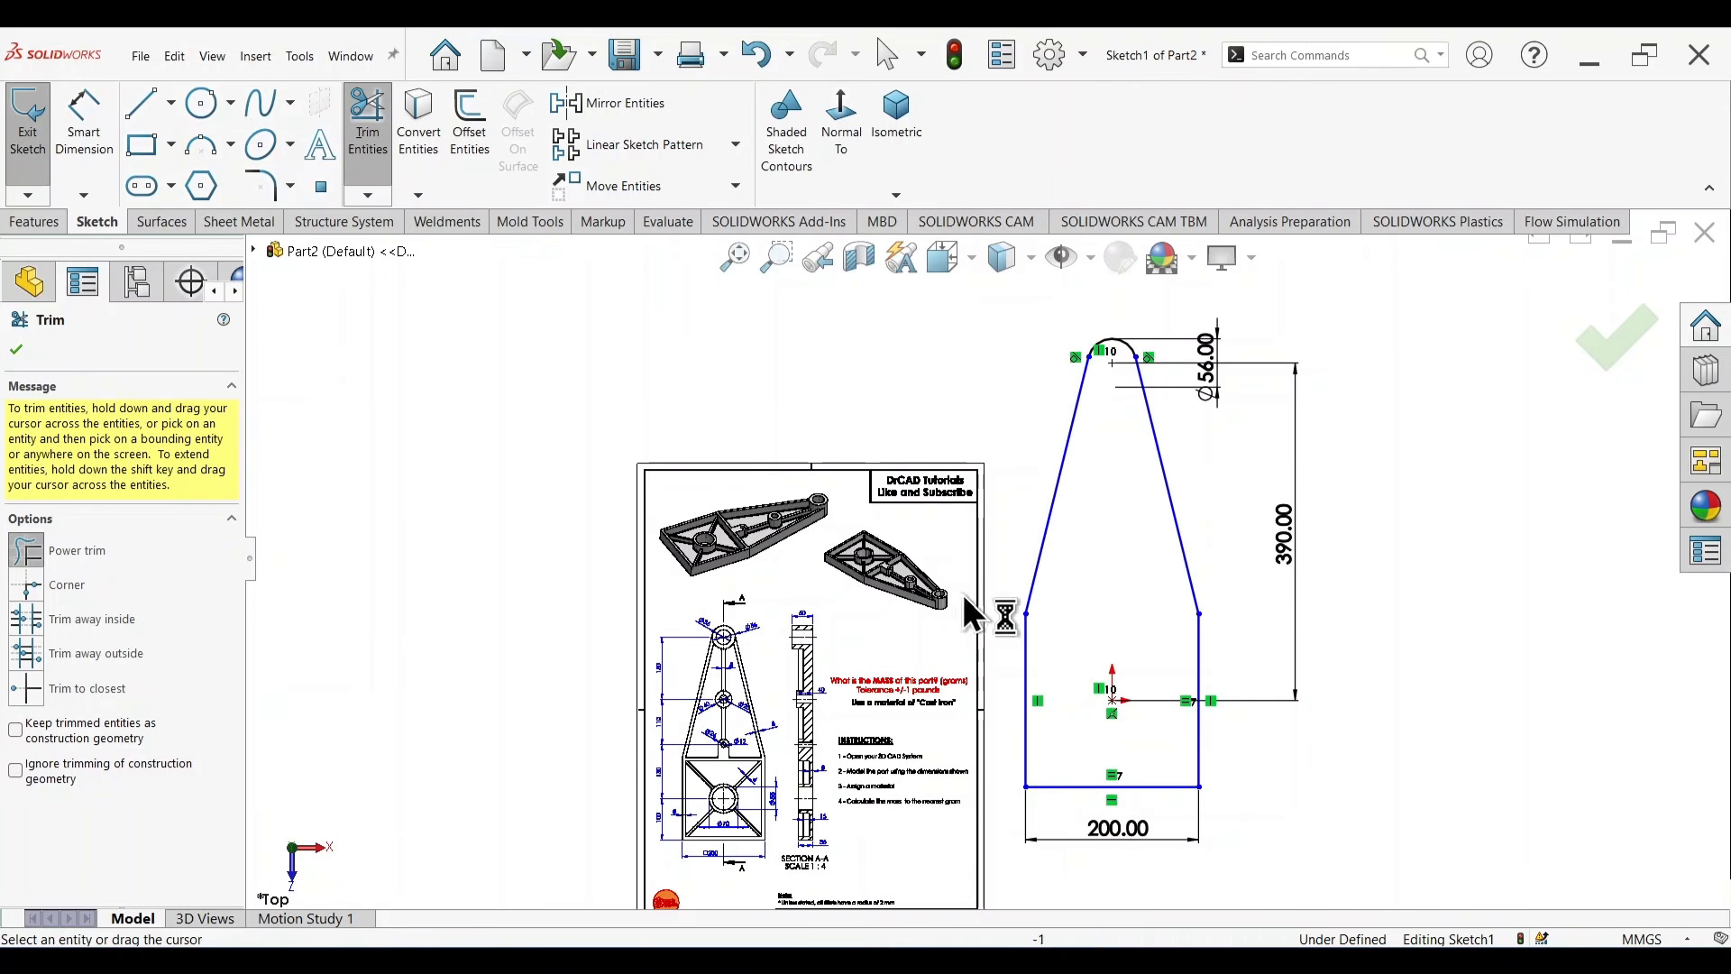
{"action": "left_click", "coordinate": [1592, 339]}
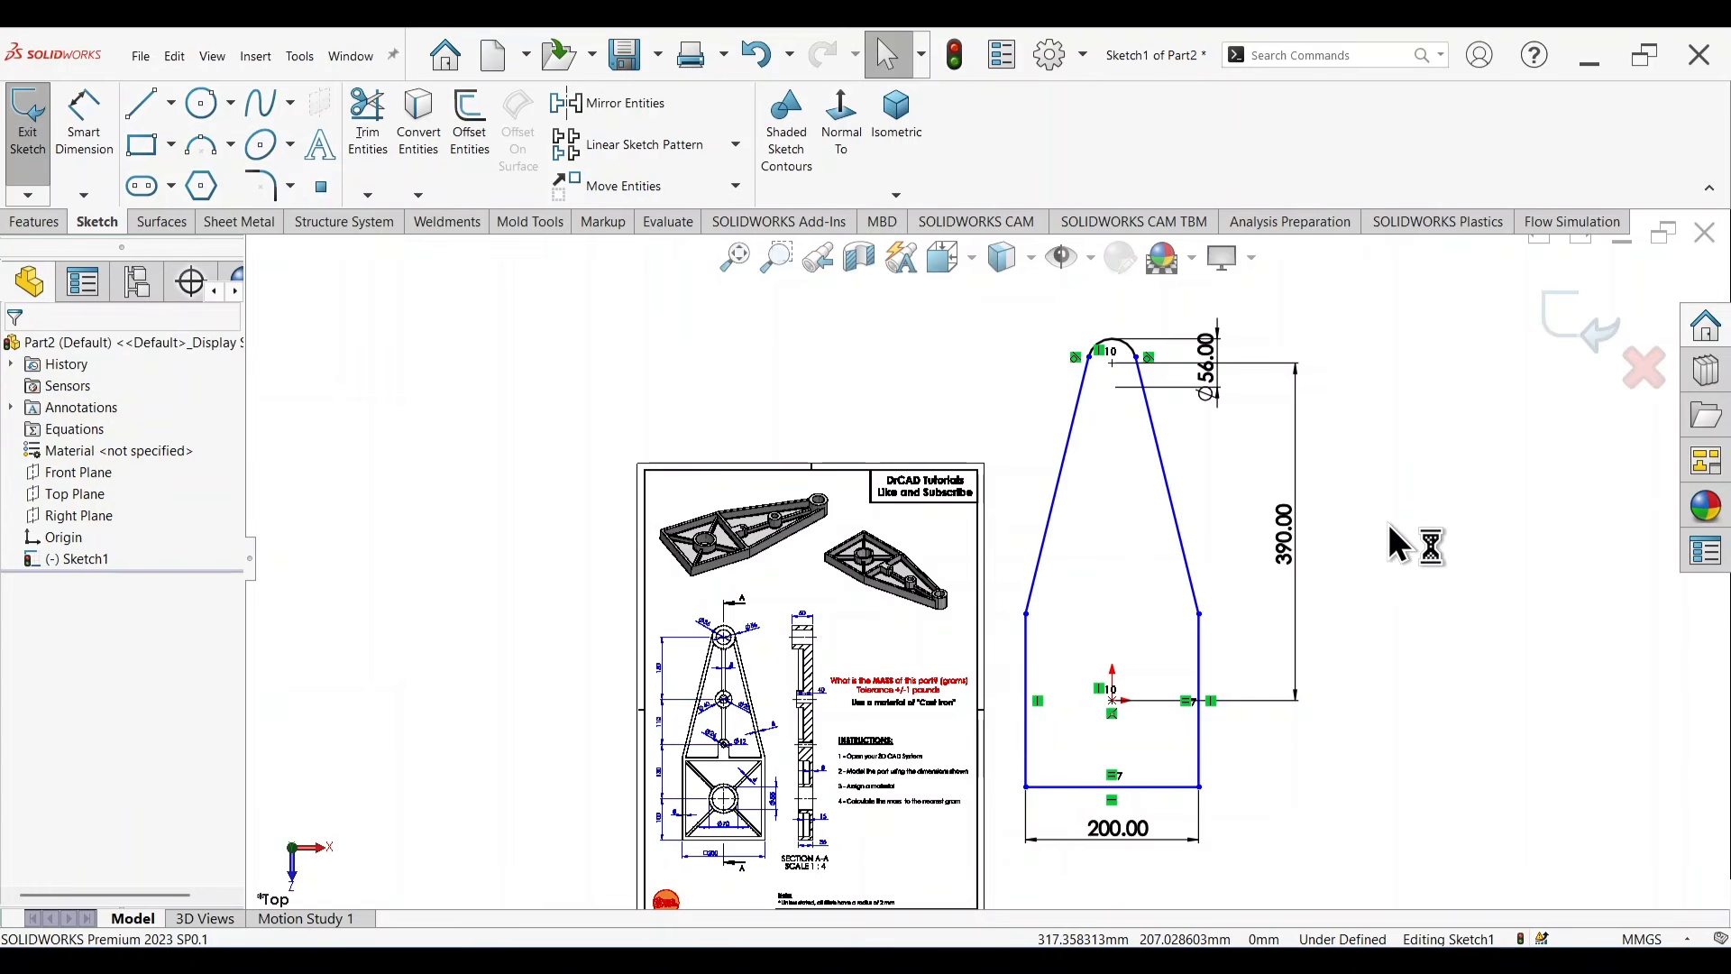
Extrude the closed outer outline as a blind boss to a depth of 35 mm.
{"action": "key", "text": "s"}
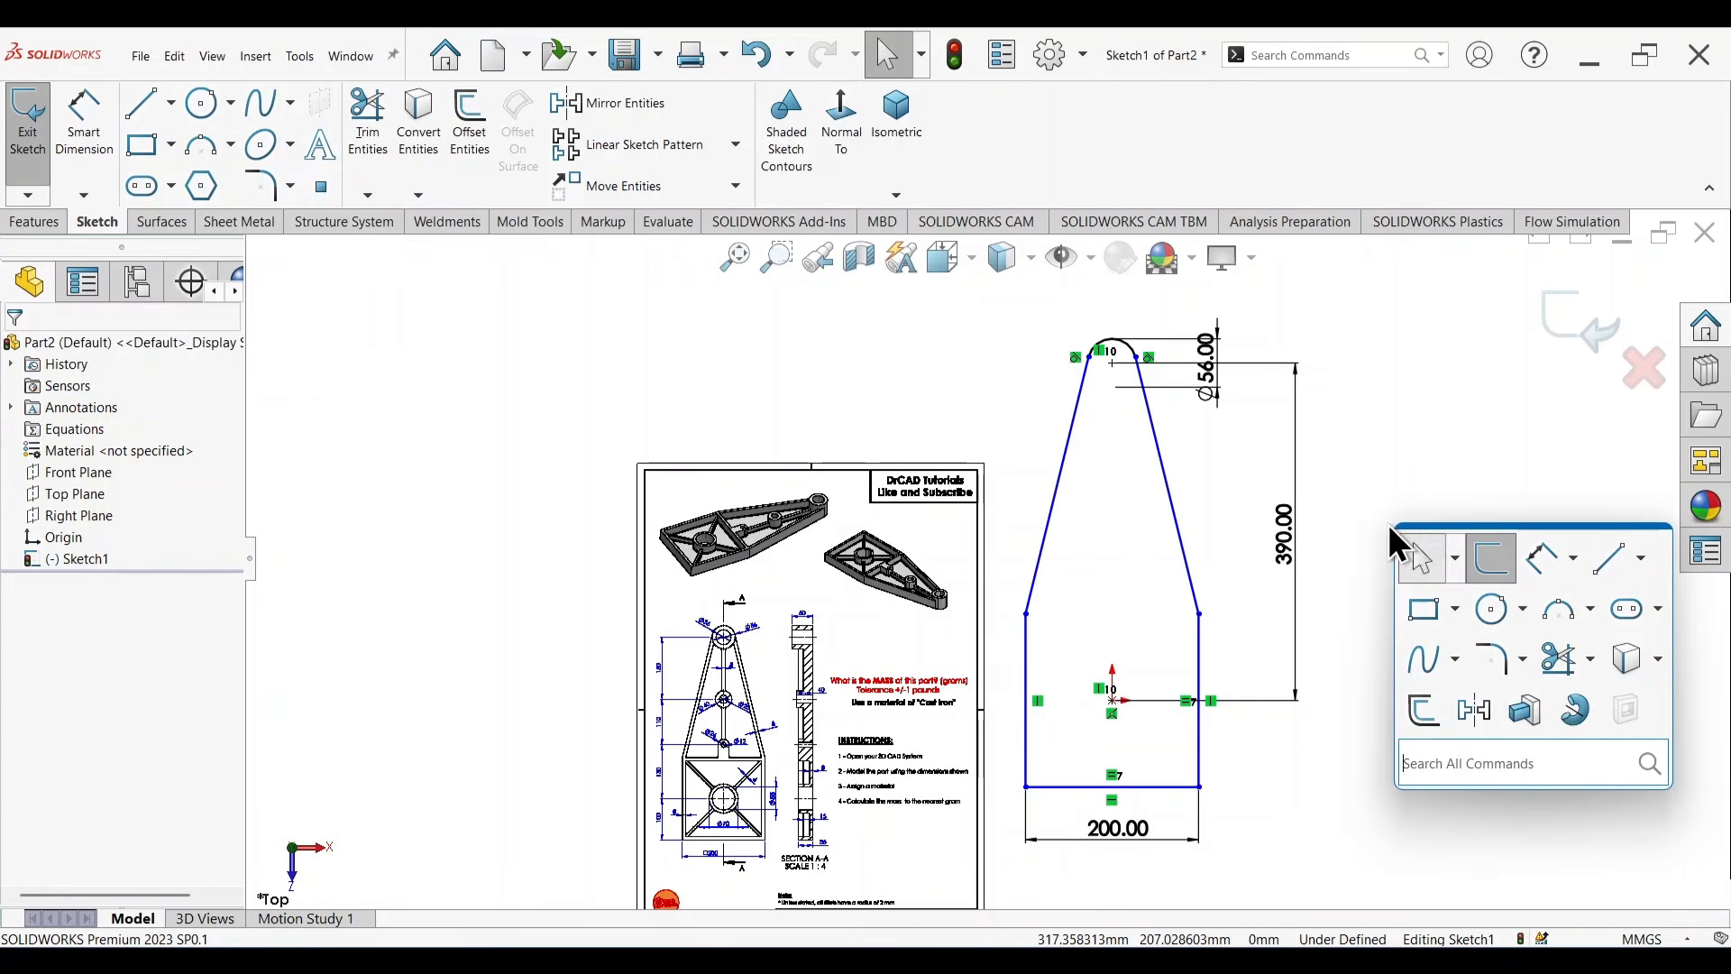
{"action": "left_click", "coordinate": [1522, 714]}
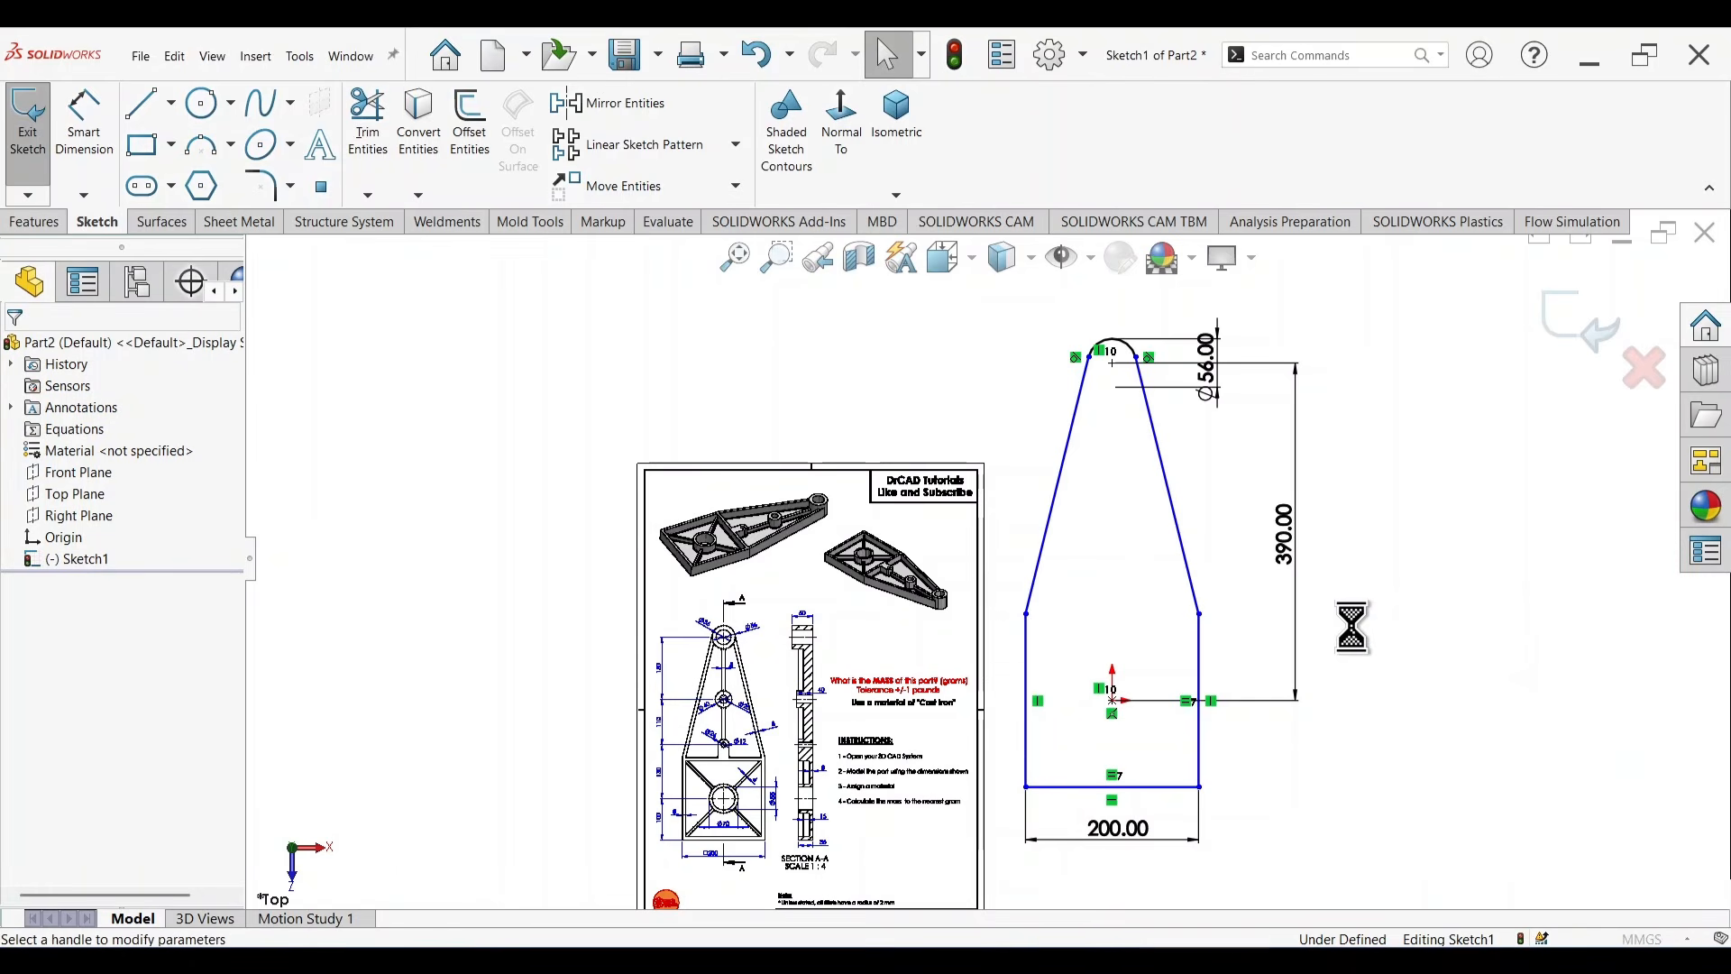
{"action": "scroll", "coordinate": [837, 714], "scroll_direction": "down", "scroll_amount": 5}
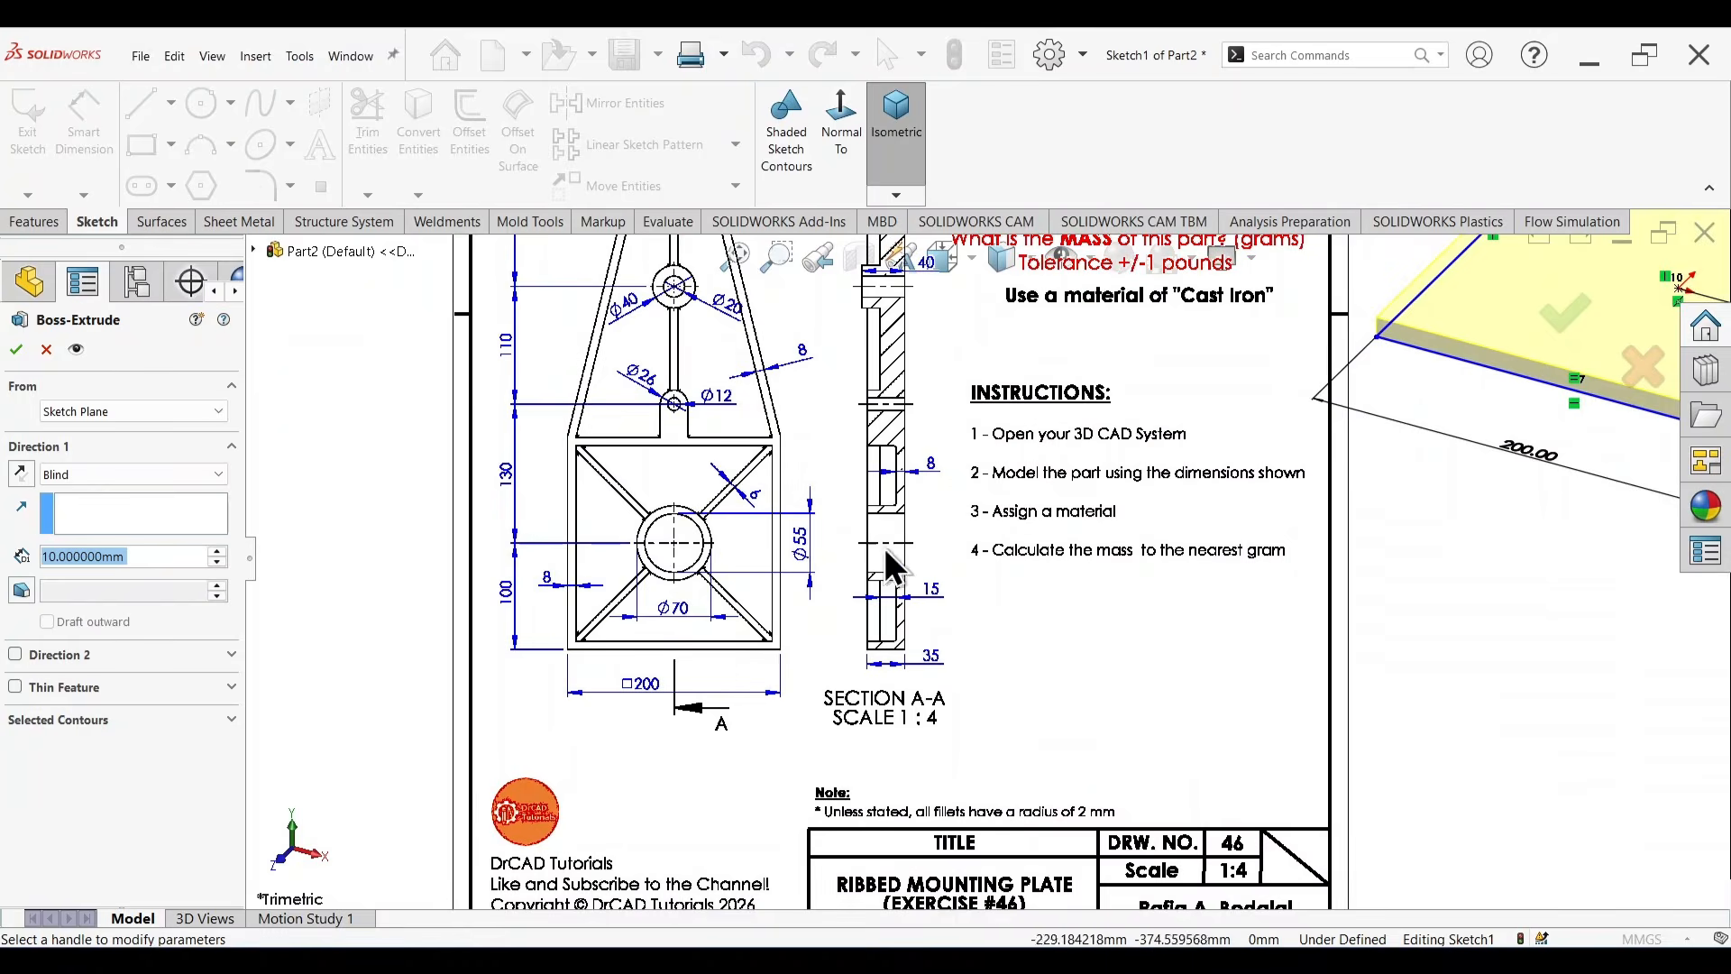
{"action": "scroll", "coordinate": [884, 549], "scroll_direction": "up", "scroll_amount": 5}
{"action": "scroll", "coordinate": [841, 366], "scroll_direction": "down", "scroll_amount": 8}
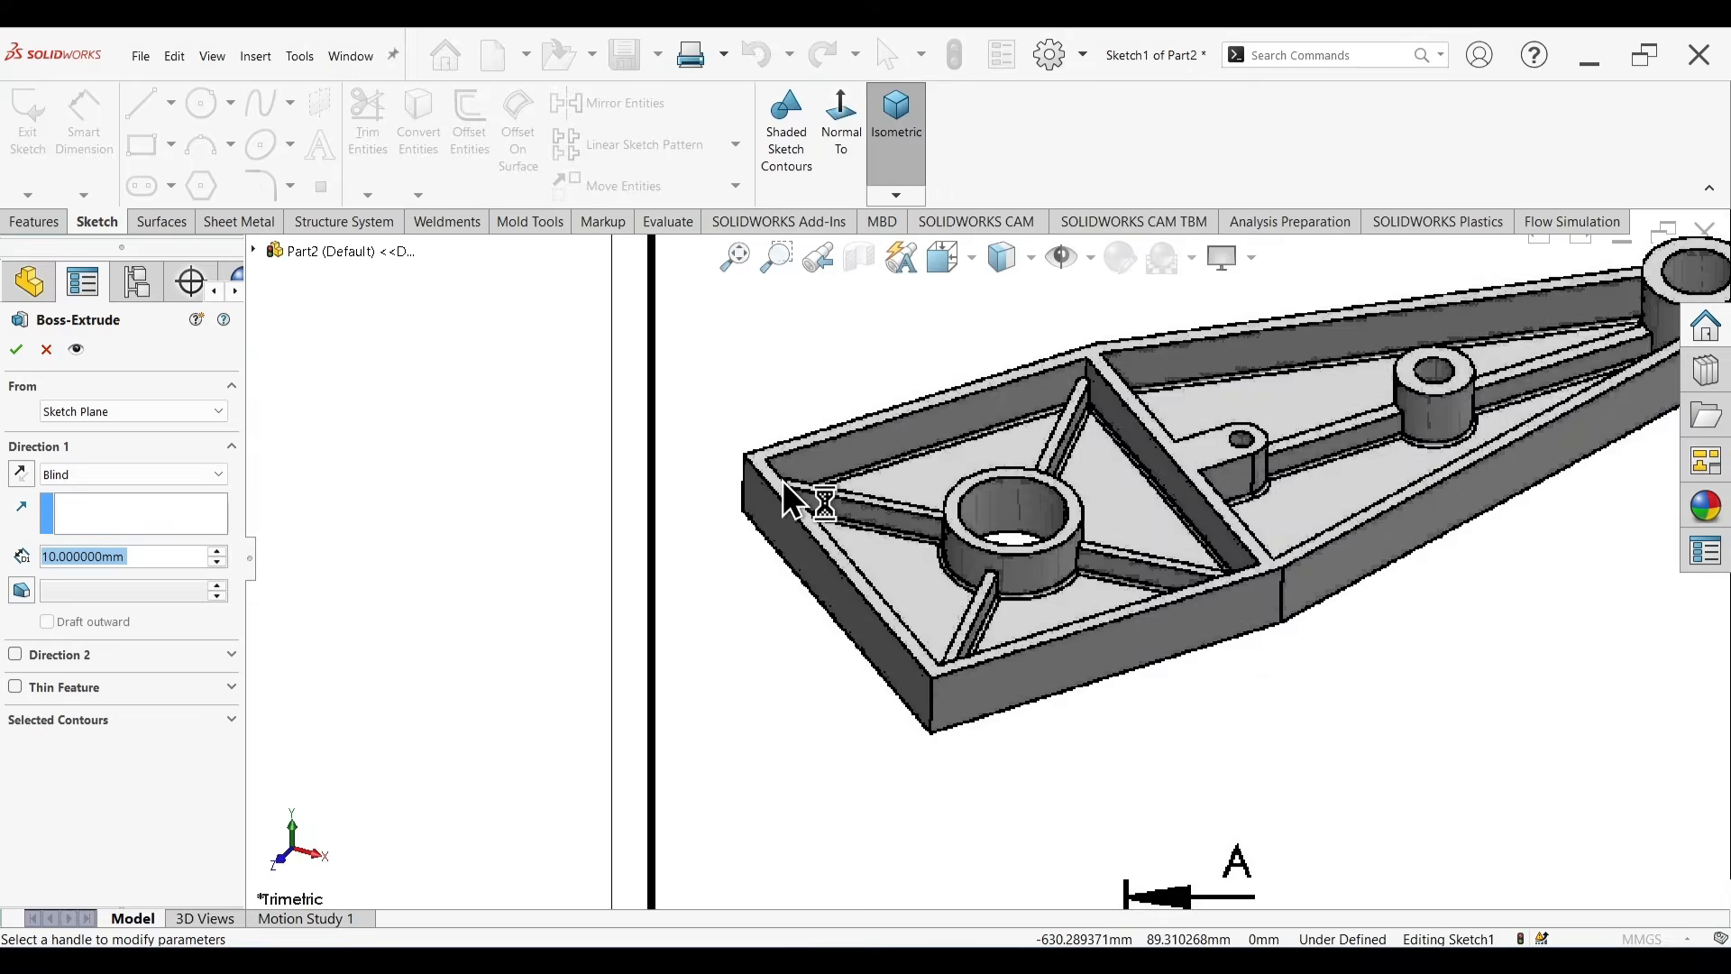
{"action": "scroll", "coordinate": [749, 461], "scroll_direction": "down", "scroll_amount": 2}
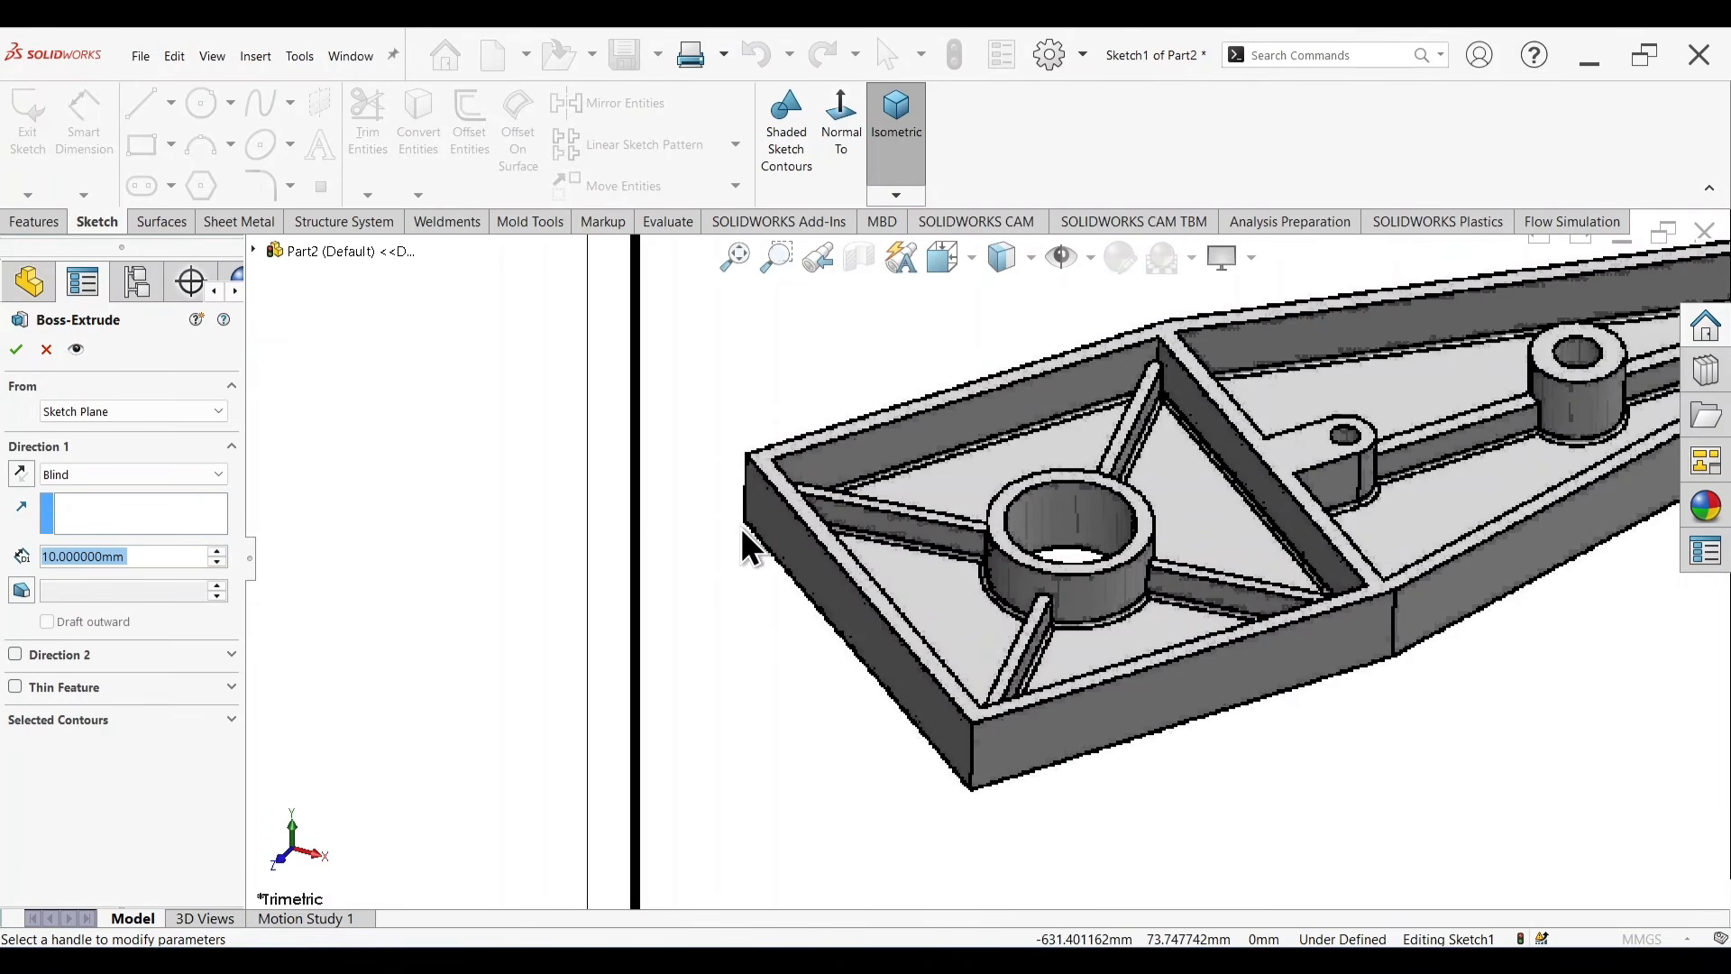
{"action": "scroll", "coordinate": [879, 602], "scroll_direction": "up", "scroll_amount": 6}
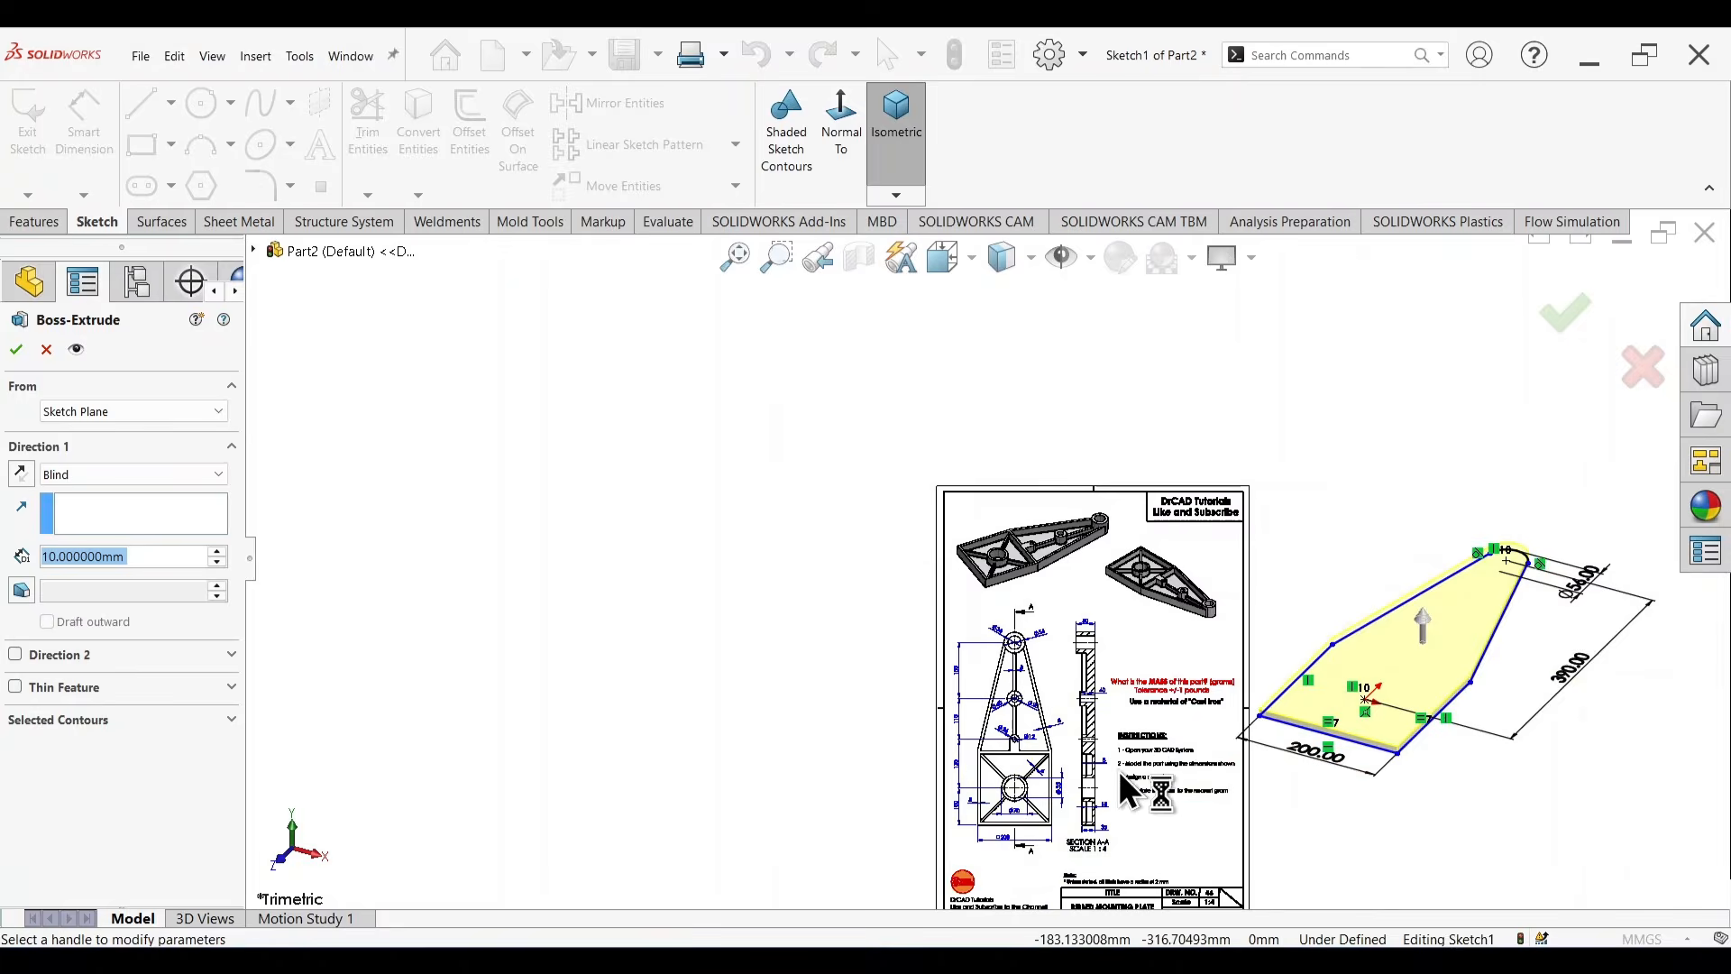
{"action": "scroll", "coordinate": [1118, 770], "scroll_direction": "down", "scroll_amount": 8}
{"action": "scroll", "coordinate": [959, 824], "scroll_direction": "down", "scroll_amount": 2}
{"action": "scroll", "coordinate": [1002, 760], "scroll_direction": "up", "scroll_amount": 6}
{"action": "scroll", "coordinate": [993, 536], "scroll_direction": "down", "scroll_amount": 7}
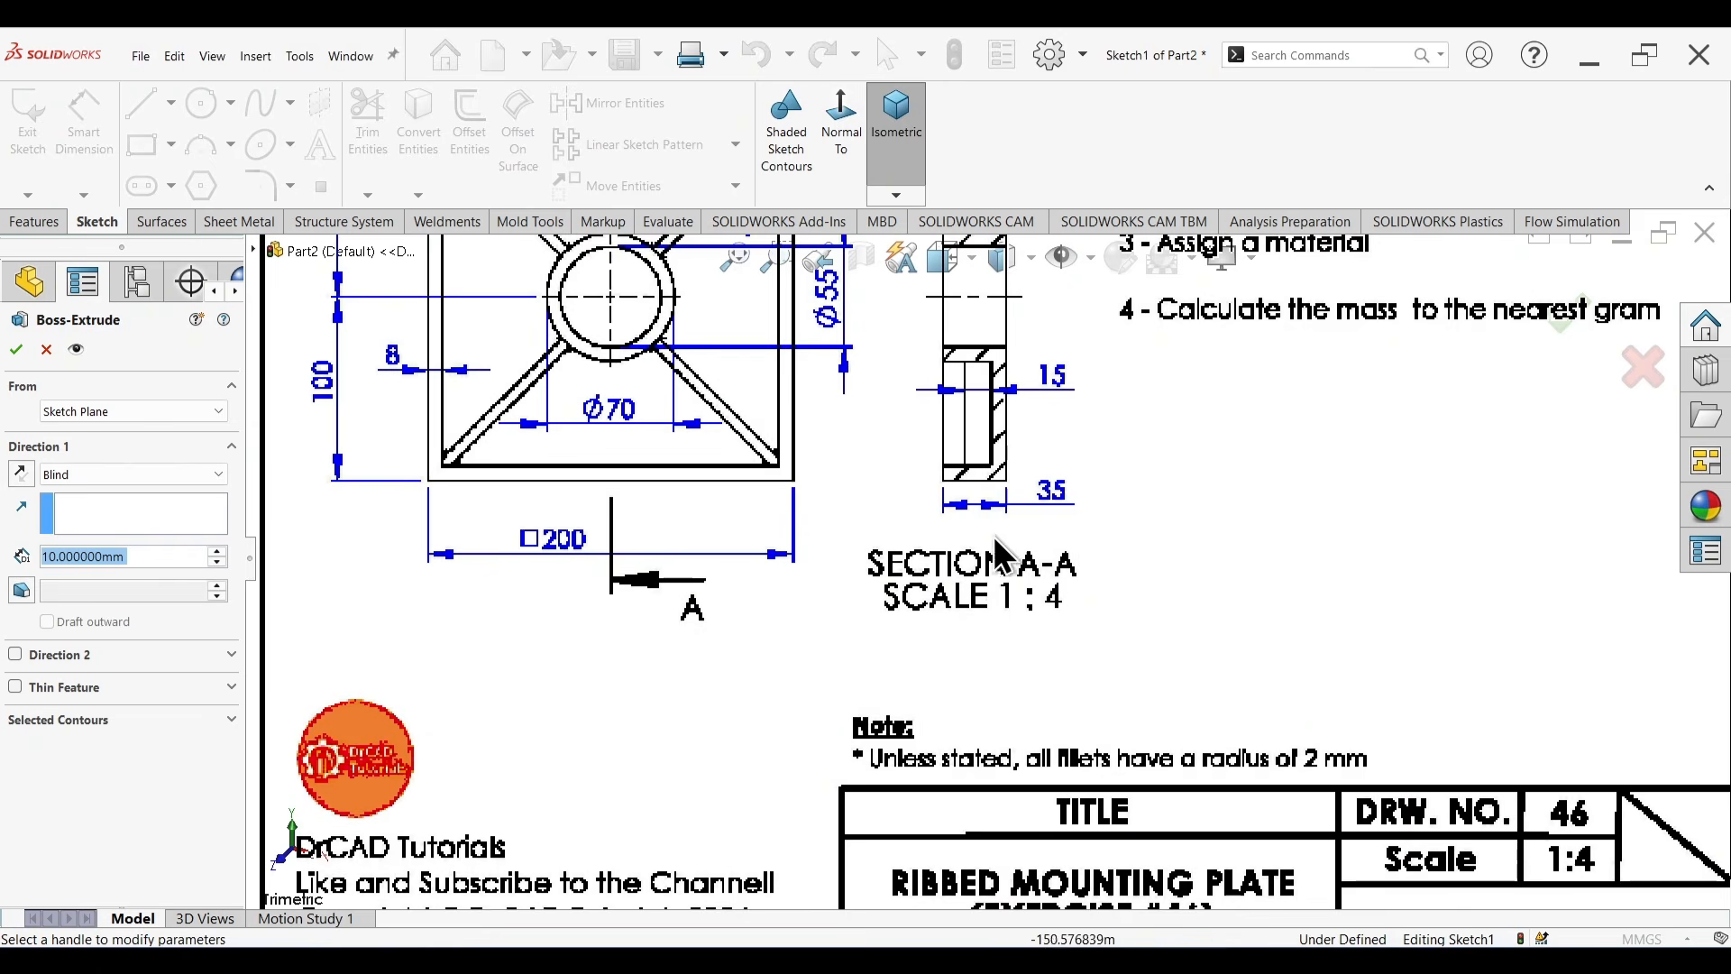
{"action": "scroll", "coordinate": [1194, 560], "scroll_direction": "up", "scroll_amount": 8}
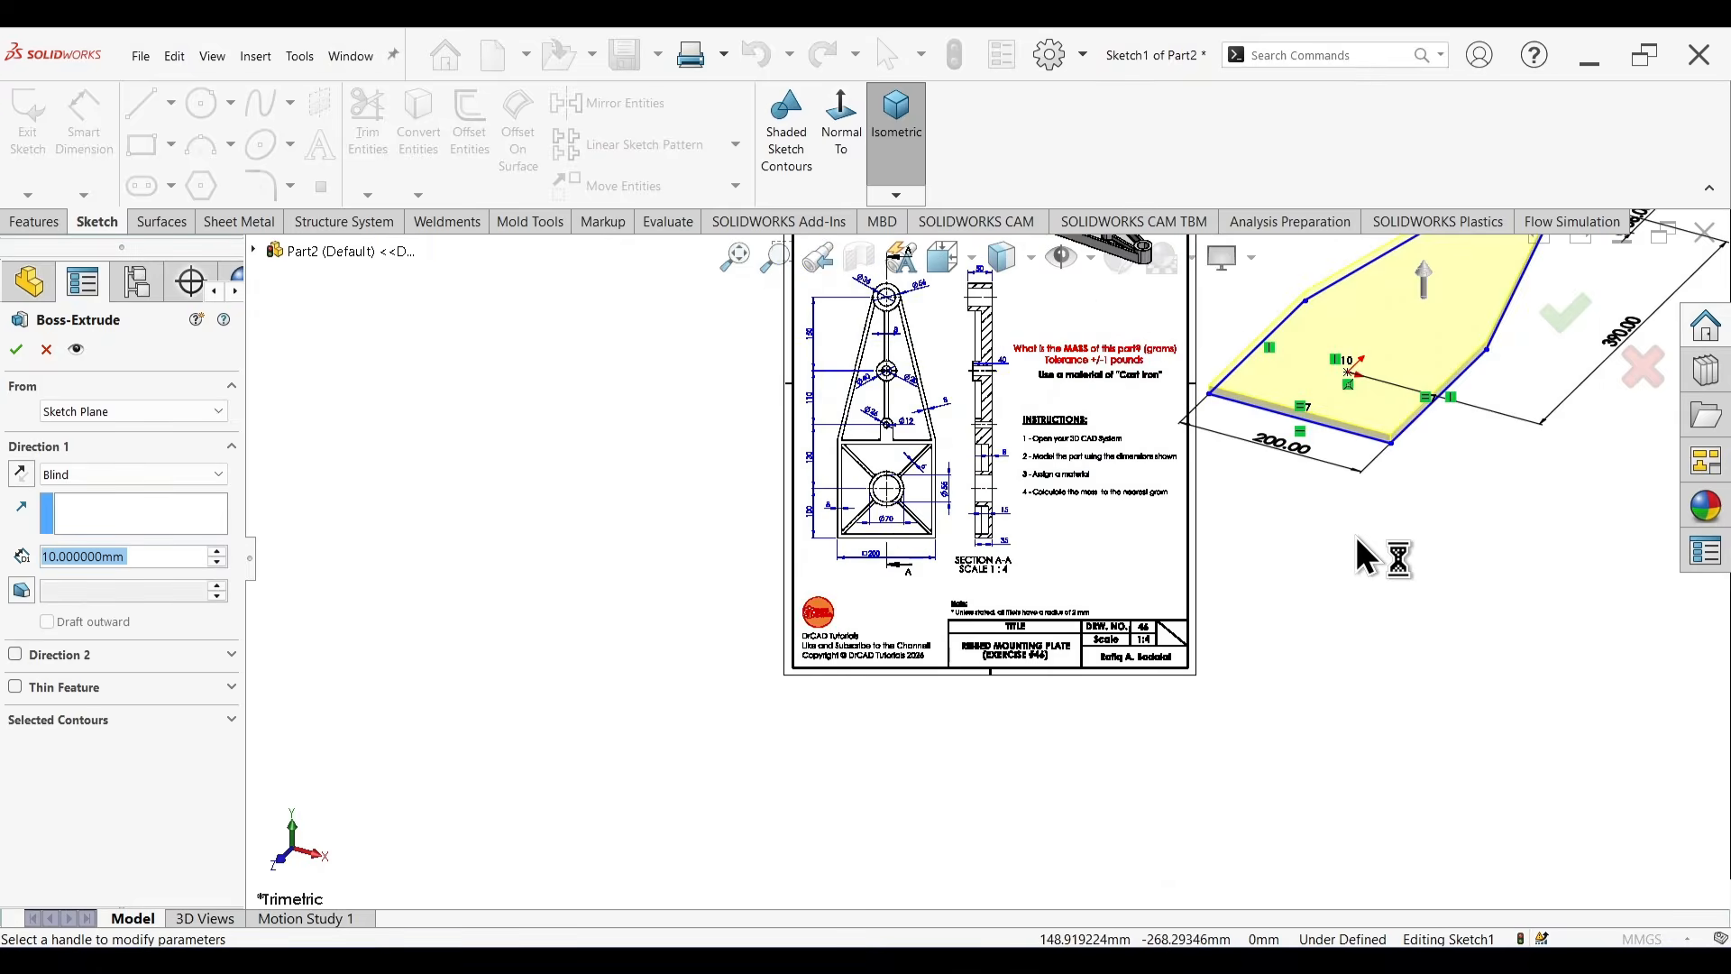
{"action": "scroll", "coordinate": [1307, 390], "scroll_direction": "down", "scroll_amount": 3}
{"action": "type", "text": "35"}
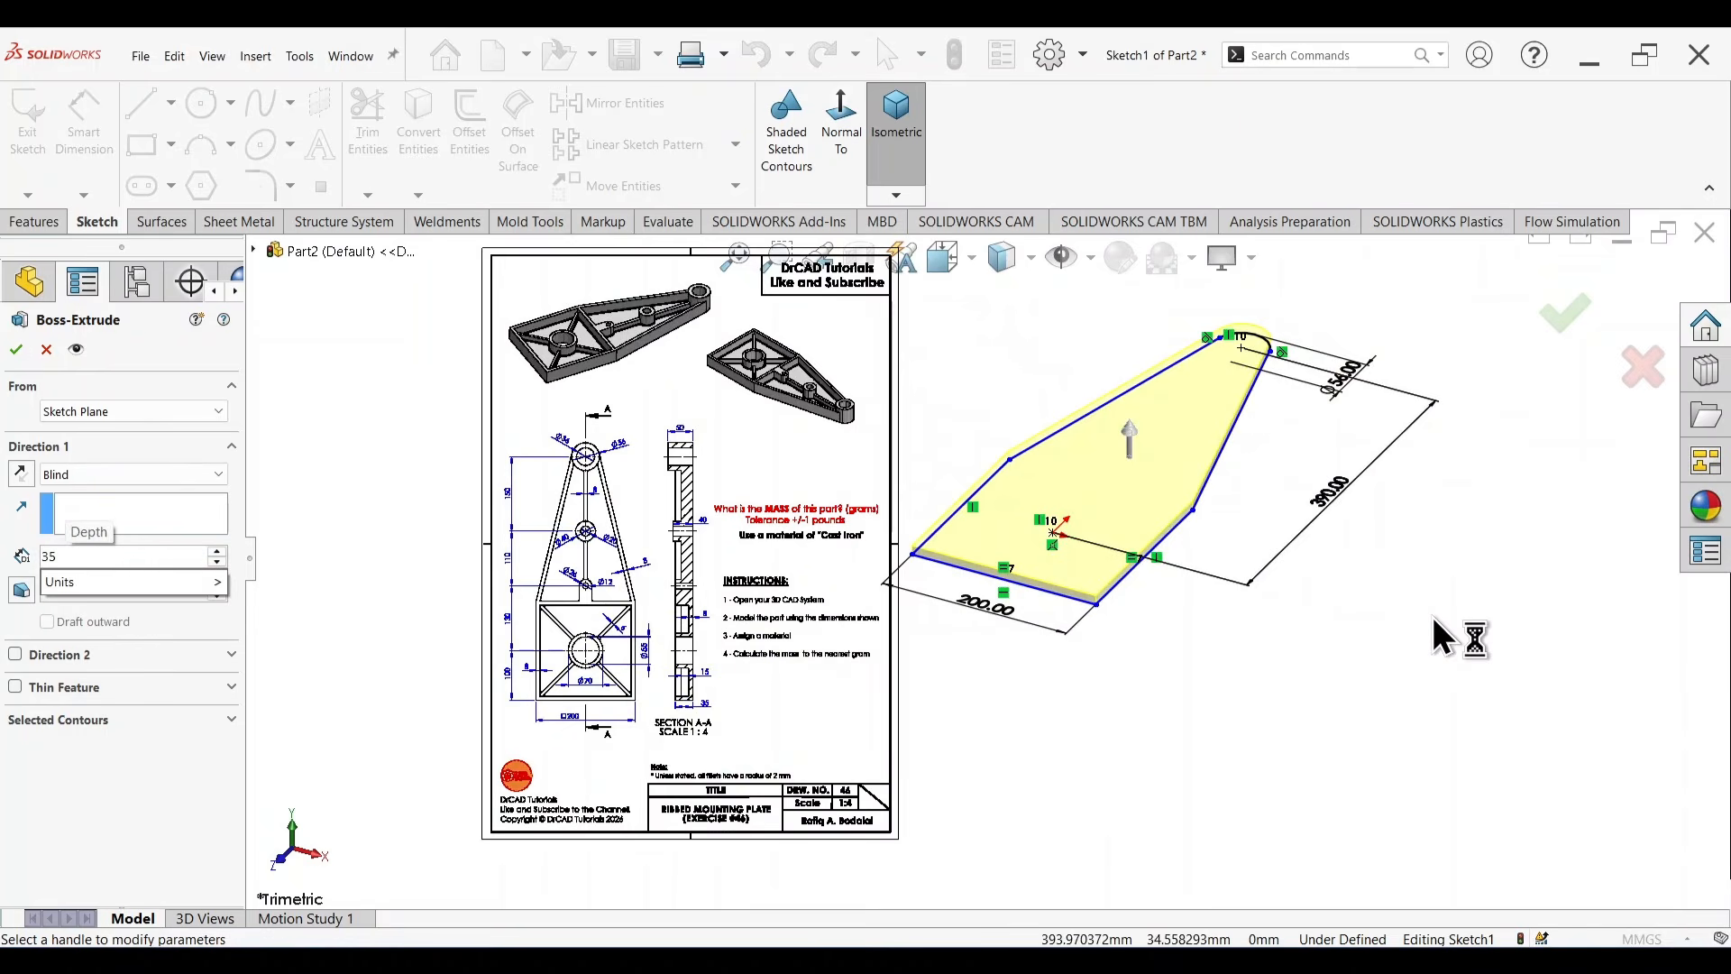
{"action": "key", "text": "Return"}
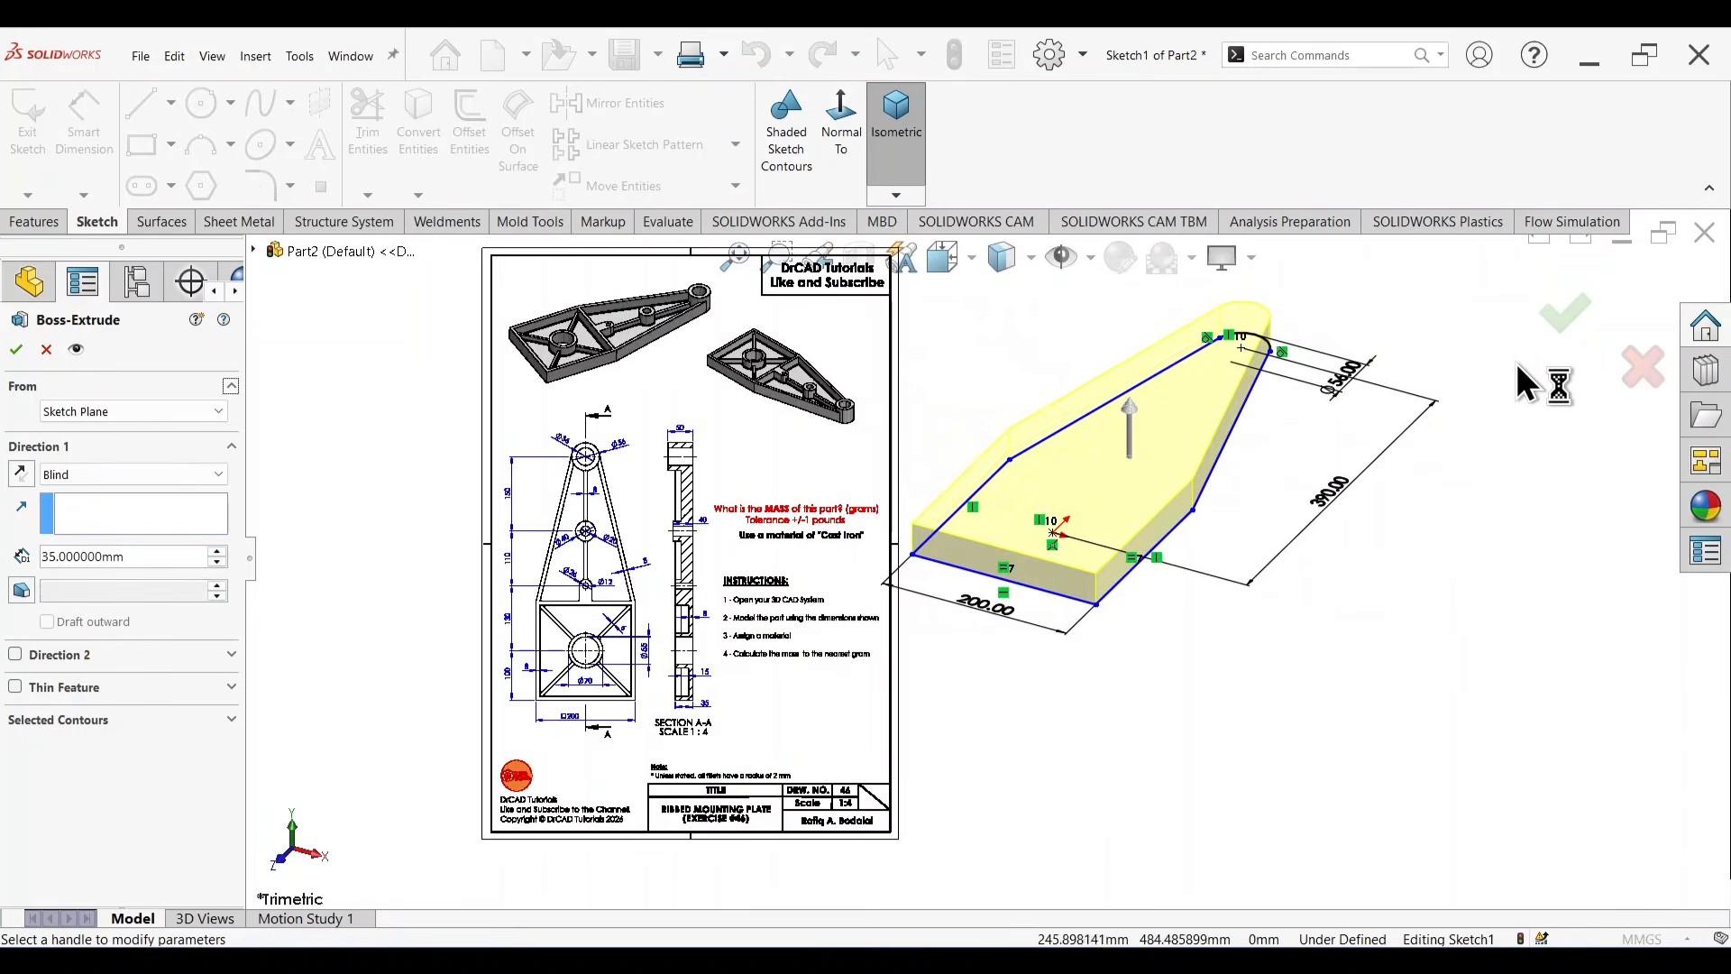
{"action": "left_click", "coordinate": [1563, 318]}
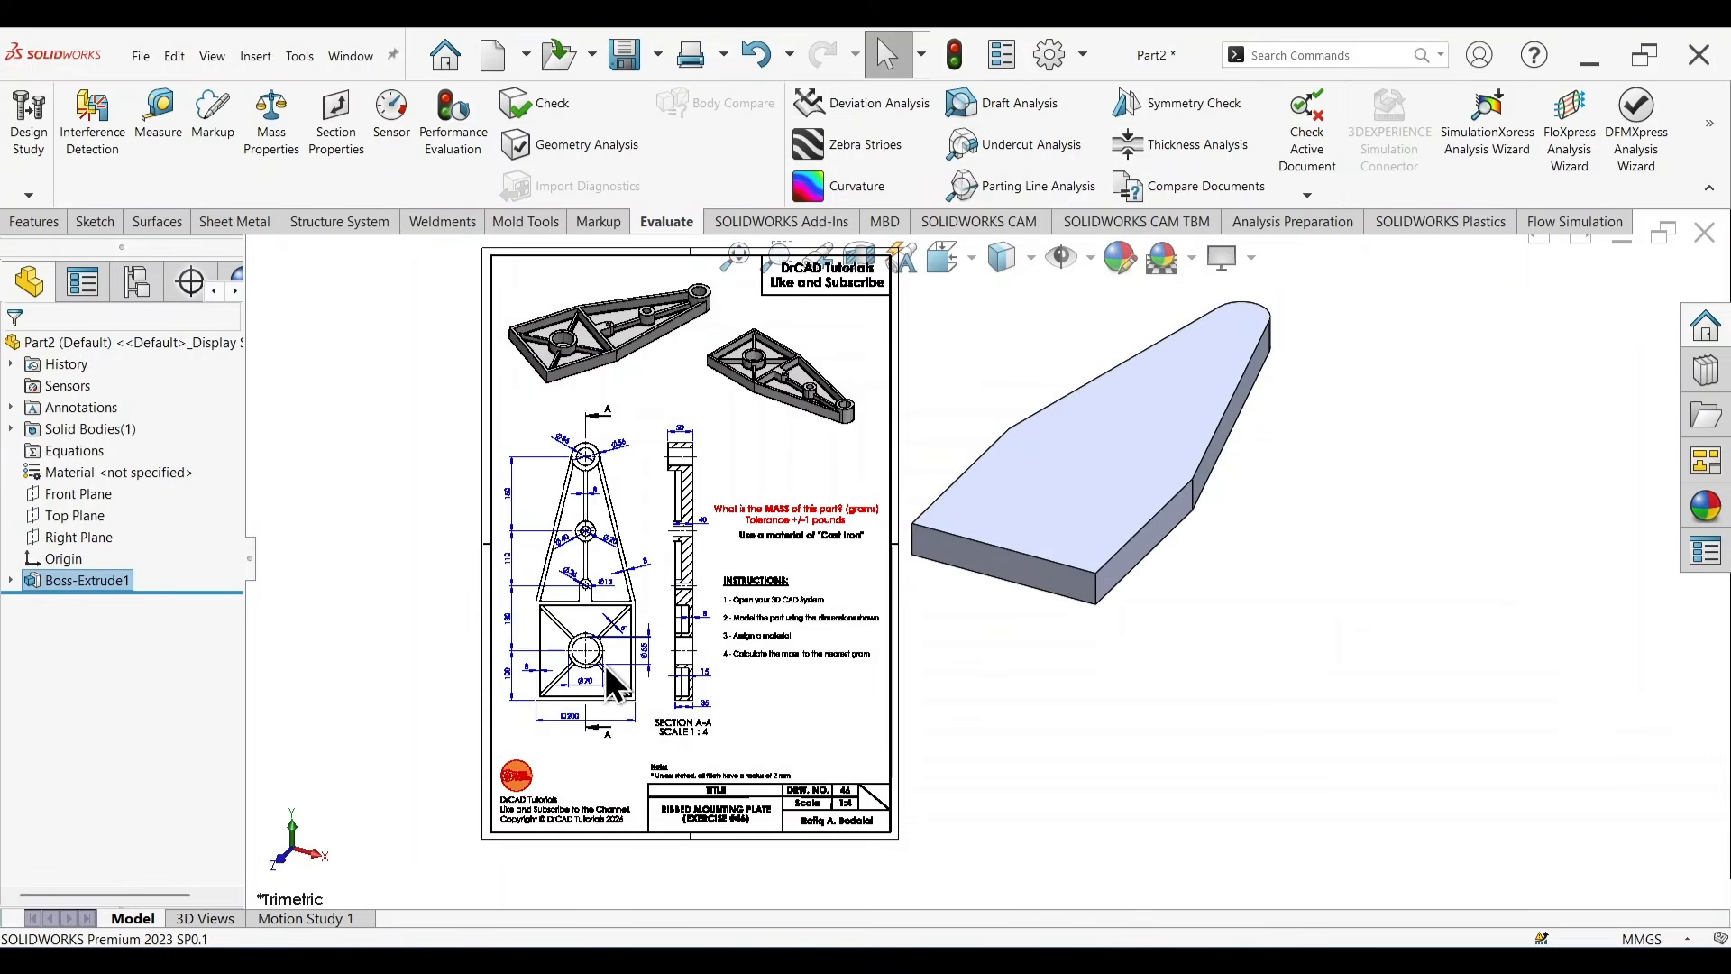
Examine the drawing's front view and section A-A for the wall, rib and boss dimensions.
{"action": "scroll", "coordinate": [606, 667], "scroll_direction": "down", "scroll_amount": 5}
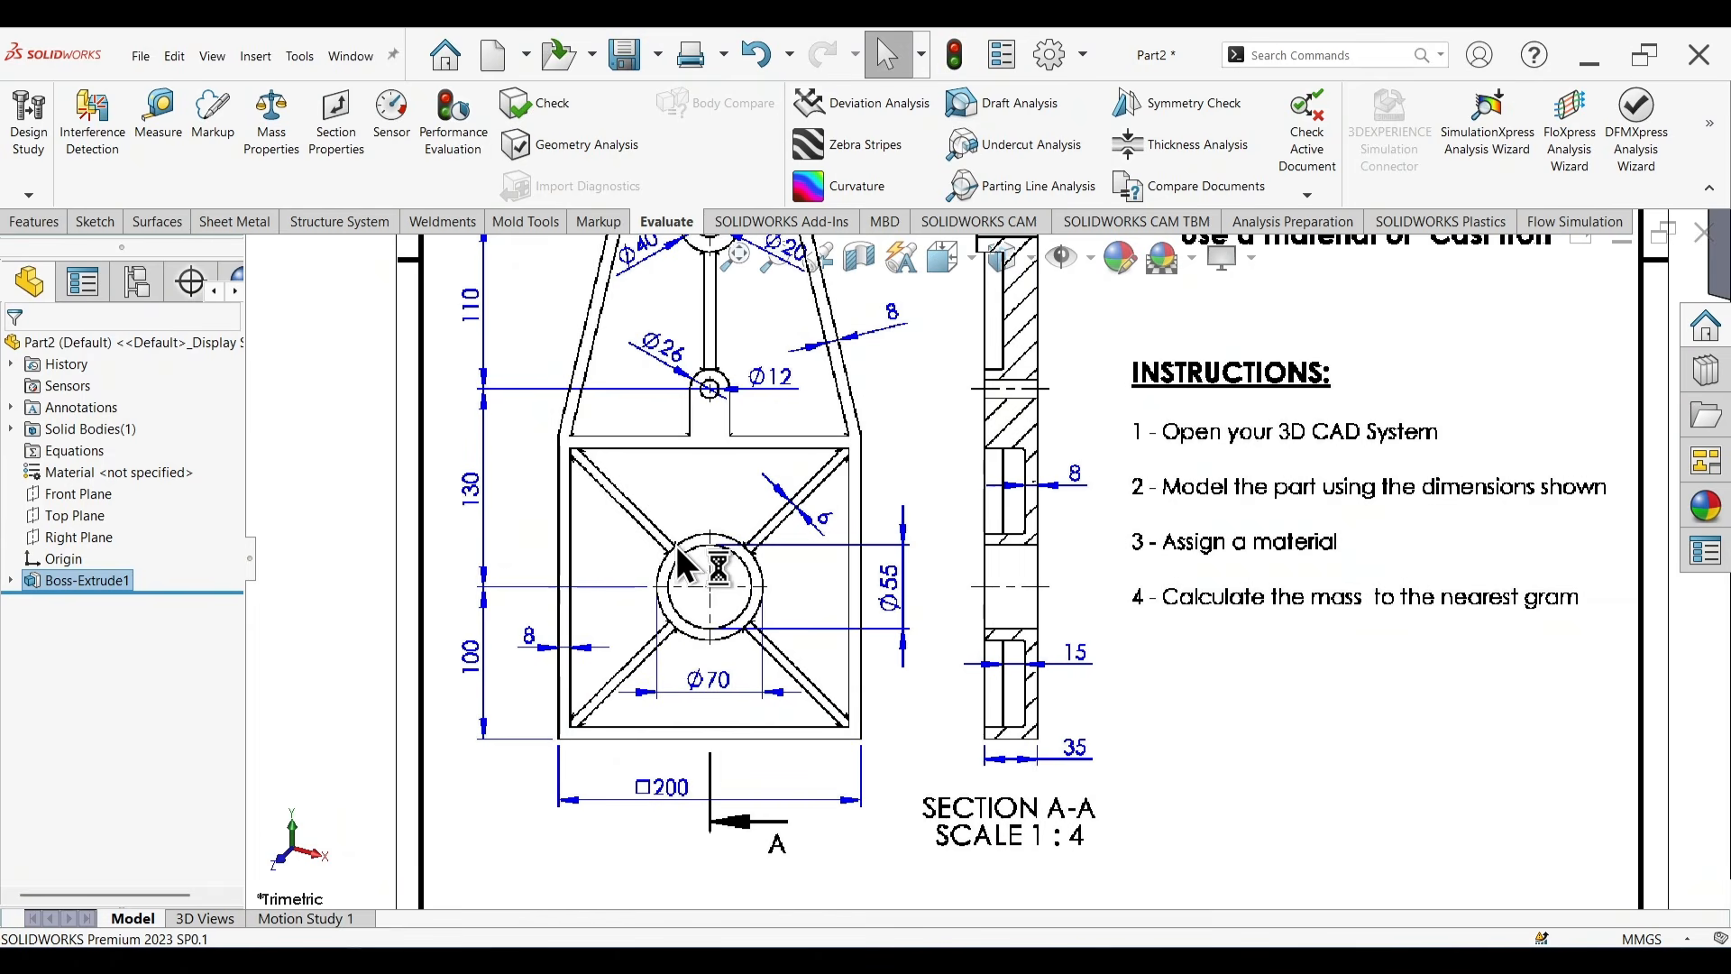
{"action": "scroll", "coordinate": [748, 571], "scroll_direction": "up", "scroll_amount": 10}
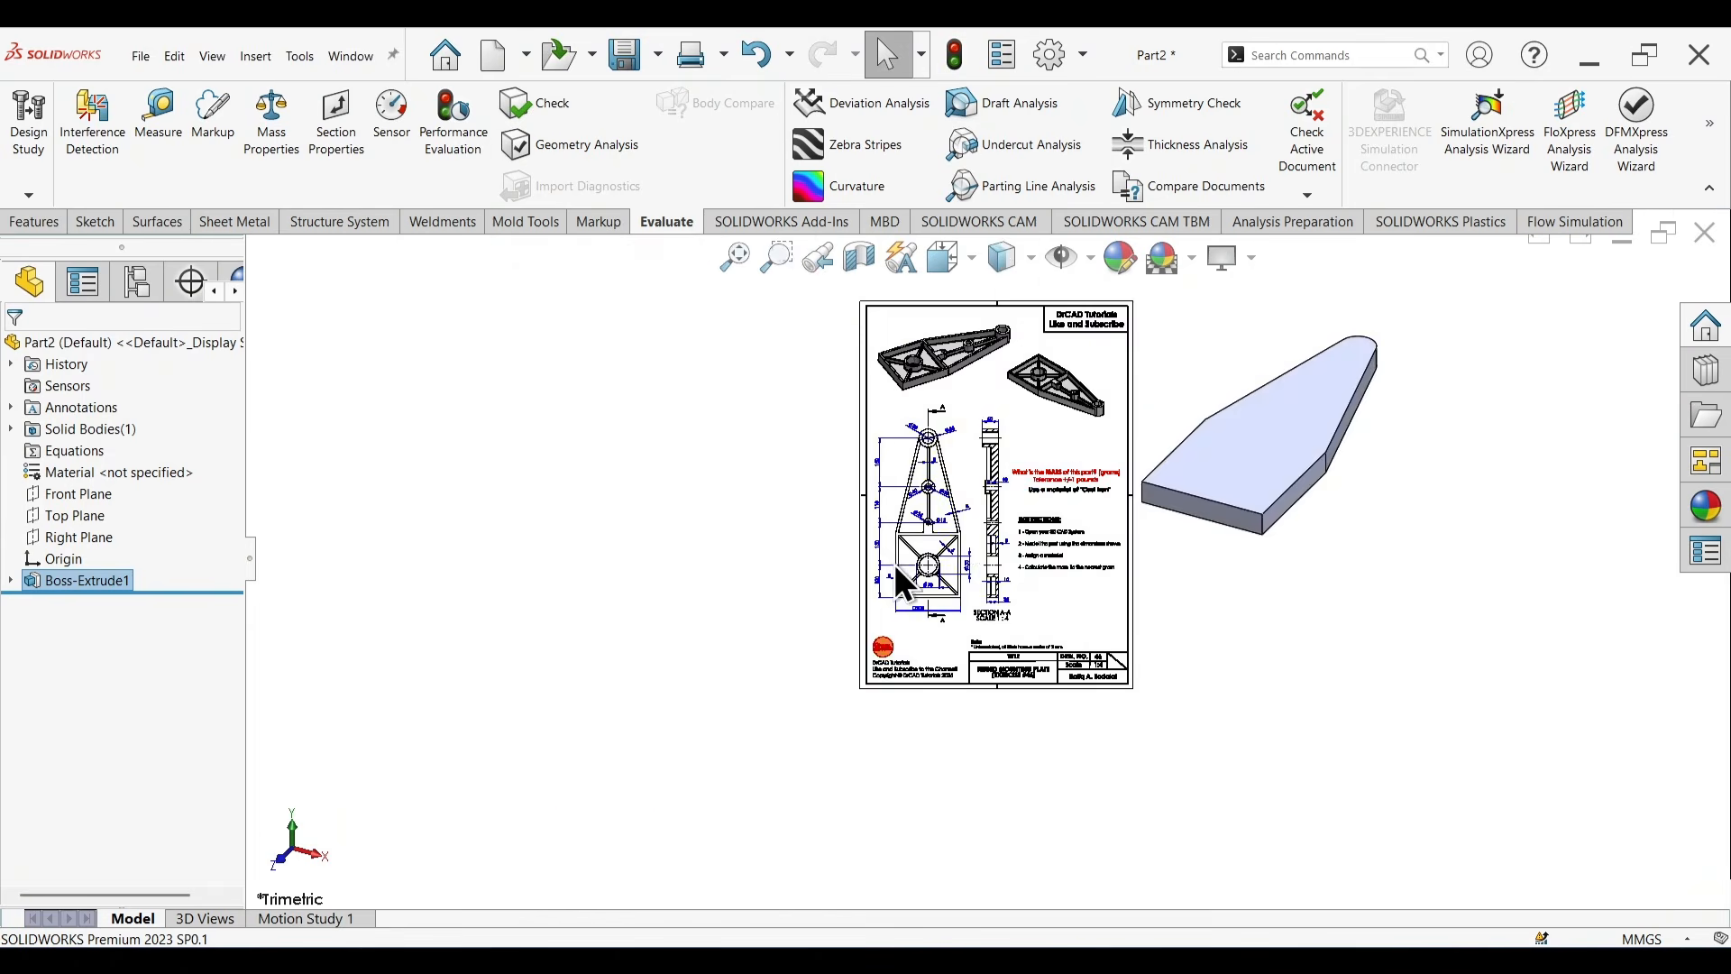
{"action": "scroll", "coordinate": [1199, 465], "scroll_direction": "down", "scroll_amount": 2}
{"action": "scroll", "coordinate": [776, 628], "scroll_direction": "down", "scroll_amount": 5}
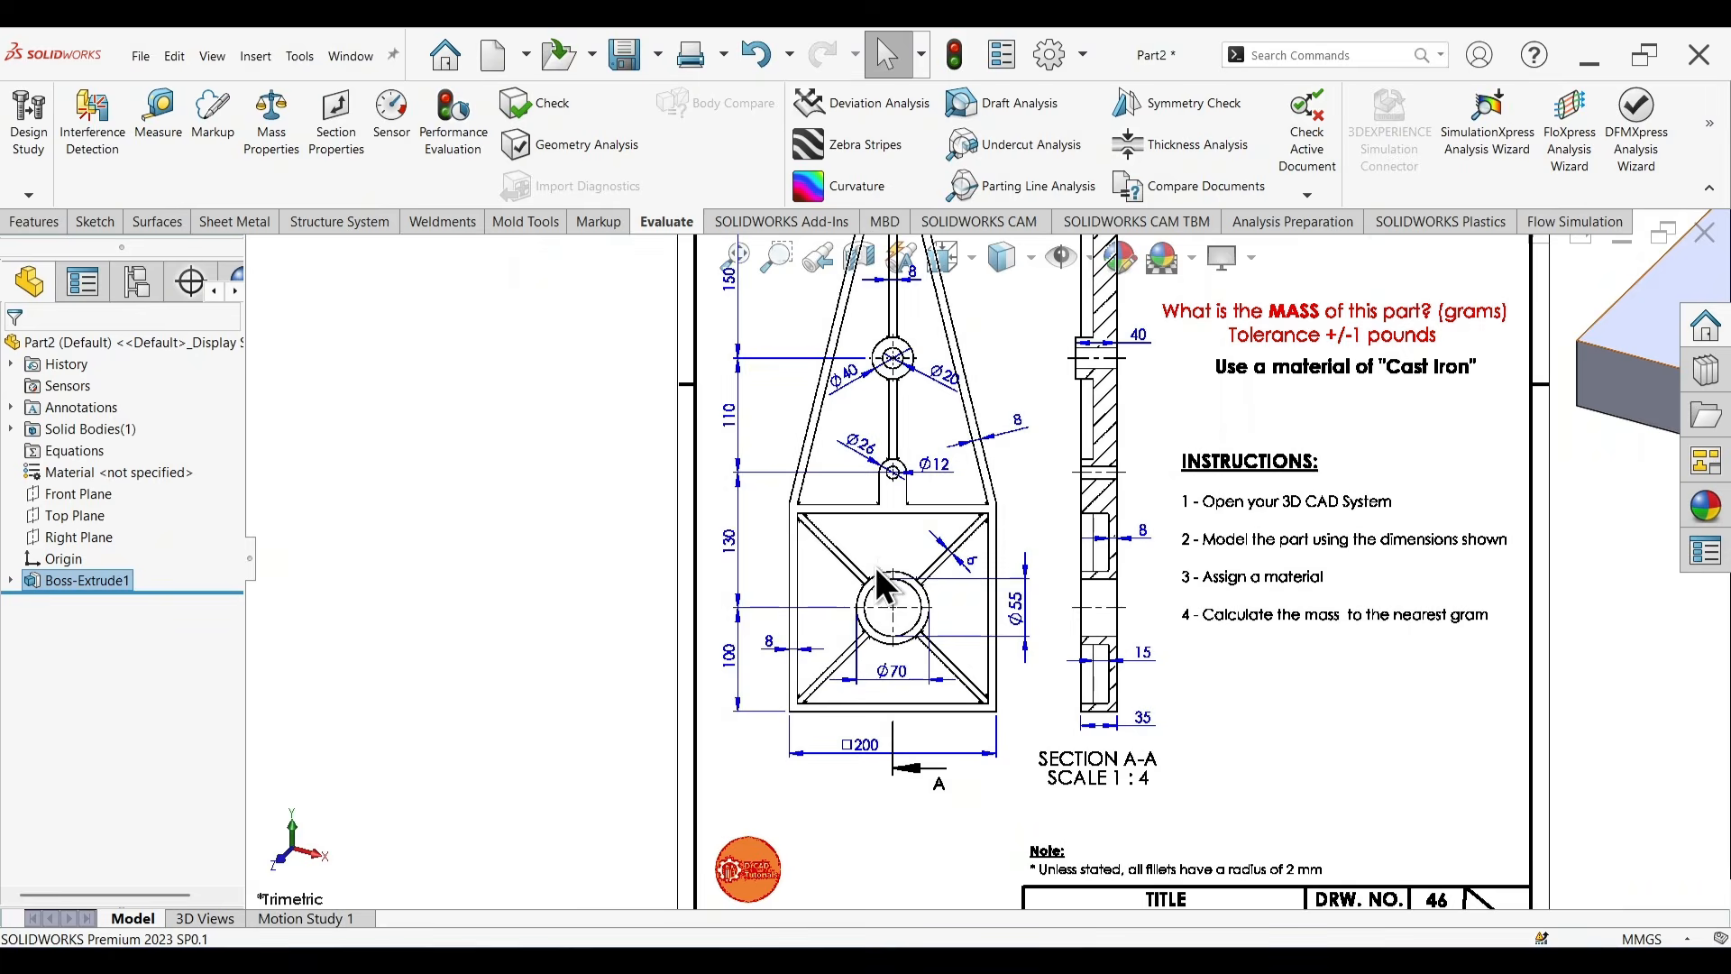
{"action": "scroll", "coordinate": [880, 599], "scroll_direction": "up", "scroll_amount": 3}
{"action": "scroll", "coordinate": [901, 514], "scroll_direction": "down", "scroll_amount": 5}
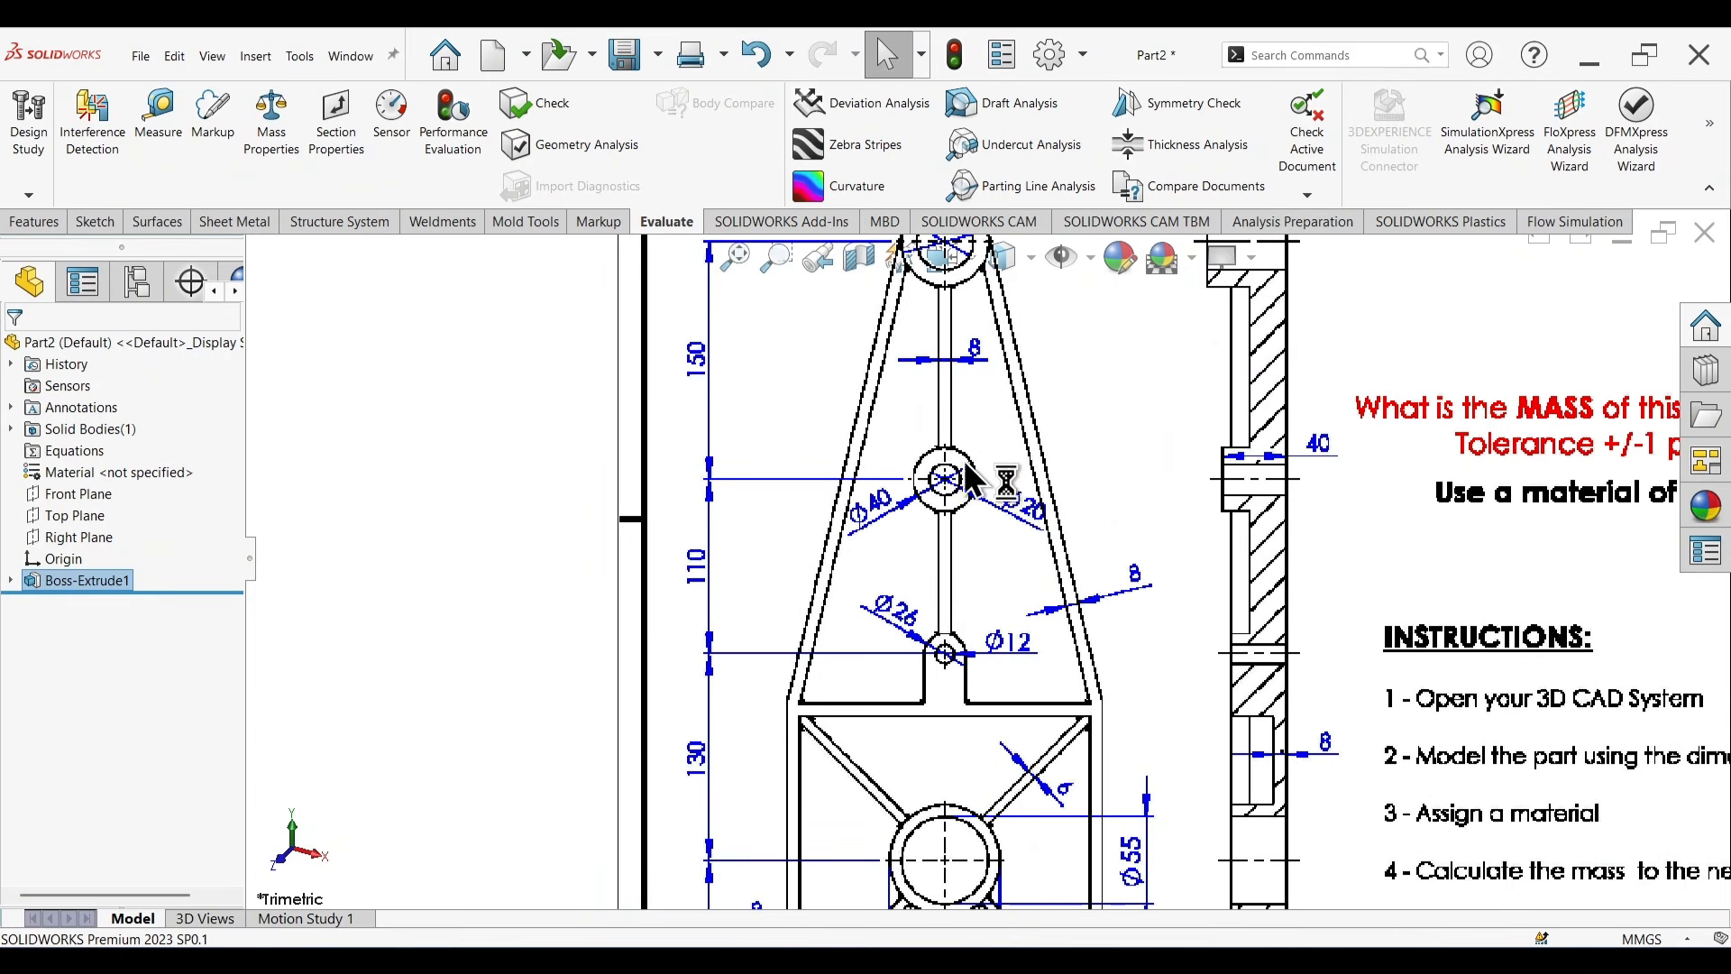
{"action": "scroll", "coordinate": [932, 506], "scroll_direction": "up", "scroll_amount": 8}
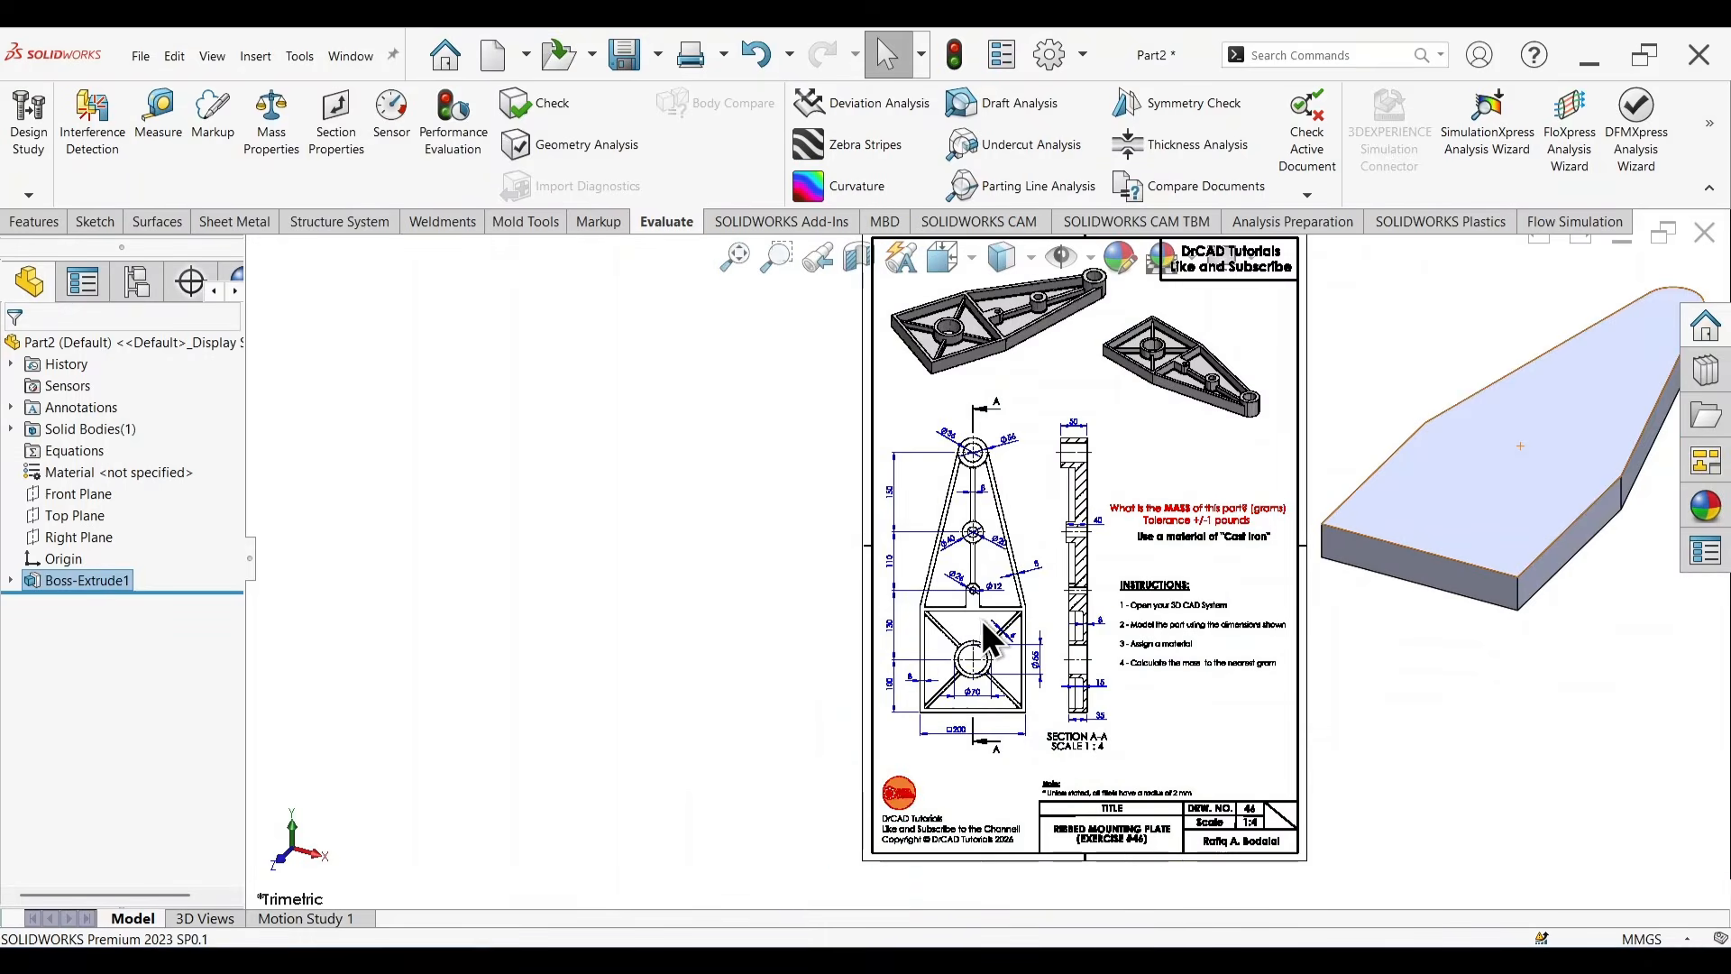
Start a sketch on the plate's upper face and convert the face's outer edges into sketch entities.
{"action": "scroll", "coordinate": [1457, 518], "scroll_direction": "down", "scroll_amount": 2}
{"action": "left_click", "coordinate": [1368, 485]}
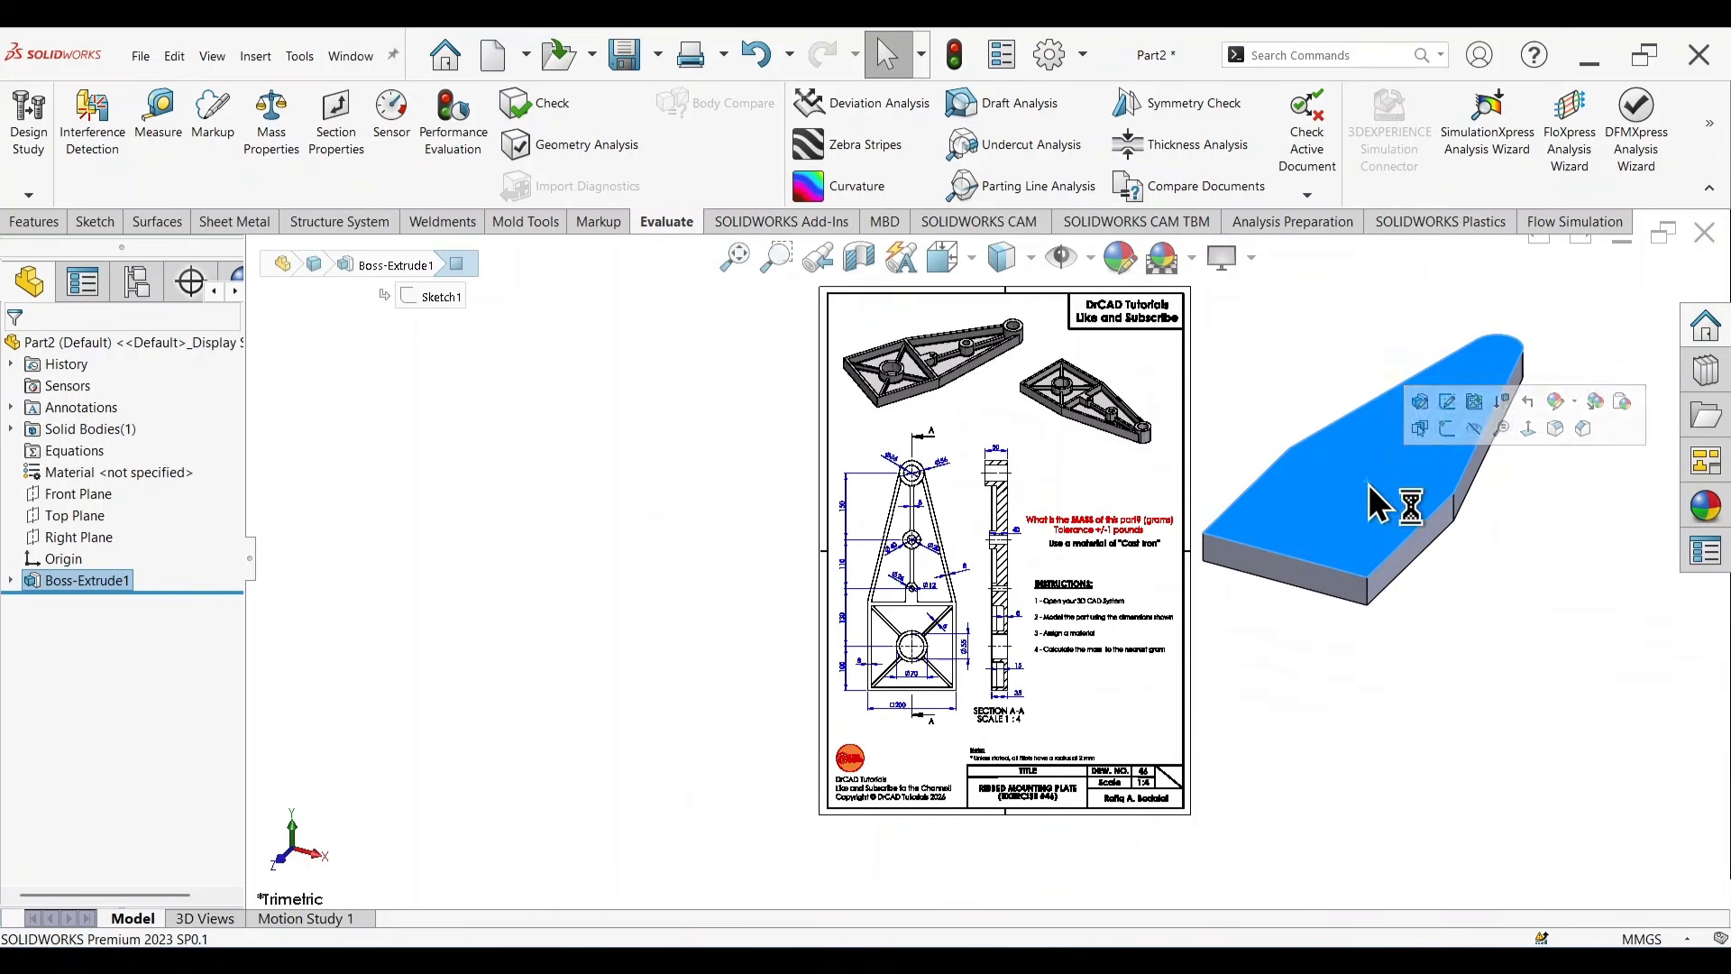
{"action": "left_click", "coordinate": [1439, 451]}
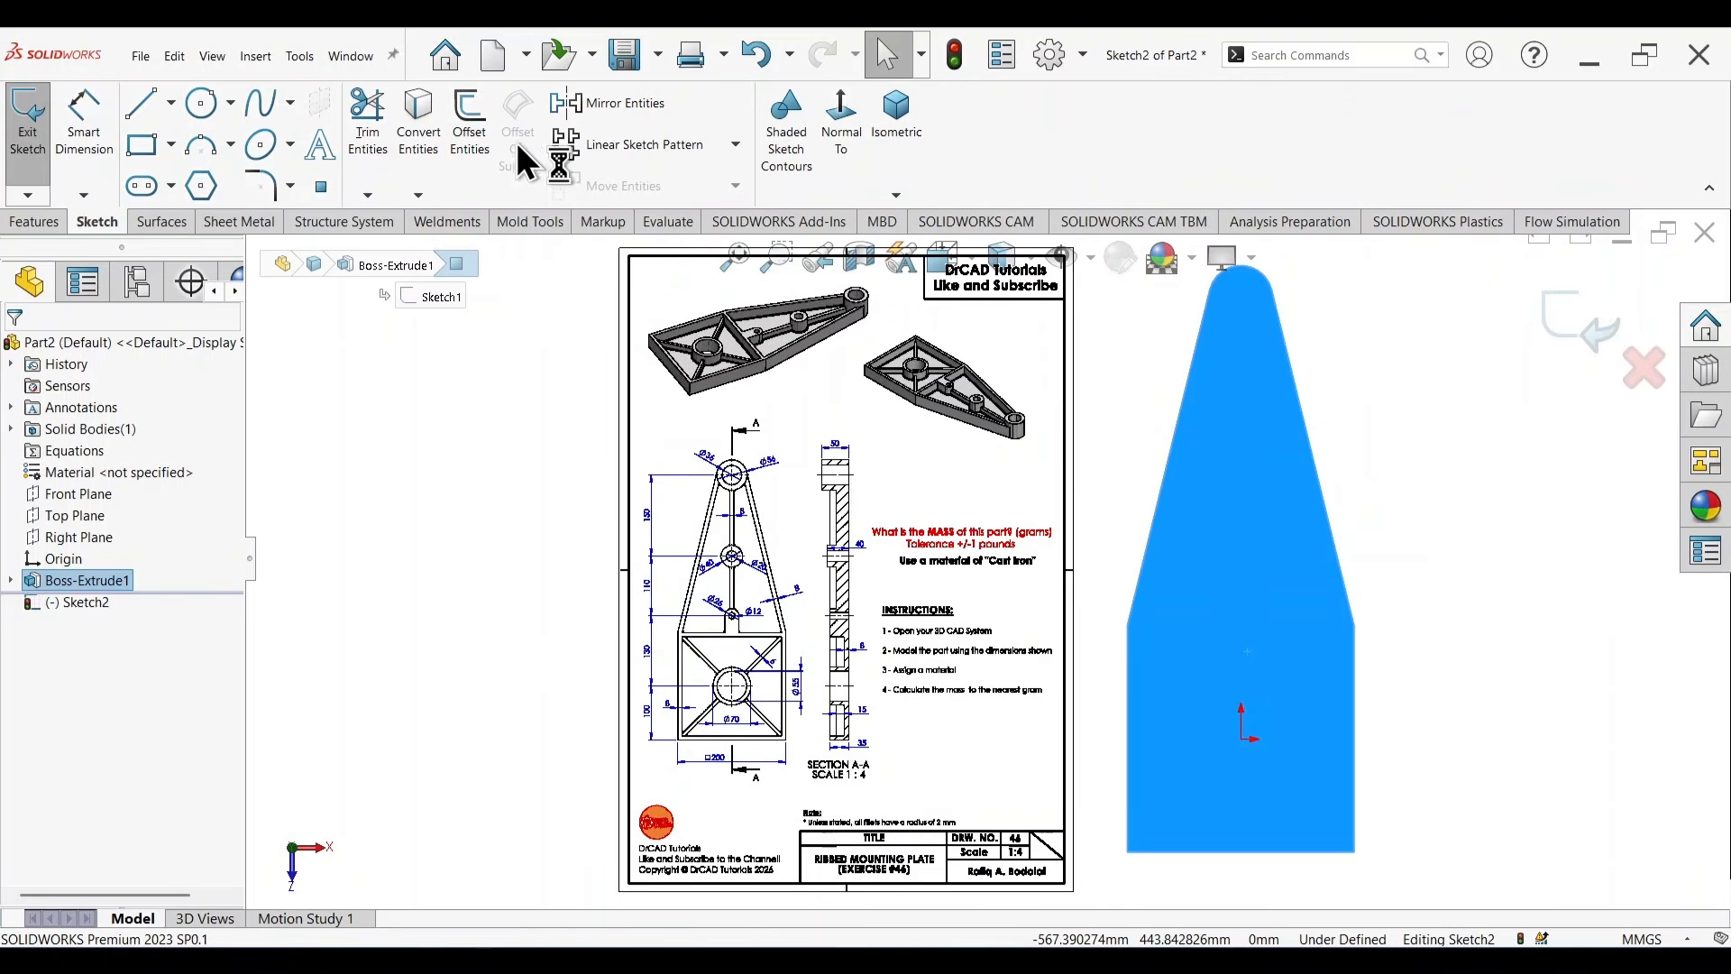
{"action": "left_click", "coordinate": [418, 136]}
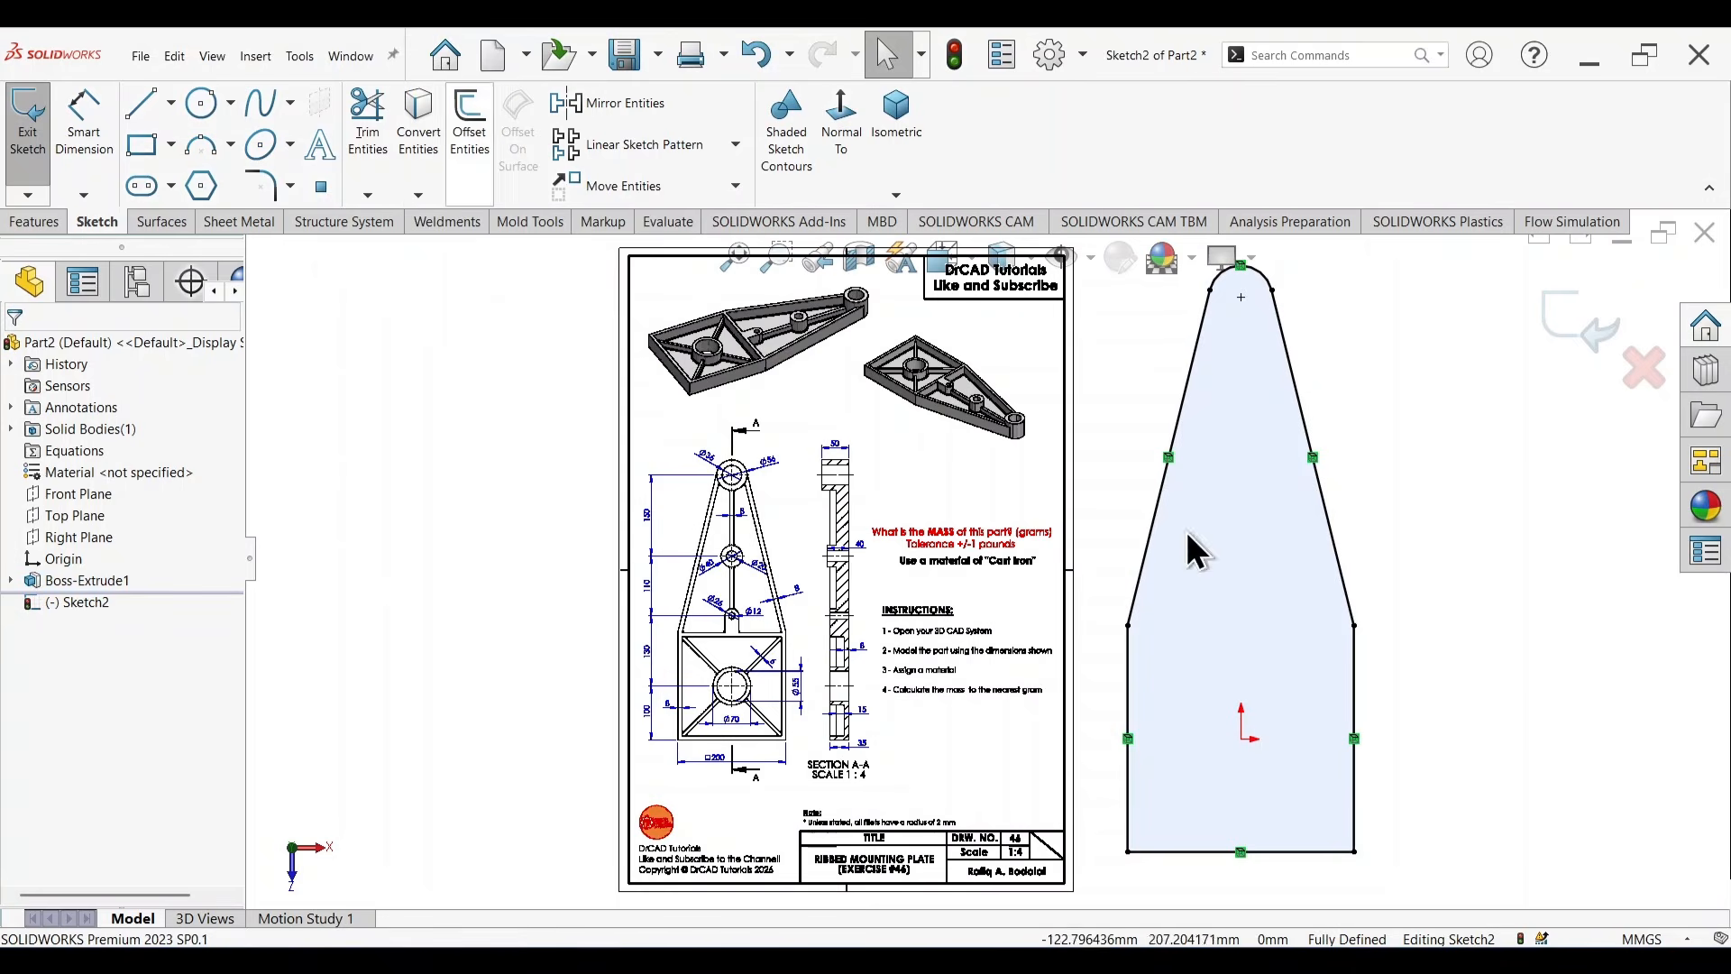
Set up Offset Entities with a distance of 8 mm and the bi-directional option turned off.
{"action": "left_click", "coordinate": [465, 132]}
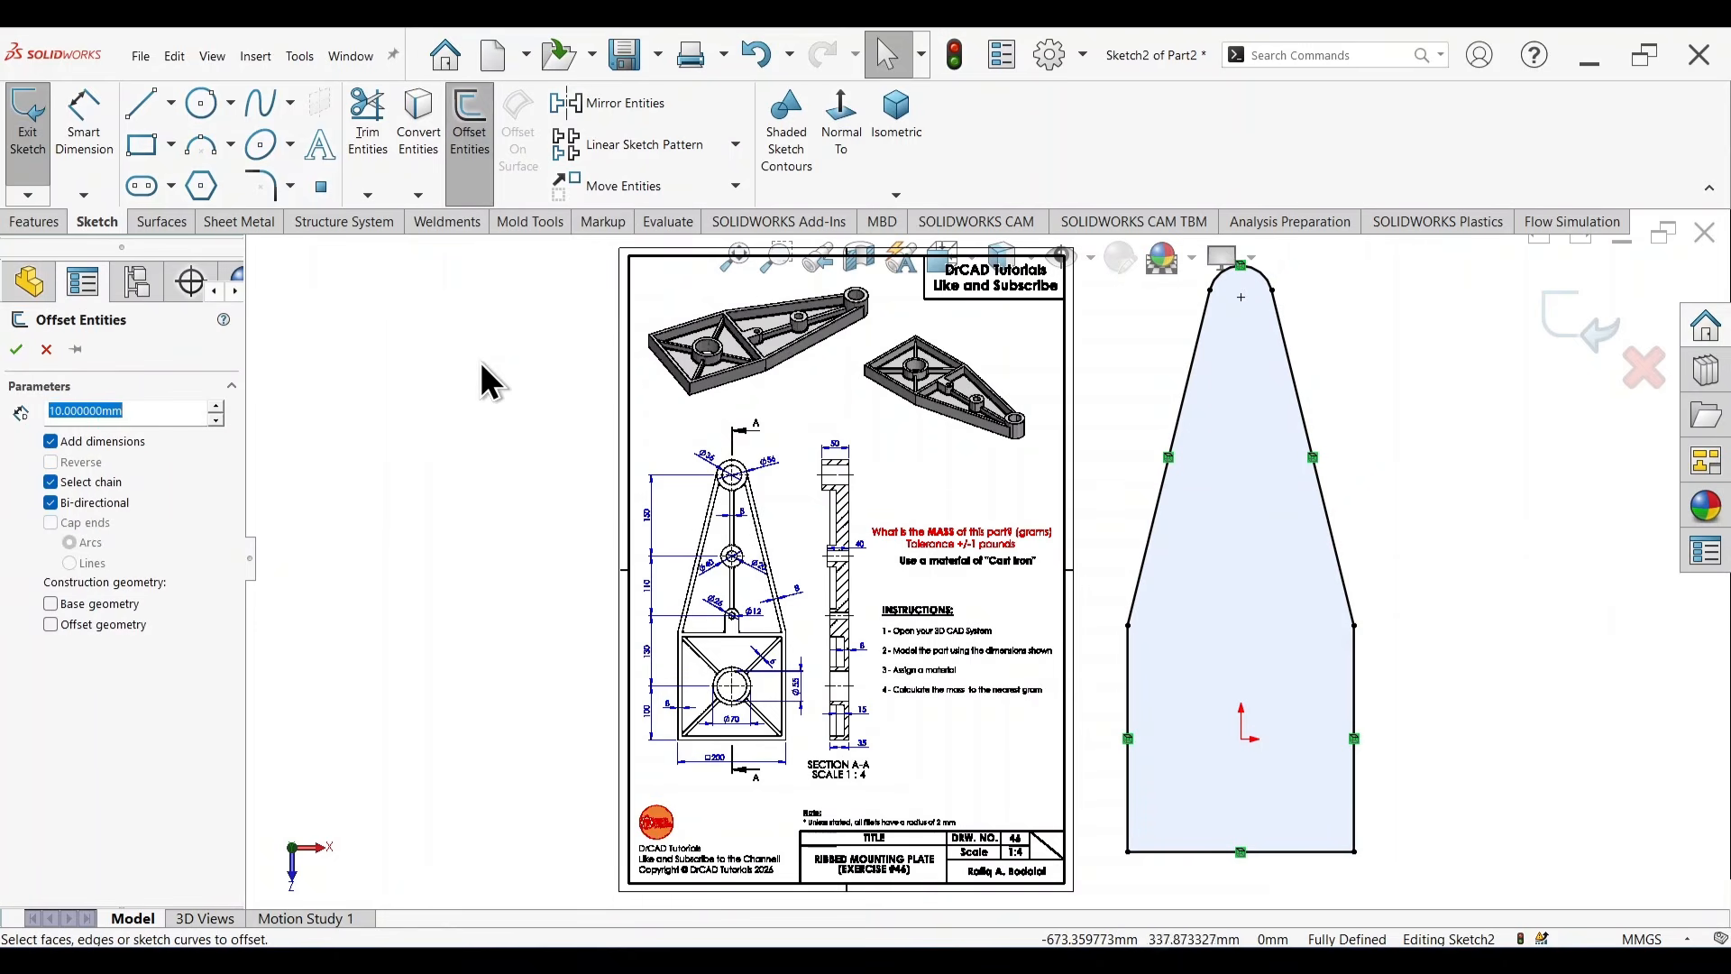
{"action": "left_click", "coordinate": [50, 502]}
{"action": "scroll", "coordinate": [712, 672], "scroll_direction": "down", "scroll_amount": 5}
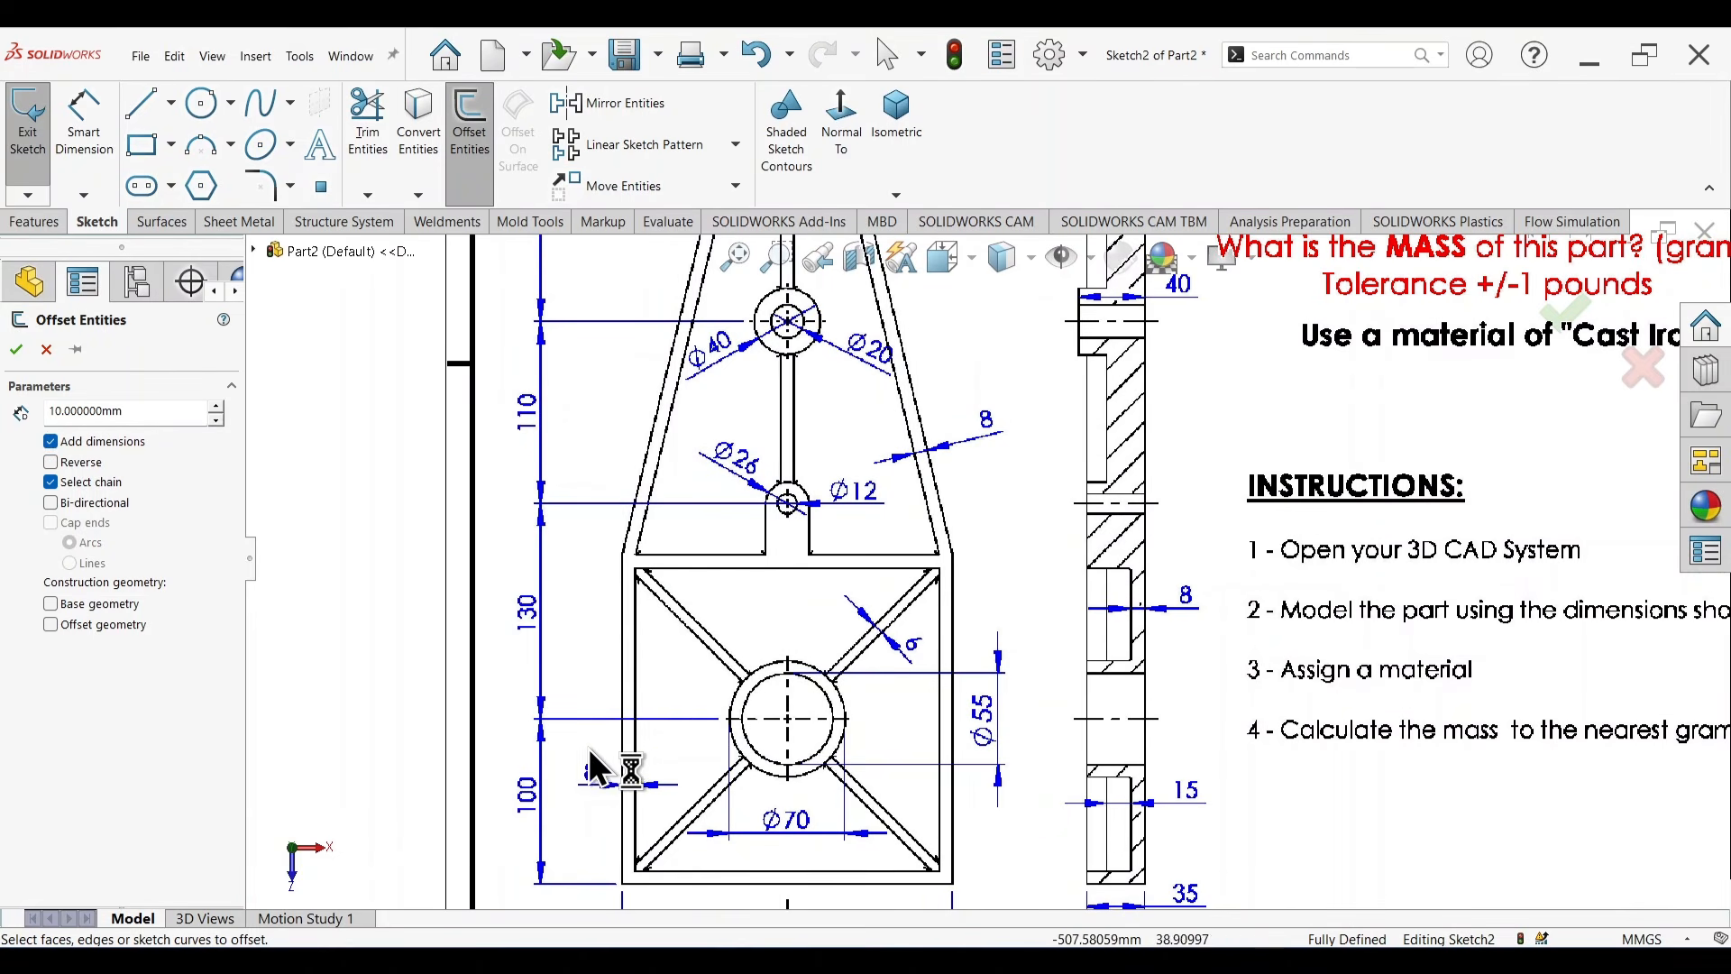
{"action": "key", "text": "f"}
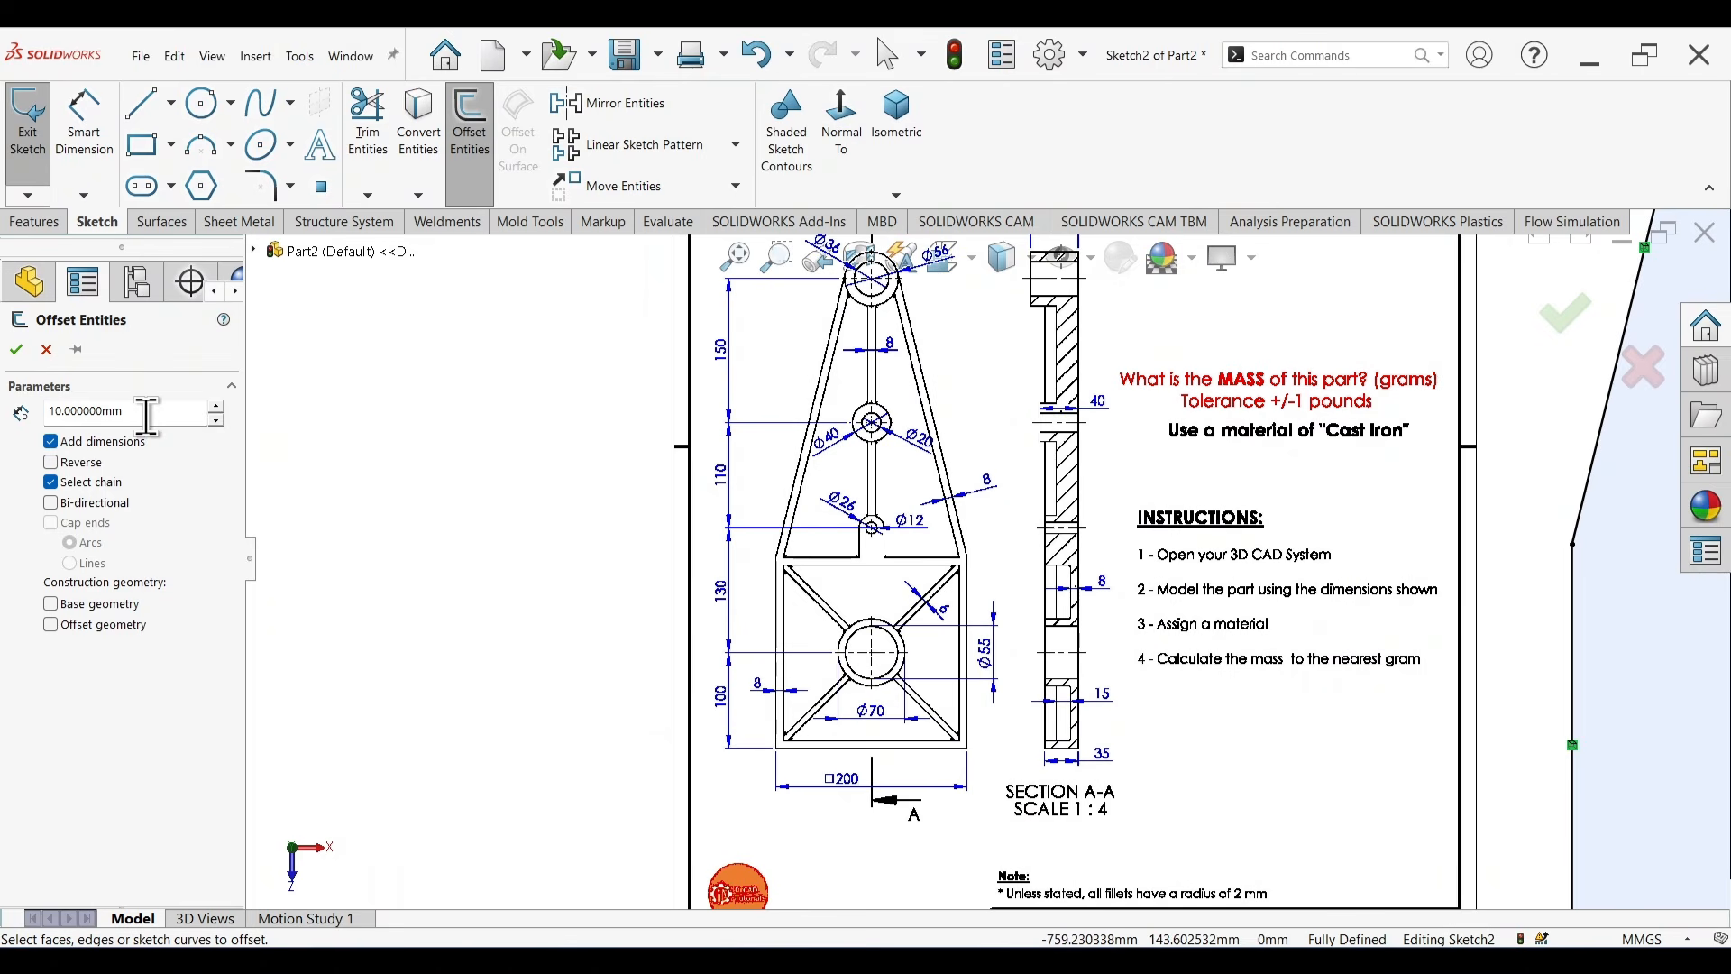
{"action": "type", "text": "8"}
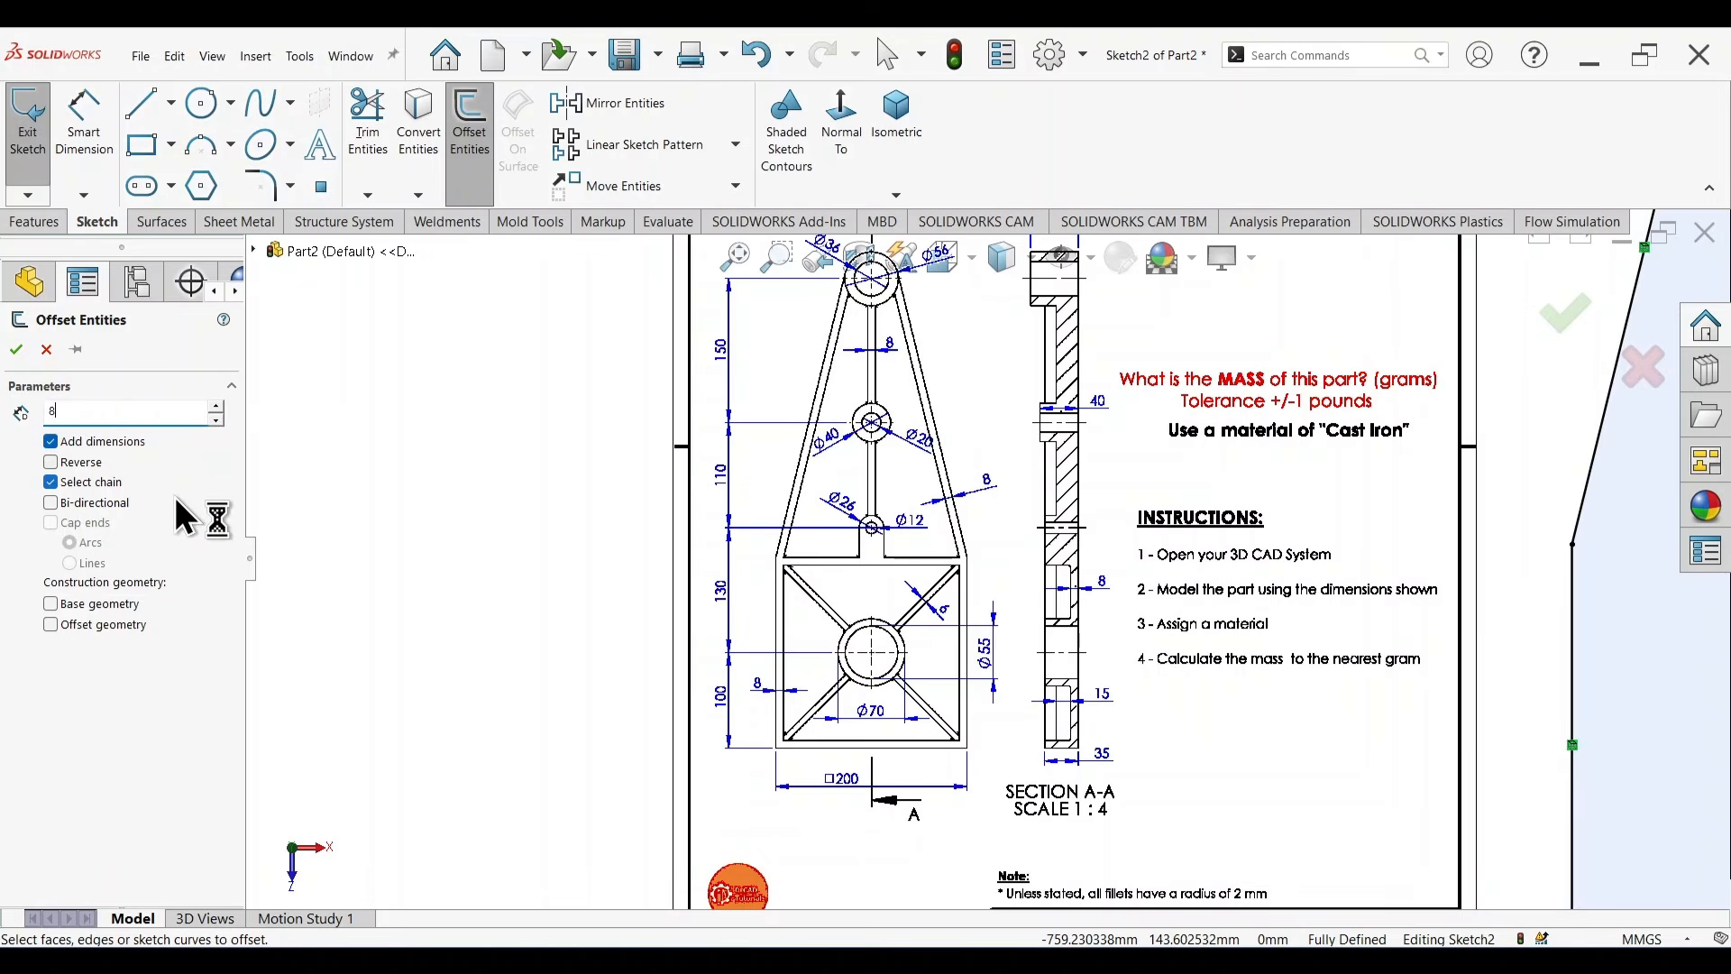
{"action": "key", "text": "Return"}
Offset the converted outline chain to the inside of the plate by reversing the offset direction.
{"action": "scroll", "coordinate": [992, 604], "scroll_direction": "up", "scroll_amount": 5}
{"action": "scroll", "coordinate": [1348, 571], "scroll_direction": "down", "scroll_amount": 1}
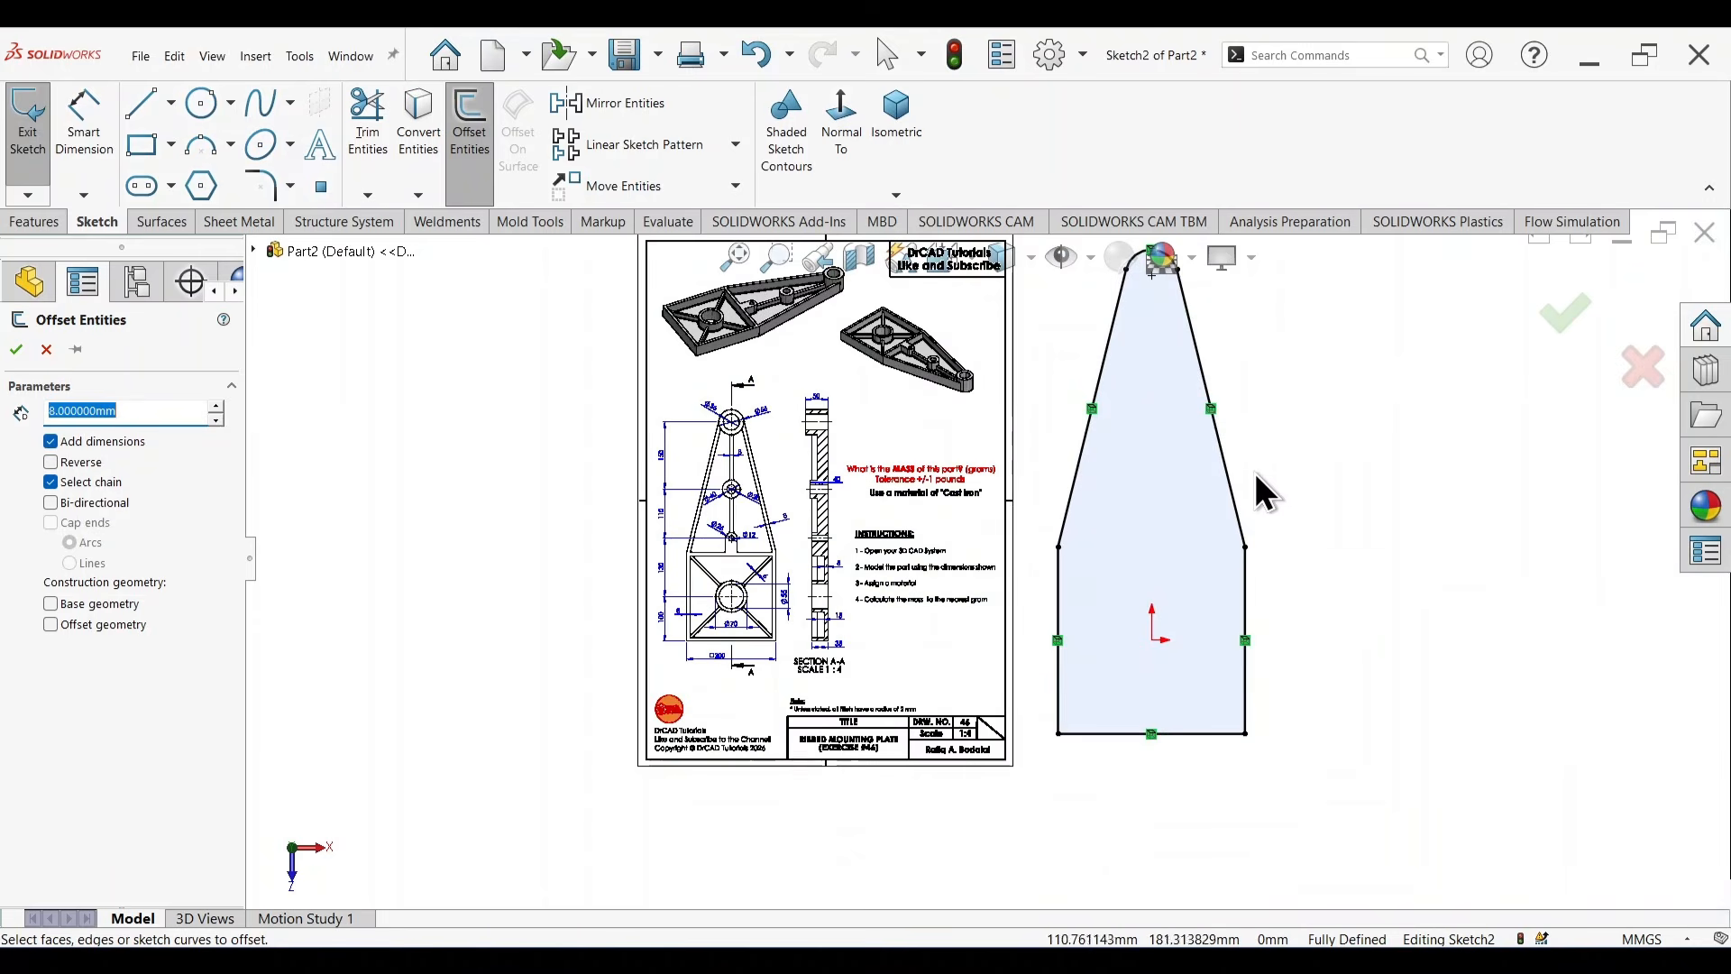
{"action": "left_click", "coordinate": [1225, 467]}
{"action": "left_click", "coordinate": [1251, 526]}
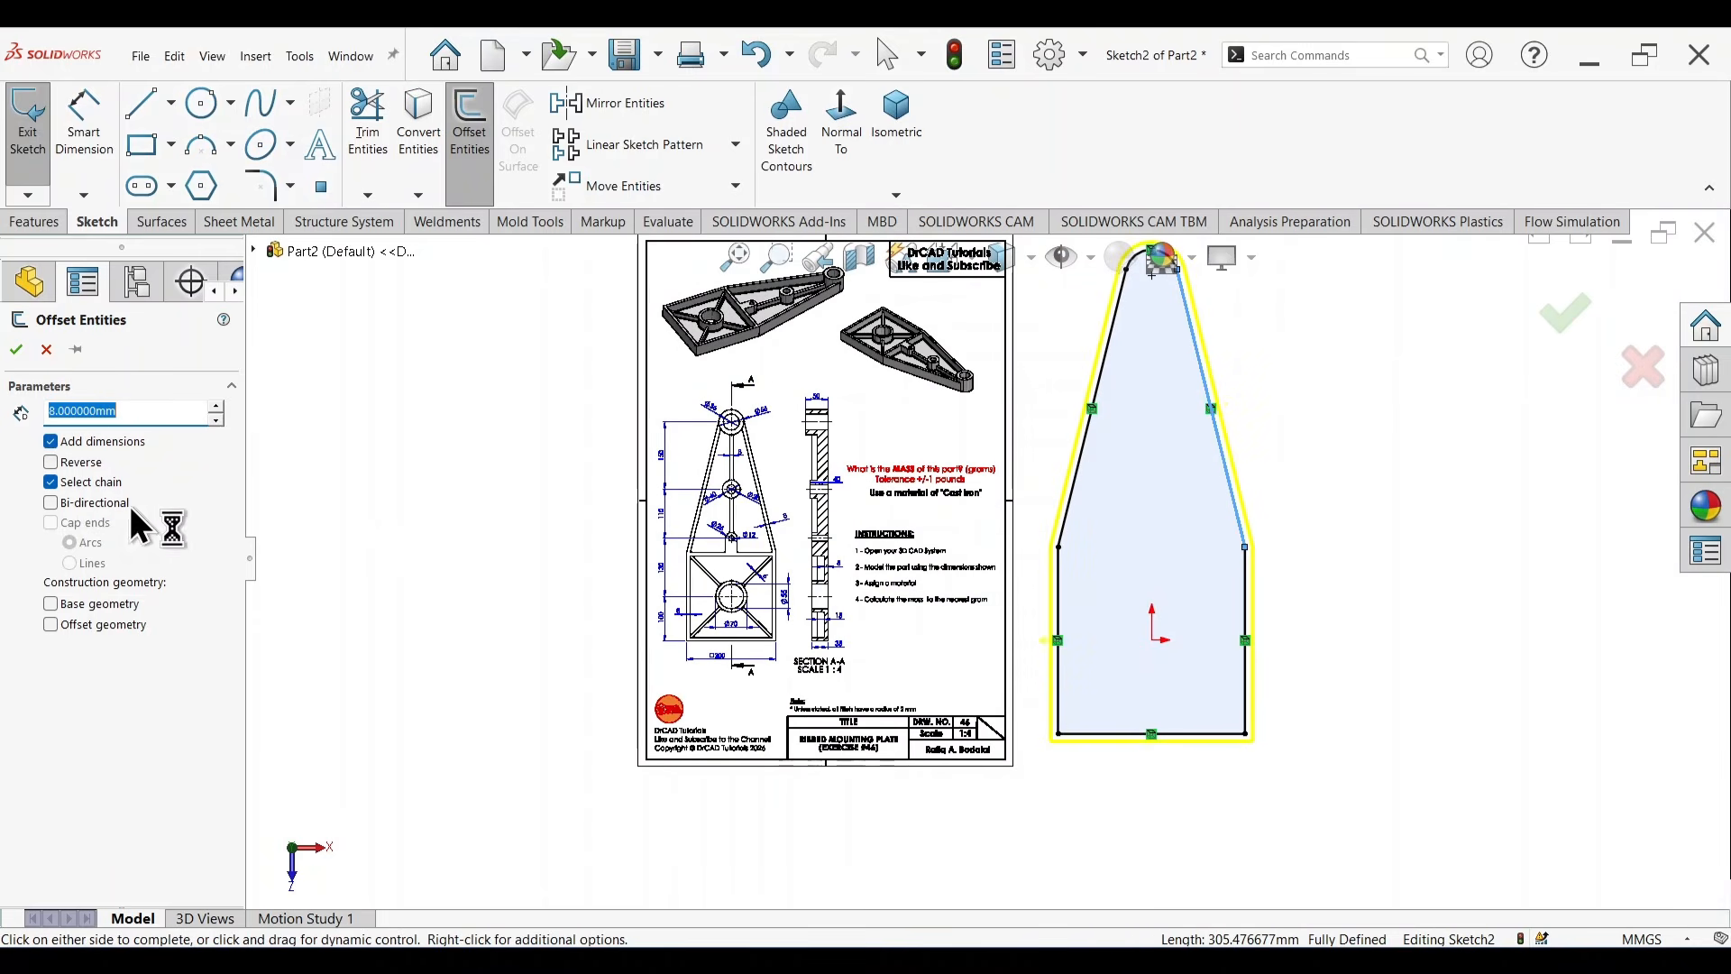
{"action": "left_click", "coordinate": [51, 462]}
{"action": "scroll", "coordinate": [1175, 338], "scroll_direction": "down", "scroll_amount": 3}
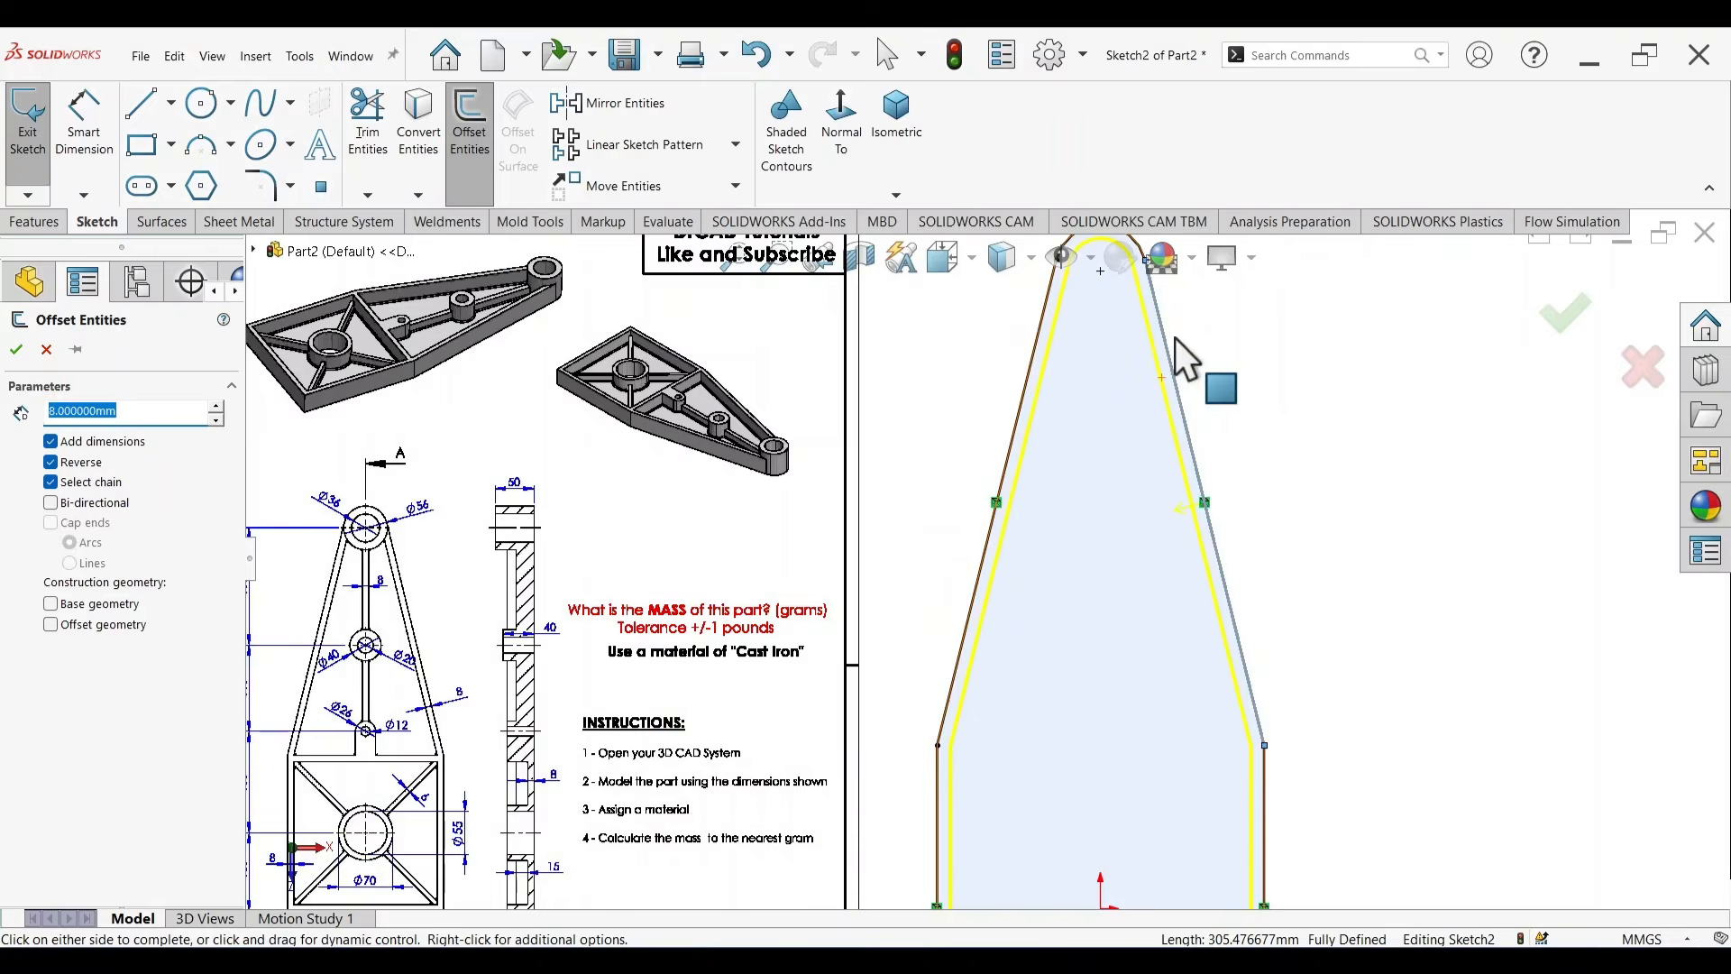
{"action": "scroll", "coordinate": [1068, 366], "scroll_direction": "up", "scroll_amount": 2}
{"action": "scroll", "coordinate": [1067, 368], "scroll_direction": "down", "scroll_amount": 3}
{"action": "left_click", "coordinate": [1028, 389]}
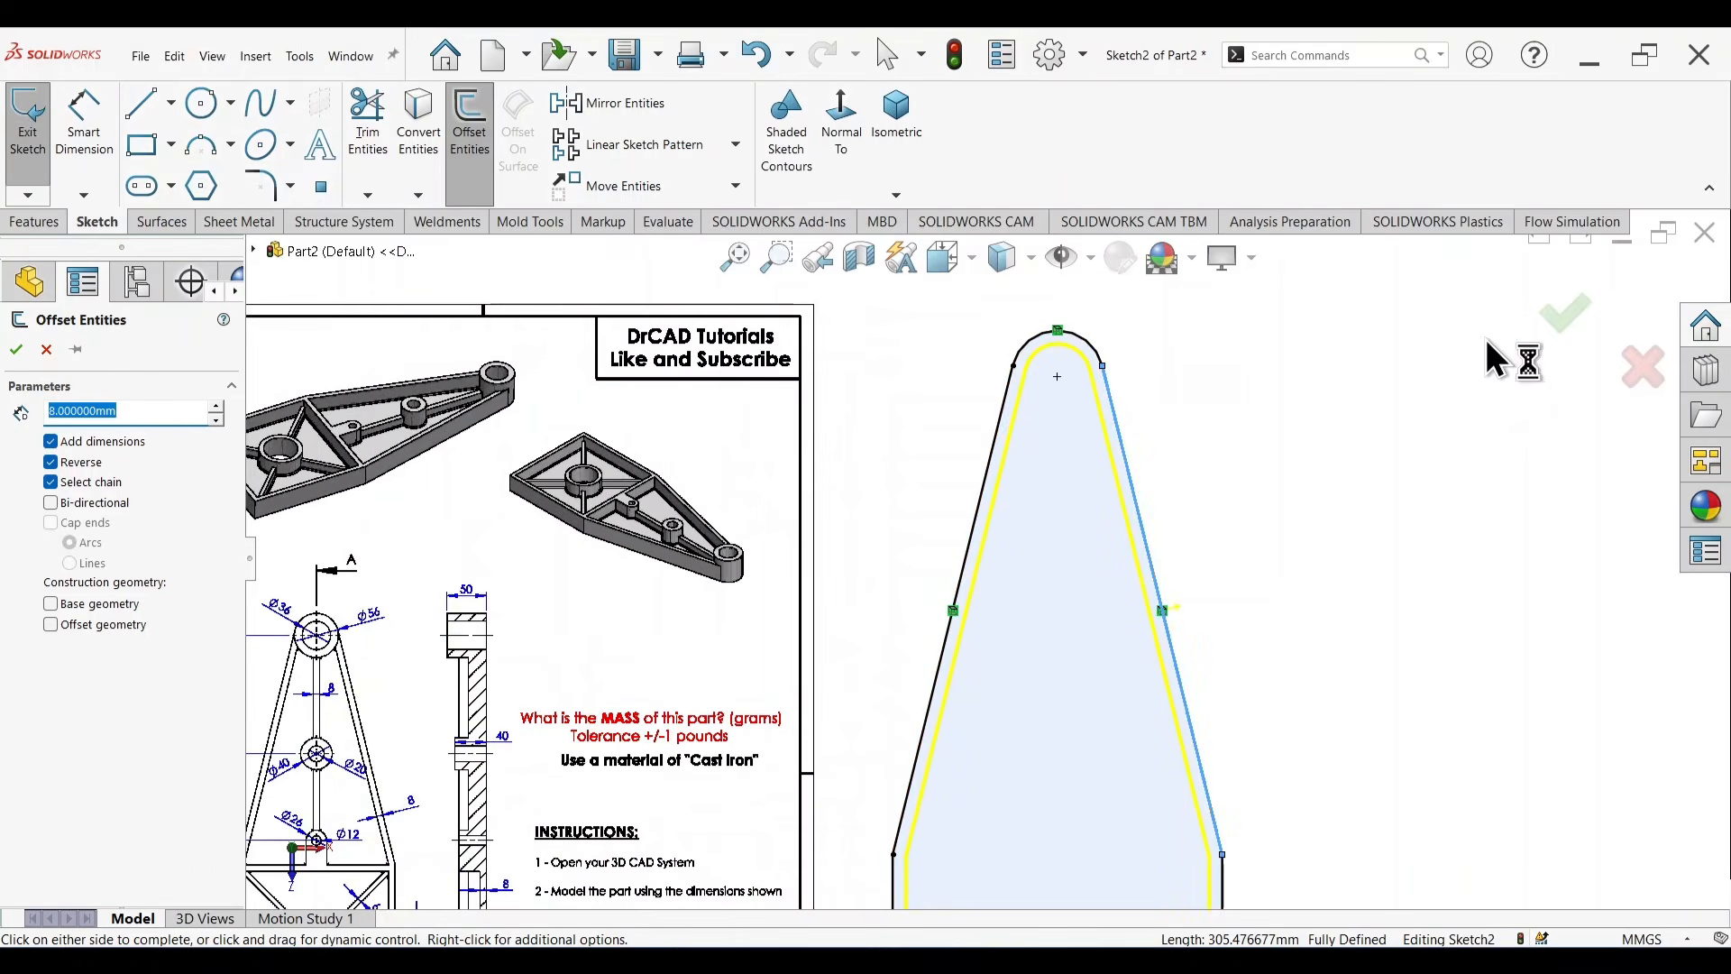
{"action": "left_click", "coordinate": [1564, 332]}
Trim away the converted outer arc at the plate's narrow rounded end with Power trim.
{"action": "scroll", "coordinate": [1100, 396], "scroll_direction": "down", "scroll_amount": 2}
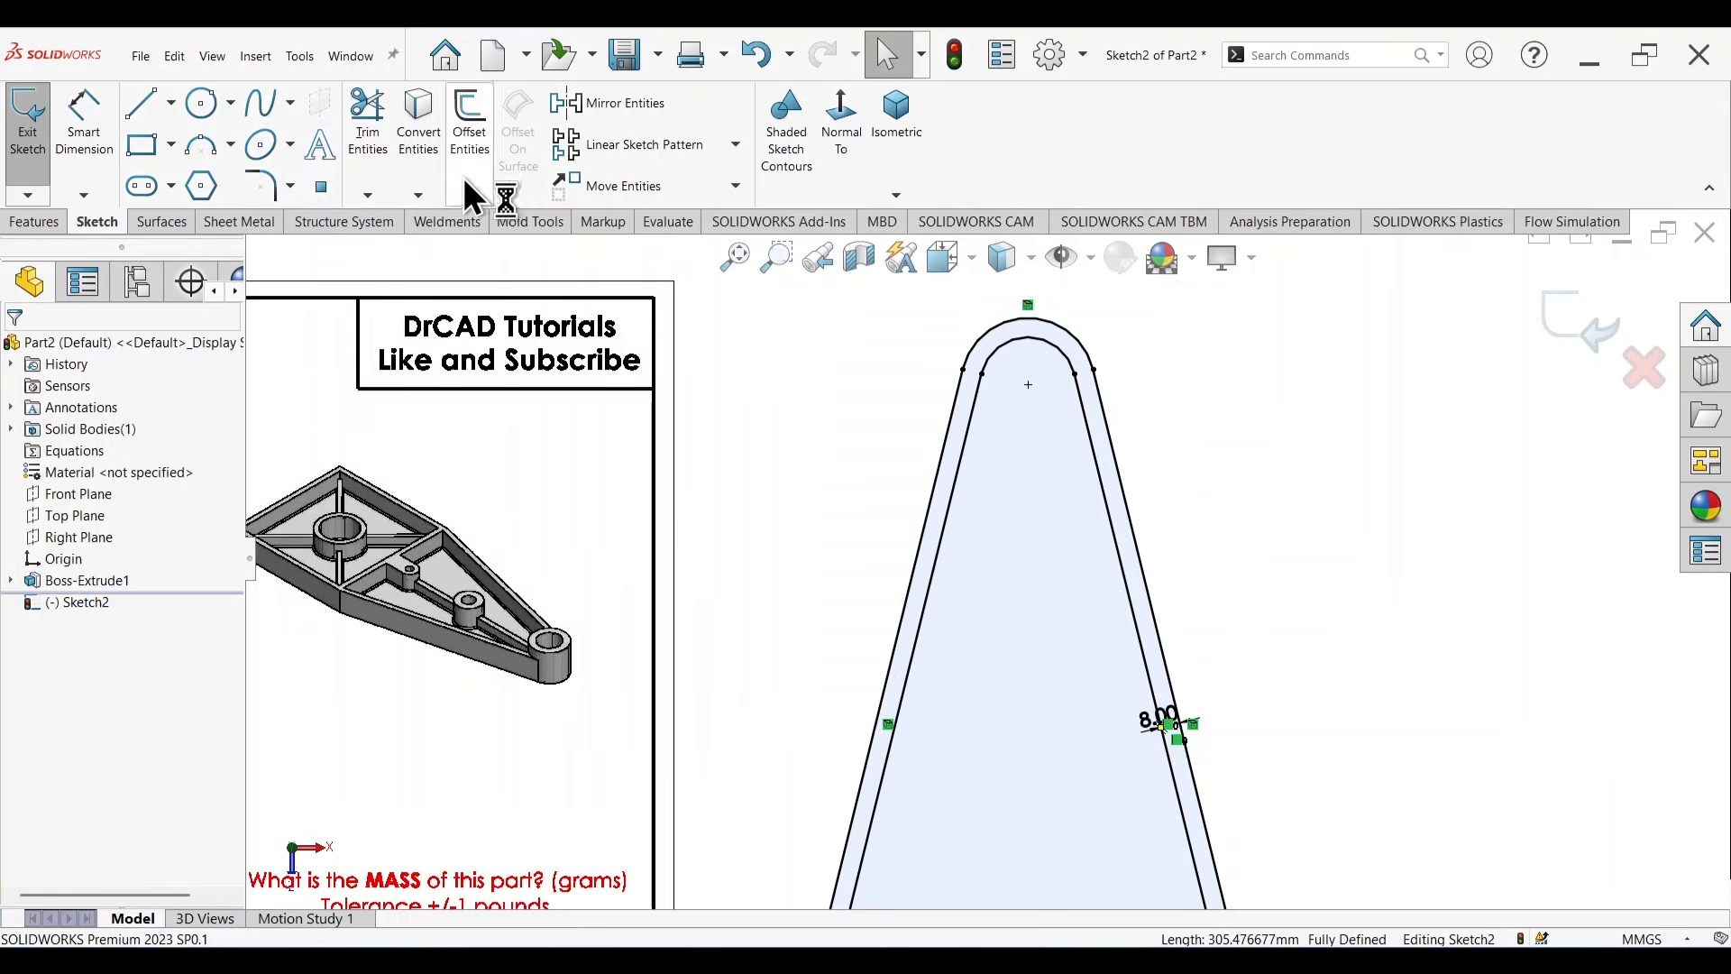
{"action": "left_click", "coordinate": [365, 126]}
{"action": "scroll", "coordinate": [1096, 342], "scroll_direction": "down", "scroll_amount": 2}
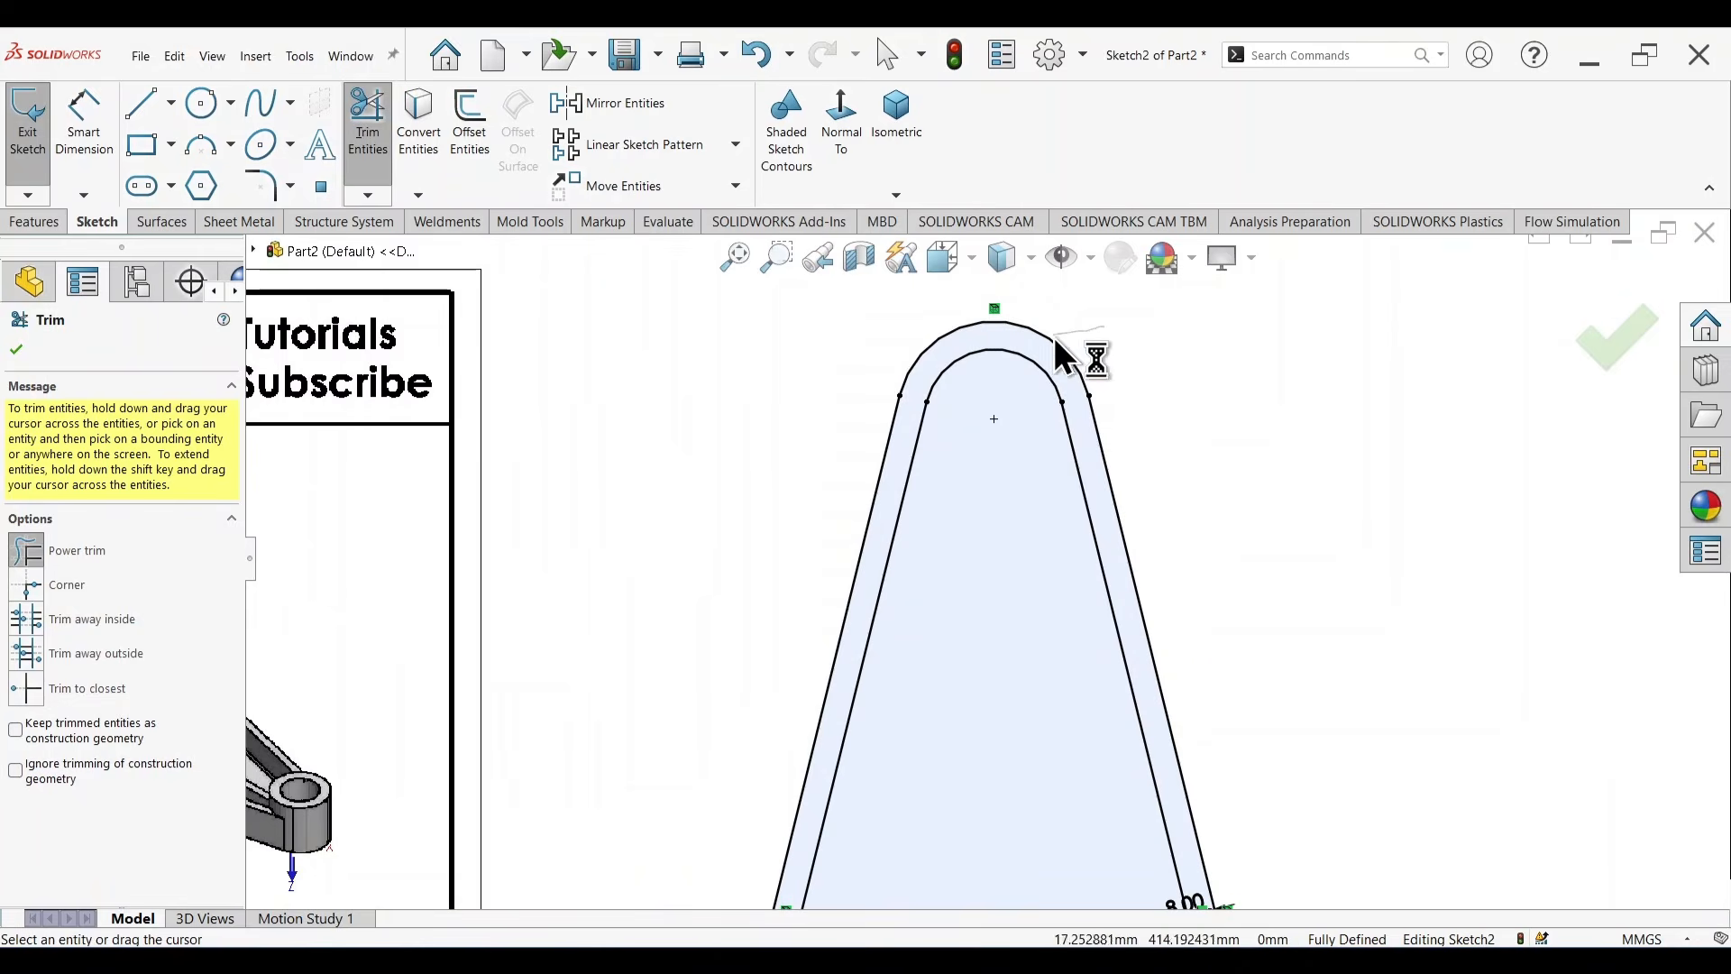
{"action": "left_click_drag", "start_coordinate": [1056, 340], "coordinate": [995, 337]}
{"action": "key", "text": "Escape"}
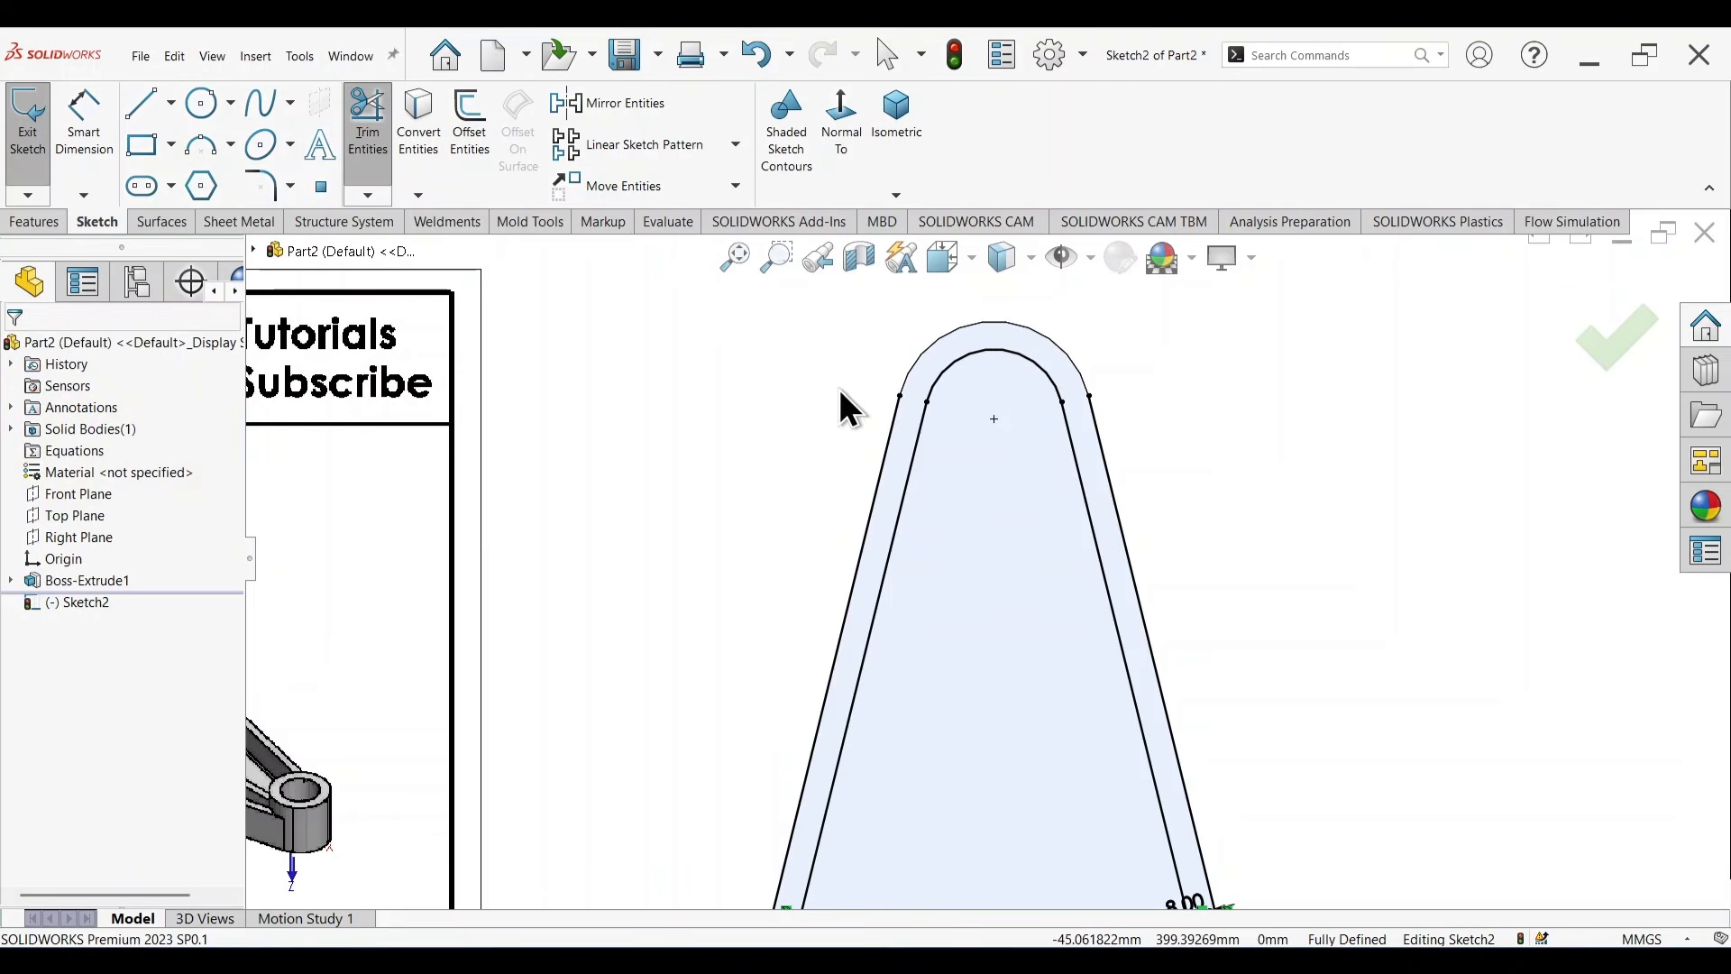
Draw a 28 mm radius circle centred on the narrow end's arc centre, matching the plate's rounded edge.
{"action": "left_click", "coordinate": [202, 108]}
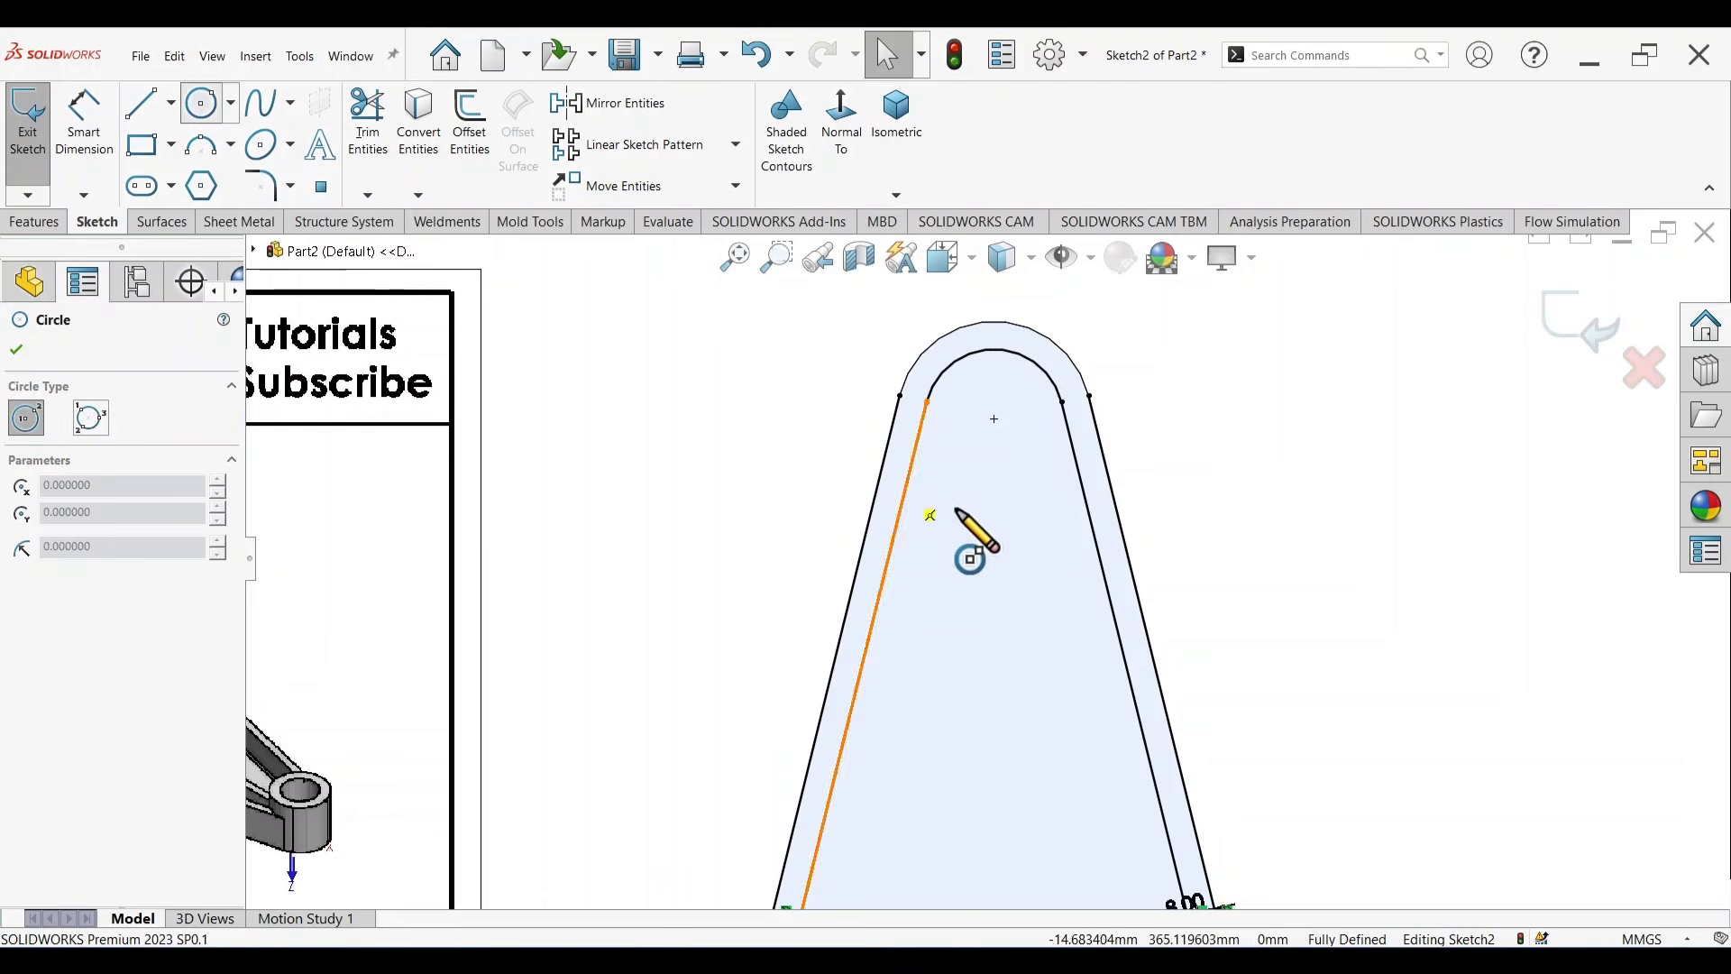
{"action": "left_click", "coordinate": [995, 418]}
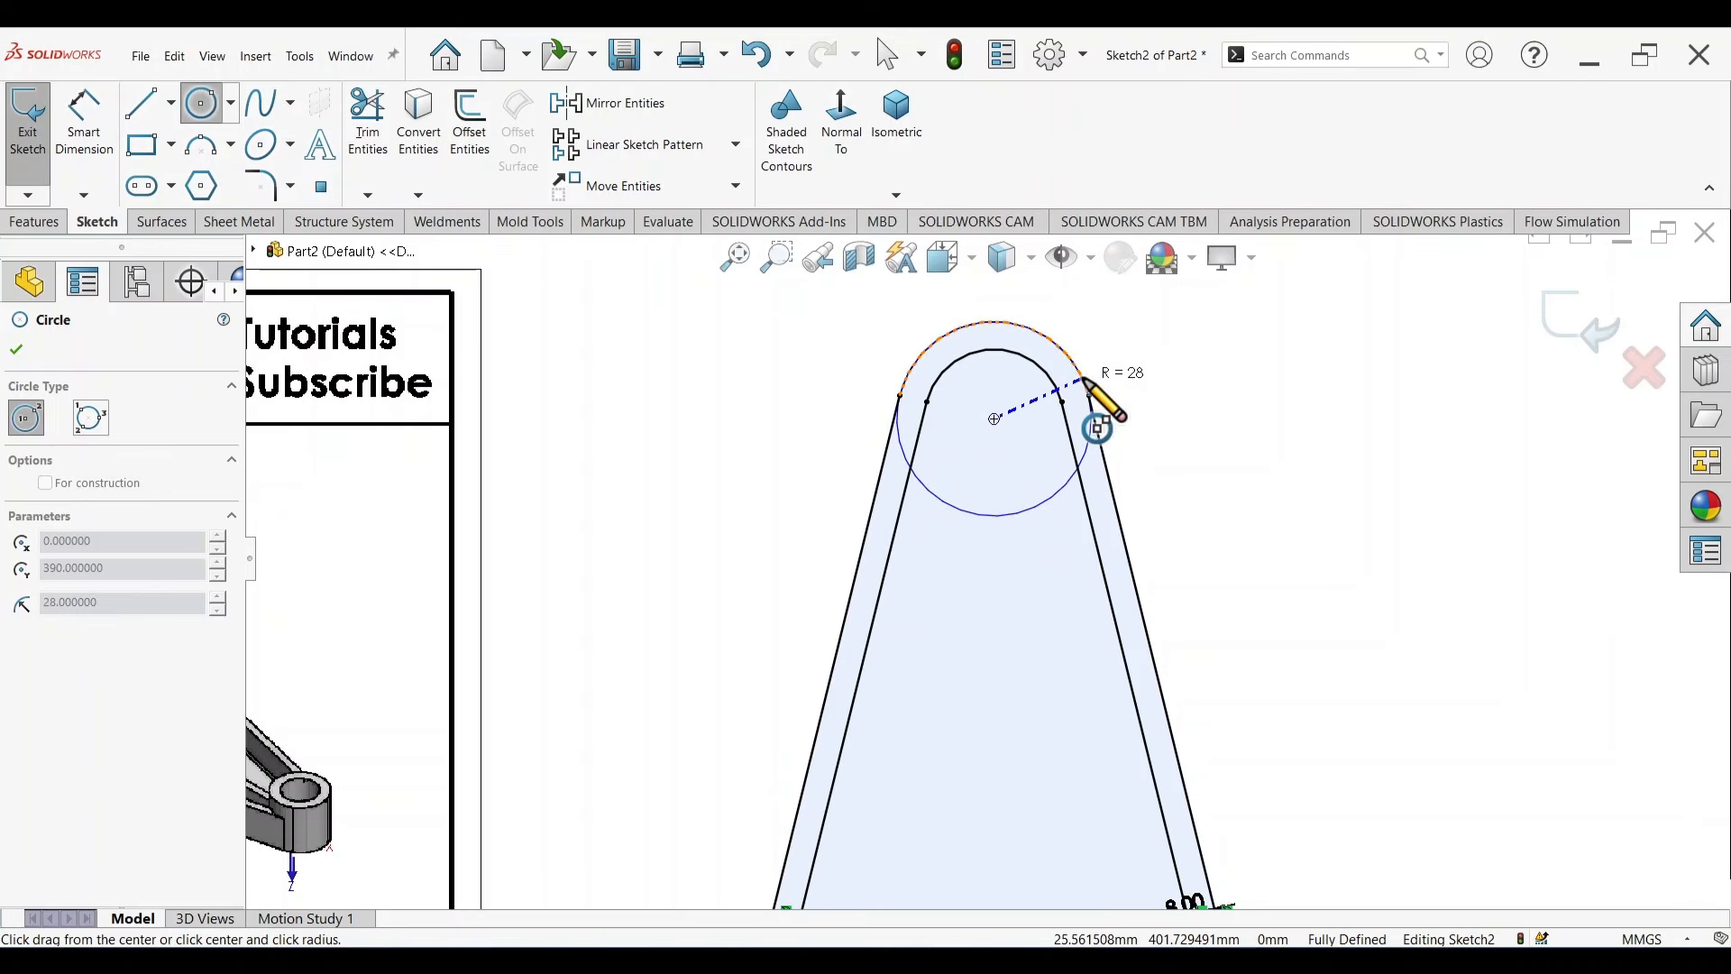
{"action": "left_click", "coordinate": [1097, 428]}
{"action": "key", "text": "Escape"}
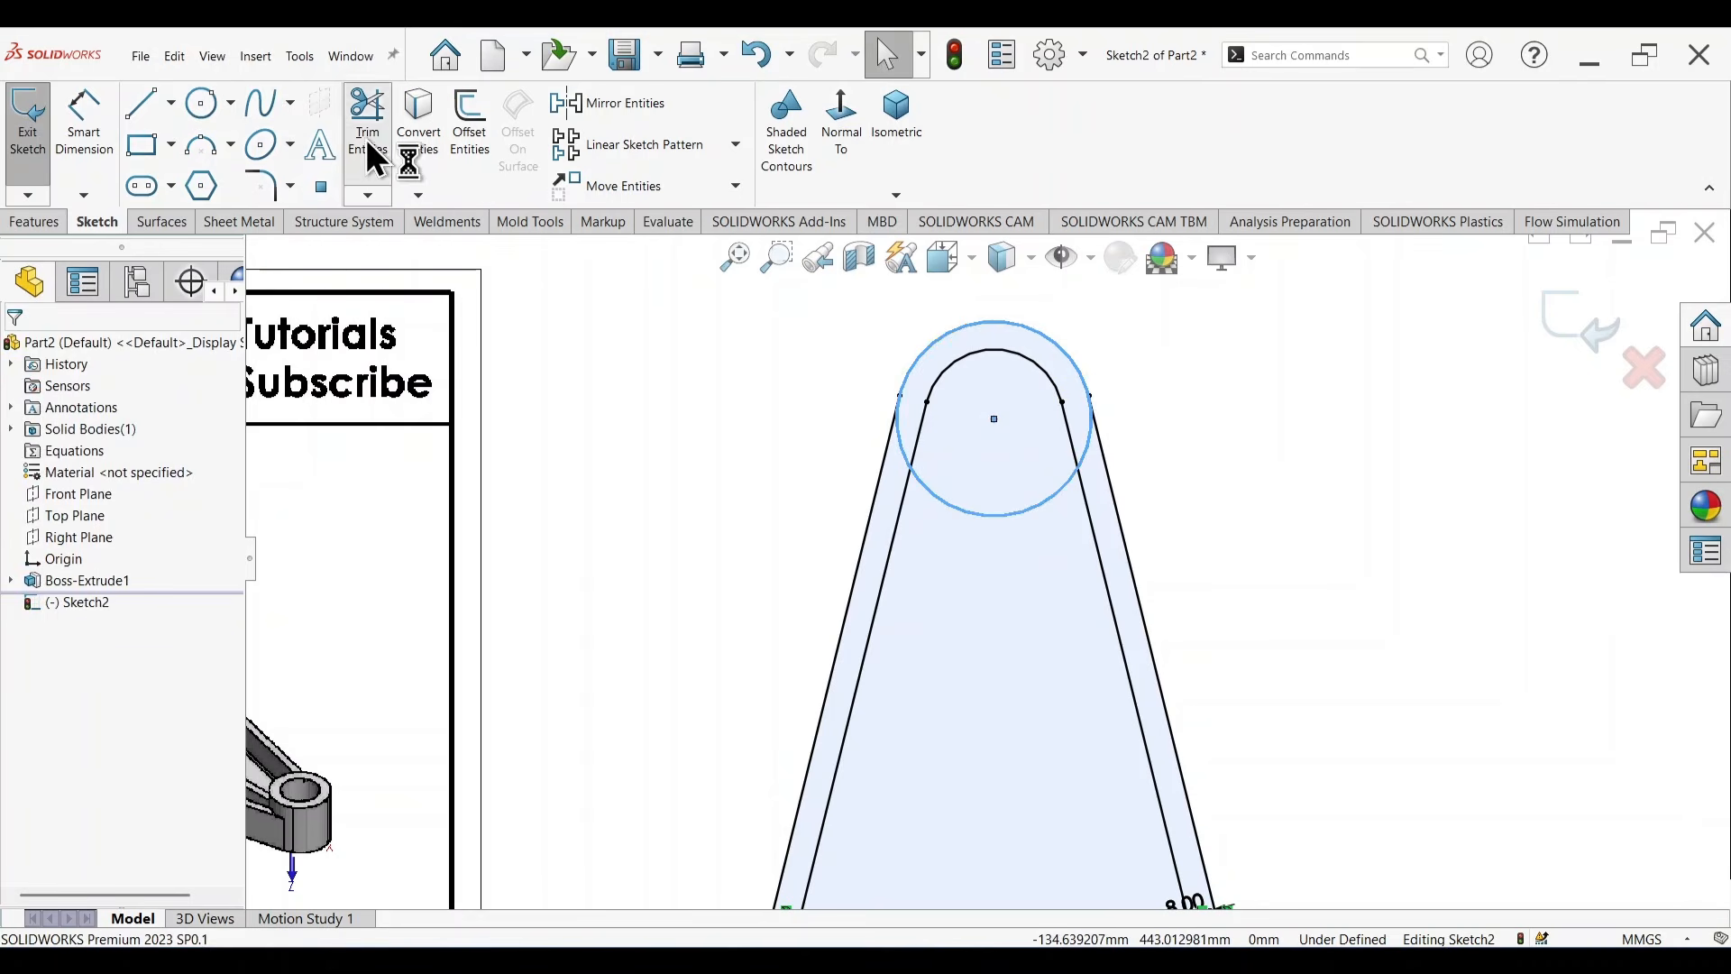
Trim away the inner offset arc and the offset line ends that lie inside the end circle.
{"action": "left_click", "coordinate": [367, 122]}
{"action": "scroll", "coordinate": [1071, 447], "scroll_direction": "down", "scroll_amount": 3}
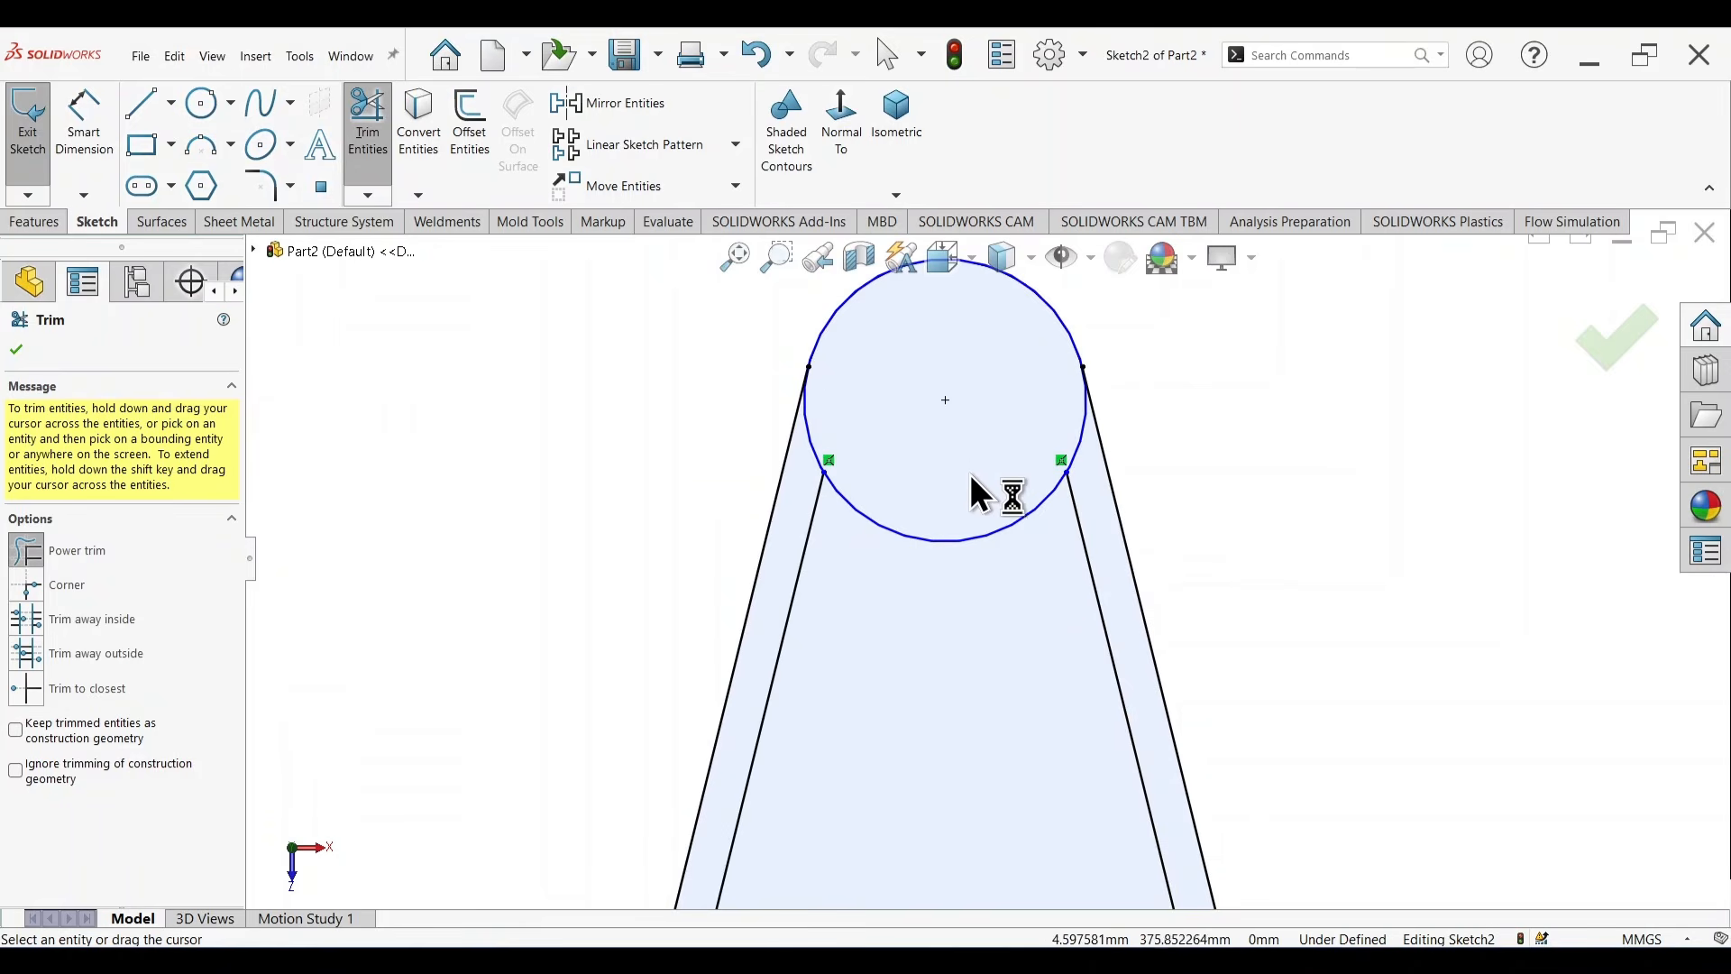
{"action": "scroll", "coordinate": [972, 478], "scroll_direction": "up", "scroll_amount": 4}
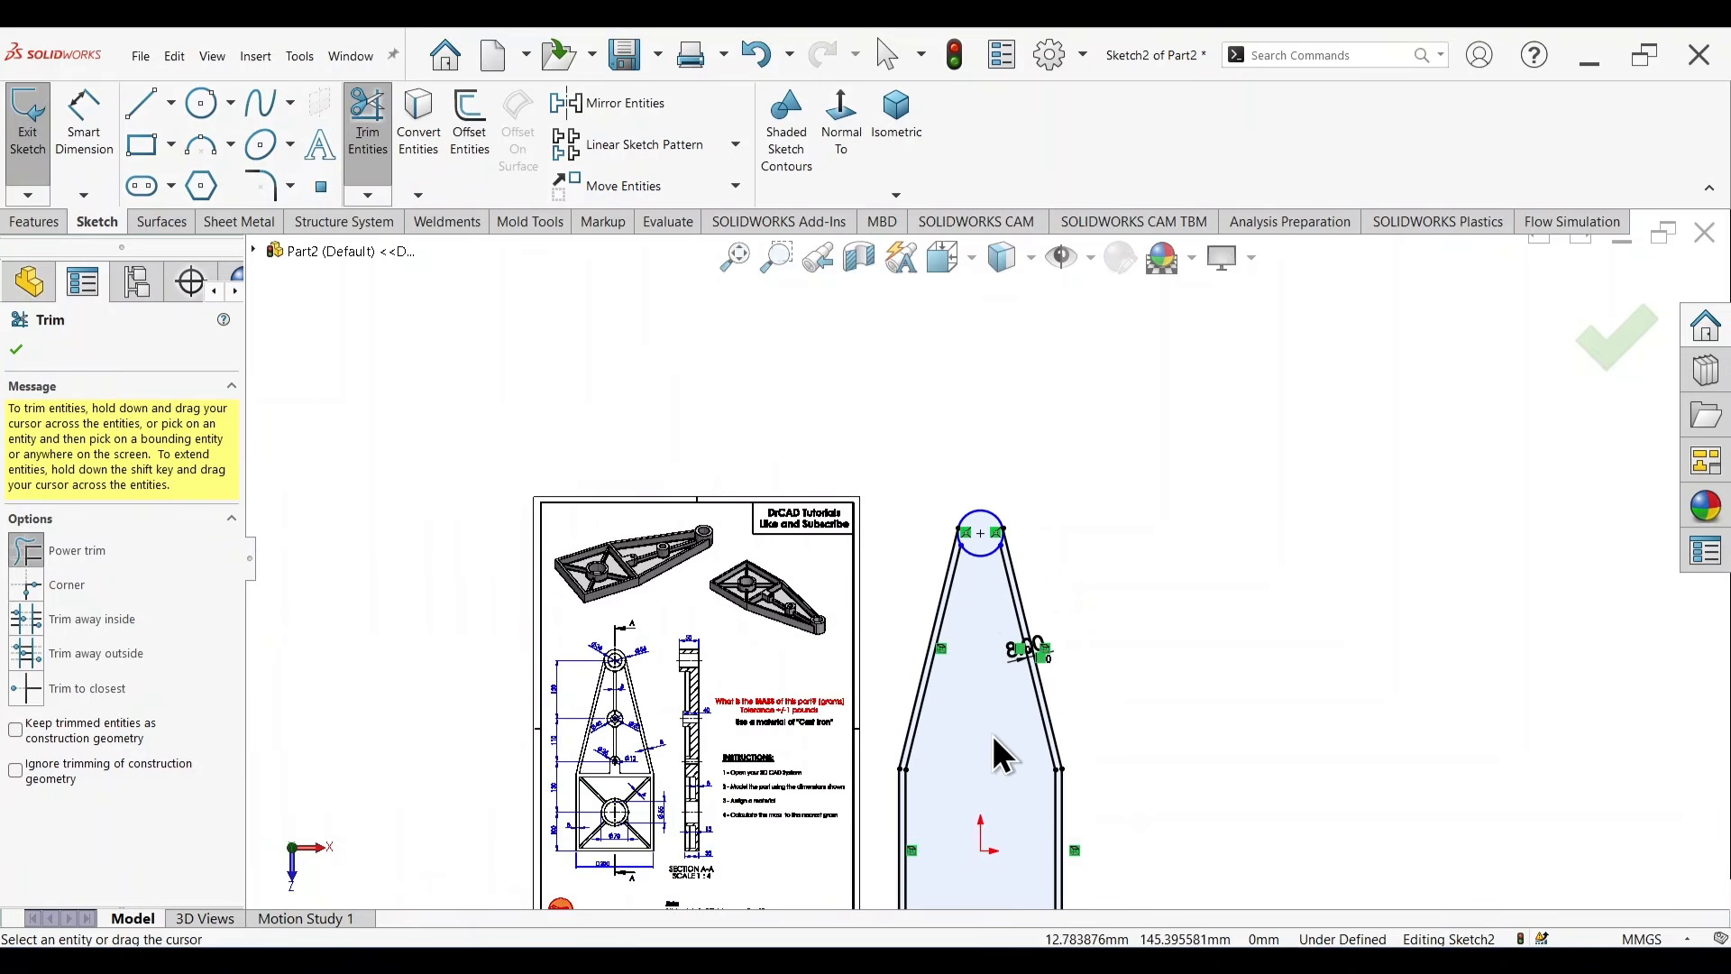
Finish trimming, start an Extruded Cut from the sketch, and select the inner pocket region as its contour.
{"action": "scroll", "coordinate": [958, 566], "scroll_direction": "down", "scroll_amount": 2}
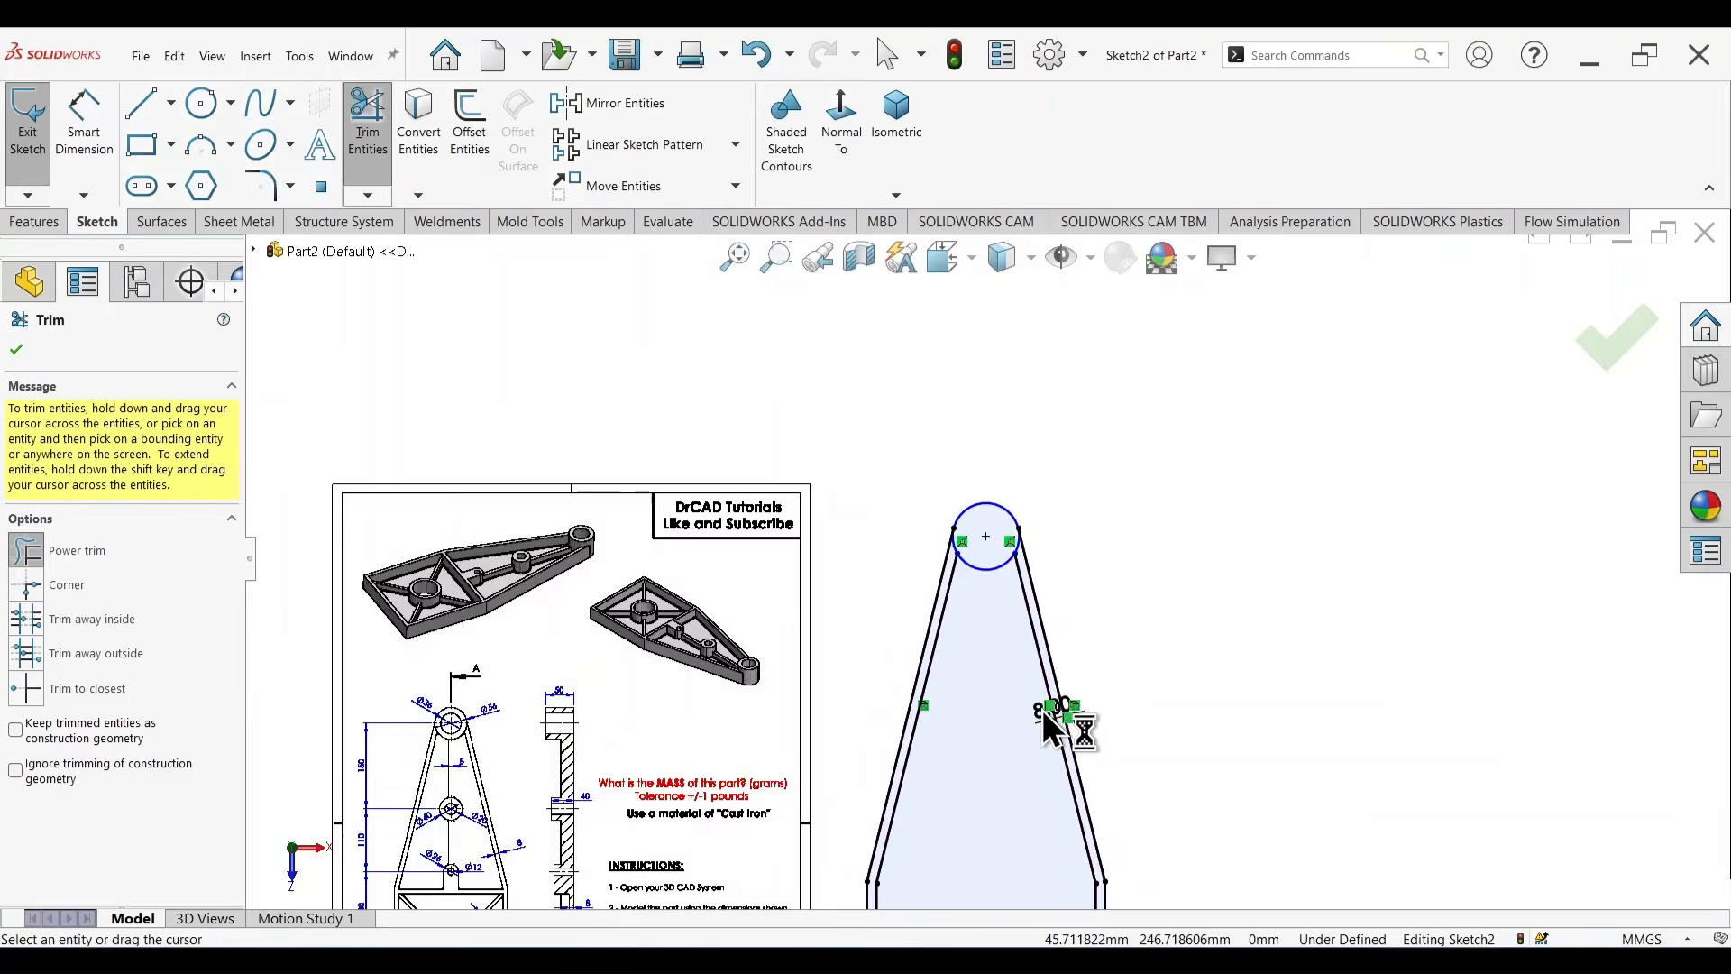
{"action": "scroll", "coordinate": [1041, 709], "scroll_direction": "up", "scroll_amount": 2}
{"action": "key", "text": "Escape"}
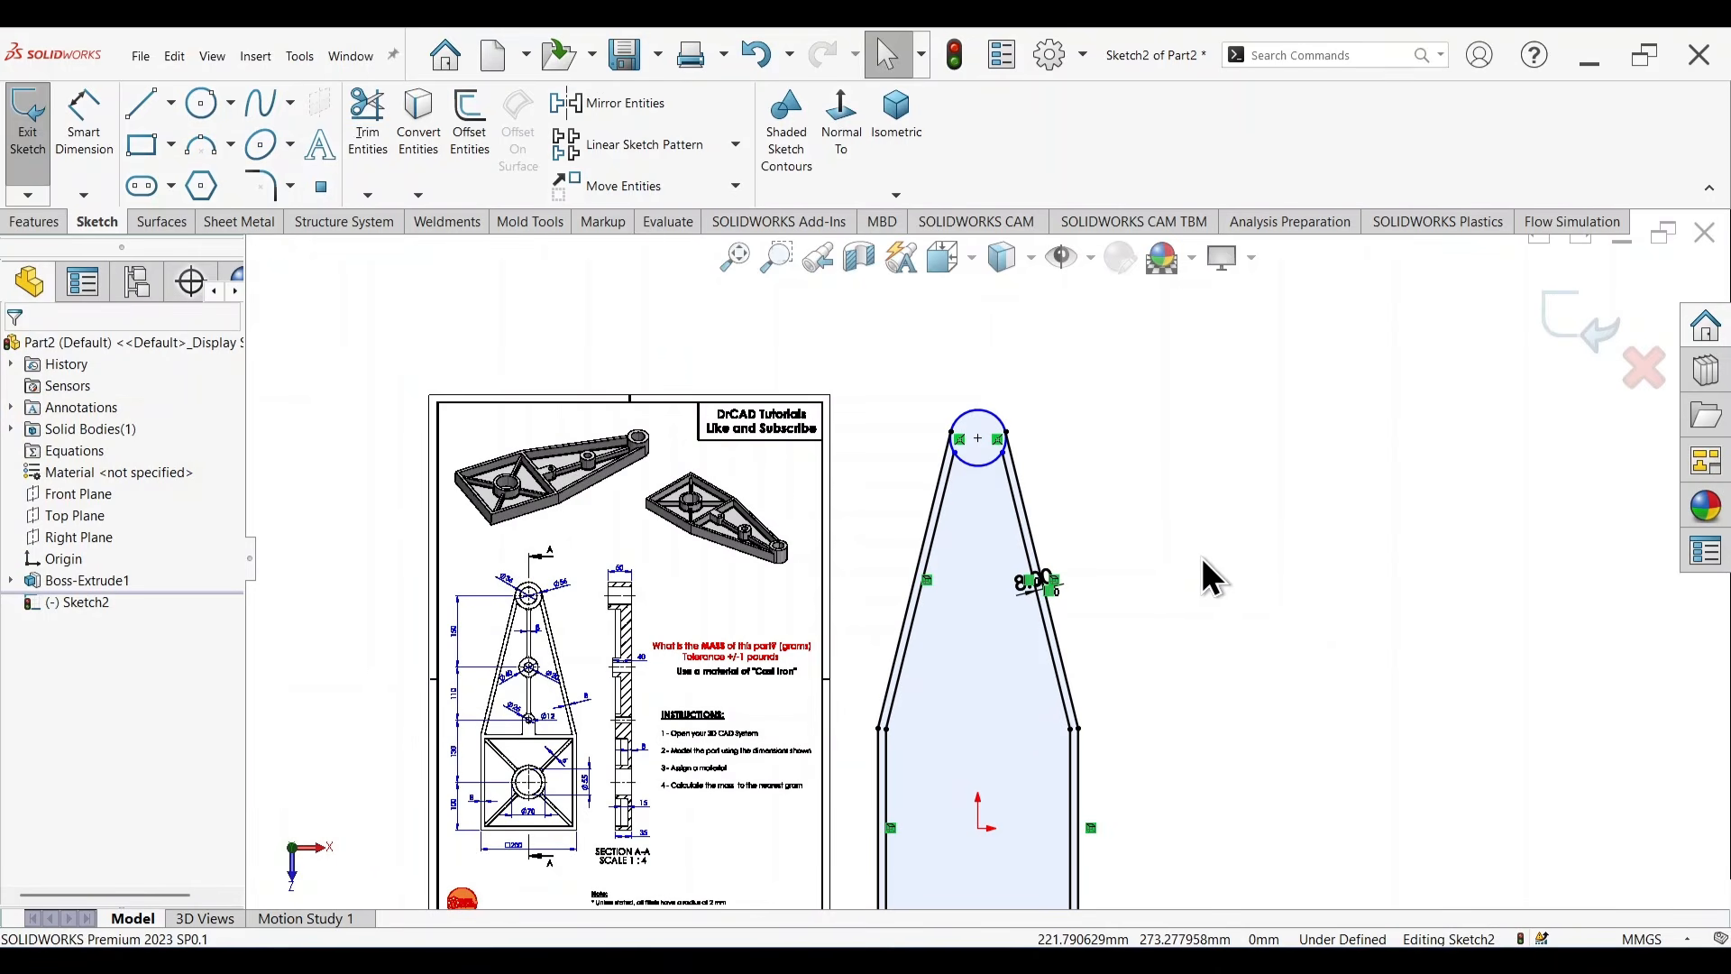
{"action": "key", "text": "s"}
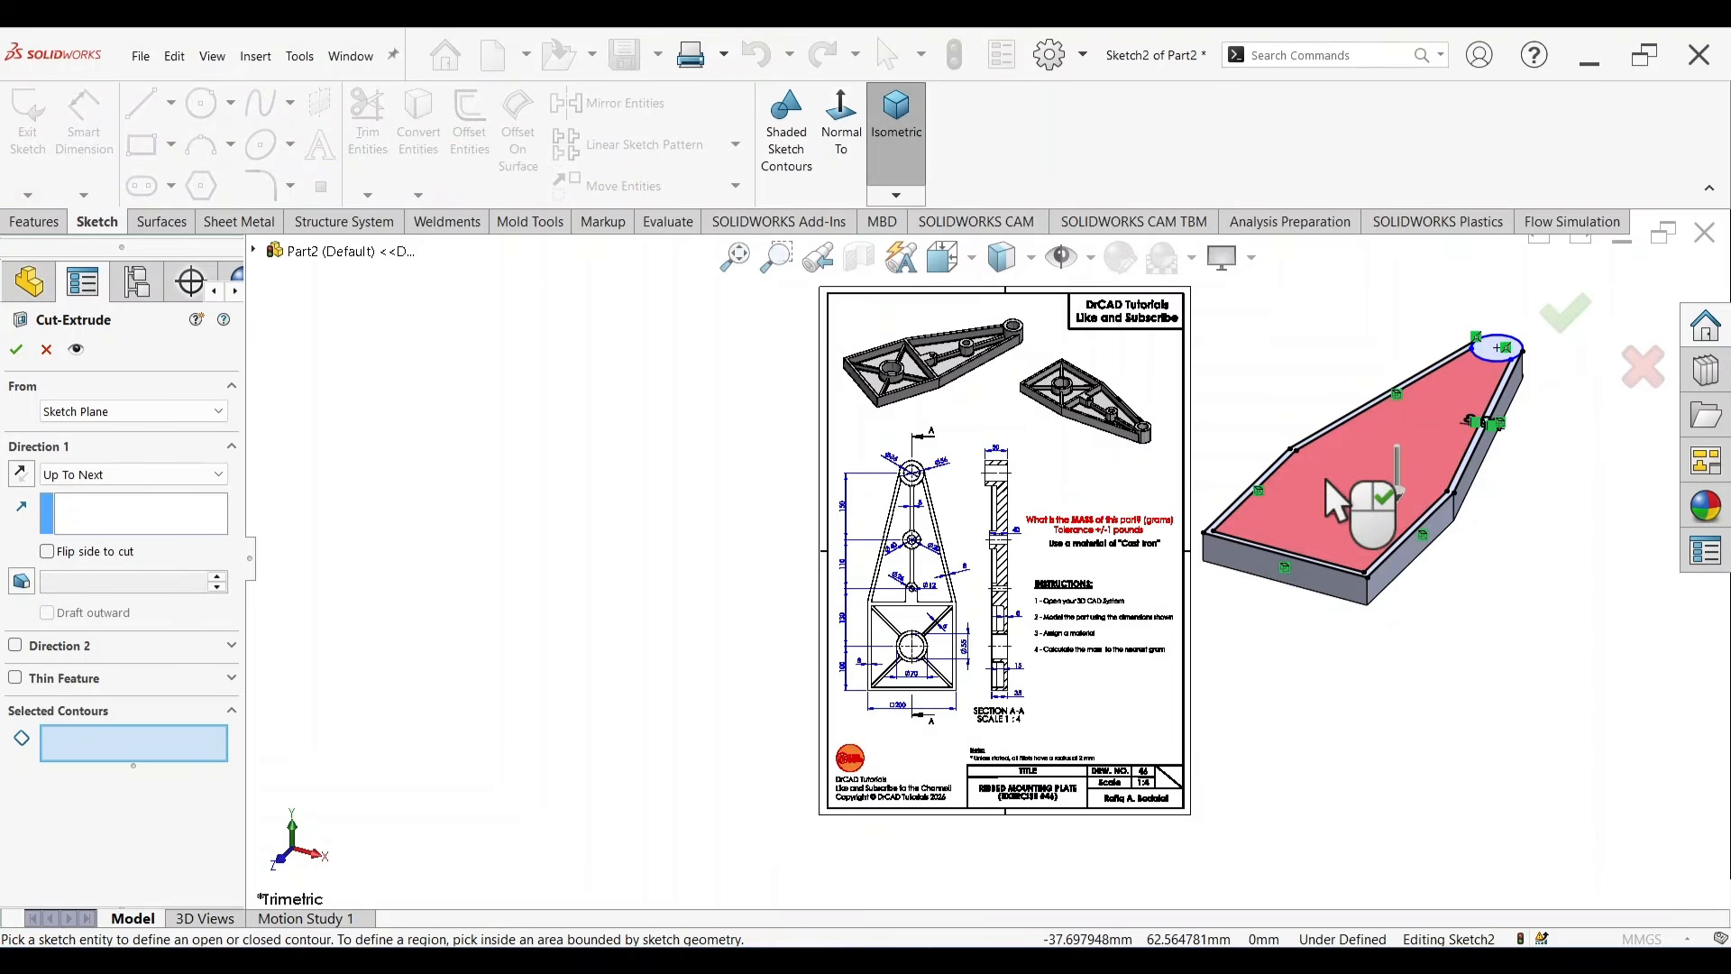
{"action": "left_click", "coordinate": [1321, 505]}
Examine the drawing's section A-A for the overall plate thickness and the pocket floor thickness.
{"action": "scroll", "coordinate": [1060, 726], "scroll_direction": "down", "scroll_amount": 1}
{"action": "scroll", "coordinate": [988, 685], "scroll_direction": "down", "scroll_amount": 2}
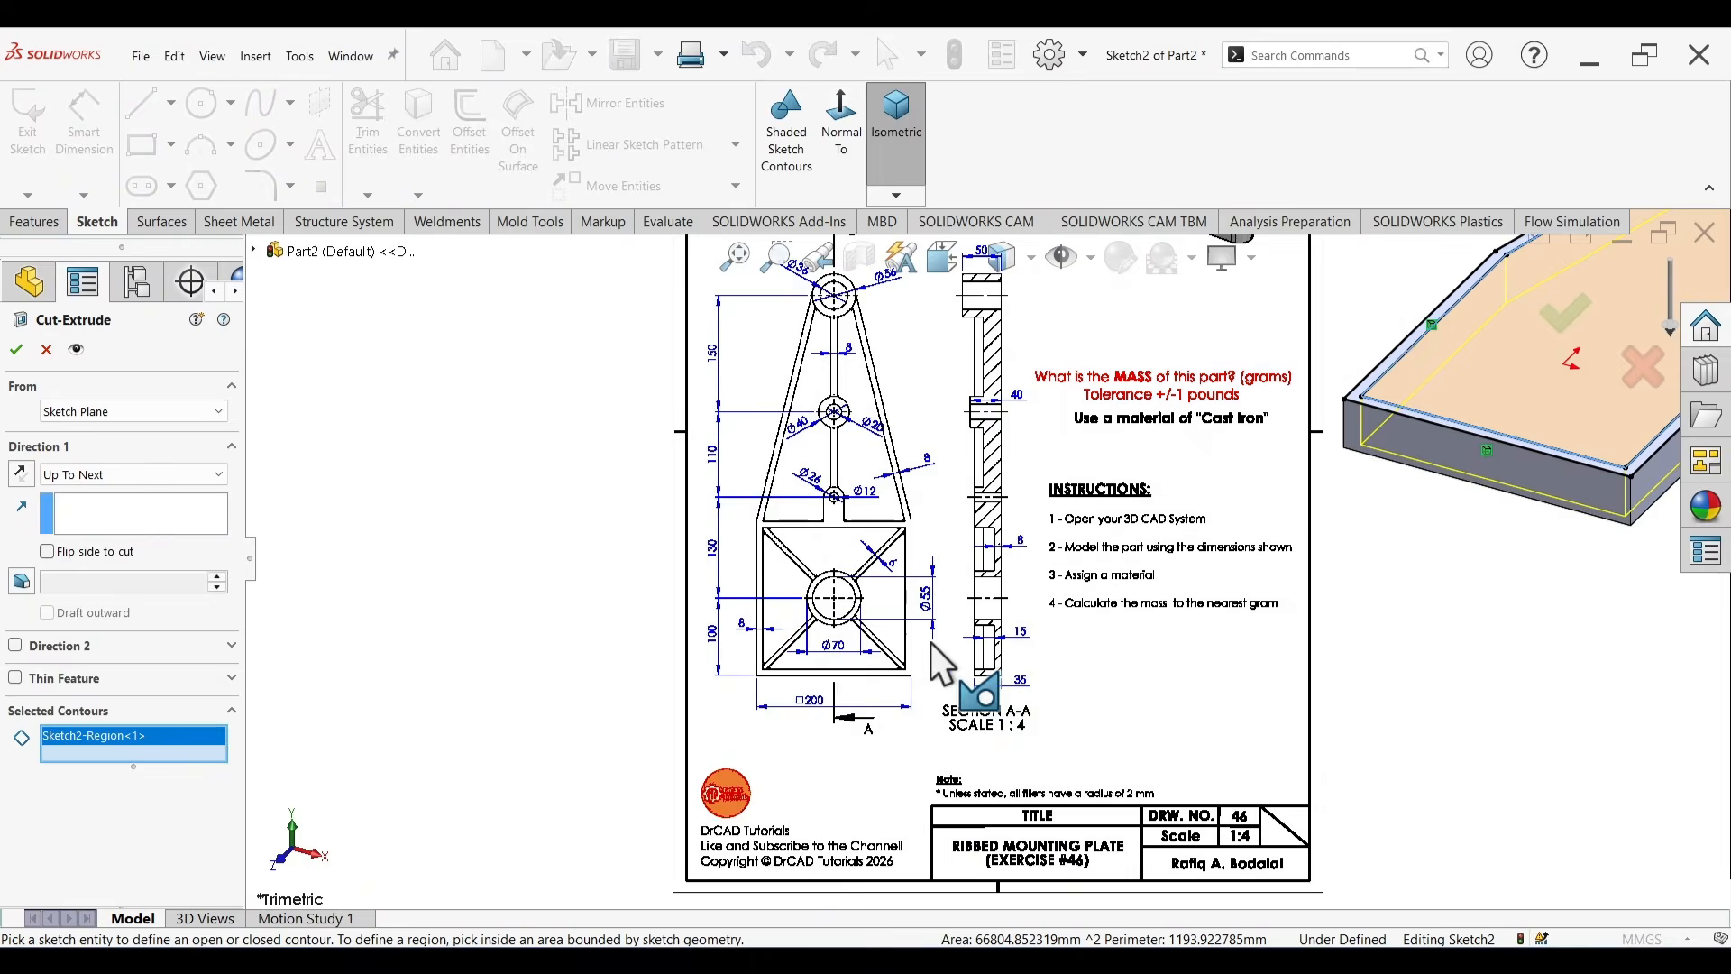
{"action": "scroll", "coordinate": [1082, 650], "scroll_direction": "up", "scroll_amount": 1}
{"action": "scroll", "coordinate": [1068, 658], "scroll_direction": "down", "scroll_amount": 2}
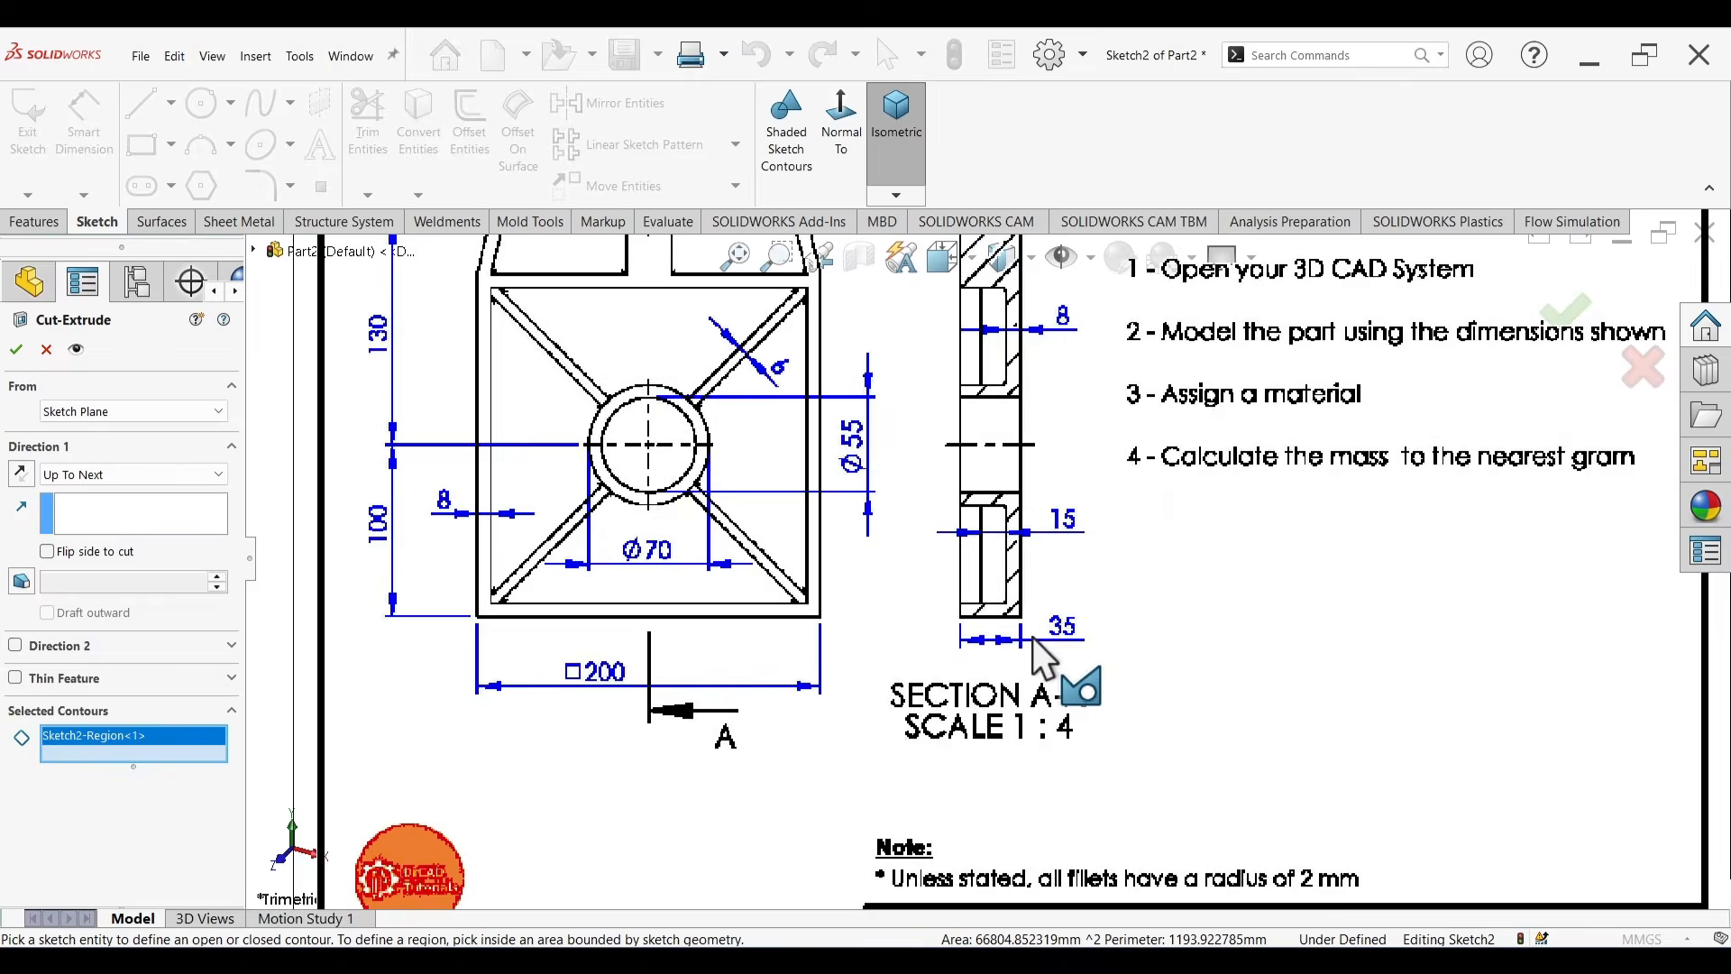
{"action": "scroll", "coordinate": [1035, 541], "scroll_direction": "up", "scroll_amount": 4}
{"action": "scroll", "coordinate": [1021, 433], "scroll_direction": "down", "scroll_amount": 1}
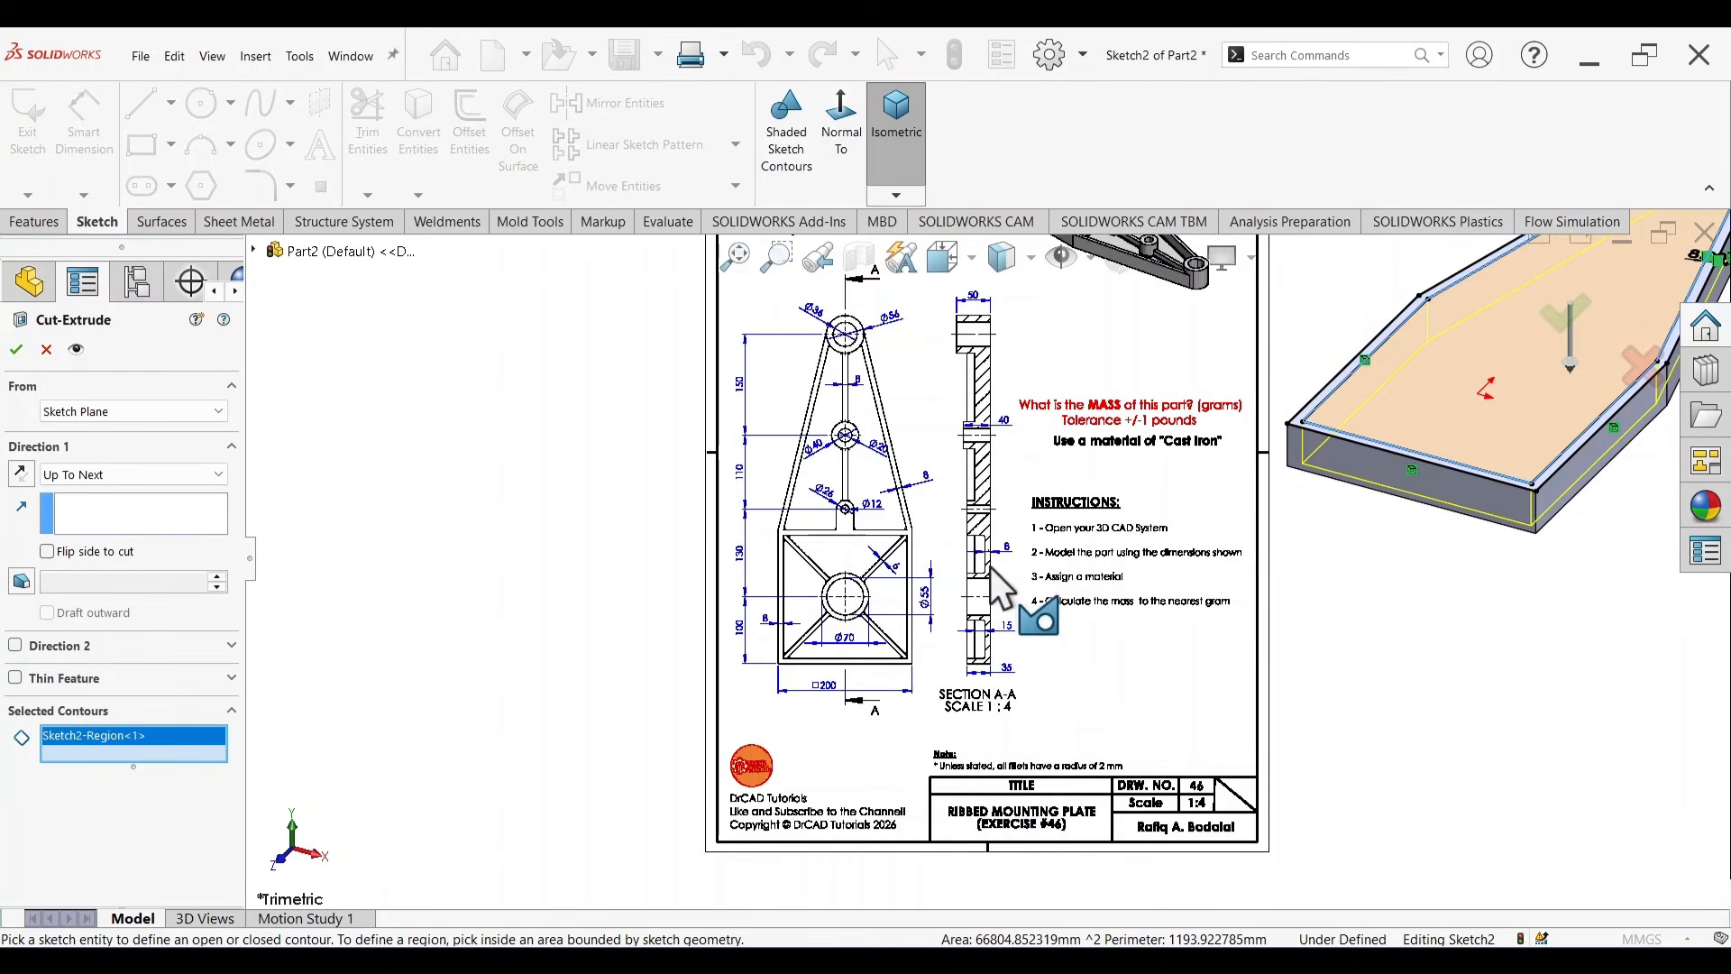
{"action": "scroll", "coordinate": [978, 662], "scroll_direction": "down", "scroll_amount": 2}
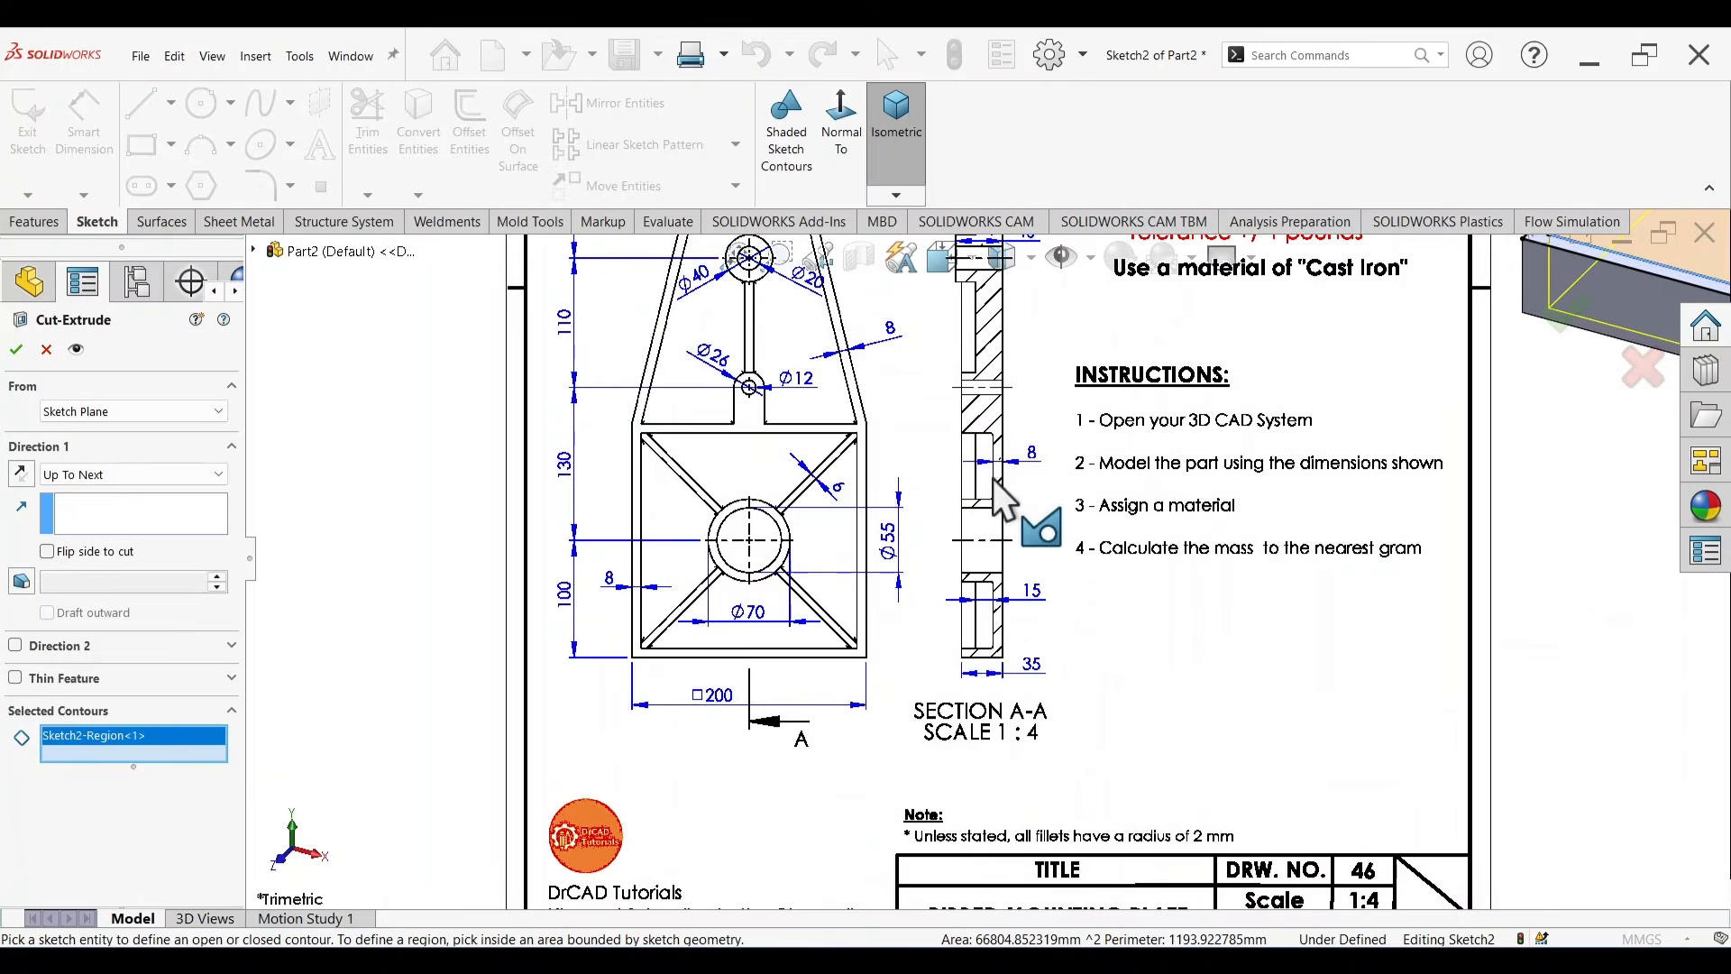
{"action": "scroll", "coordinate": [1000, 499], "scroll_direction": "down", "scroll_amount": 2}
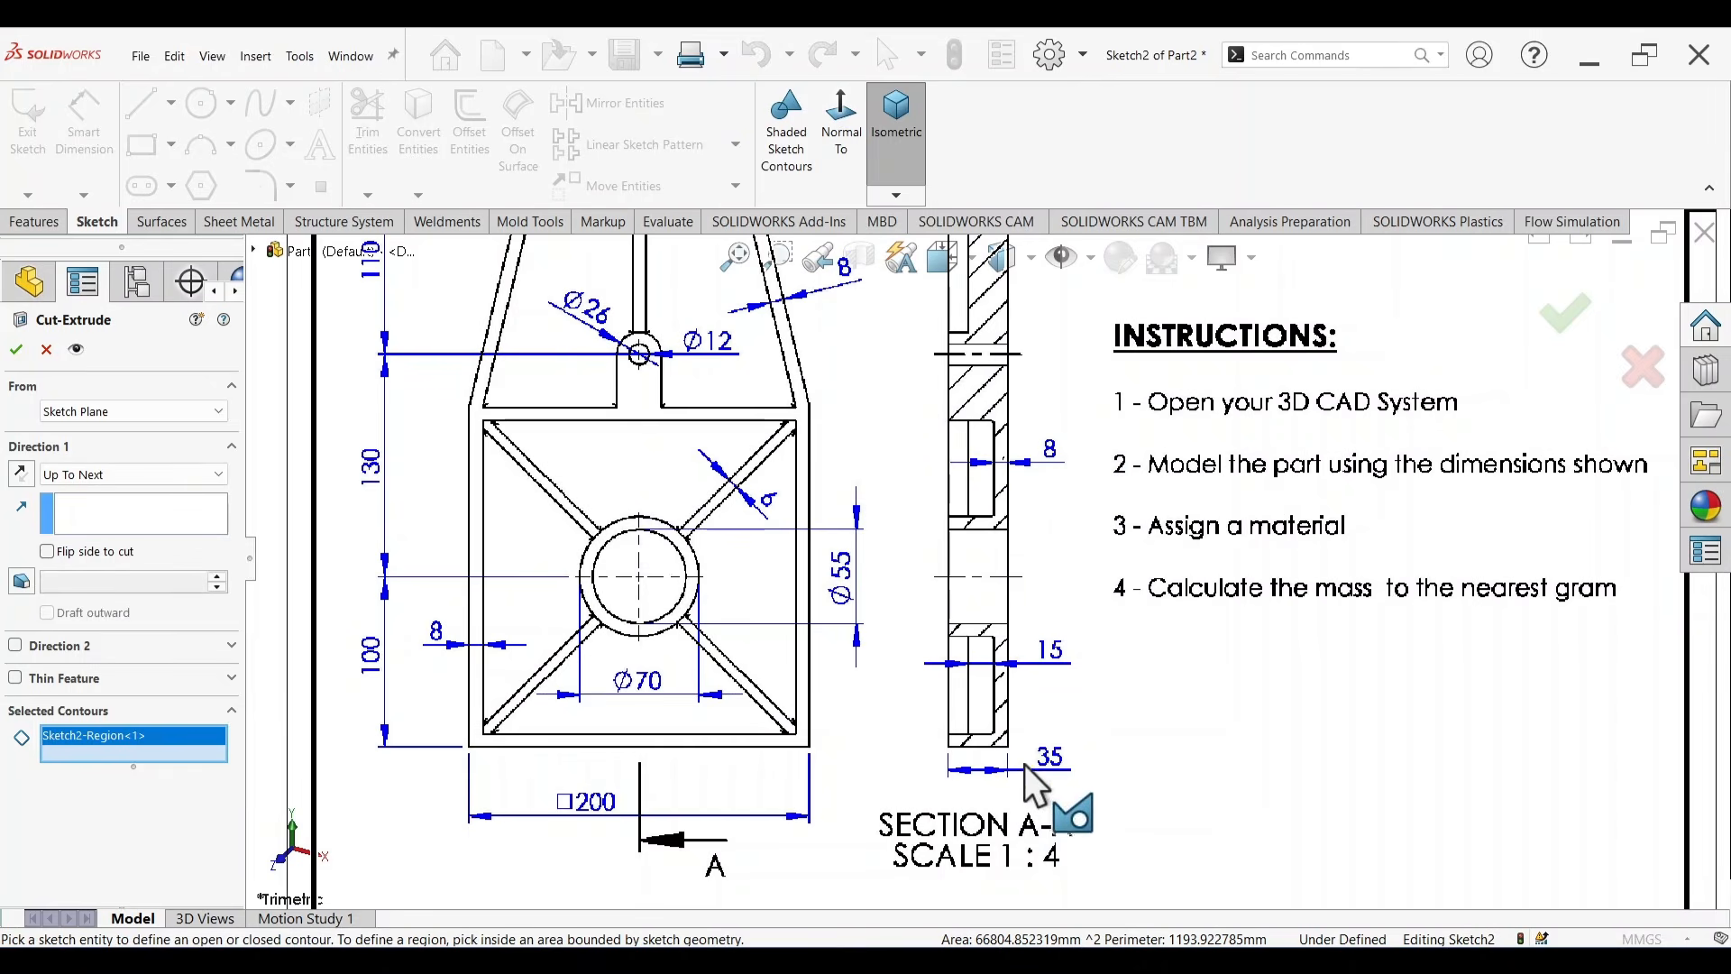
{"action": "scroll", "coordinate": [1294, 594], "scroll_direction": "up", "scroll_amount": 4}
{"action": "scroll", "coordinate": [1343, 456], "scroll_direction": "up", "scroll_amount": 2}
{"action": "scroll", "coordinate": [1353, 434], "scroll_direction": "down", "scroll_amount": 1}
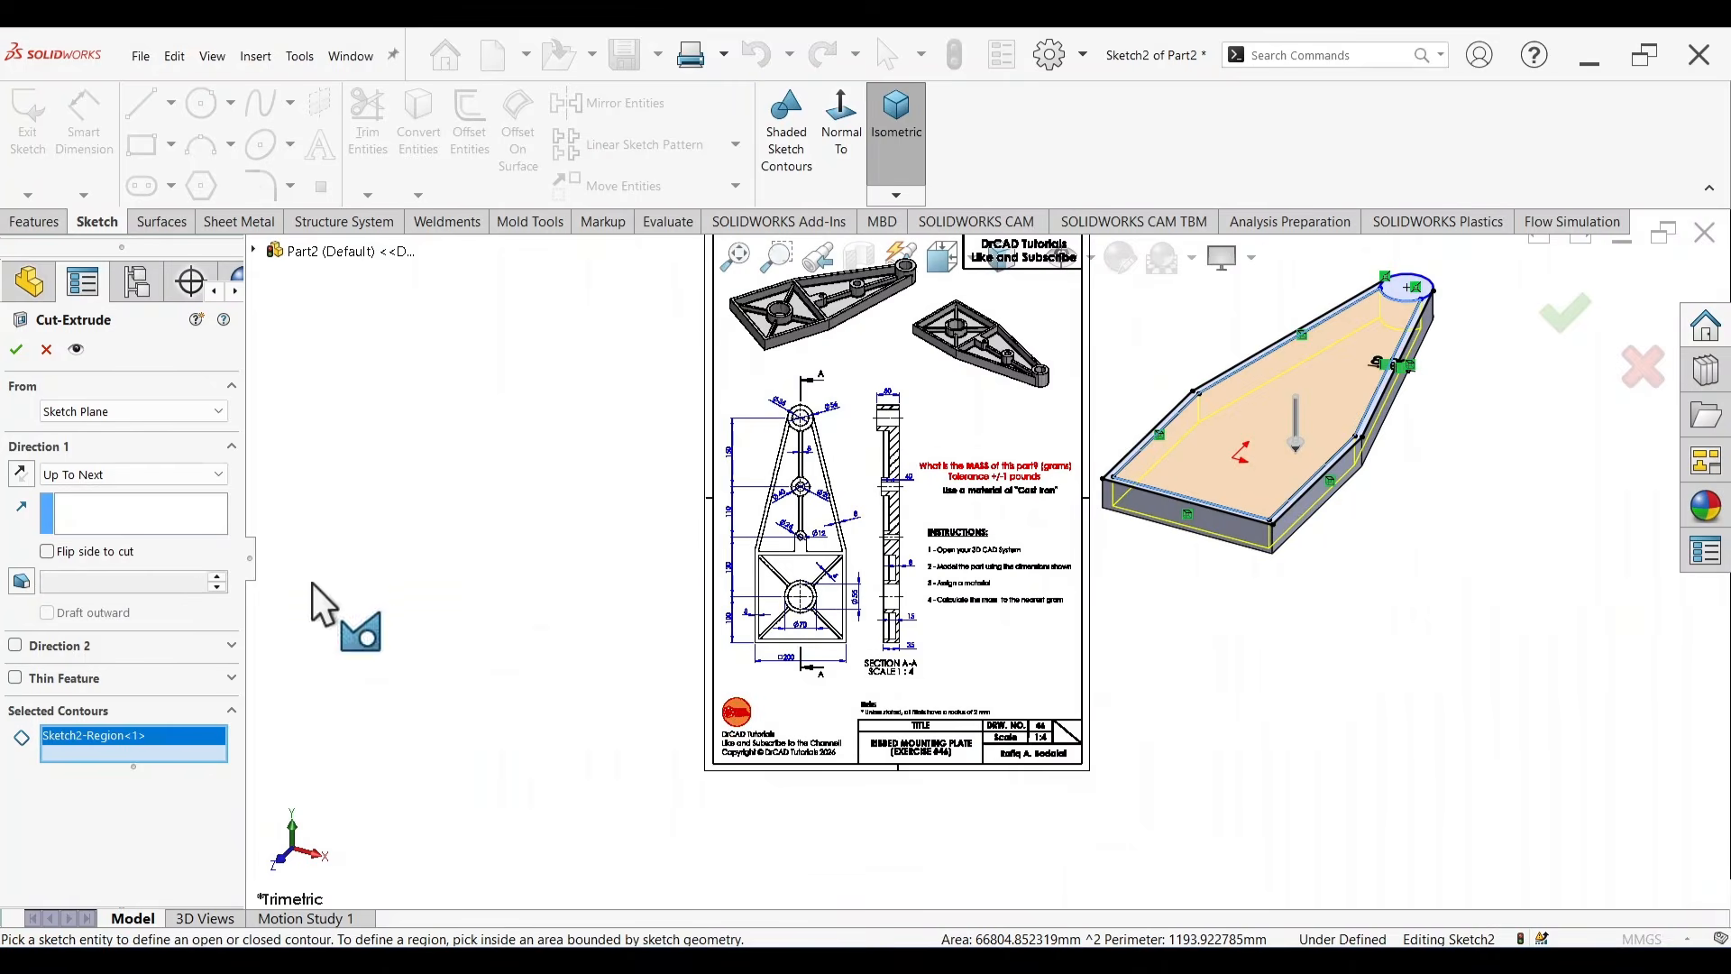
Make the pocket cut Blind with a depth of 35-8 mm and complete it.
{"action": "right_click", "coordinate": [1361, 669]}
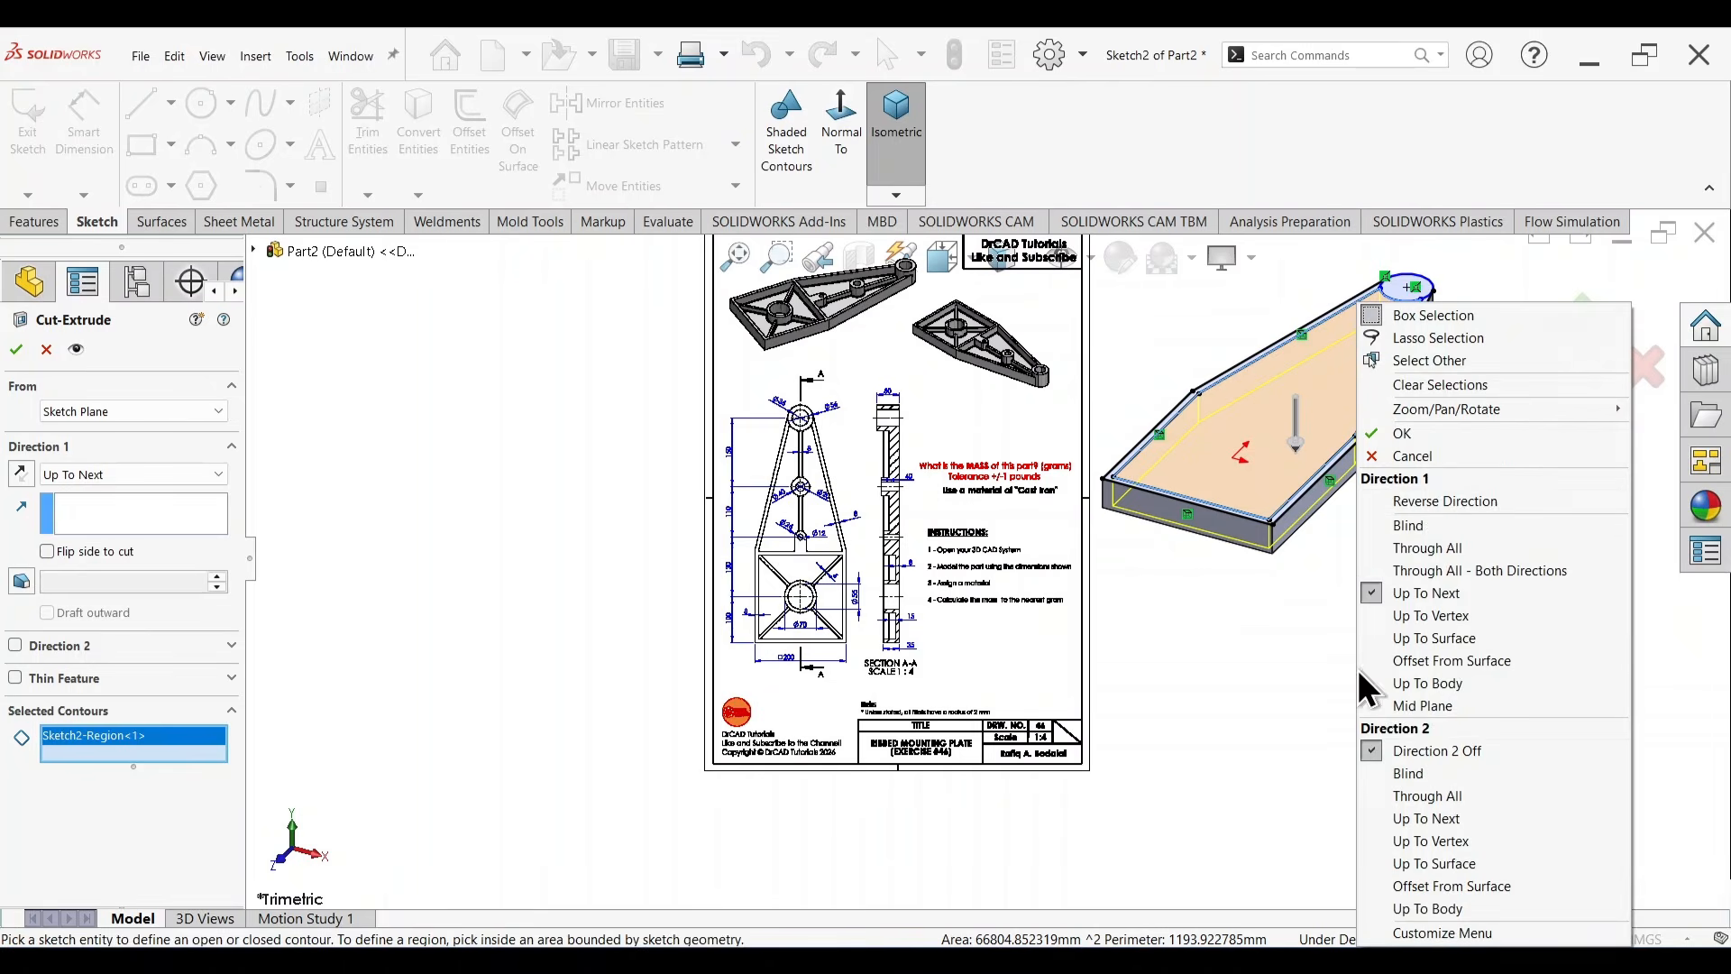
{"action": "left_click", "coordinate": [1424, 524]}
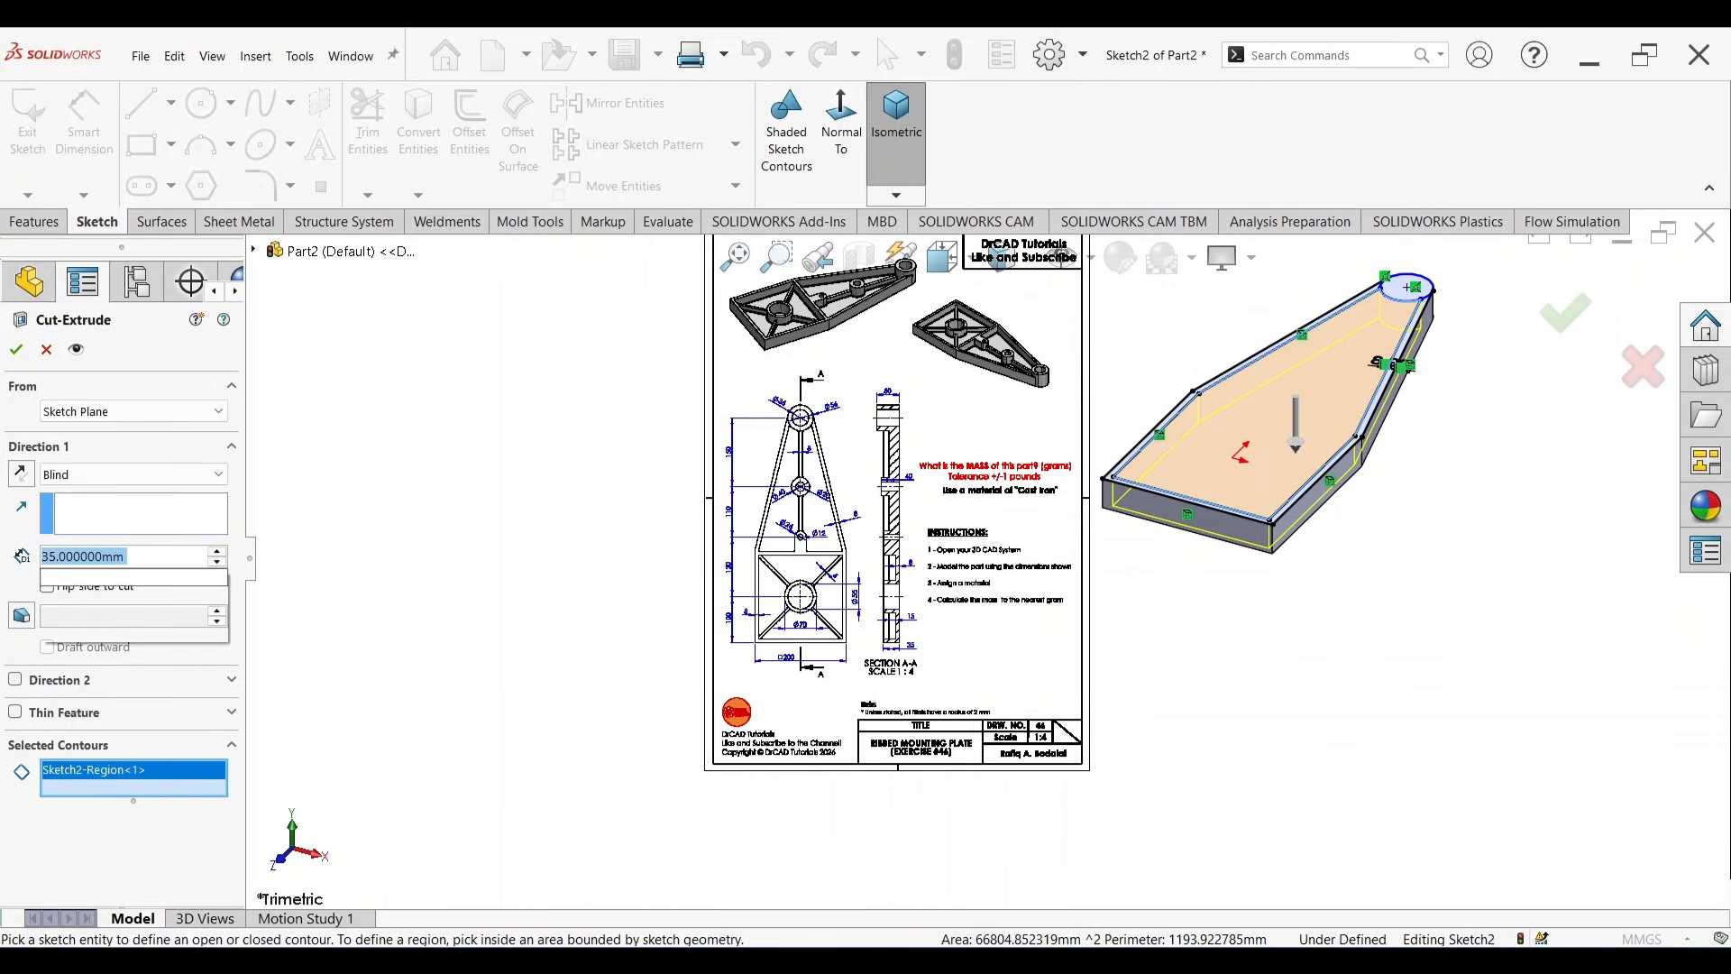
{"action": "type", "text": "35-8"}
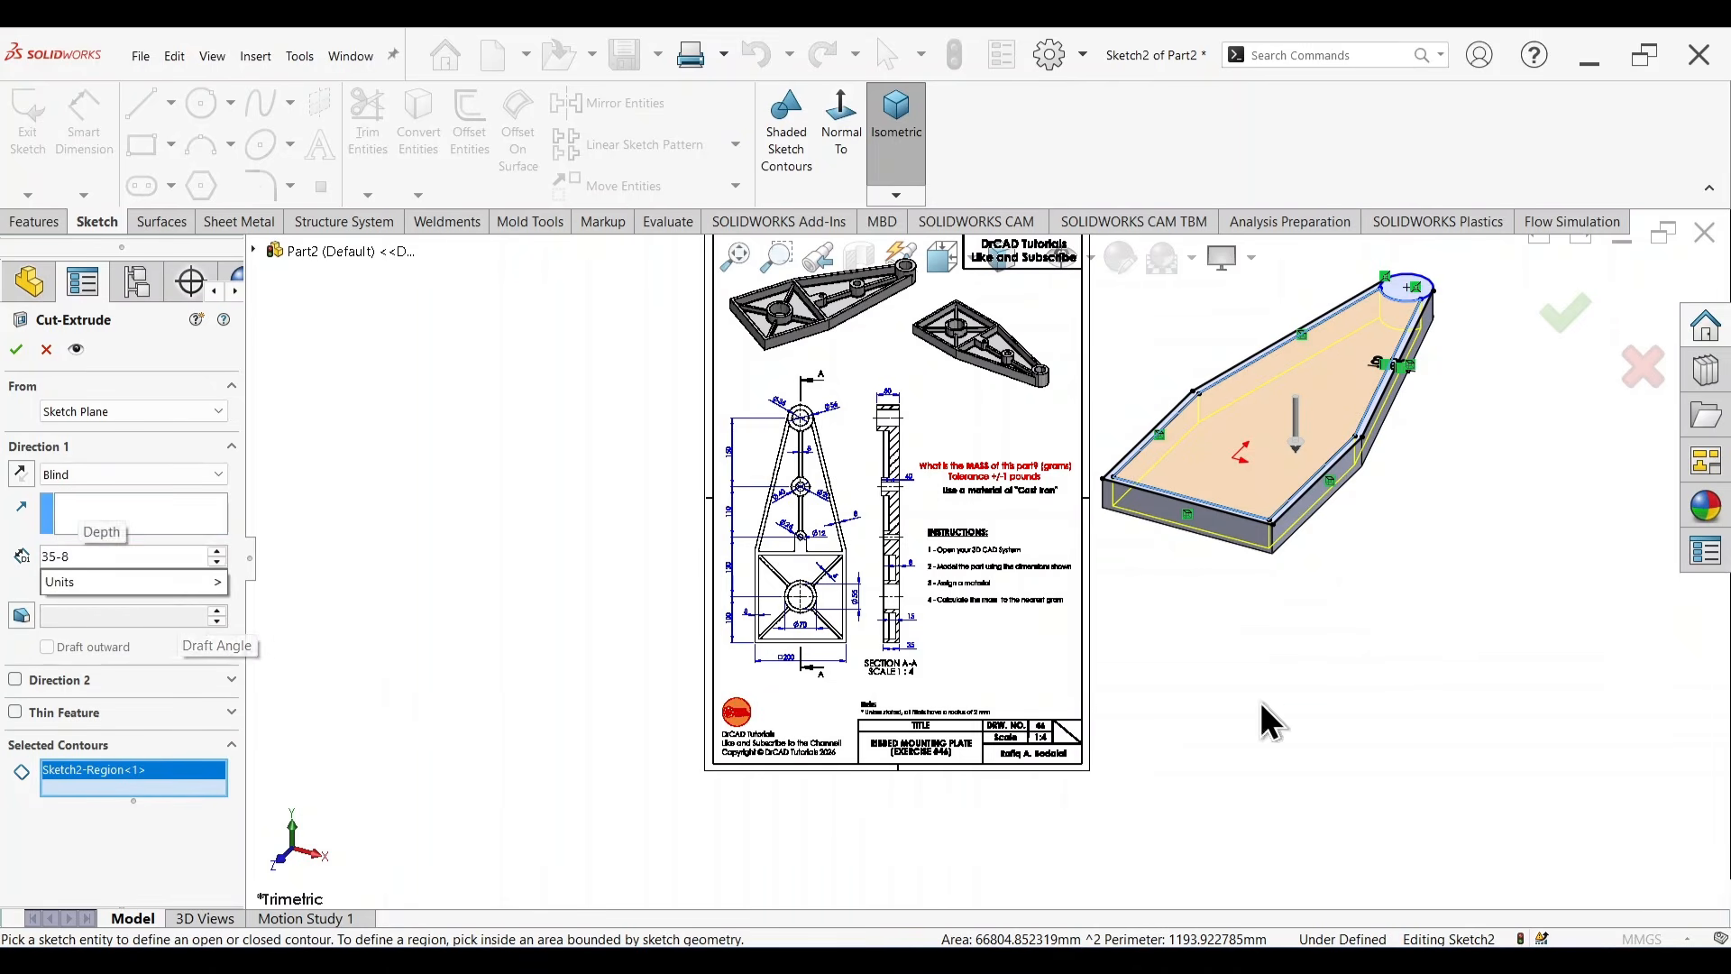
{"action": "key", "text": "Return"}
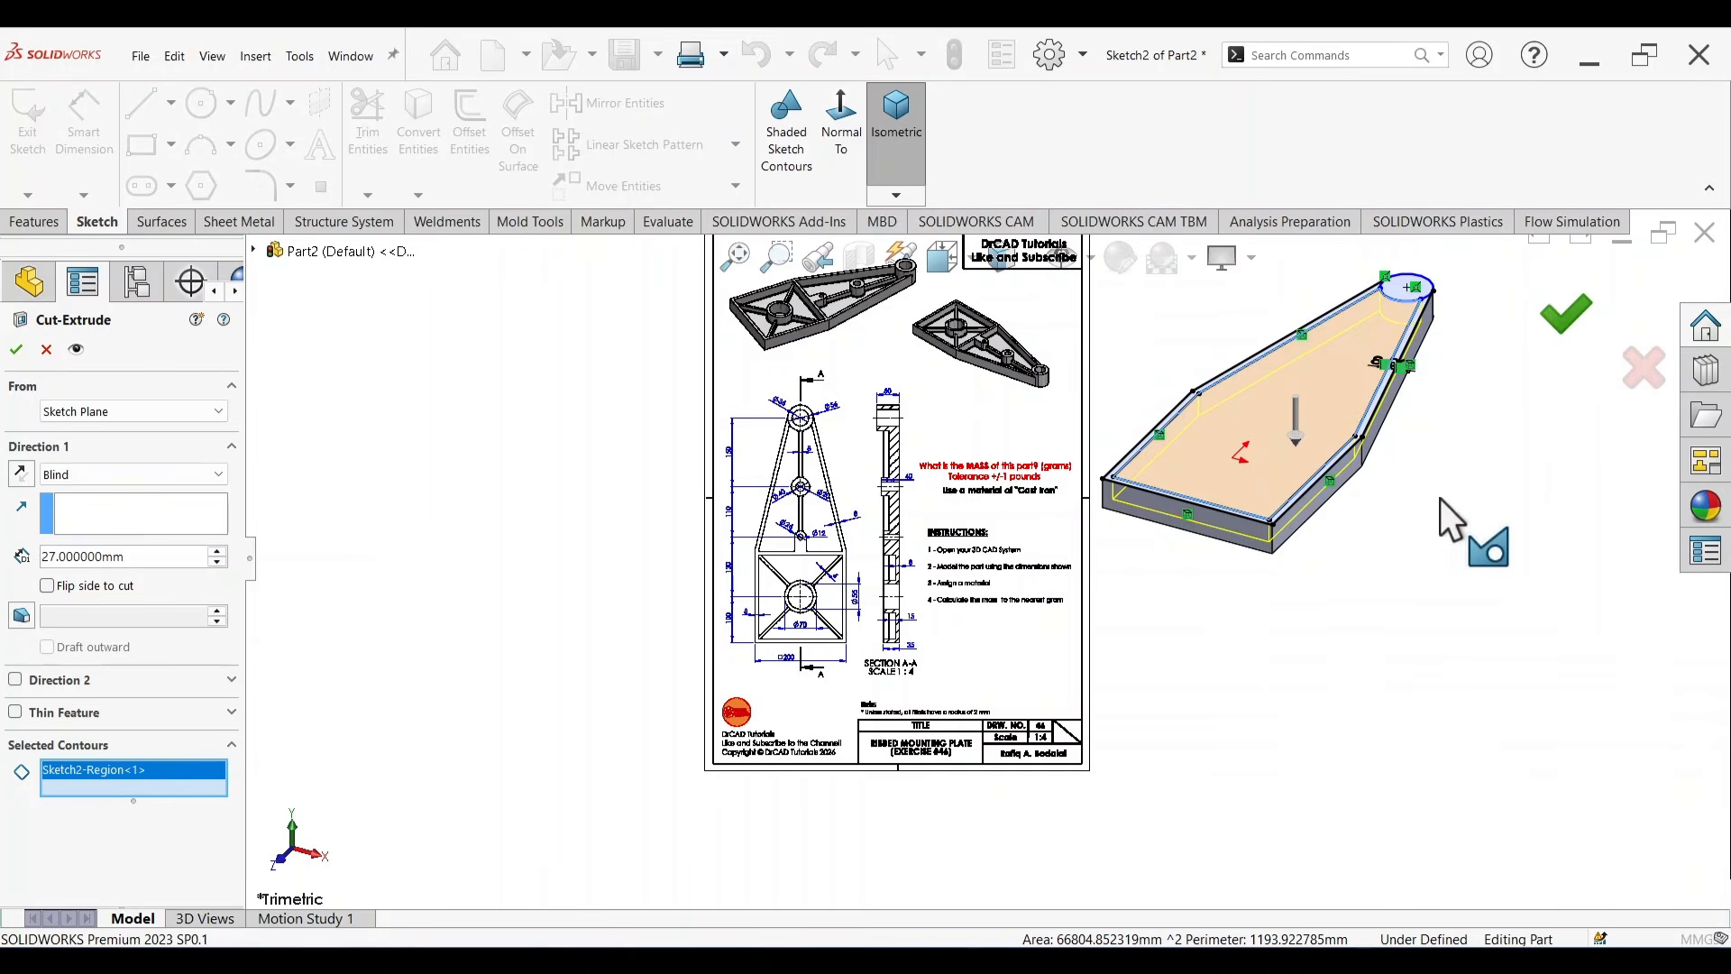
{"action": "right_click", "coordinate": [1442, 503]}
{"action": "middle_click_drag", "start_coordinate": [1466, 564], "coordinate": [1441, 618]}
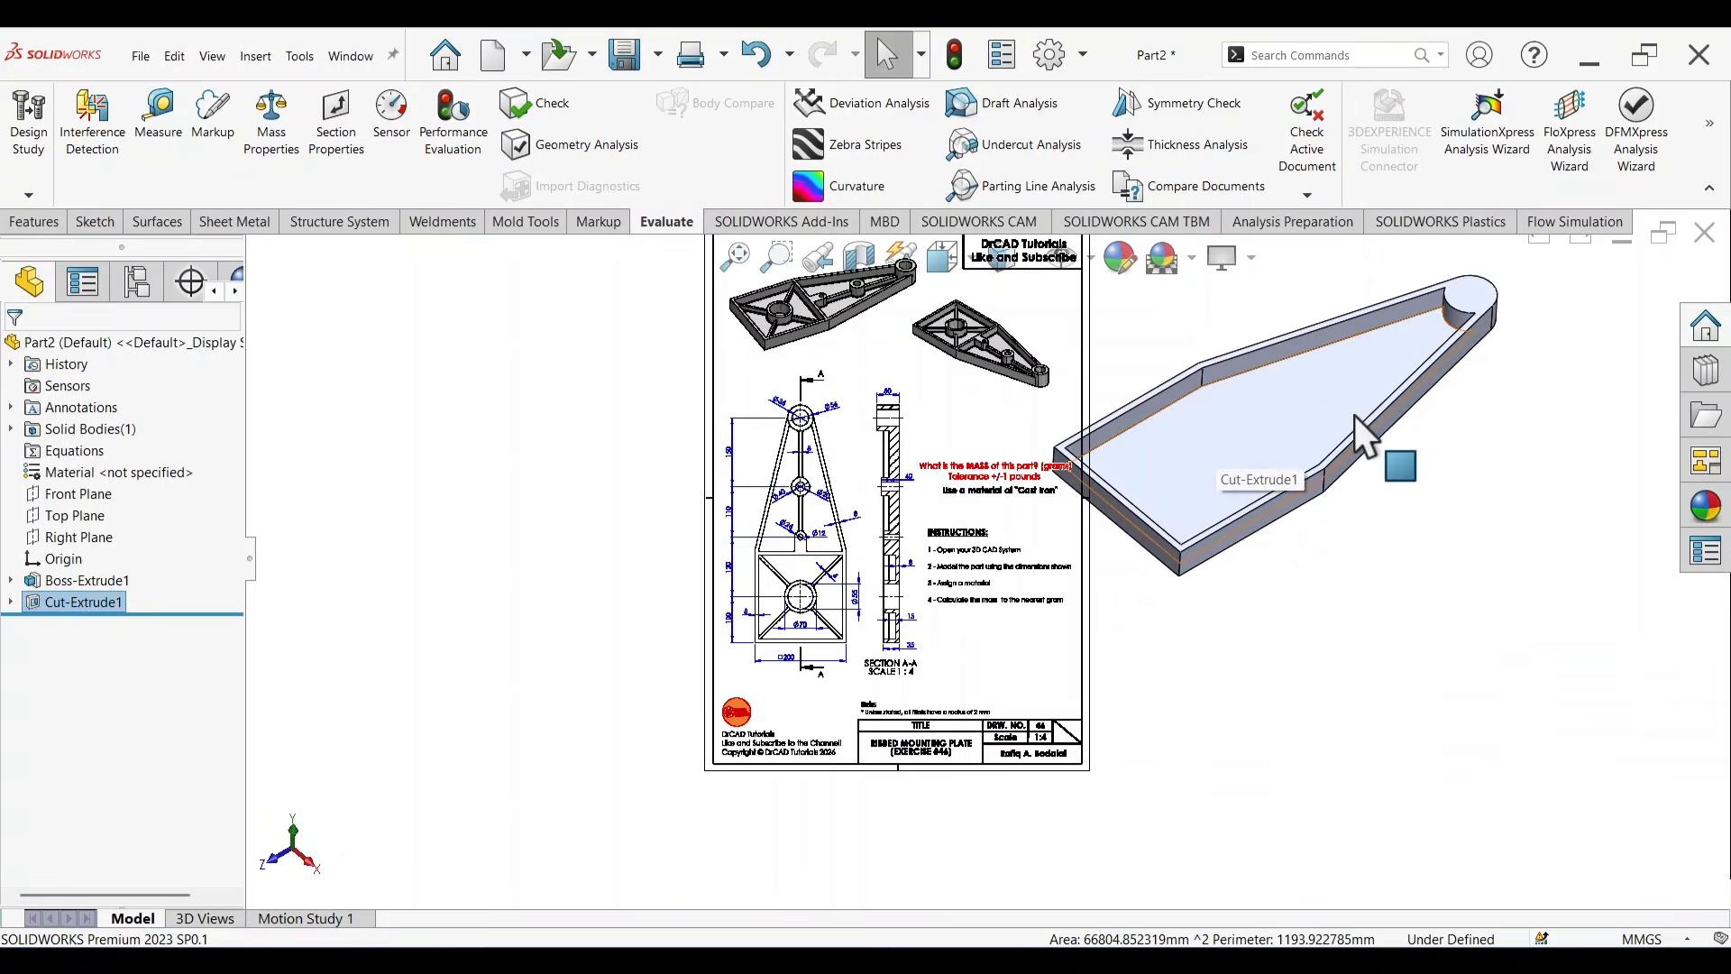
Check the cross rib and boss layout on the drawing, and open a sketch on the pocket floor face.
{"action": "scroll", "coordinate": [1354, 415], "scroll_direction": "up", "scroll_amount": 1}
{"action": "scroll", "coordinate": [1317, 425], "scroll_direction": "down", "scroll_amount": 2}
{"action": "scroll", "coordinate": [608, 651], "scroll_direction": "down", "scroll_amount": 5}
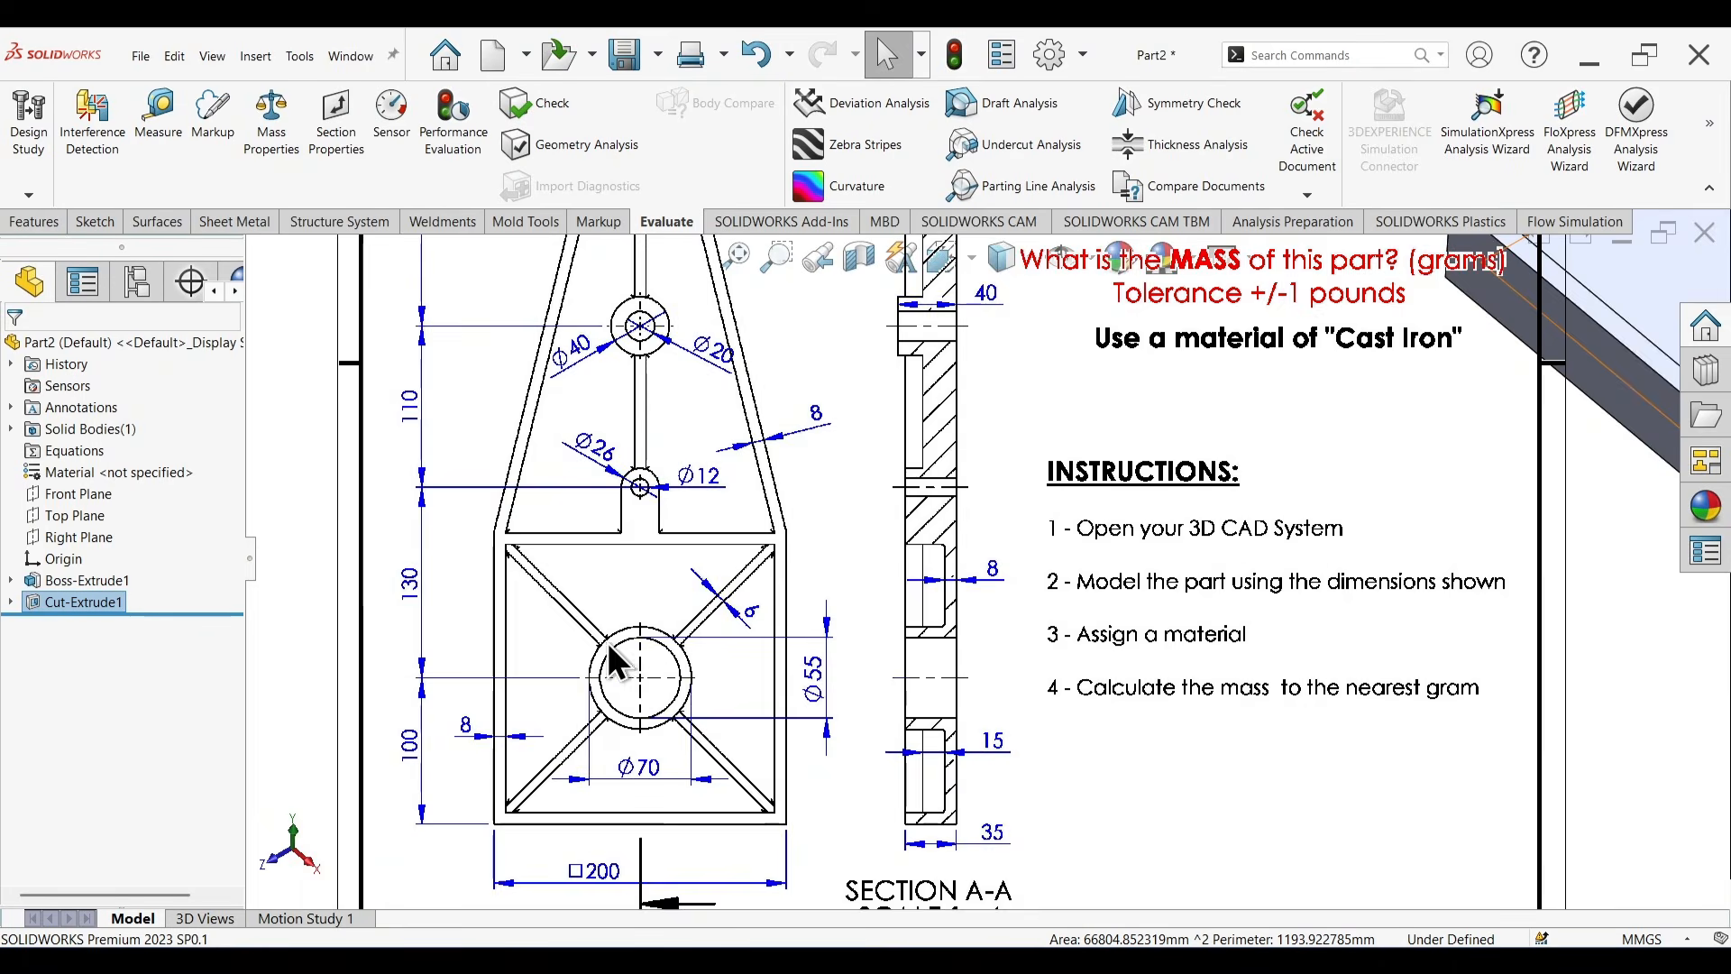
{"action": "scroll", "coordinate": [512, 511], "scroll_direction": "down", "scroll_amount": 1}
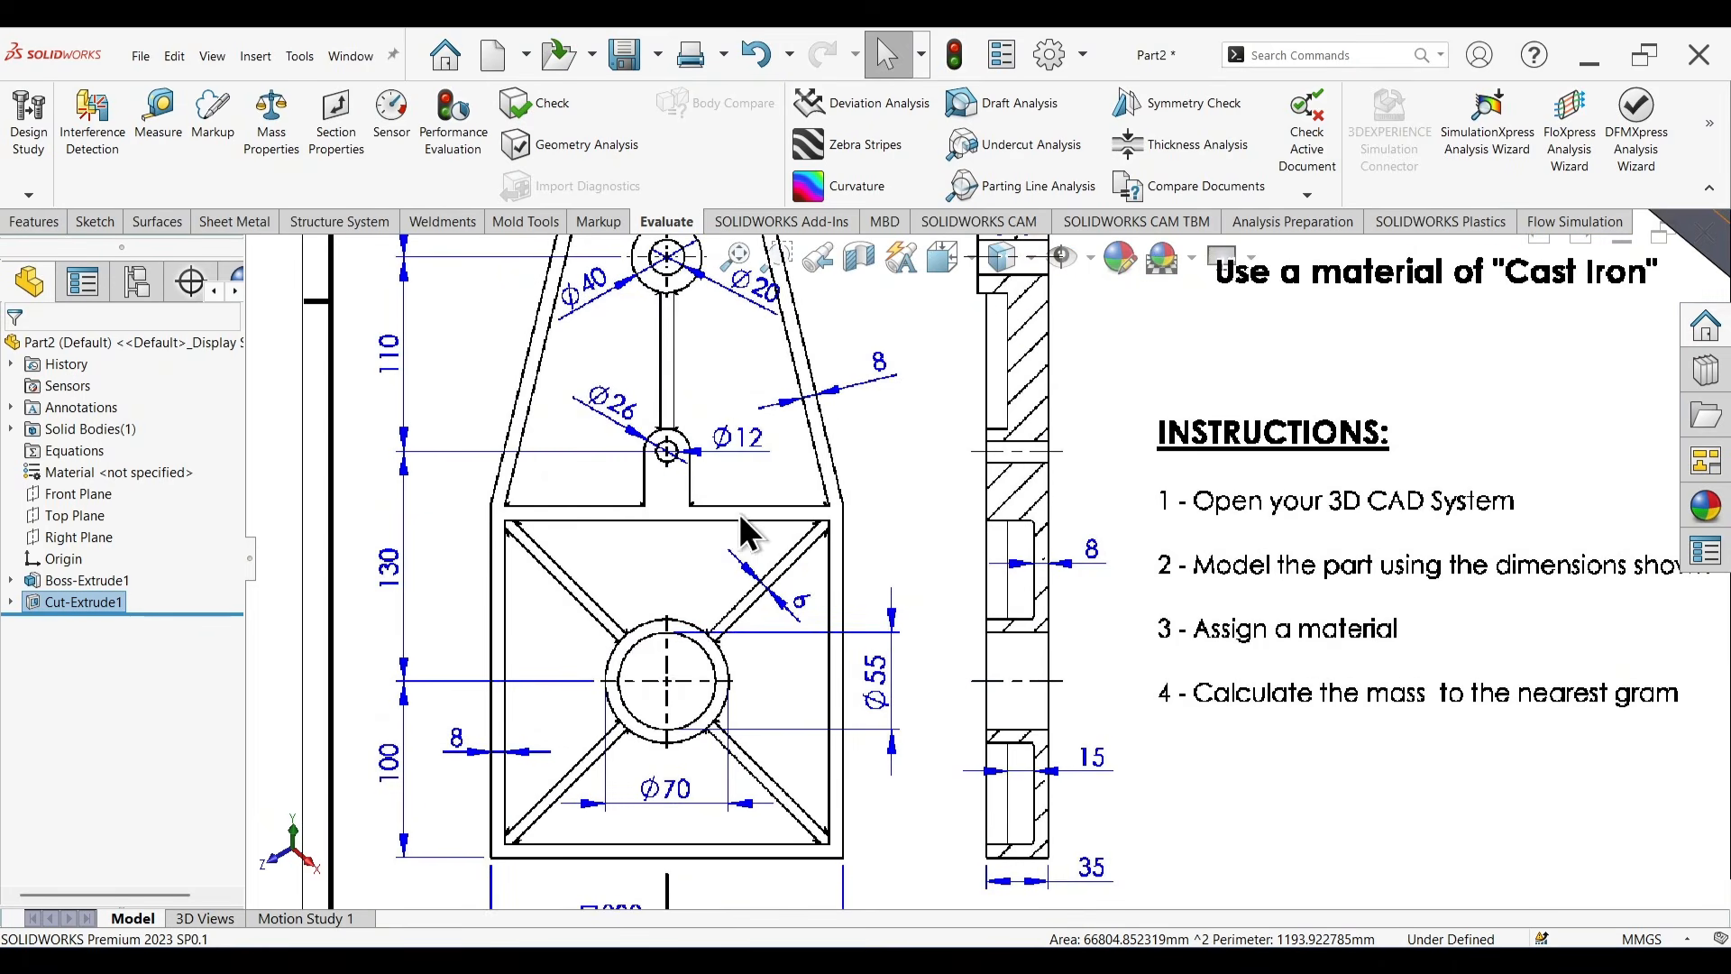
{"action": "scroll", "coordinate": [1182, 473], "scroll_direction": "up", "scroll_amount": 4}
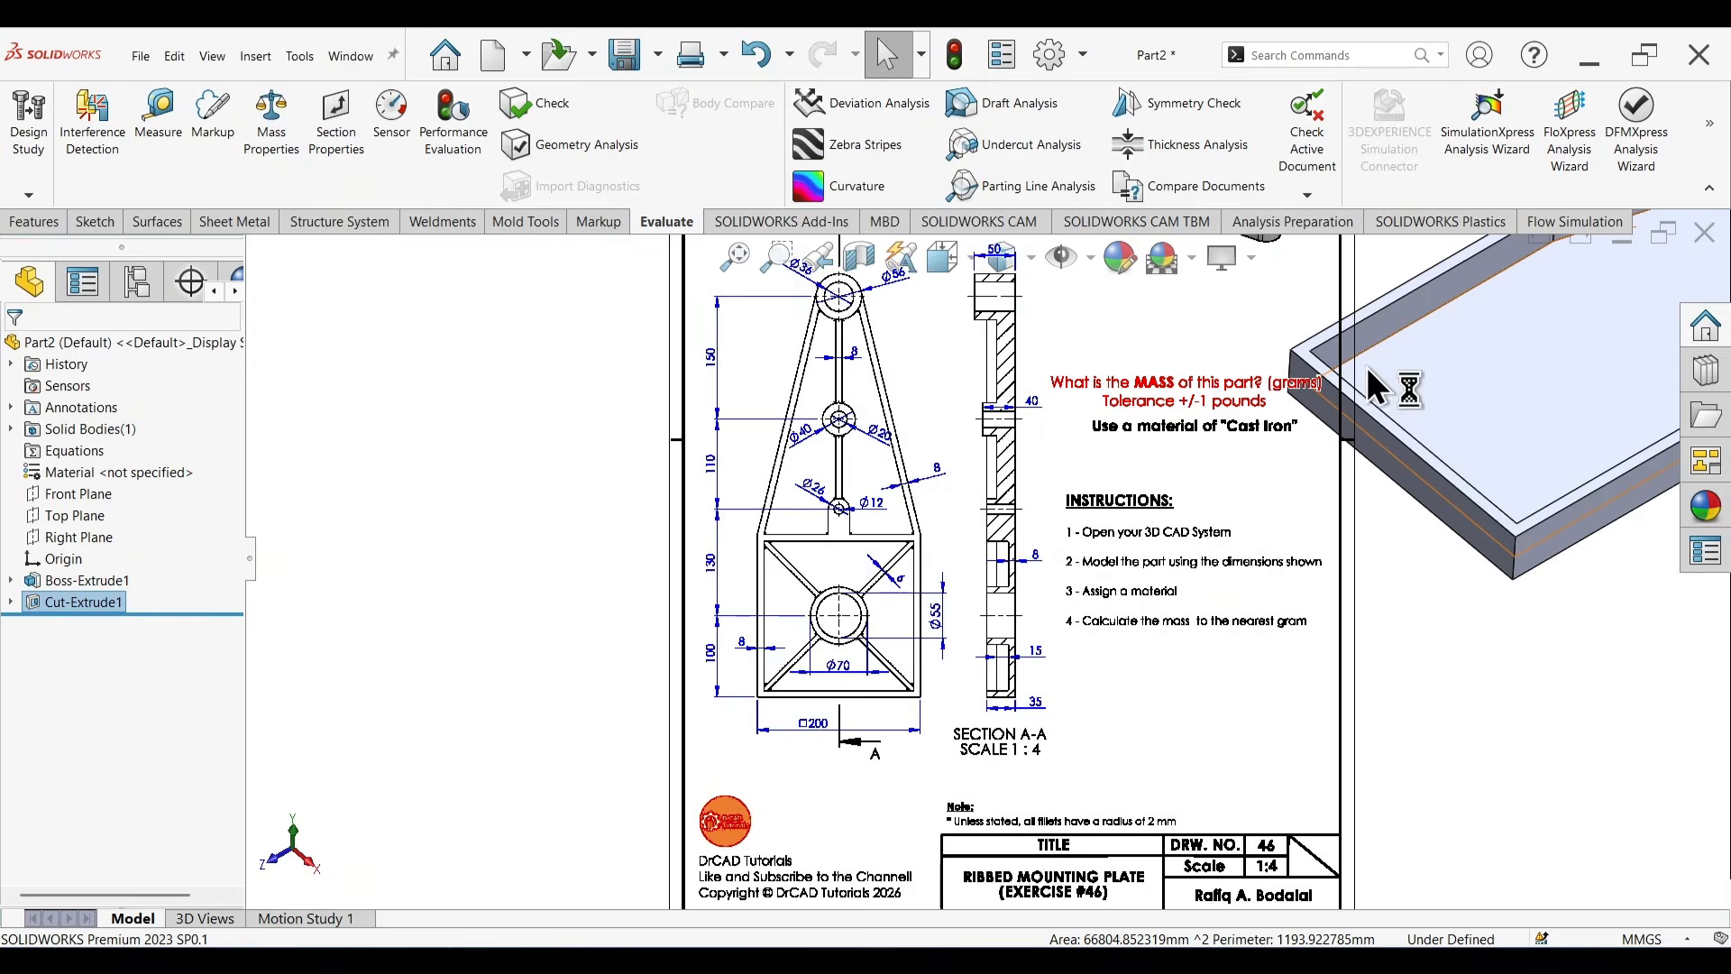
{"action": "scroll", "coordinate": [1388, 397], "scroll_direction": "up", "scroll_amount": 2}
{"action": "left_click", "coordinate": [1398, 411]}
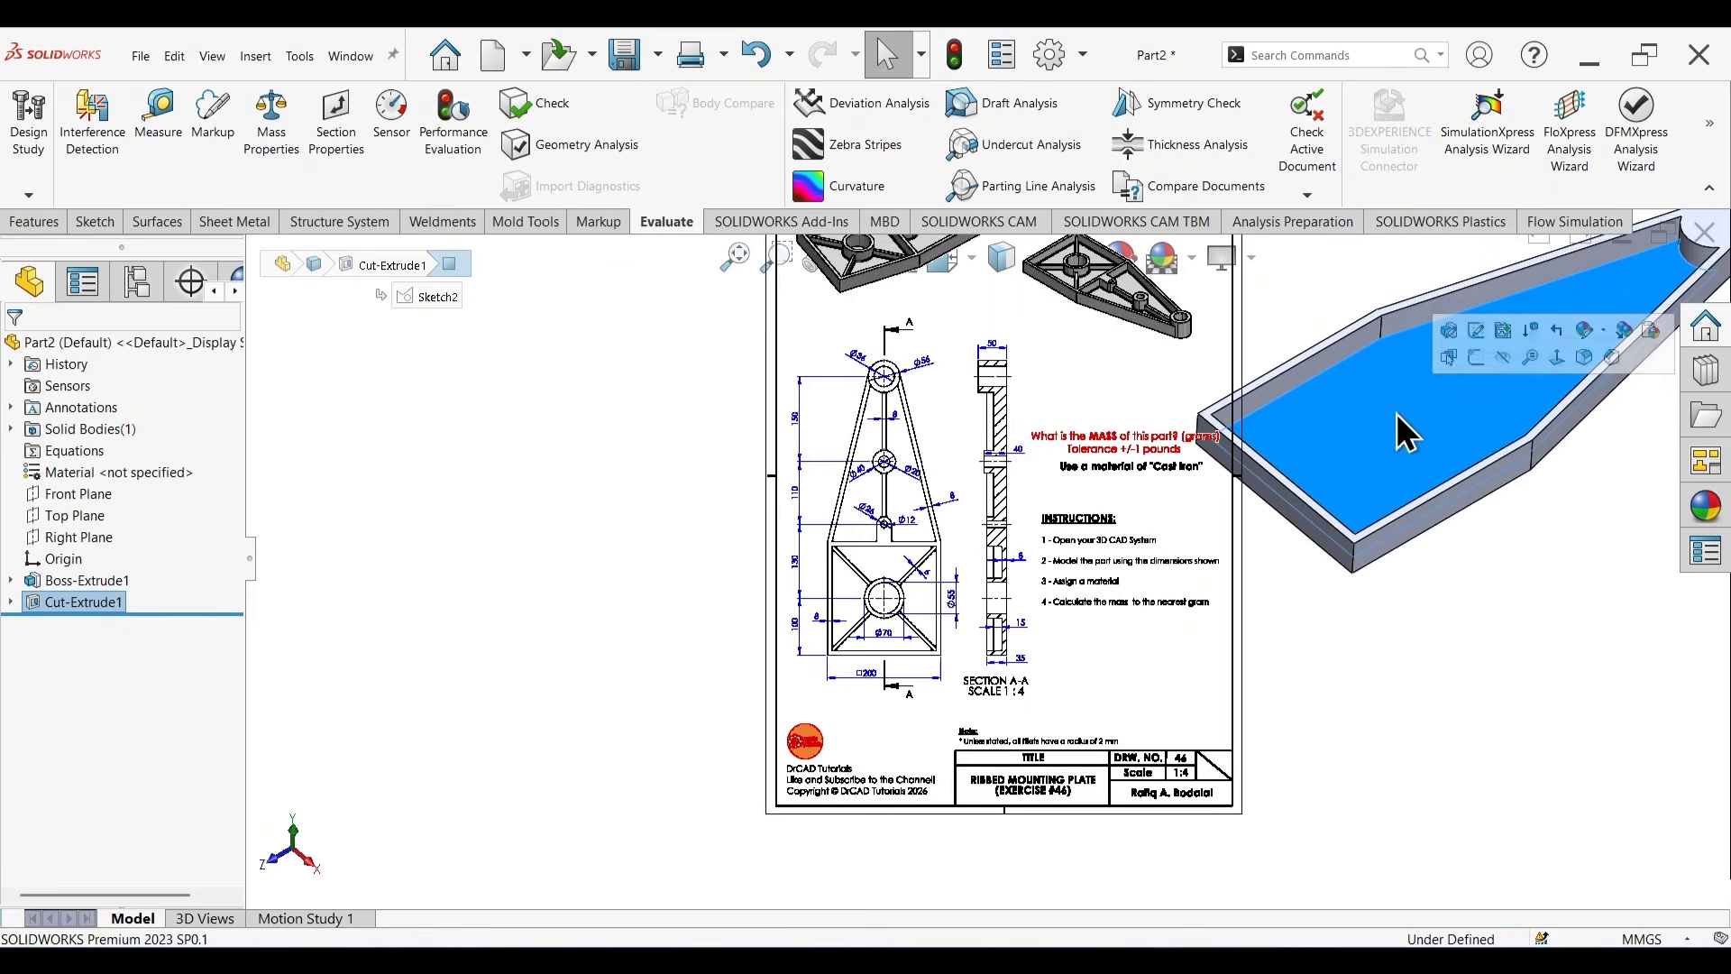
{"action": "left_click", "coordinate": [1478, 364]}
Draw a horizontal line across the pocket floor between the two inner corners where the side walls start to taper.
{"action": "key", "text": "l"}
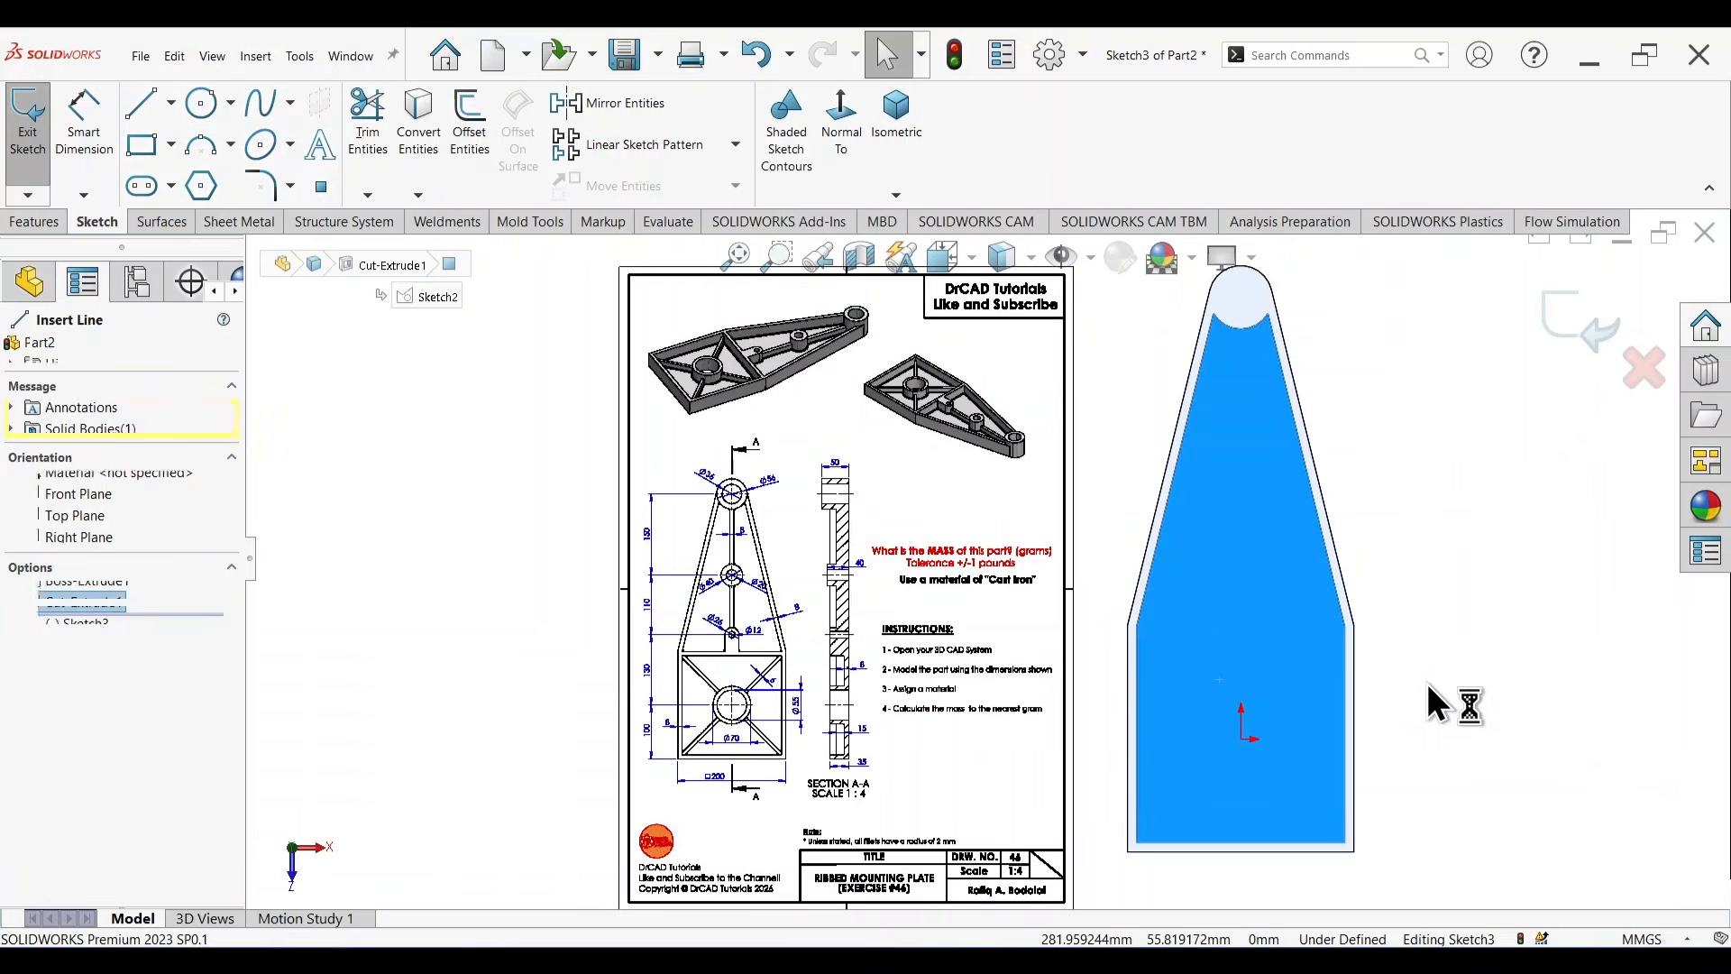
{"action": "scroll", "coordinate": [1154, 671], "scroll_direction": "down", "scroll_amount": 2}
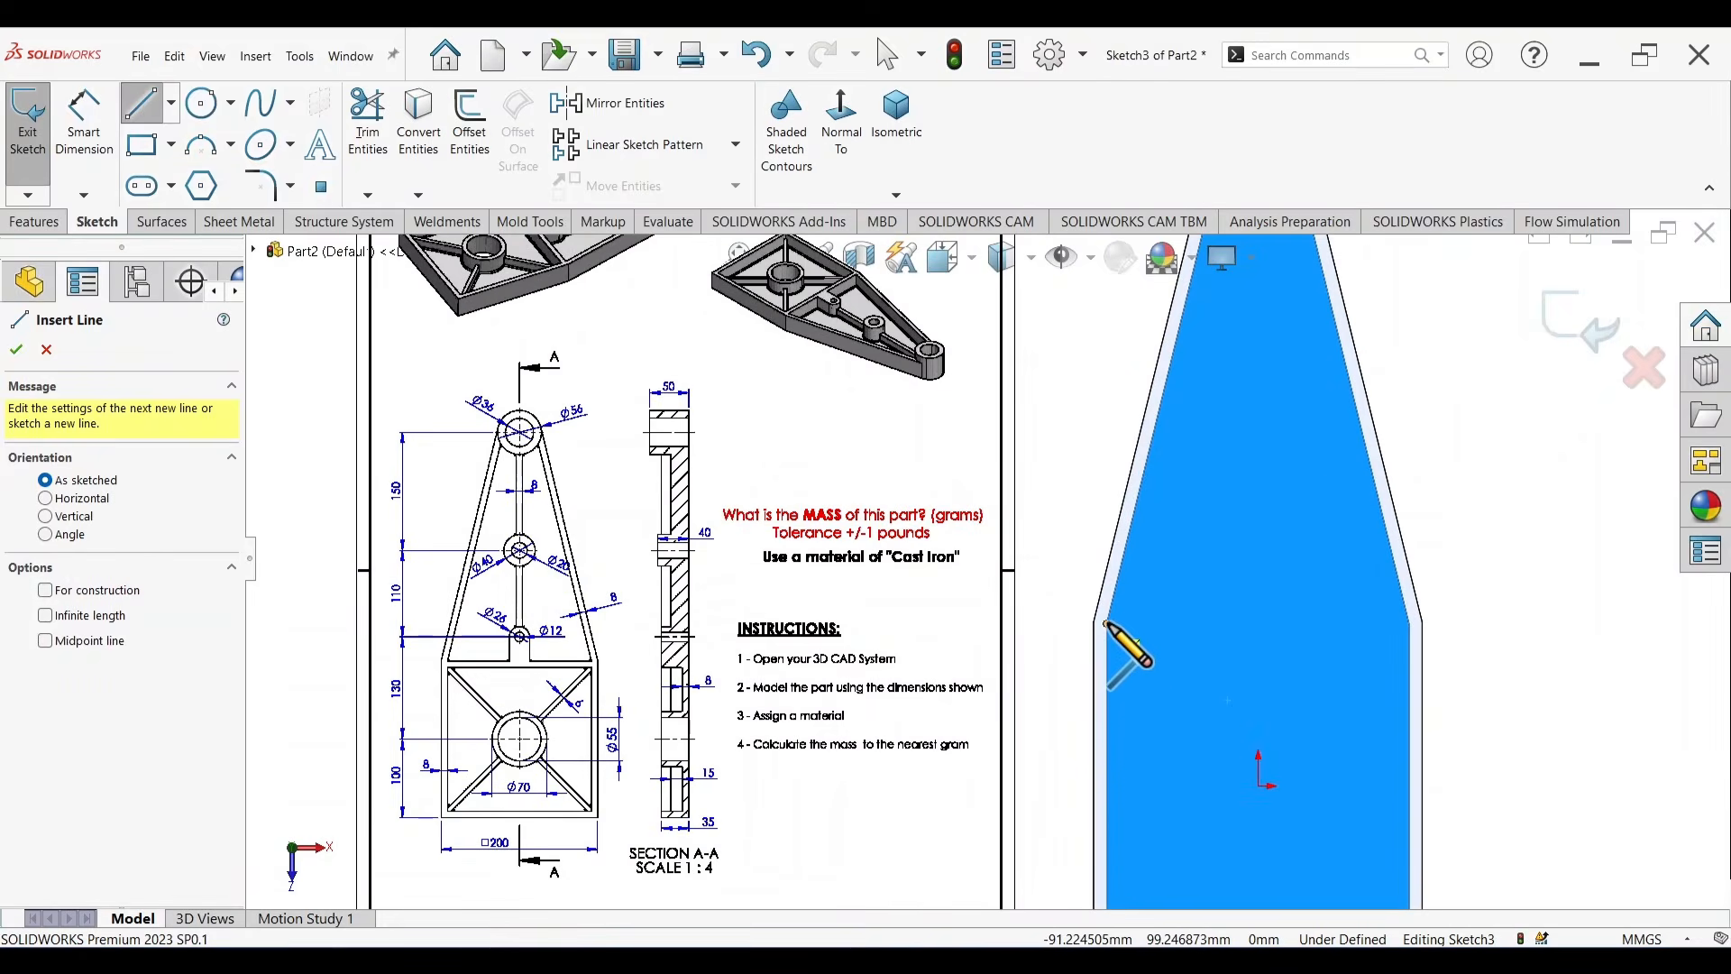
{"action": "left_click", "coordinate": [1106, 622]}
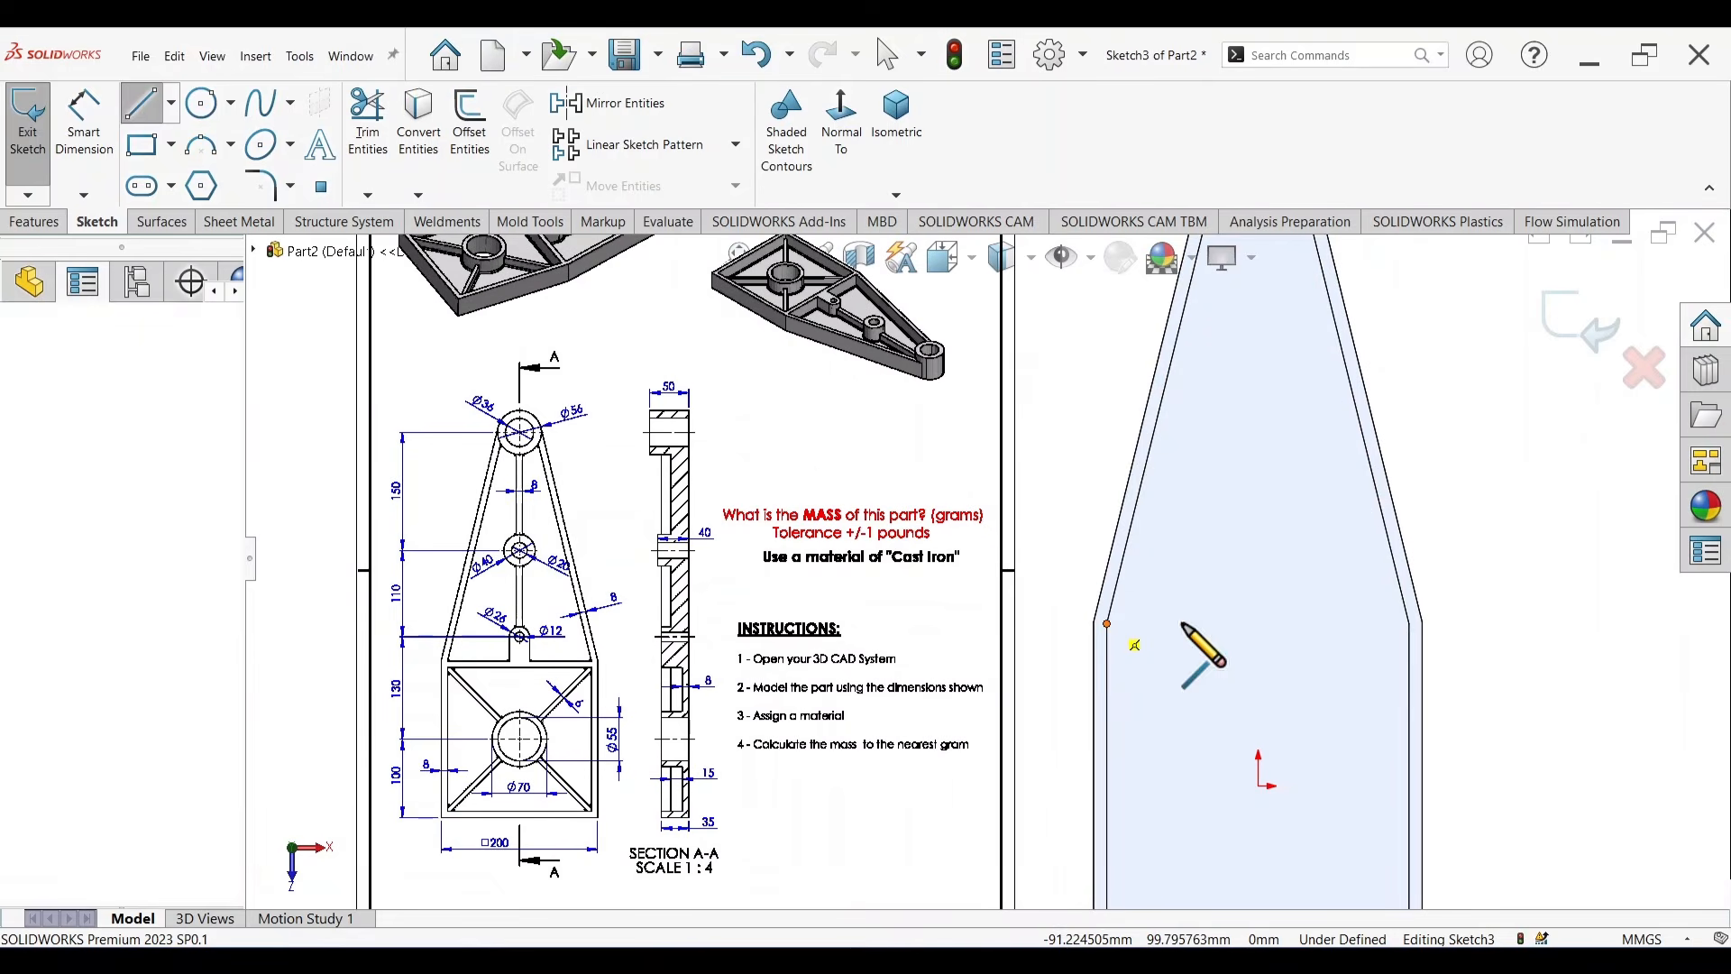
{"action": "left_click", "coordinate": [1409, 622]}
{"action": "key", "text": "Escape"}
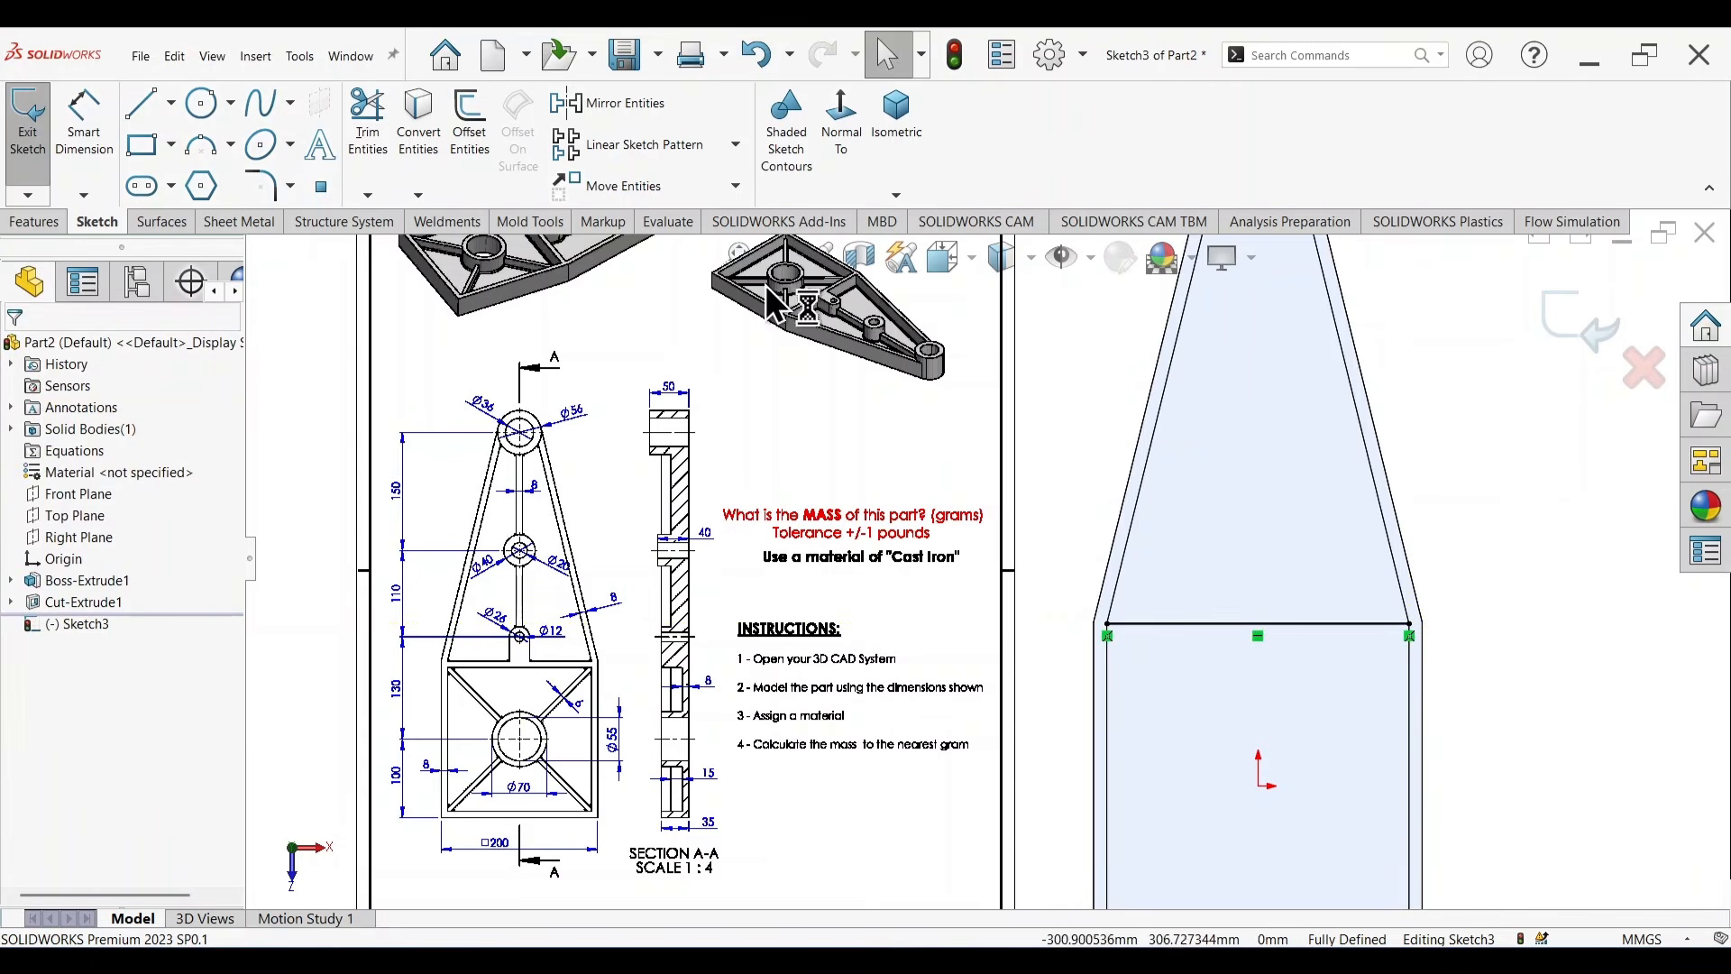
Offset the horizontal line 8 mm toward the square end of the plate.
{"action": "left_click", "coordinate": [462, 115]}
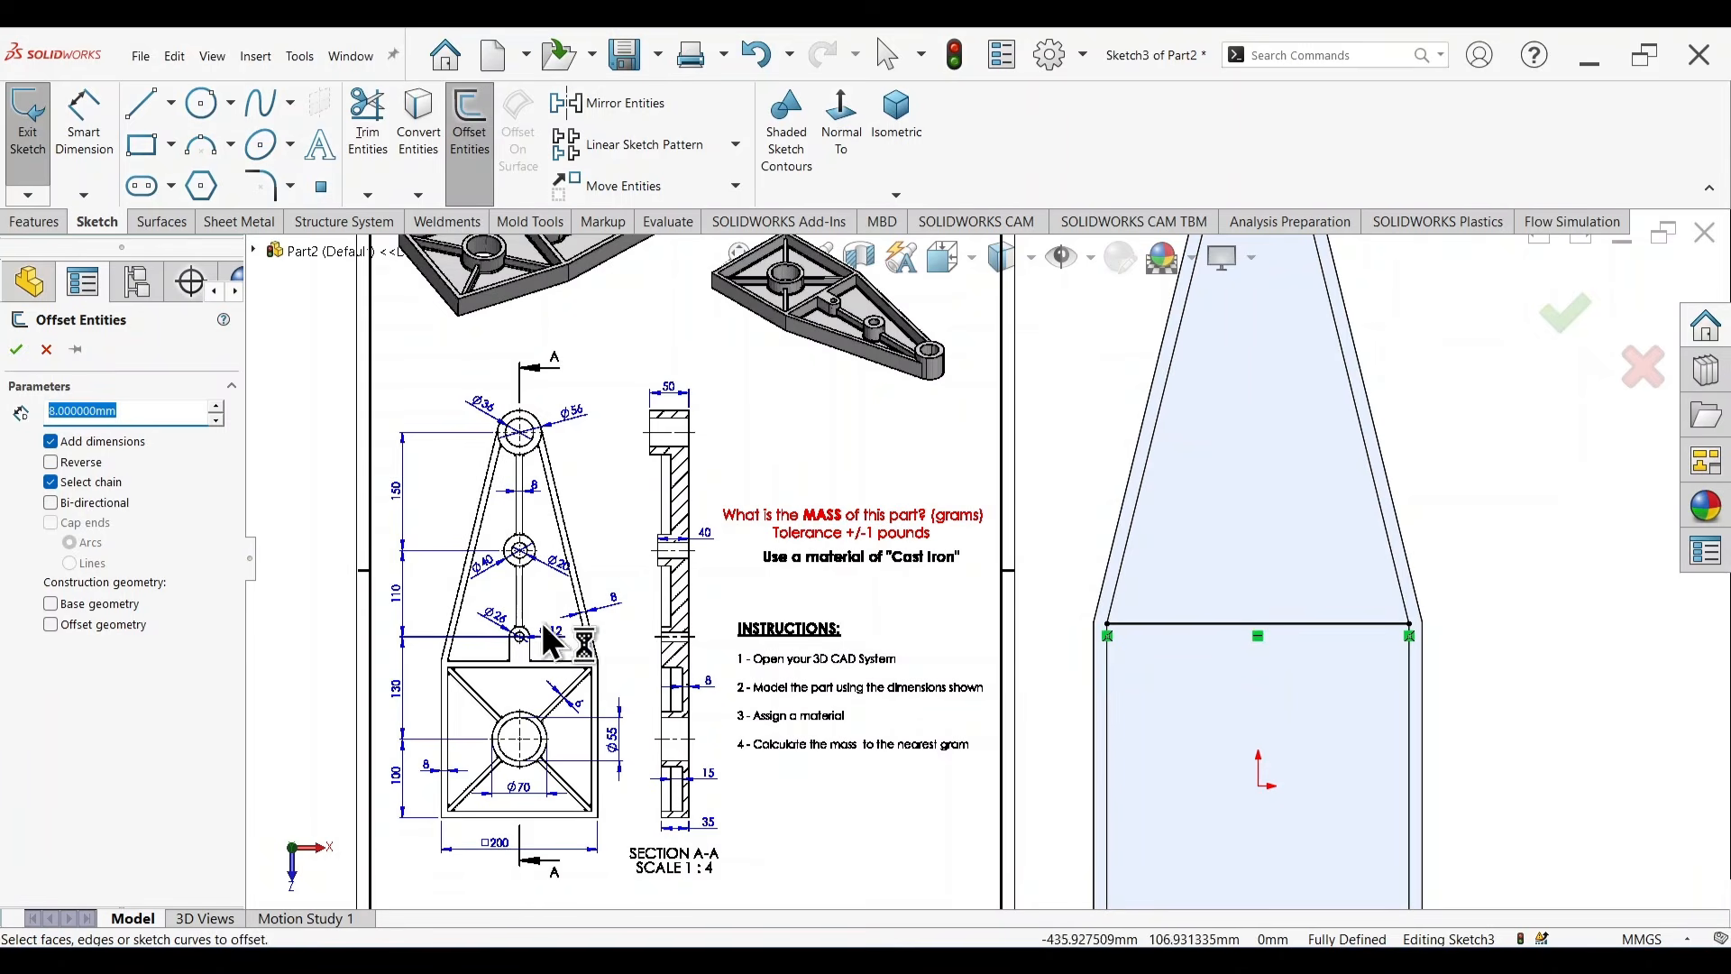
{"action": "left_click", "coordinate": [1235, 624]}
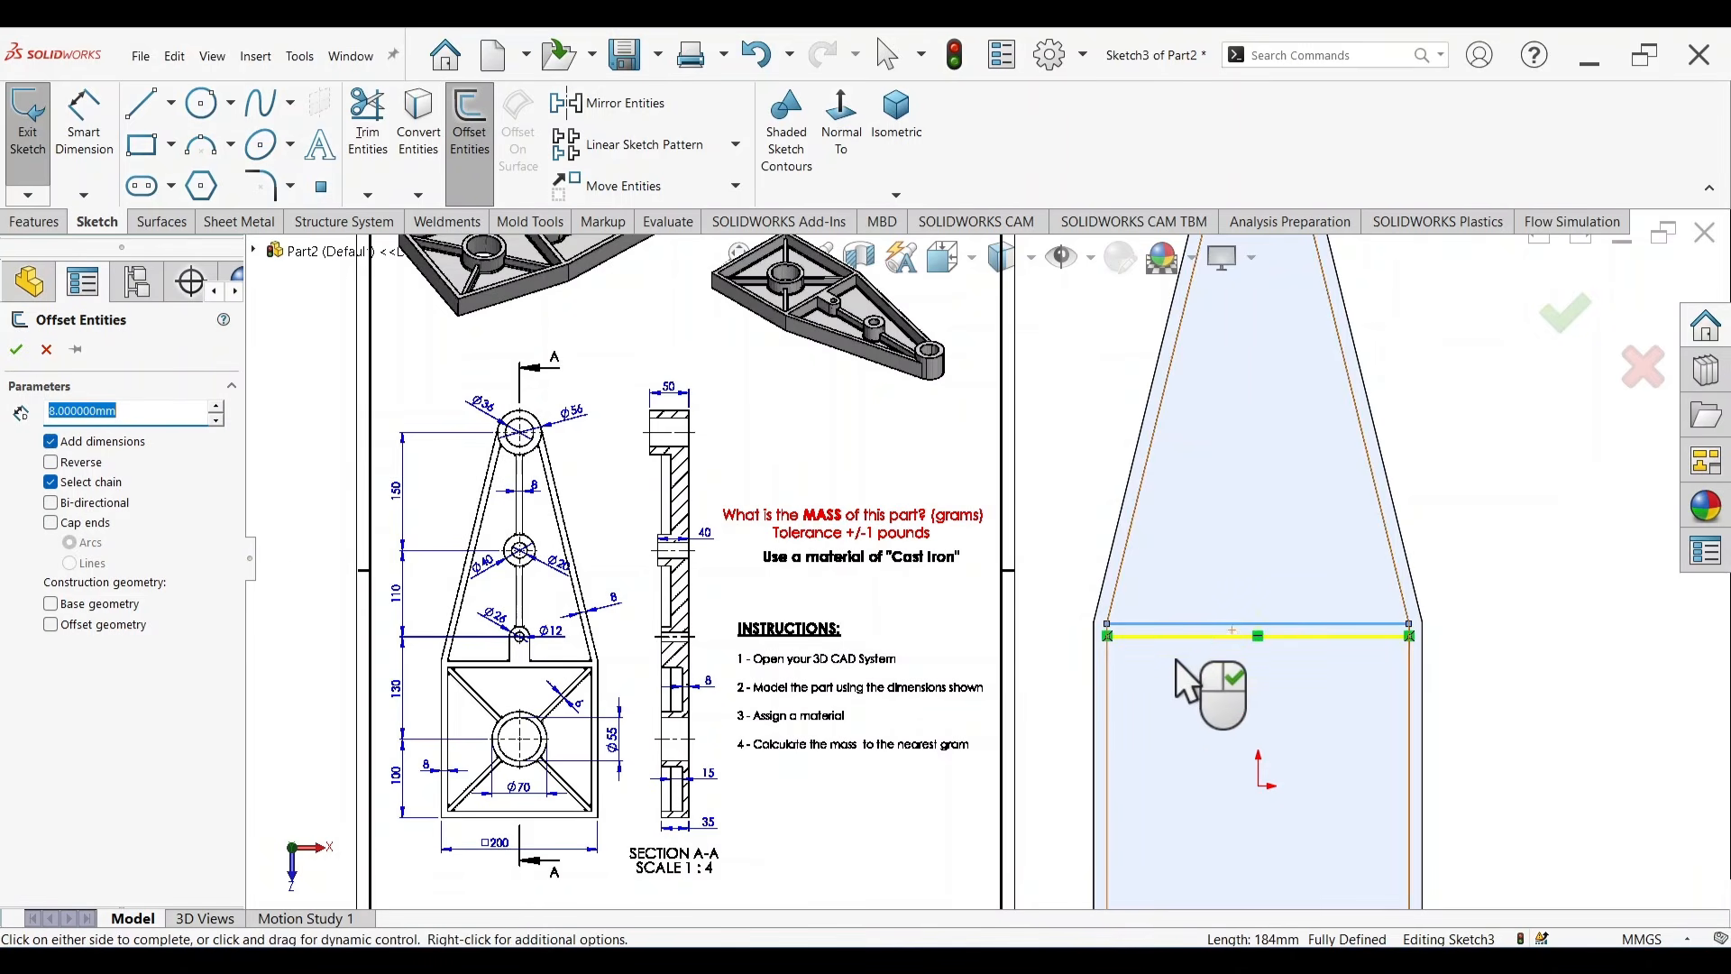
{"action": "left_click", "coordinate": [18, 348]}
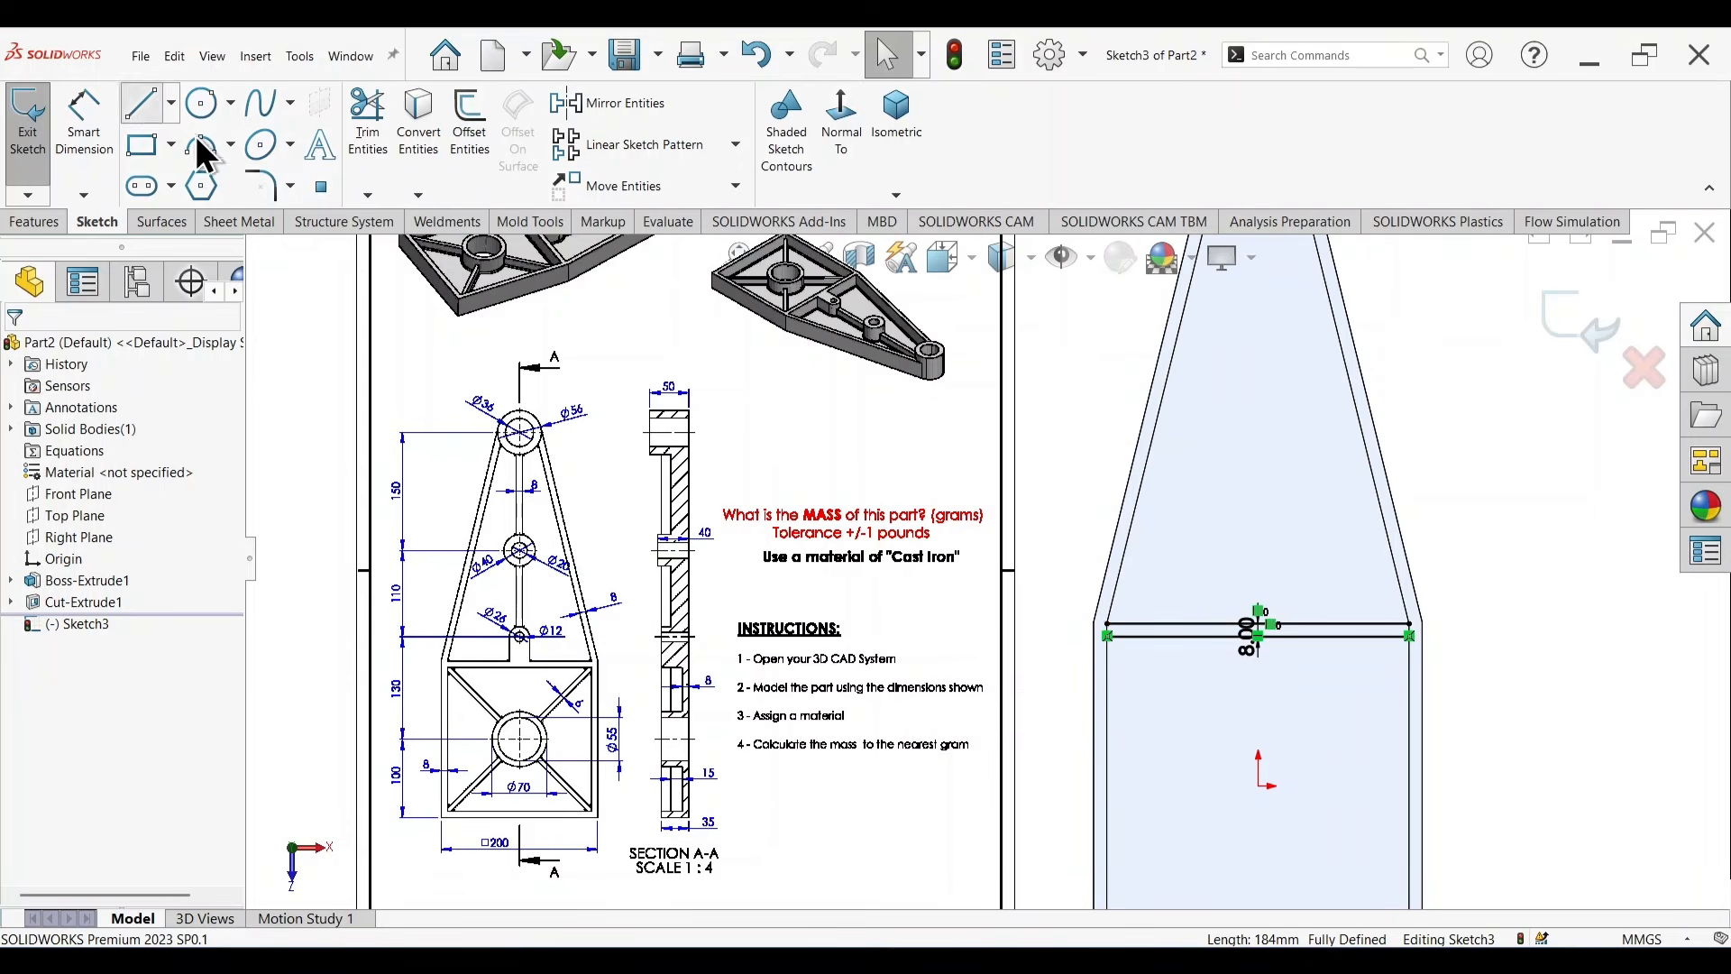
Close both ends of the rib profile with short vertical lines joining the original line to its offset.
{"action": "scroll", "coordinate": [1140, 618], "scroll_direction": "down", "scroll_amount": 5}
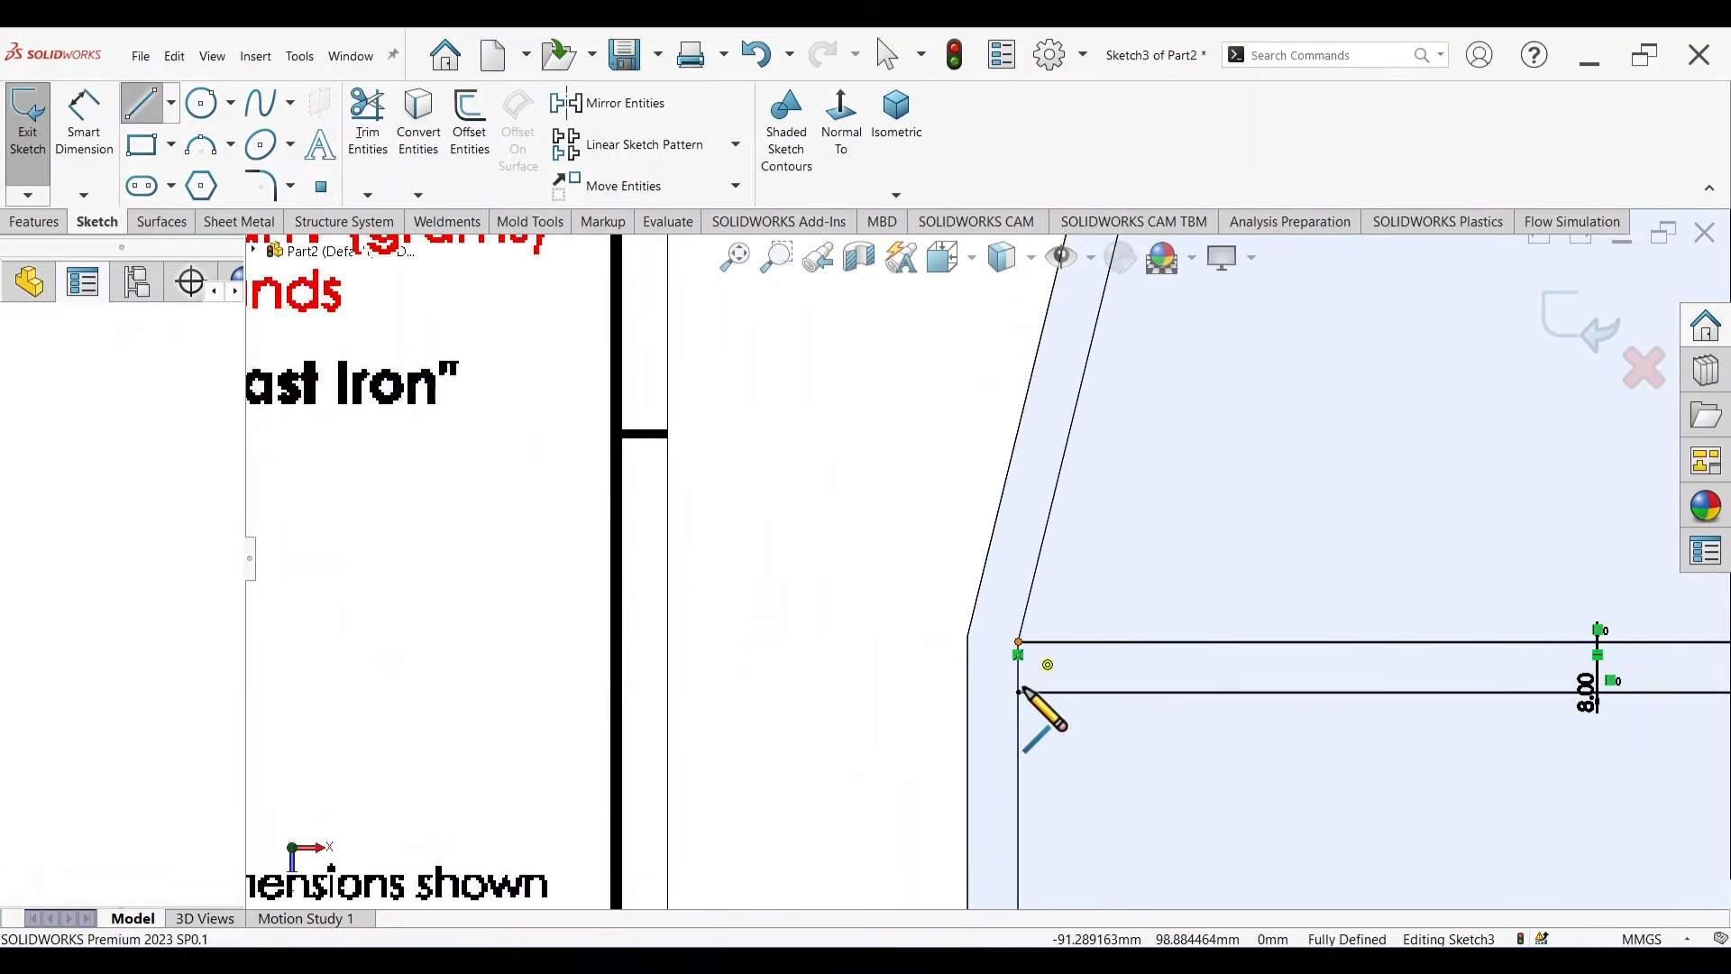
{"action": "double_click", "coordinate": [1020, 691]}
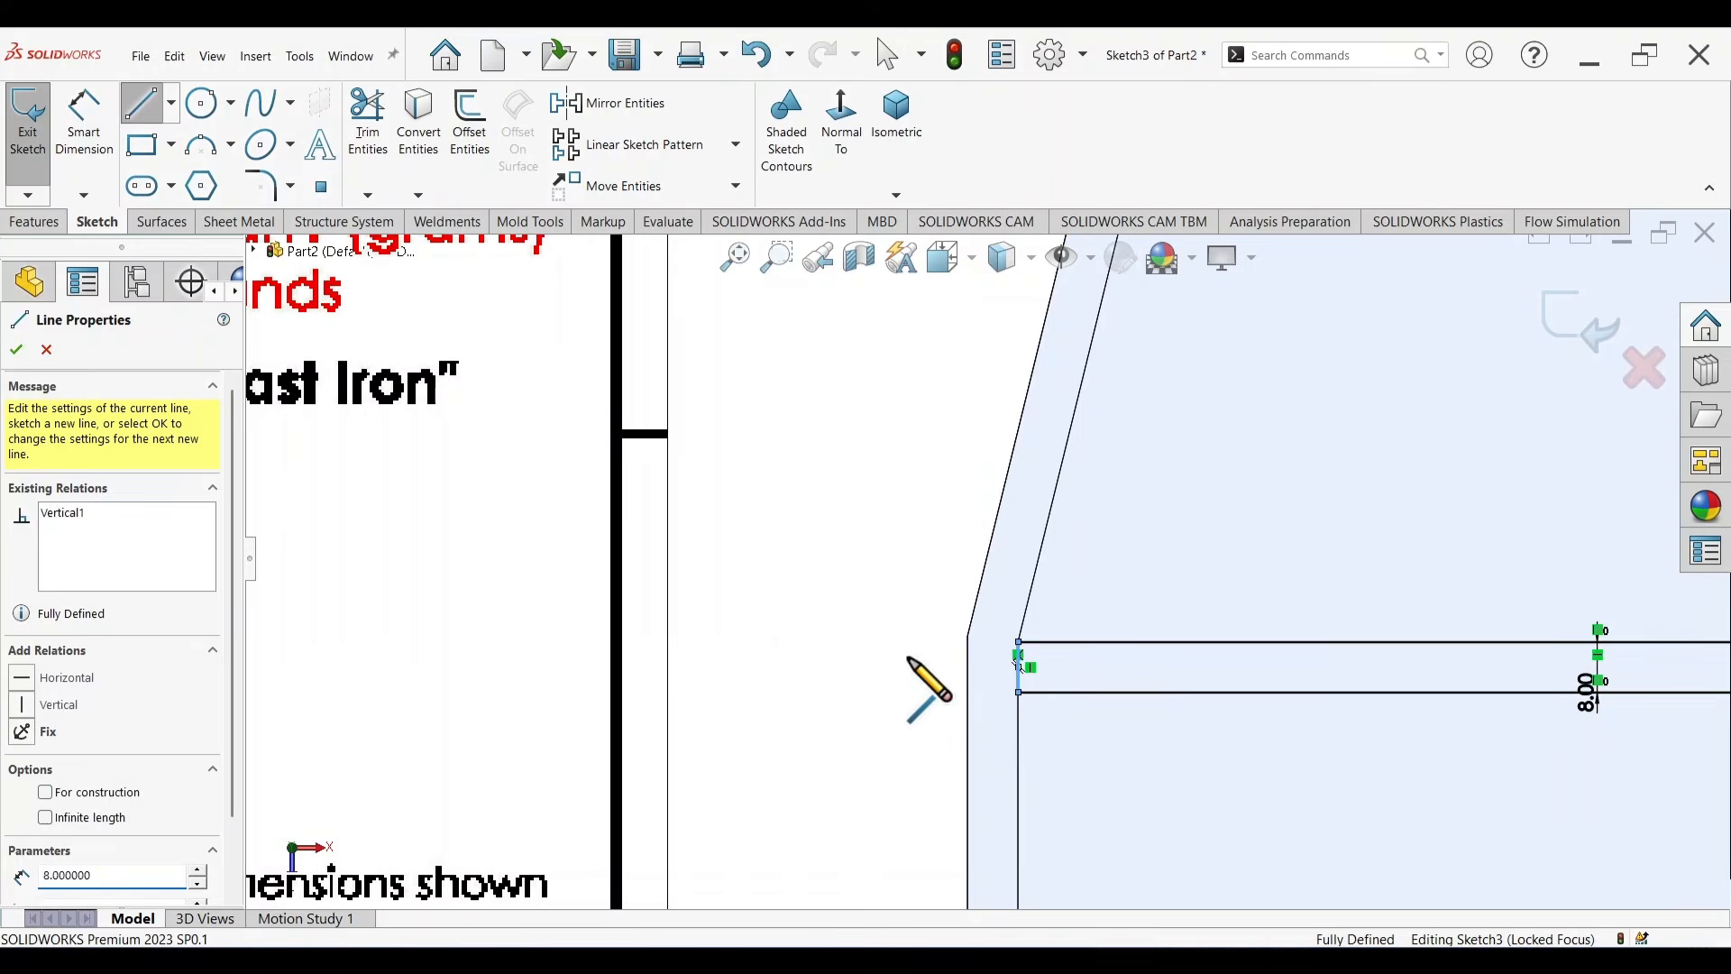
{"action": "key", "text": "Escape"}
{"action": "scroll", "coordinate": [1408, 640], "scroll_direction": "up", "scroll_amount": 5}
{"action": "scroll", "coordinate": [1271, 640], "scroll_direction": "down", "scroll_amount": 5}
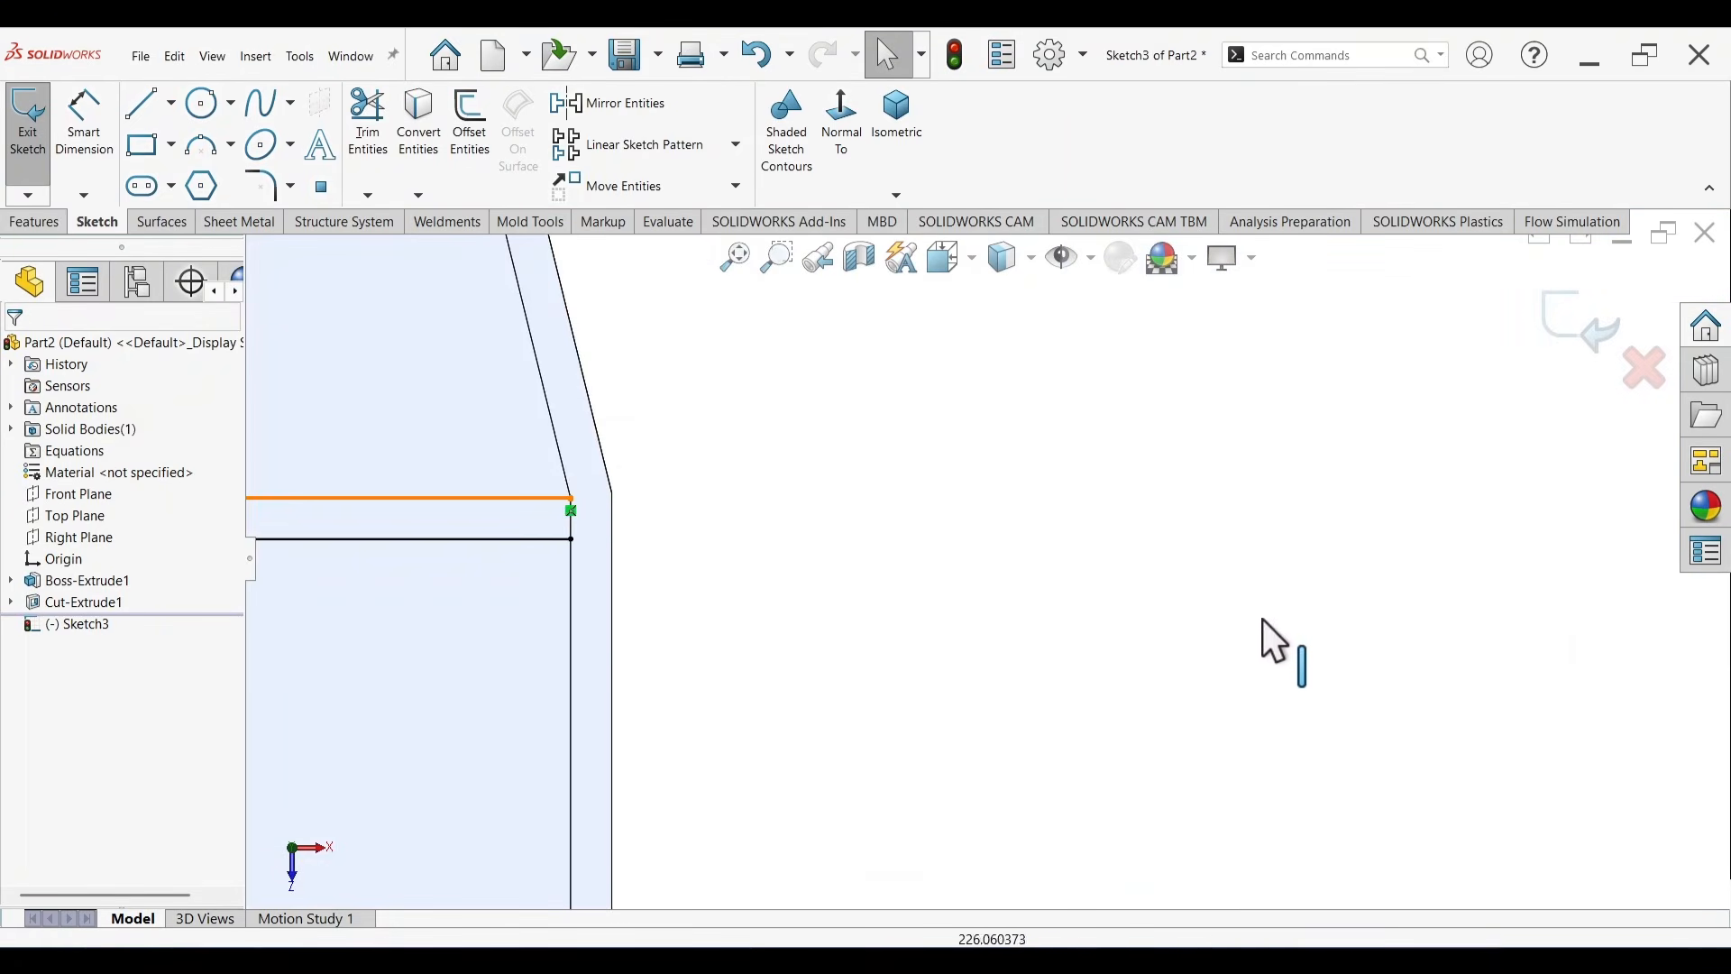
{"action": "key", "text": "l"}
{"action": "left_click", "coordinate": [570, 497]}
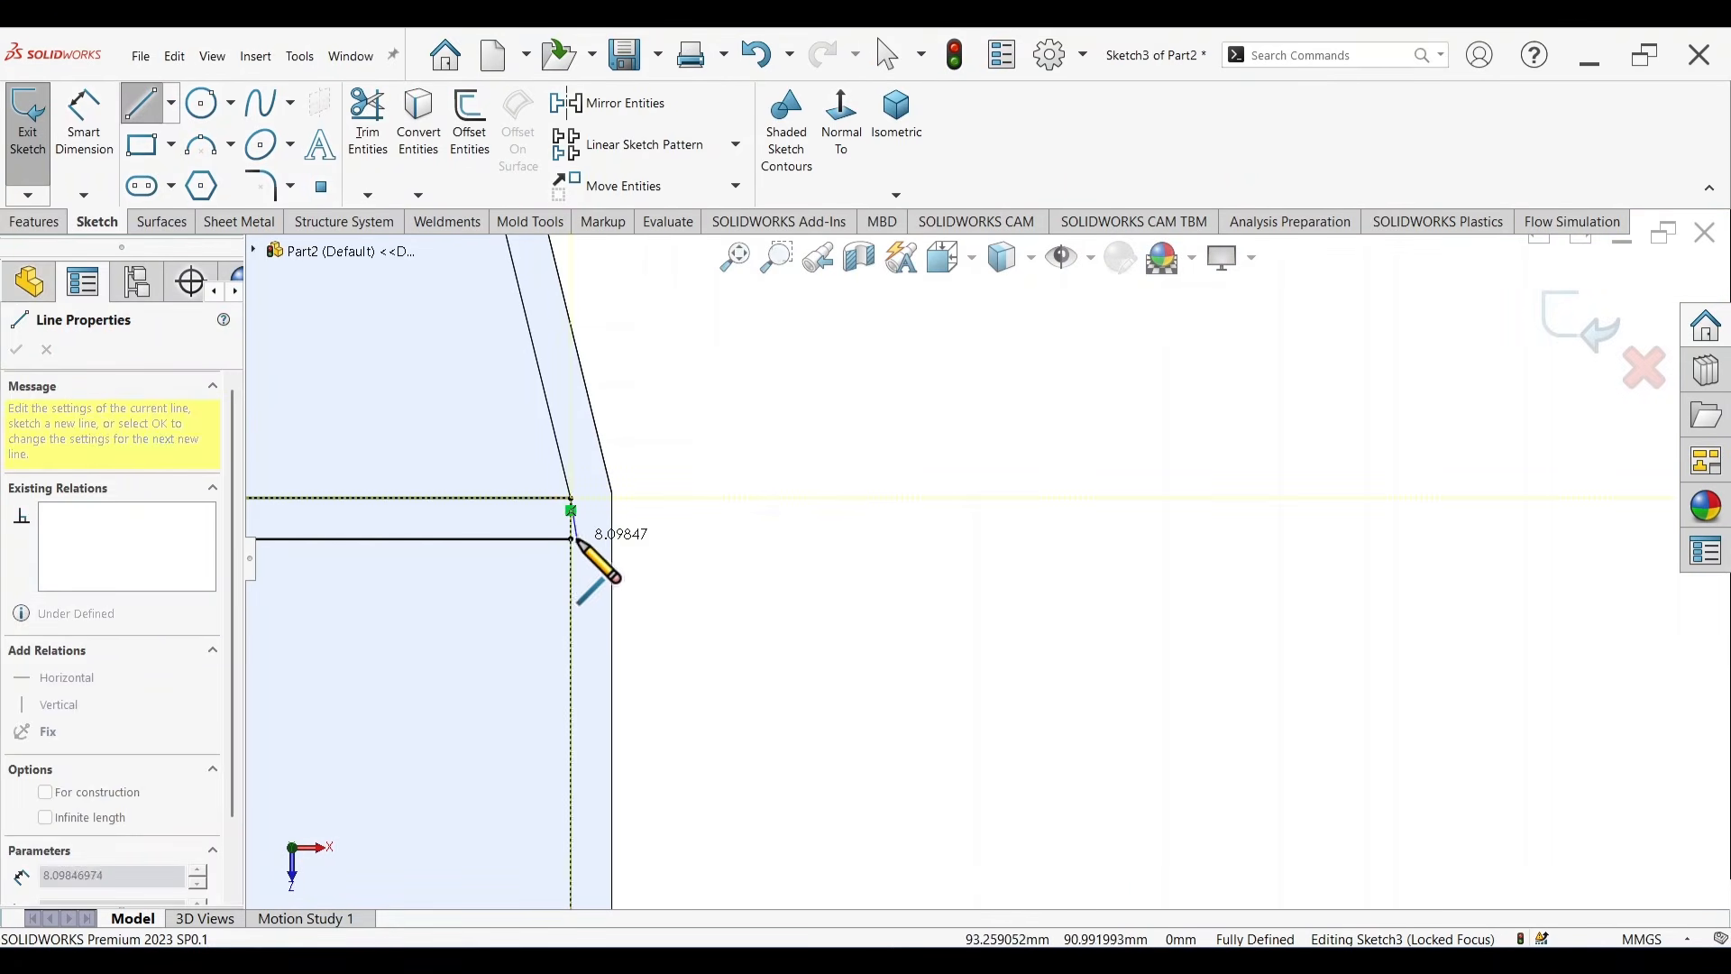
{"action": "double_click", "coordinate": [571, 539]}
{"action": "scroll", "coordinate": [823, 599], "scroll_direction": "up", "scroll_amount": 3}
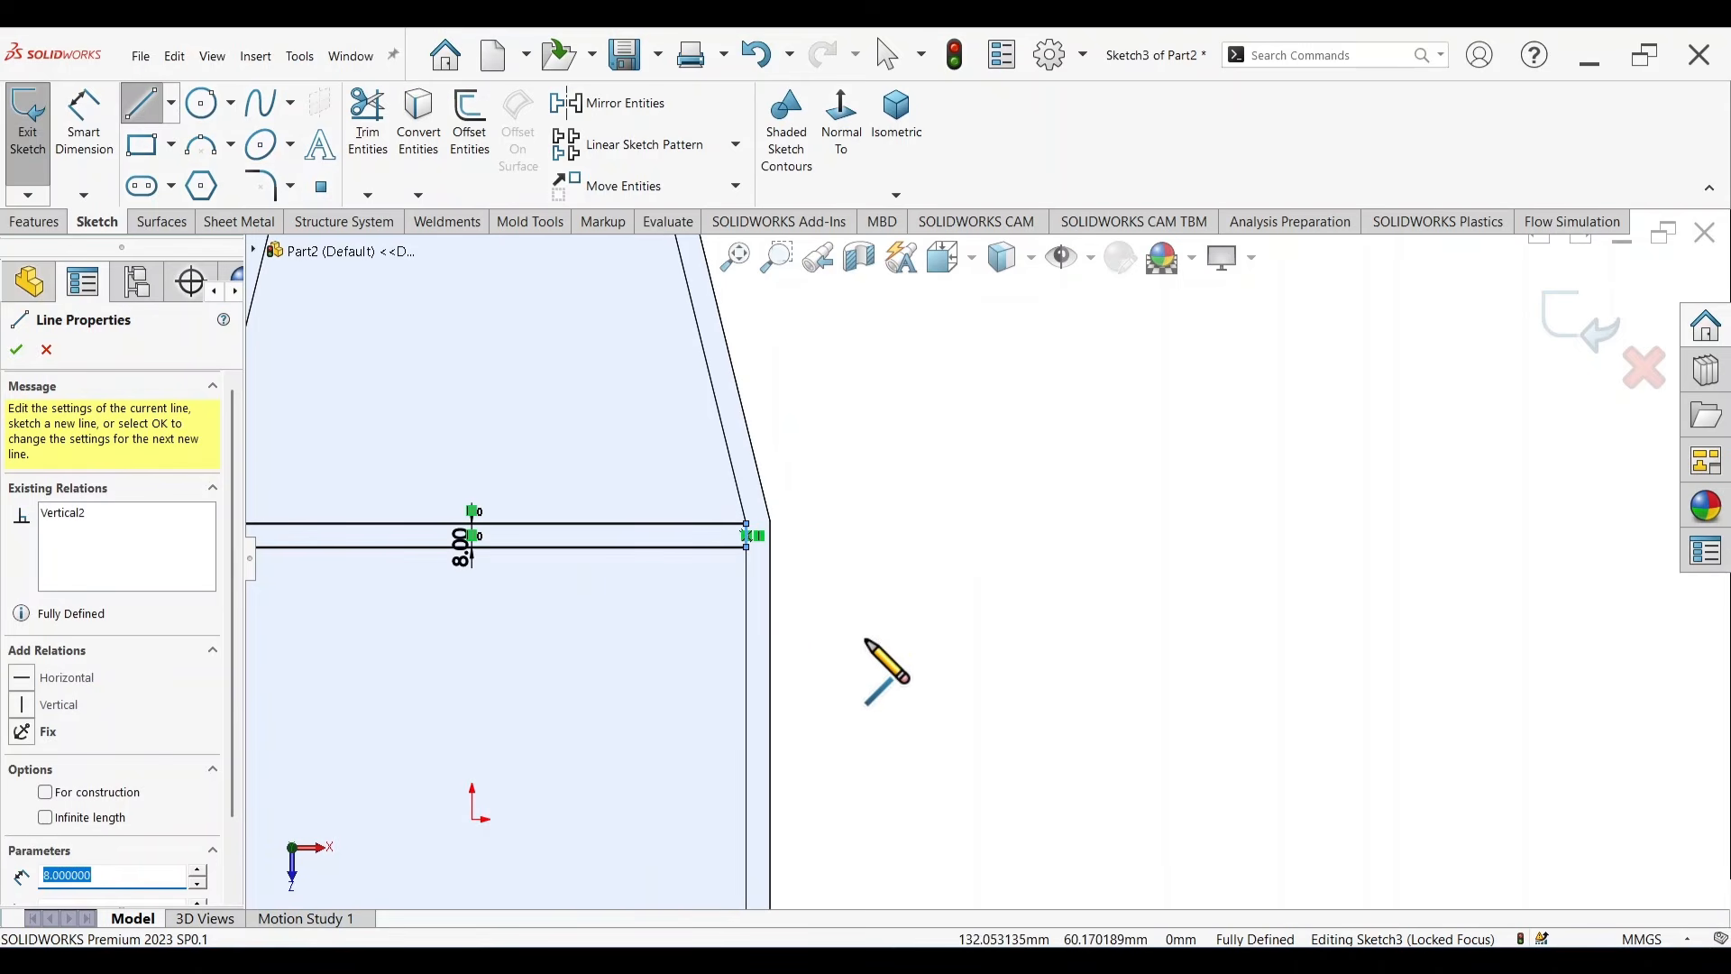
Extrude the cross rib profile with Up To Surface, ending at the top face of the outer wall.
{"action": "key", "text": "s"}
{"action": "left_click", "coordinate": [1018, 828]}
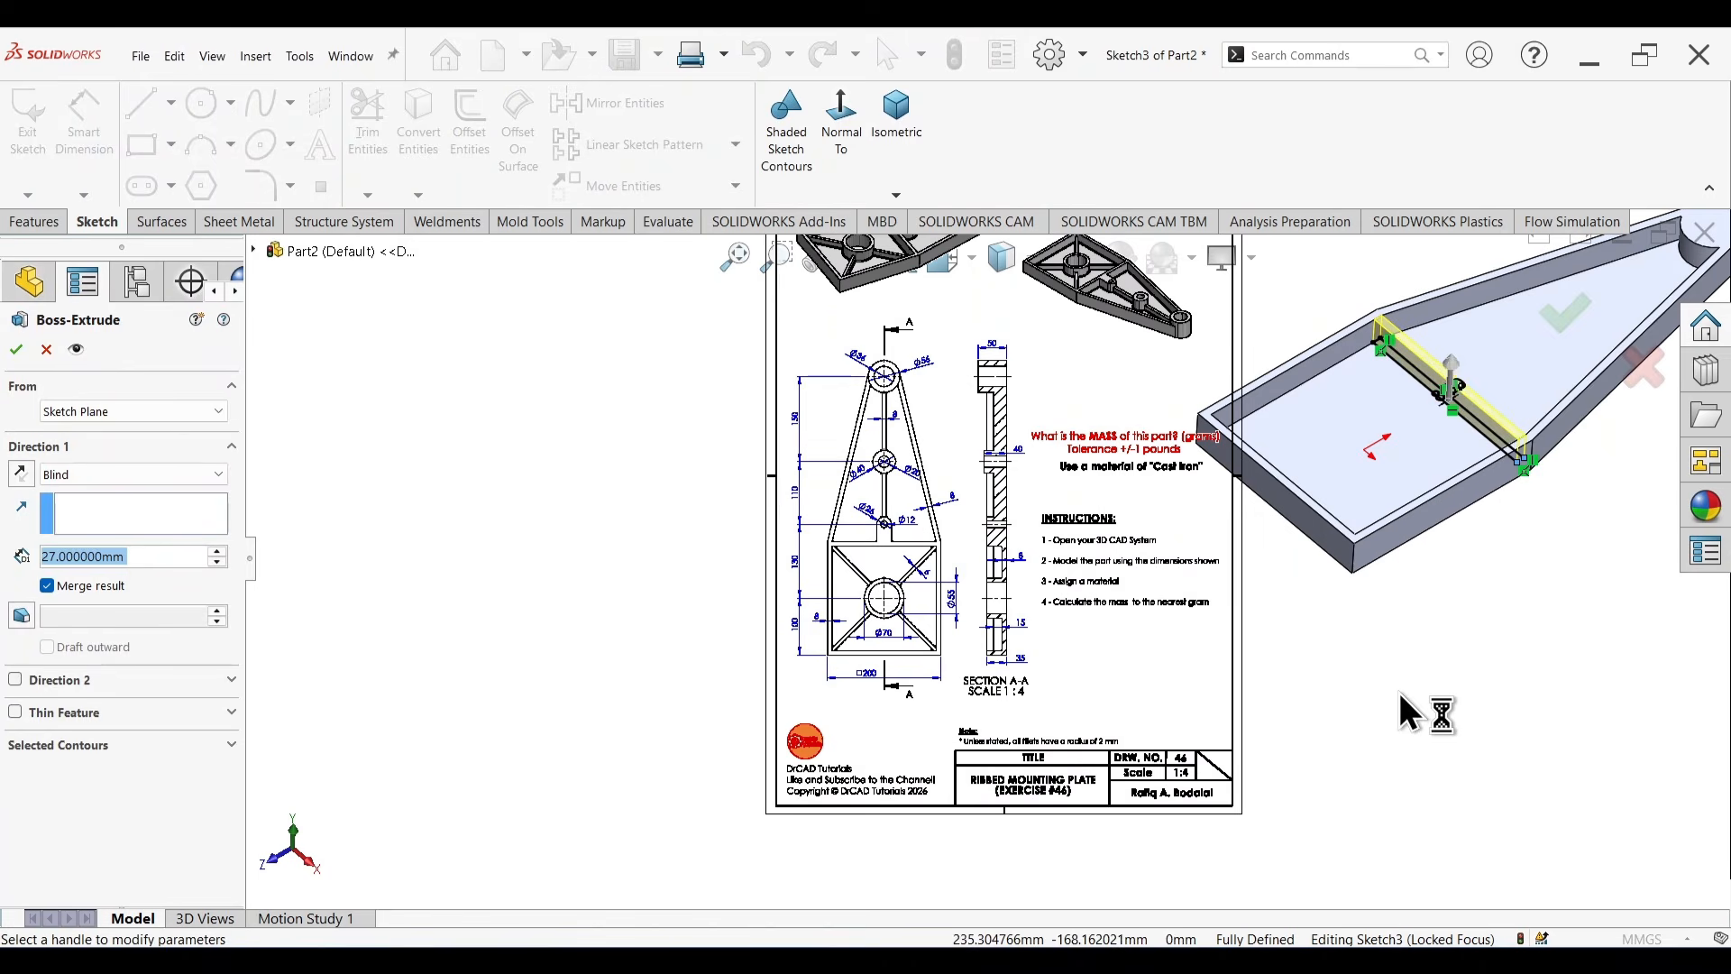
{"action": "right_click", "coordinate": [1418, 663]}
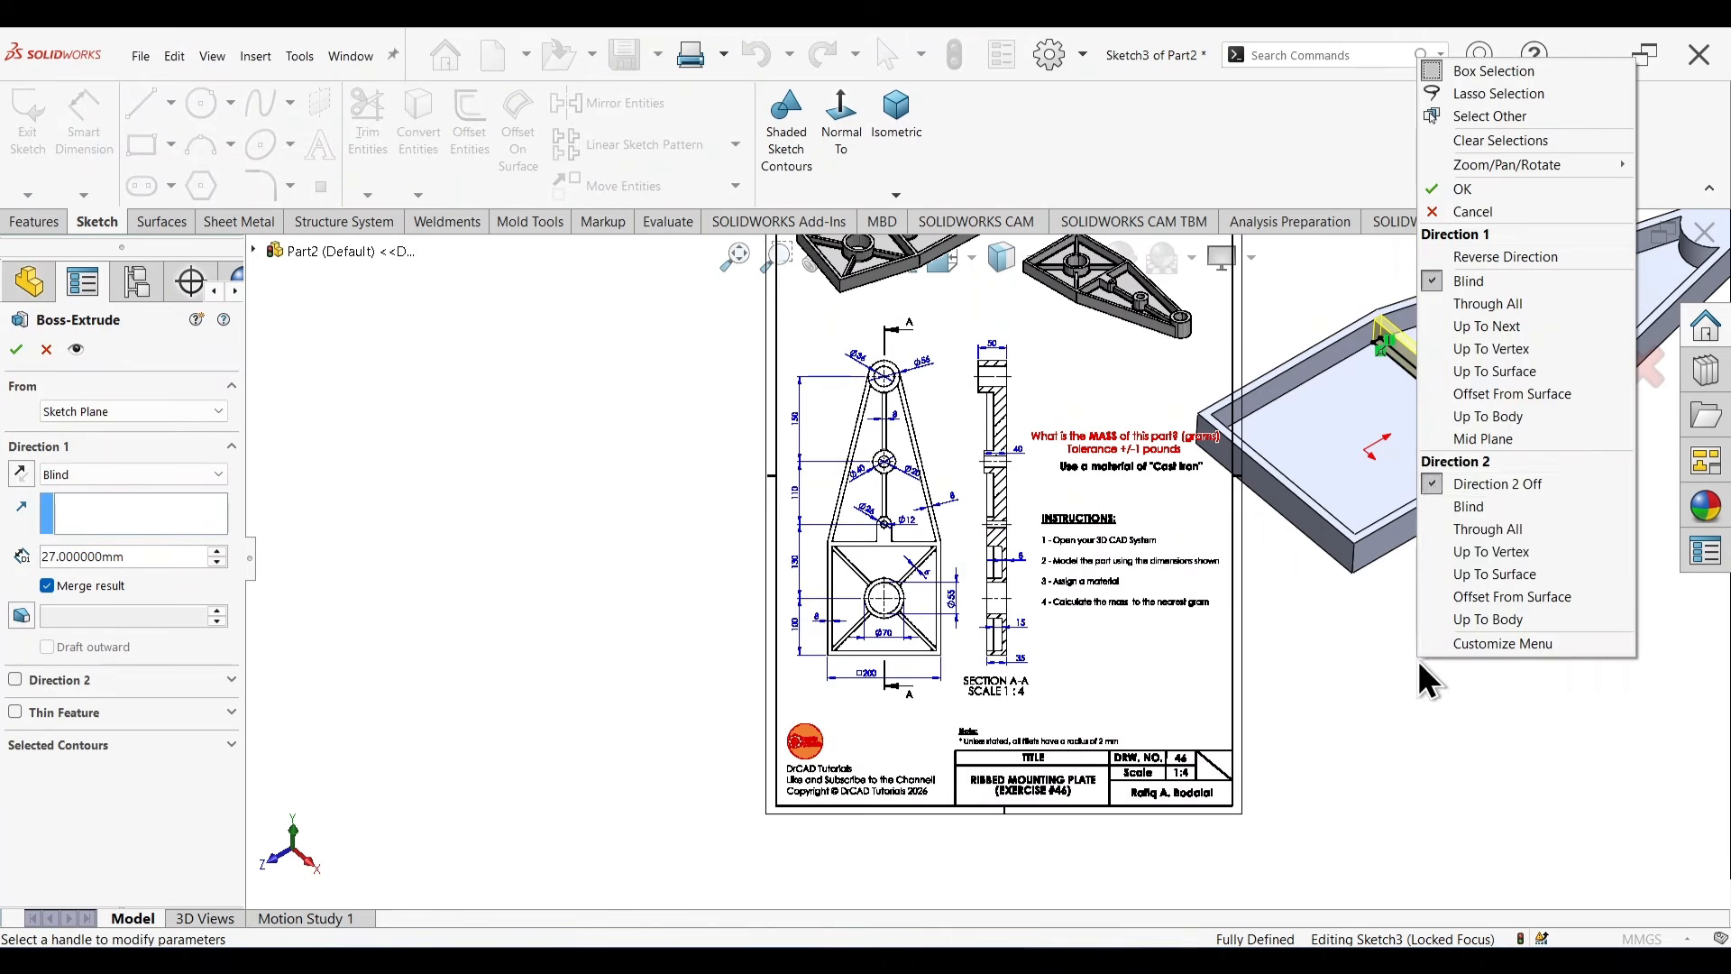
{"action": "left_click", "coordinate": [1511, 371]}
{"action": "scroll", "coordinate": [1502, 431], "scroll_direction": "down", "scroll_amount": 5}
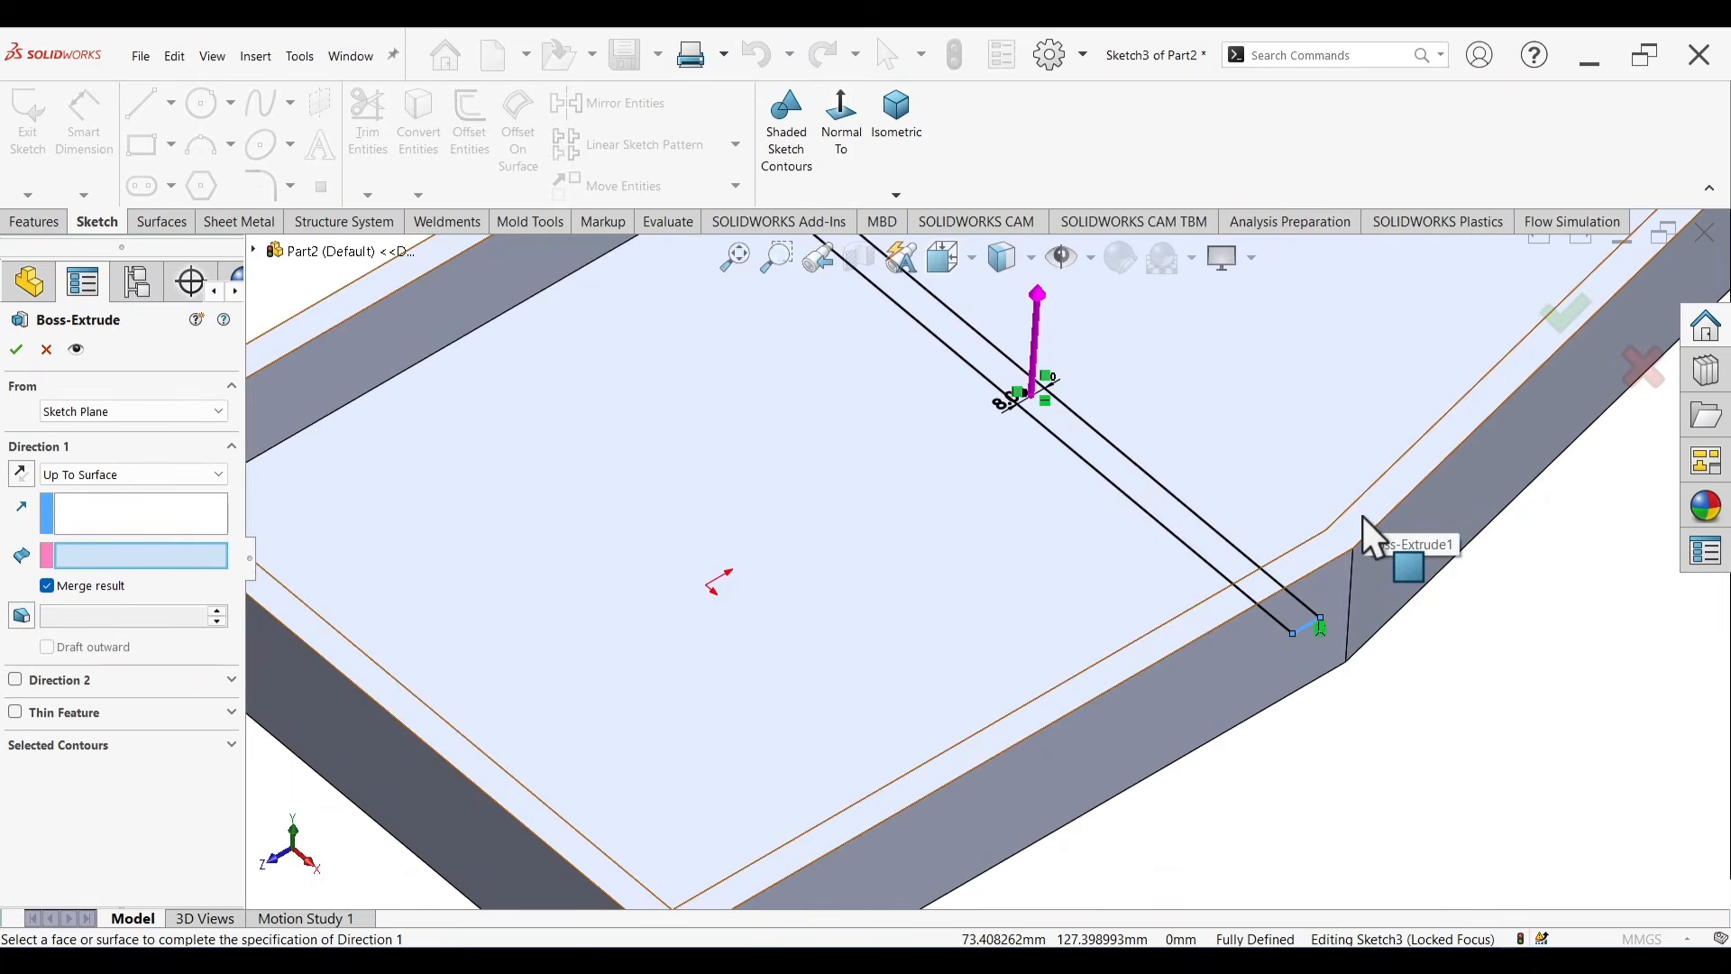
{"action": "left_click", "coordinate": [1362, 519]}
{"action": "scroll", "coordinate": [1361, 512], "scroll_direction": "up", "scroll_amount": 5}
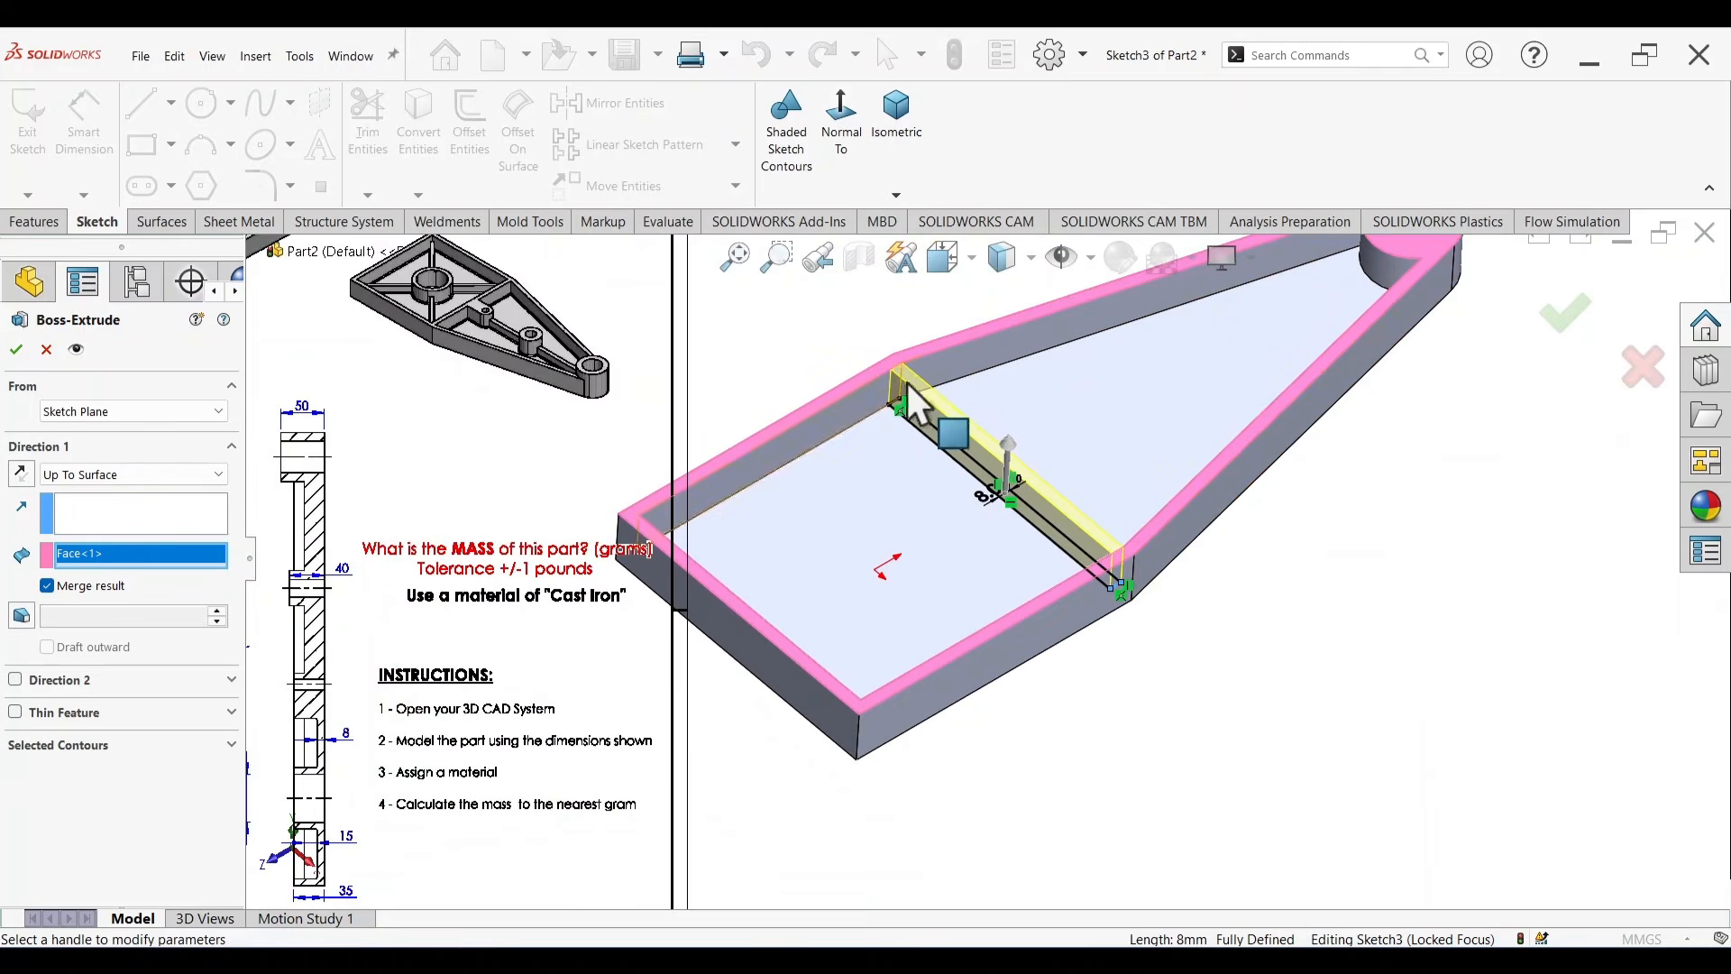
{"action": "left_click", "coordinate": [1569, 320]}
{"action": "left_click", "coordinate": [1273, 694]}
{"action": "scroll", "coordinate": [1273, 694], "scroll_direction": "up", "scroll_amount": 3}
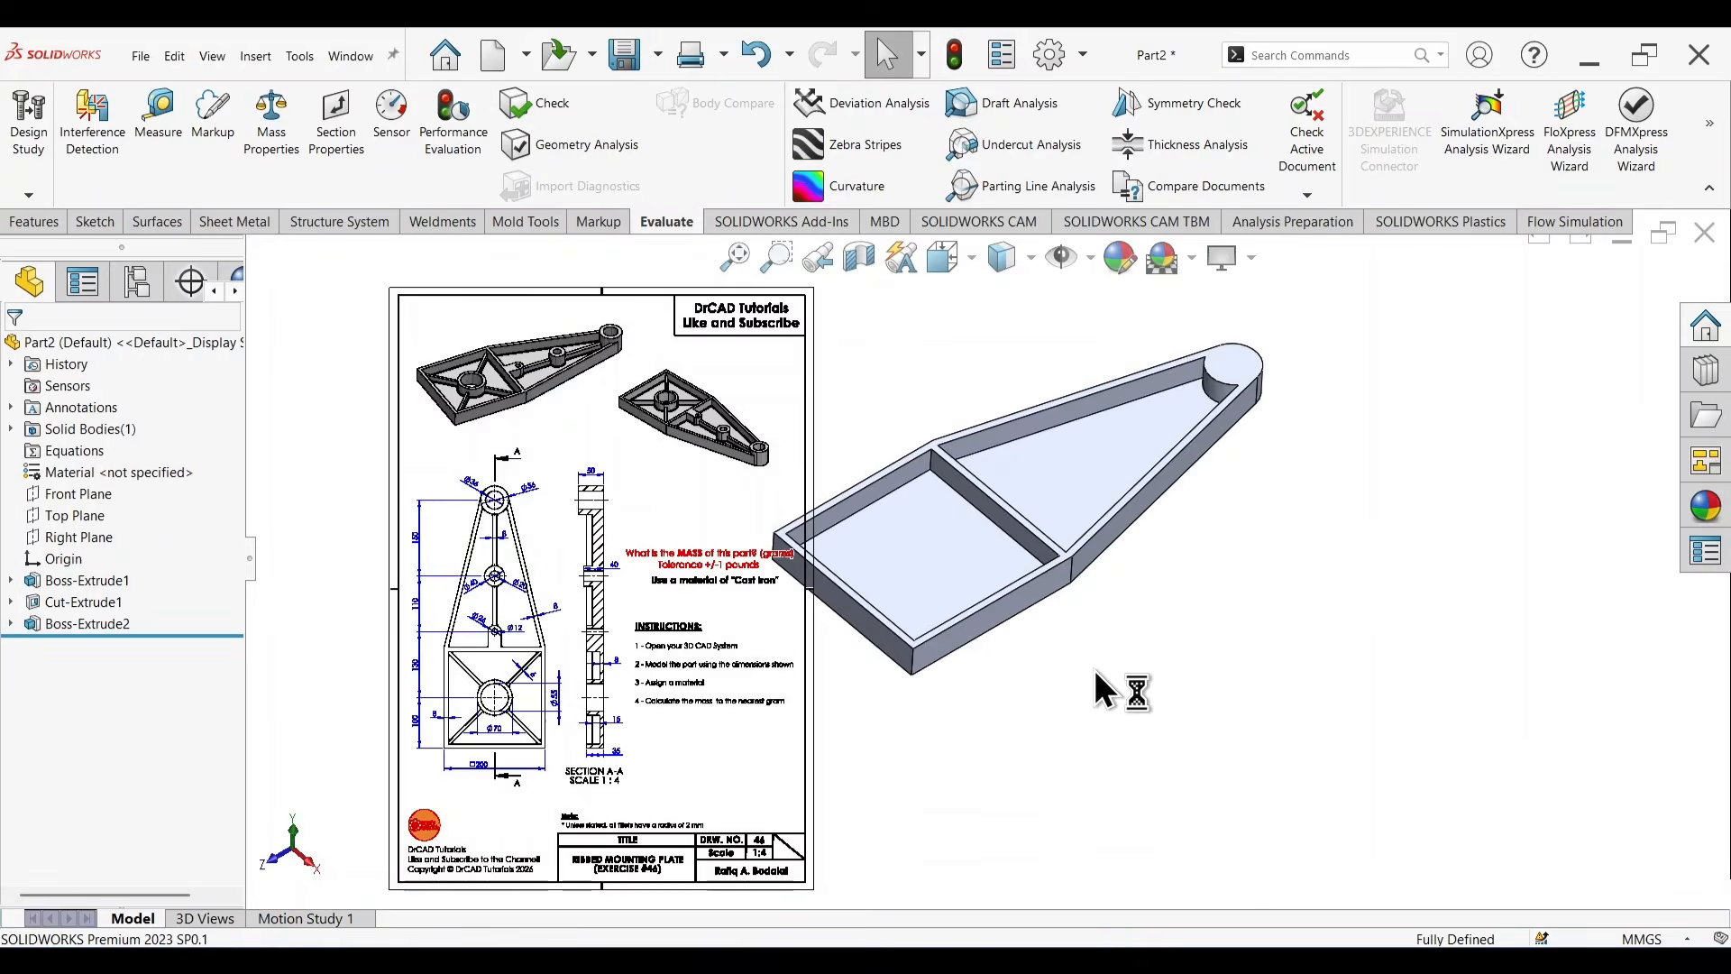
Examine the square end in the drawing, checking the central boss, its bore, the diagonal ribs and the section view.
{"action": "middle_click_drag", "start_coordinate": [1094, 669], "coordinate": [1080, 742]}
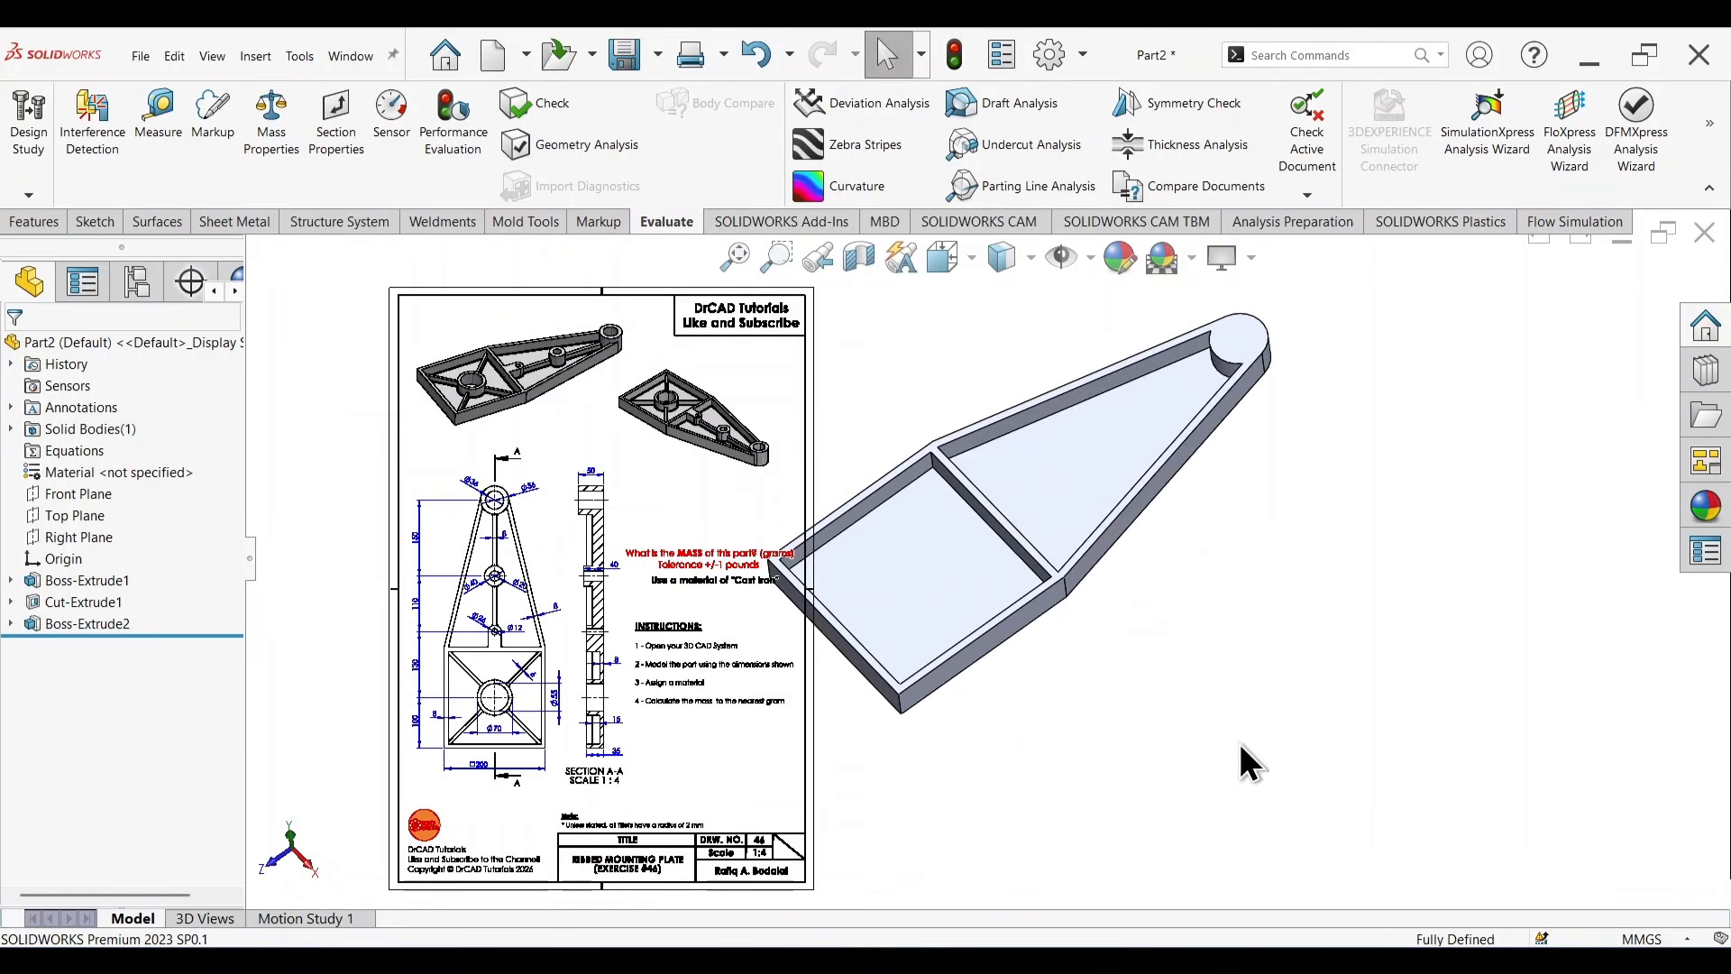
{"action": "mouse_move", "coordinate": [1241, 745]}
{"action": "middle_mouse_down"}
{"action": "mouse_move", "coordinate": [1470, 544]}
{"action": "mouse_move", "coordinate": [1317, 580]}
{"action": "mouse_move", "coordinate": [1283, 684]}
{"action": "mouse_move", "coordinate": [1253, 663]}
{"action": "mouse_move", "coordinate": [1284, 663]}
{"action": "middle_mouse_up"}
{"action": "scroll", "coordinate": [603, 661], "scroll_direction": "up", "scroll_amount": 1}
{"action": "scroll", "coordinate": [631, 661], "scroll_direction": "down", "scroll_amount": 3}
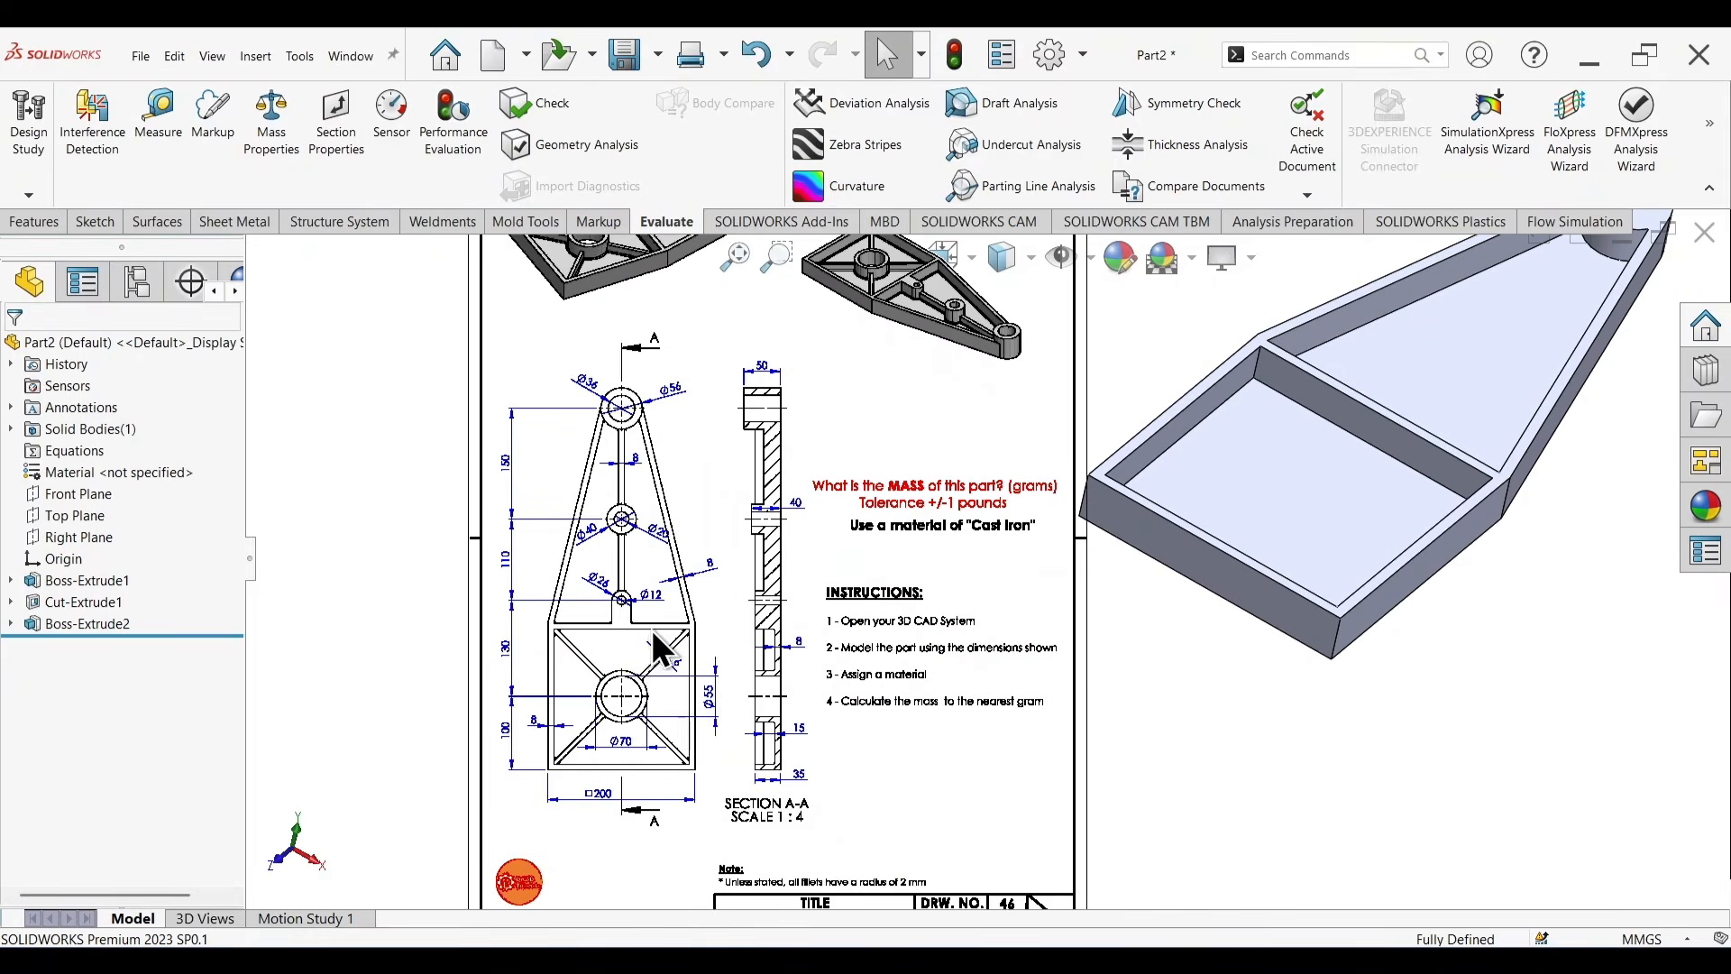
{"action": "scroll", "coordinate": [667, 628], "scroll_direction": "up", "scroll_amount": 1}
{"action": "scroll", "coordinate": [777, 617], "scroll_direction": "down", "scroll_amount": 1}
{"action": "scroll", "coordinate": [777, 622], "scroll_direction": "up", "scroll_amount": 1}
{"action": "scroll", "coordinate": [783, 700], "scroll_direction": "down", "scroll_amount": 4}
{"action": "scroll", "coordinate": [781, 631], "scroll_direction": "down", "scroll_amount": 2}
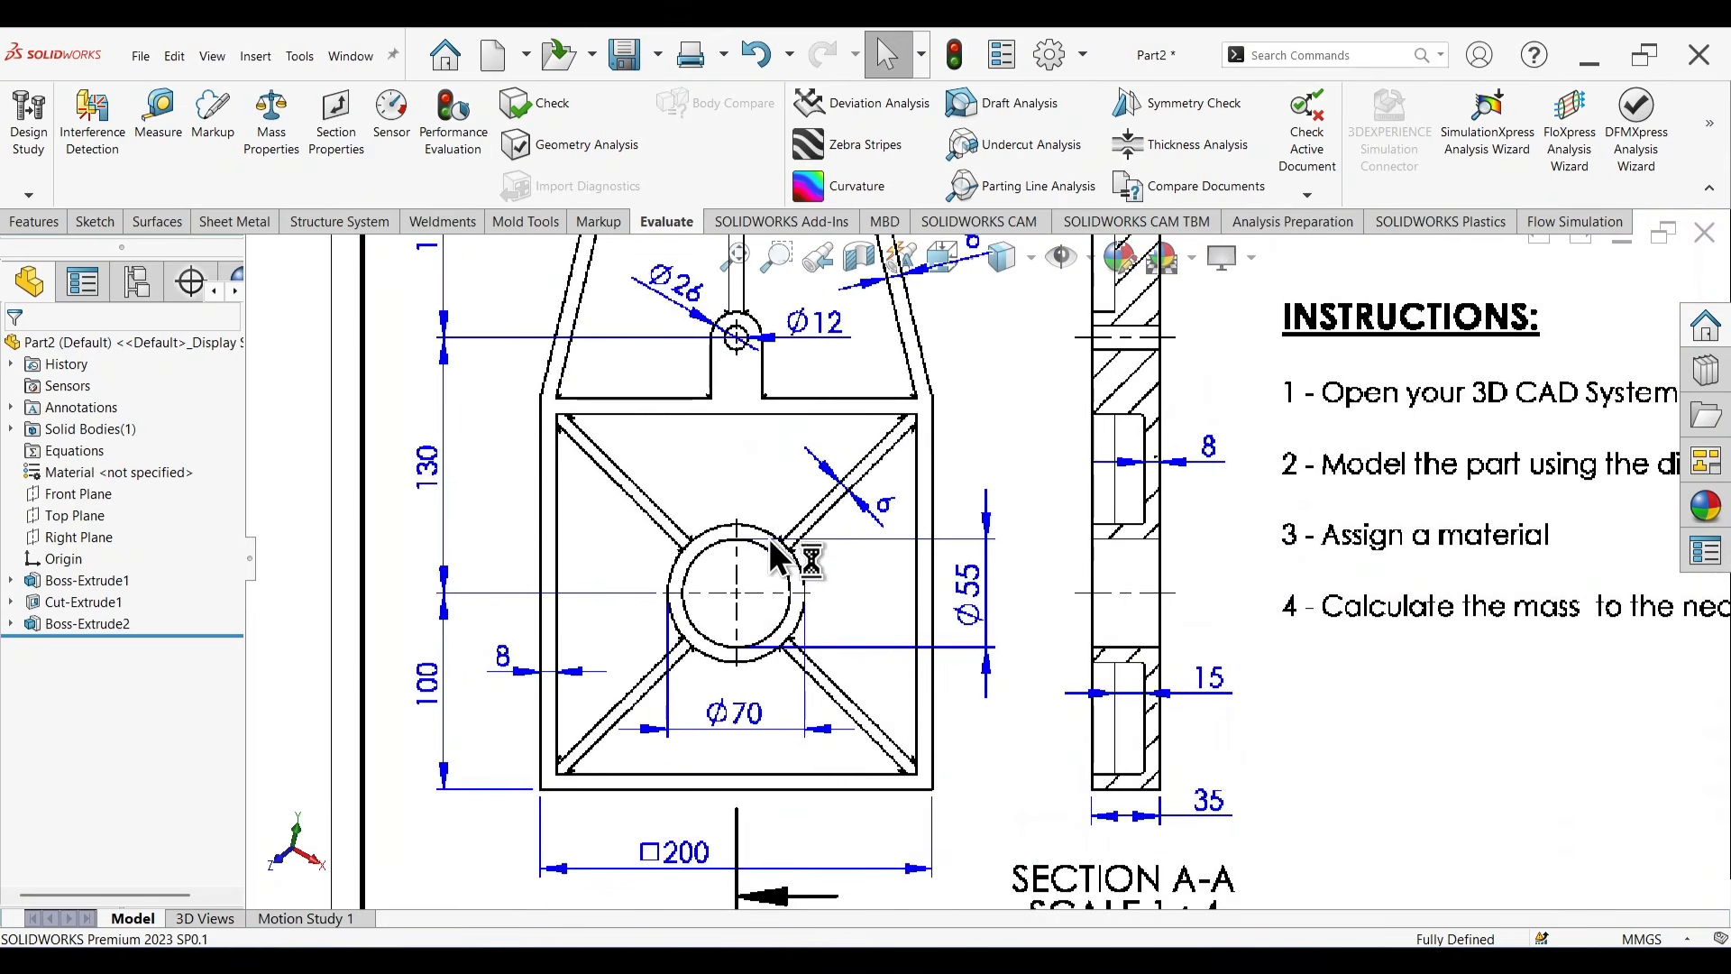
{"action": "scroll", "coordinate": [1295, 473], "scroll_direction": "up", "scroll_amount": 3}
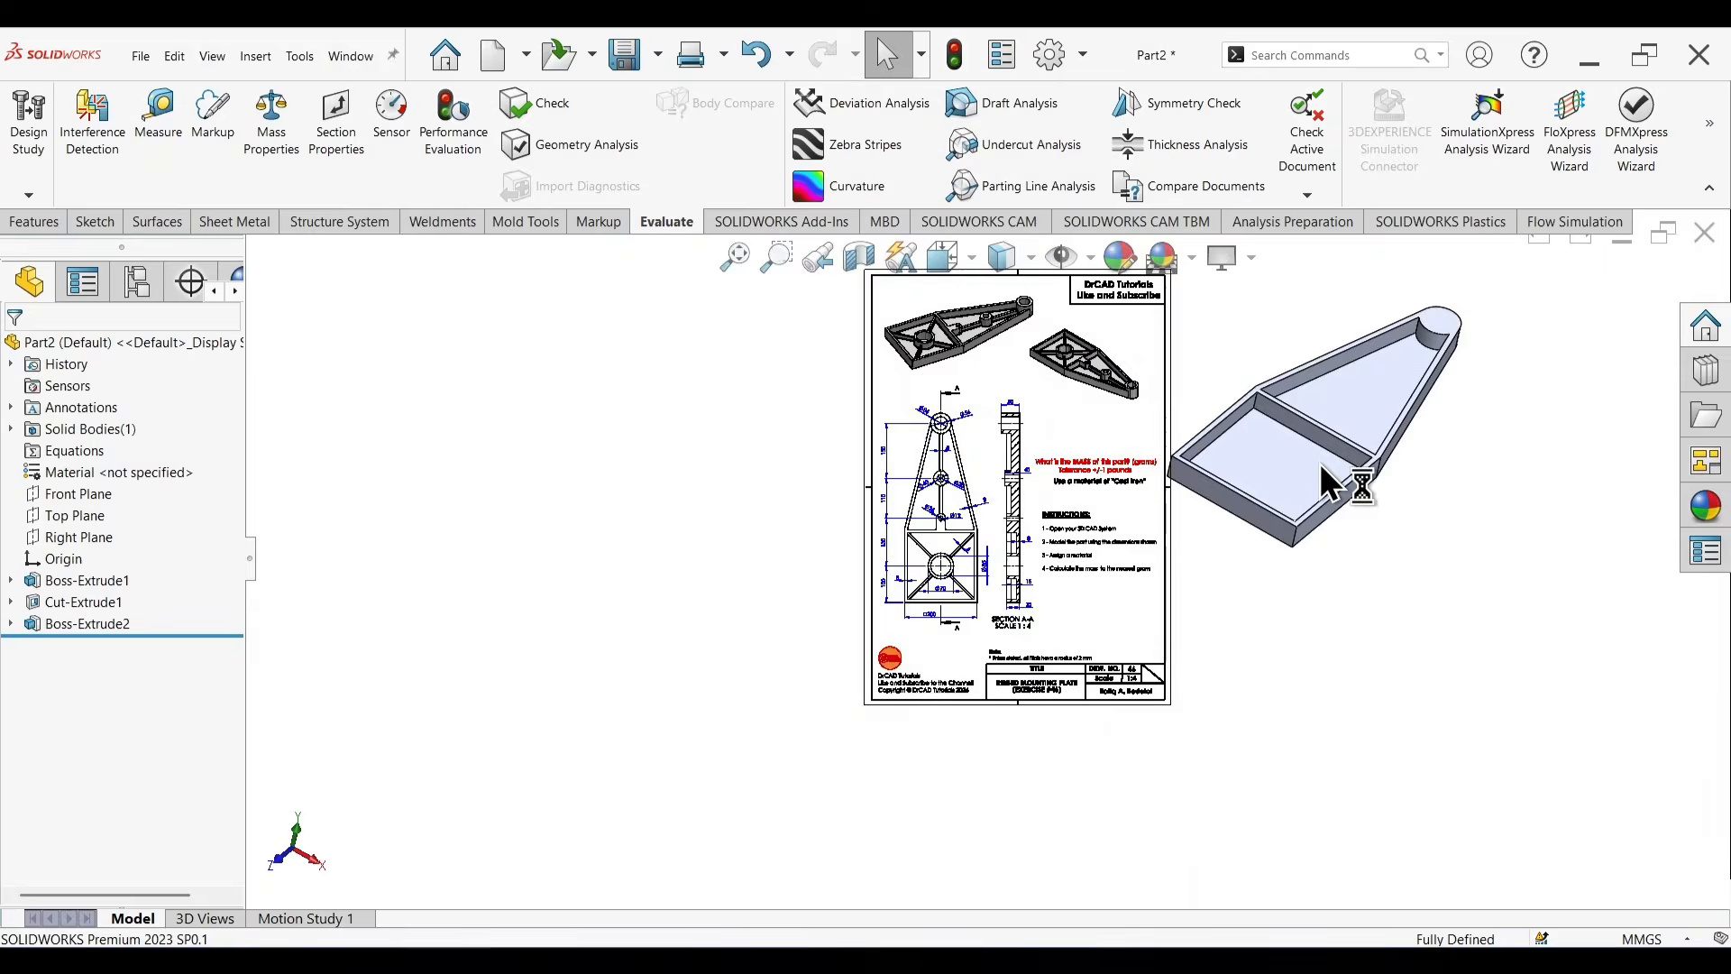
Start a sketch on the square pocket's floor and draw a circle about 76 mm in diameter centred on the origin.
{"action": "scroll", "coordinate": [1198, 494], "scroll_direction": "down", "scroll_amount": 2}
{"action": "left_click", "coordinate": [1205, 502]}
{"action": "left_click", "coordinate": [1252, 437]}
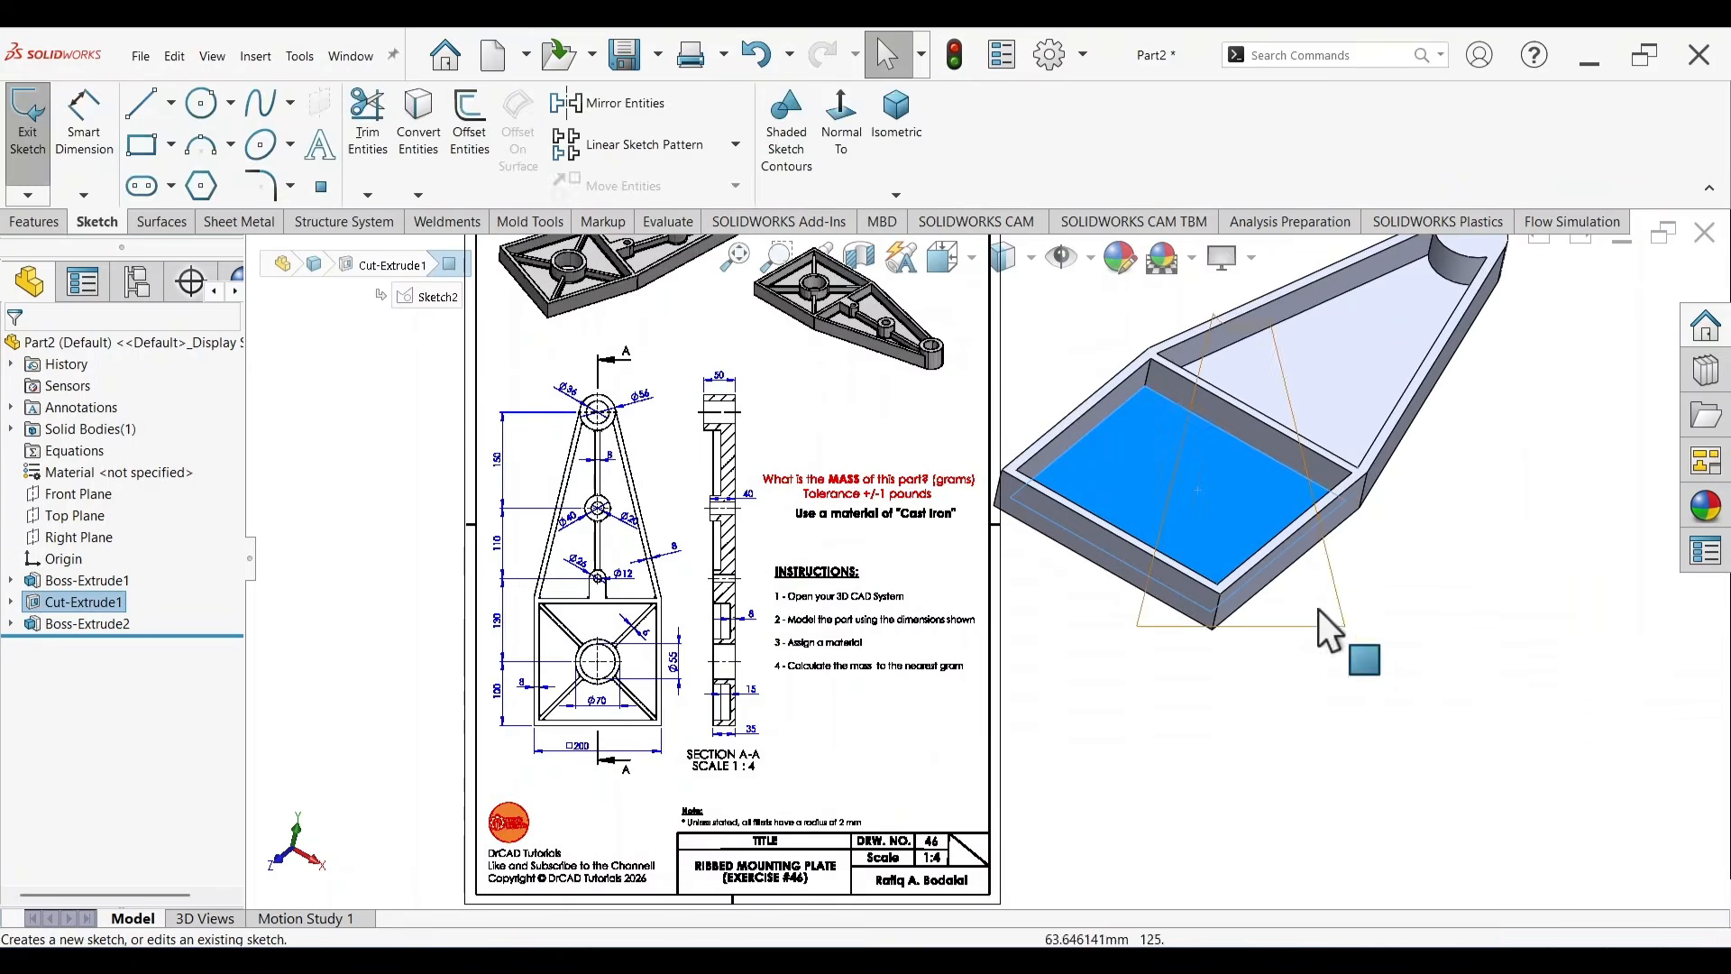
{"action": "right_click_drag", "start_coordinate": [1485, 710], "coordinate": [1573, 734]}
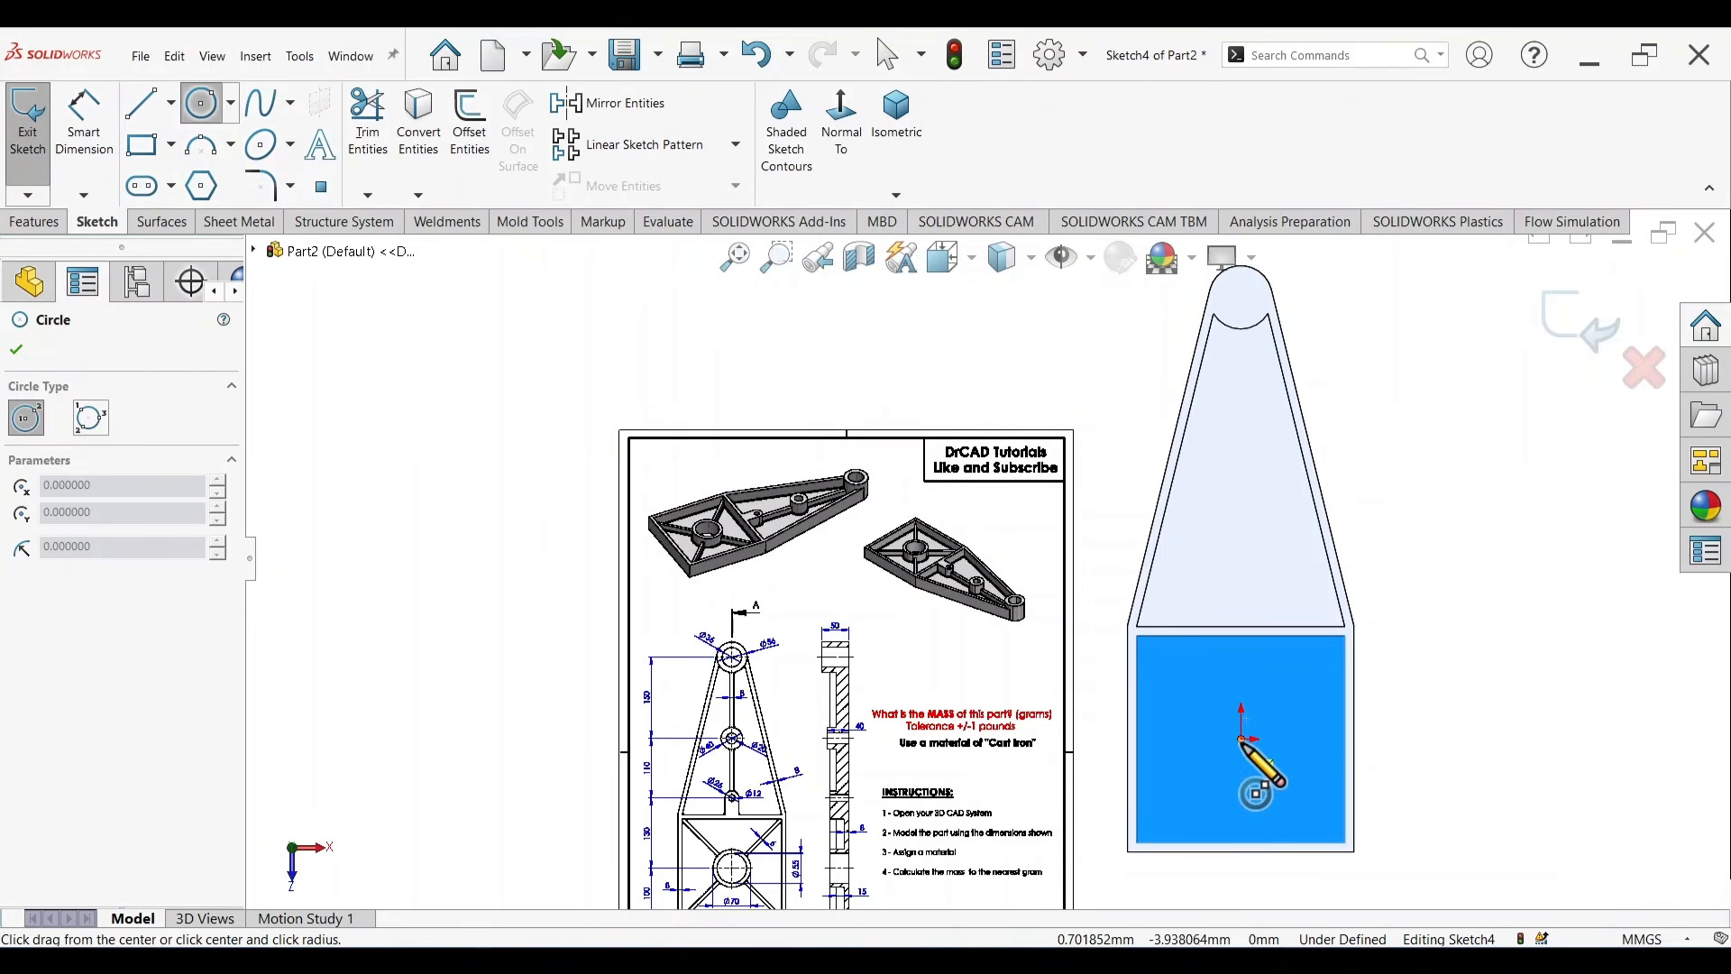
{"action": "left_click", "coordinate": [1241, 740]}
{"action": "left_click", "coordinate": [1272, 772]}
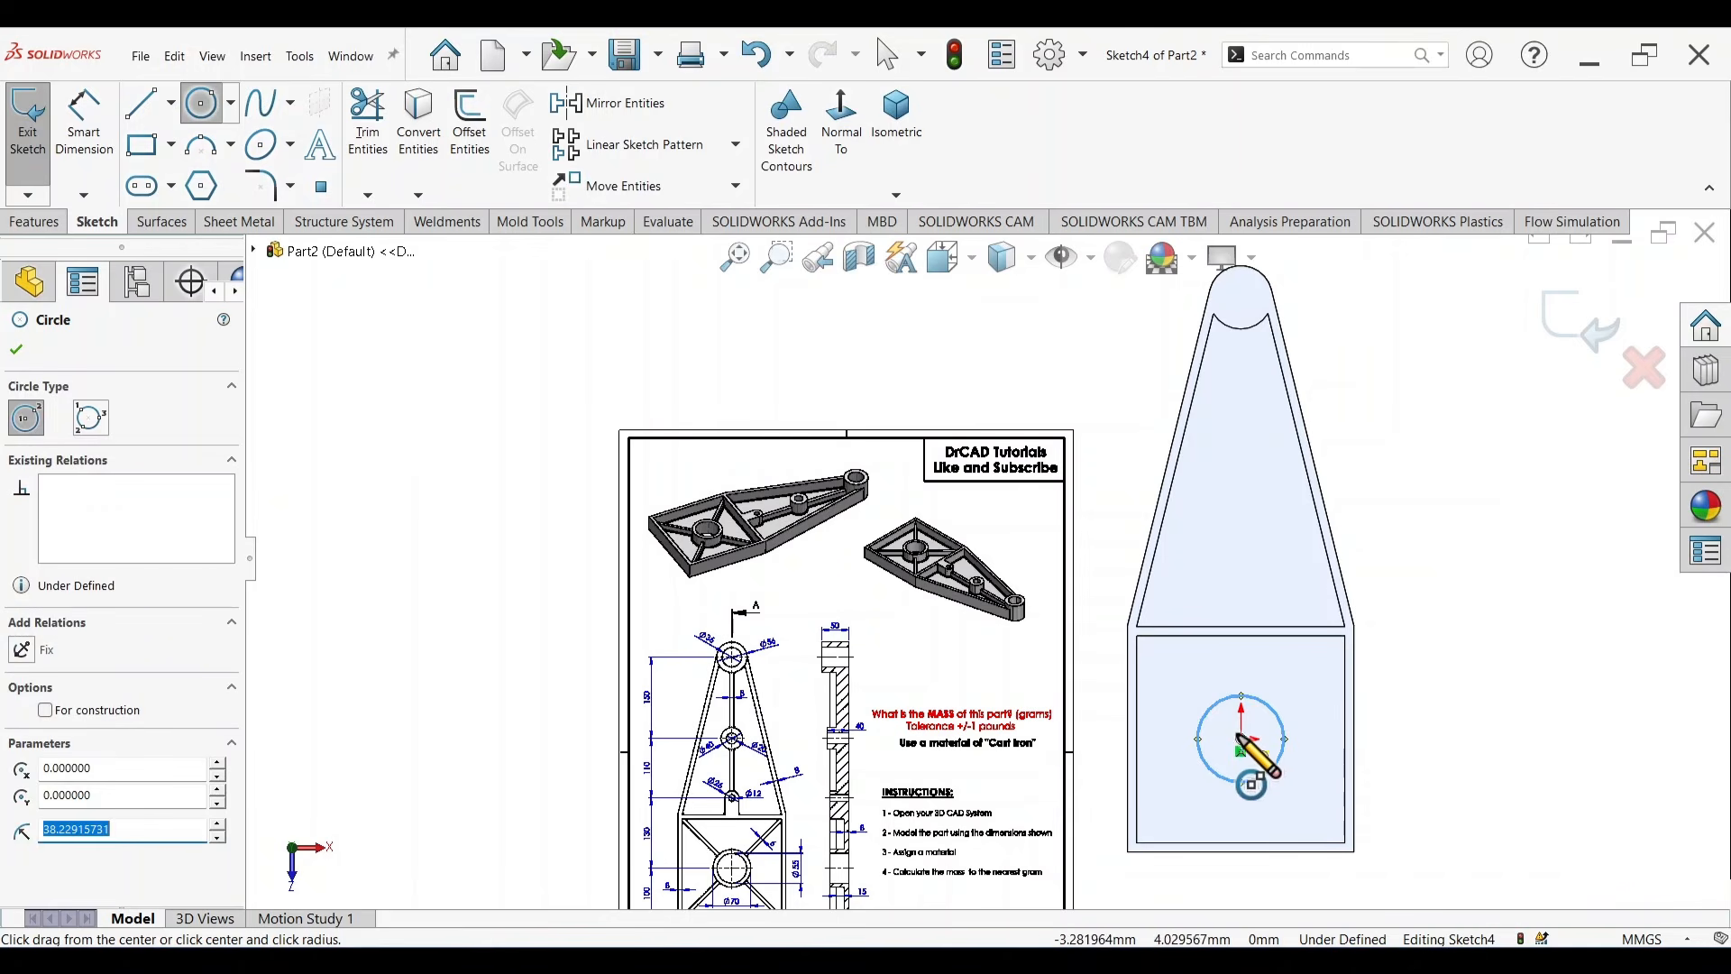
Dimension the circle on the square pocket's floor to a diameter of 70 mm, as given in the drawing.
{"action": "right_click_drag", "start_coordinate": [1442, 793], "coordinate": [1427, 698]}
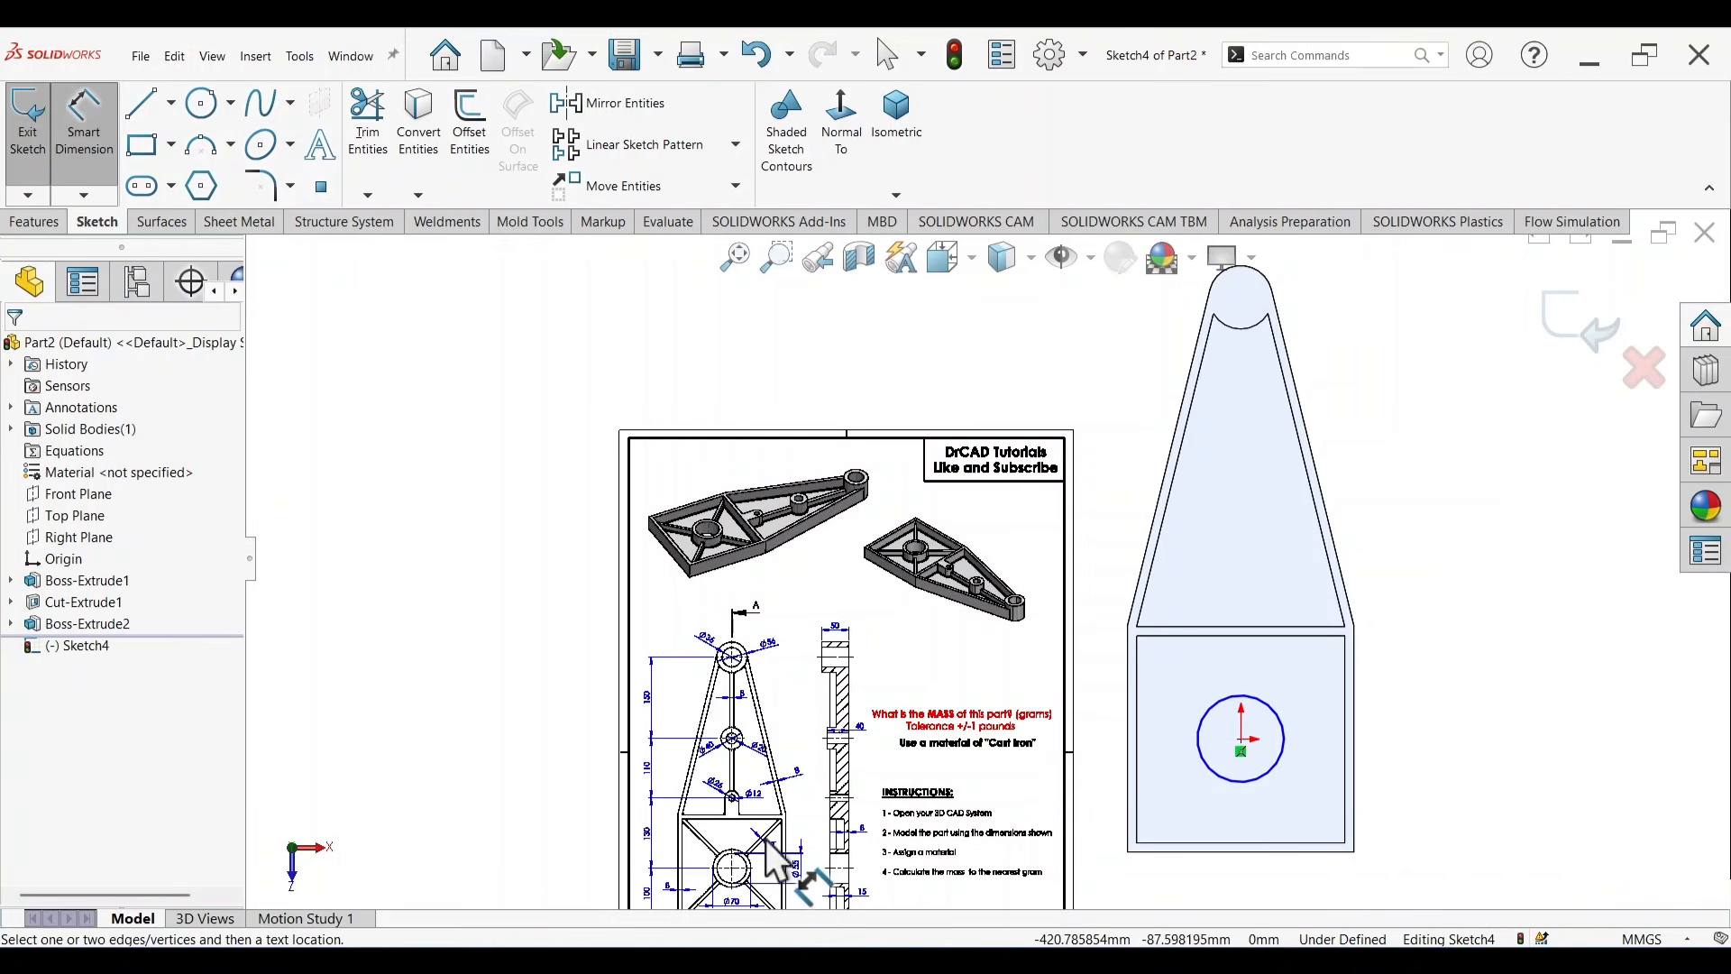
{"action": "scroll", "coordinate": [764, 838], "scroll_direction": "up", "scroll_amount": 1}
{"action": "scroll", "coordinate": [779, 823], "scroll_direction": "down", "scroll_amount": 4}
{"action": "scroll", "coordinate": [775, 824], "scroll_direction": "down", "scroll_amount": 3}
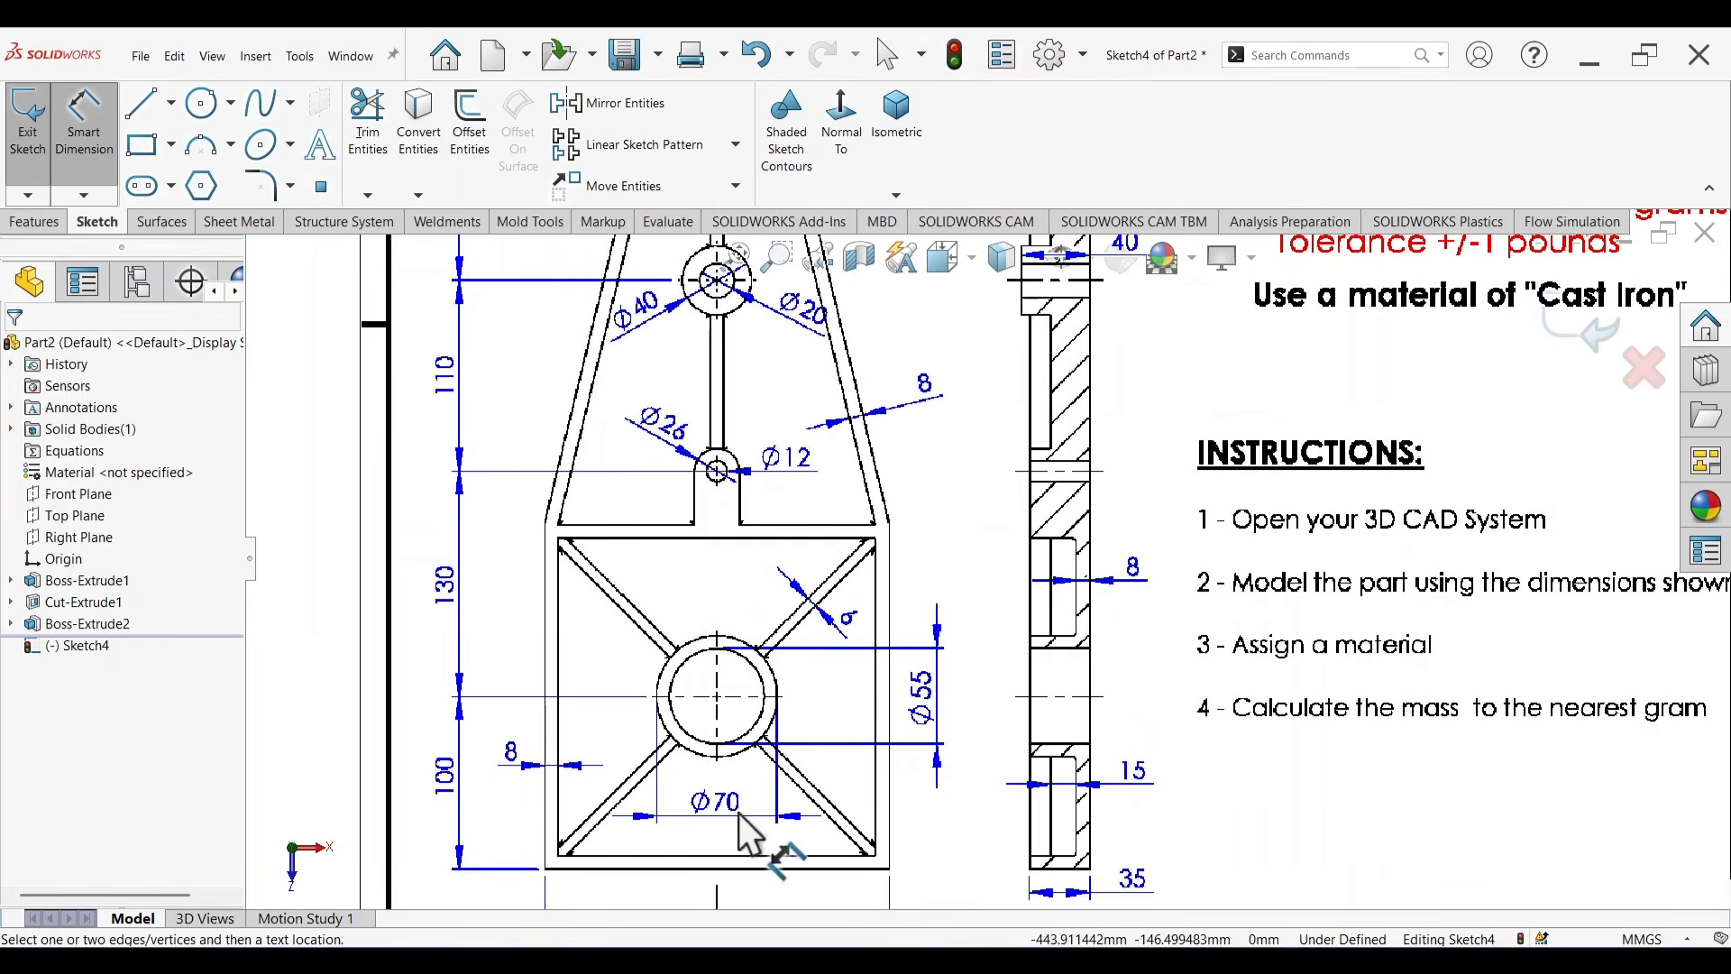
{"action": "scroll", "coordinate": [1474, 452], "scroll_direction": "up", "scroll_amount": 4}
{"action": "scroll", "coordinate": [1322, 519], "scroll_direction": "down", "scroll_amount": 2}
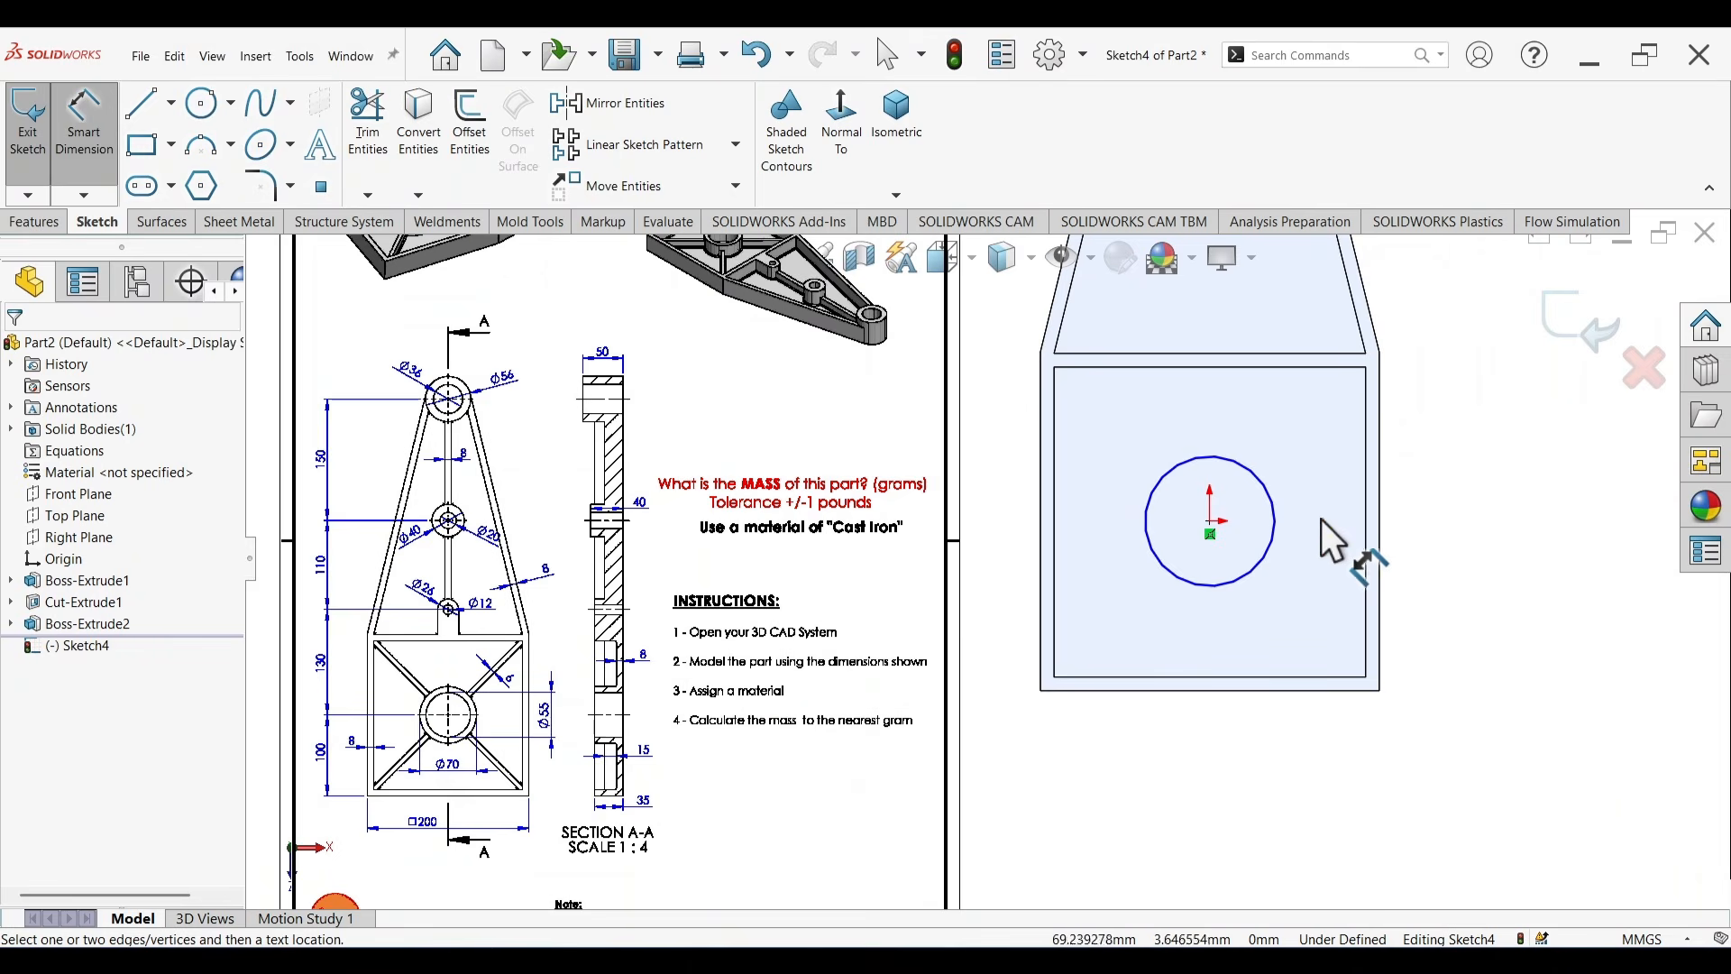
{"action": "left_click", "coordinate": [1274, 512]}
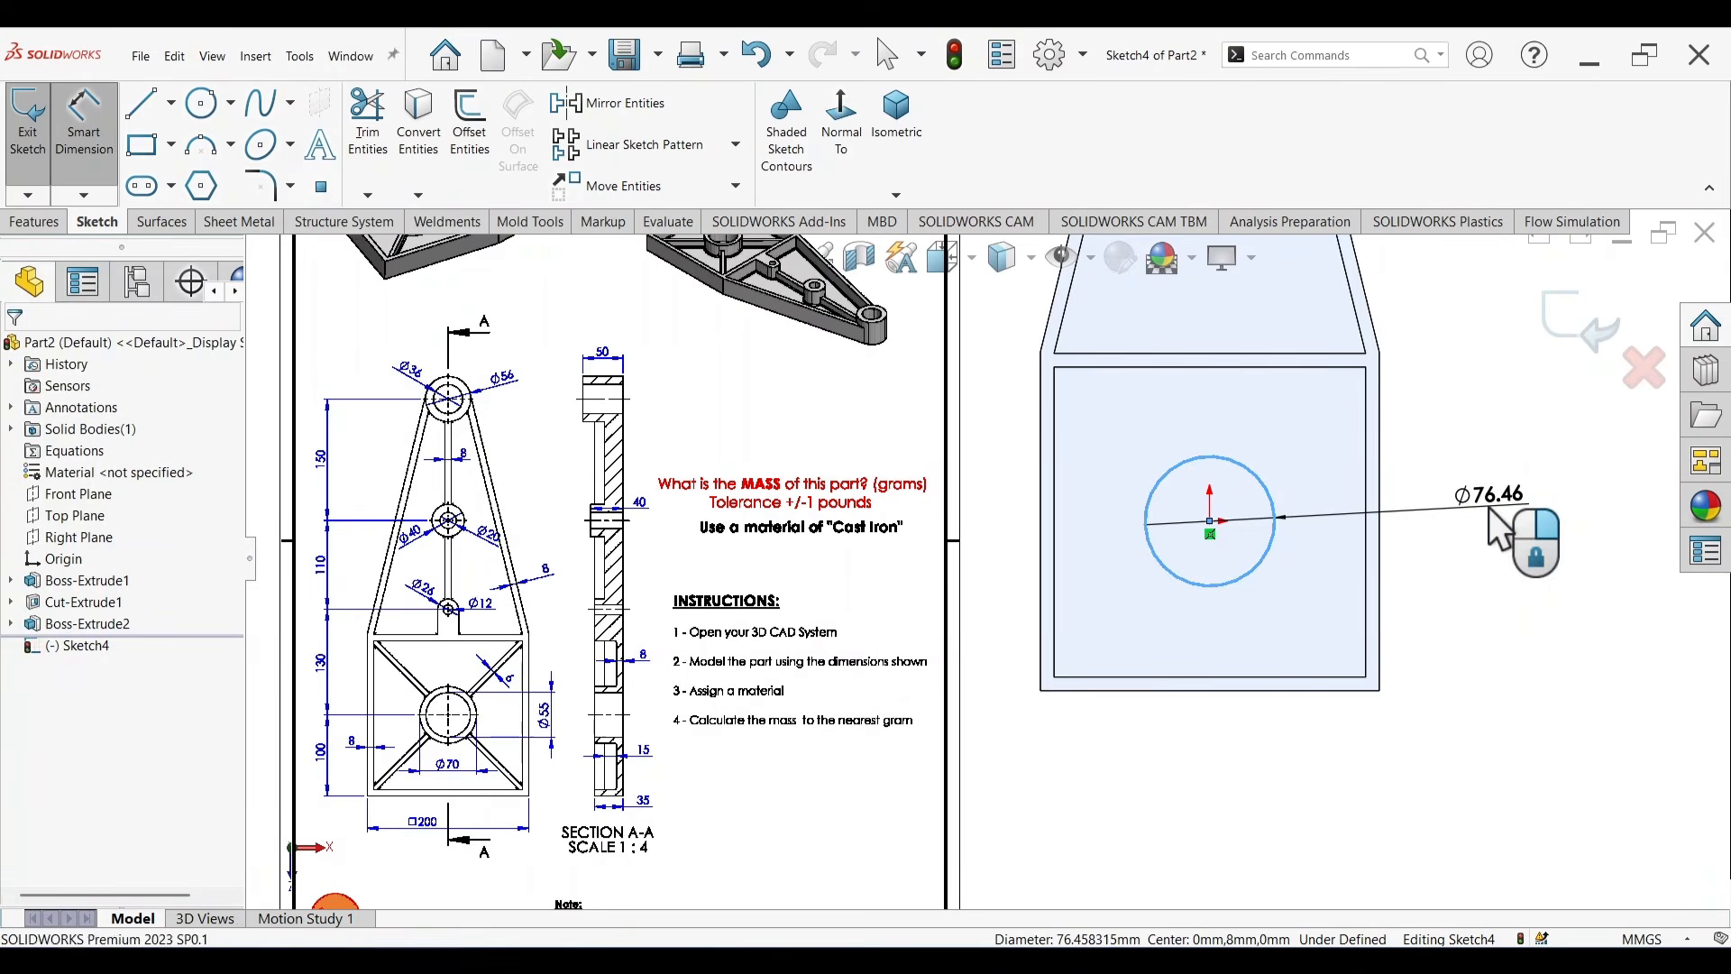
{"action": "left_click", "coordinate": [1487, 505]}
{"action": "type", "text": "70"}
{"action": "key", "text": "Return"}
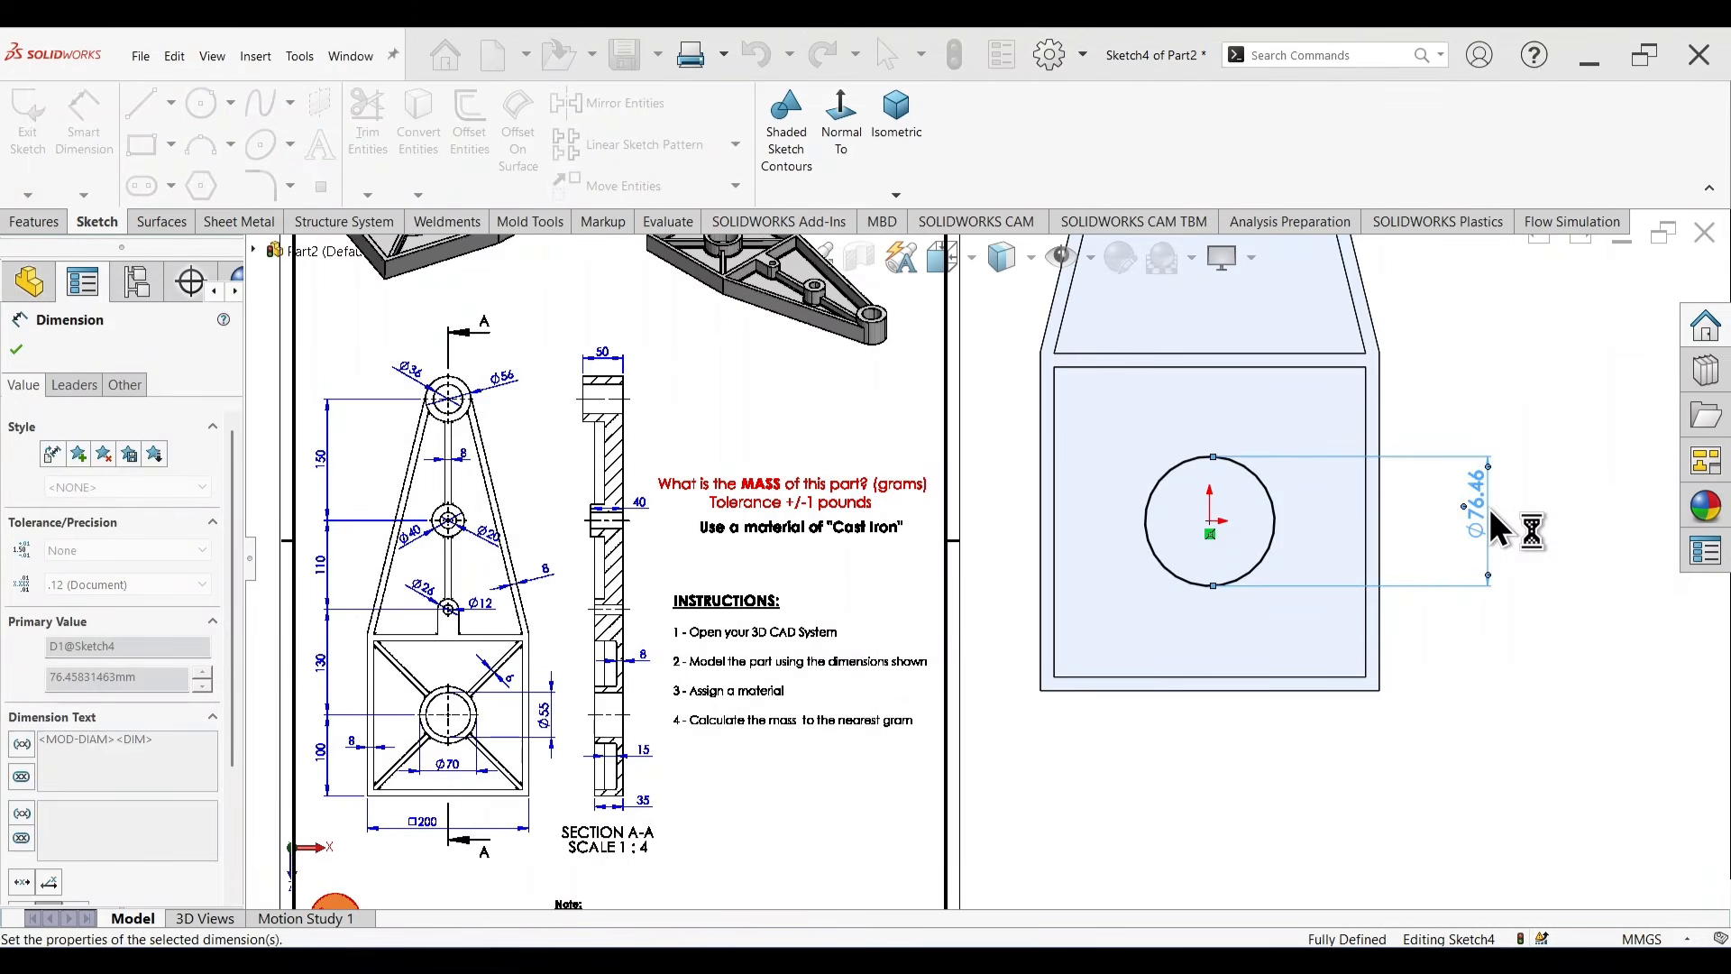
Extrude the 70 mm circle with Up To Surface, ending at the top face of the outer wall.
{"action": "key", "text": "s"}
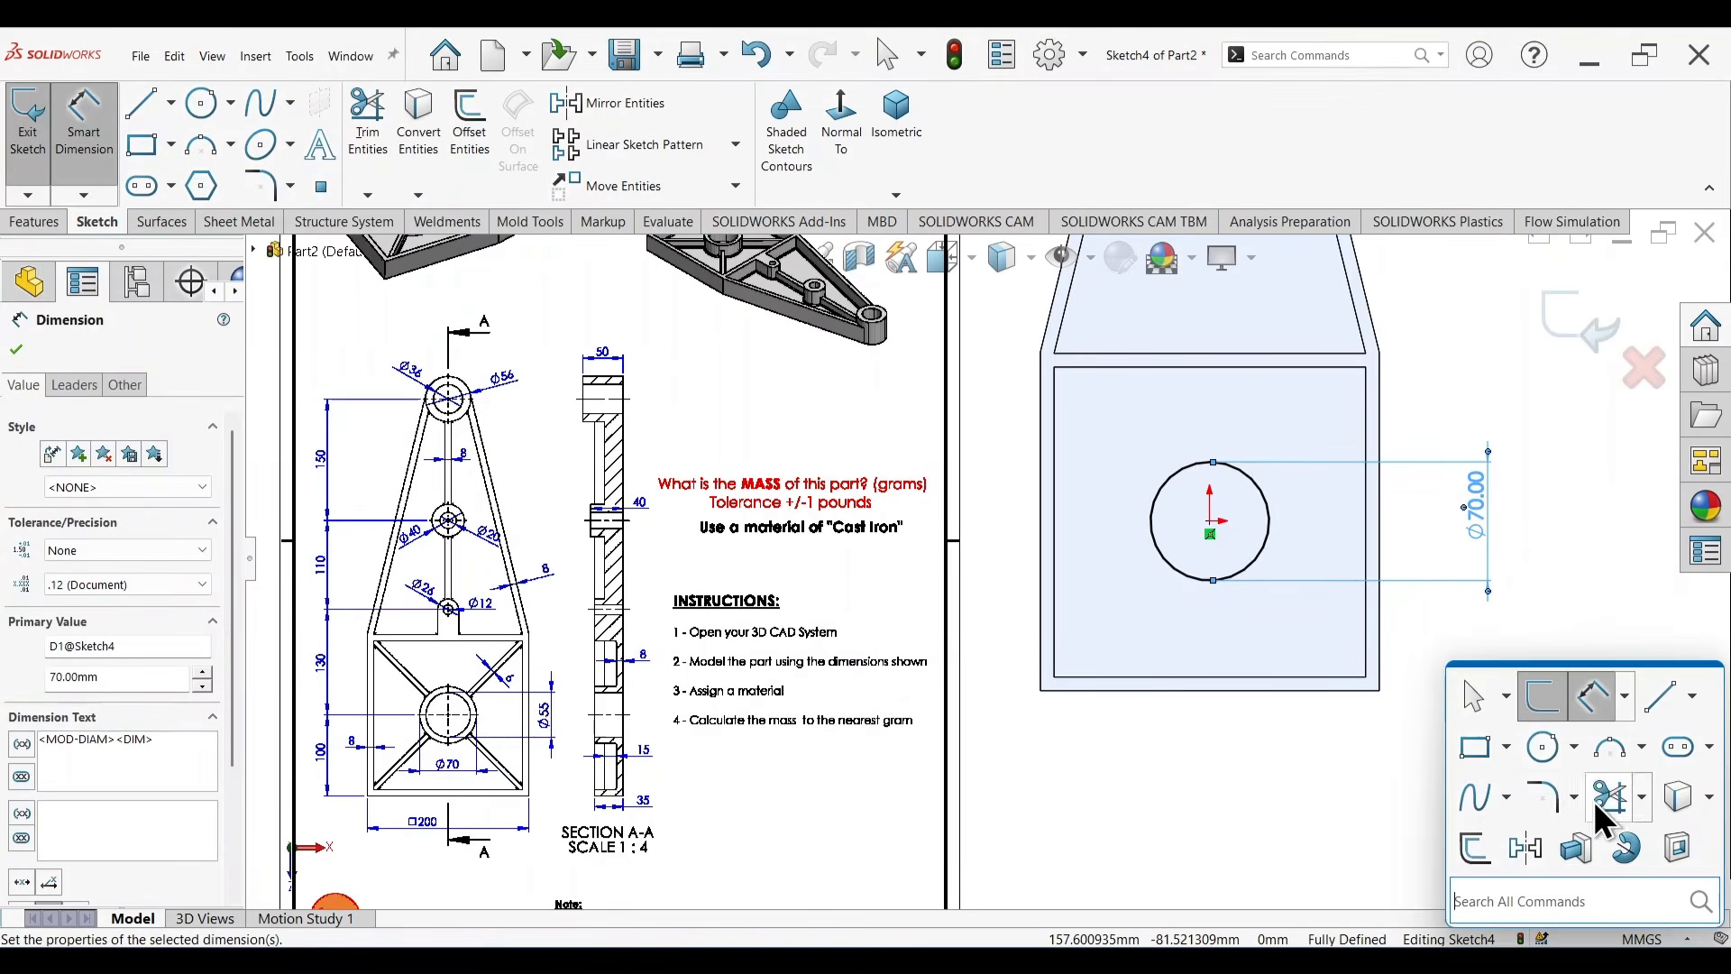
{"action": "left_click", "coordinate": [1592, 851]}
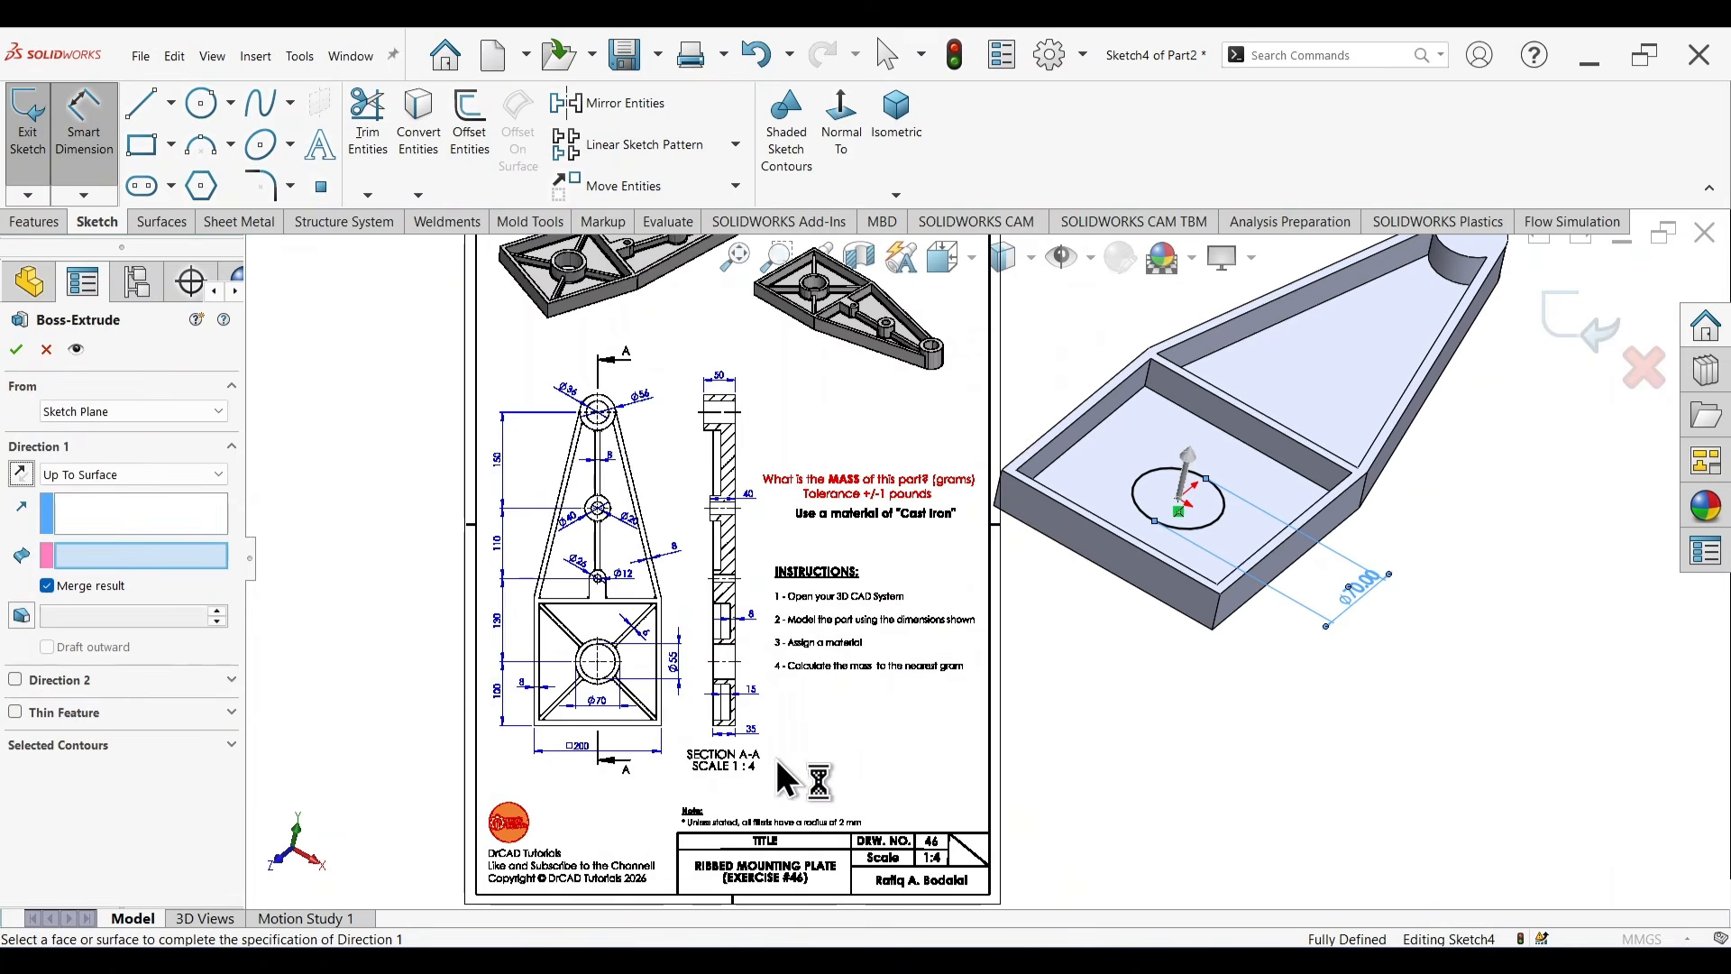
{"action": "scroll", "coordinate": [732, 703], "scroll_direction": "down", "scroll_amount": 4}
{"action": "scroll", "coordinate": [748, 694], "scroll_direction": "down", "scroll_amount": 2}
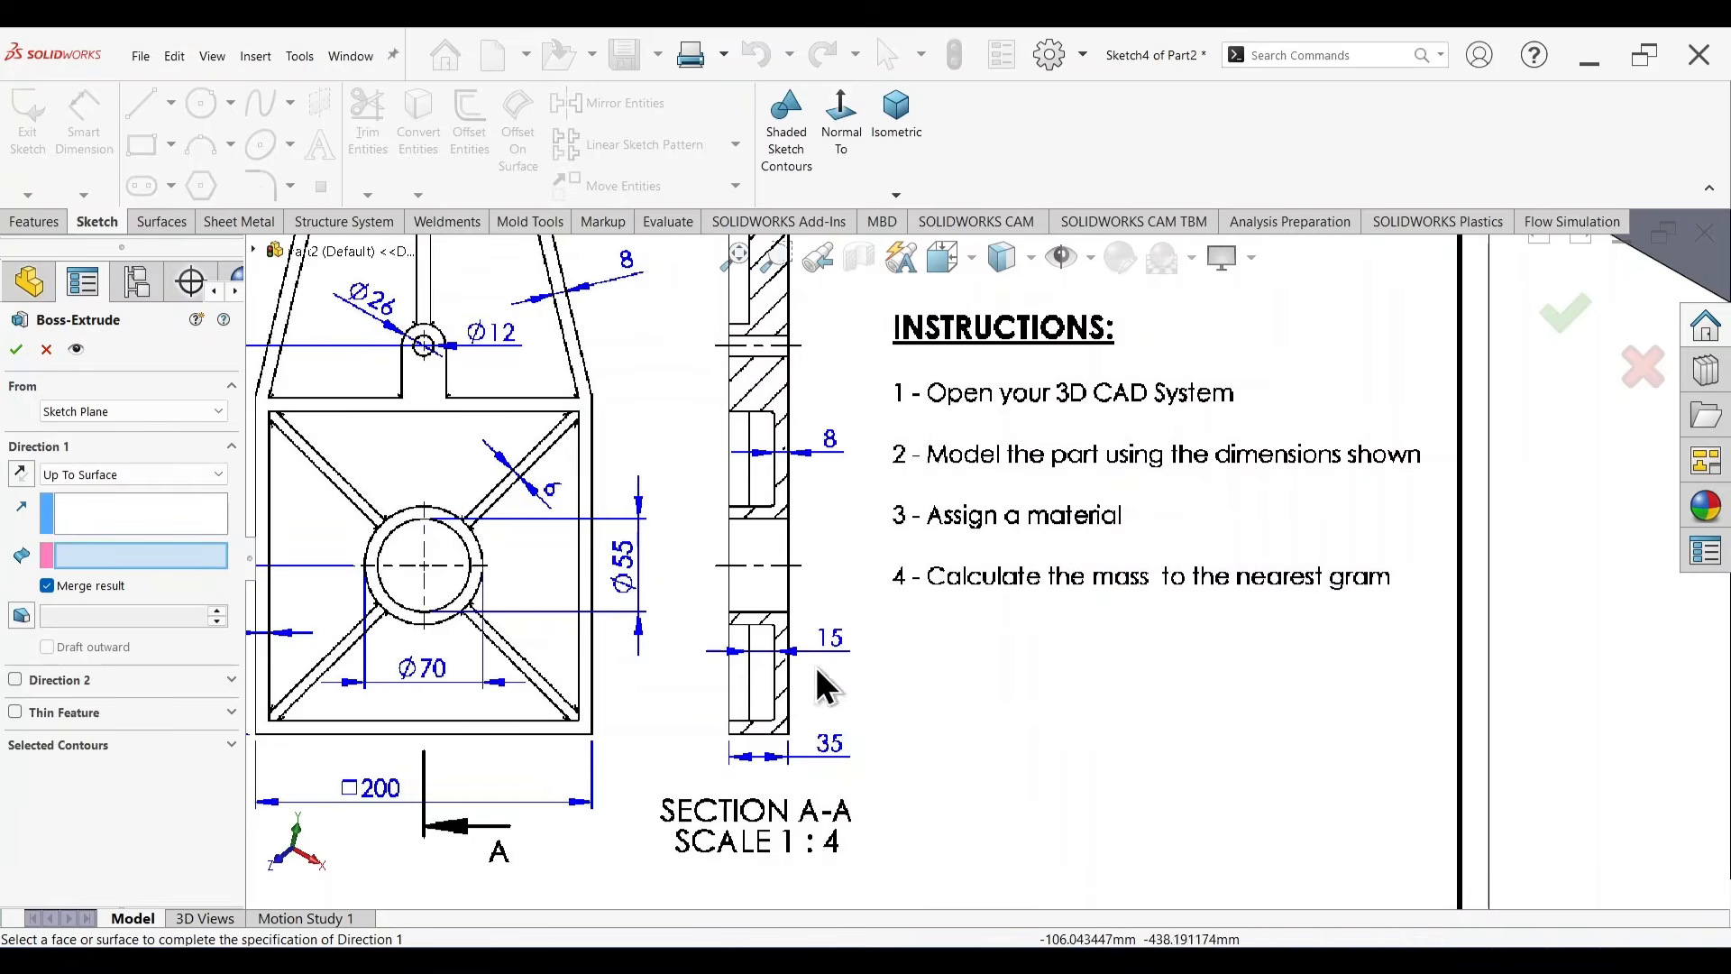
{"action": "scroll", "coordinate": [815, 667], "scroll_direction": "up", "scroll_amount": 6}
{"action": "scroll", "coordinate": [1384, 471], "scroll_direction": "down", "scroll_amount": 1}
{"action": "right_click", "coordinate": [1368, 645]}
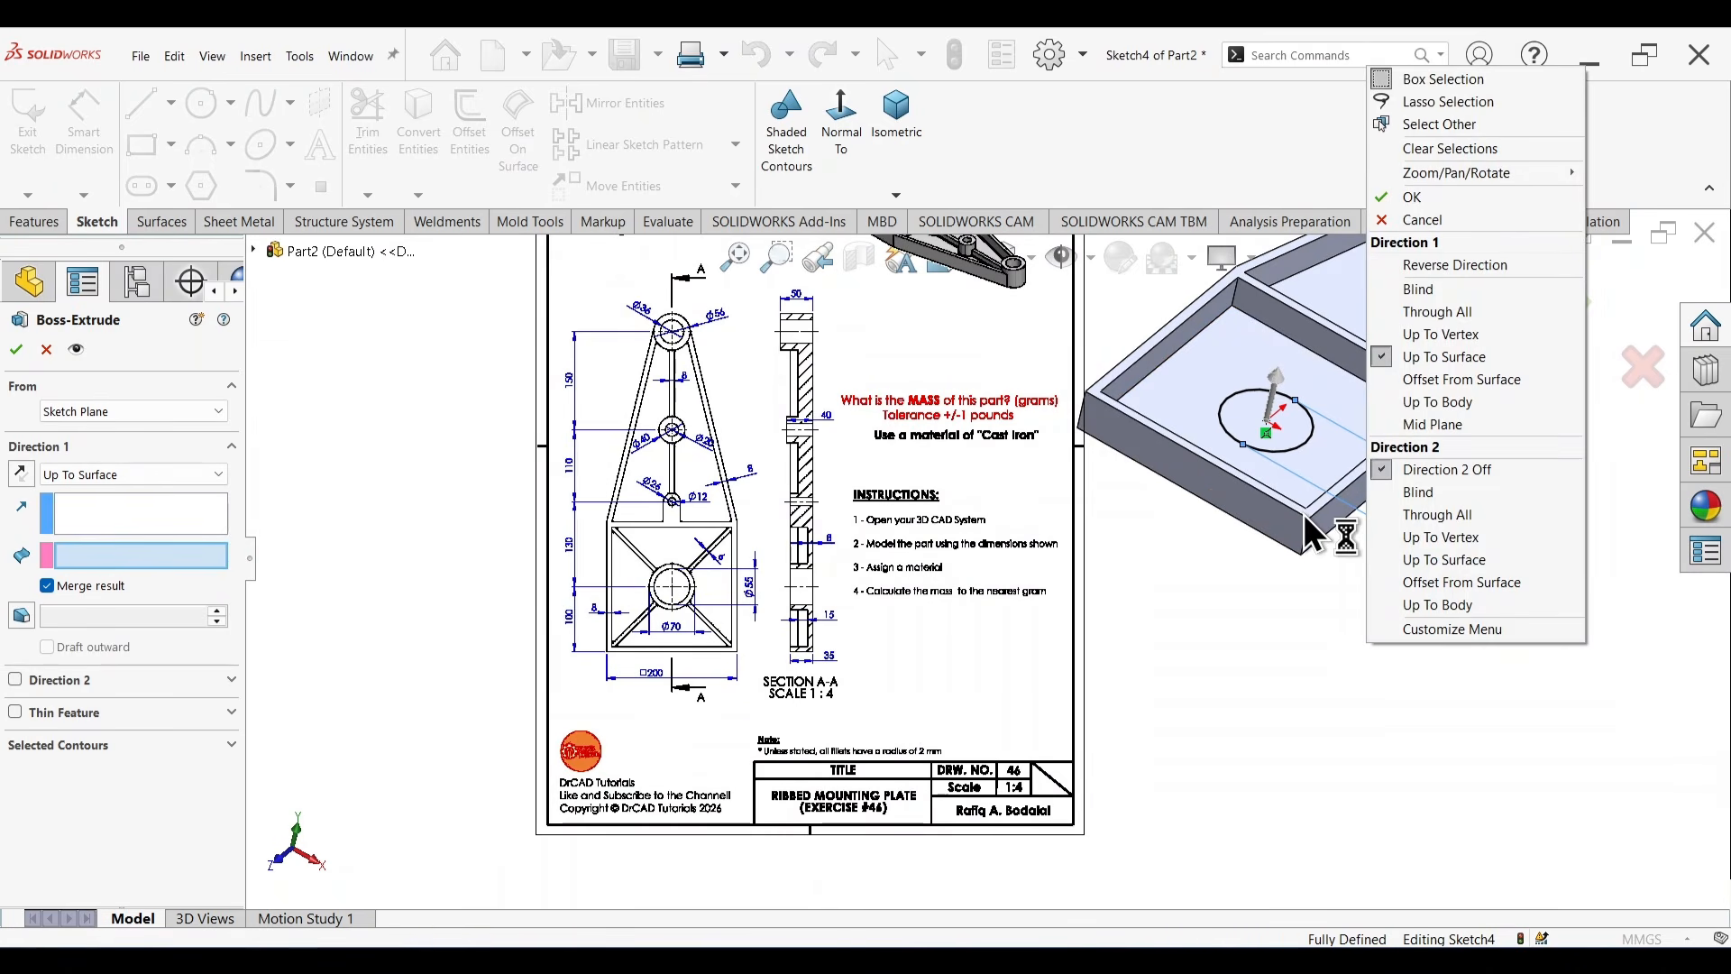
{"action": "left_click", "coordinate": [1304, 514]}
{"action": "scroll", "coordinate": [1318, 505], "scroll_direction": "down", "scroll_amount": 2}
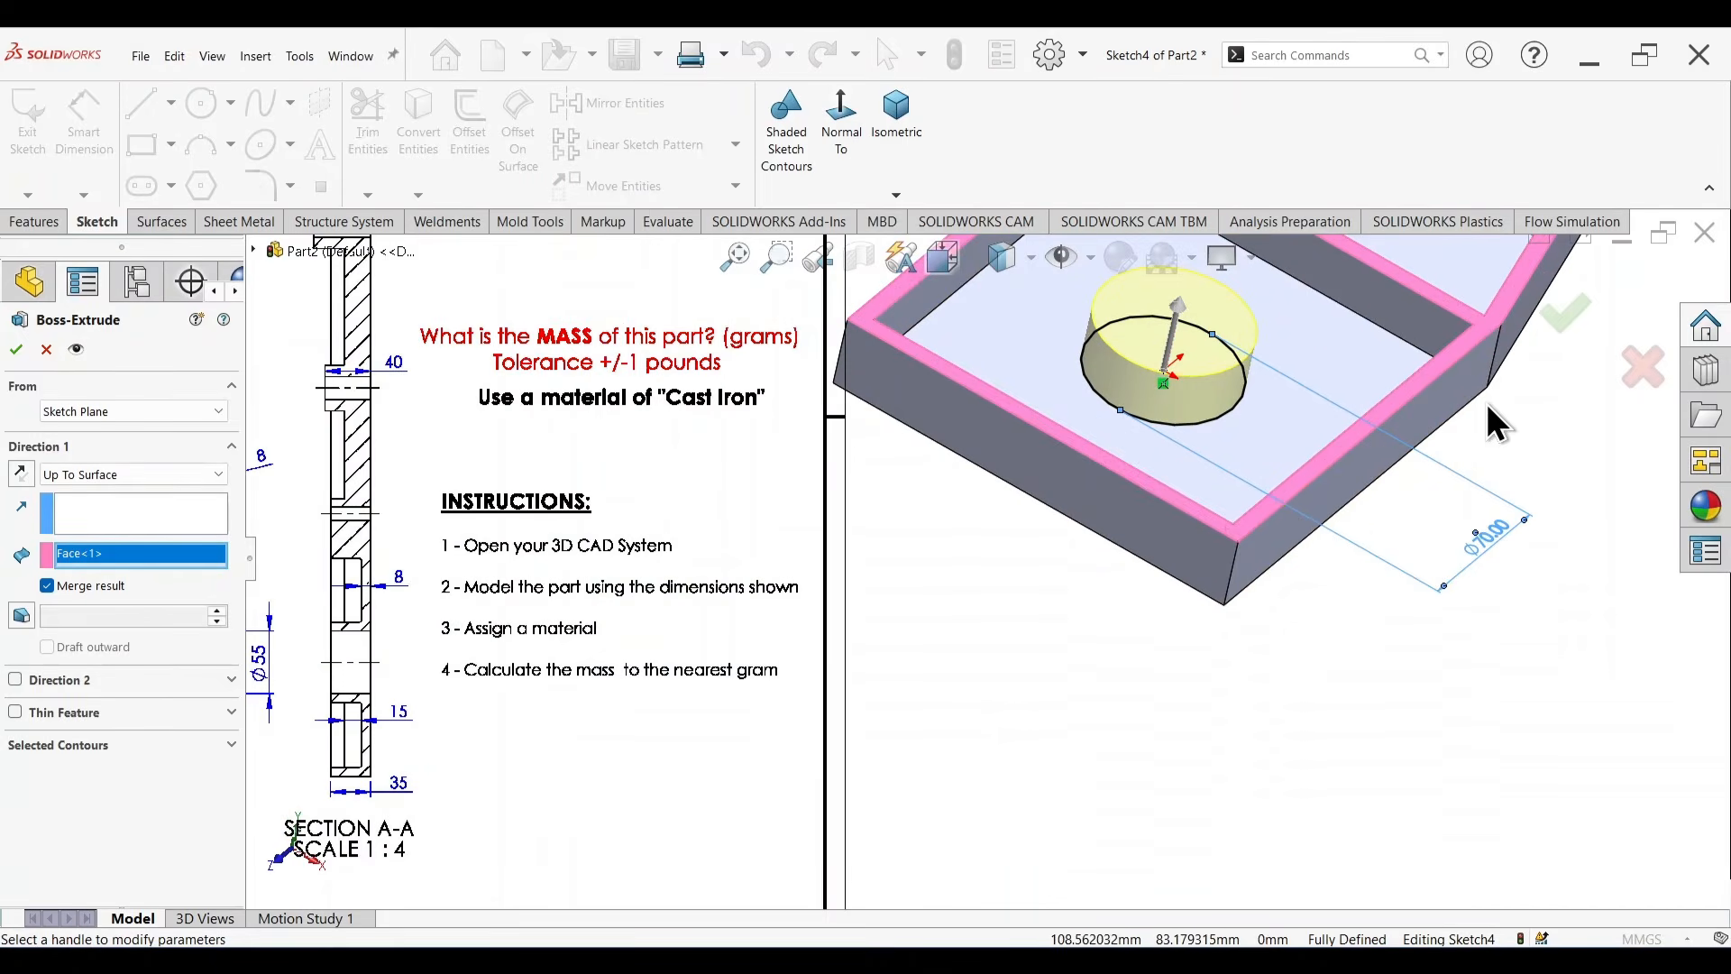
{"action": "scroll", "coordinate": [1501, 379], "scroll_direction": "up", "scroll_amount": 3}
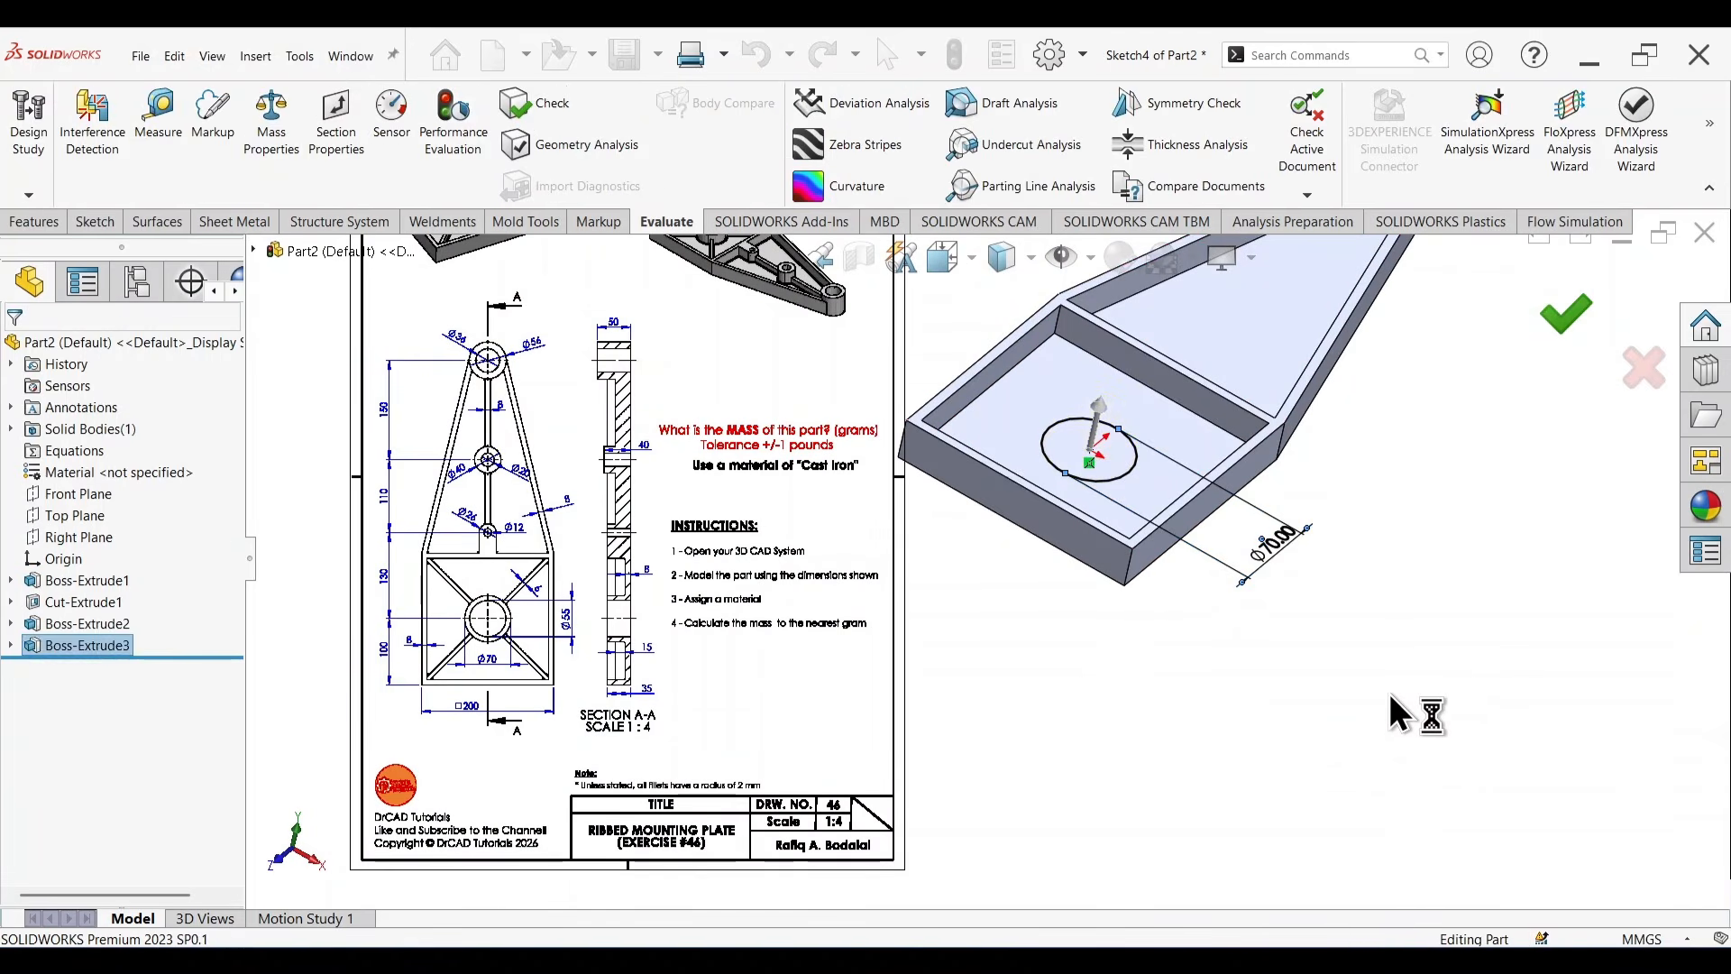
Start a sketch on the round boss's top face and draw a concentric circle about 45 mm in diameter.
{"action": "middle_click_drag", "start_coordinate": [1379, 706], "coordinate": [1329, 615]}
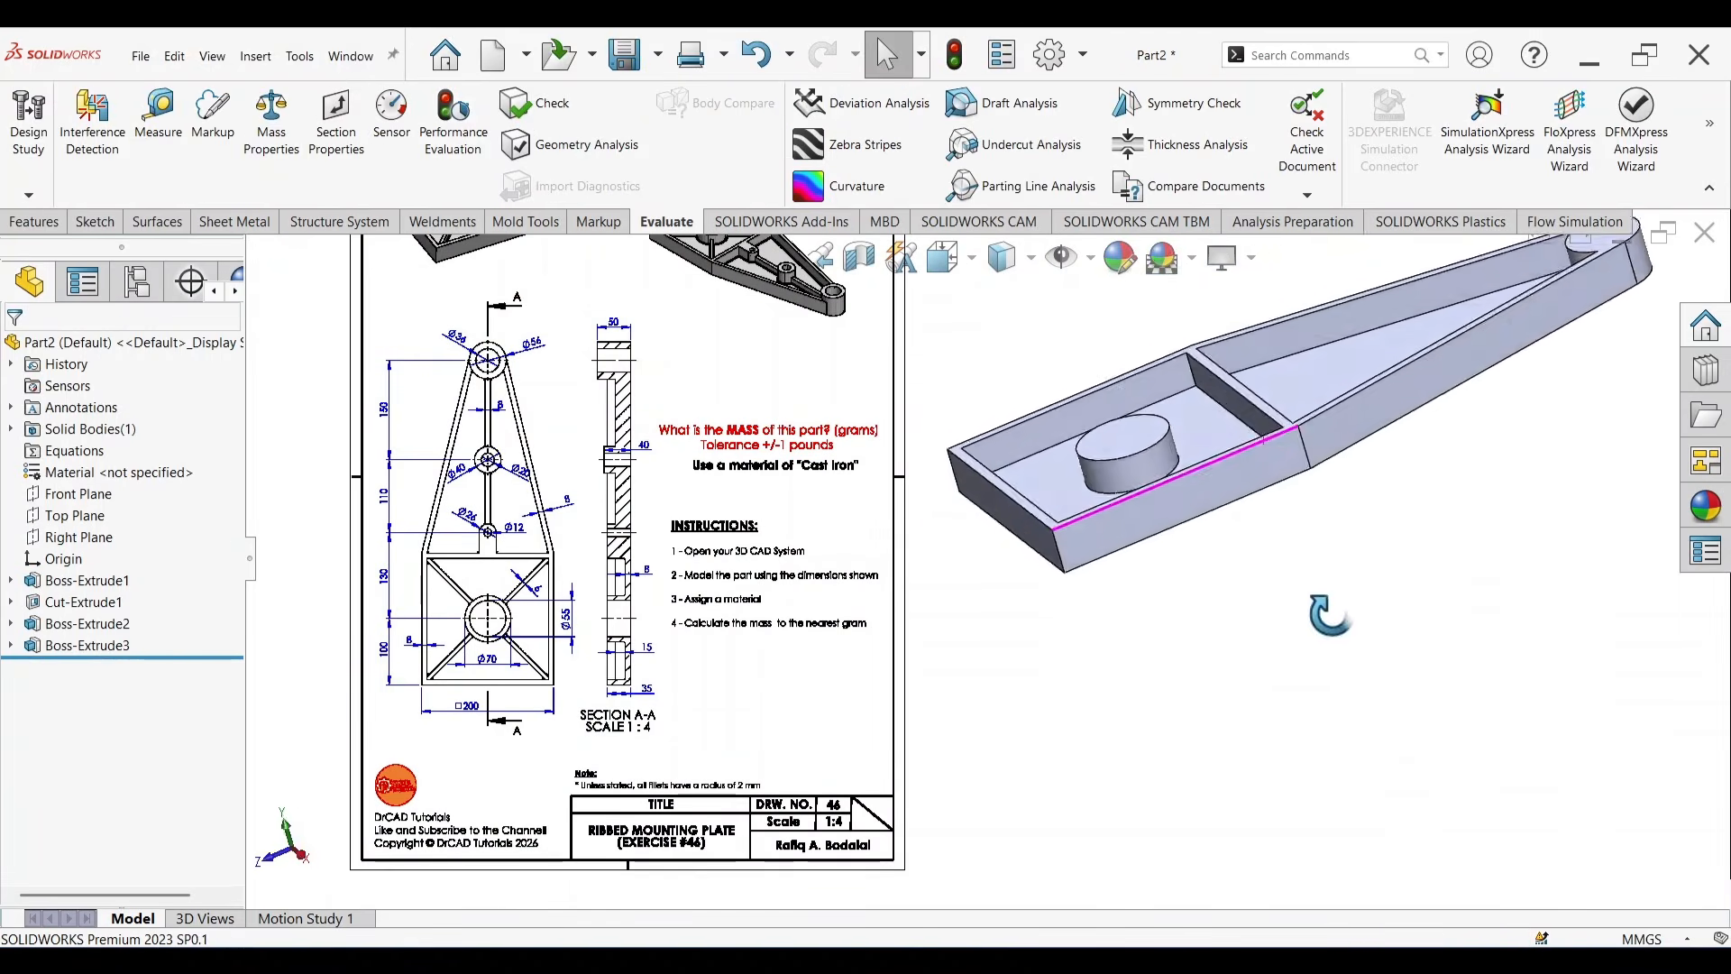
{"action": "left_click", "coordinate": [1119, 451]}
{"action": "left_click", "coordinate": [1197, 403]}
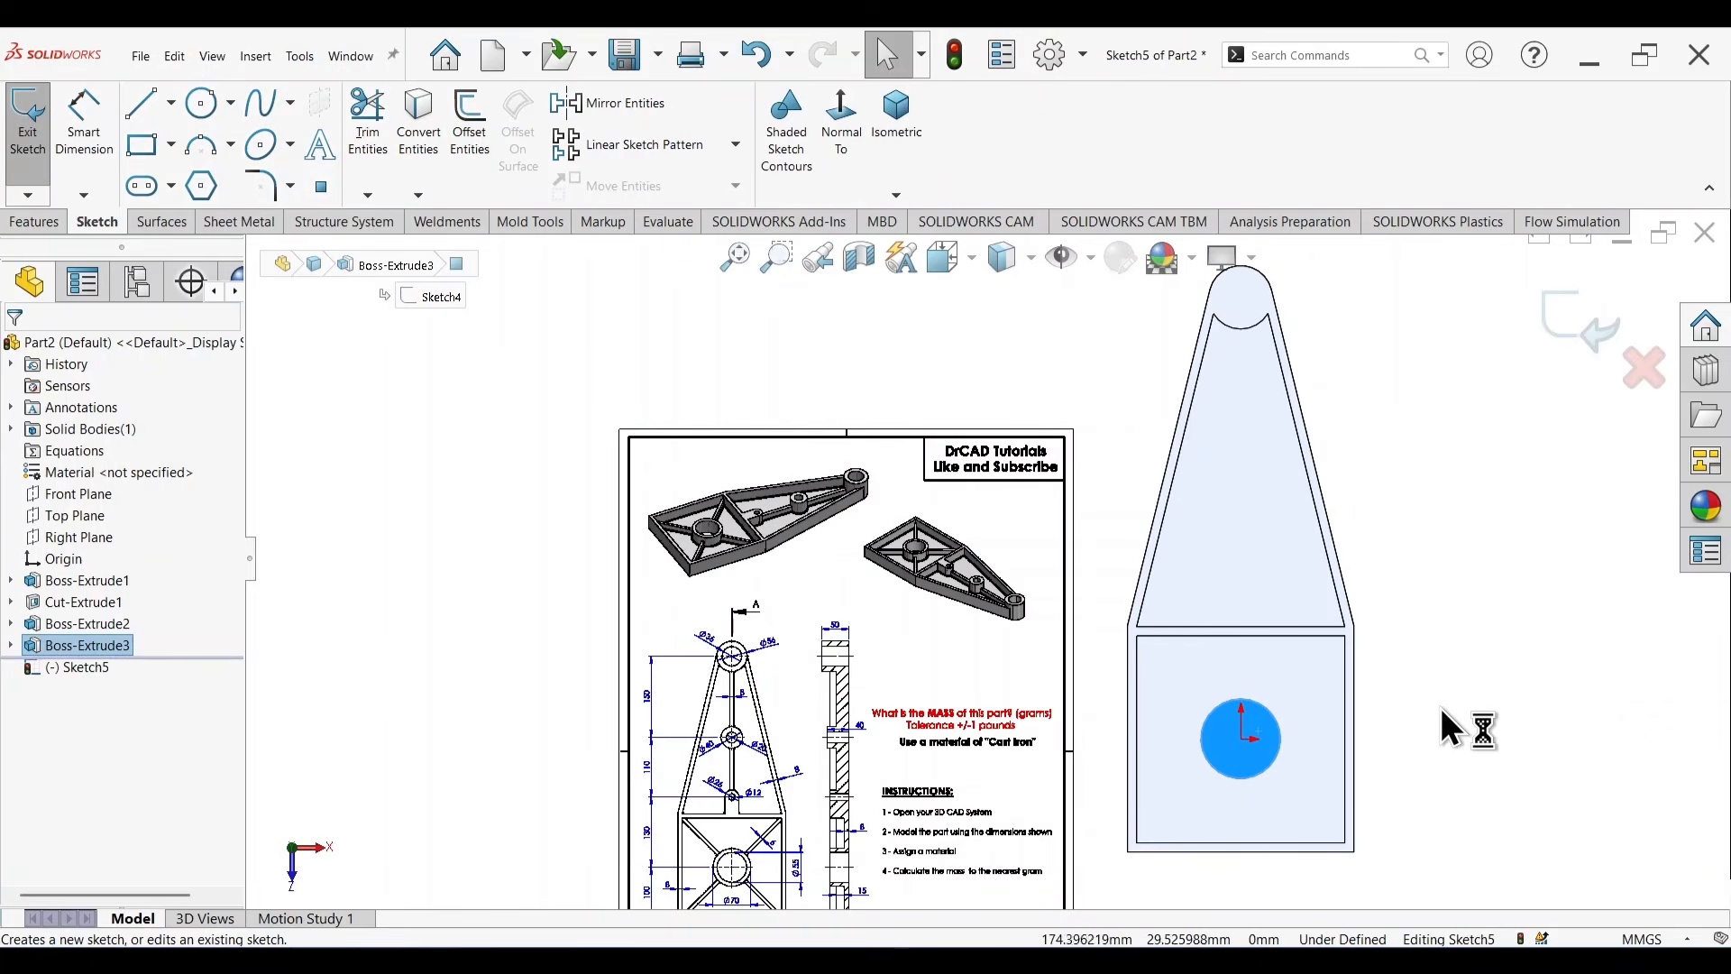
{"action": "right_click_drag", "start_coordinate": [1460, 723], "coordinate": [1622, 734]}
{"action": "scroll", "coordinate": [1352, 771], "scroll_direction": "down", "scroll_amount": 3}
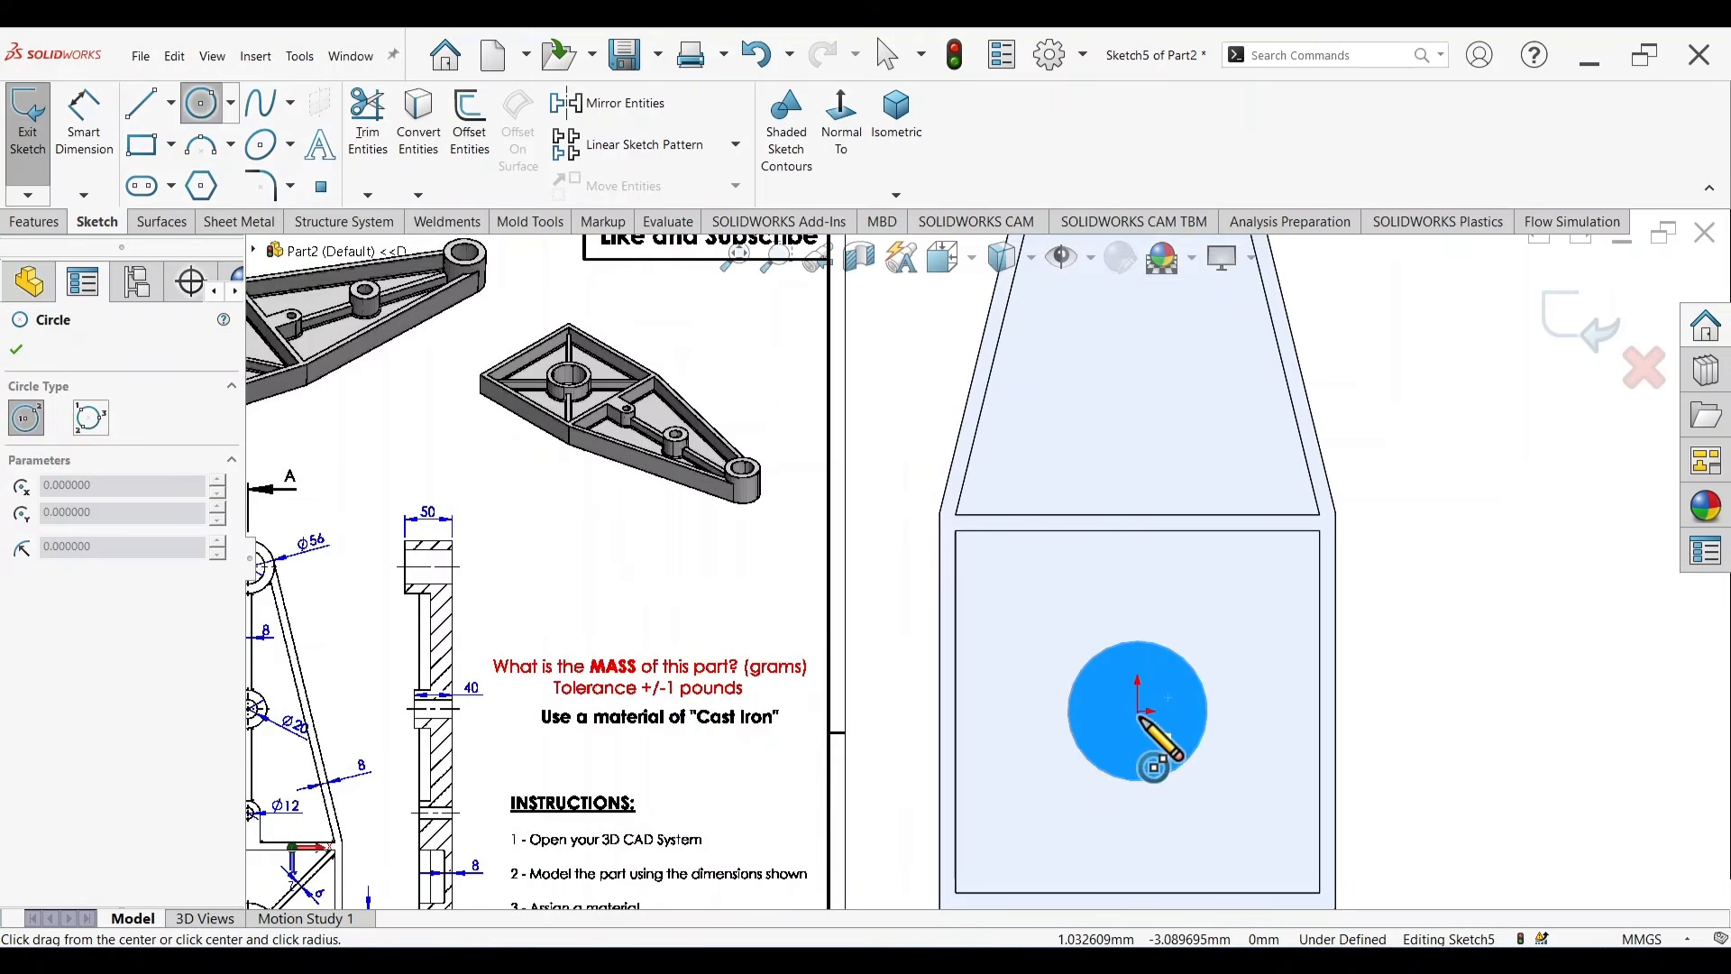
{"action": "left_click", "coordinate": [1138, 712]}
{"action": "left_click", "coordinate": [1176, 735]}
Dimension the circle on the boss's top face to a diameter of 55 mm.
{"action": "right_click_drag", "start_coordinate": [1547, 844], "coordinate": [1536, 598]}
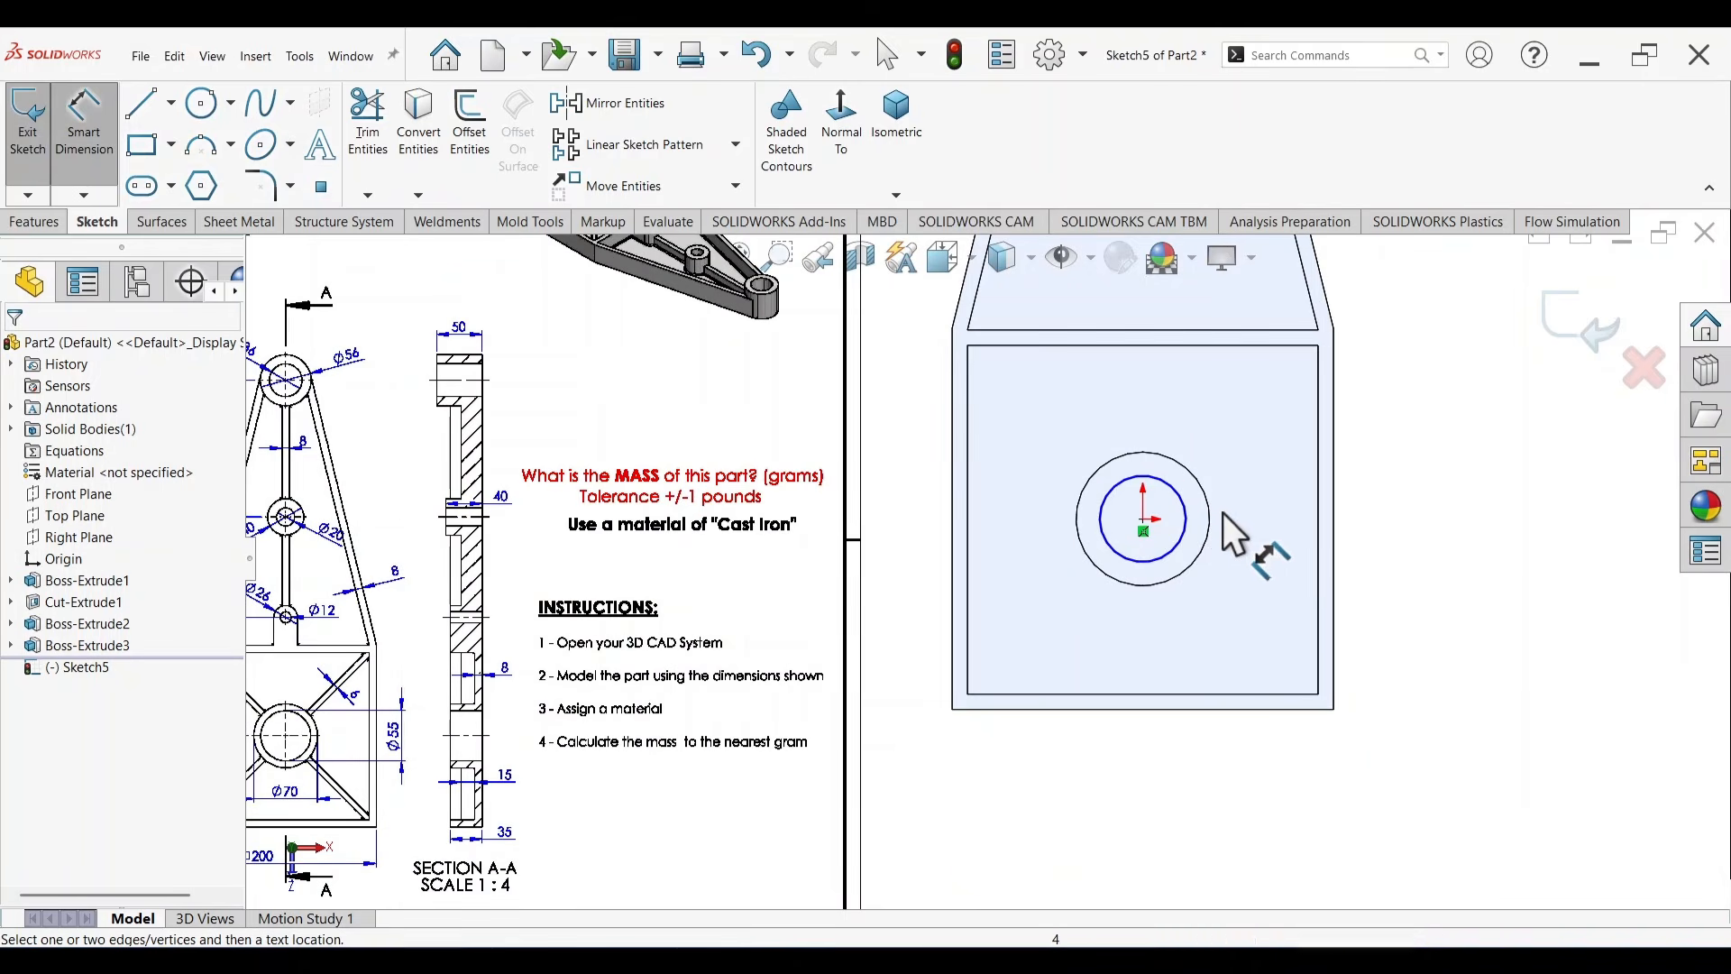
{"action": "left_click", "coordinate": [1185, 524]}
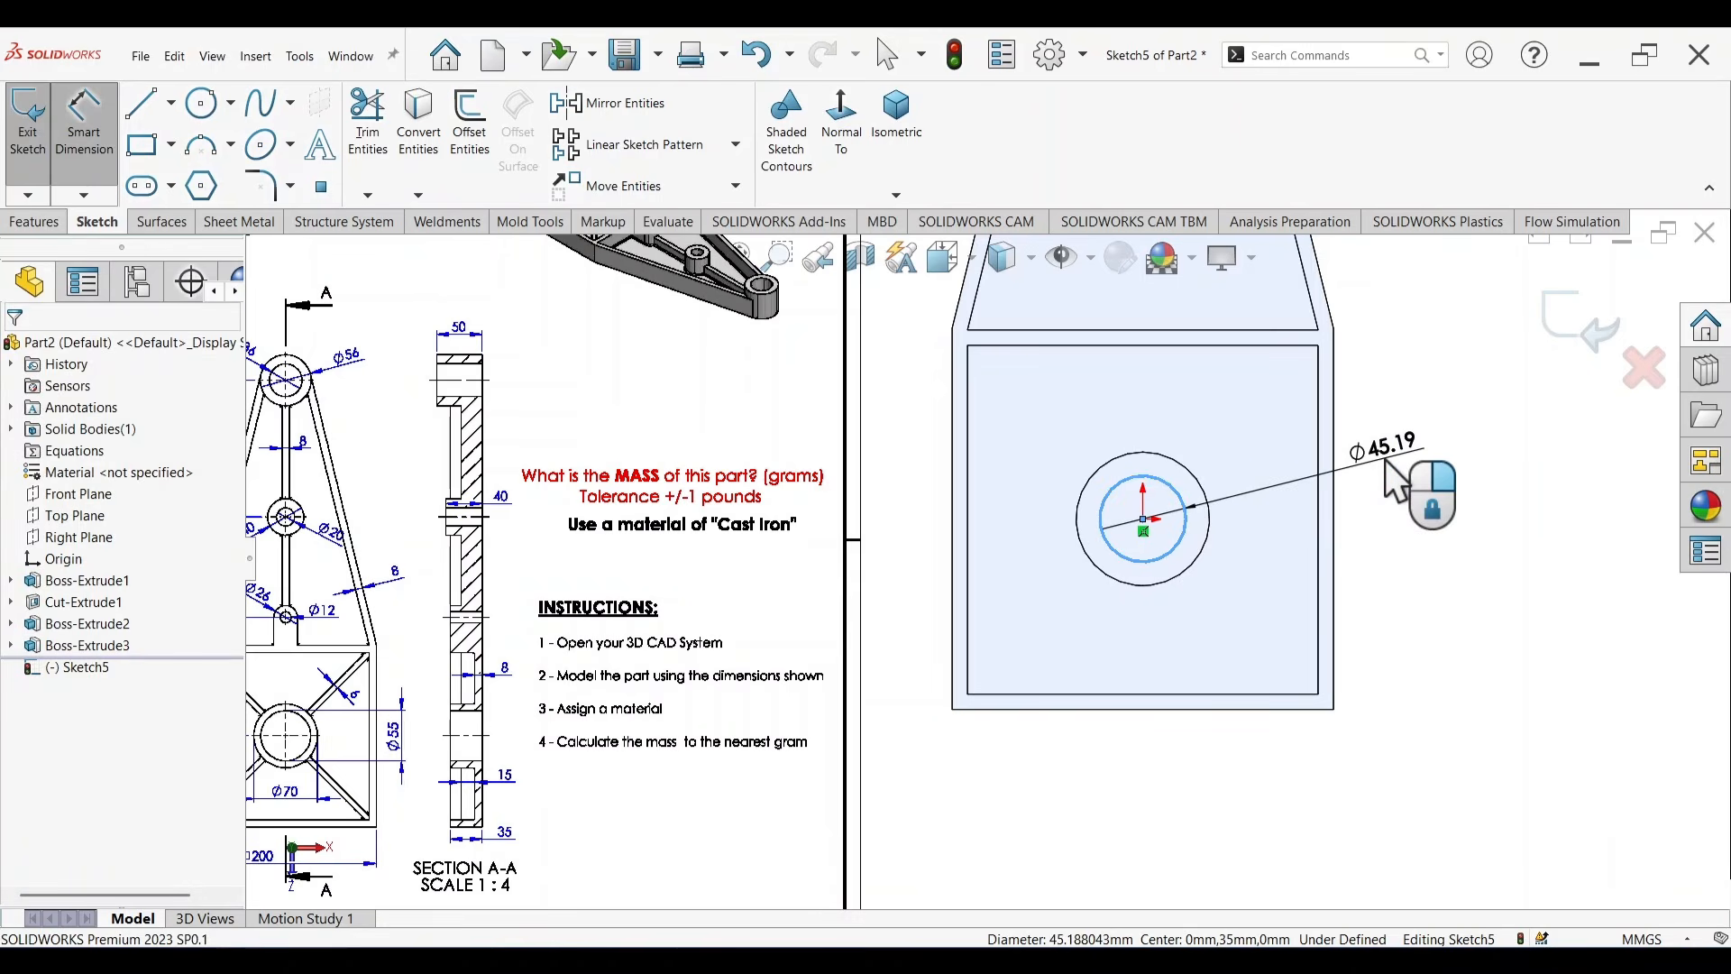
{"action": "left_click", "coordinate": [1390, 479]}
{"action": "type", "text": "55"}
{"action": "key", "text": "Return"}
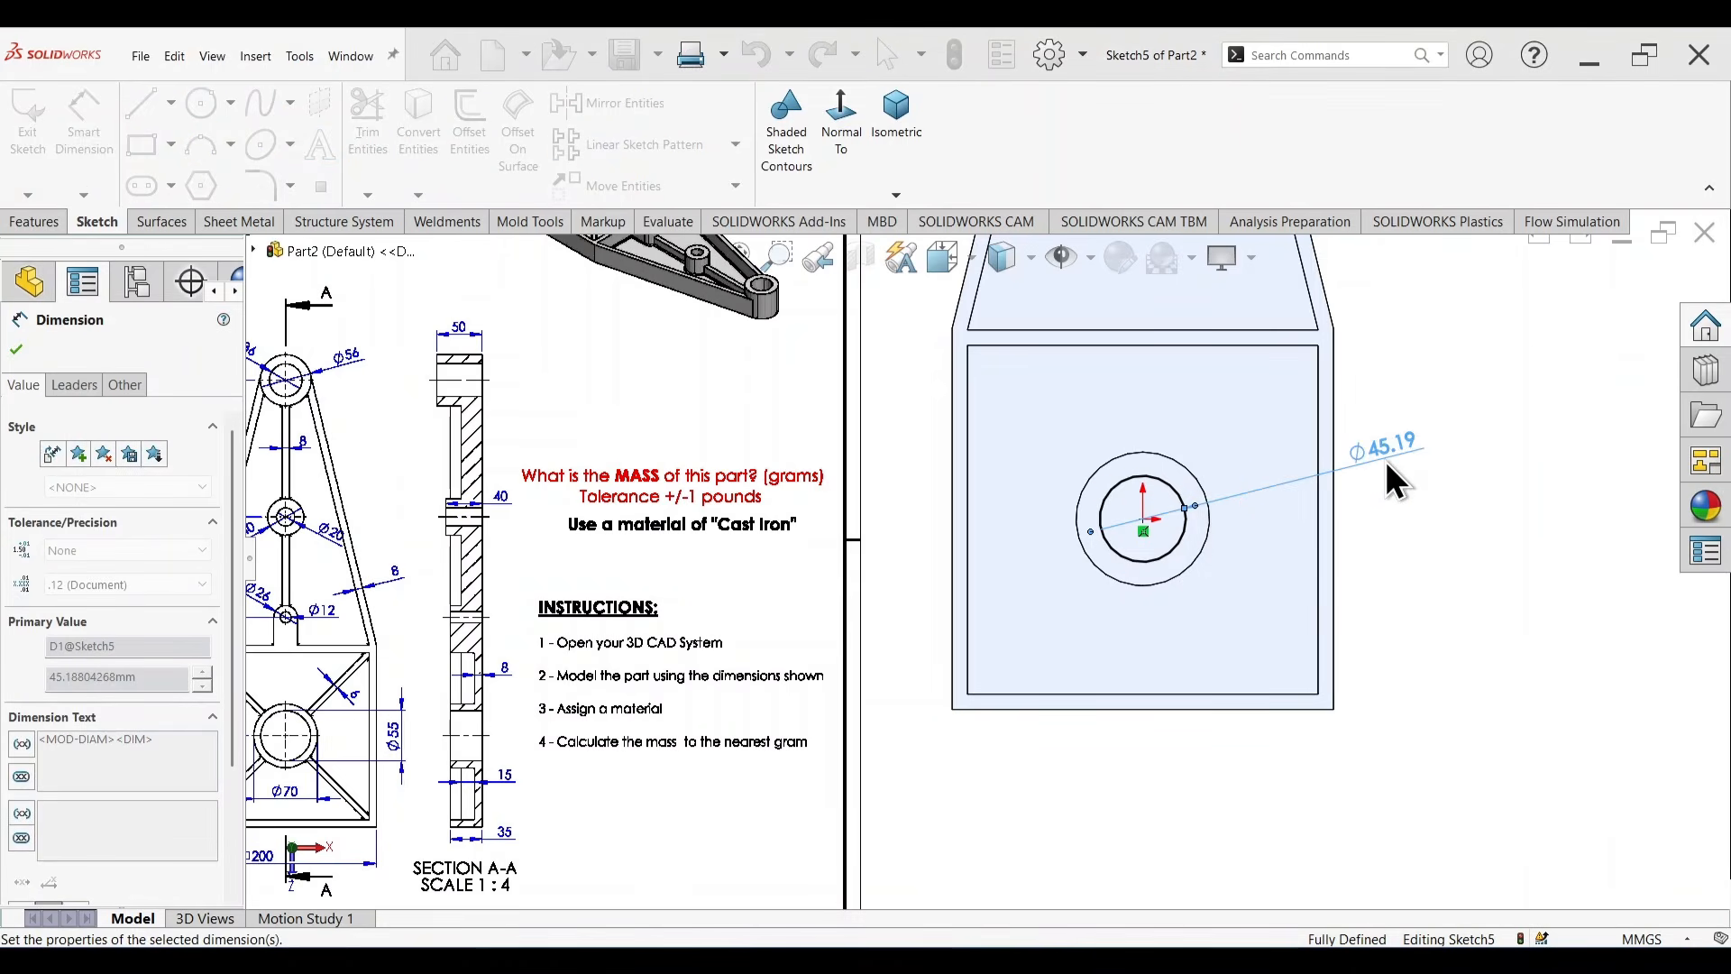
Cut the 55 mm circle through the boss and plate floor with an Extruded Cut set to Up To Next.
{"action": "scroll", "coordinate": [1210, 576], "scroll_direction": "up", "scroll_amount": 2}
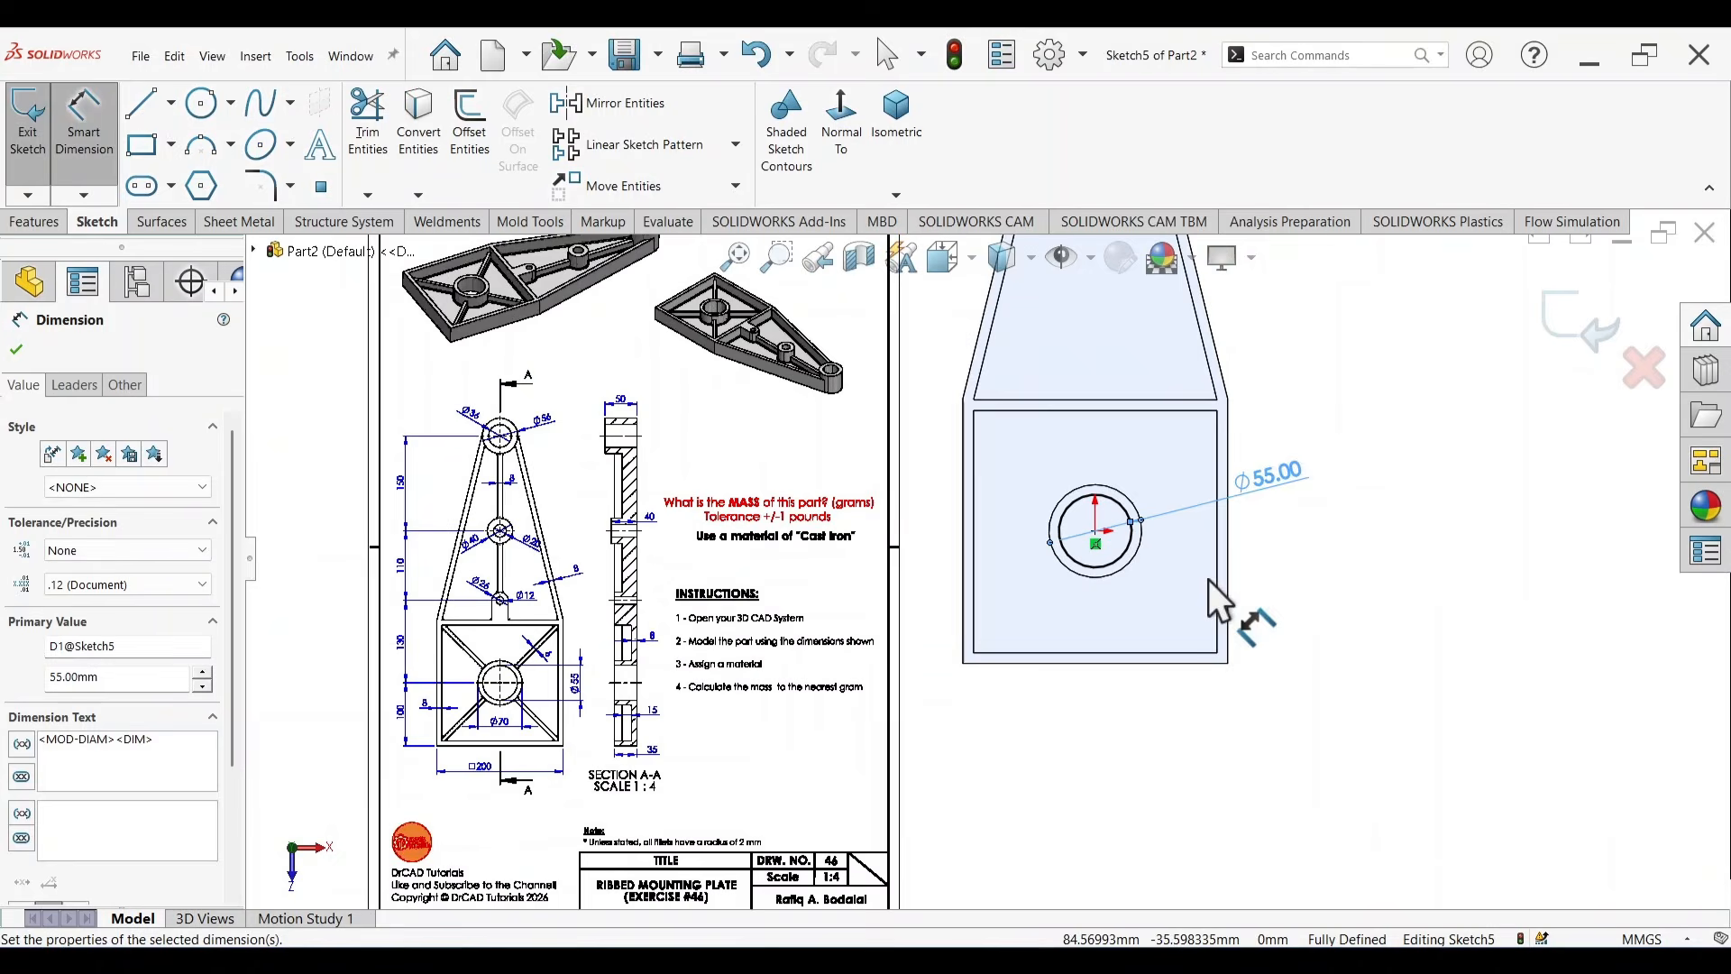
{"action": "key", "text": "s"}
{"action": "left_click", "coordinate": [1416, 678]}
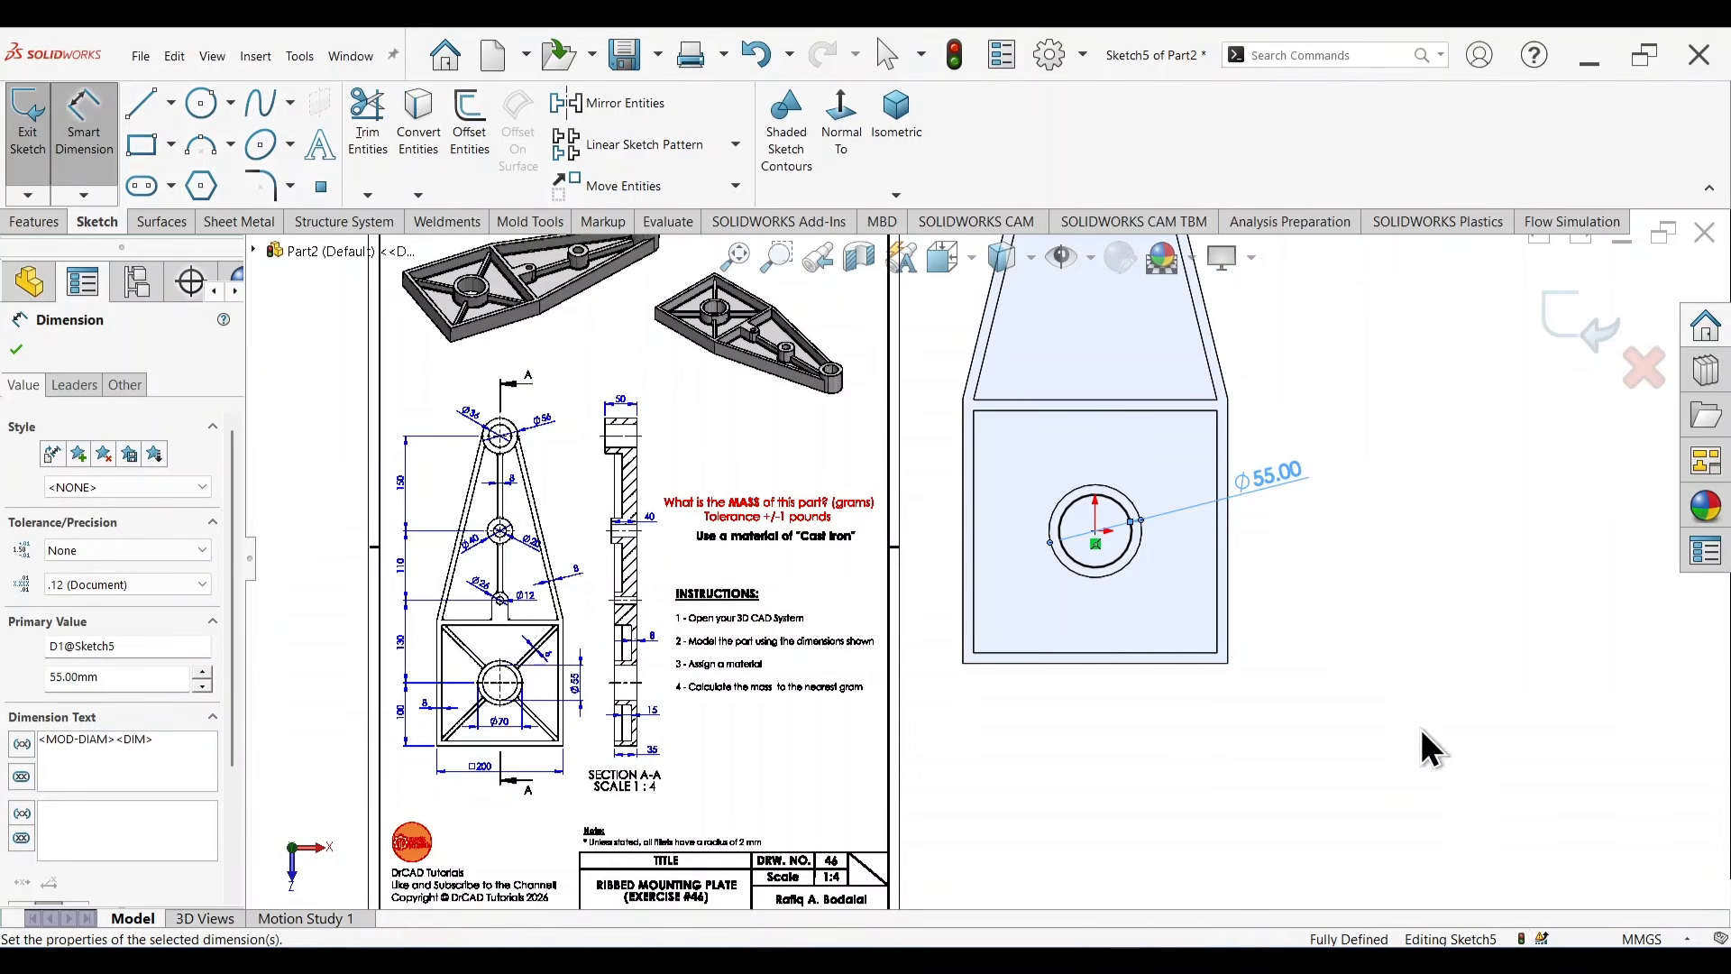
{"action": "right_click", "coordinate": [1361, 661]}
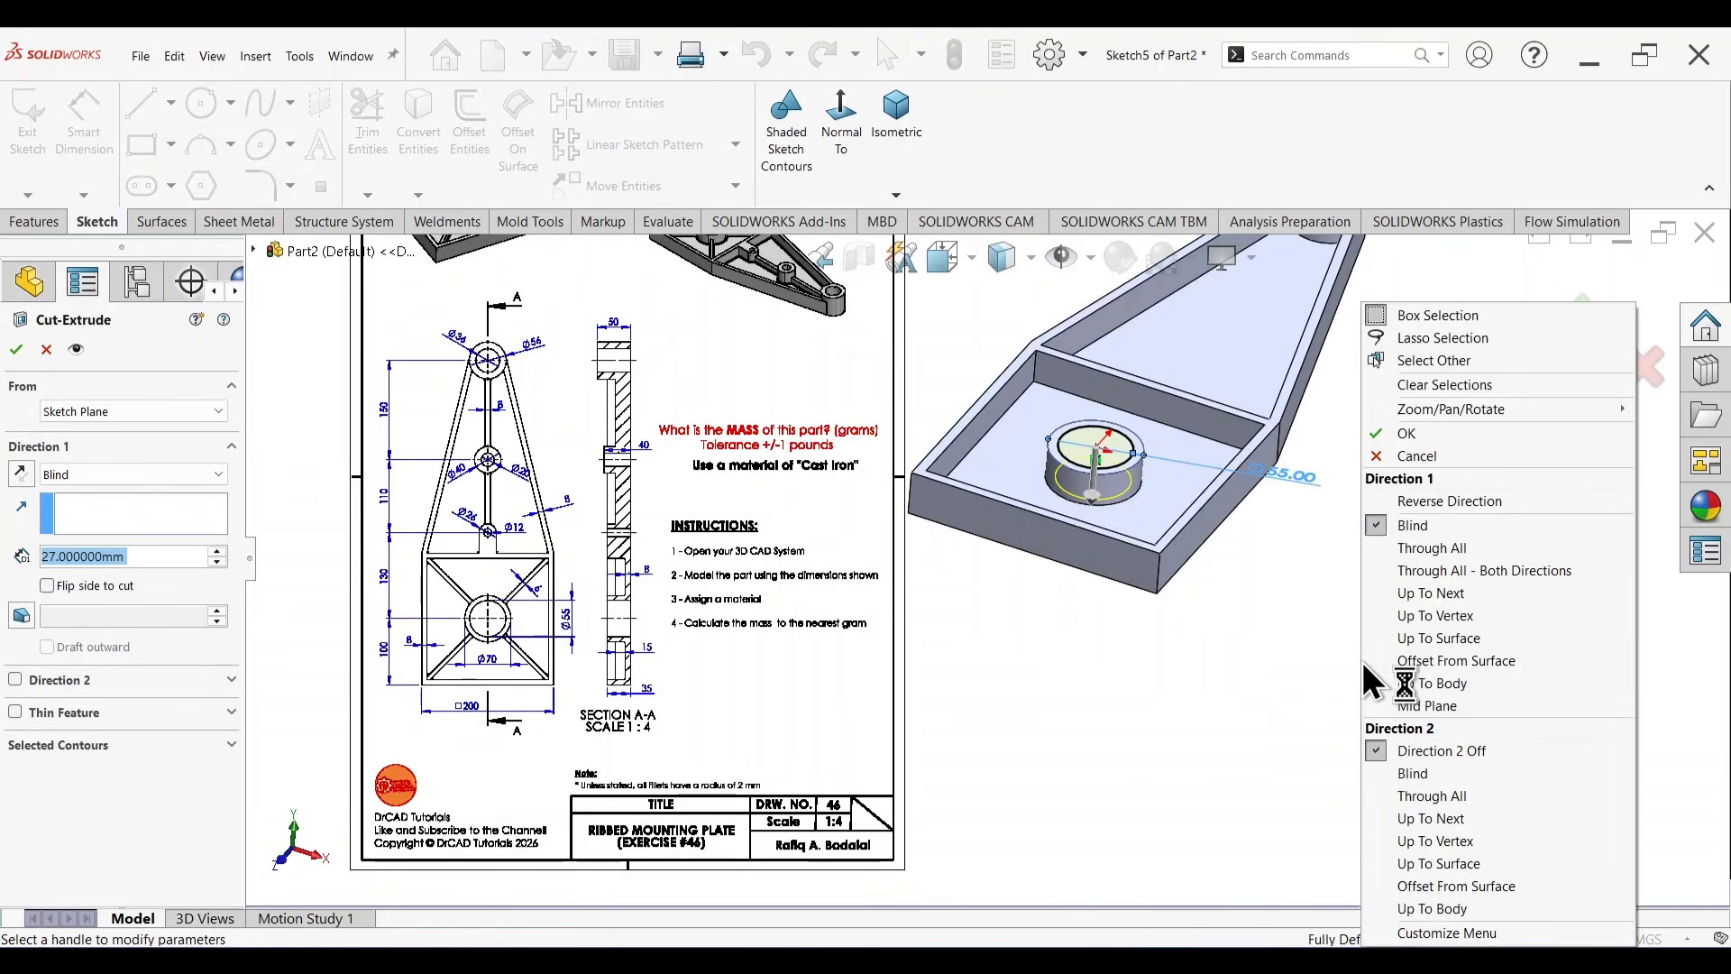
{"action": "left_click", "coordinate": [1469, 597]}
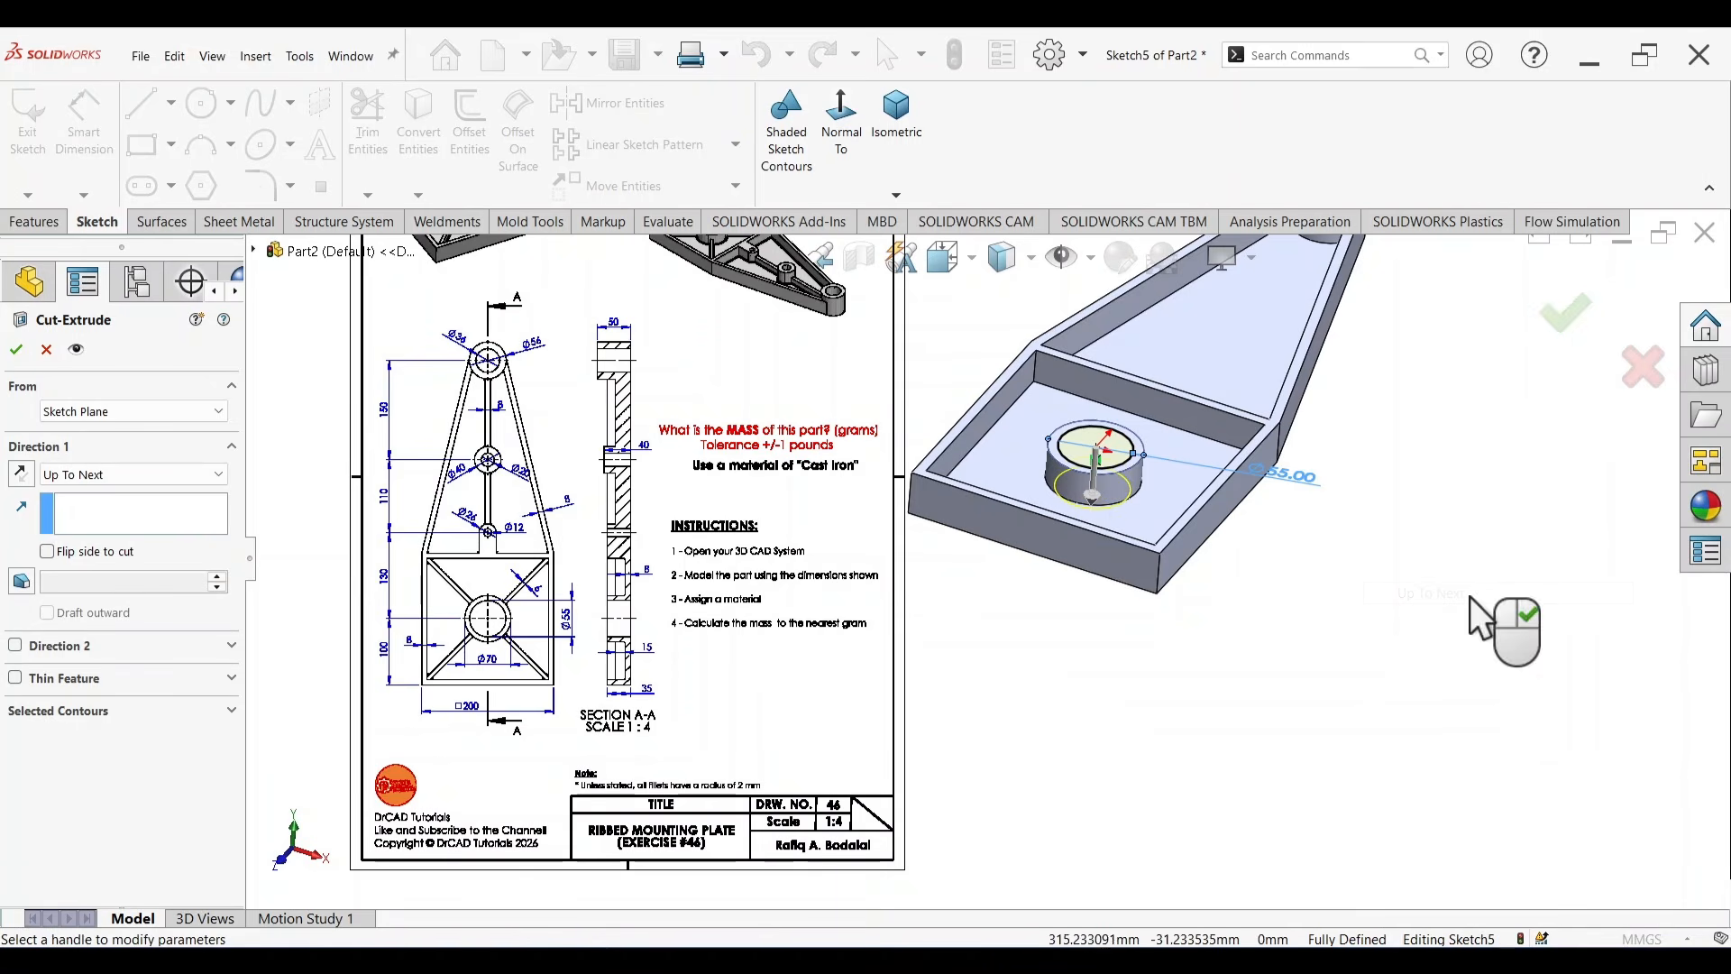
{"action": "left_click", "coordinate": [1575, 327]}
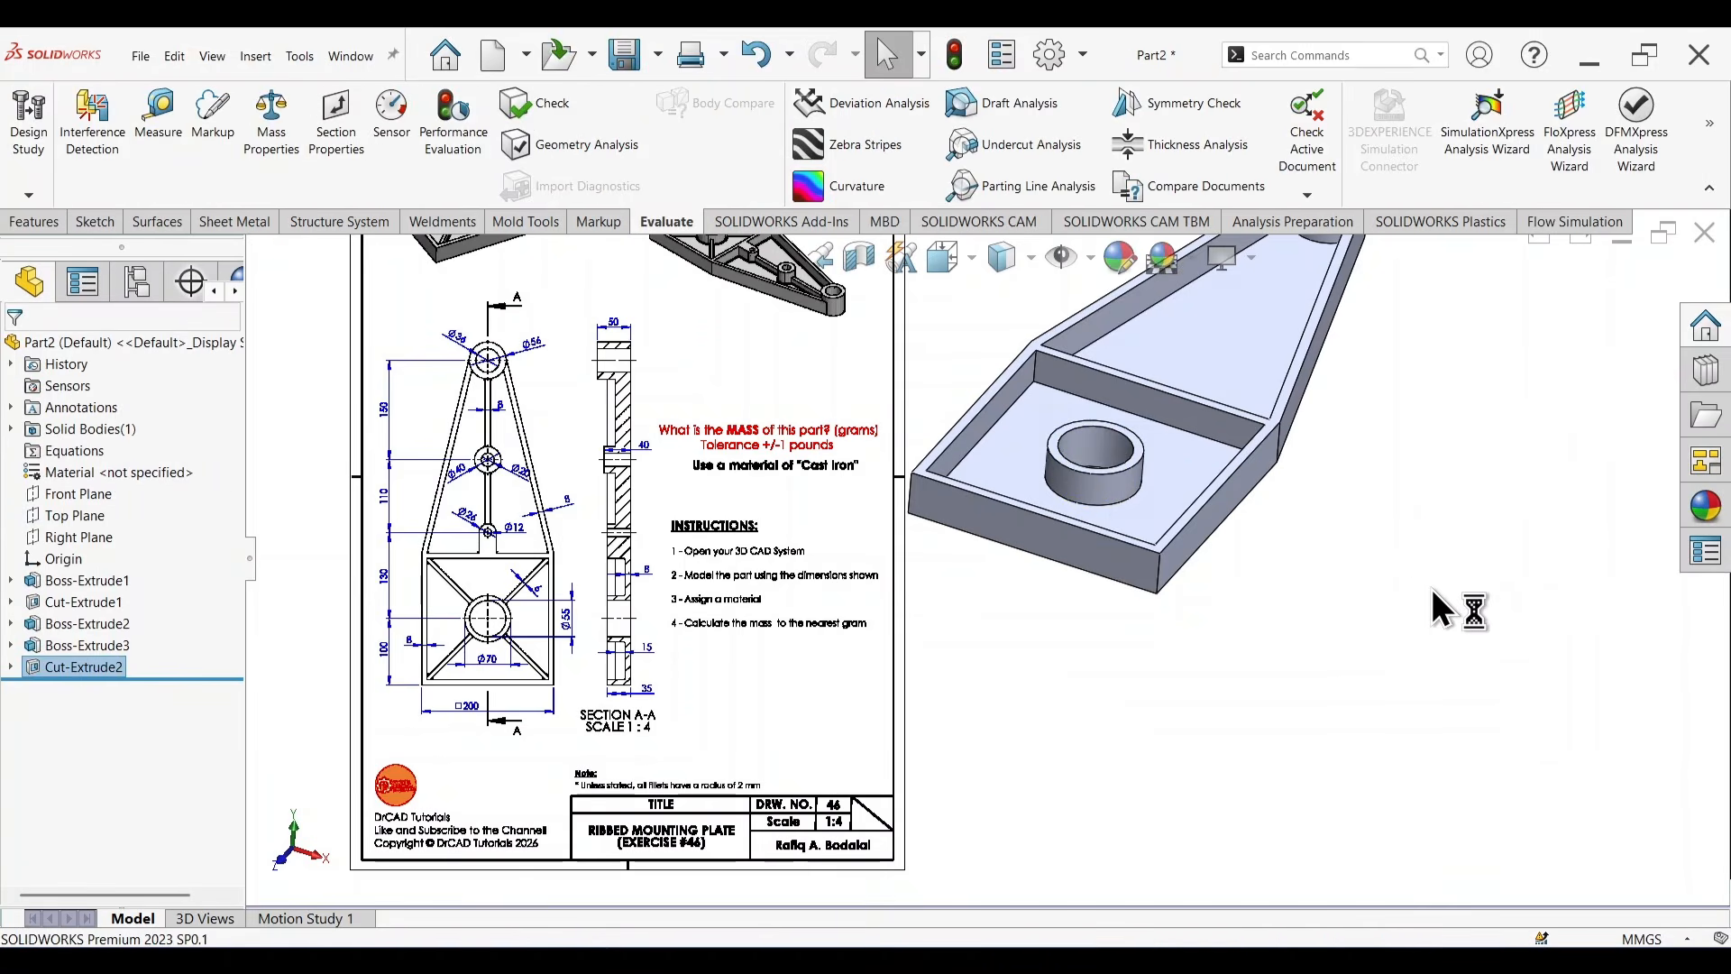
Start a sketch on the outer wall's top face and draw a 28 mm radius circle concentric with the rounded narrow end.
{"action": "middle_click_drag", "start_coordinate": [1438, 595], "coordinate": [1276, 514]}
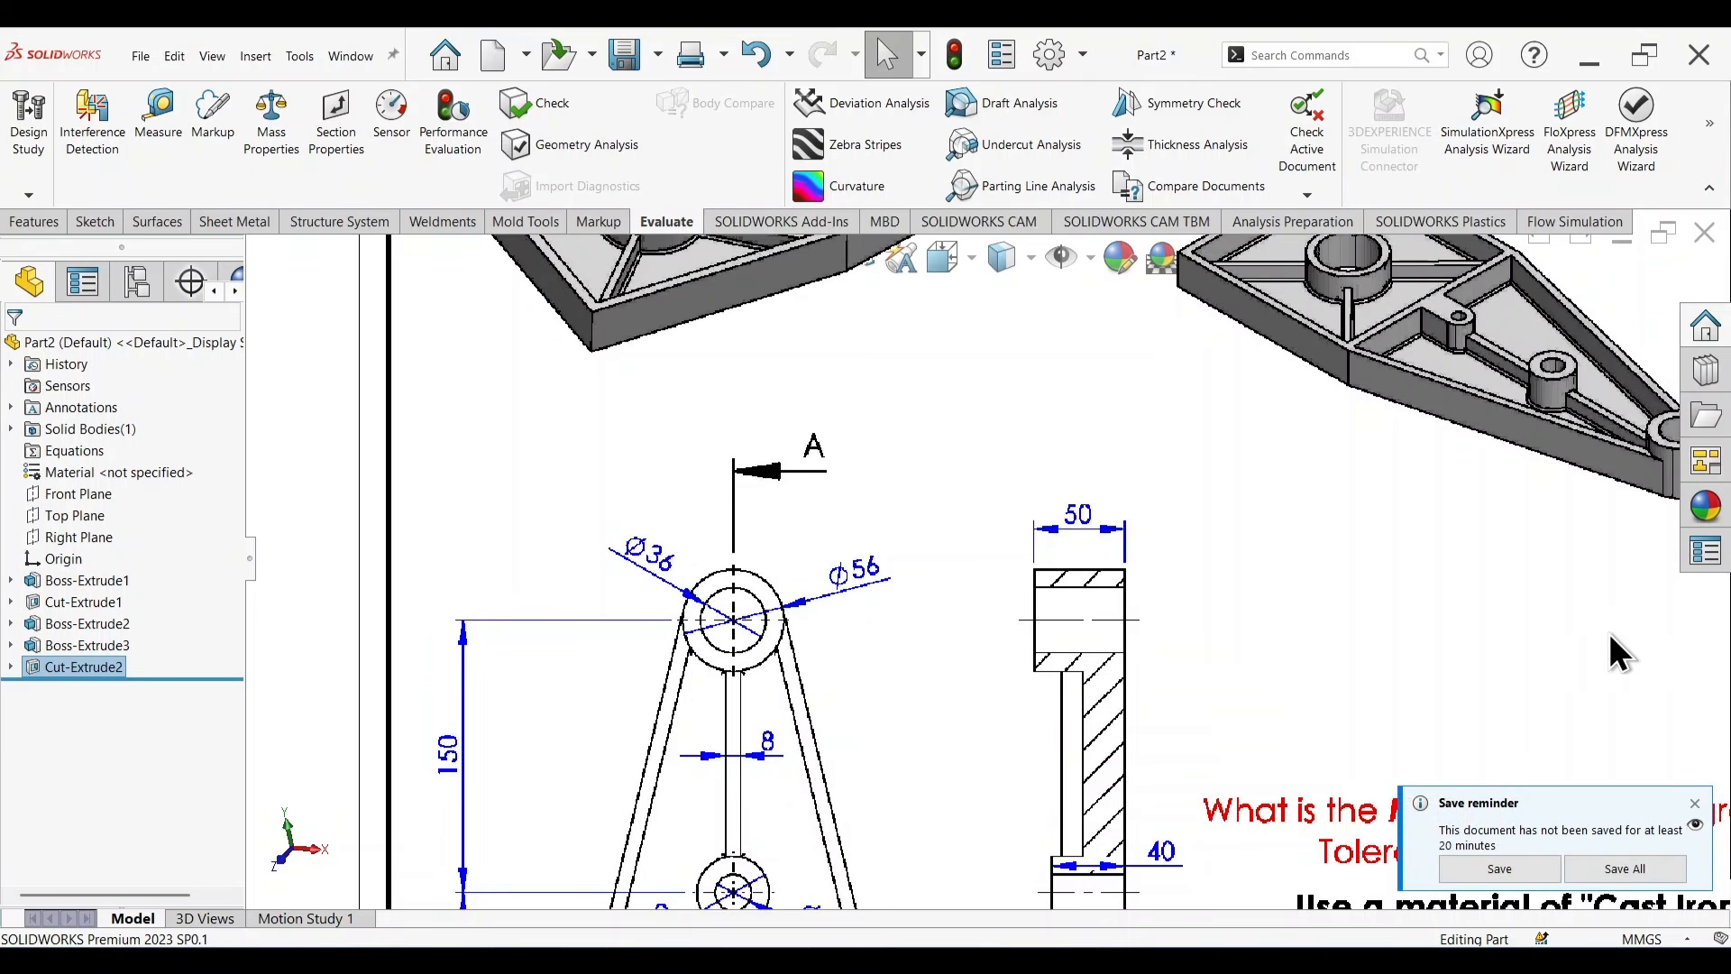
{"action": "left_click", "coordinate": [1694, 803]}
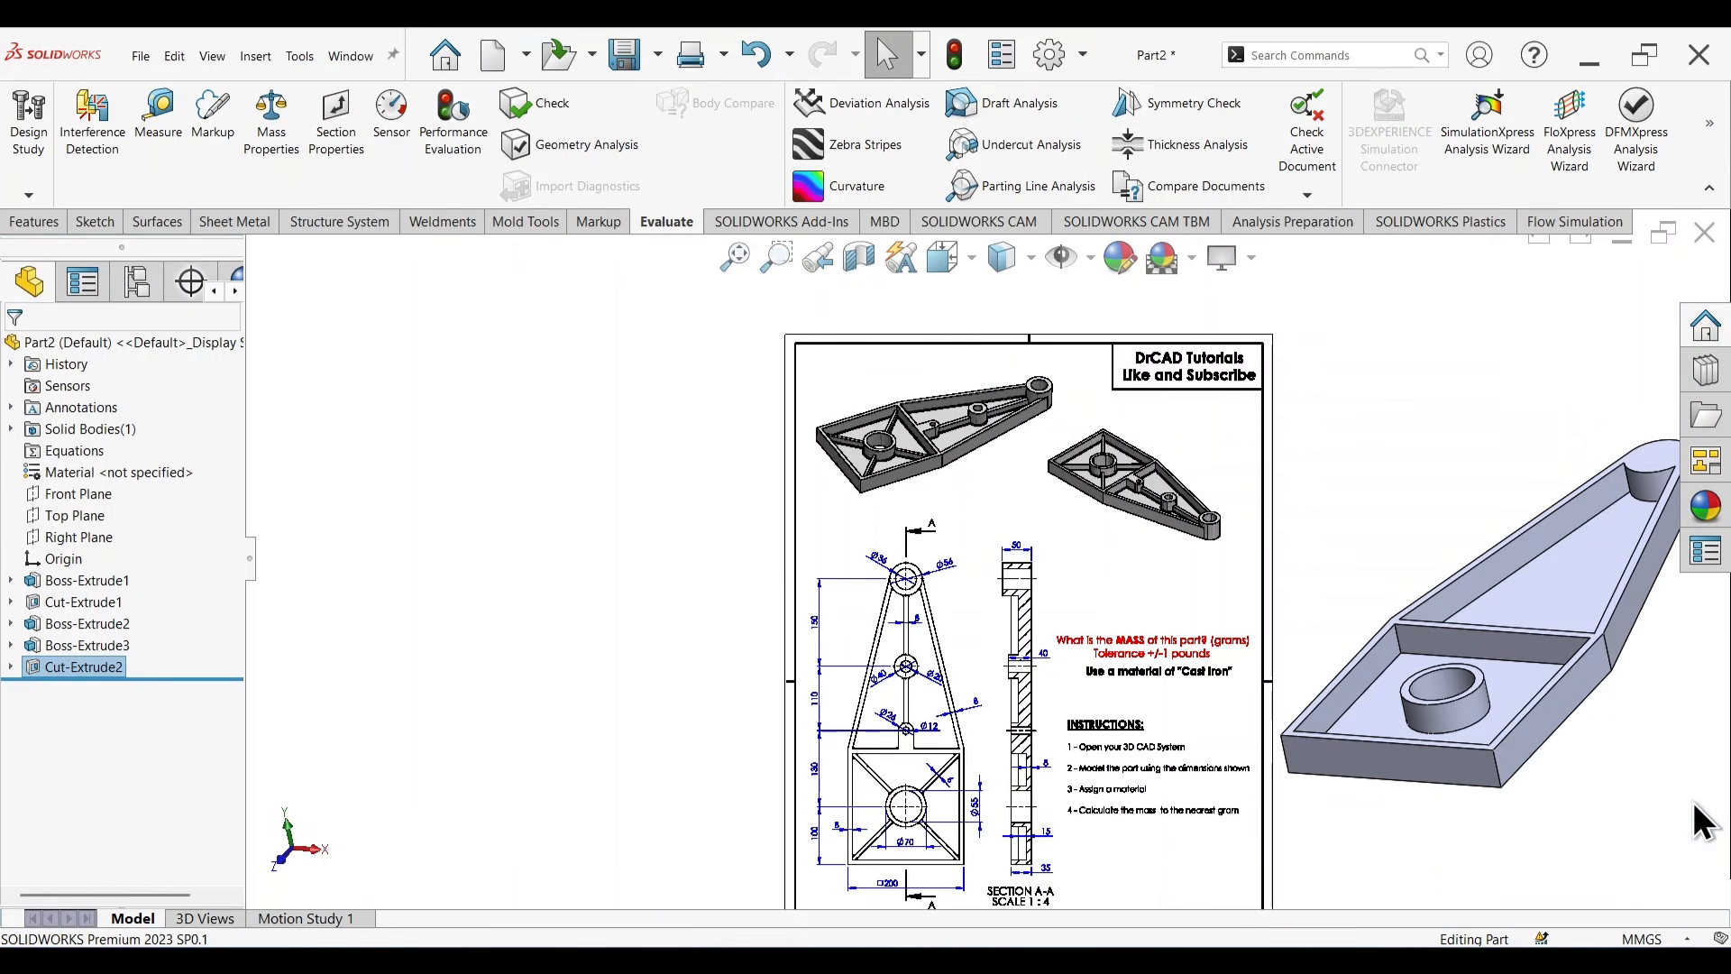
{"action": "scroll", "coordinate": [1533, 541], "scroll_direction": "down", "scroll_amount": 5}
{"action": "left_click", "coordinate": [1258, 469]}
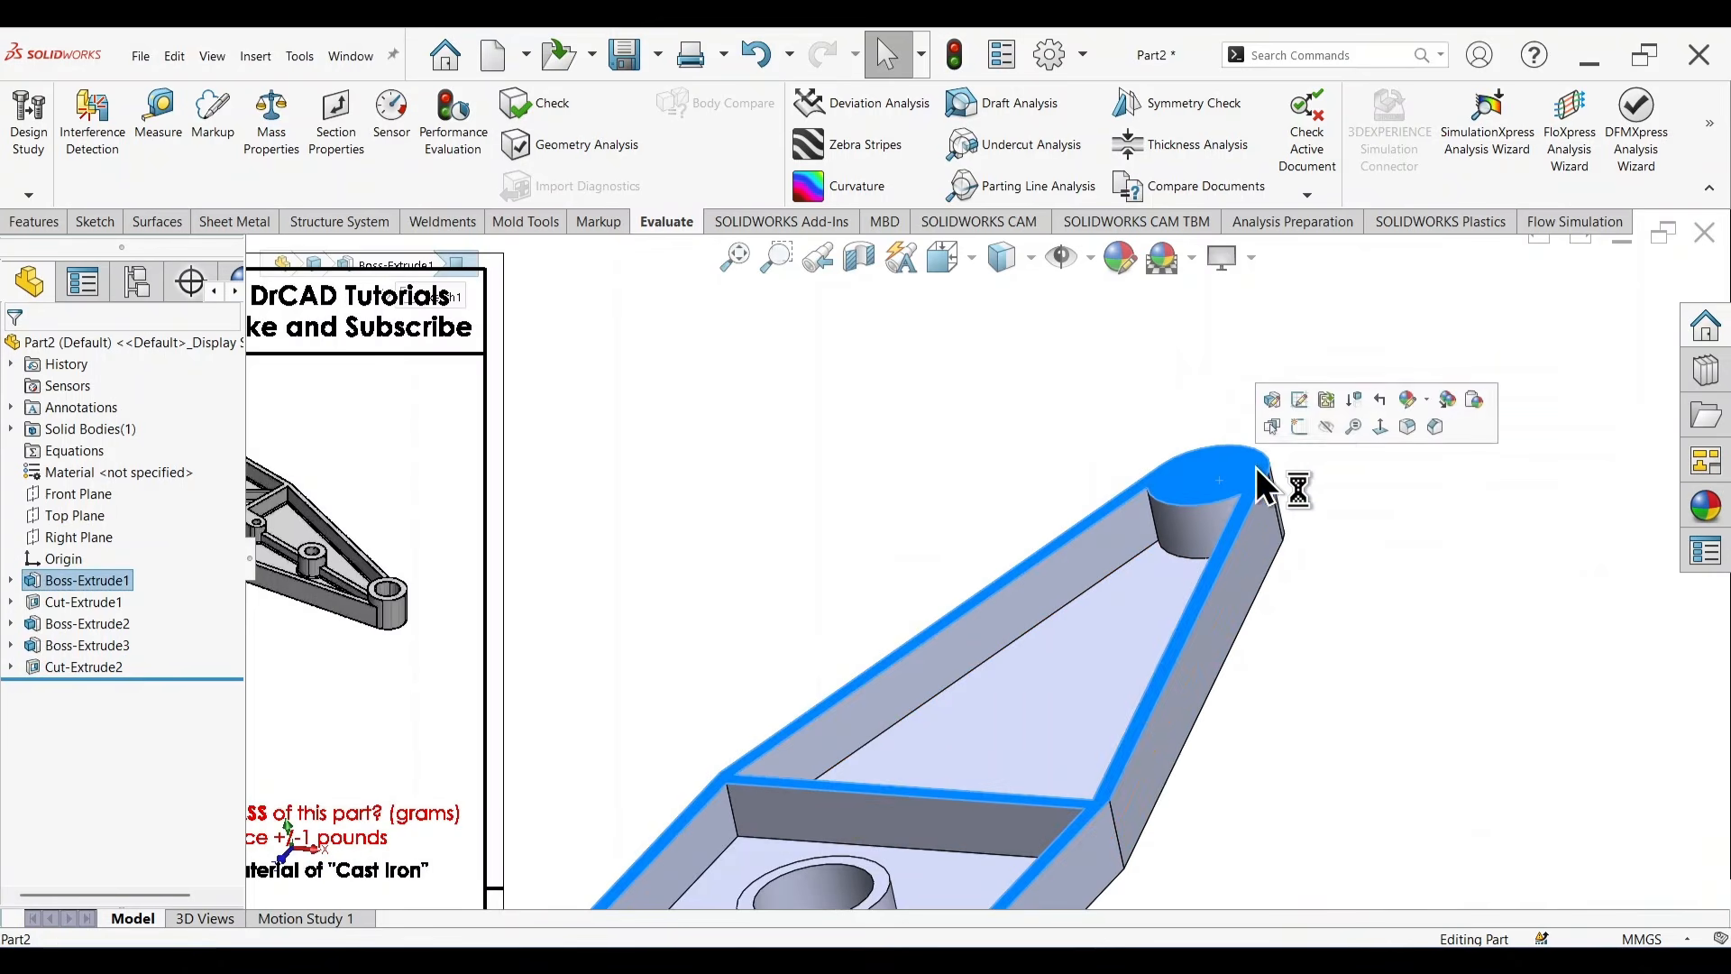
{"action": "left_click", "coordinate": [1300, 430]}
{"action": "right_click_drag", "start_coordinate": [1419, 507], "coordinate": [1543, 481]}
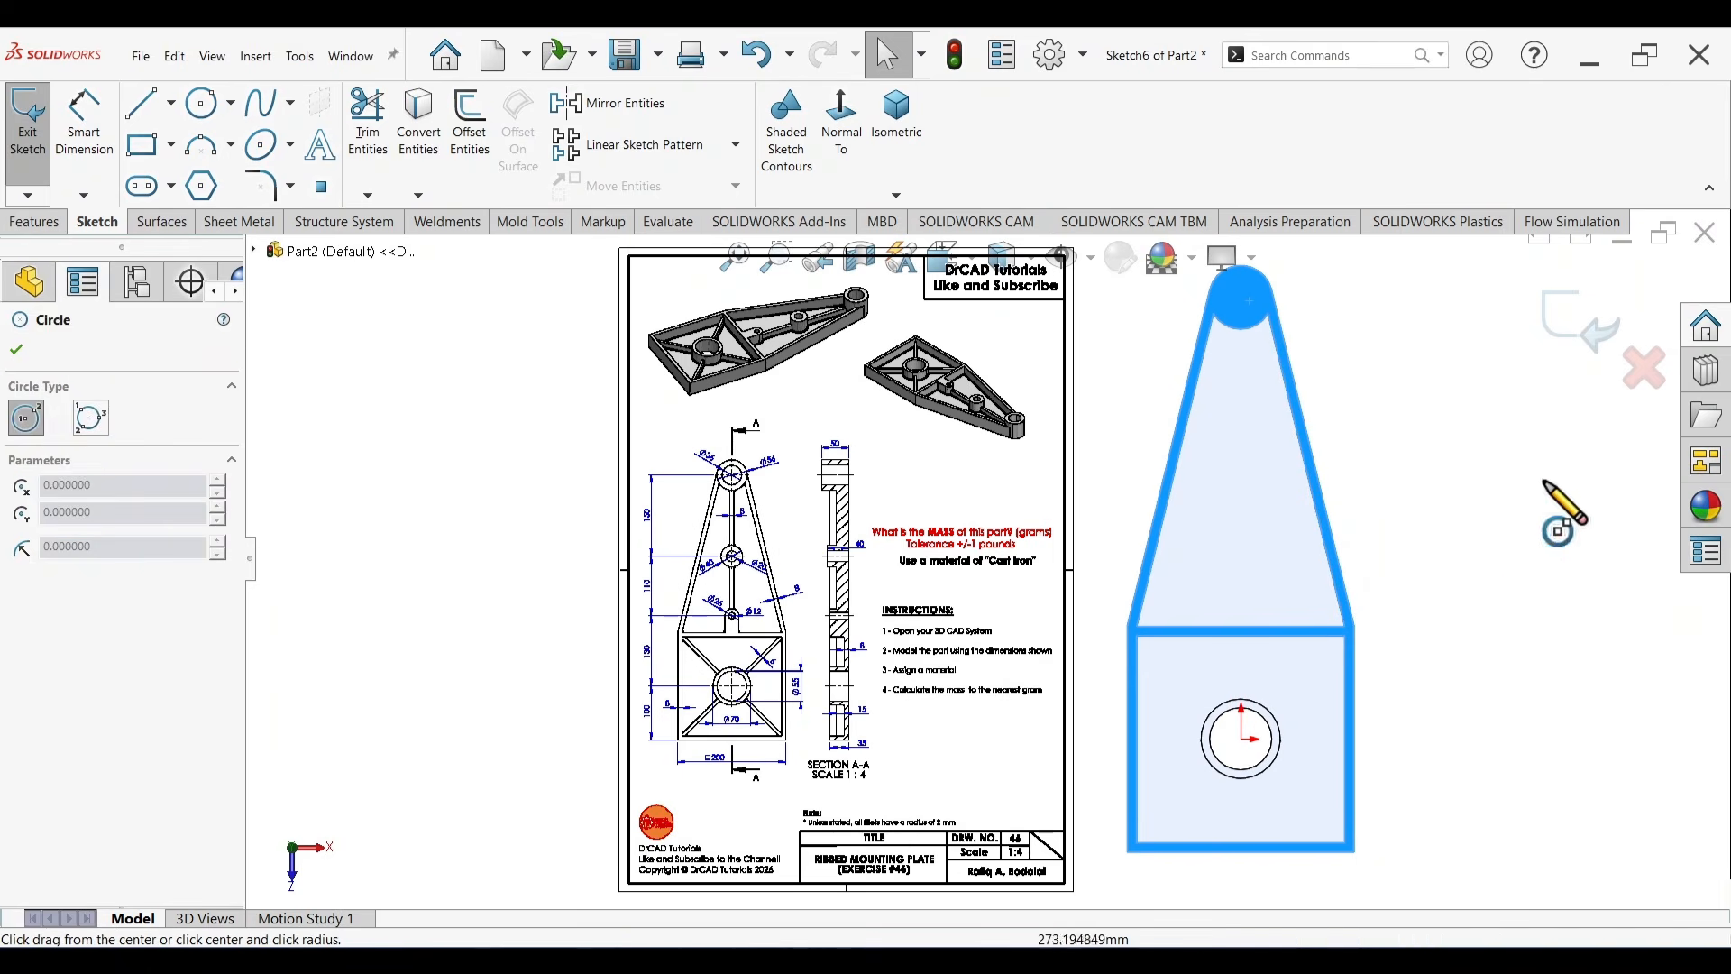
{"action": "scroll", "coordinate": [1253, 371], "scroll_direction": "down", "scroll_amount": 4}
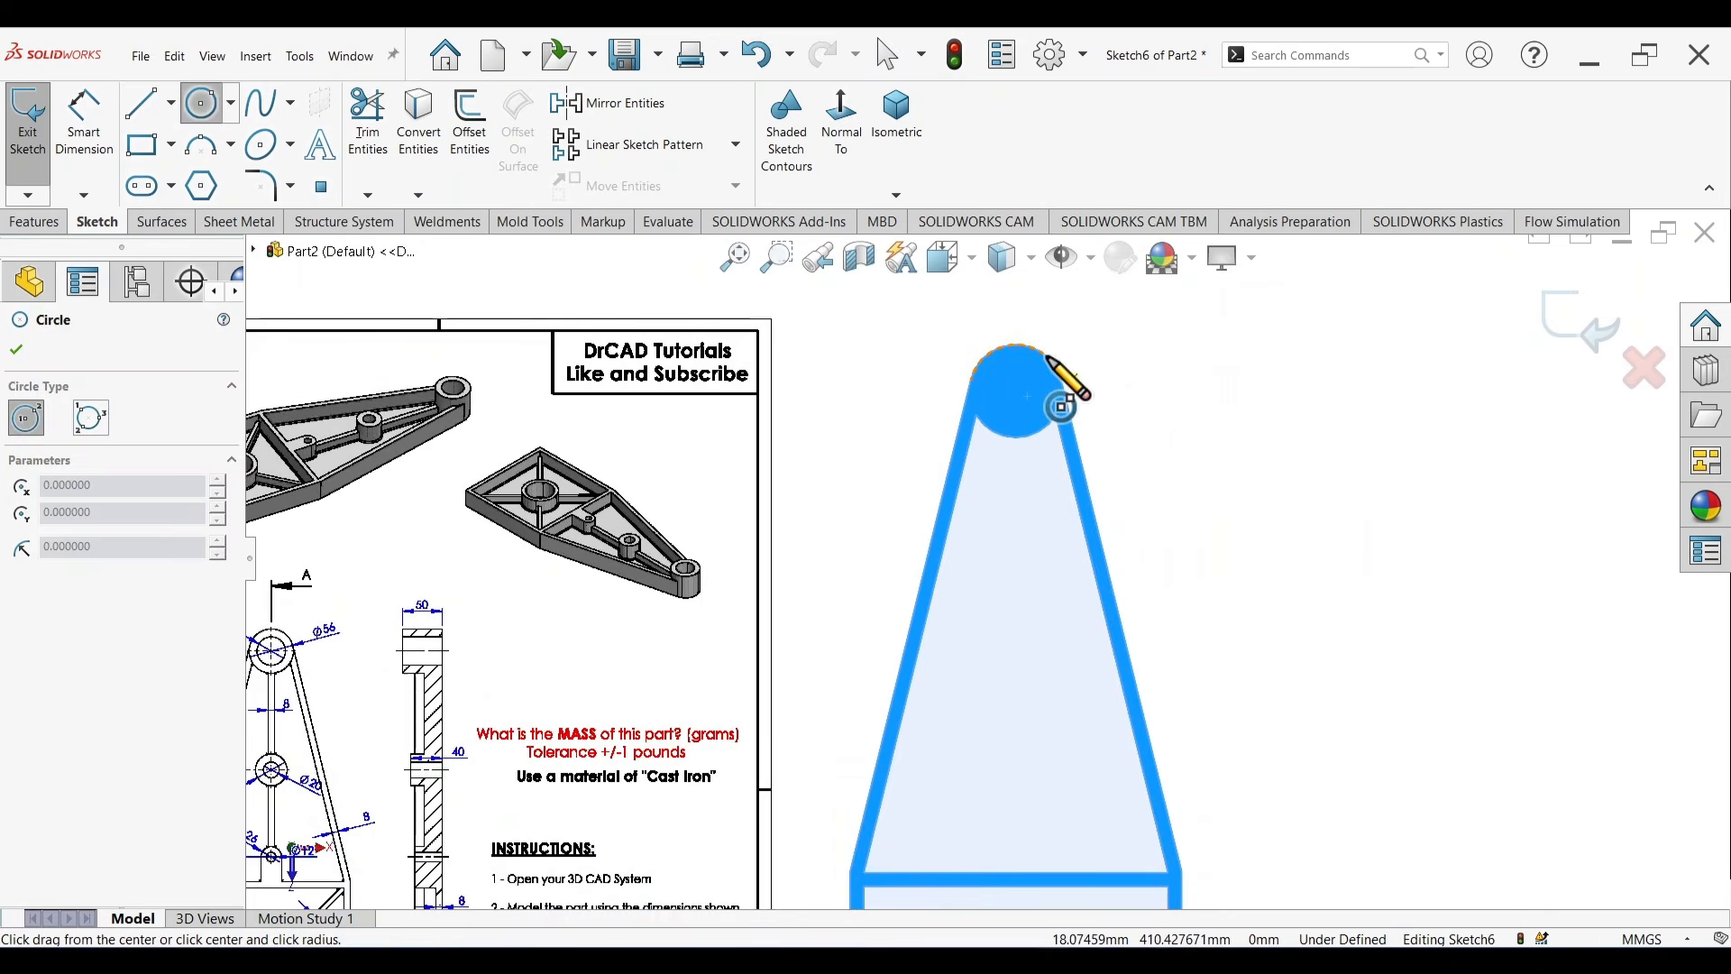
{"action": "left_click", "coordinate": [1016, 391]}
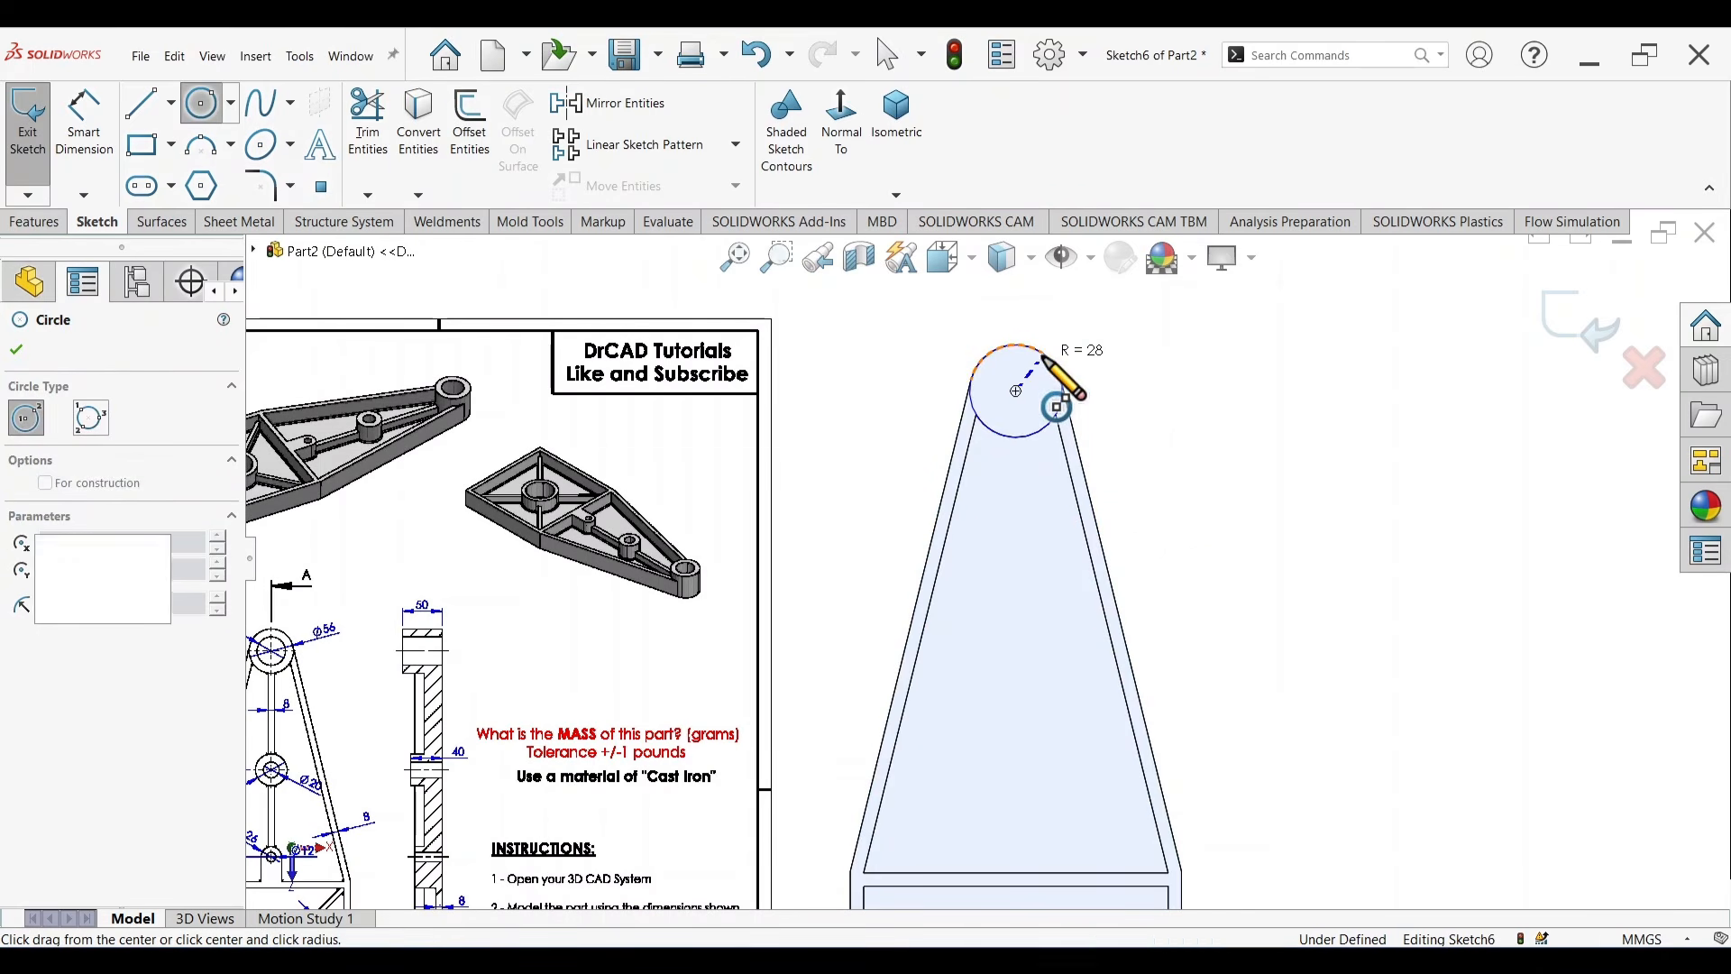
{"action": "left_click", "coordinate": [1046, 358]}
{"action": "key", "text": "Escape"}
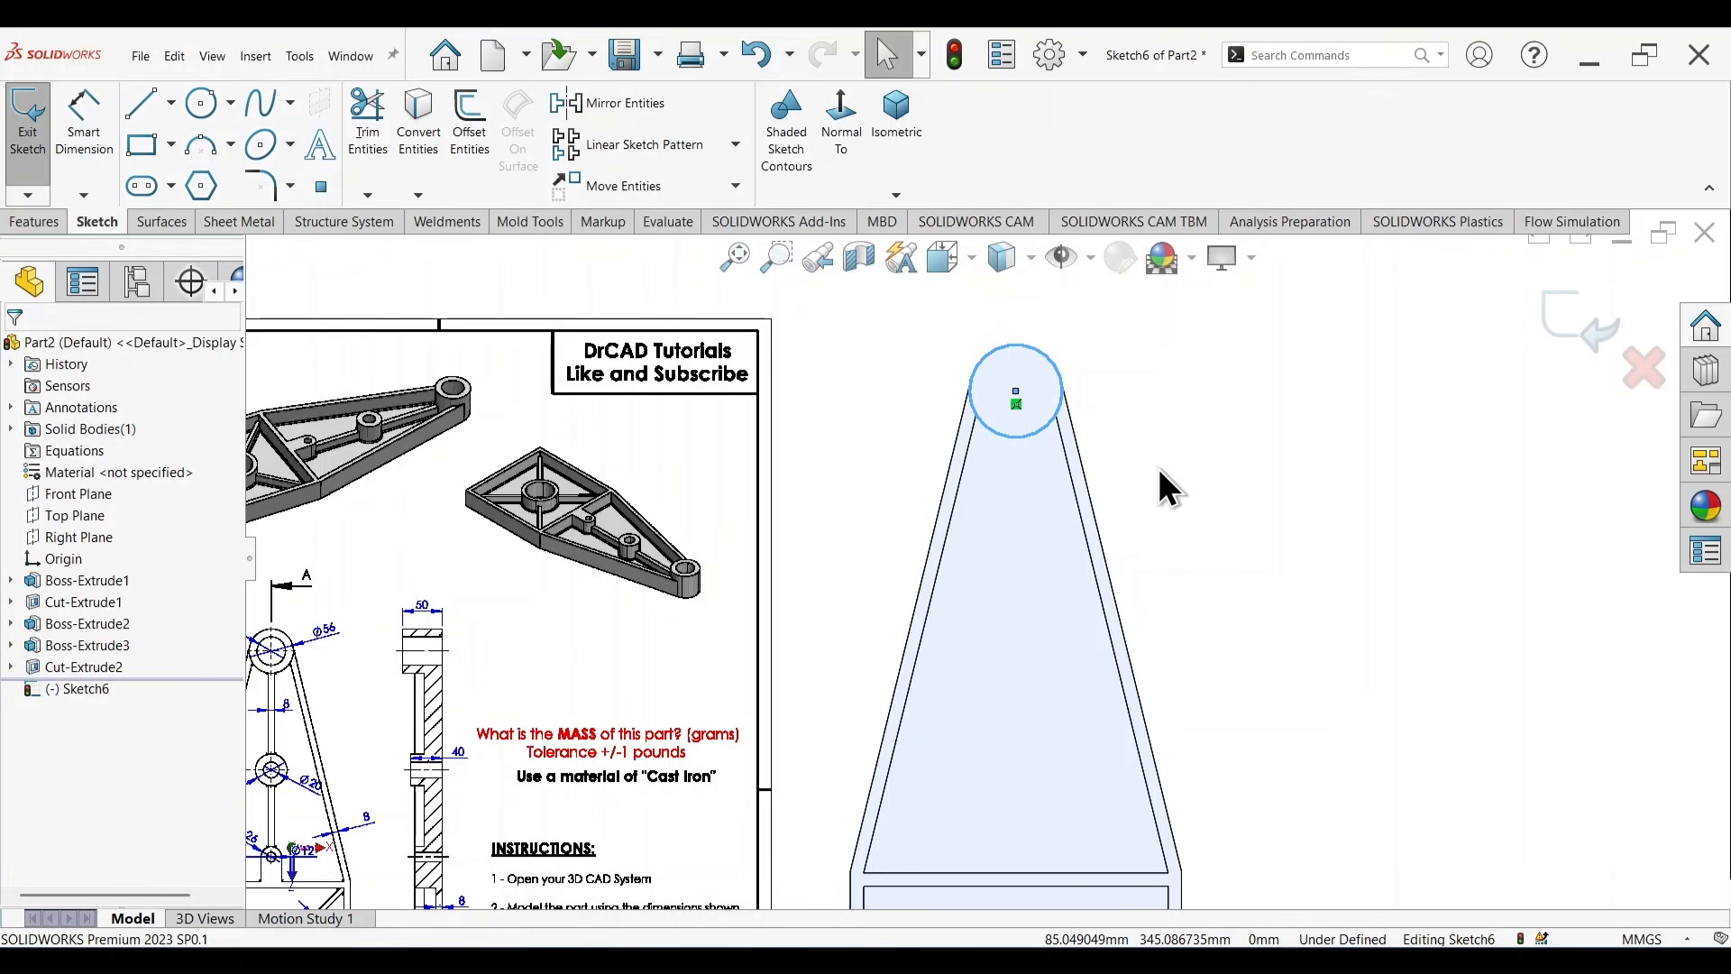
Extrude the narrow-end circle with a Blind depth of 50-35 mm, taking the heights from section A-A of the drawing.
{"action": "key", "text": "s"}
{"action": "left_click", "coordinate": [1289, 646]}
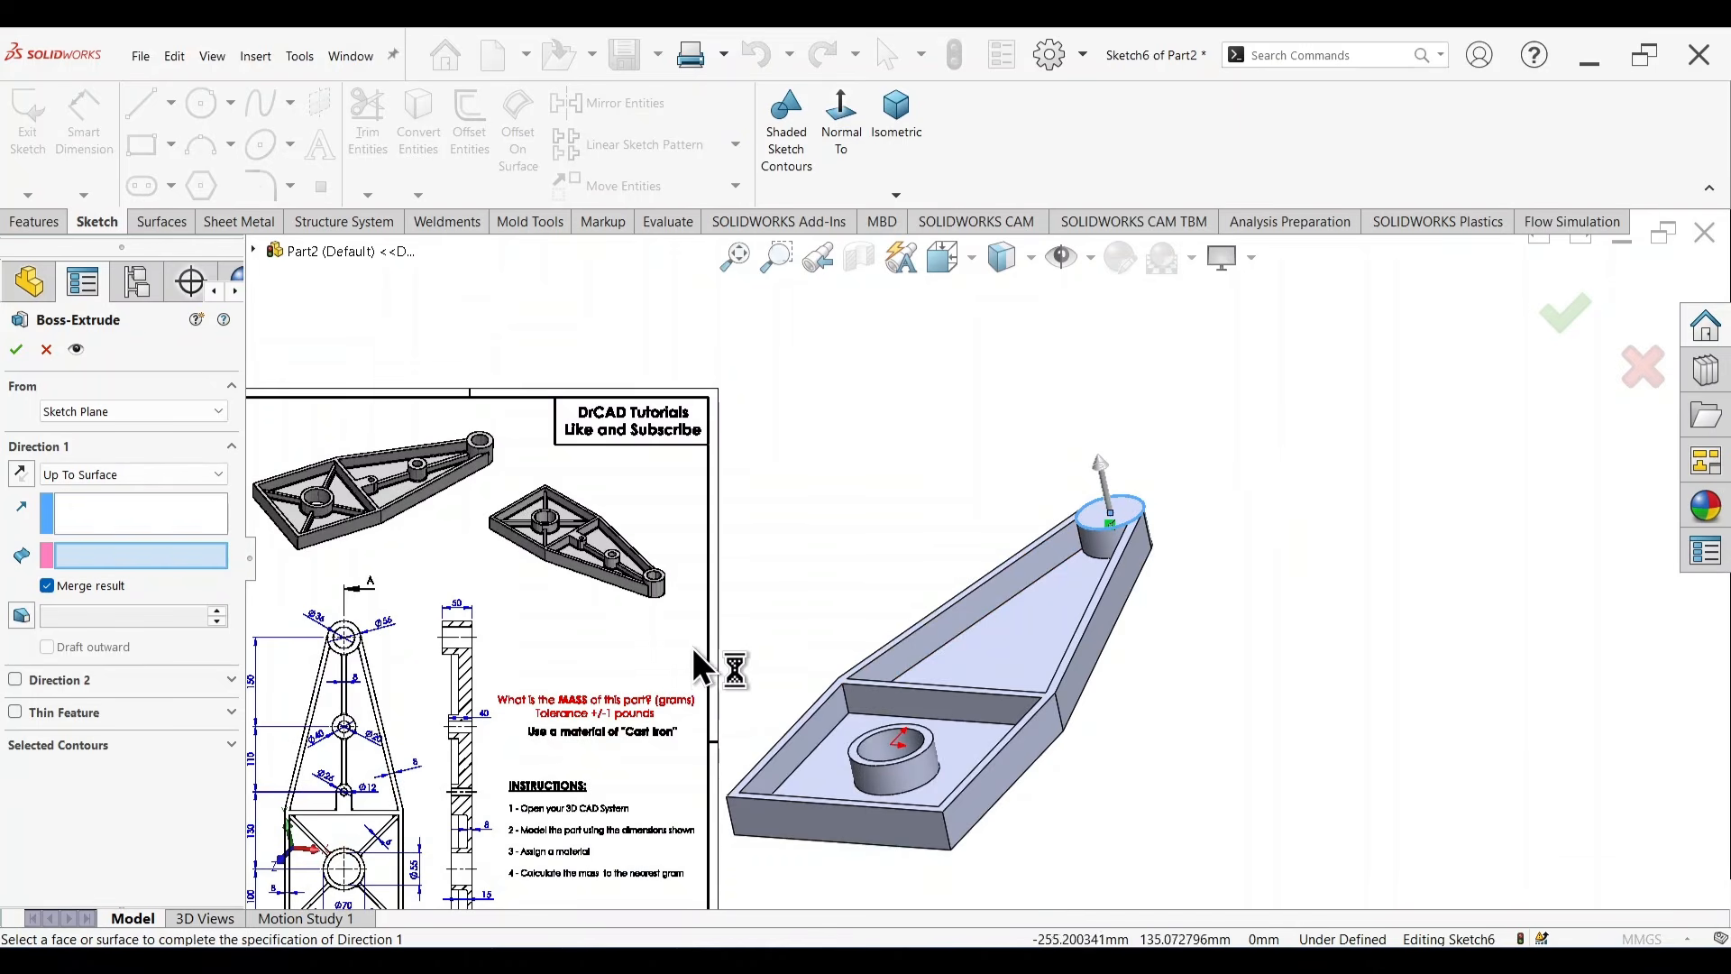
{"action": "right_click", "coordinate": [812, 494]}
{"action": "left_click", "coordinate": [909, 570]}
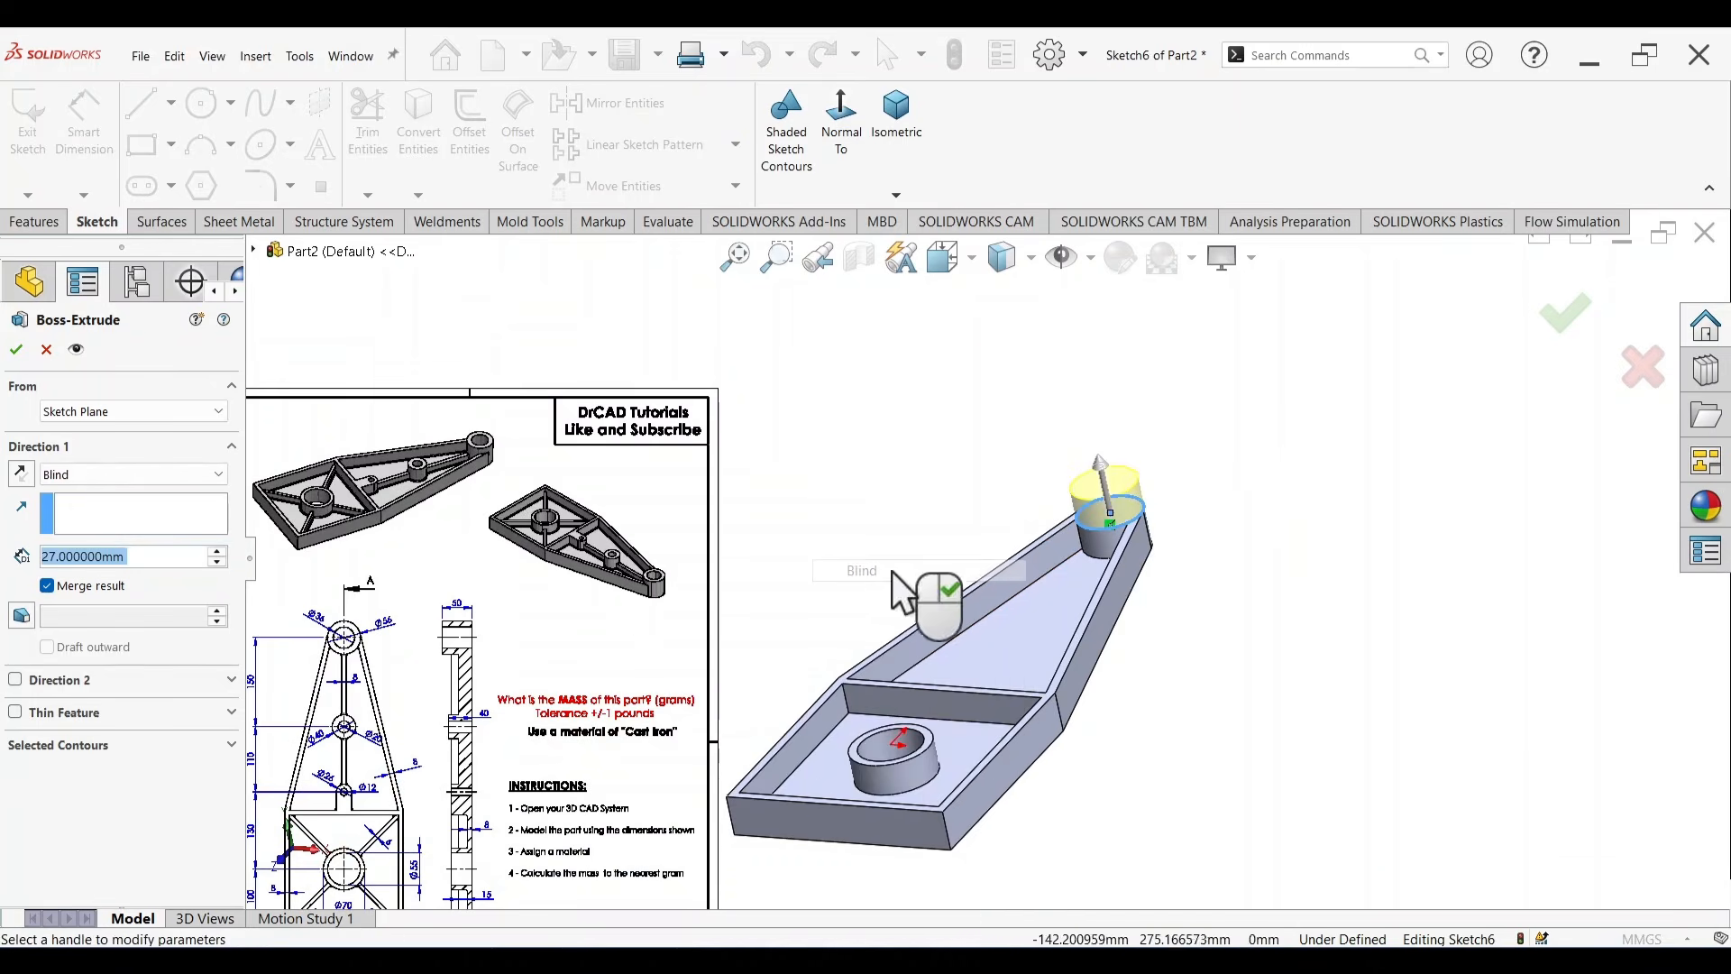
{"action": "scroll", "coordinate": [523, 653], "scroll_direction": "down", "scroll_amount": 3}
{"action": "scroll", "coordinate": [577, 667], "scroll_direction": "down", "scroll_amount": 3}
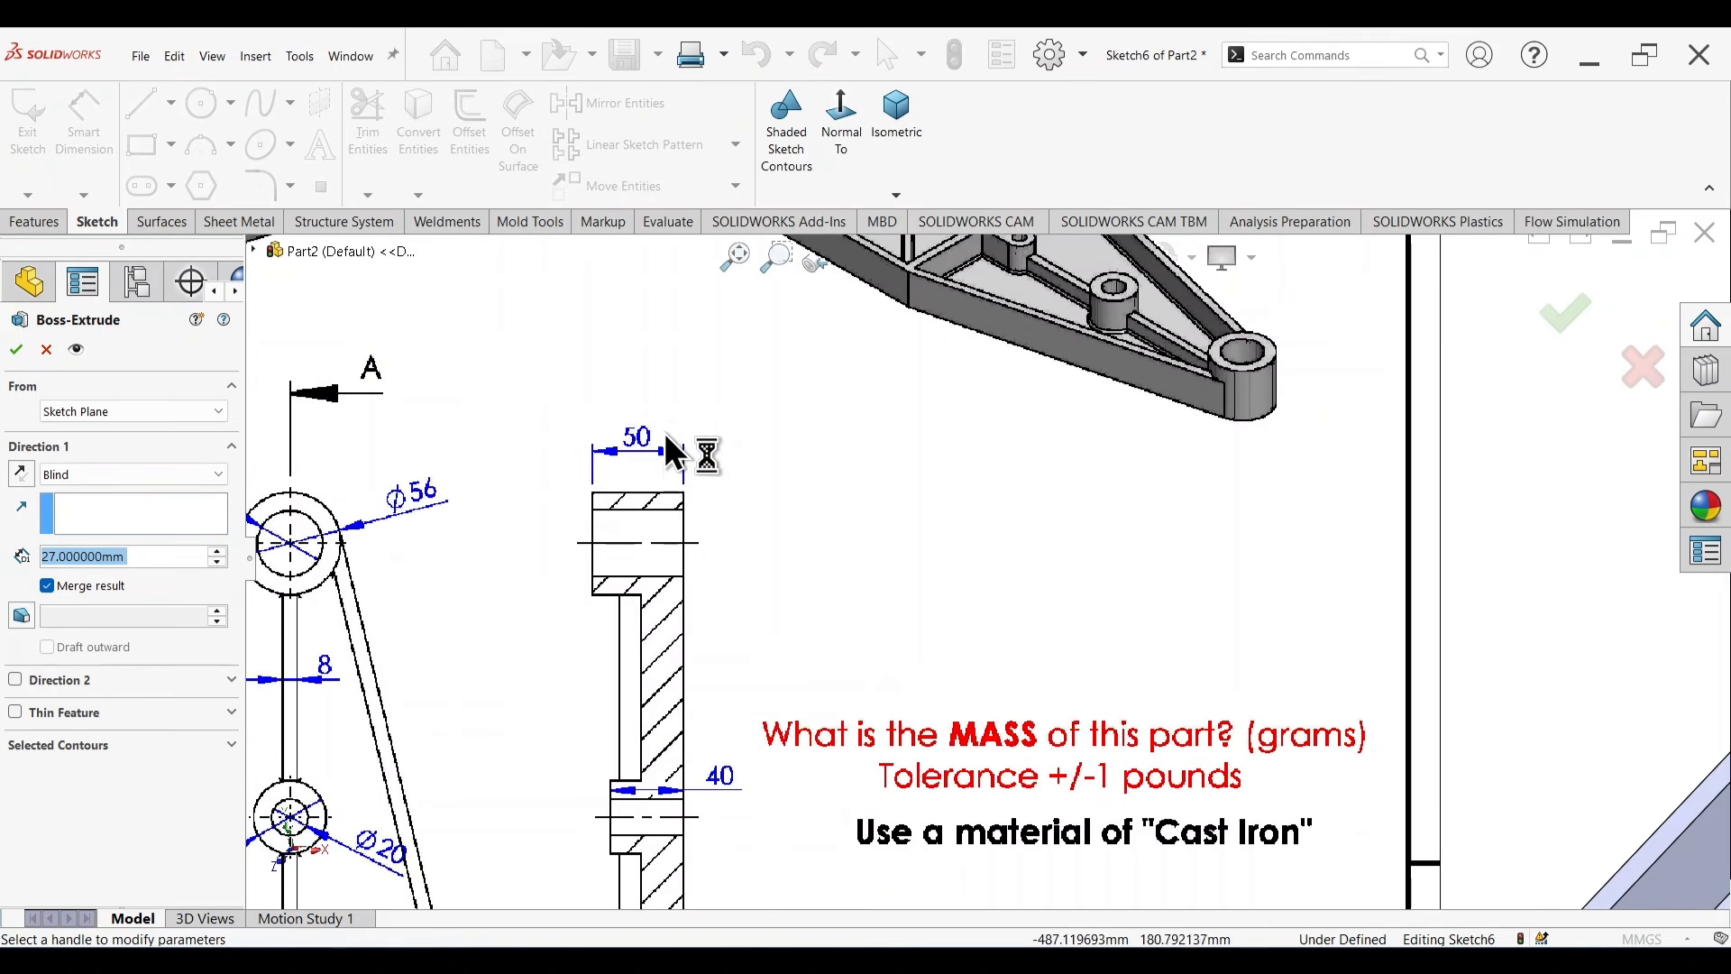
{"action": "key", "text": "f"}
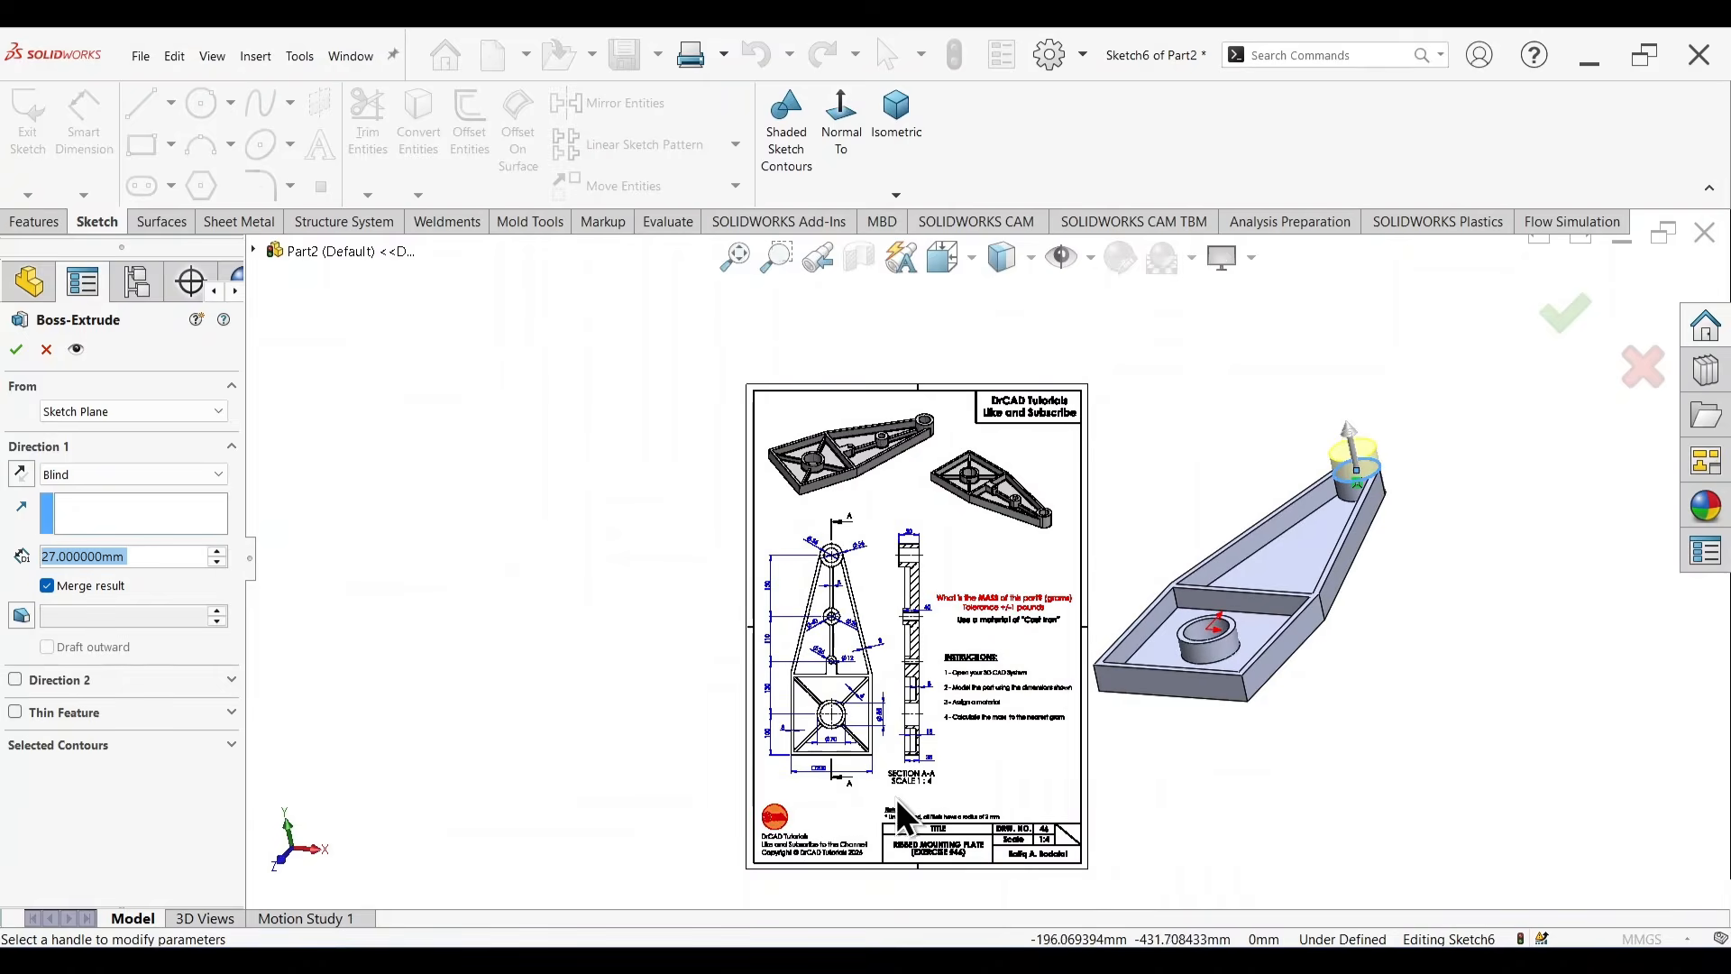
{"action": "scroll", "coordinate": [929, 744], "scroll_direction": "down", "scroll_amount": 5}
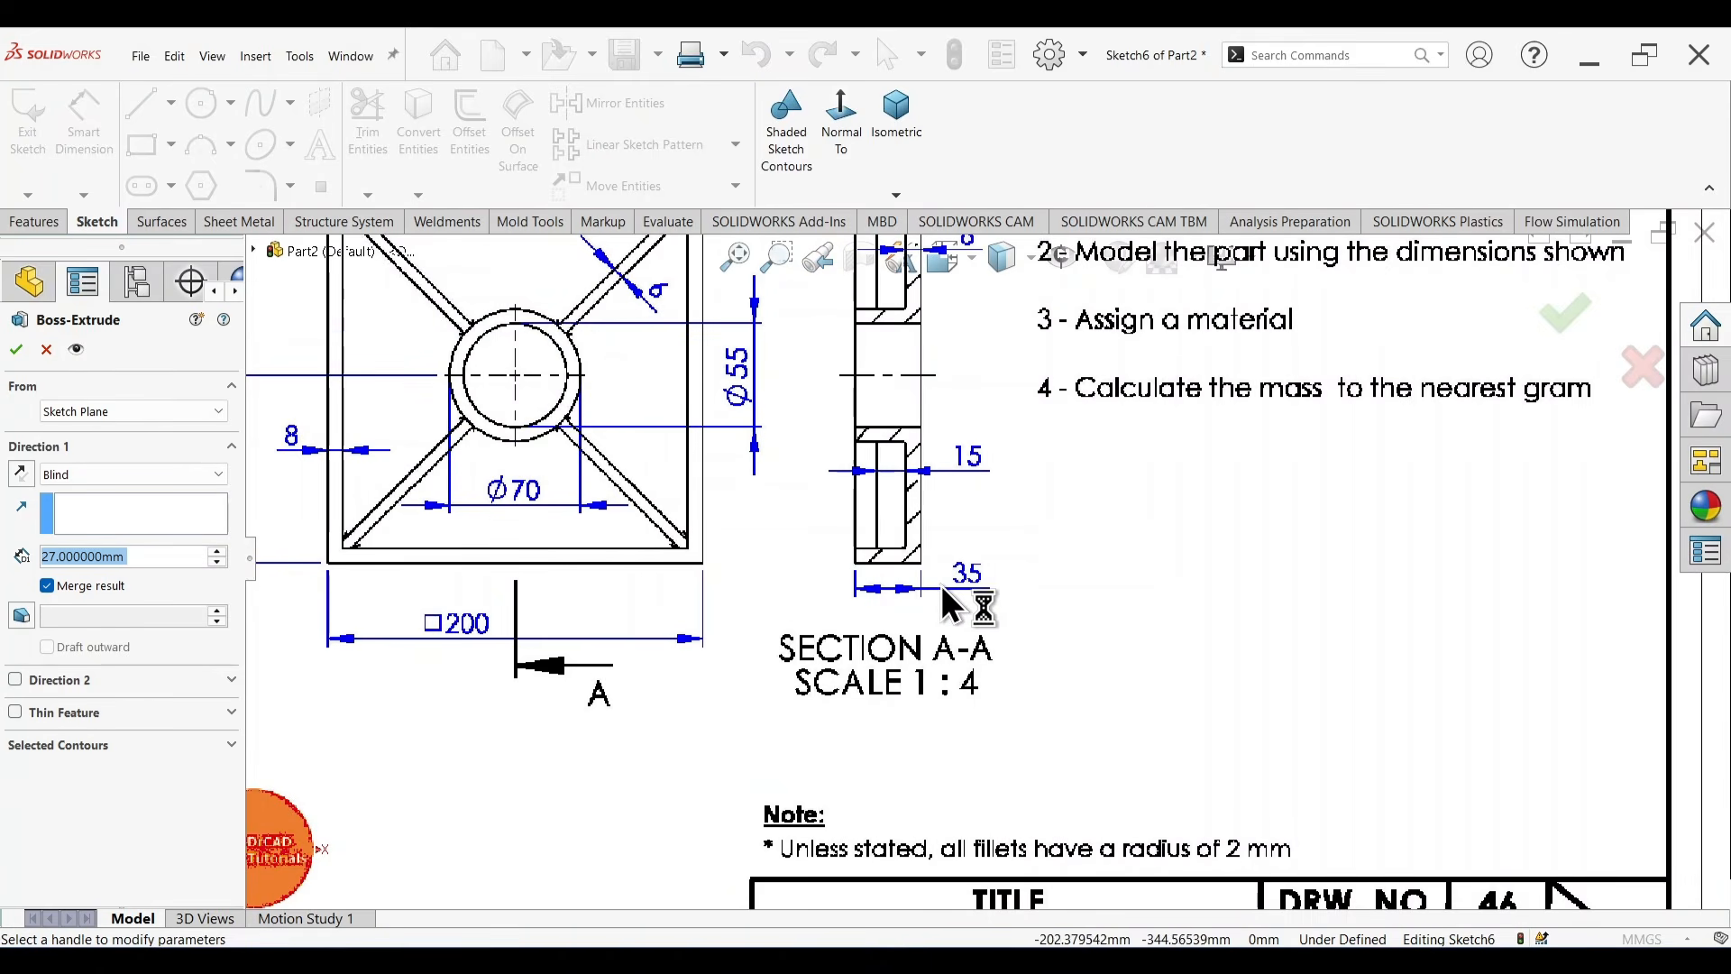
{"action": "scroll", "coordinate": [1195, 539], "scroll_direction": "up", "scroll_amount": 6}
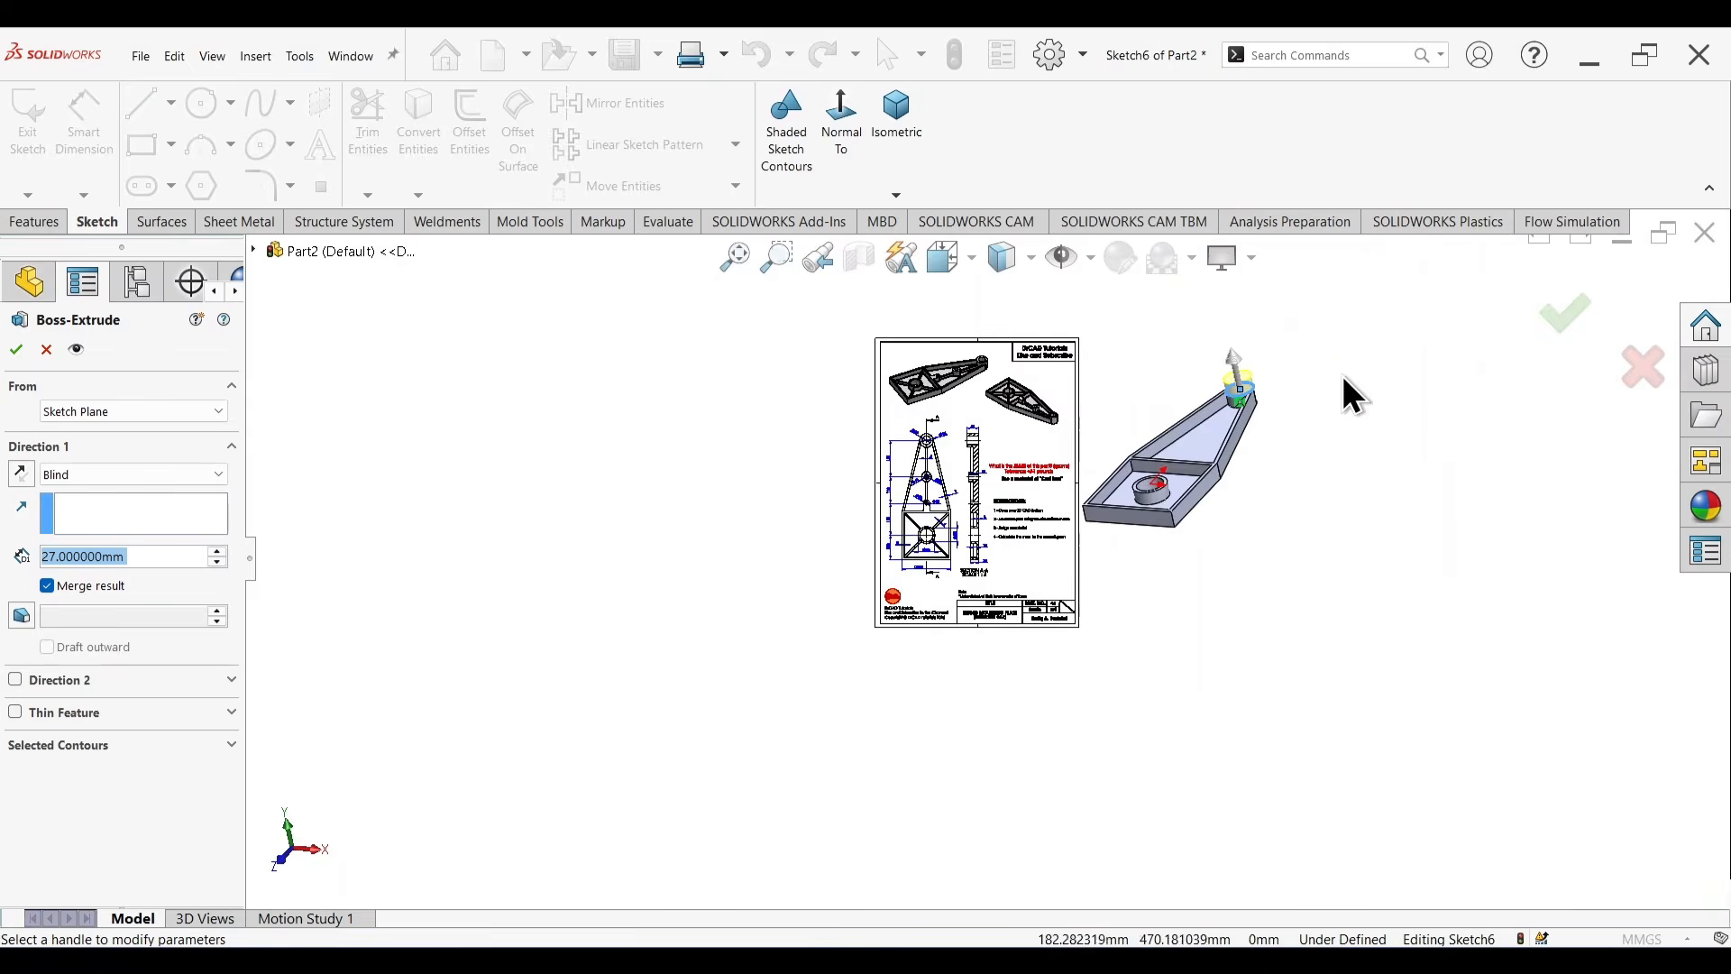
{"action": "scroll", "coordinate": [1181, 446], "scroll_direction": "down", "scroll_amount": 3}
{"action": "type", "text": "50"}
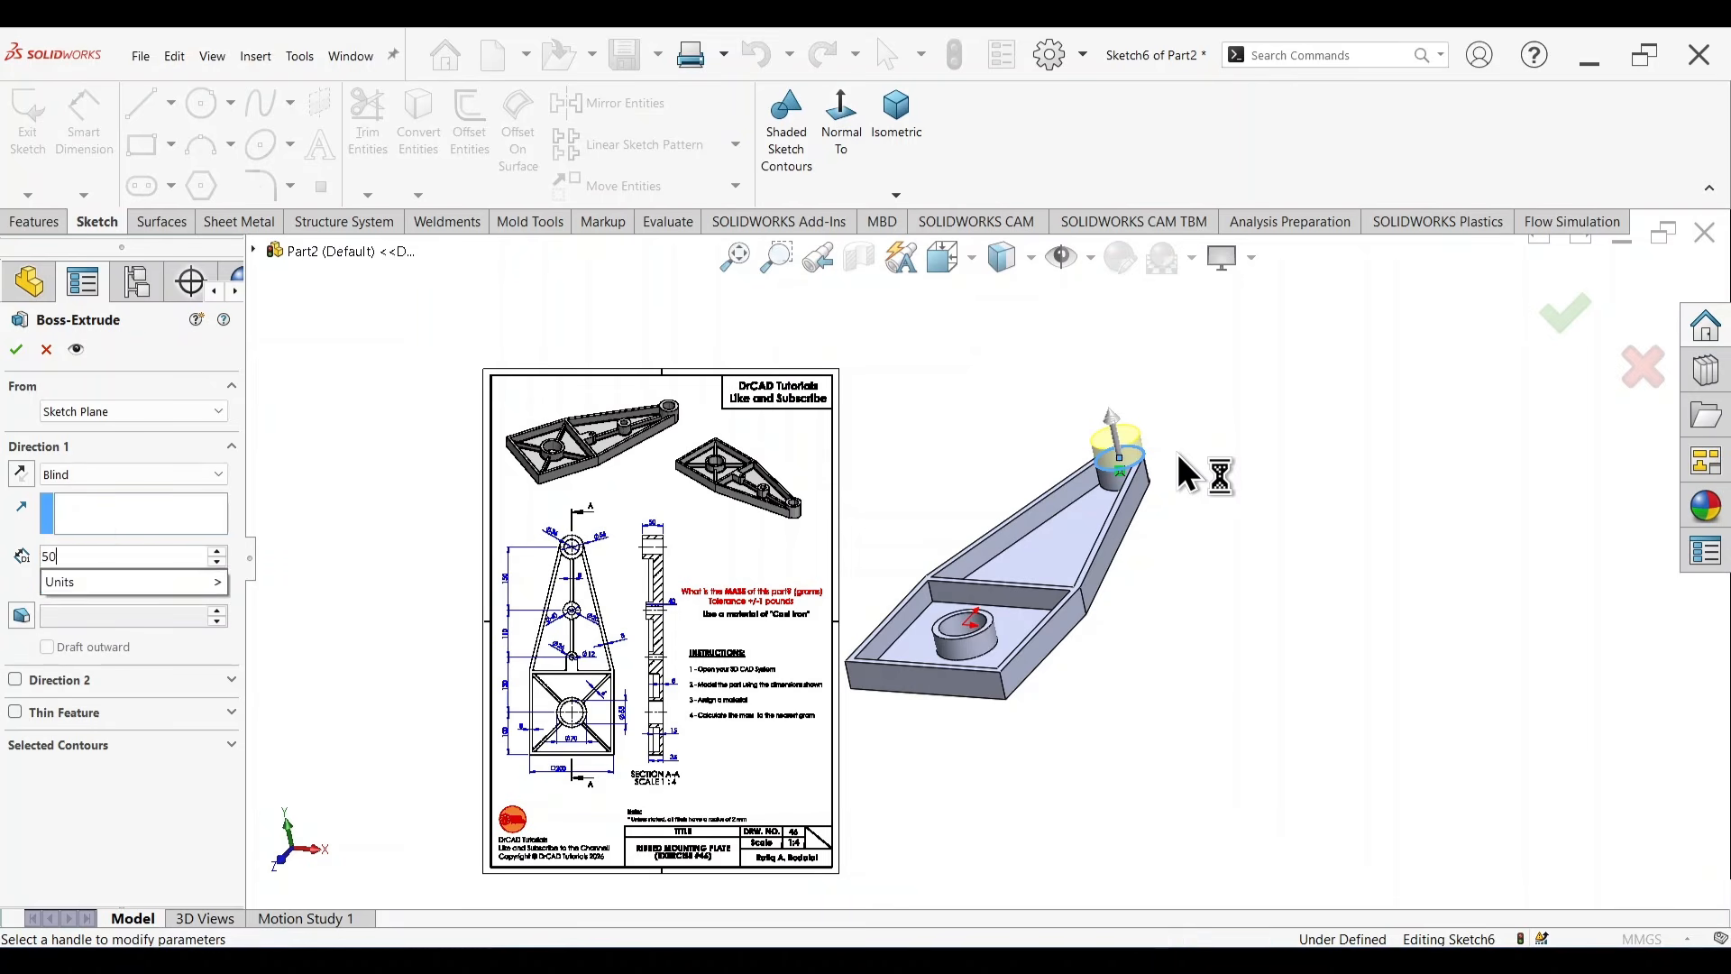
{"action": "type", "text": "-35"}
{"action": "key", "text": "Return"}
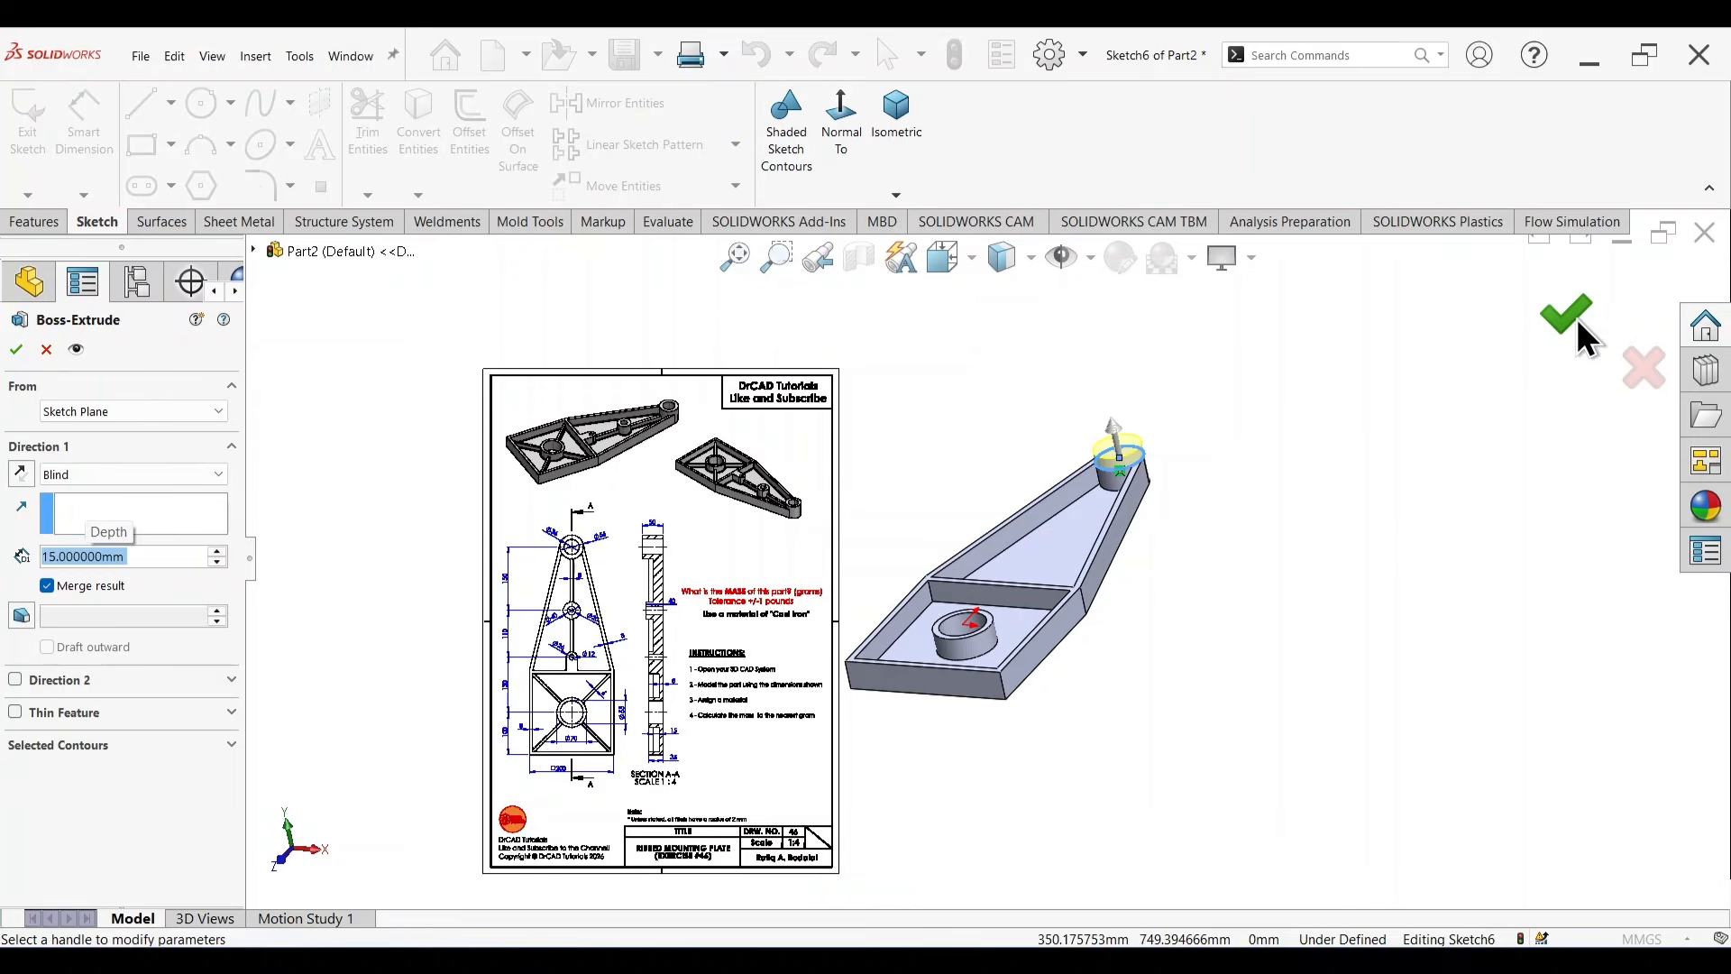
Start a sketch on the narrow-end boss's top face and draw a concentric circle about 30 mm in diameter.
{"action": "mouse_move", "coordinate": [1221, 517]}
{"action": "middle_mouse_down"}
{"action": "mouse_move", "coordinate": [1295, 541]}
{"action": "mouse_move", "coordinate": [1213, 599]}
{"action": "middle_mouse_up"}
{"action": "left_click", "coordinate": [1128, 397]}
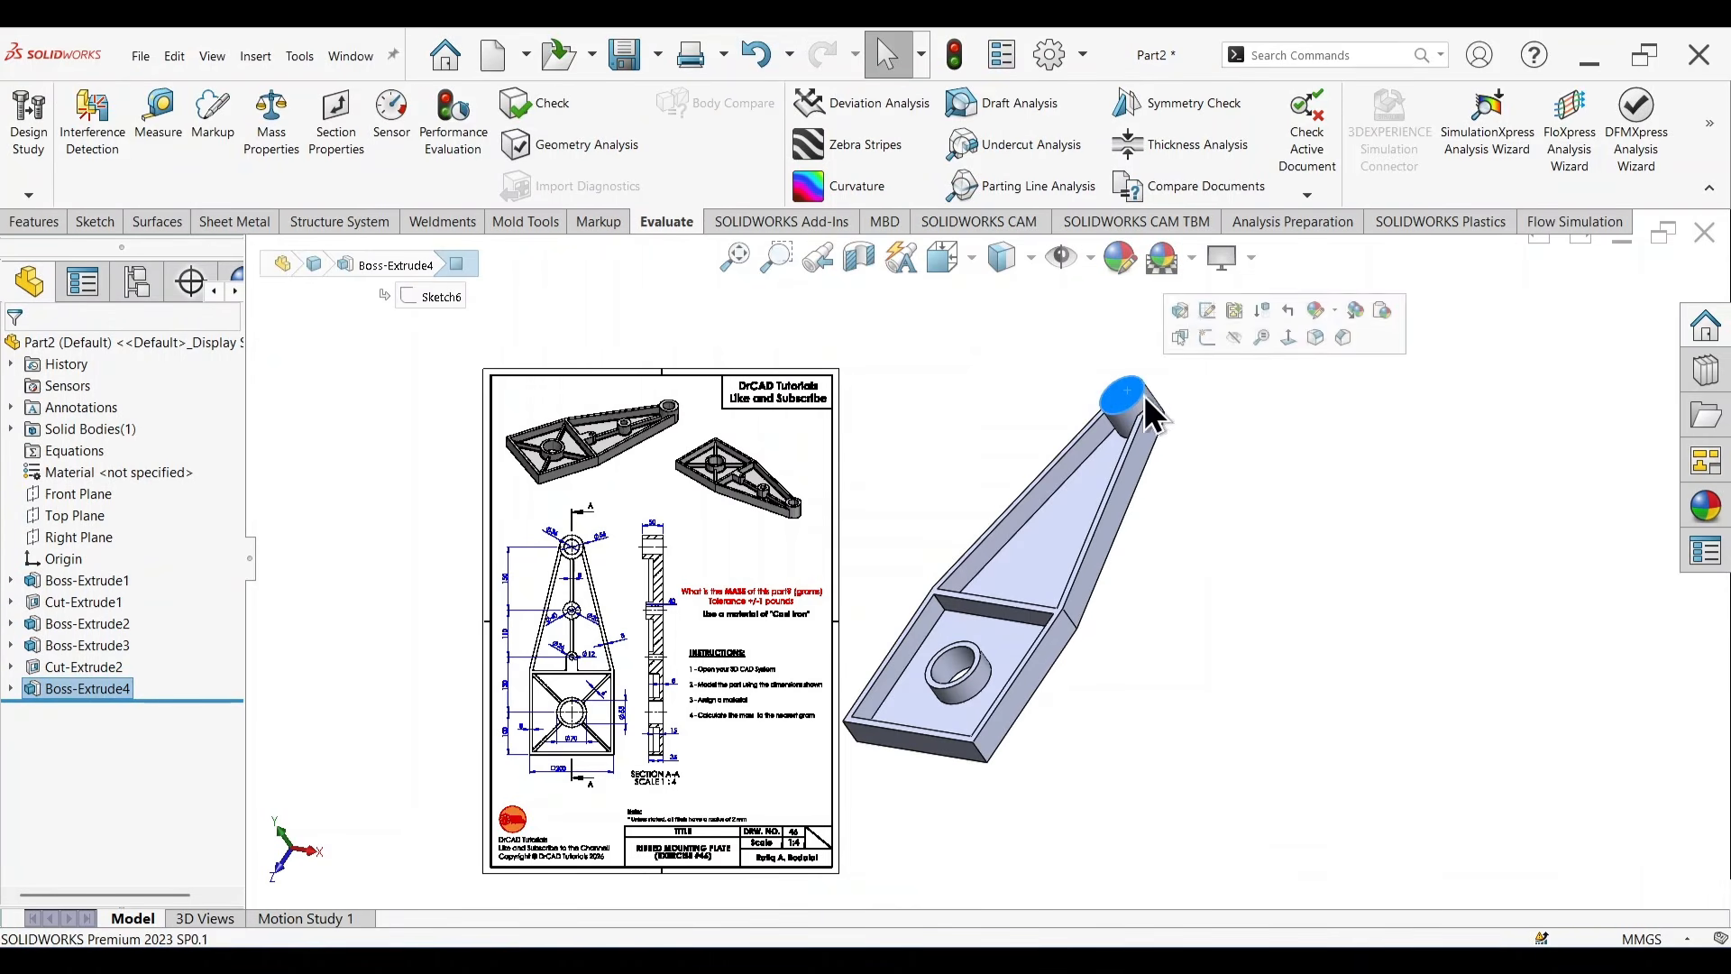
{"action": "left_click", "coordinate": [1205, 348]}
{"action": "right_click_drag", "start_coordinate": [1415, 509], "coordinate": [1515, 533]}
{"action": "scroll", "coordinate": [1208, 396], "scroll_direction": "down", "scroll_amount": 4}
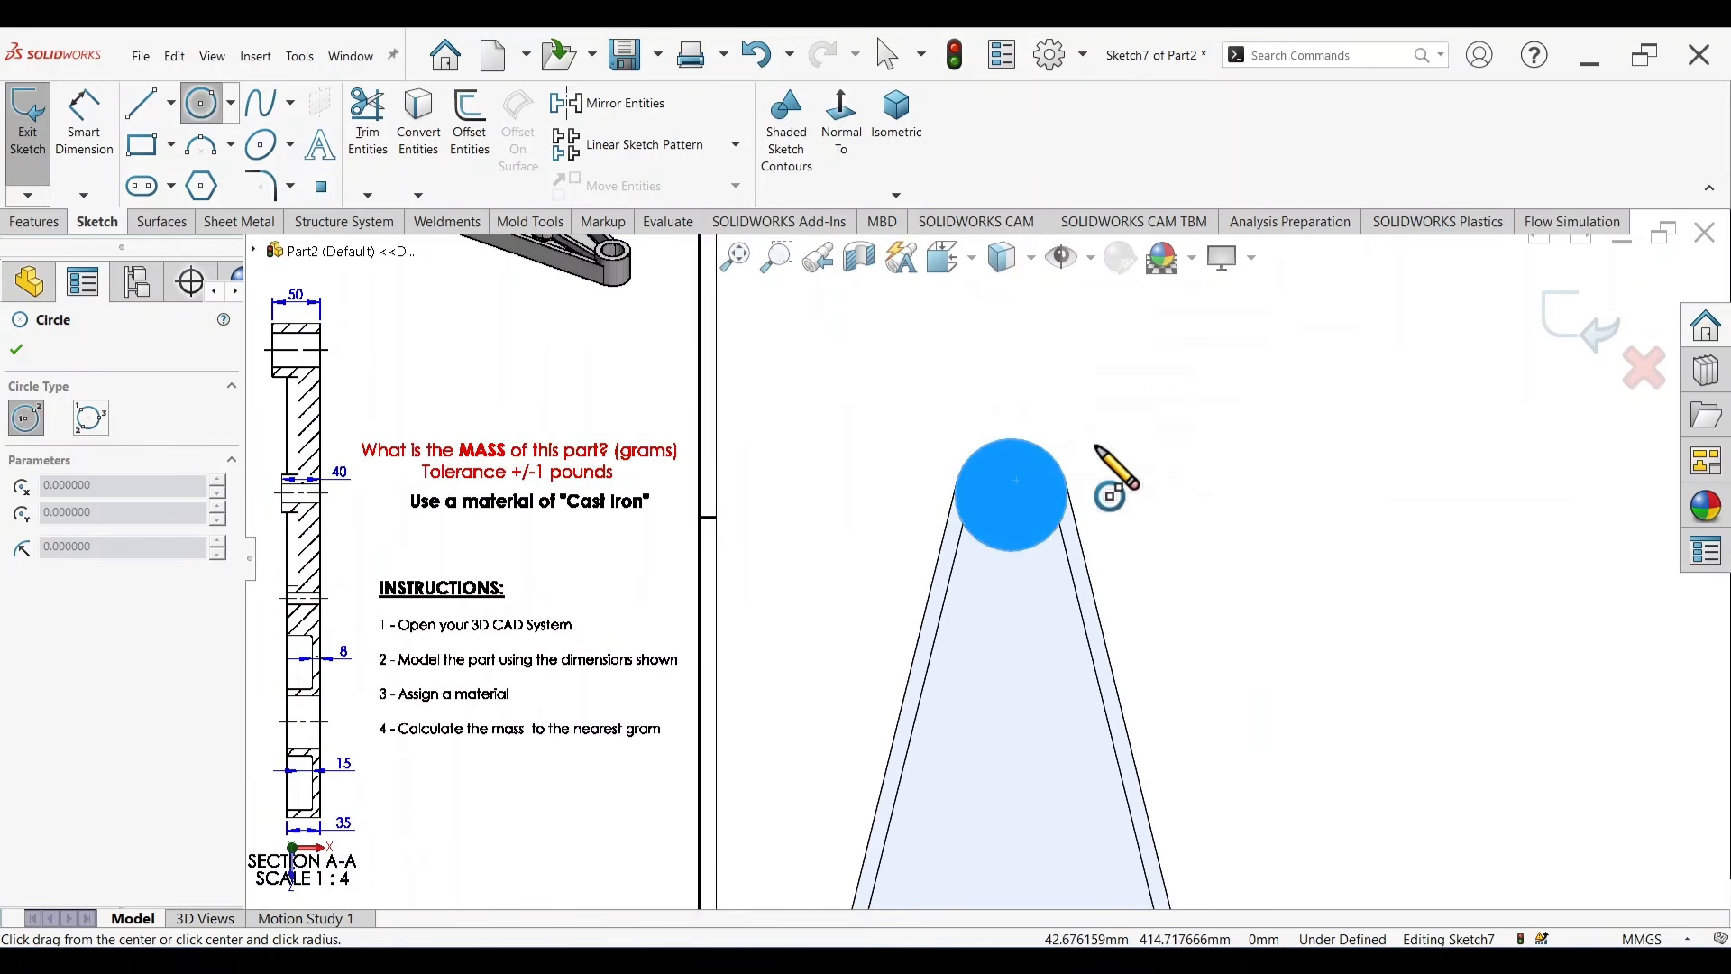
{"action": "left_click", "coordinate": [1012, 495]}
{"action": "left_click", "coordinate": [1033, 518]}
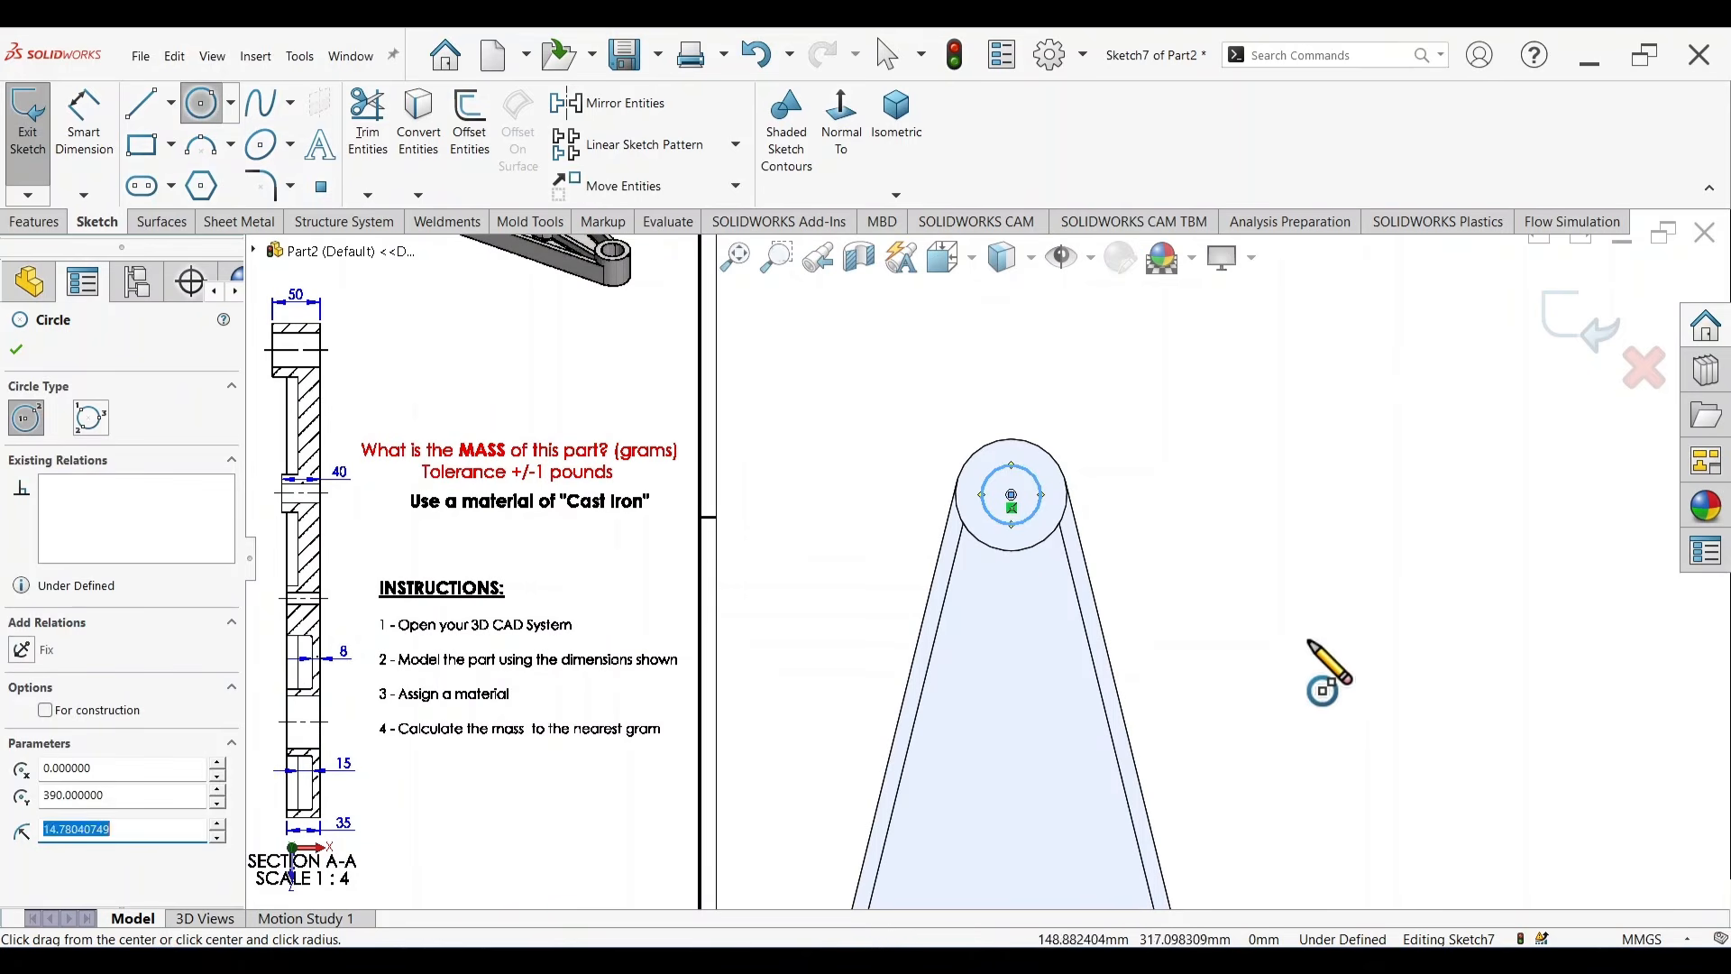
Dimension the circle on the narrow-end boss to a diameter of 36 mm.
{"action": "right_click_drag", "start_coordinate": [1305, 624], "coordinate": [1300, 518]}
{"action": "scroll", "coordinate": [576, 403], "scroll_direction": "up", "scroll_amount": 3}
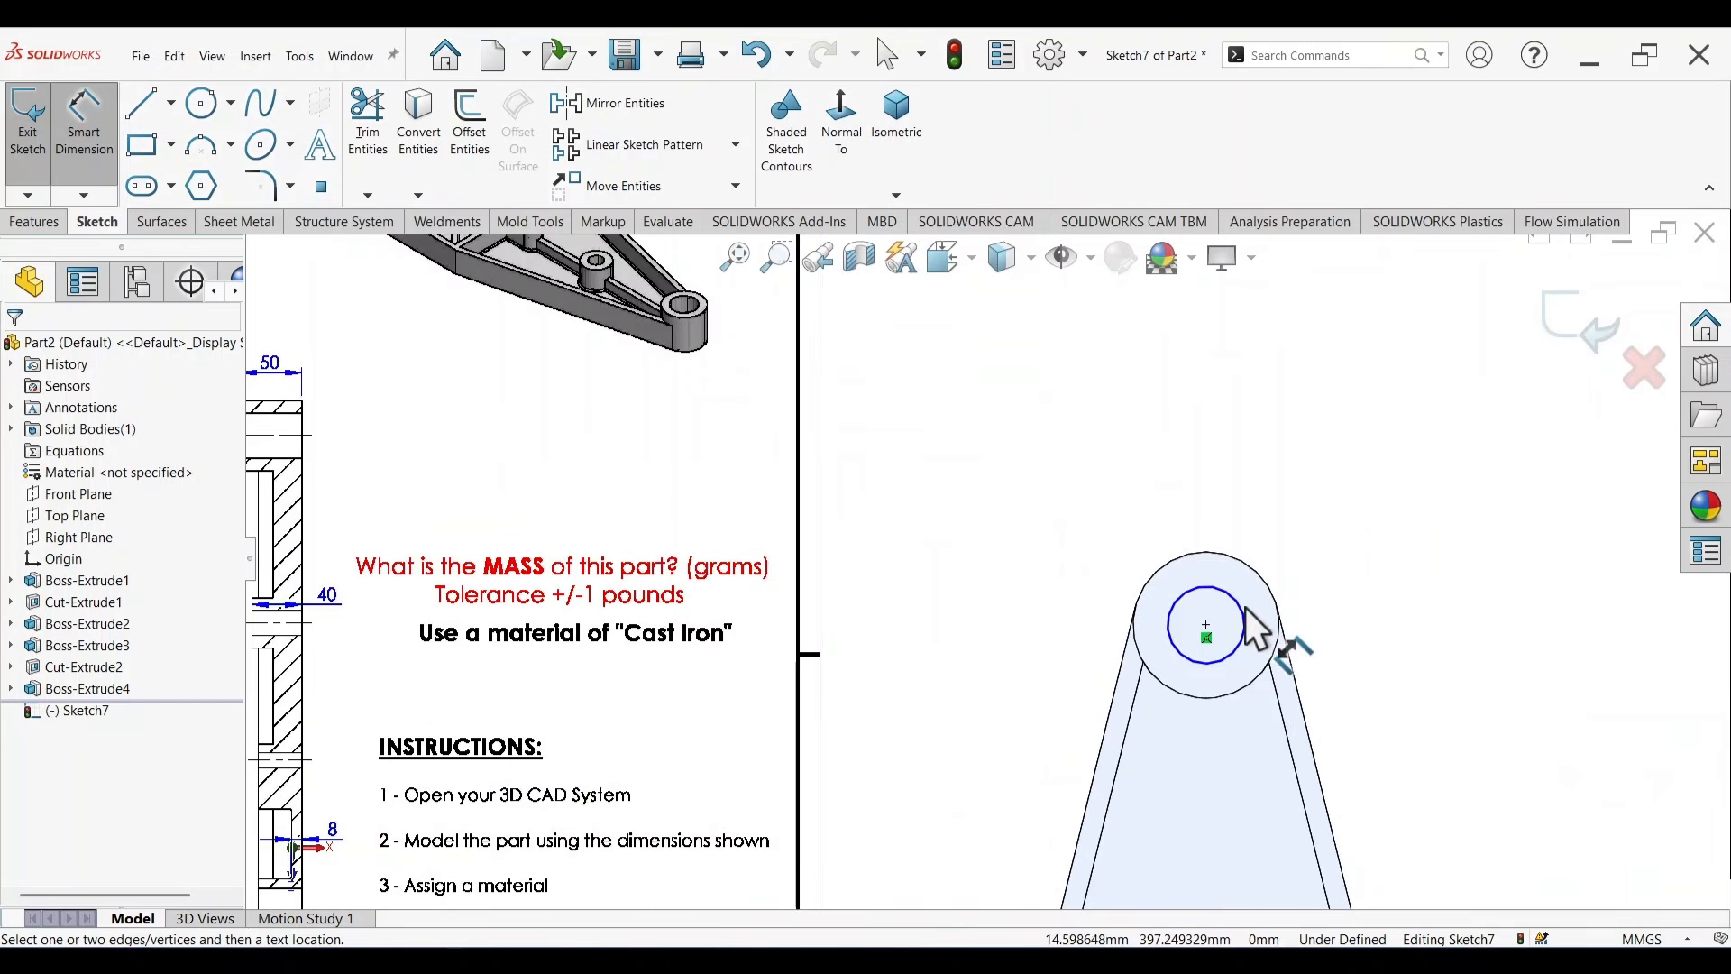
{"action": "left_click", "coordinate": [1243, 626]}
{"action": "left_click", "coordinate": [1387, 548]}
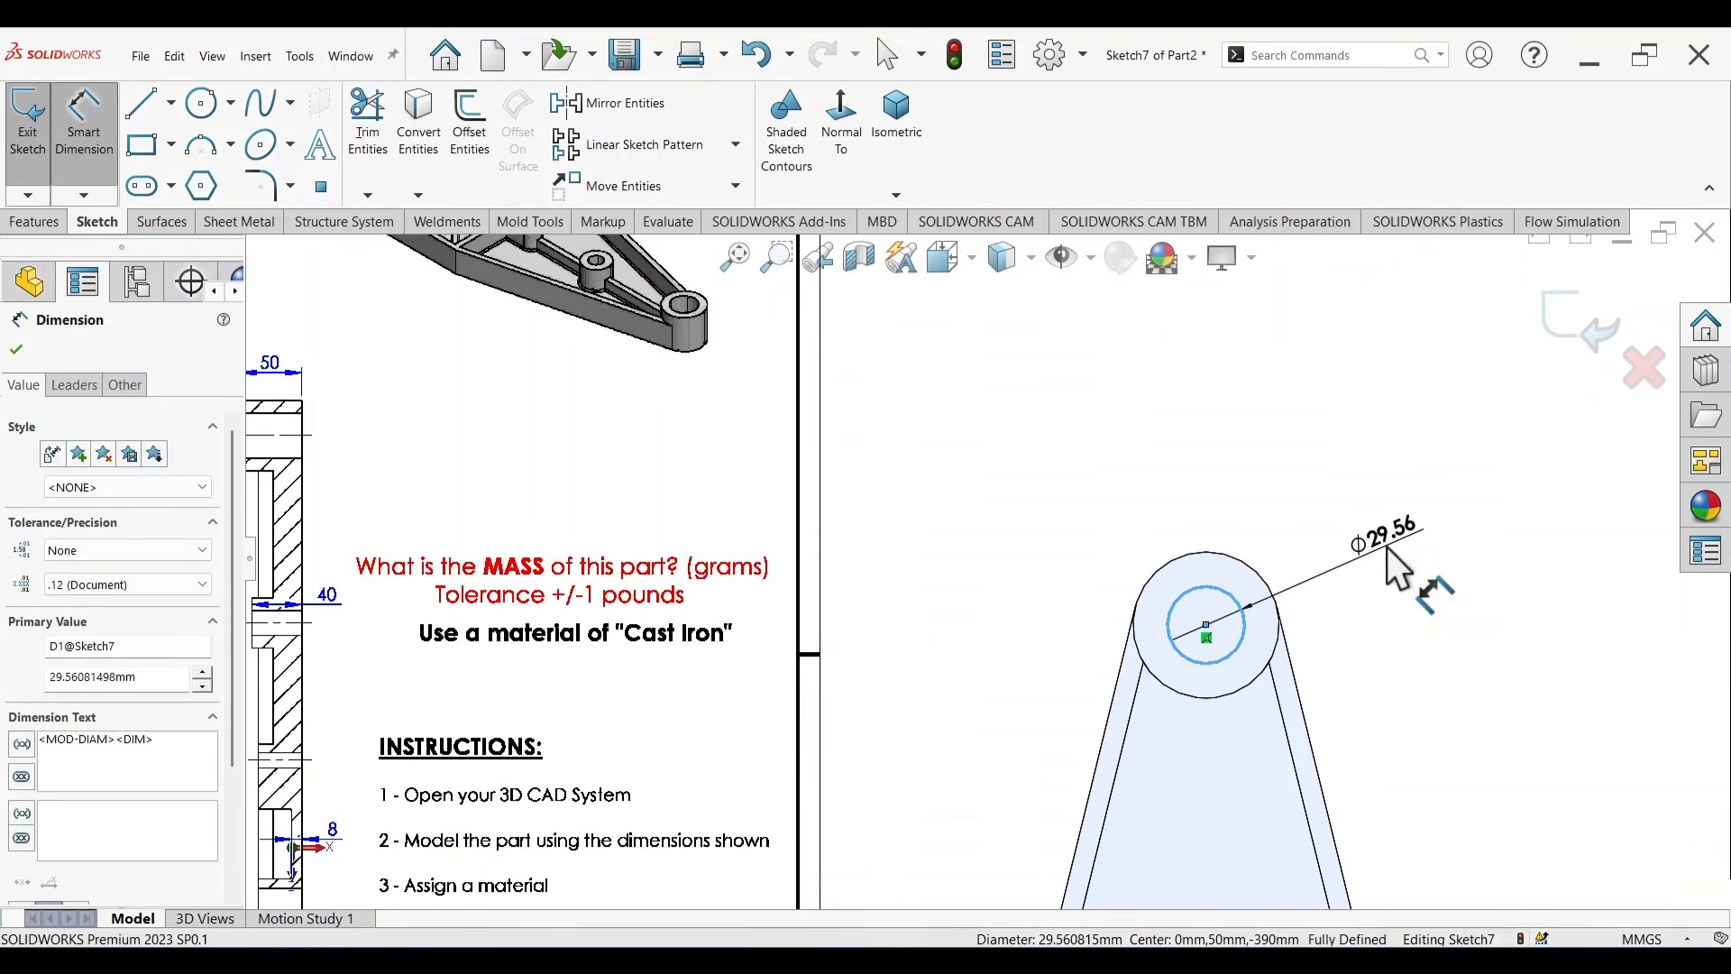
{"action": "type", "text": "36"}
{"action": "key", "text": "Return"}
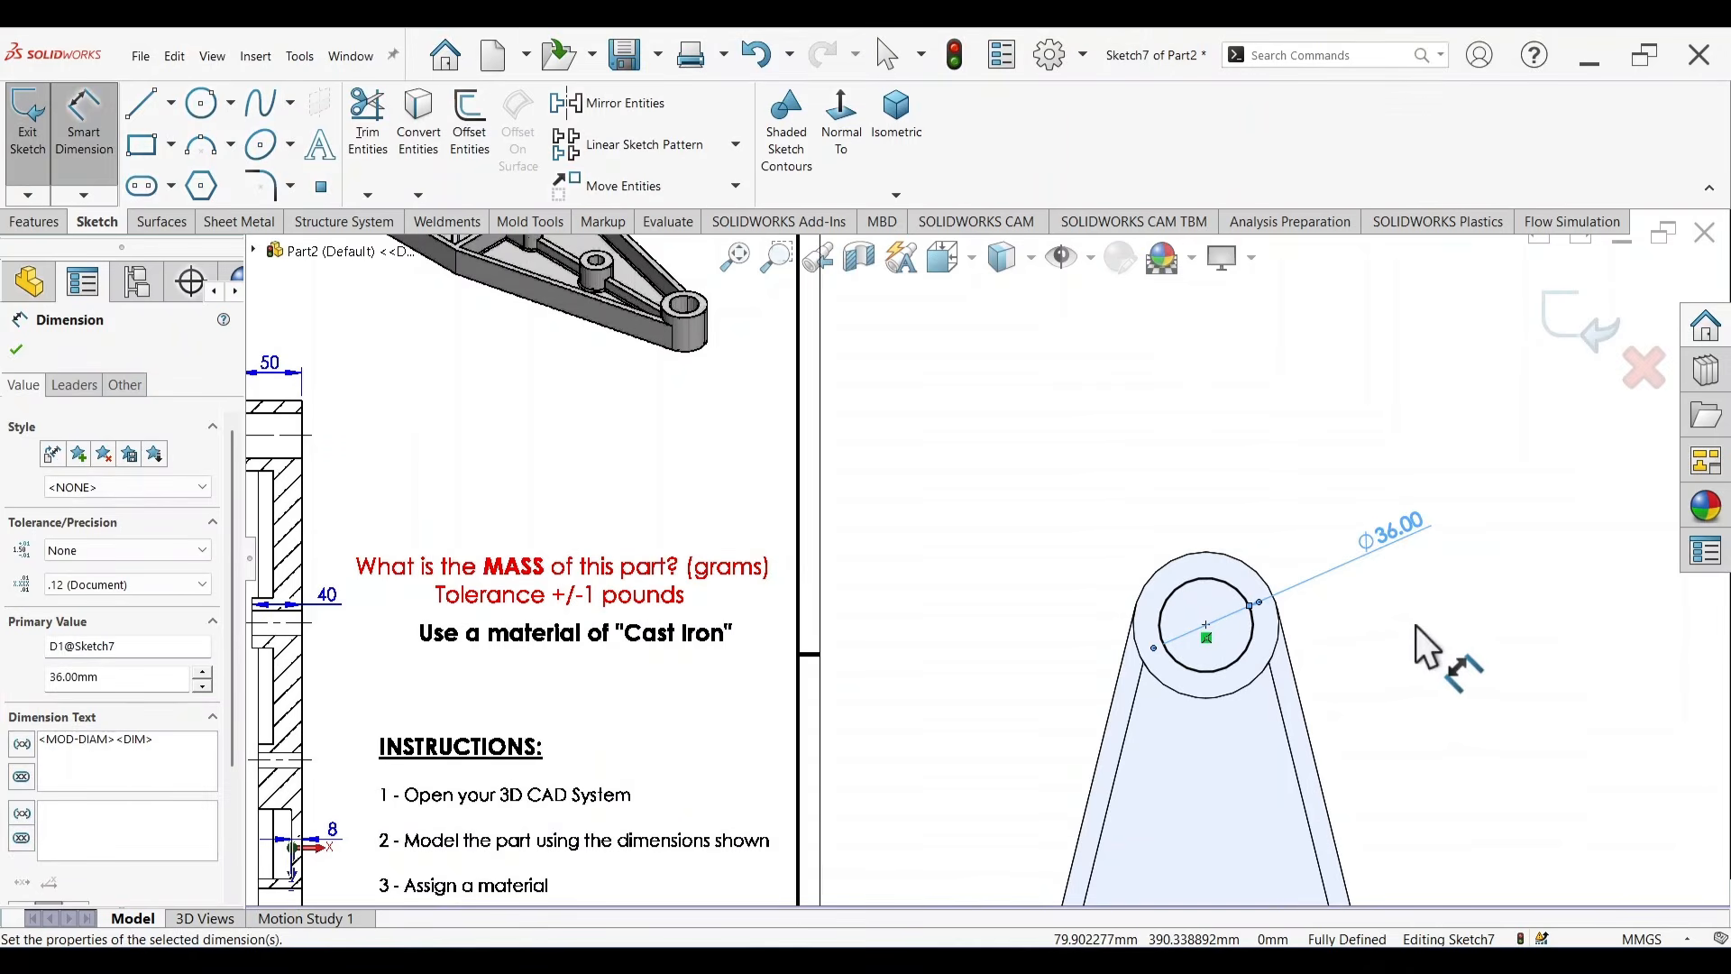
{"action": "key", "text": "Escape"}
Cut the 36 mm circle through the narrow-end boss with an Extruded Cut set to Up To Next.
{"action": "key", "text": "s"}
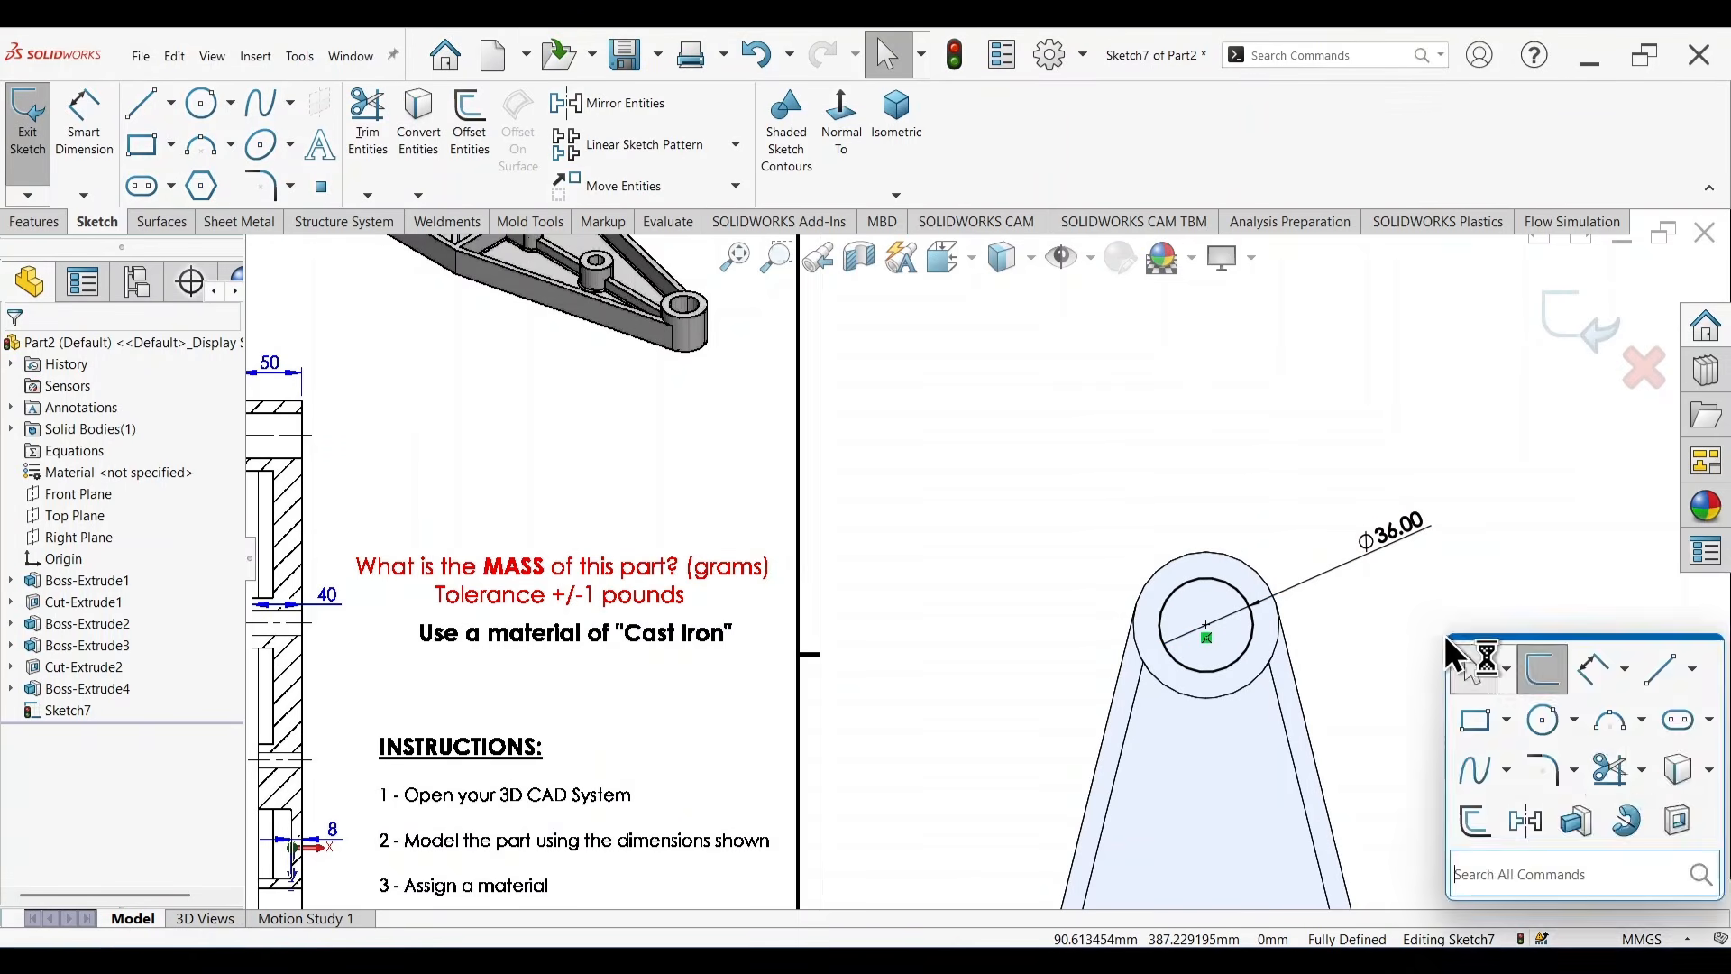
{"action": "left_click", "coordinate": [1684, 827]}
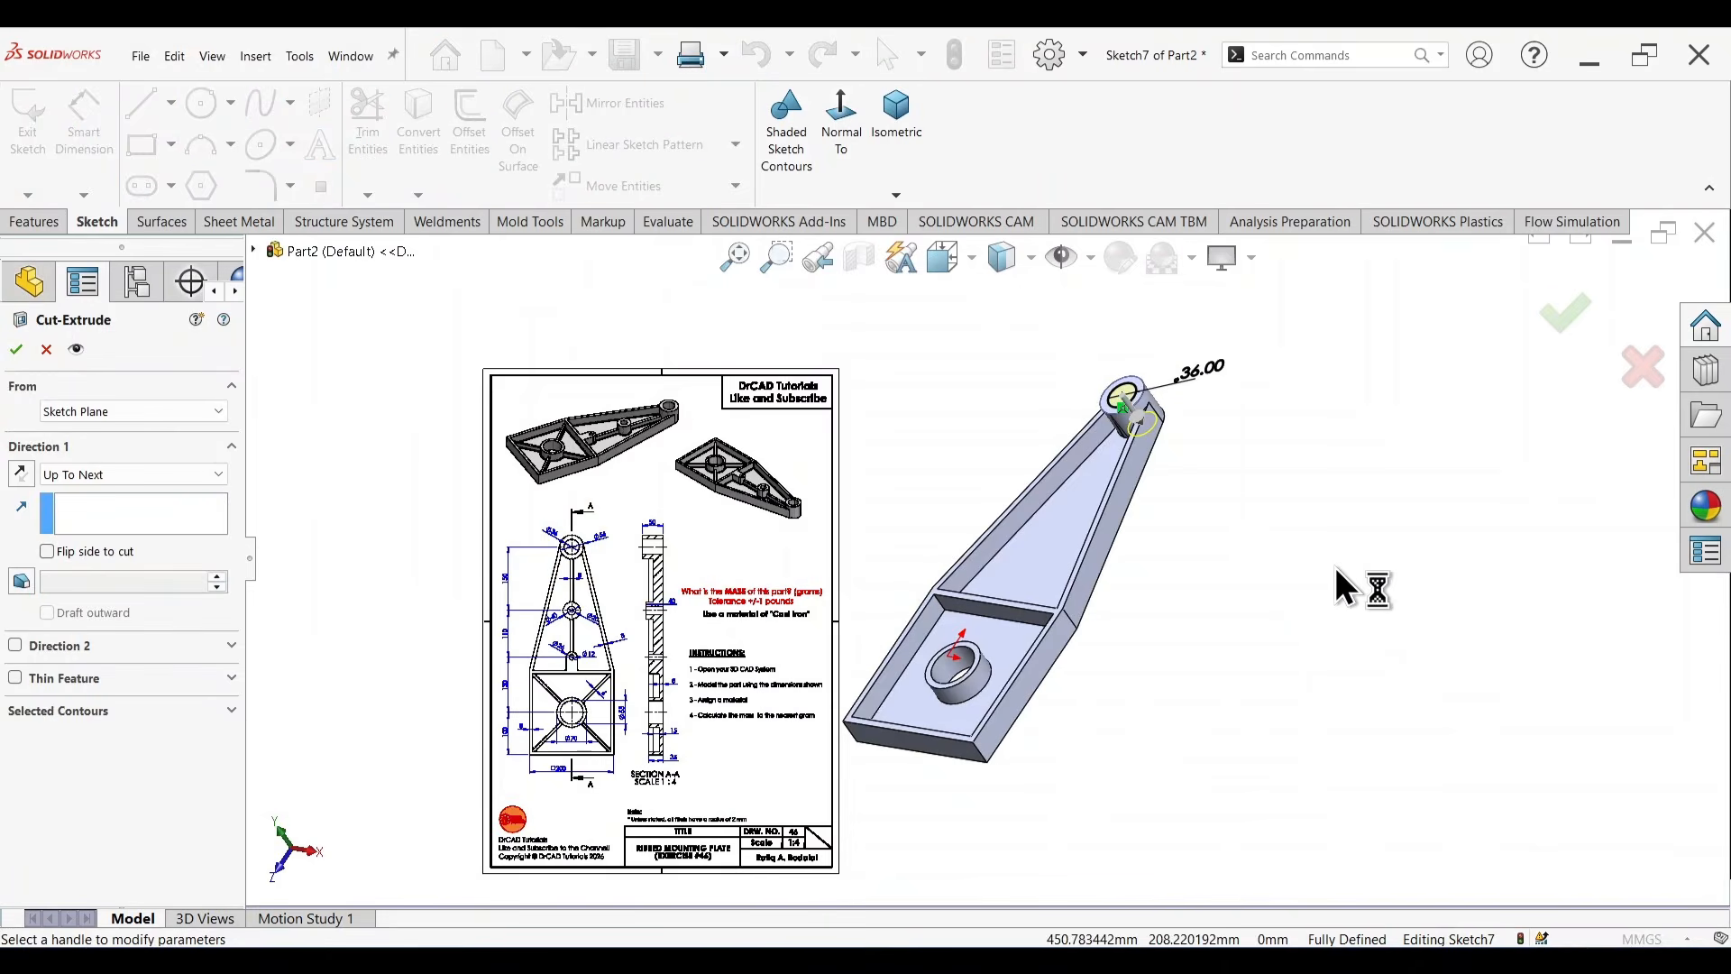
{"action": "right_click", "coordinate": [1334, 567]}
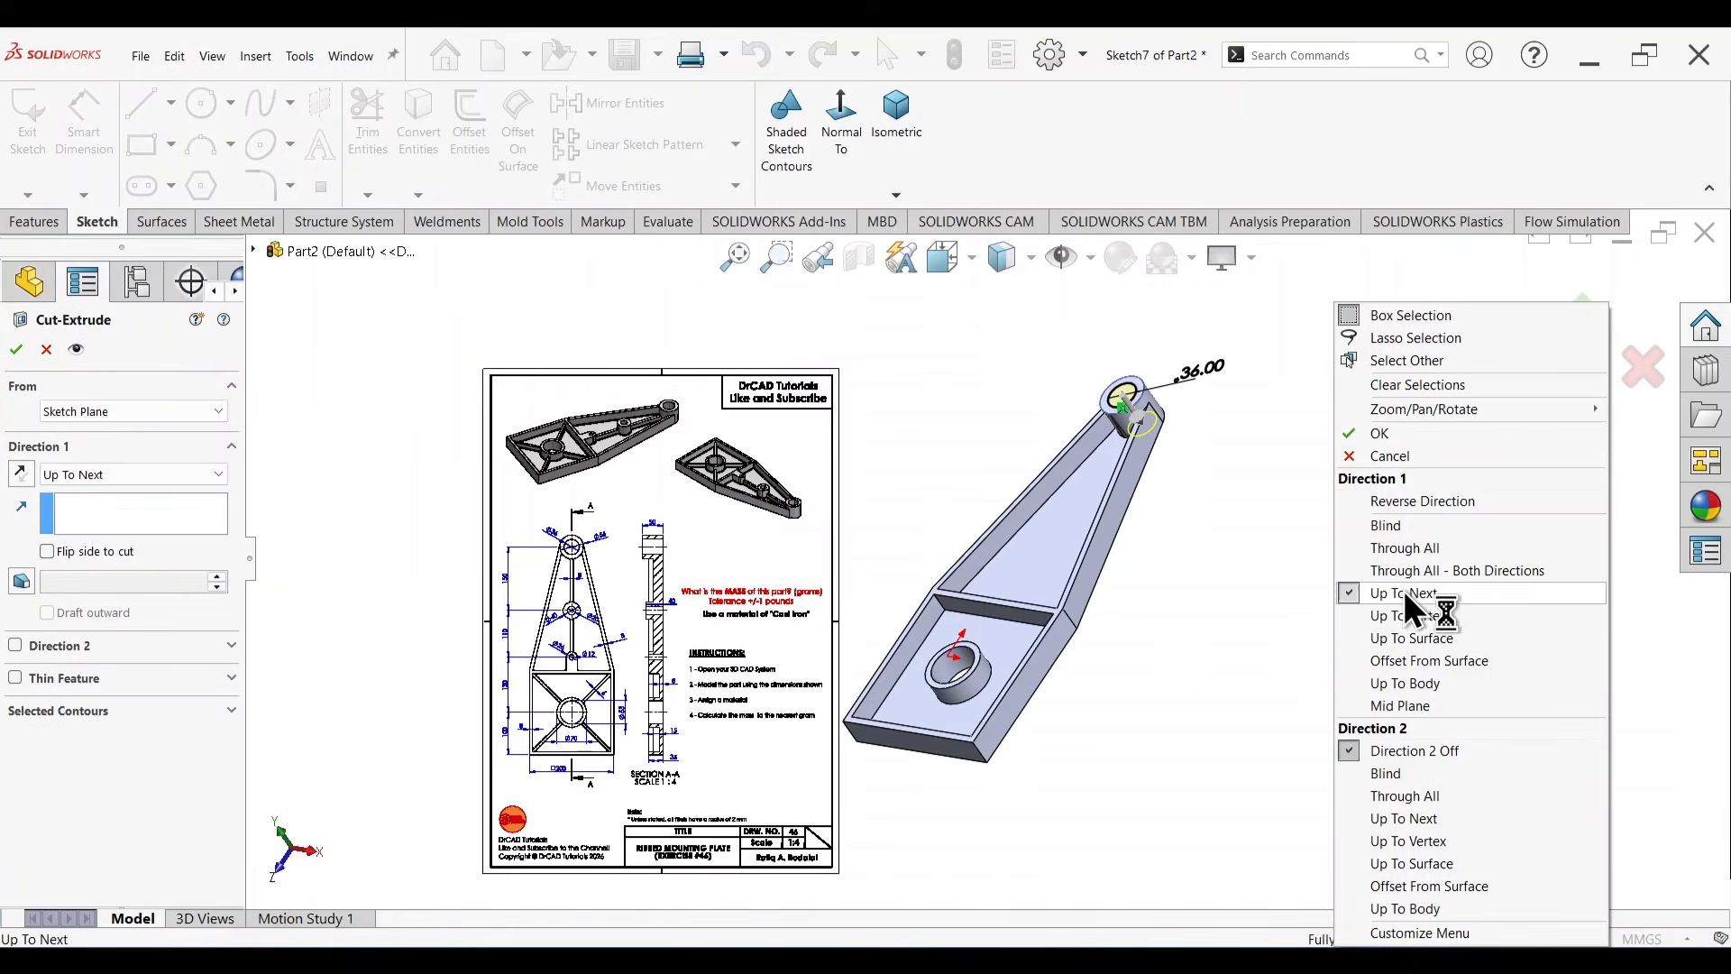
{"action": "left_click", "coordinate": [1441, 137]}
{"action": "left_click", "coordinate": [1564, 315]}
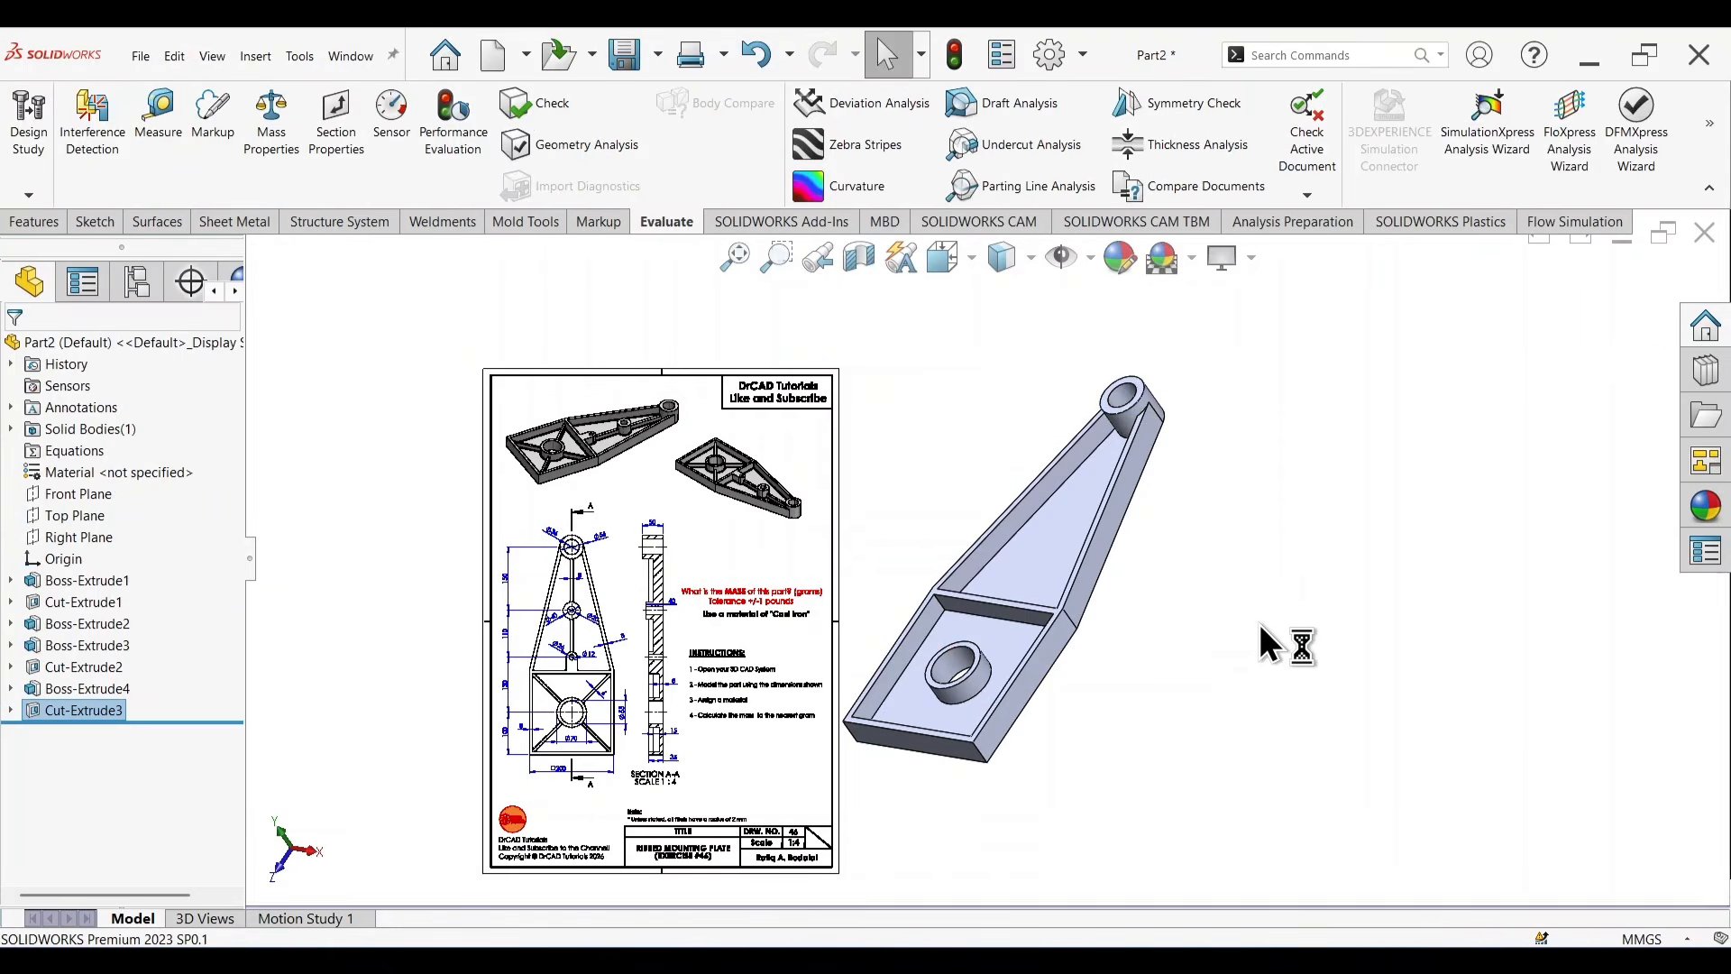
Start a sketch on the tapered pocket's floor and draw a circle centred about 250 mm from the origin, in line with it.
{"action": "middle_click_drag", "start_coordinate": [1275, 638], "coordinate": [1120, 638]}
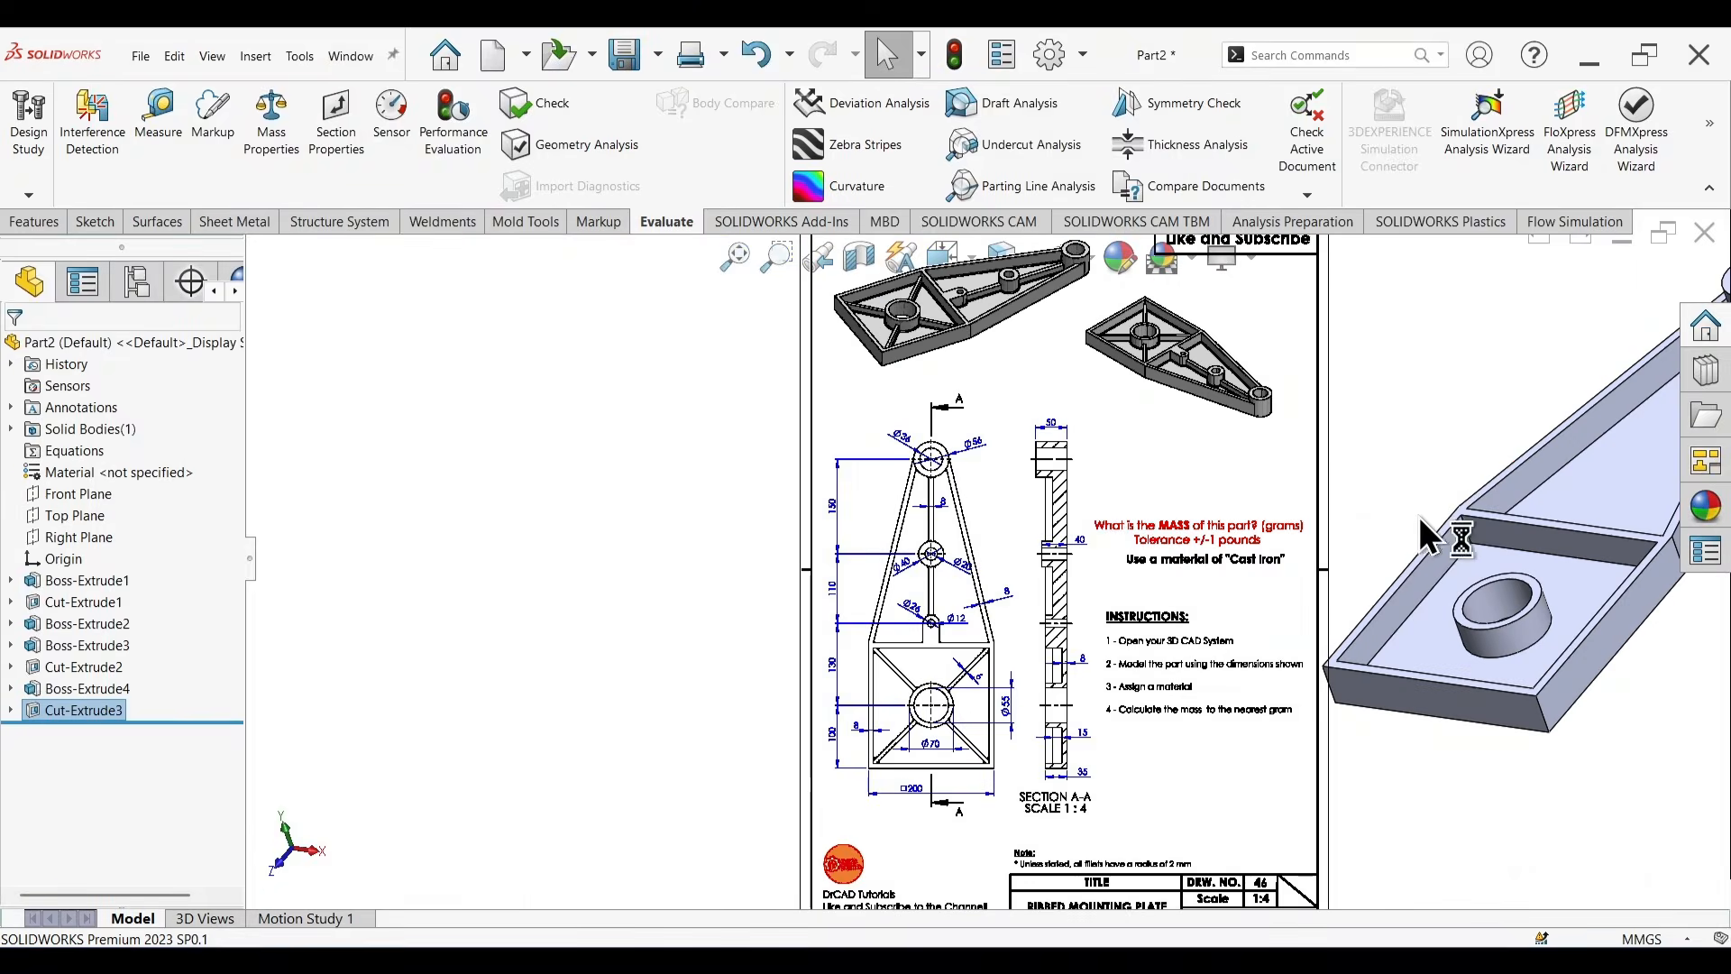
{"action": "left_click", "coordinate": [1370, 492]}
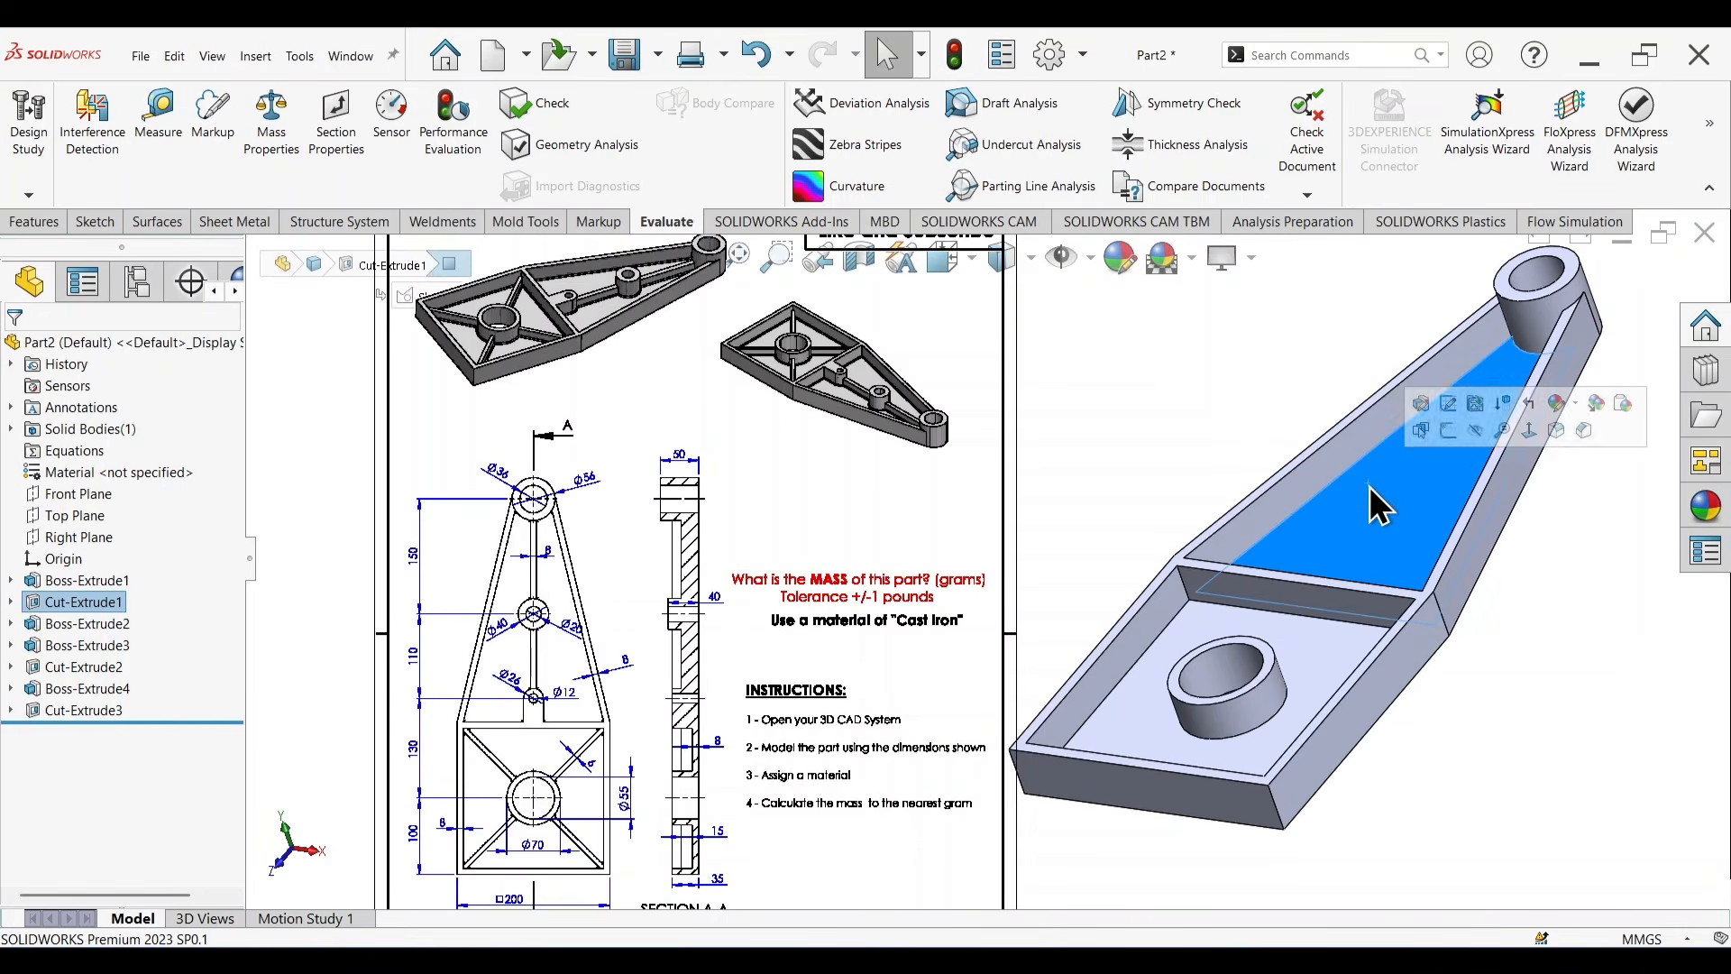
{"action": "left_click", "coordinate": [1447, 430]}
{"action": "right_click_drag", "start_coordinate": [1429, 569], "coordinate": [1562, 580]}
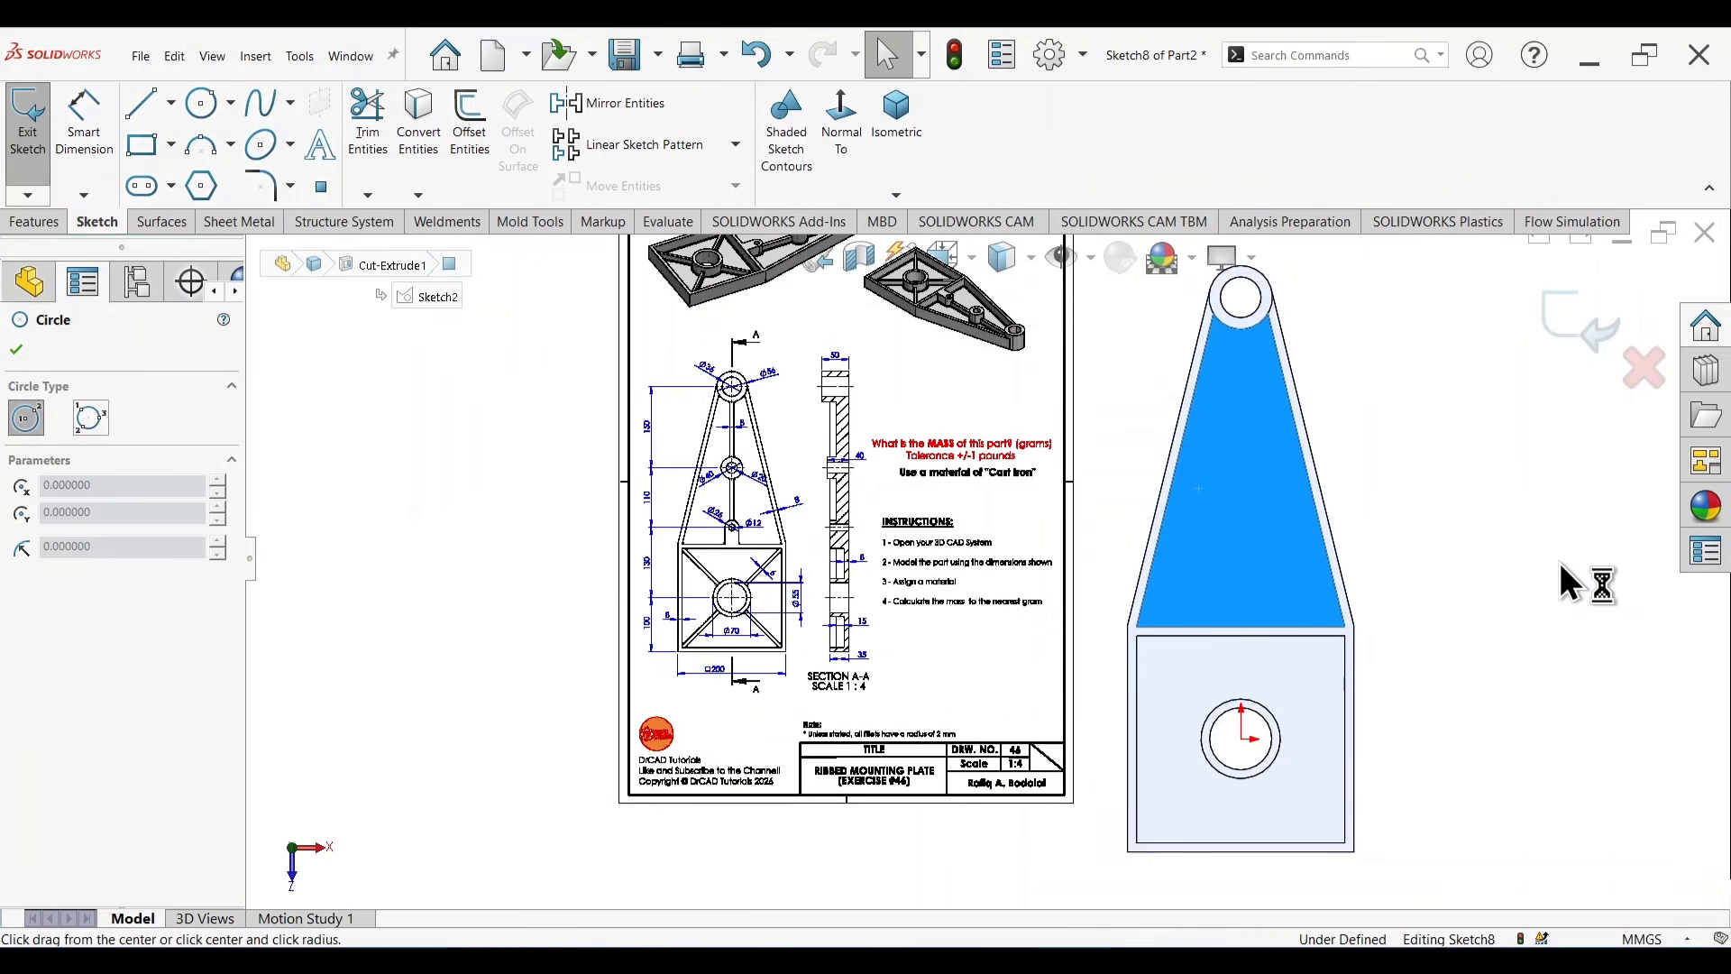
{"action": "left_click", "coordinate": [1242, 455]}
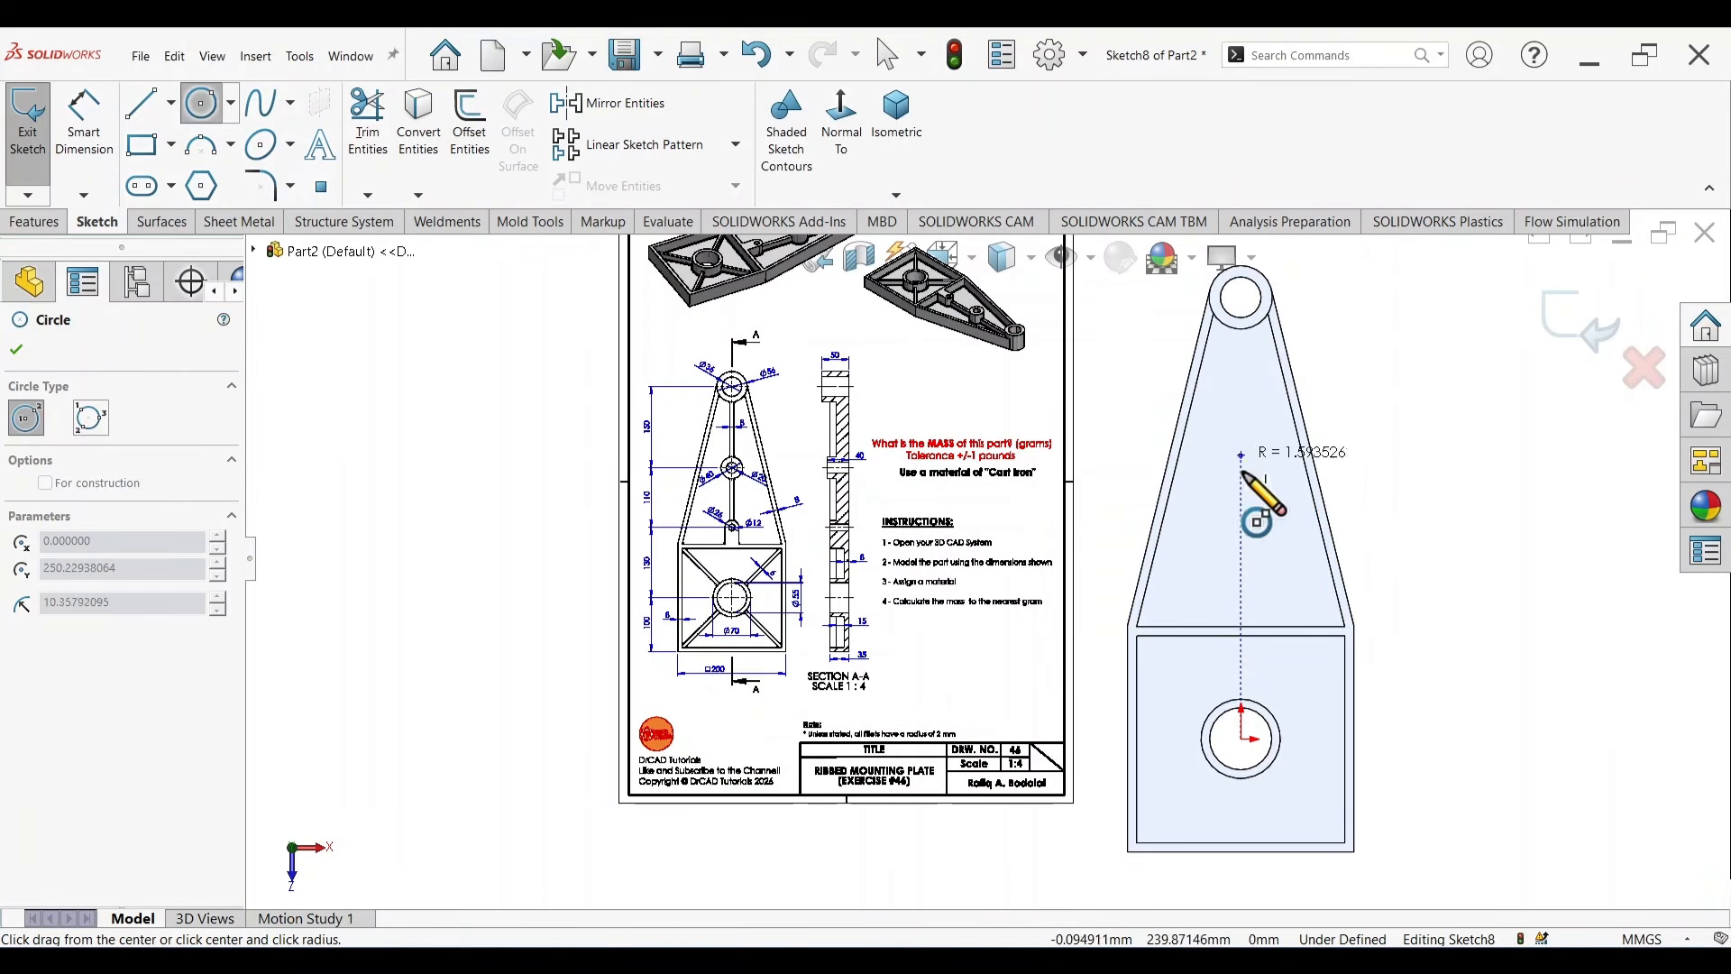
{"action": "left_click", "coordinate": [1260, 474]}
{"action": "key", "text": "Escape"}
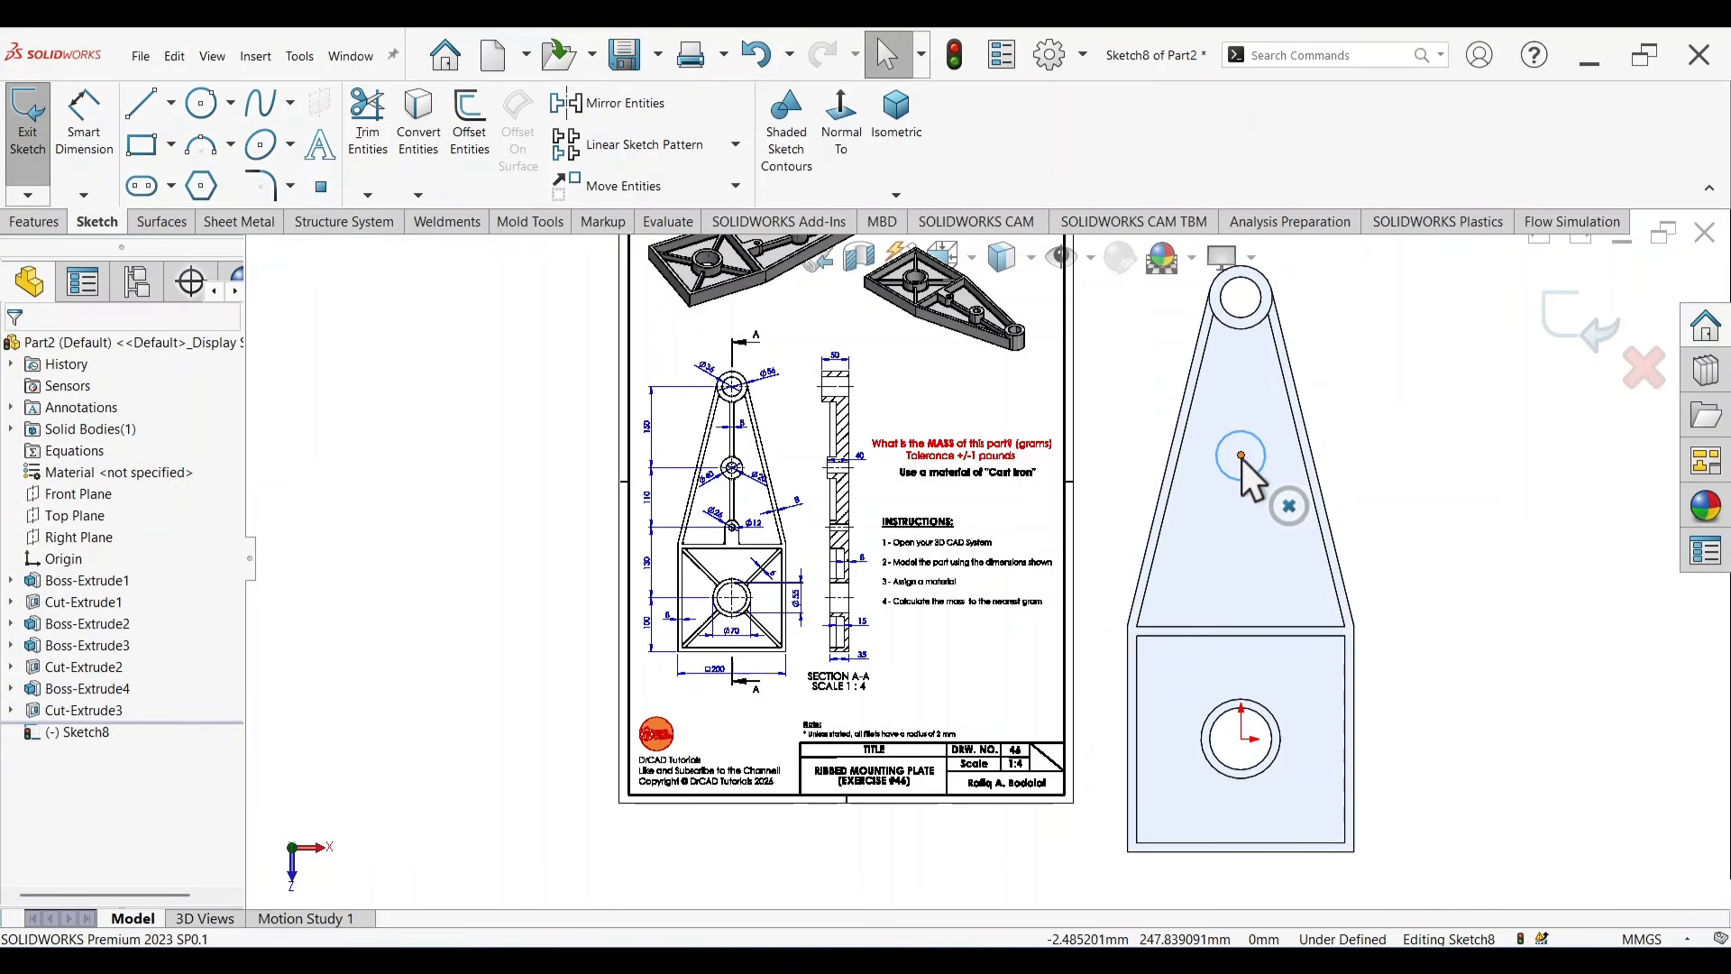
Add a Vertical relation between the pocket circle's centre and the origin.
{"action": "left_click", "coordinate": [1242, 456]}
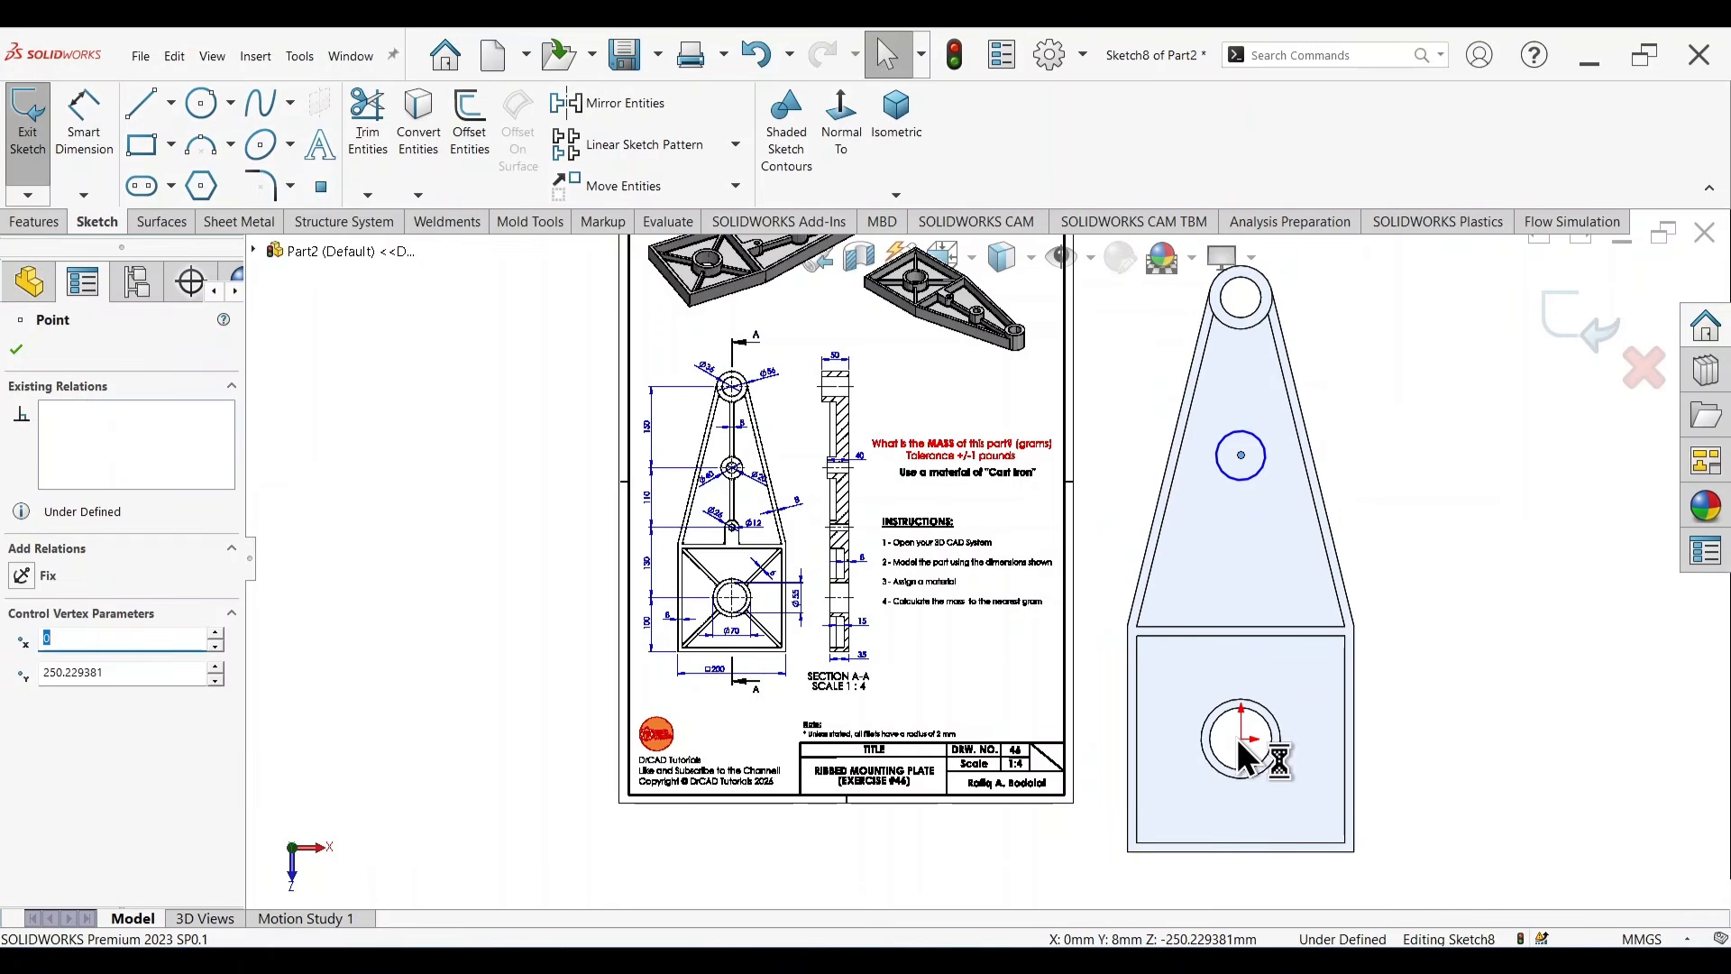
{"action": "left_click", "coordinate": [1241, 739], "text": "ctrl"}
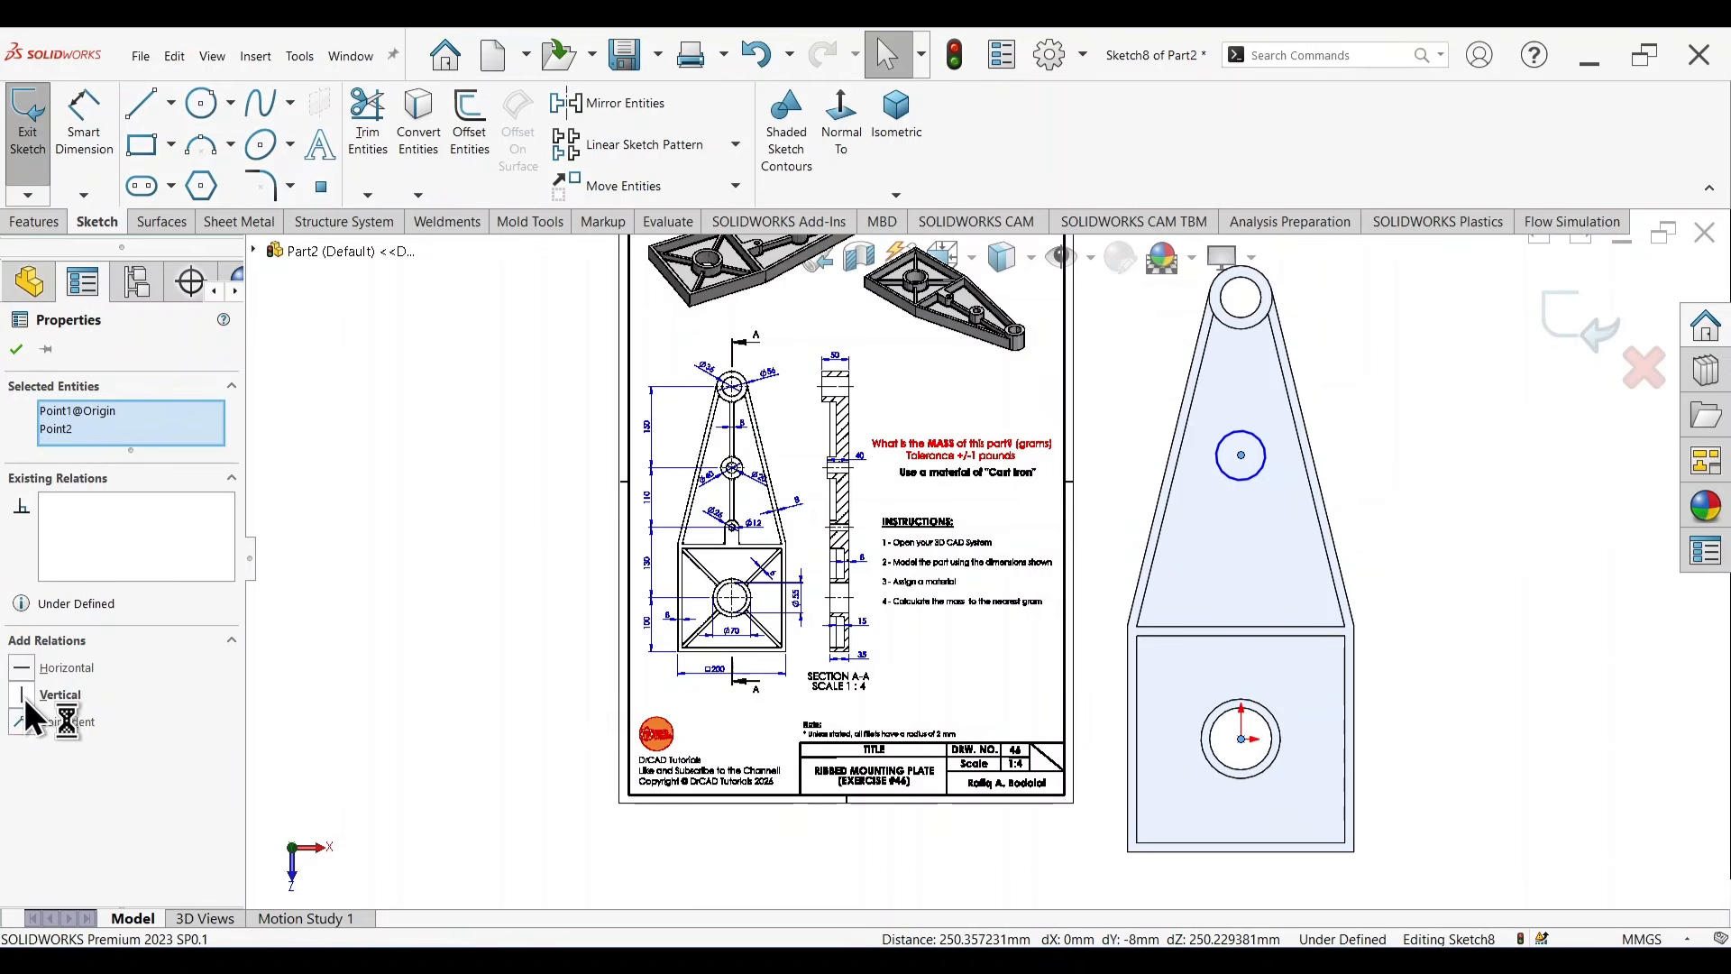
{"action": "left_click", "coordinate": [23, 696]}
{"action": "key", "text": "Escape"}
Dimension the circle on the tapered pocket's floor to a diameter of 40 mm.
{"action": "key", "text": "d"}
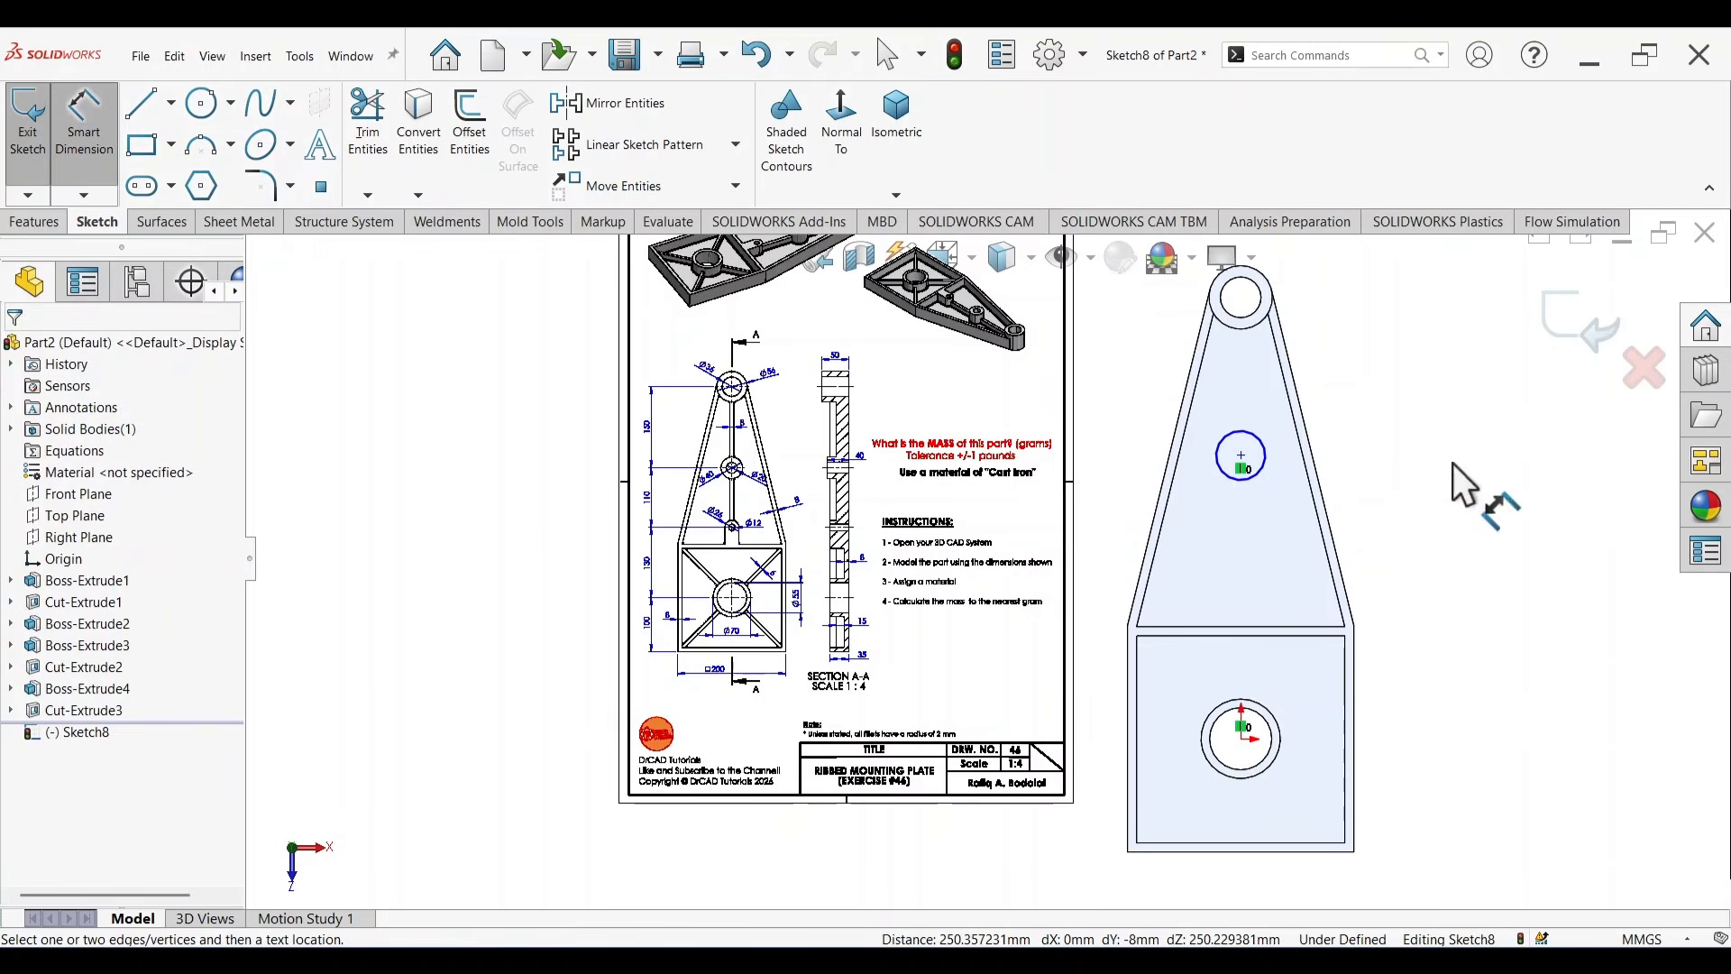
{"action": "scroll", "coordinate": [755, 480], "scroll_direction": "up", "scroll_amount": 10}
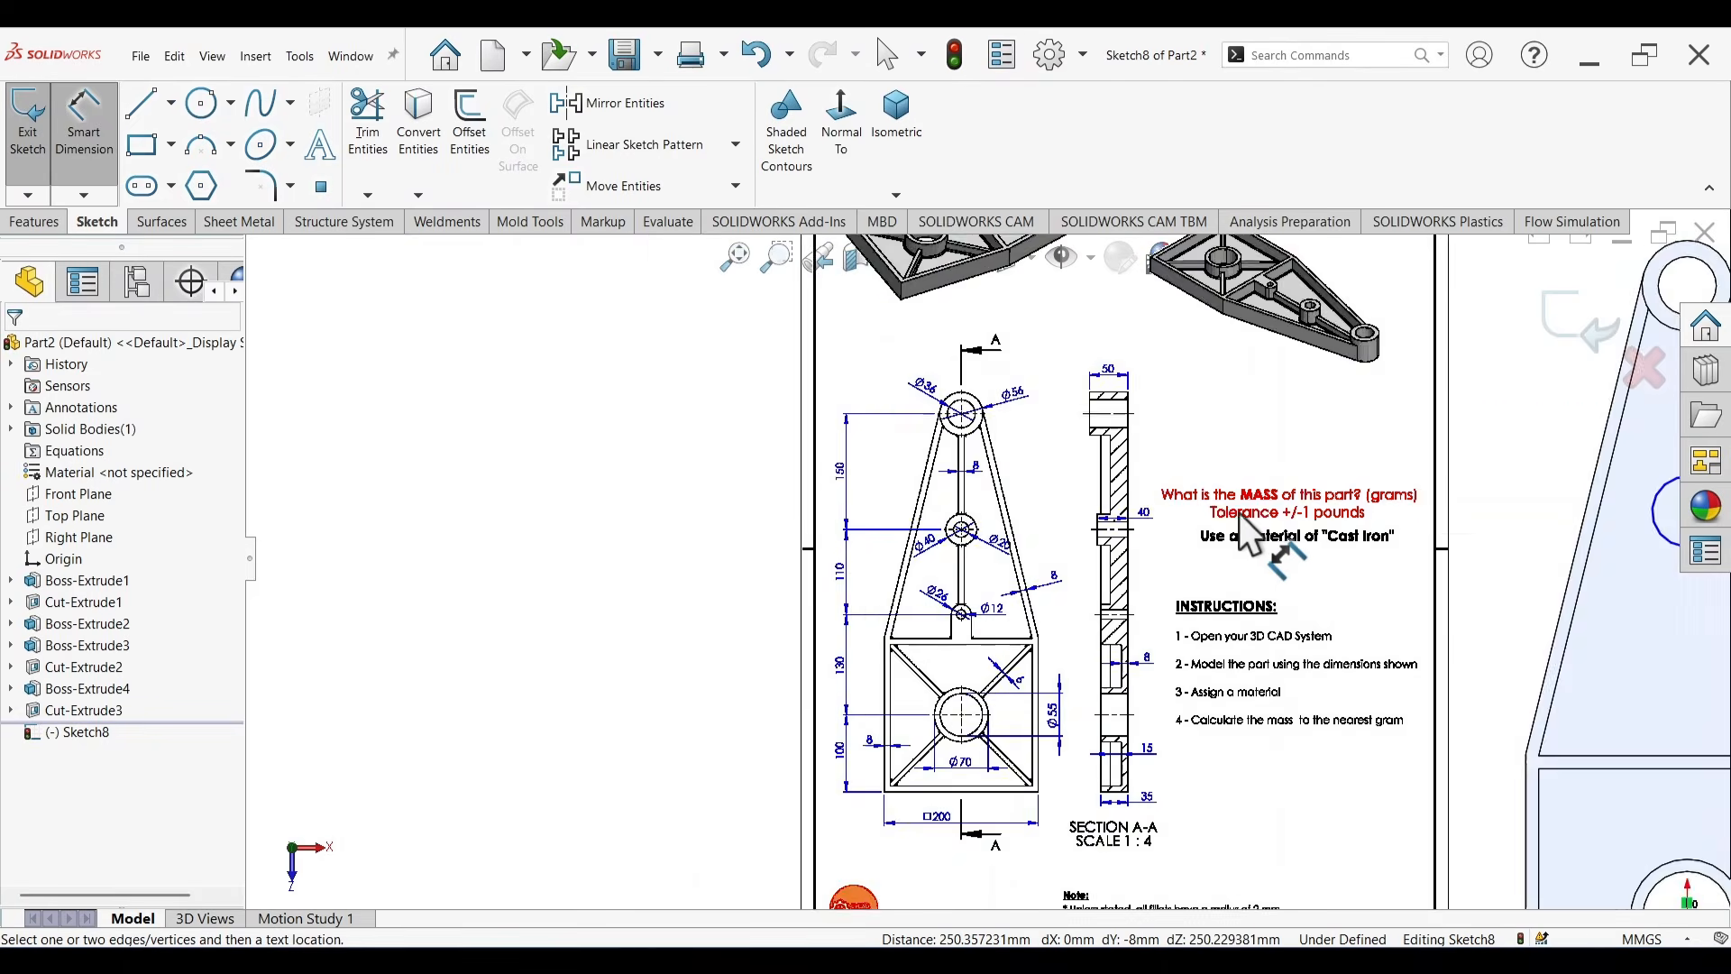
{"action": "scroll", "coordinate": [1239, 512], "scroll_direction": "up", "scroll_amount": 6}
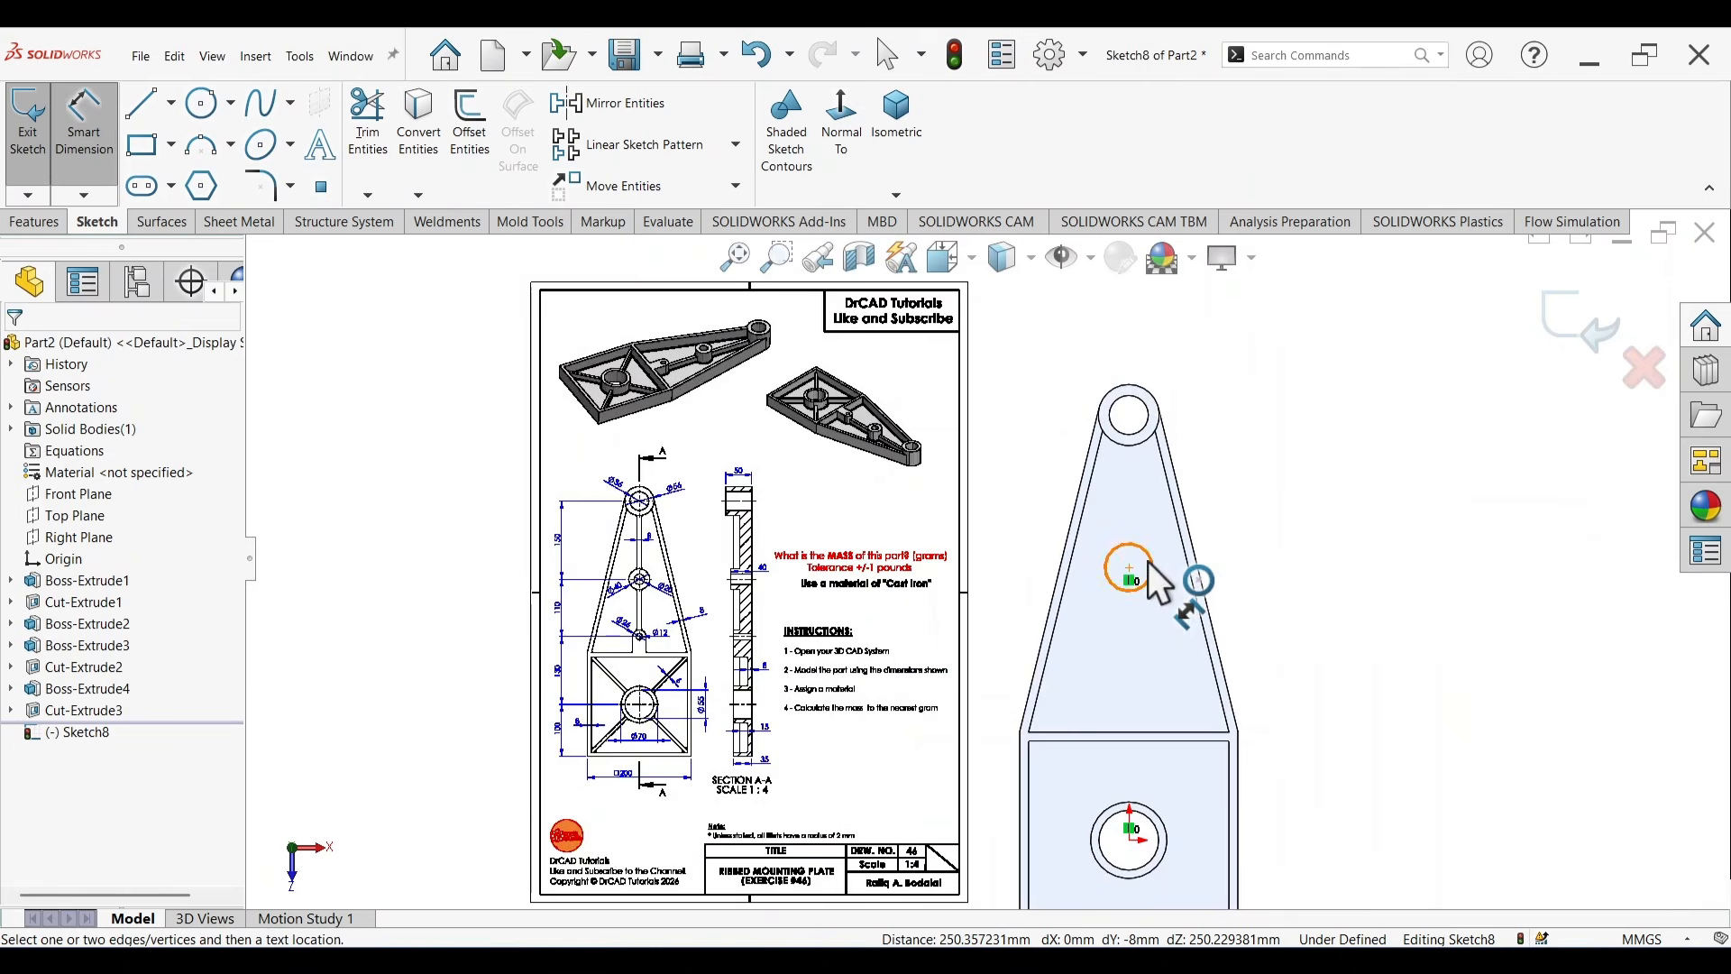
{"action": "left_click", "coordinate": [1150, 563]}
{"action": "left_click", "coordinate": [1298, 564]}
{"action": "type", "text": "40"}
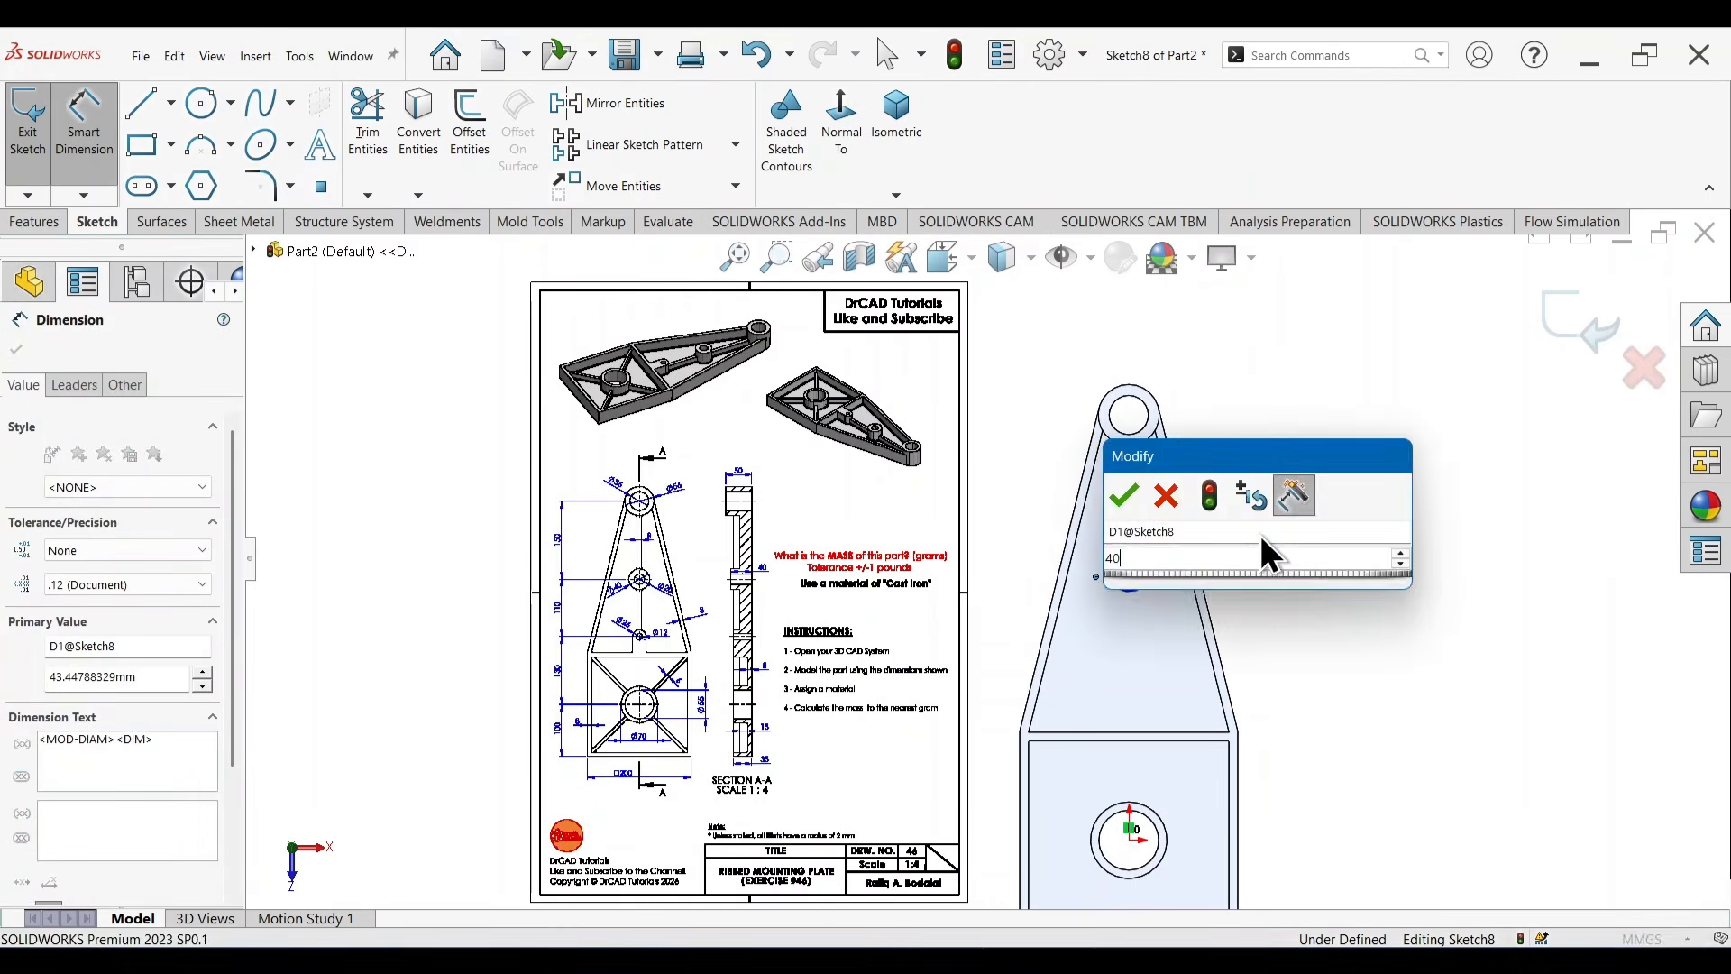
{"action": "key", "text": "Return"}
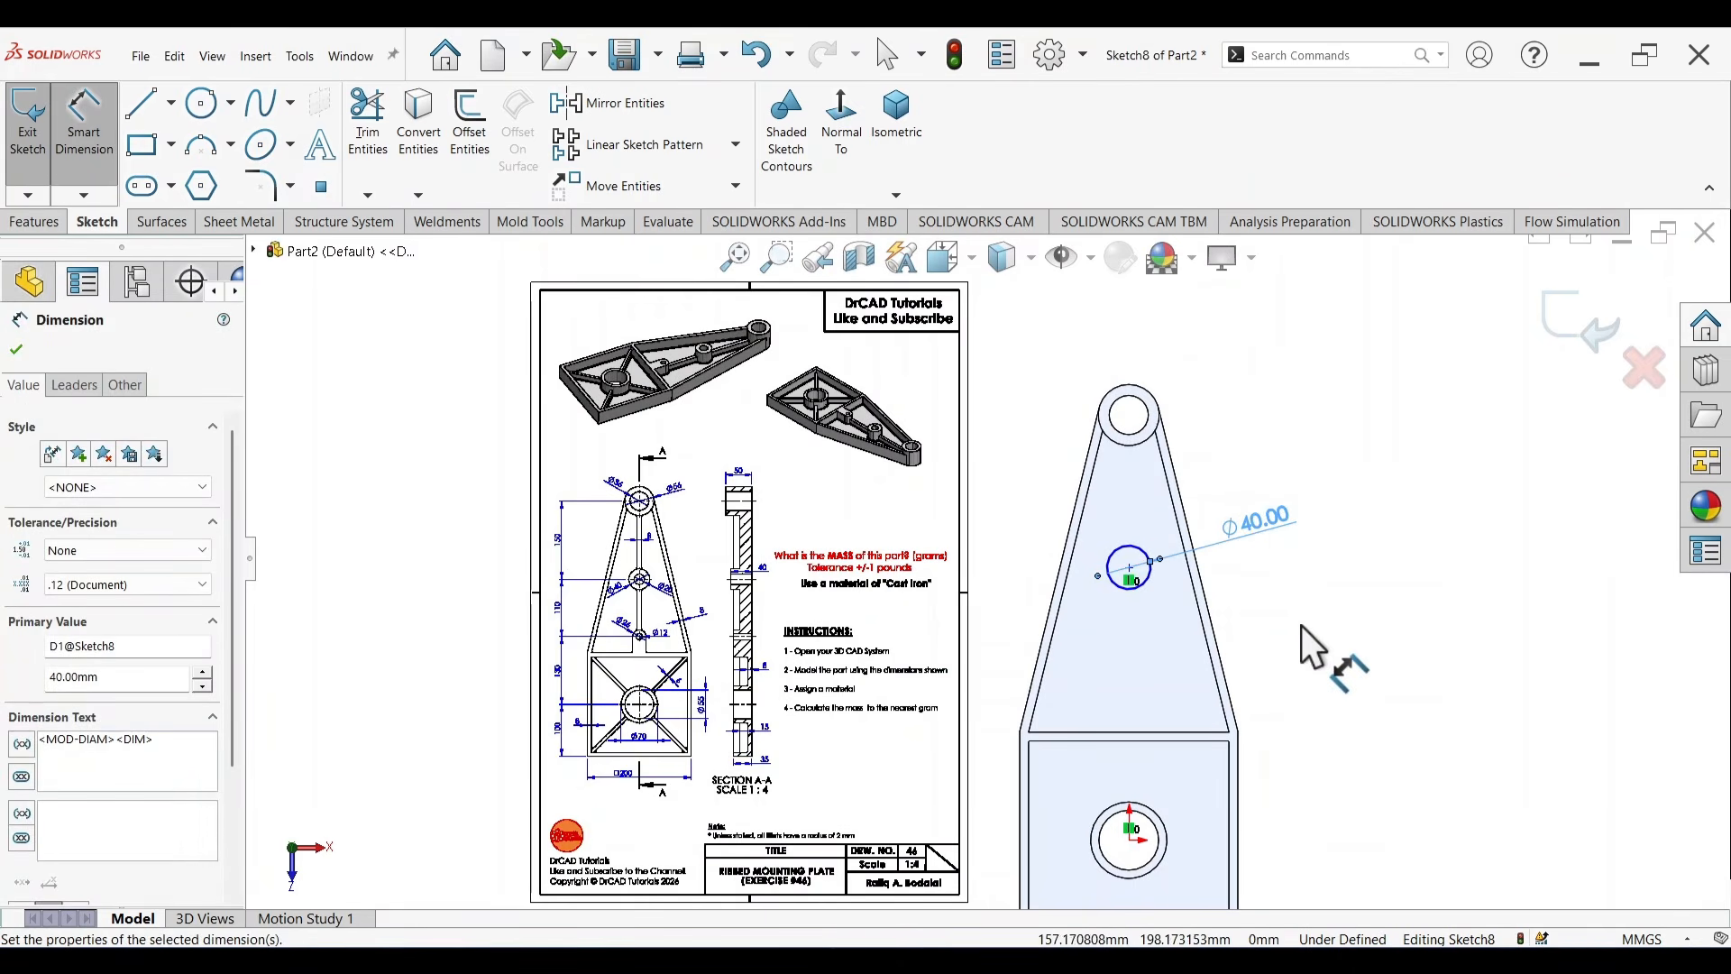
{"action": "key", "text": "Escape"}
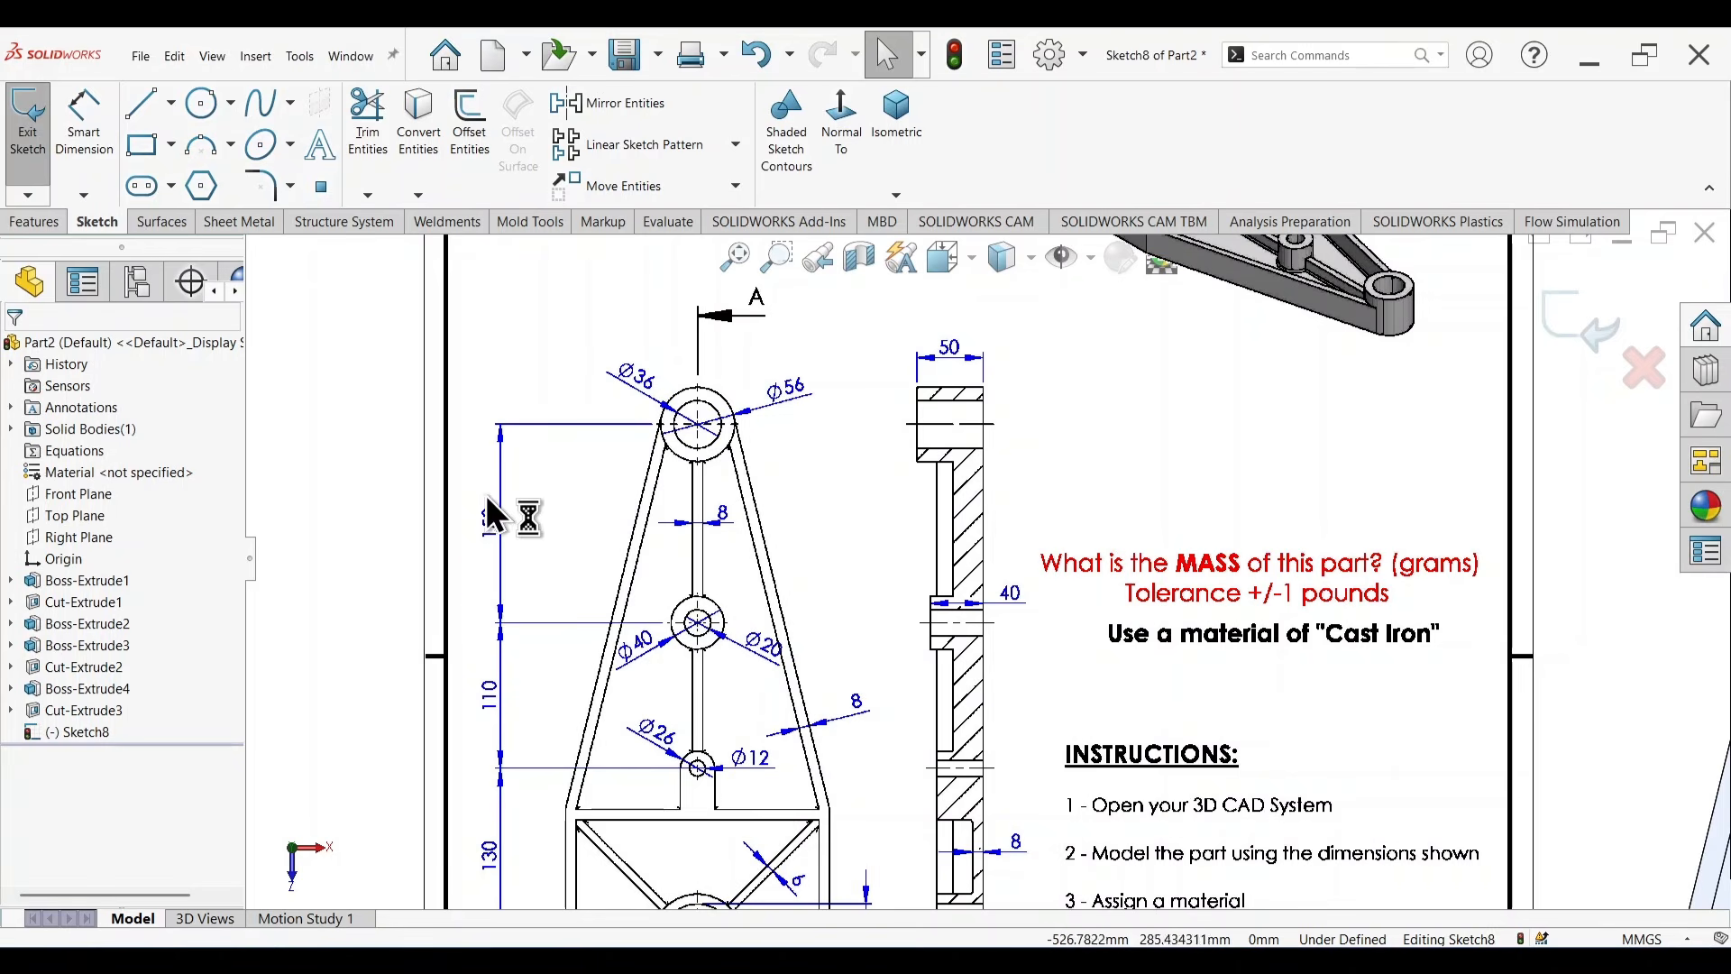
Dimension the centre distance between the narrow-end boss and the pocket circle to 150 mm.
{"action": "scroll", "coordinate": [1246, 495], "scroll_direction": "up", "scroll_amount": 8}
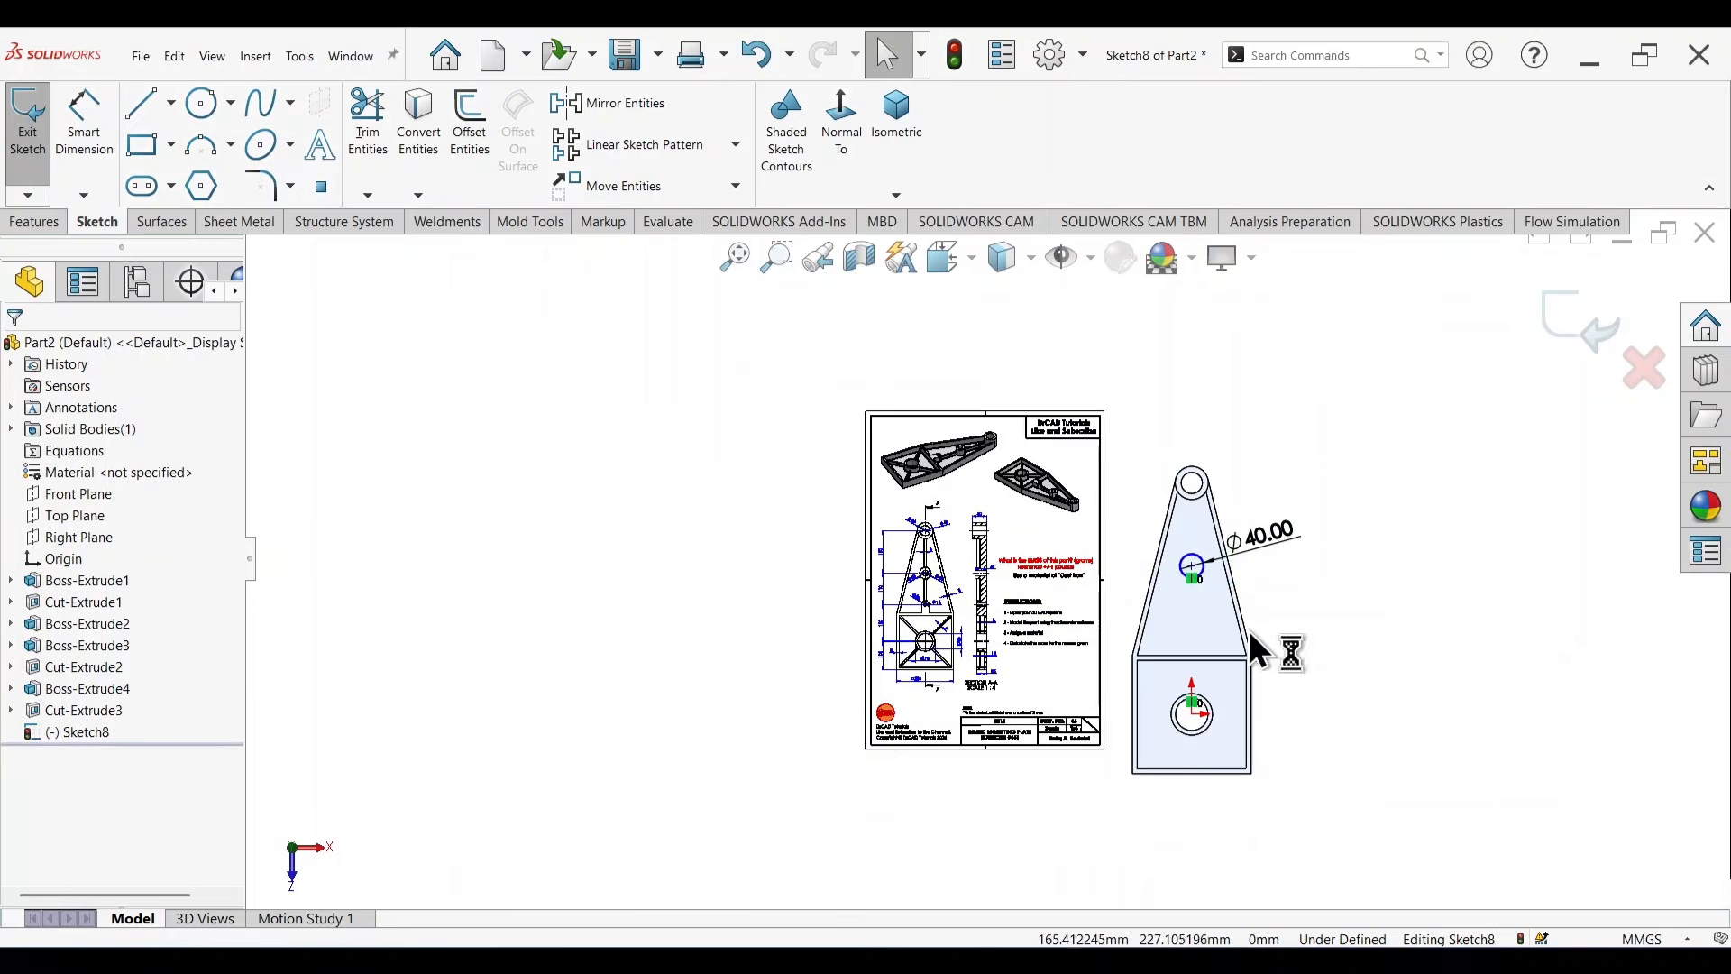
{"action": "scroll", "coordinate": [1248, 629], "scroll_direction": "down", "scroll_amount": 3}
{"action": "scroll", "coordinate": [1100, 496], "scroll_direction": "down", "scroll_amount": 3}
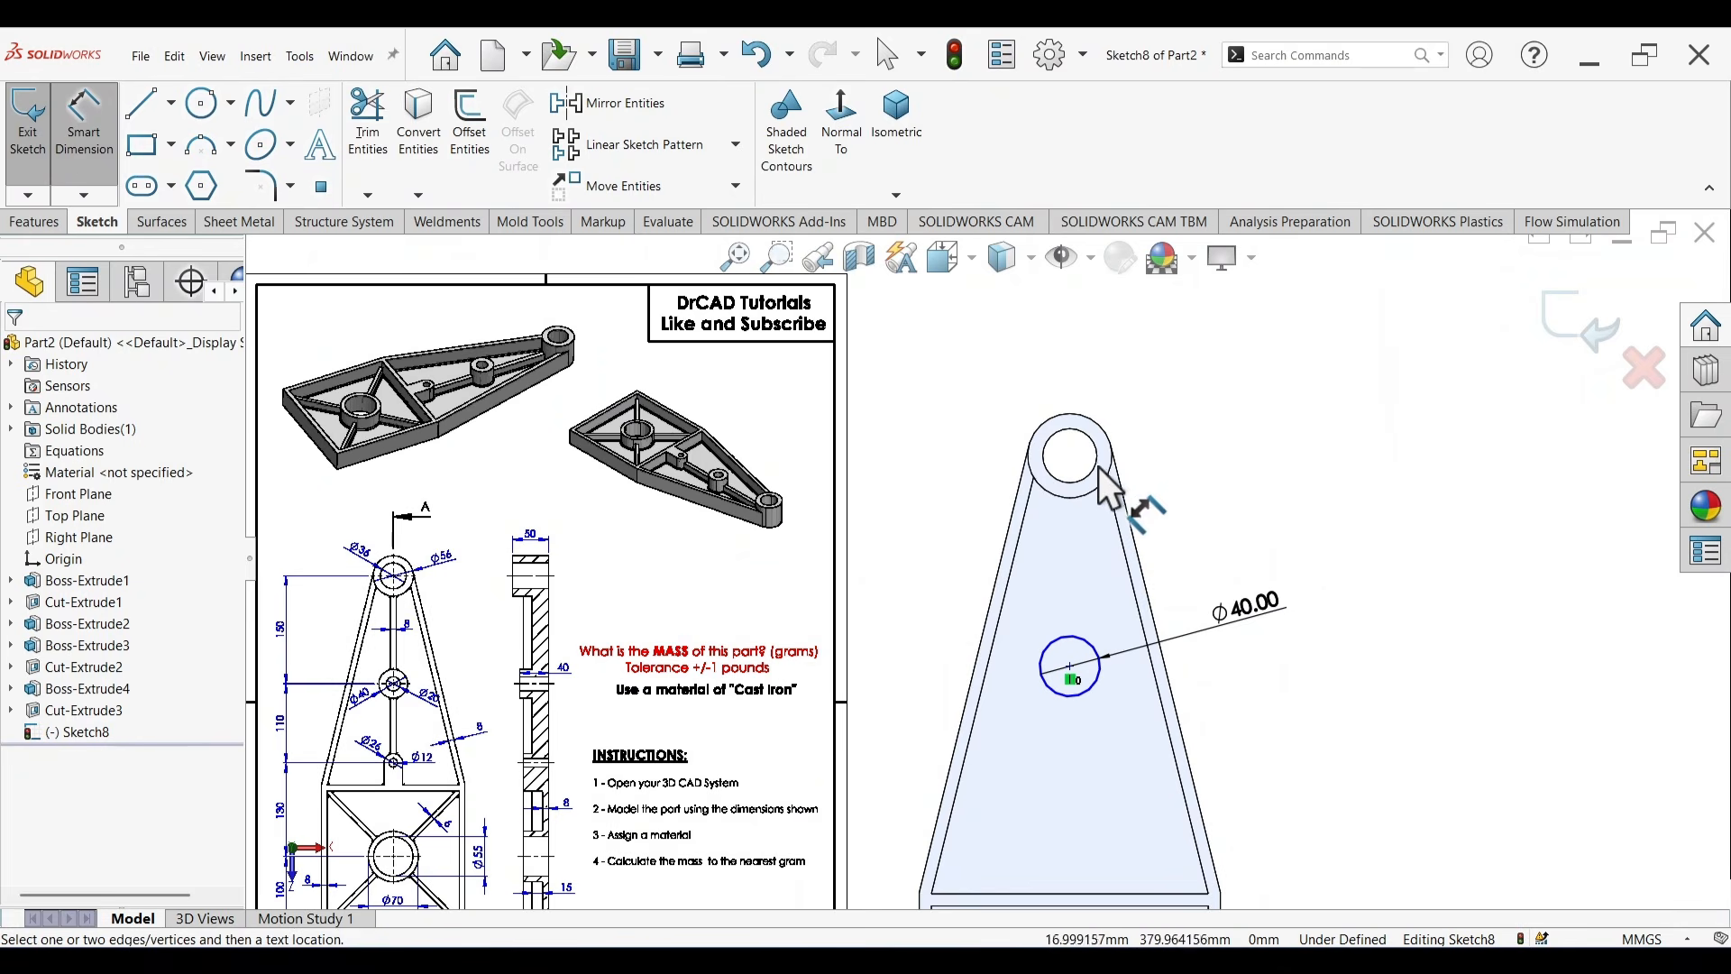
{"action": "left_click", "coordinate": [1110, 444]}
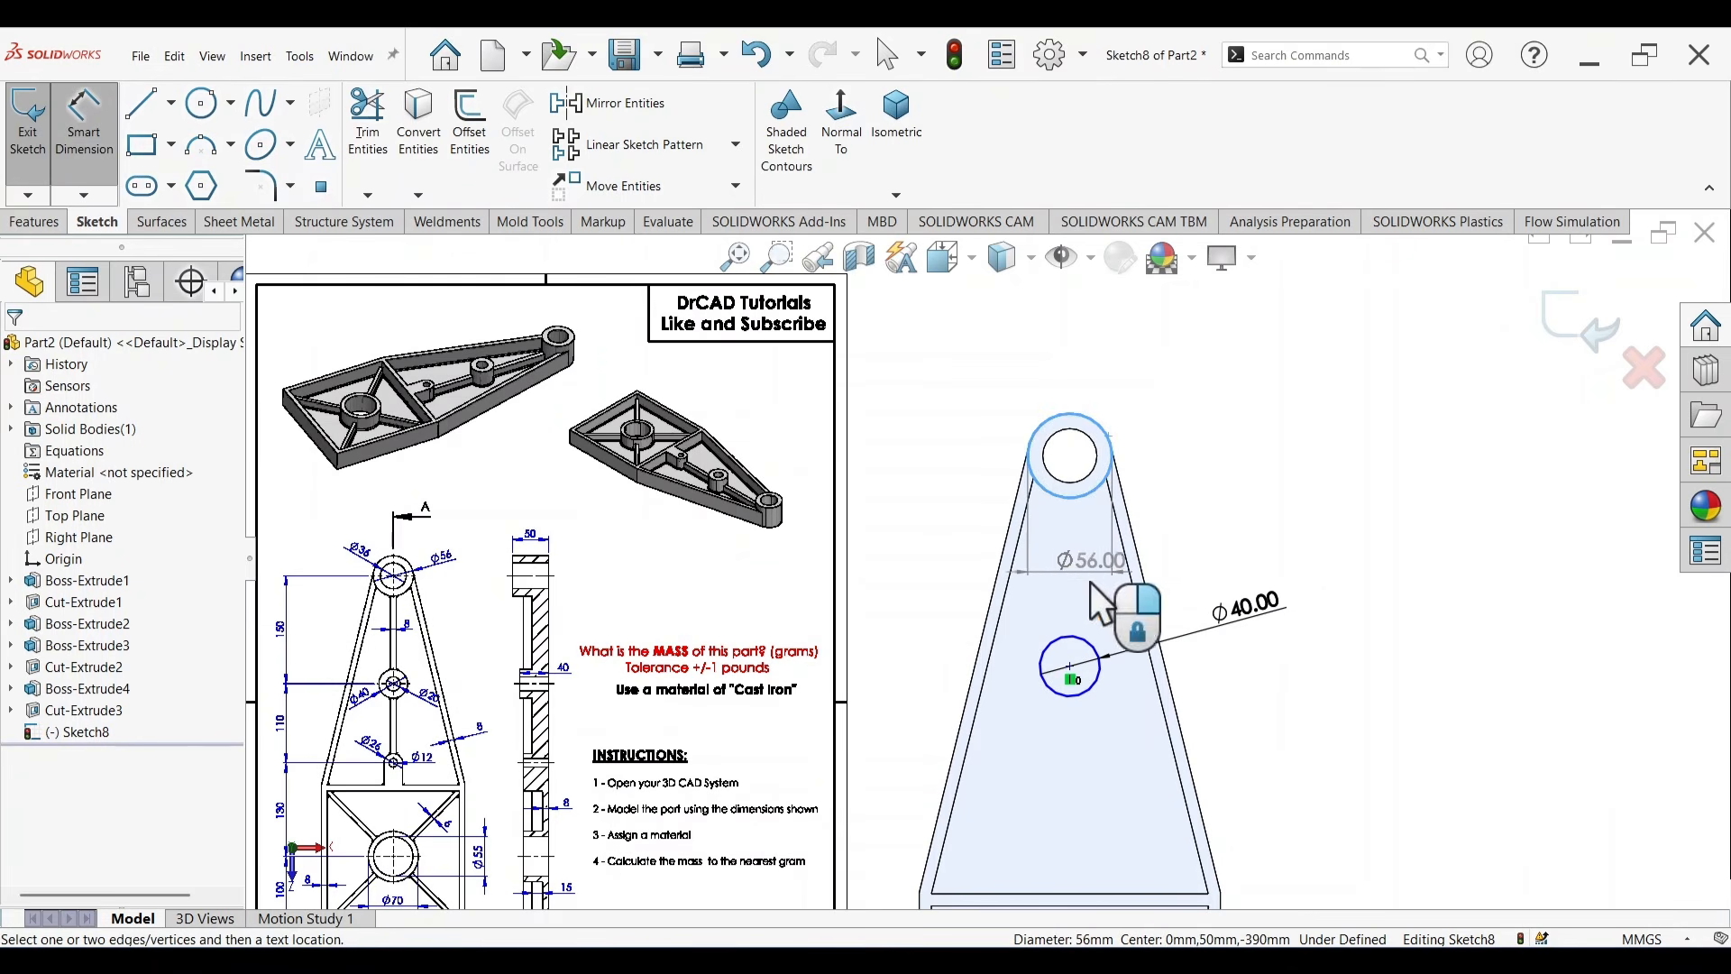
{"action": "left_click", "coordinate": [1050, 642]}
{"action": "left_click", "coordinate": [903, 550]}
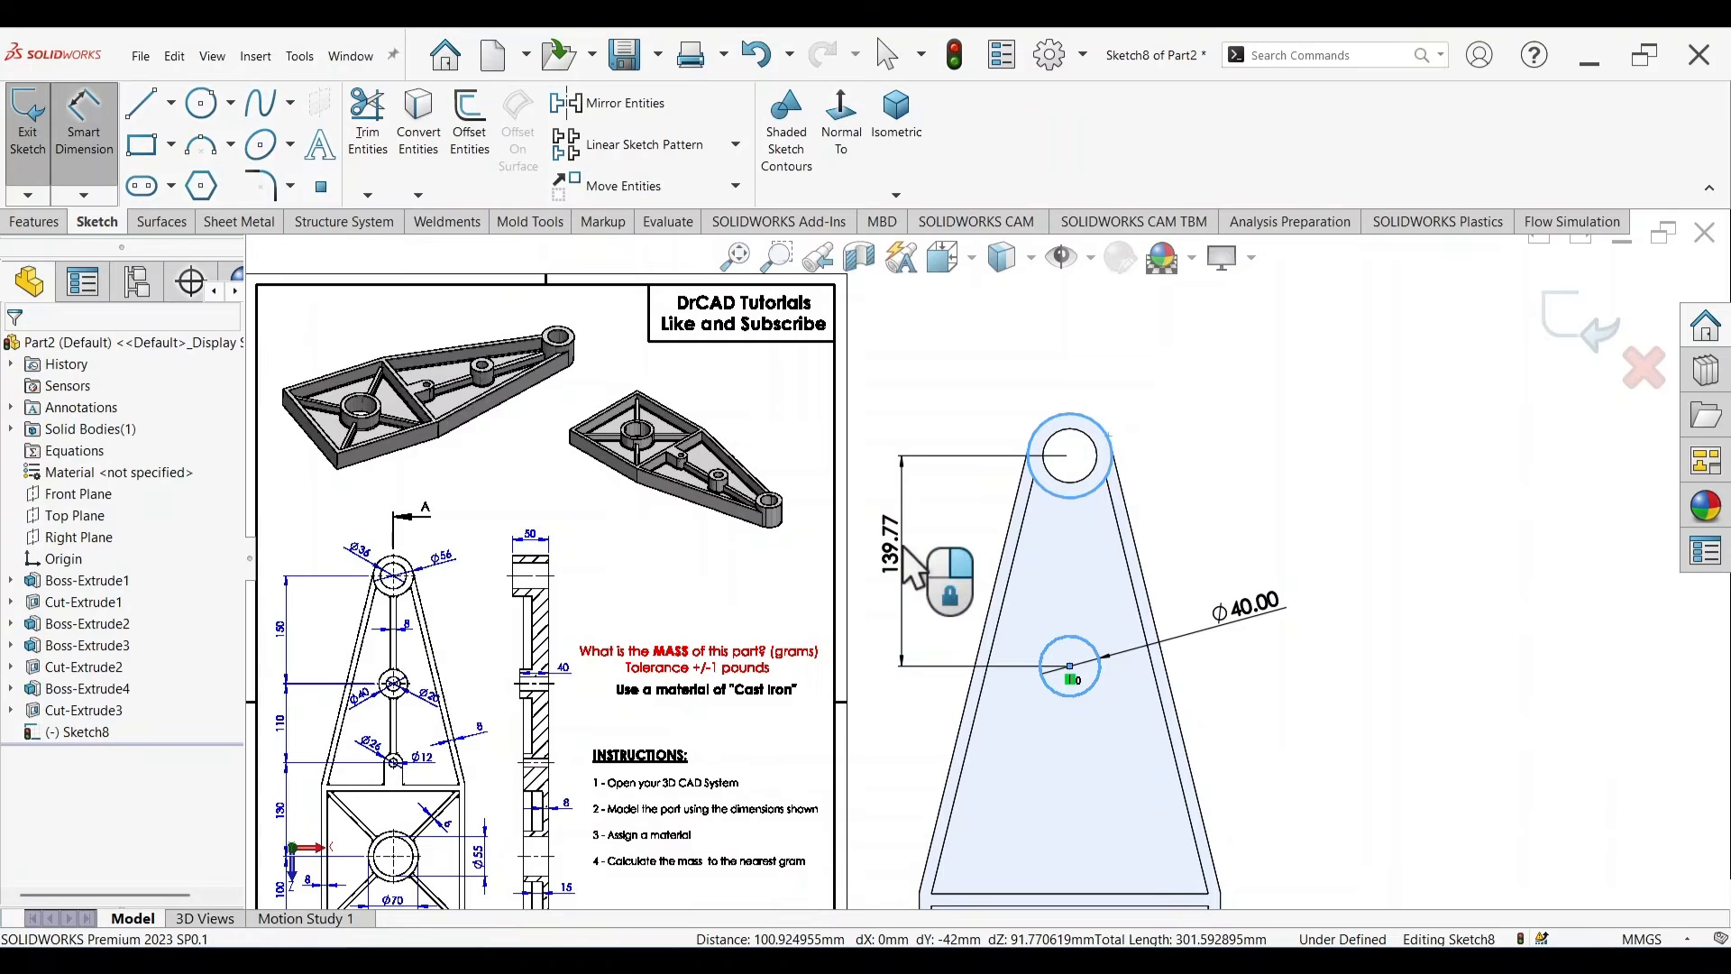
{"action": "key", "text": "Return"}
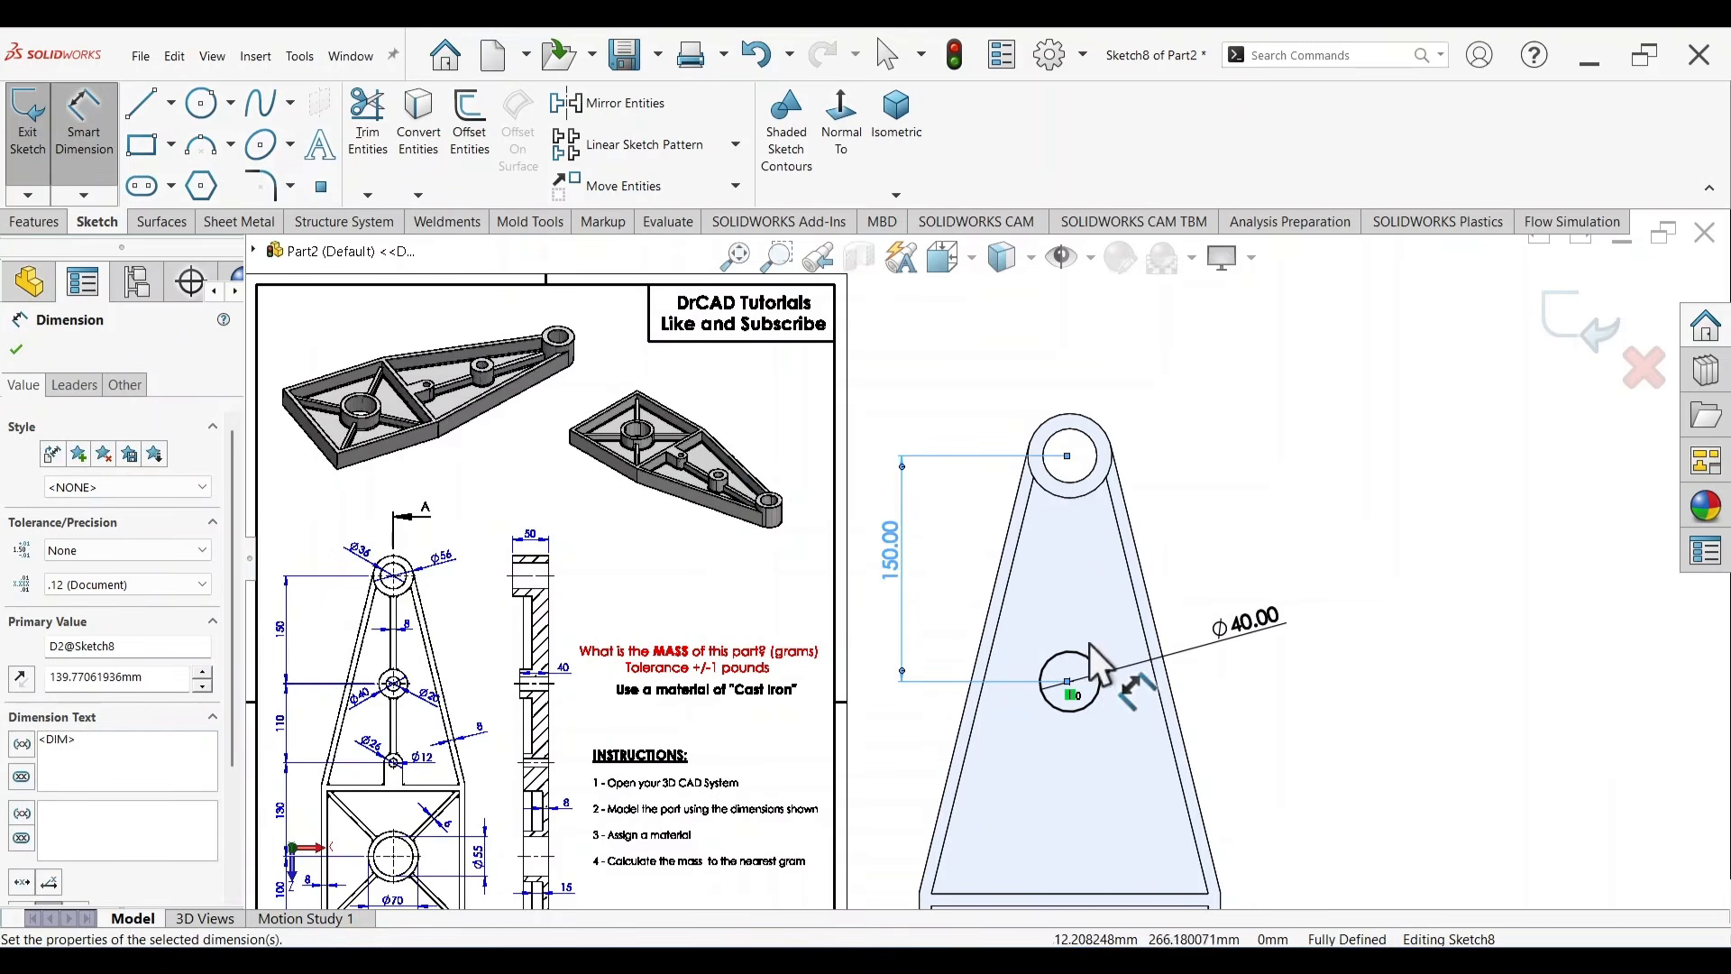
{"action": "key", "text": "Escape"}
Start a Boss-Extrude of the 40 mm pocket circle with a Blind depth of 40-8 mm.
{"action": "key", "text": "s"}
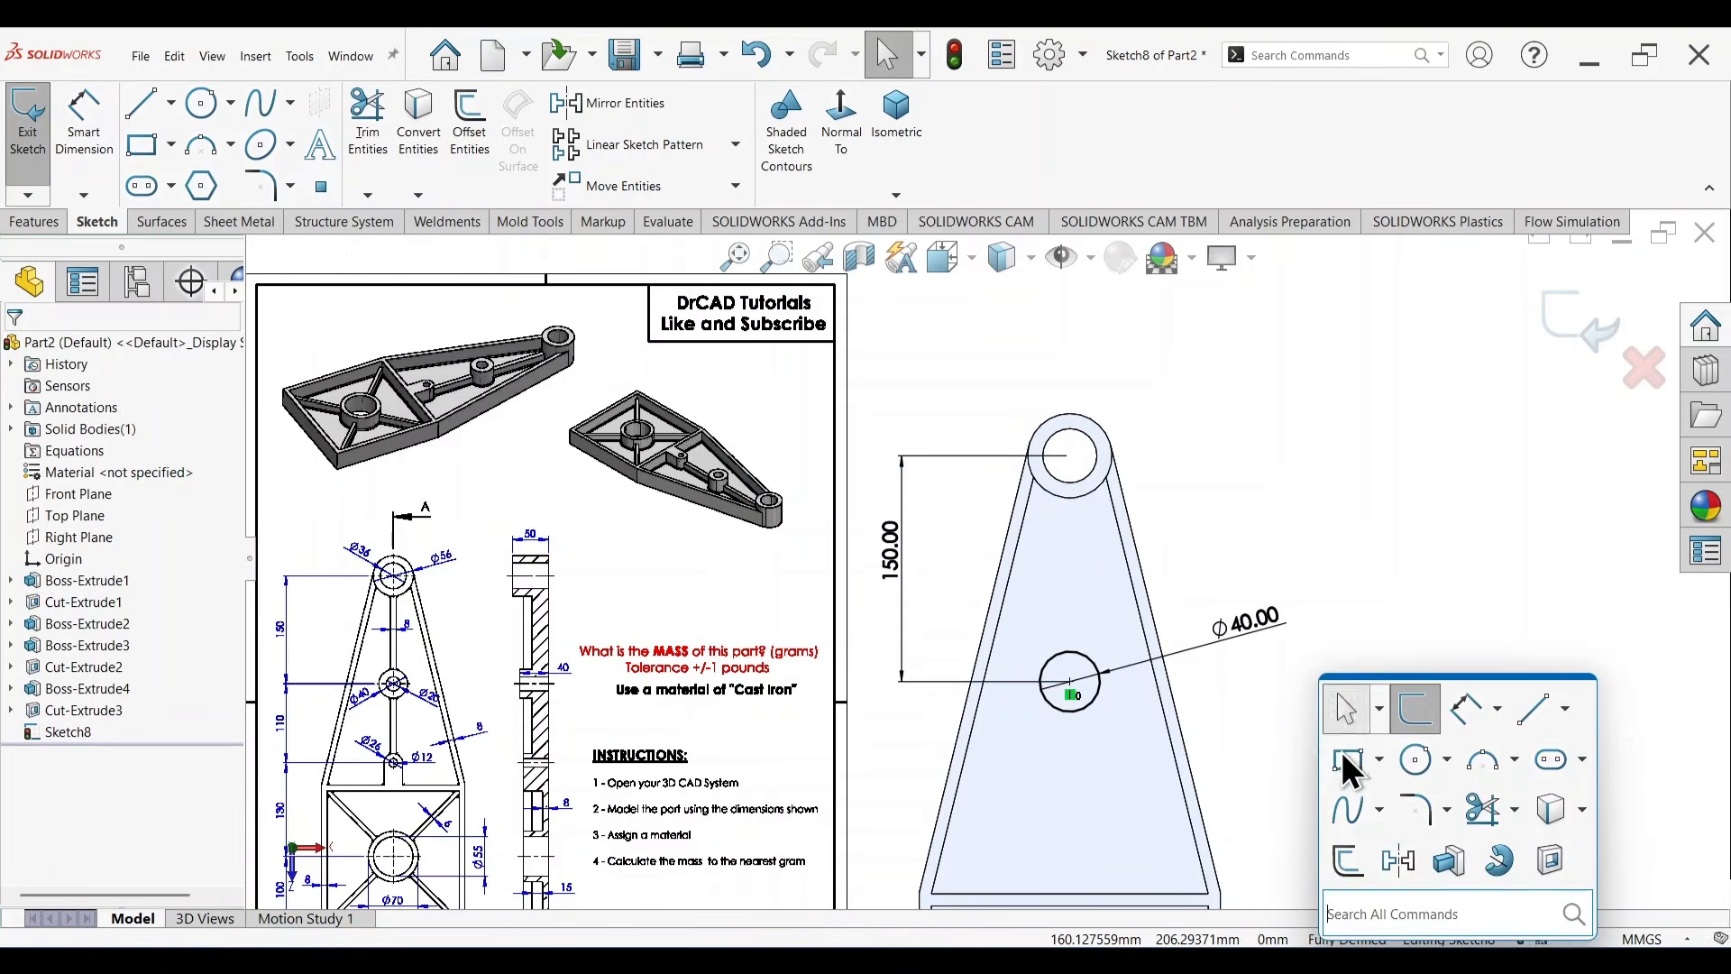
{"action": "left_click", "coordinate": [1449, 859]}
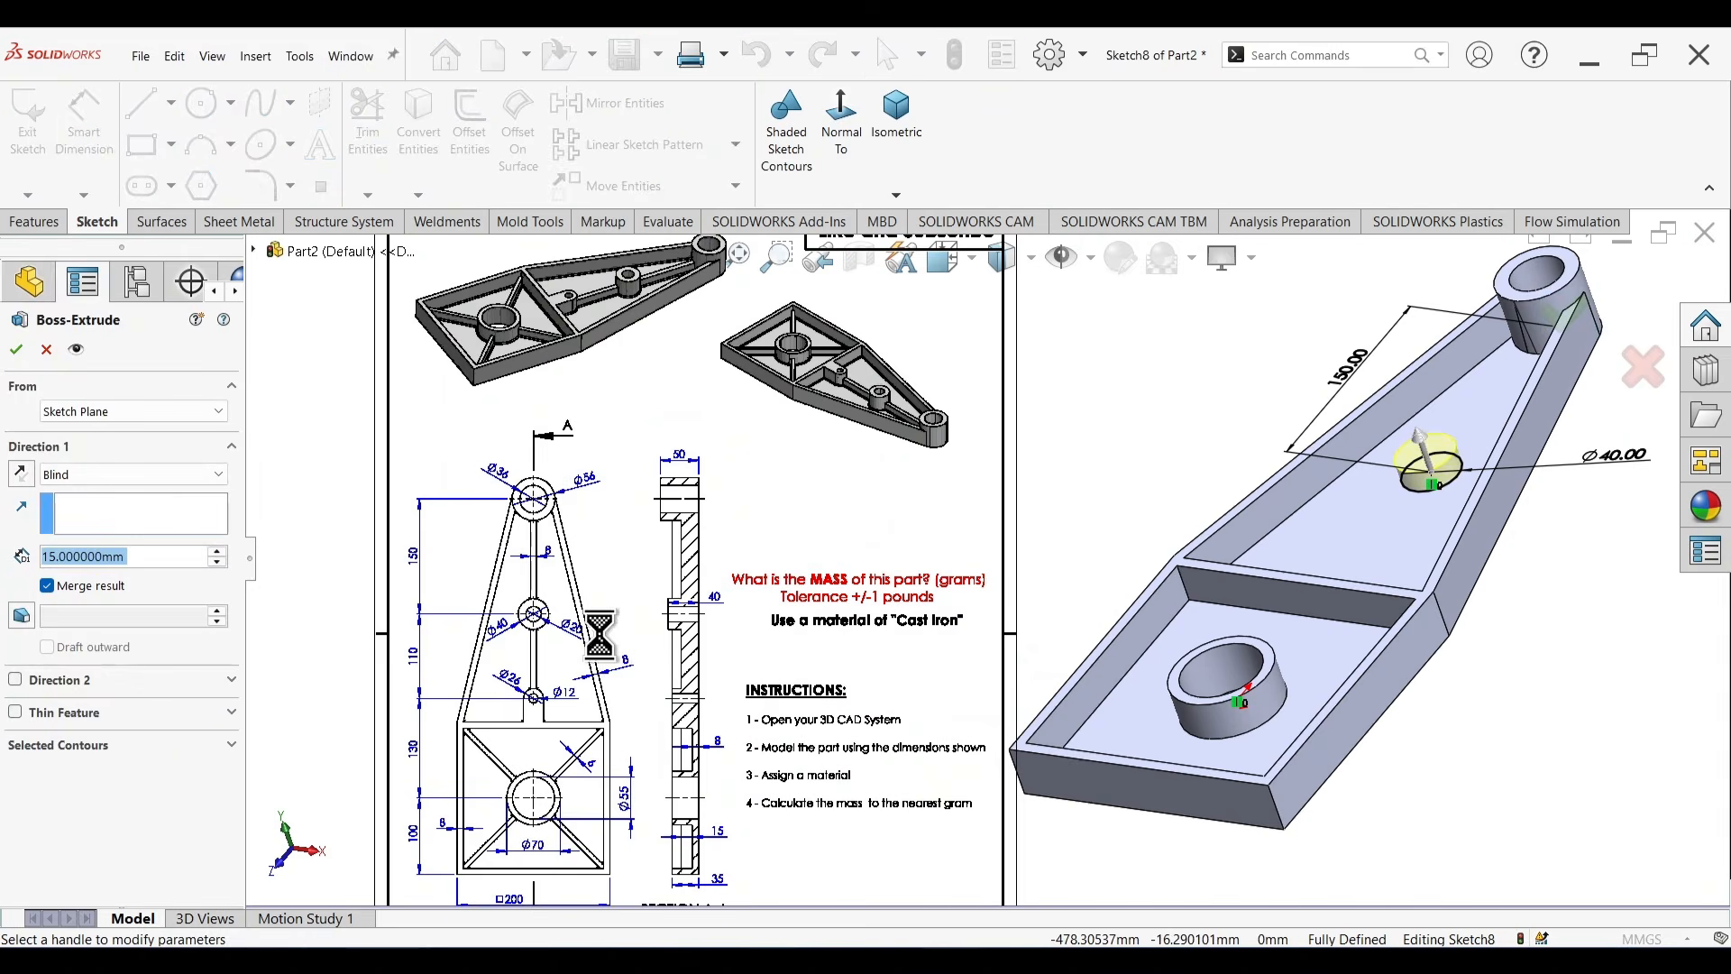
{"action": "scroll", "coordinate": [761, 630], "scroll_direction": "down", "scroll_amount": 5}
{"action": "scroll", "coordinate": [794, 613], "scroll_direction": "up", "scroll_amount": 3}
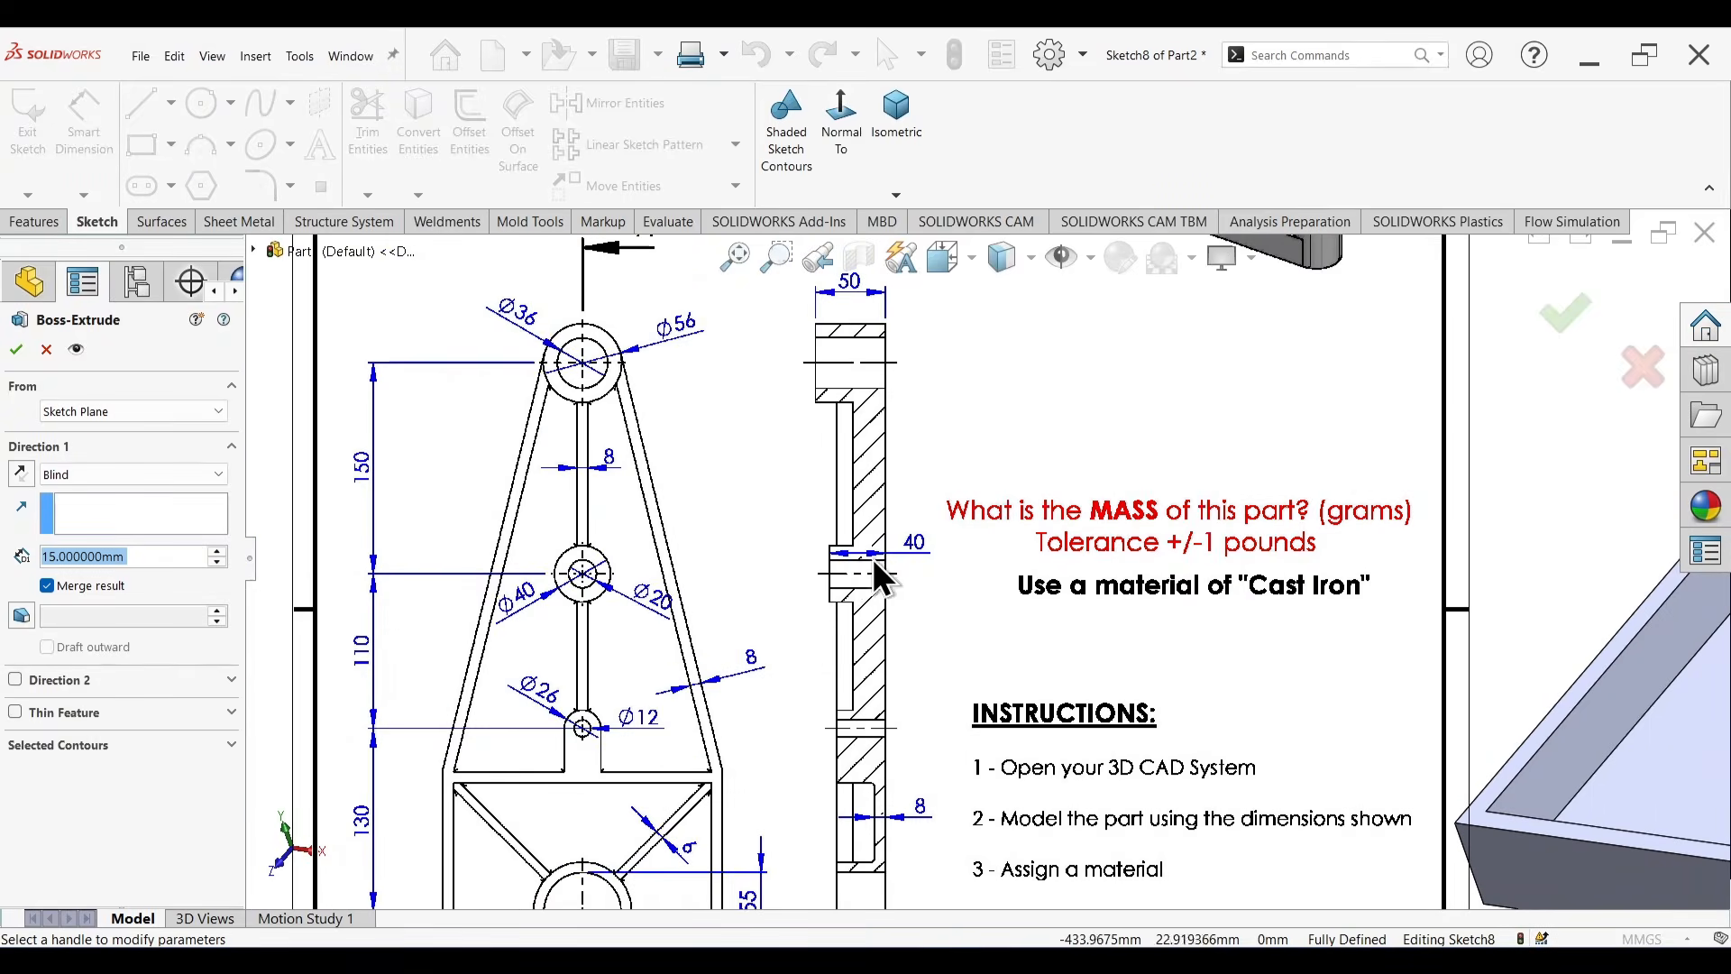
{"action": "scroll", "coordinate": [873, 555], "scroll_direction": "down", "scroll_amount": 1}
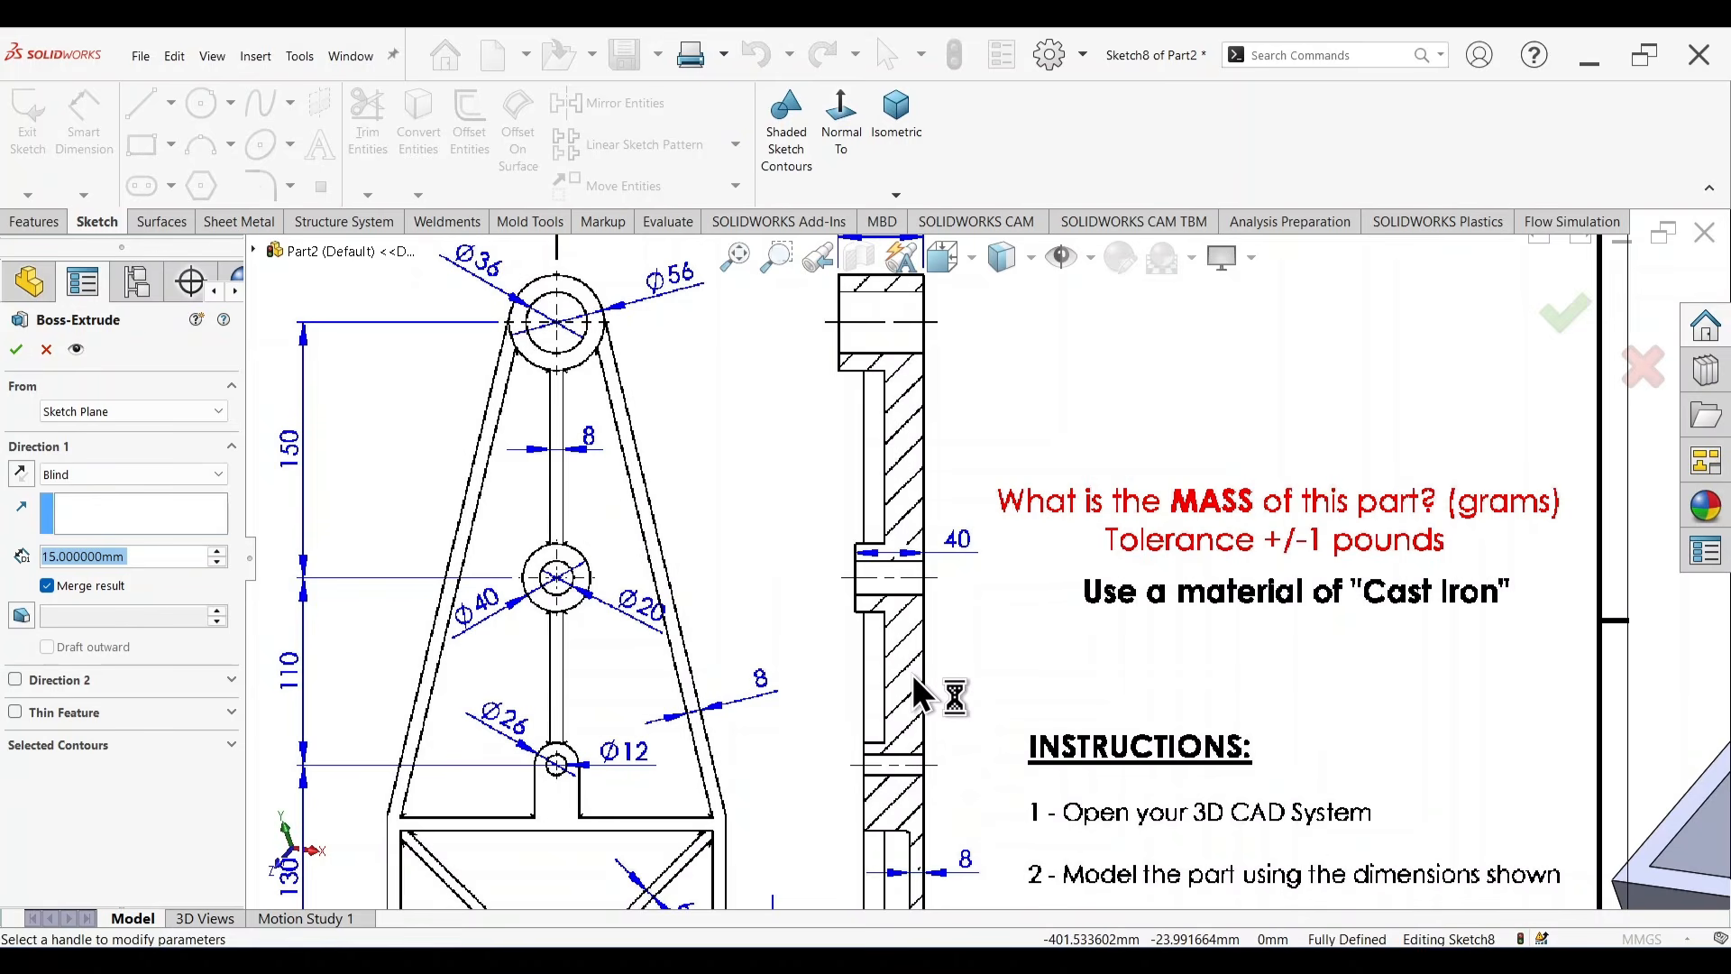
{"action": "scroll", "coordinate": [935, 773], "scroll_direction": "up", "scroll_amount": 1}
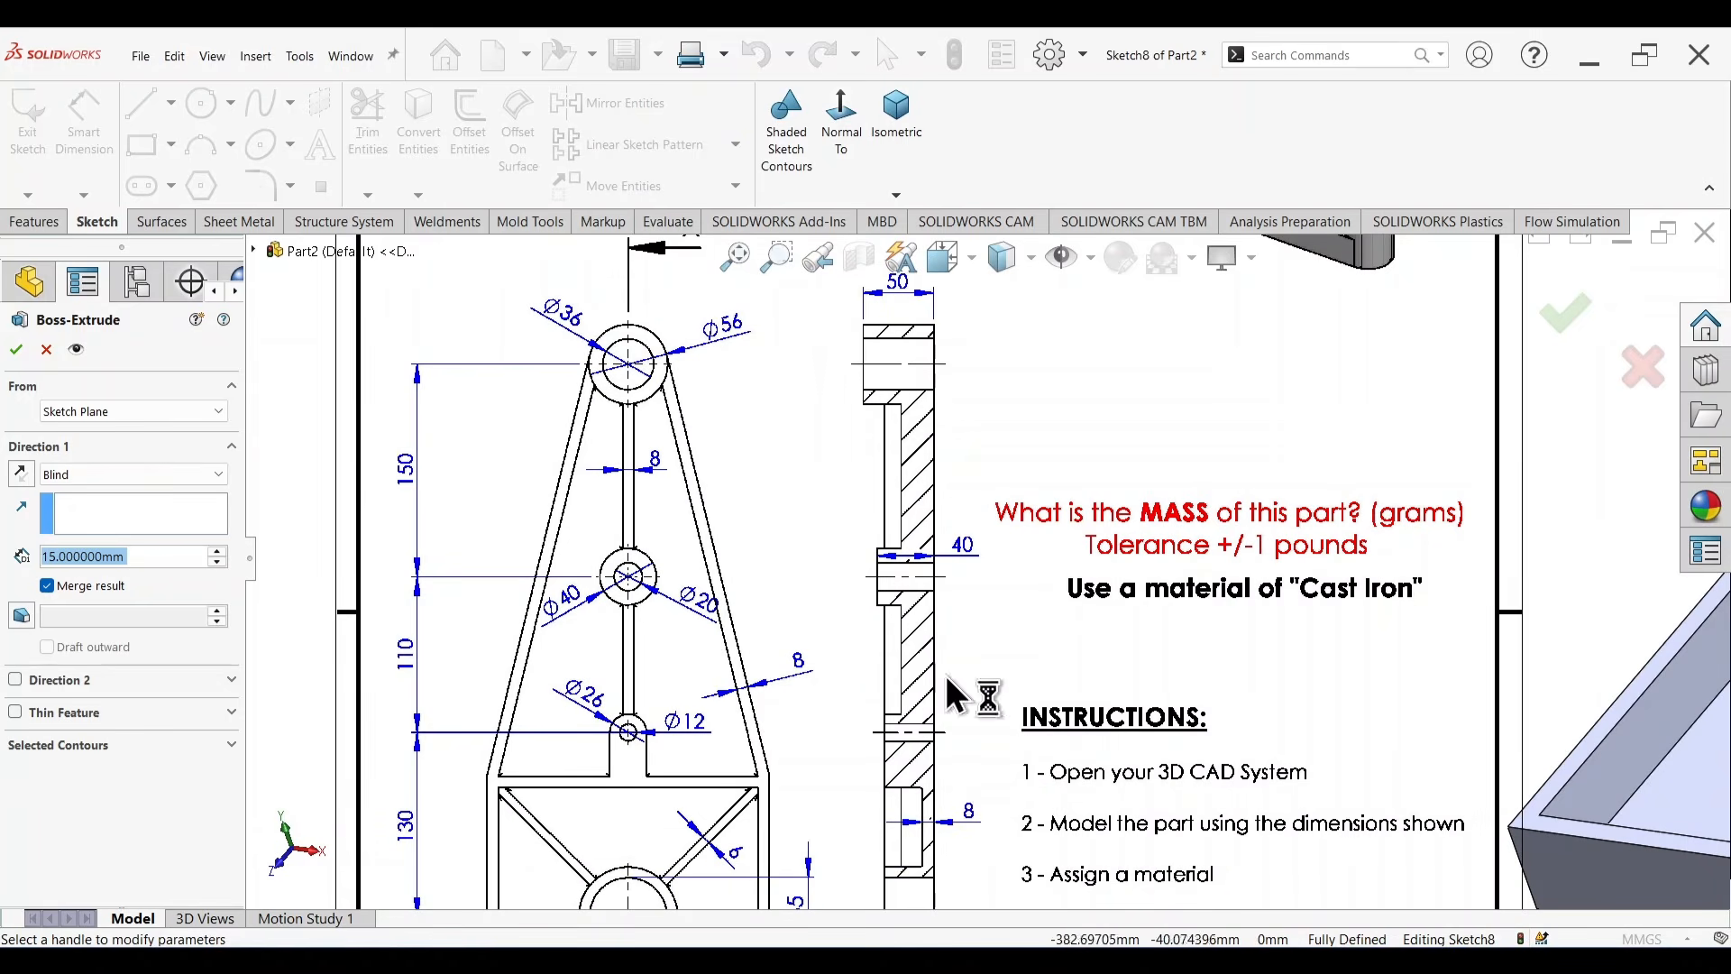
{"action": "type", "text": "40-8"}
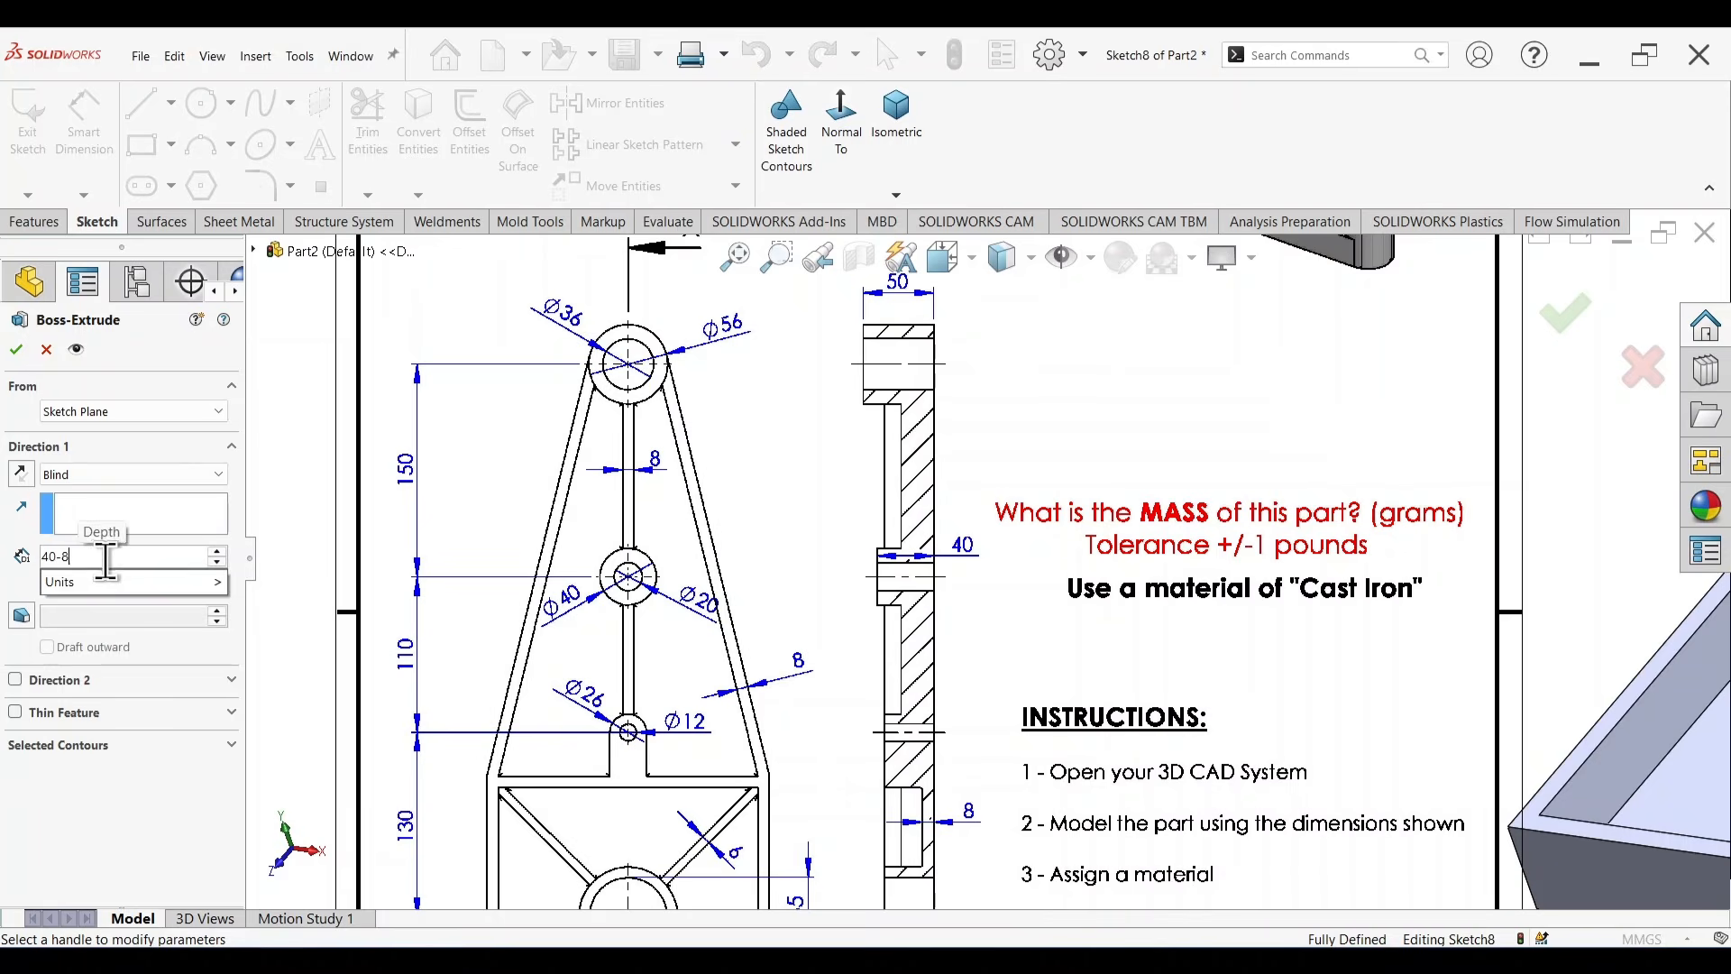
{"action": "left_click", "coordinate": [104, 843]}
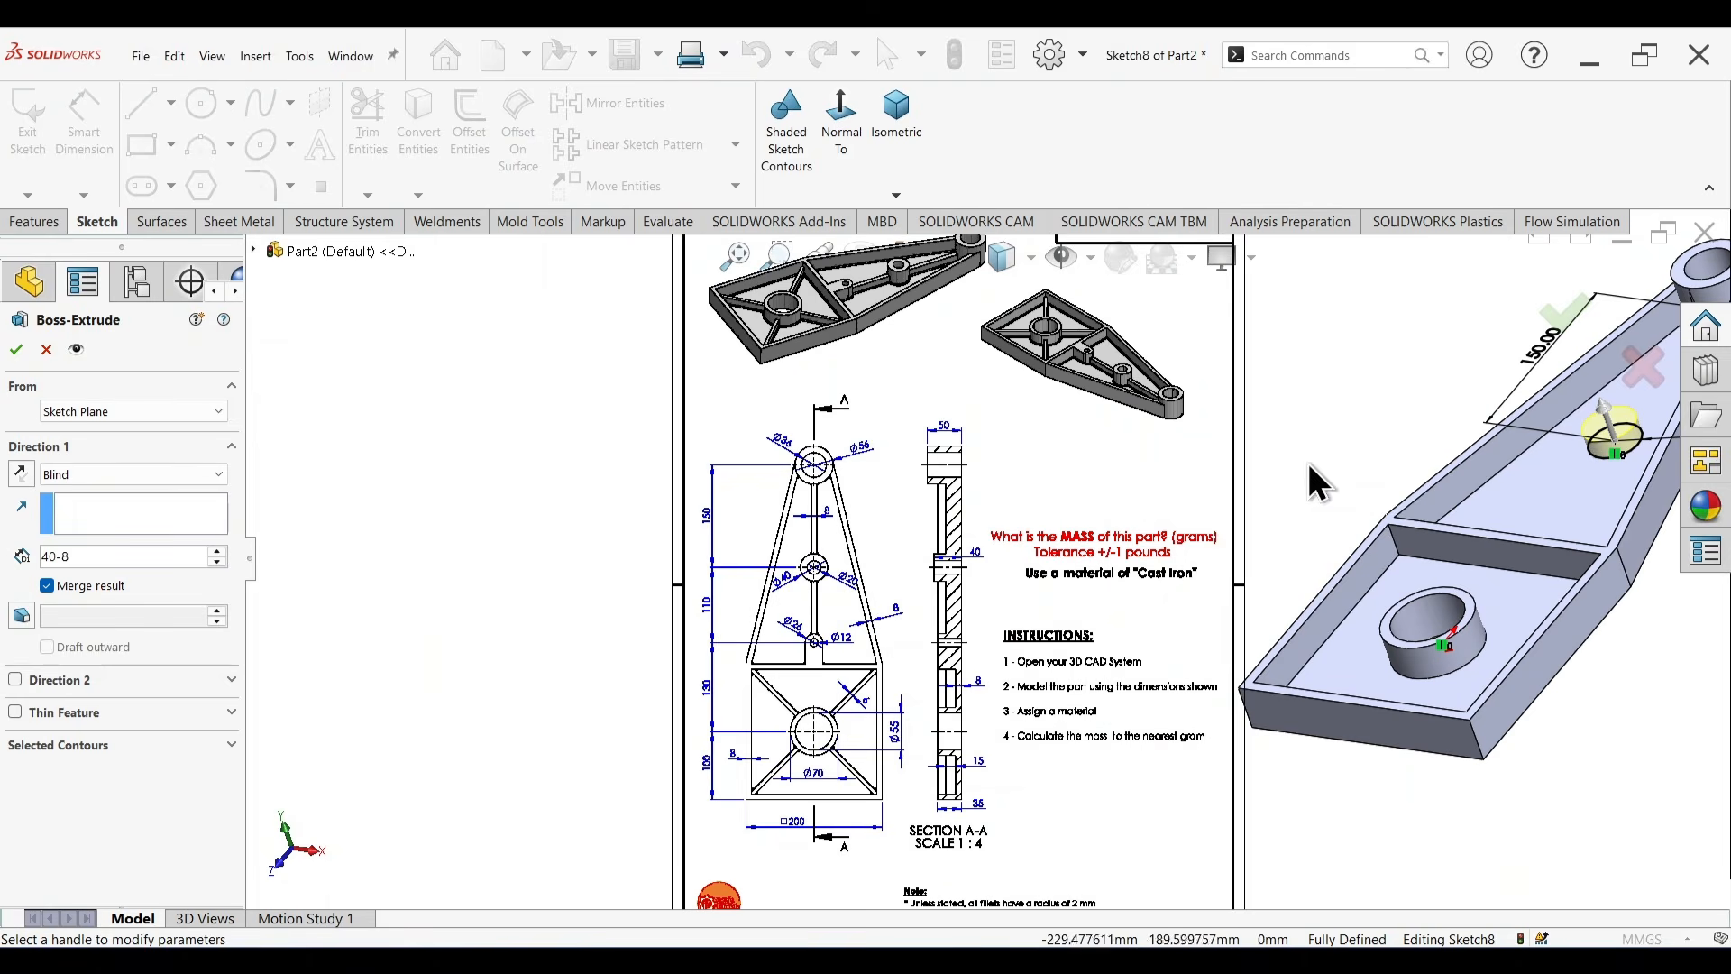
{"action": "scroll", "coordinate": [970, 638], "scroll_direction": "up", "scroll_amount": 5}
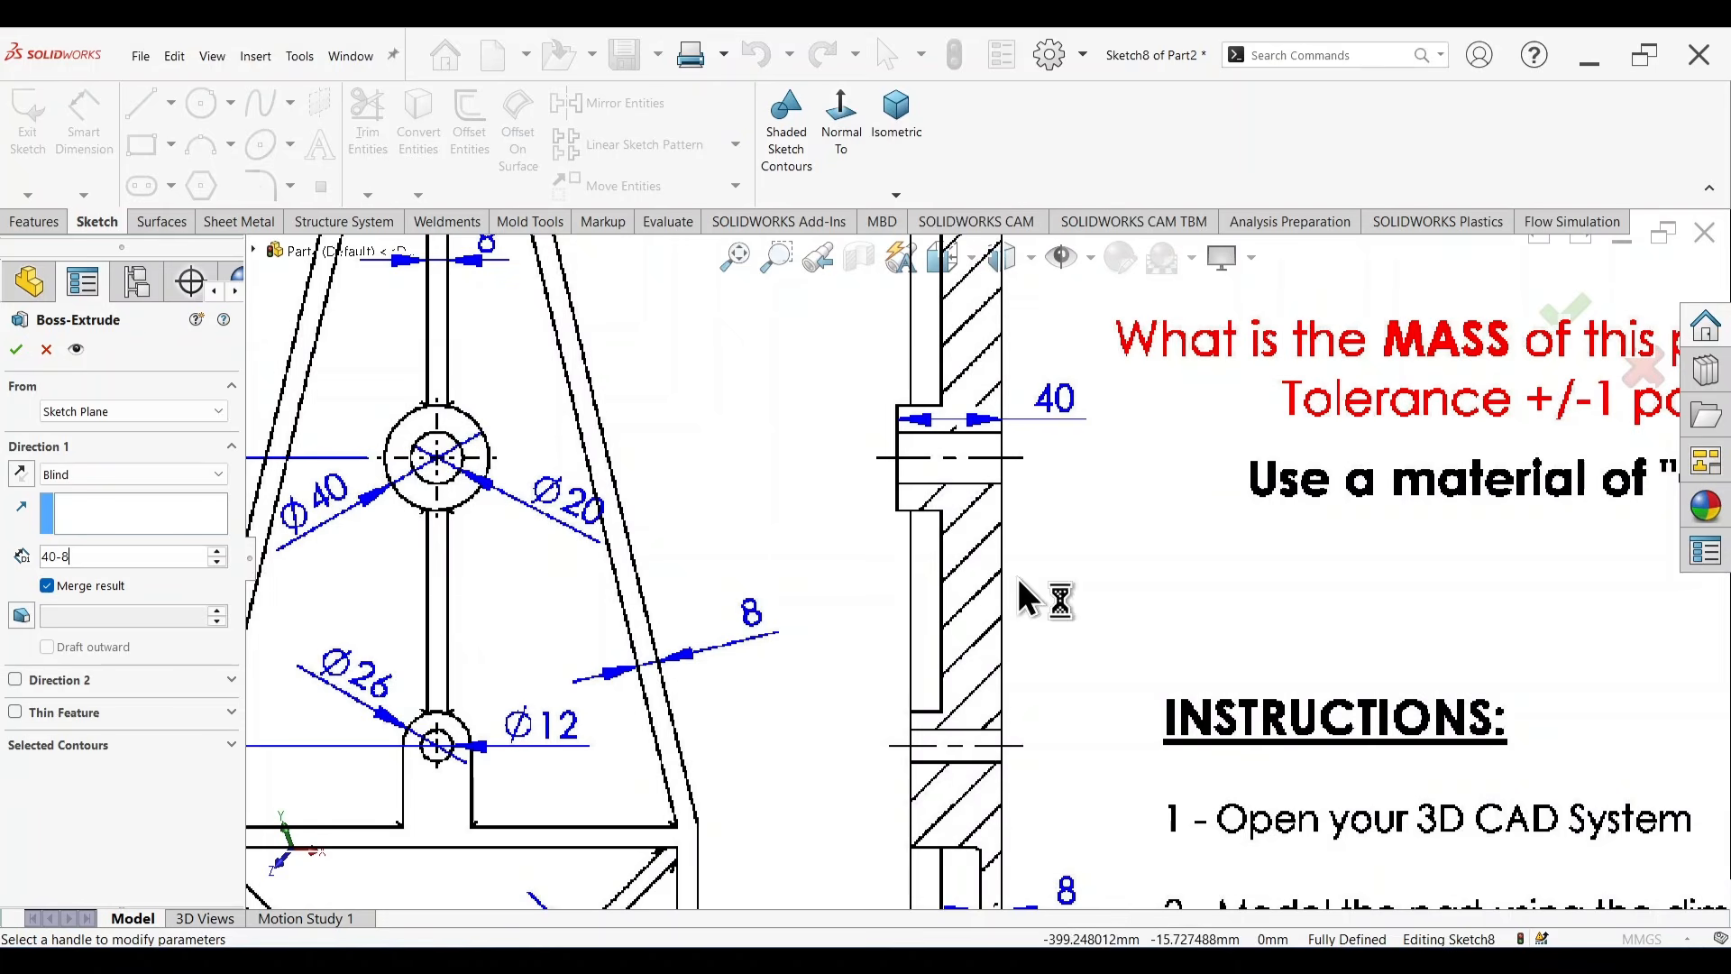
Extrude the 40 mm circle in the triangular pocket as a merged boss with a blind depth of 40-8 mm.
{"action": "scroll", "coordinate": [1014, 577], "scroll_direction": "up", "scroll_amount": 8}
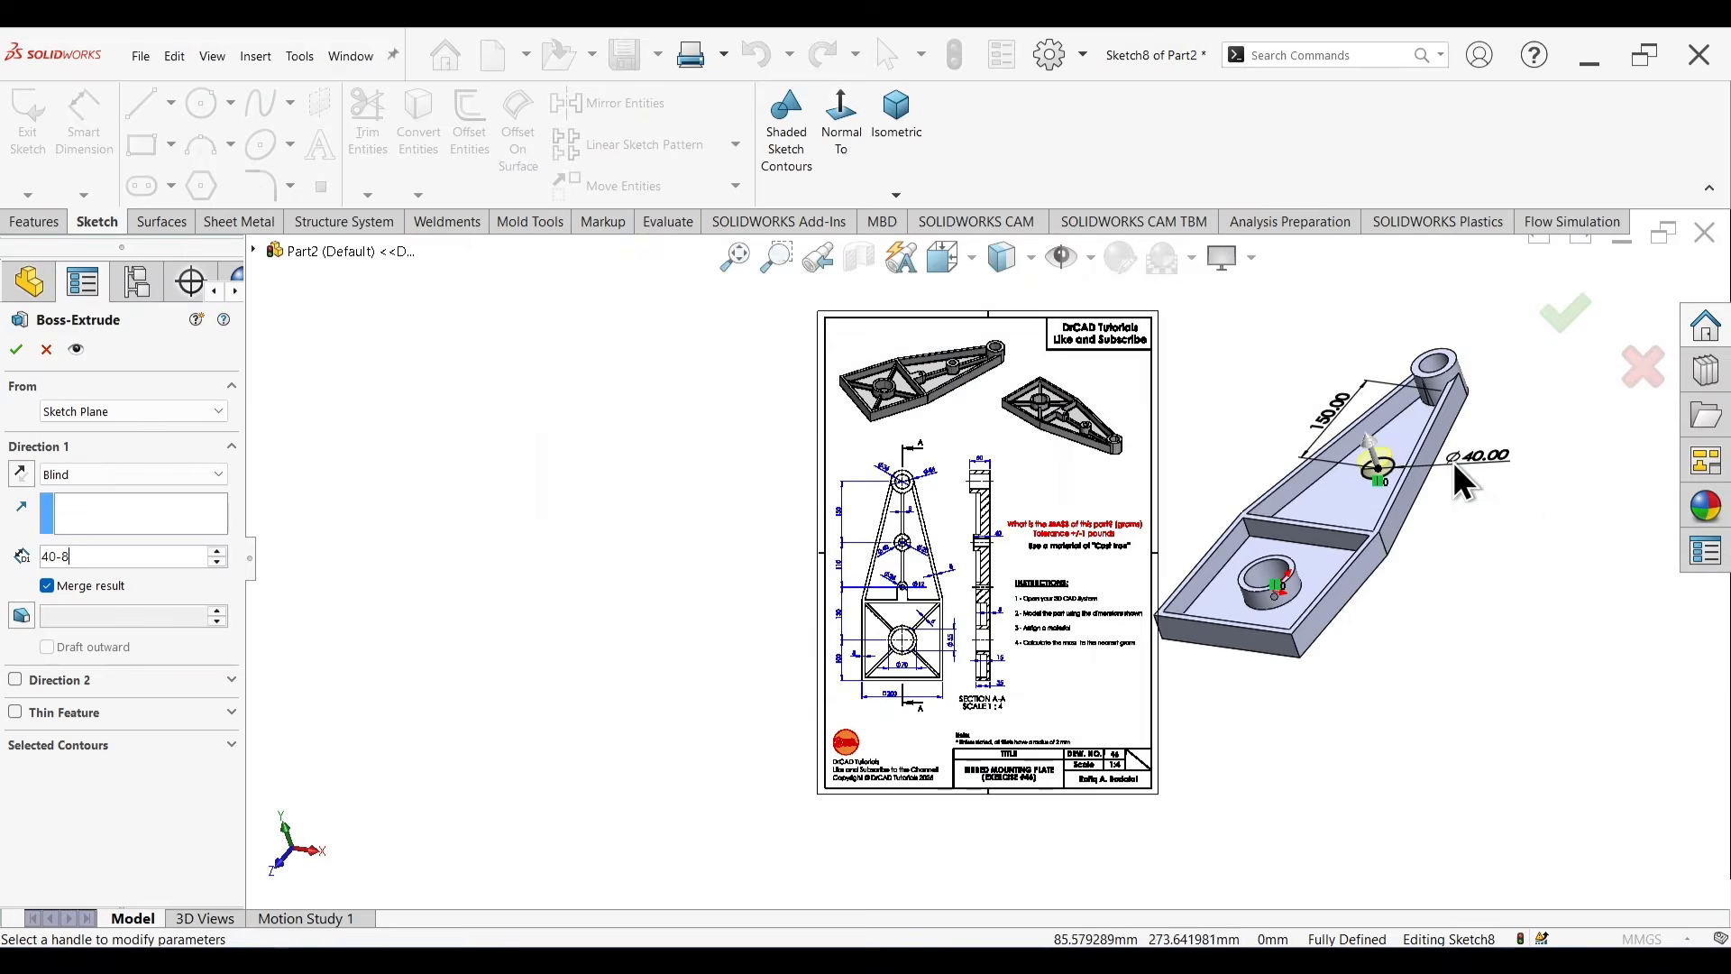
{"action": "left_click", "coordinate": [1566, 317]}
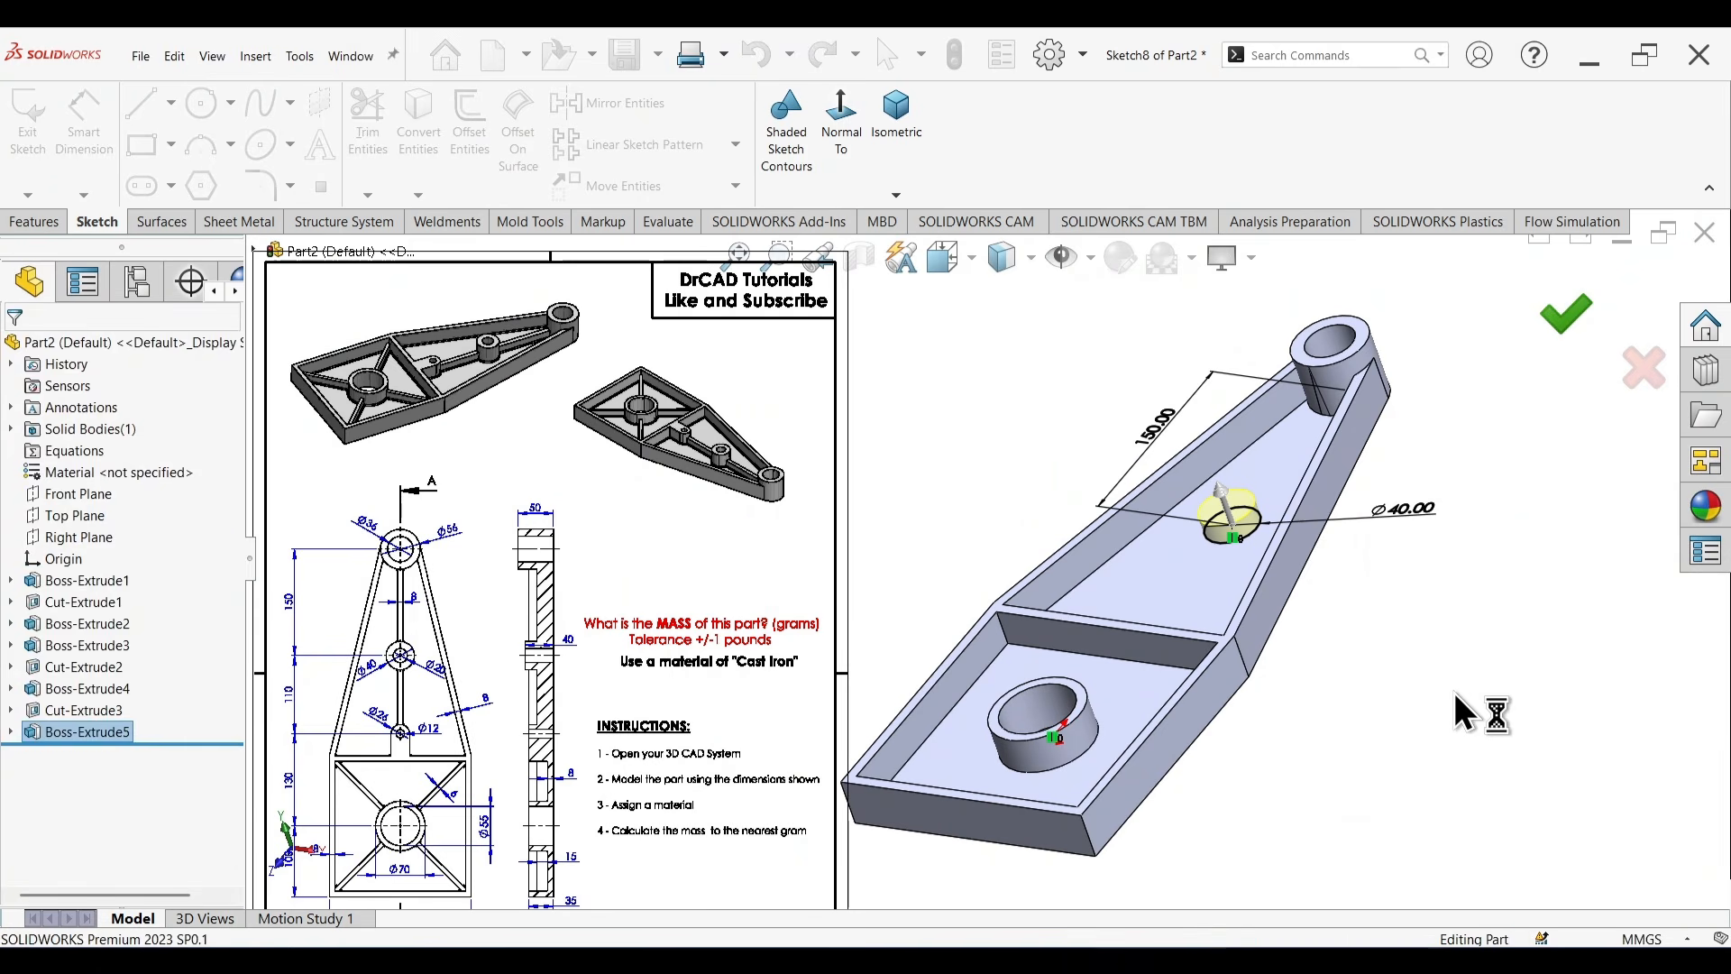
{"action": "mouse_move", "coordinate": [1439, 722]}
{"action": "middle_mouse_down"}
{"action": "mouse_move", "coordinate": [1604, 680]}
{"action": "mouse_move", "coordinate": [1415, 776]}
{"action": "middle_mouse_up"}
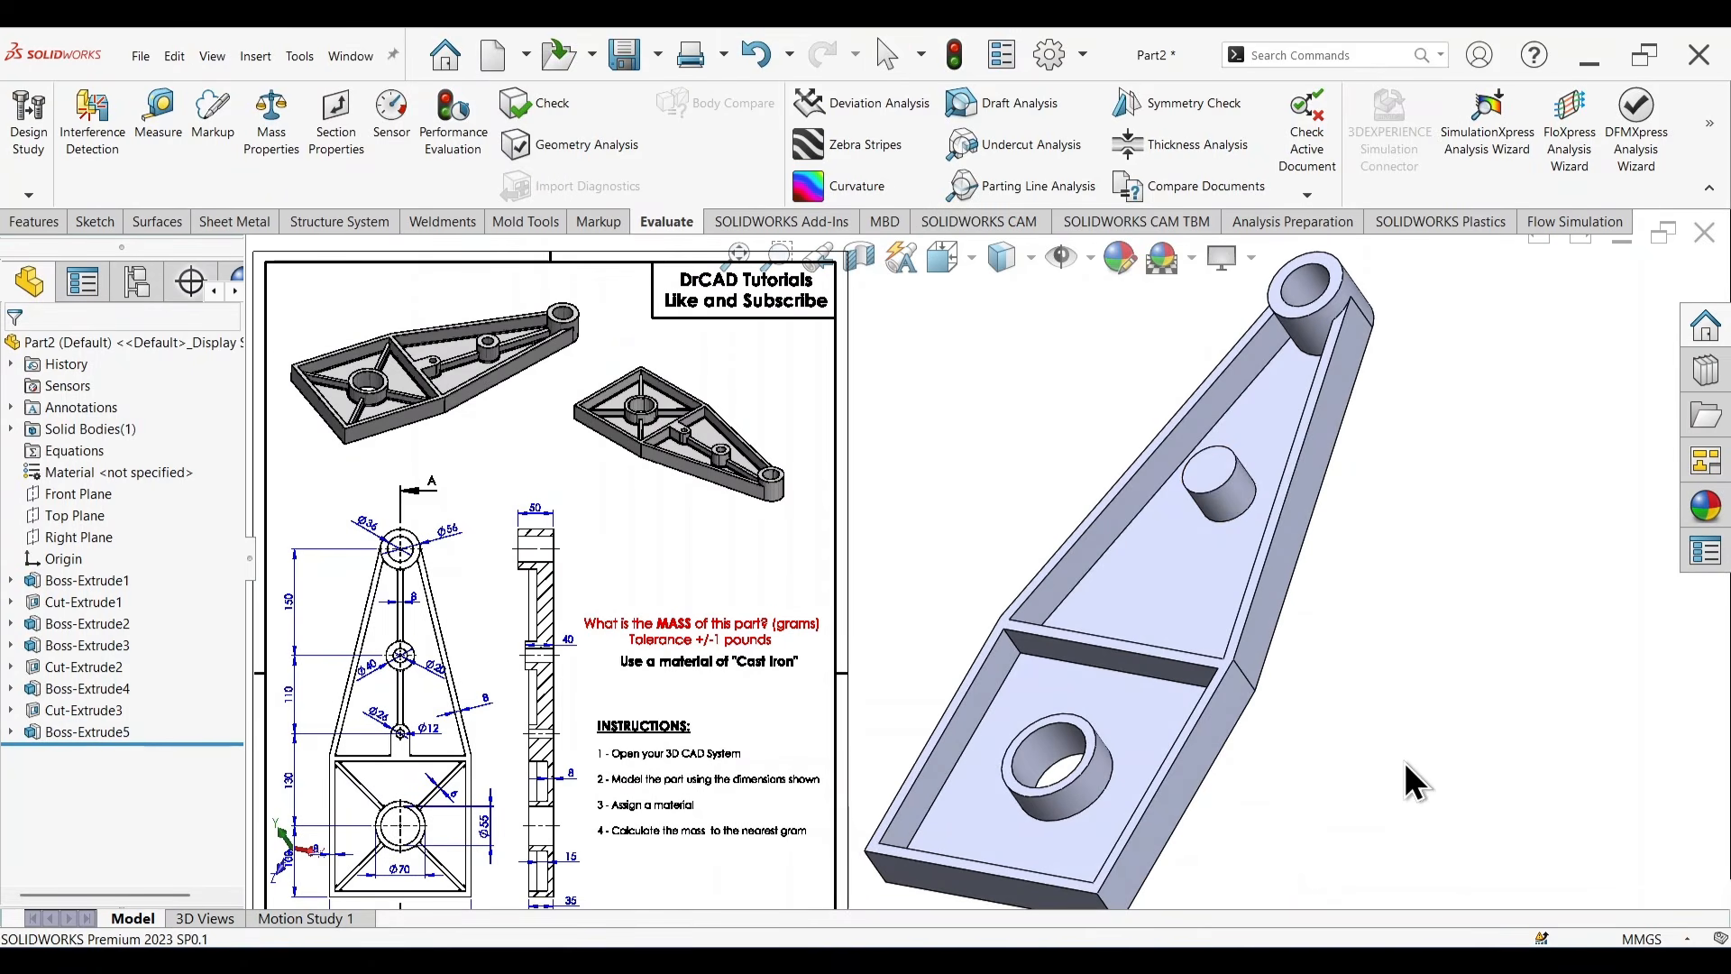
Start a sketch on the new boss's top face and draw a concentric circle about 18 mm in diameter.
{"action": "left_click", "coordinate": [1224, 472]}
{"action": "left_click", "coordinate": [1314, 408]}
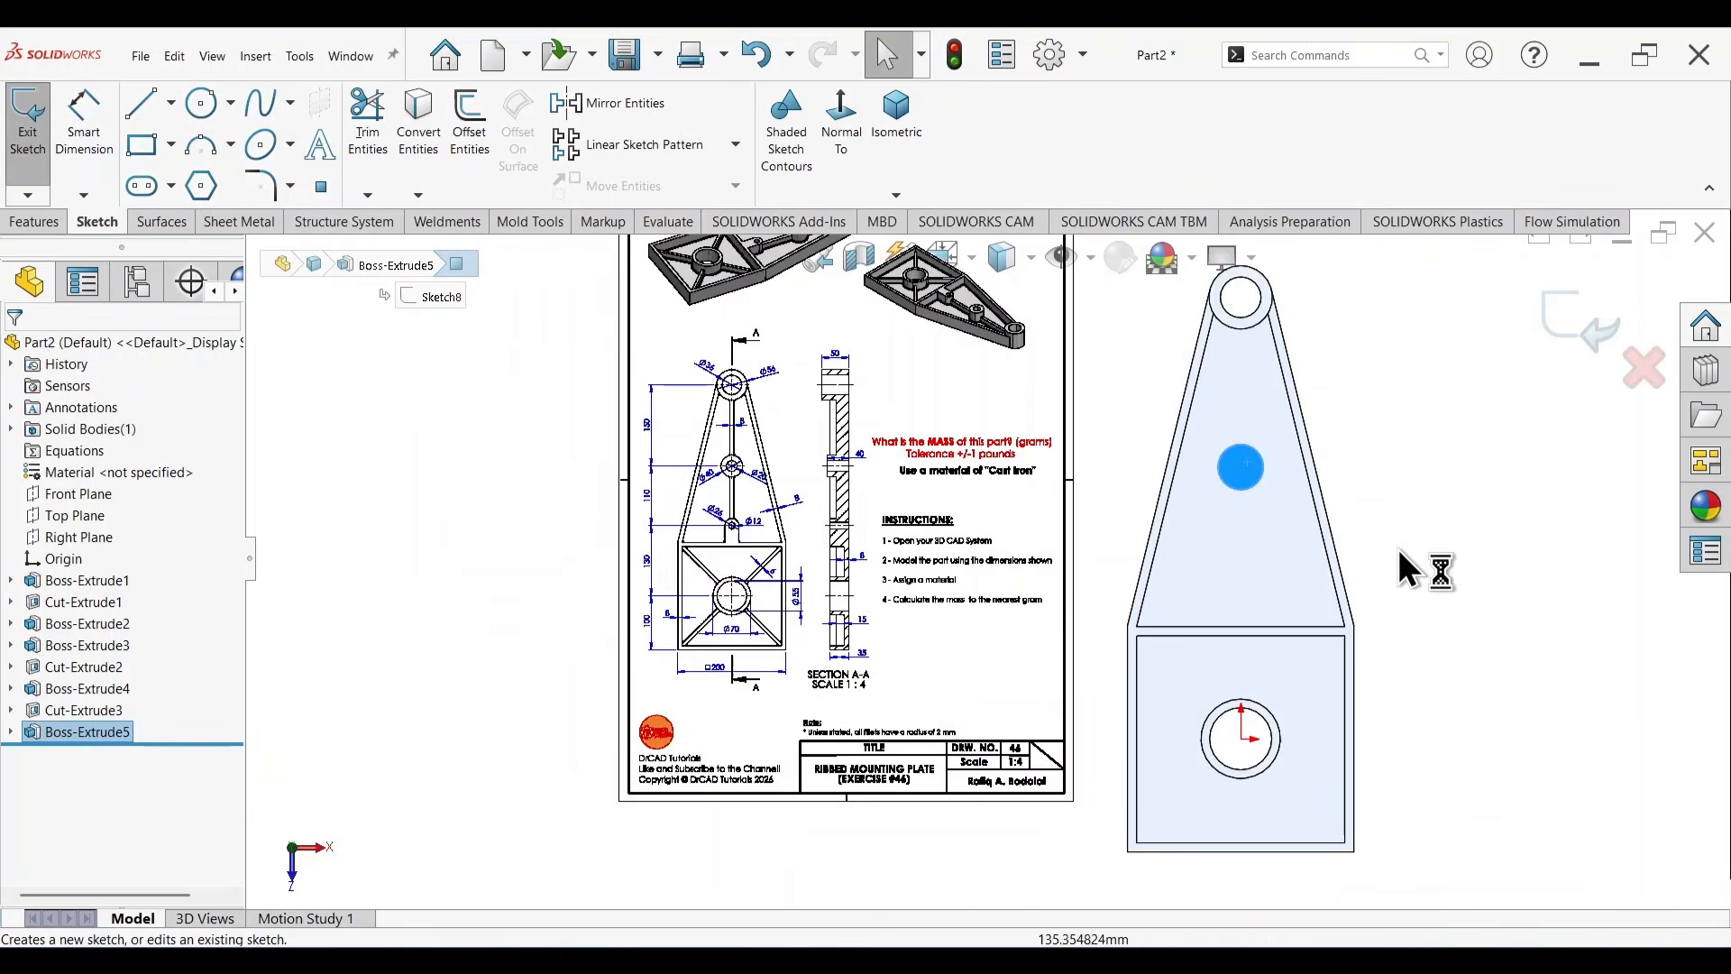
{"action": "key", "text": "c"}
{"action": "scroll", "coordinate": [1284, 444], "scroll_direction": "down", "scroll_amount": 5}
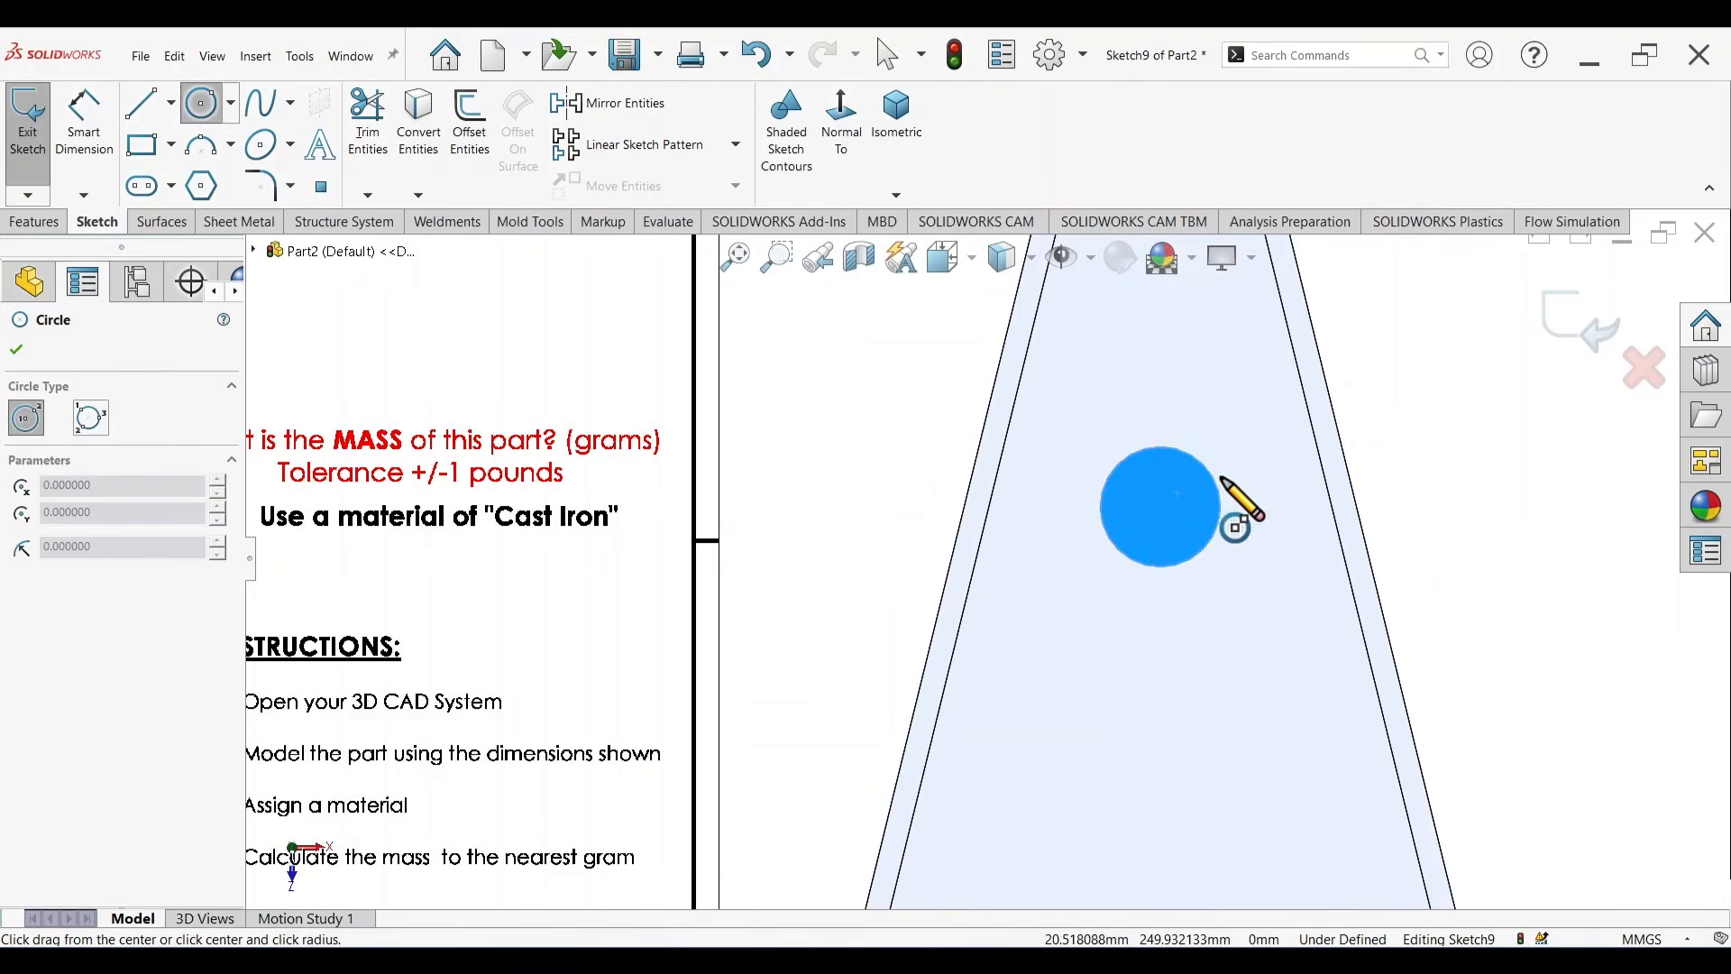
{"action": "left_click", "coordinate": [1160, 507]}
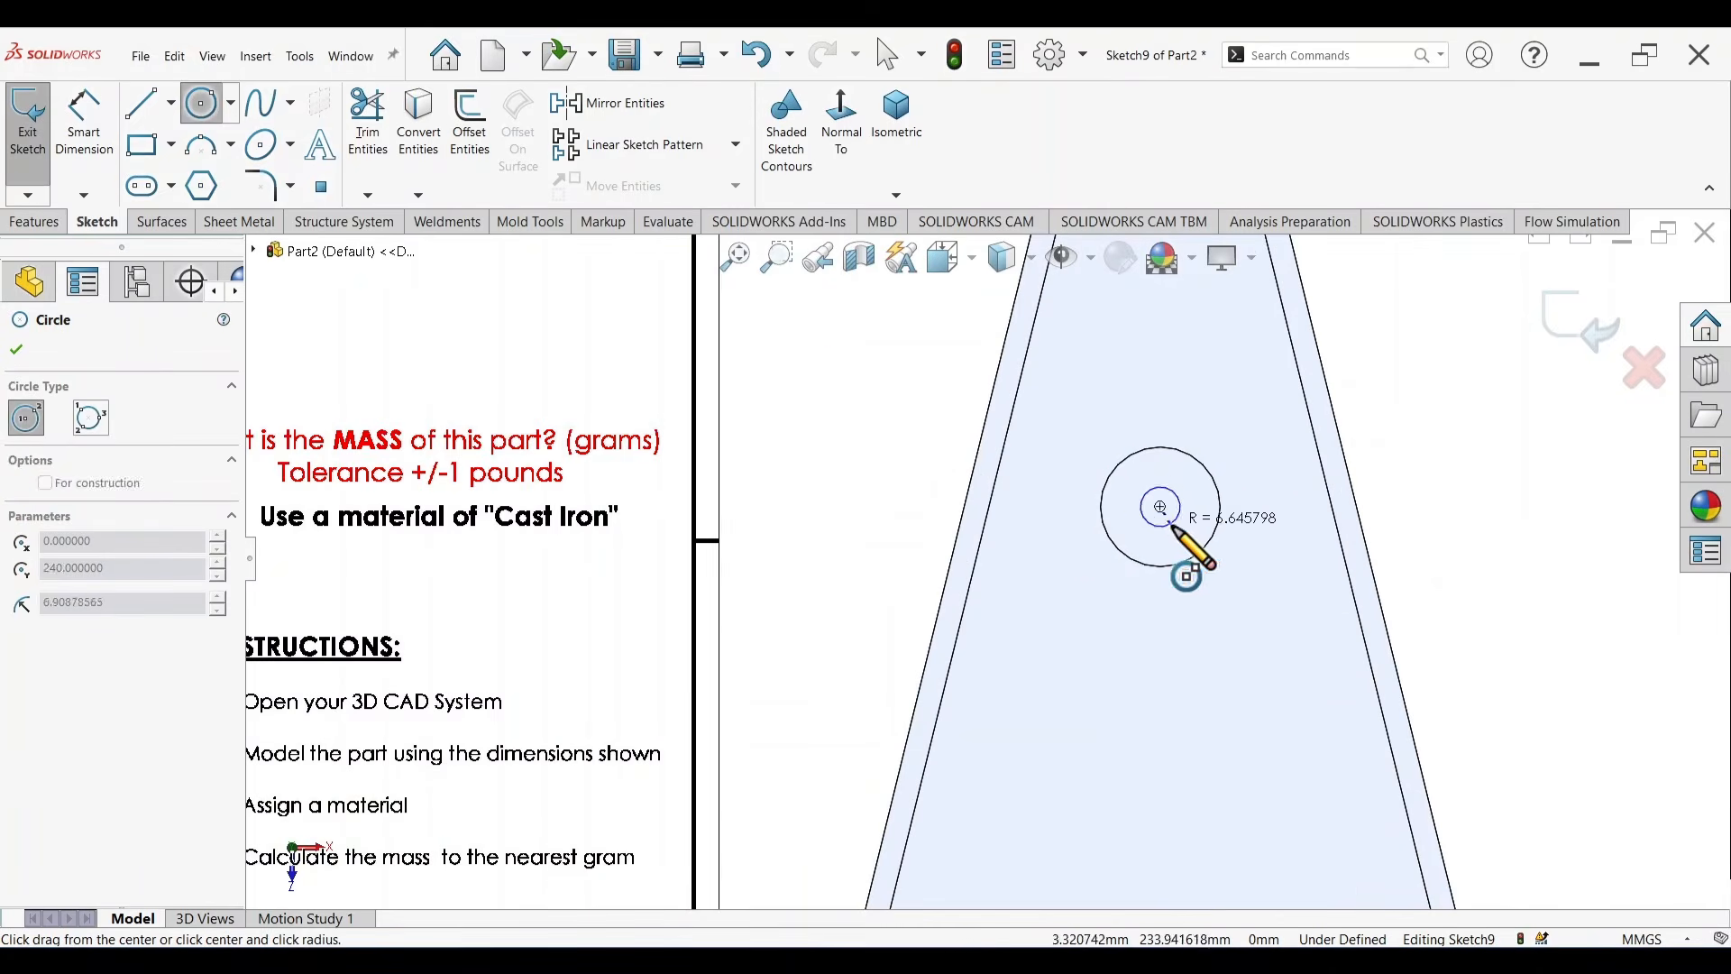
{"action": "left_click", "coordinate": [1180, 527]}
Dimension the concentric circle on the boss and set its diameter to 20 mm.
{"action": "right_click_drag", "start_coordinate": [1488, 695], "coordinate": [1470, 527]}
{"action": "scroll", "coordinate": [1226, 568], "scroll_direction": "up", "scroll_amount": 3}
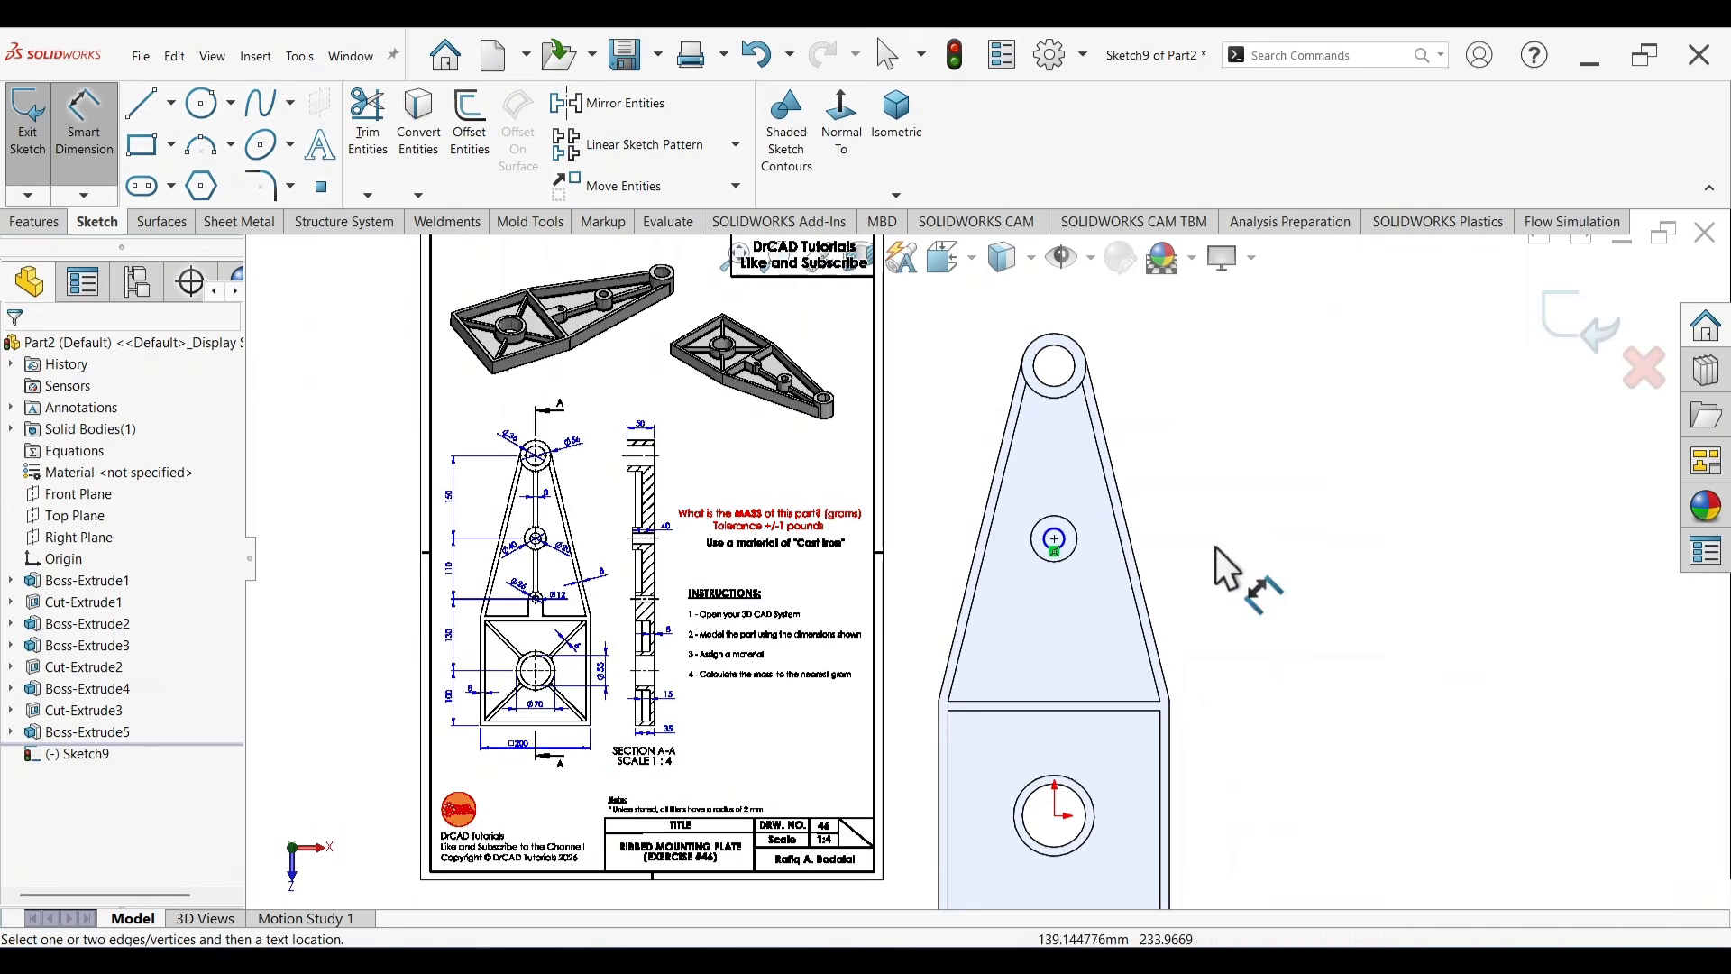
{"action": "scroll", "coordinate": [500, 599], "scroll_direction": "down", "scroll_amount": 6}
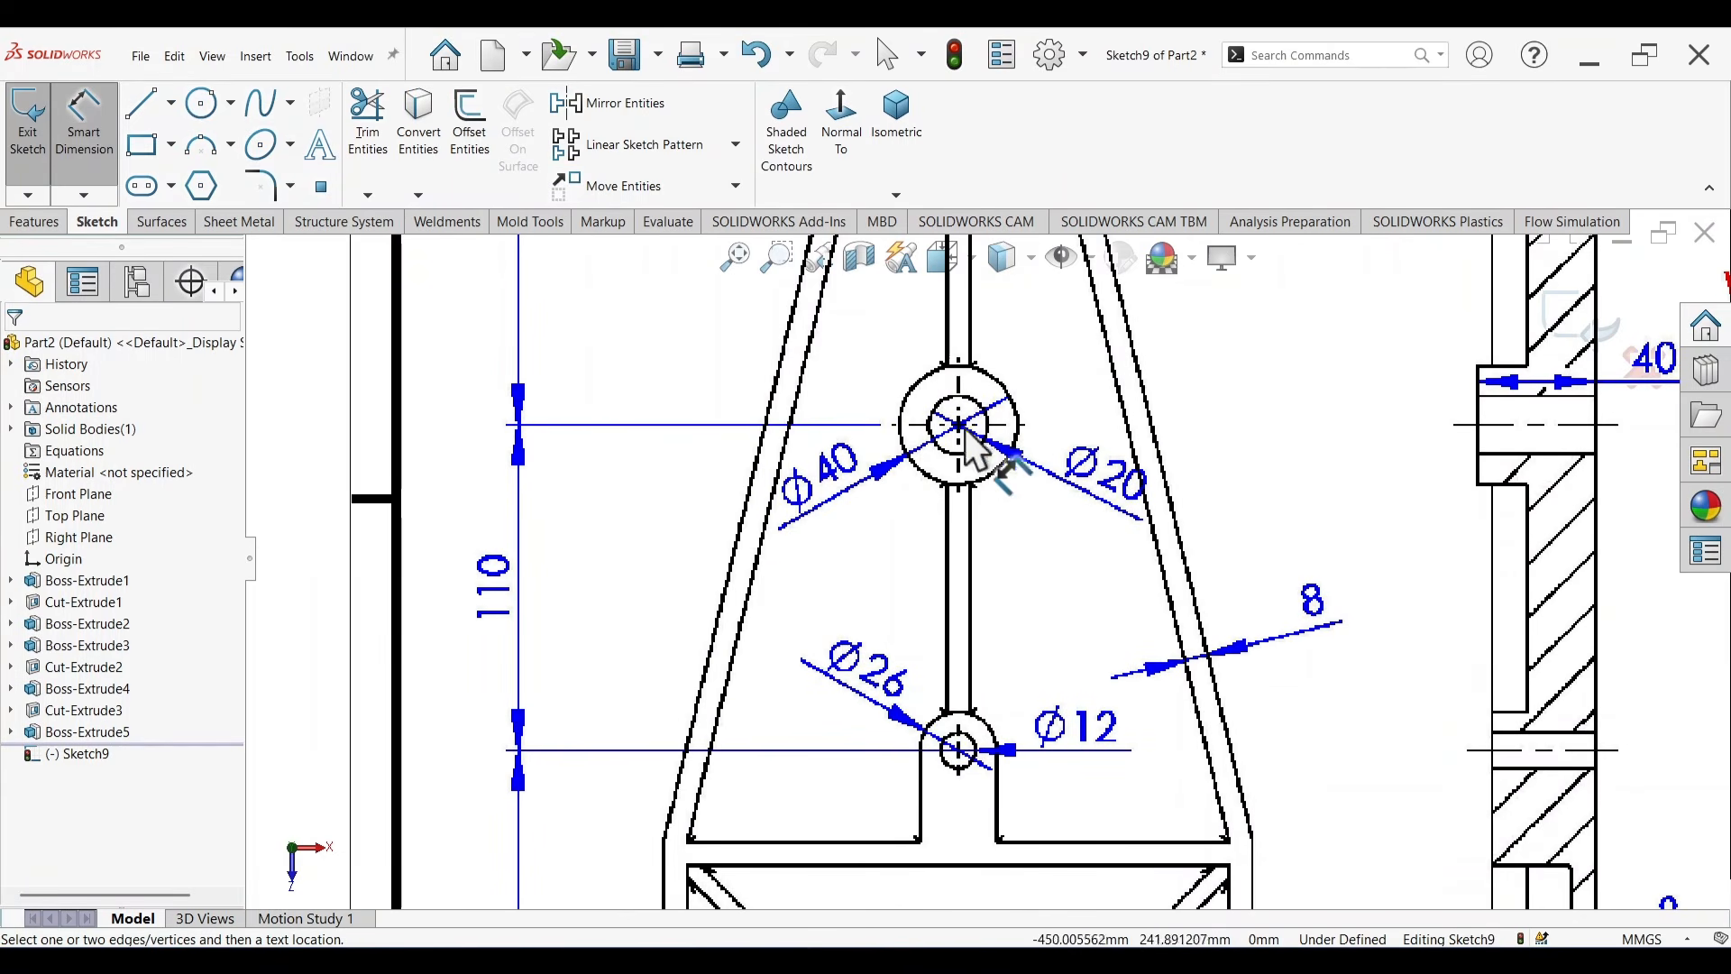
{"action": "scroll", "coordinate": [1350, 525], "scroll_direction": "up", "scroll_amount": 5}
{"action": "scroll", "coordinate": [1474, 523], "scroll_direction": "down", "scroll_amount": 5}
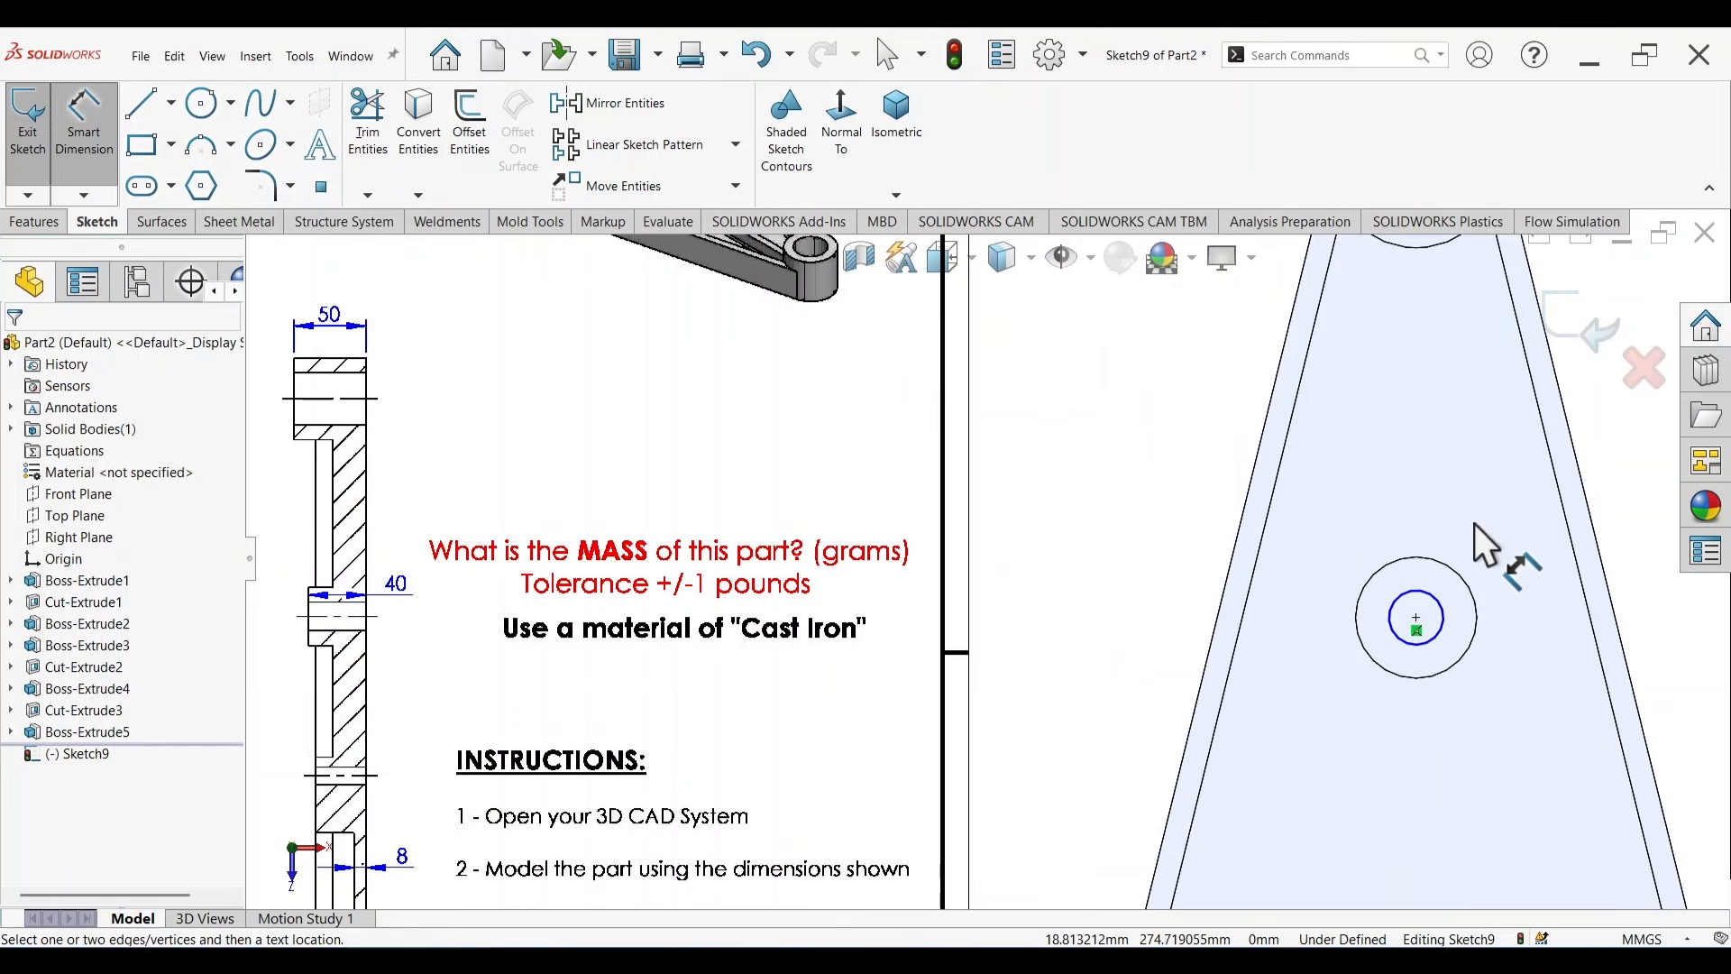
{"action": "left_click", "coordinate": [1435, 608]}
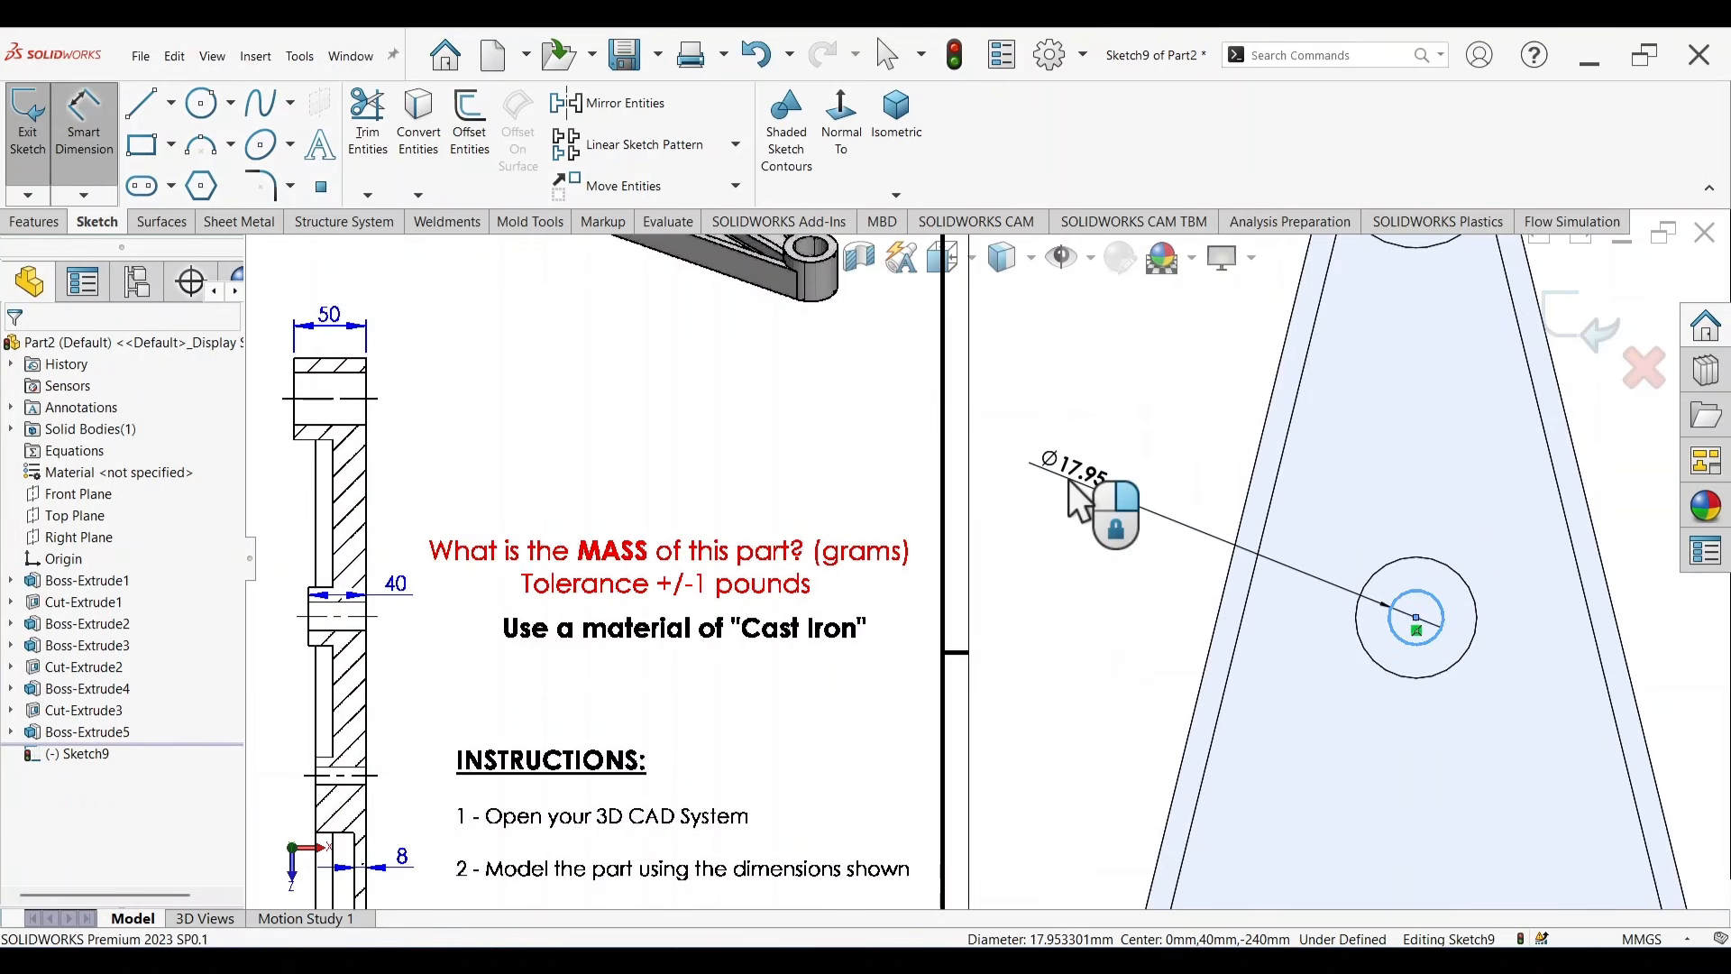
{"action": "left_click", "coordinate": [1069, 480]}
{"action": "type", "text": "20"}
{"action": "key", "text": "Return"}
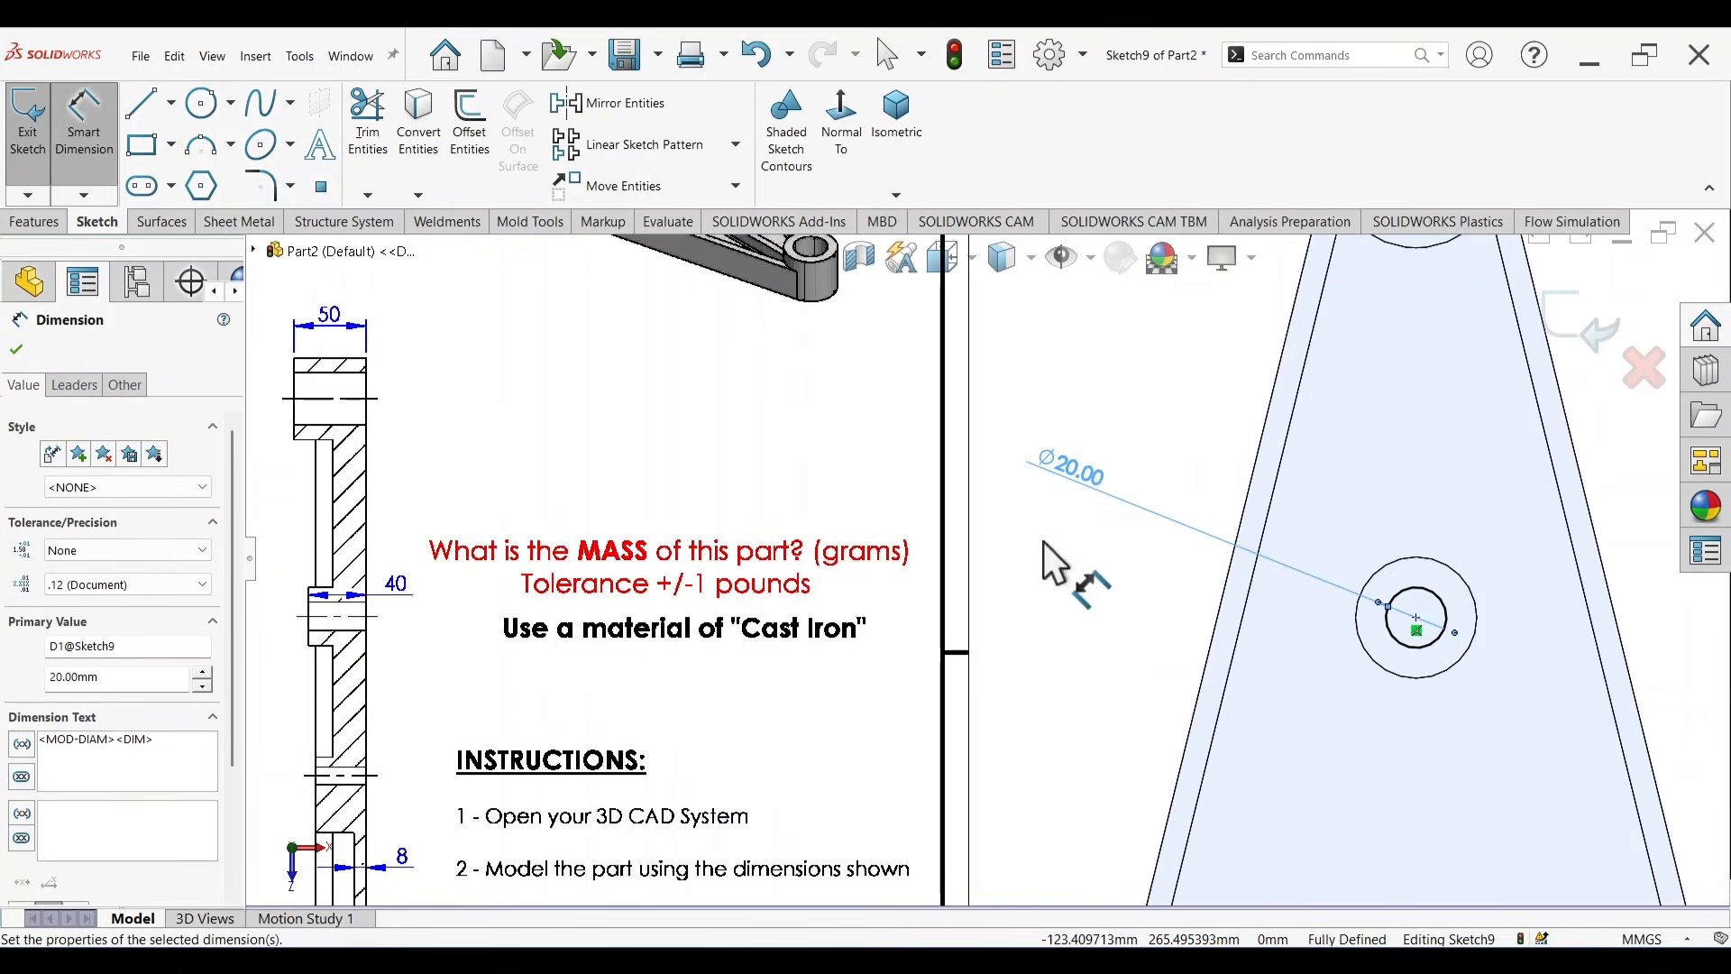
Cut the 20 mm circle through the boss with an extruded cut using the Up To Next end condition.
{"action": "key", "text": "s"}
{"action": "left_click", "coordinate": [1268, 718]}
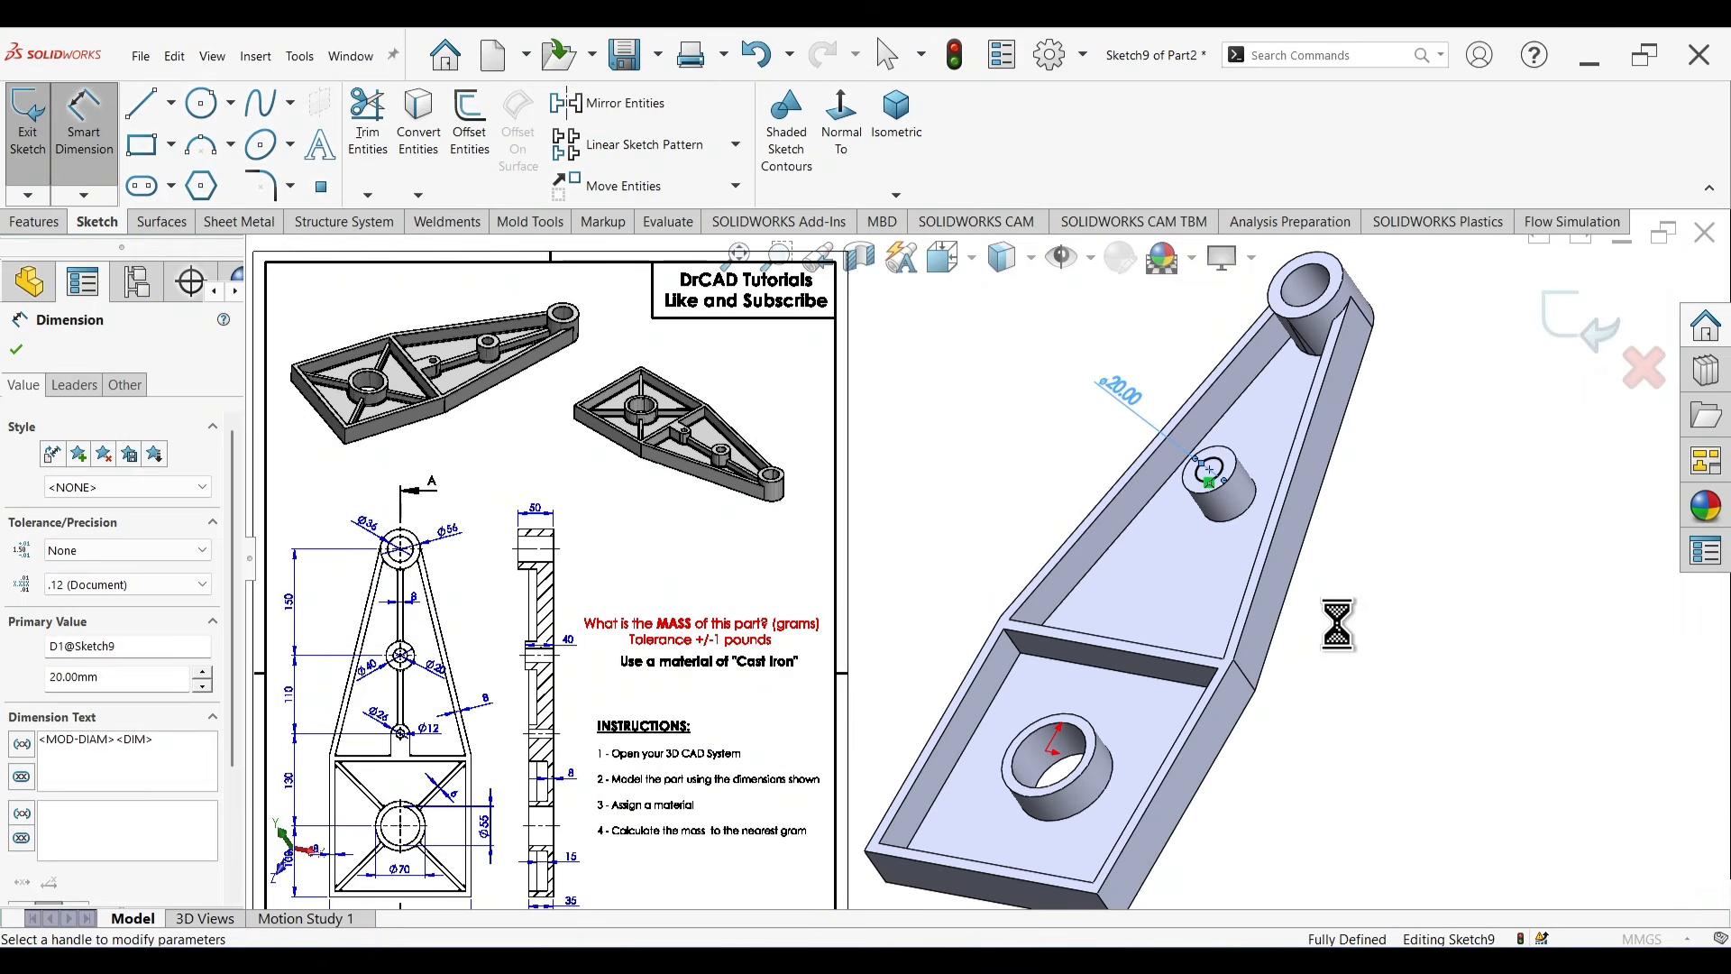
{"action": "right_click", "coordinate": [1433, 616]}
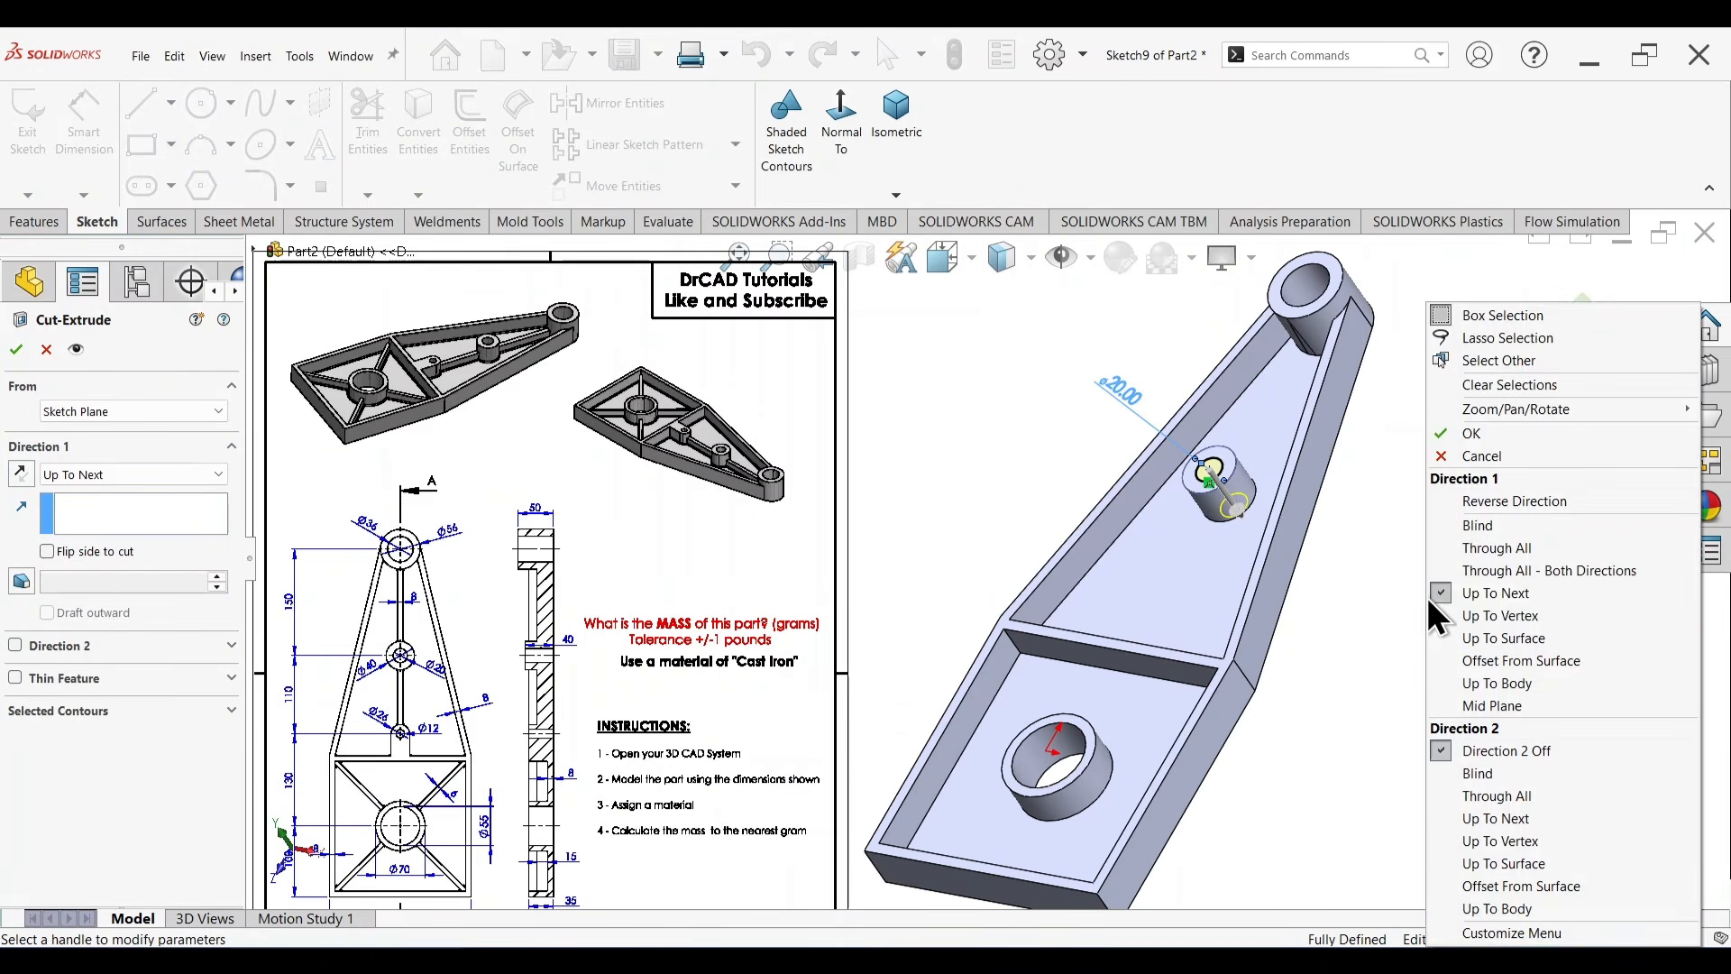
{"action": "left_click", "coordinate": [1437, 138]}
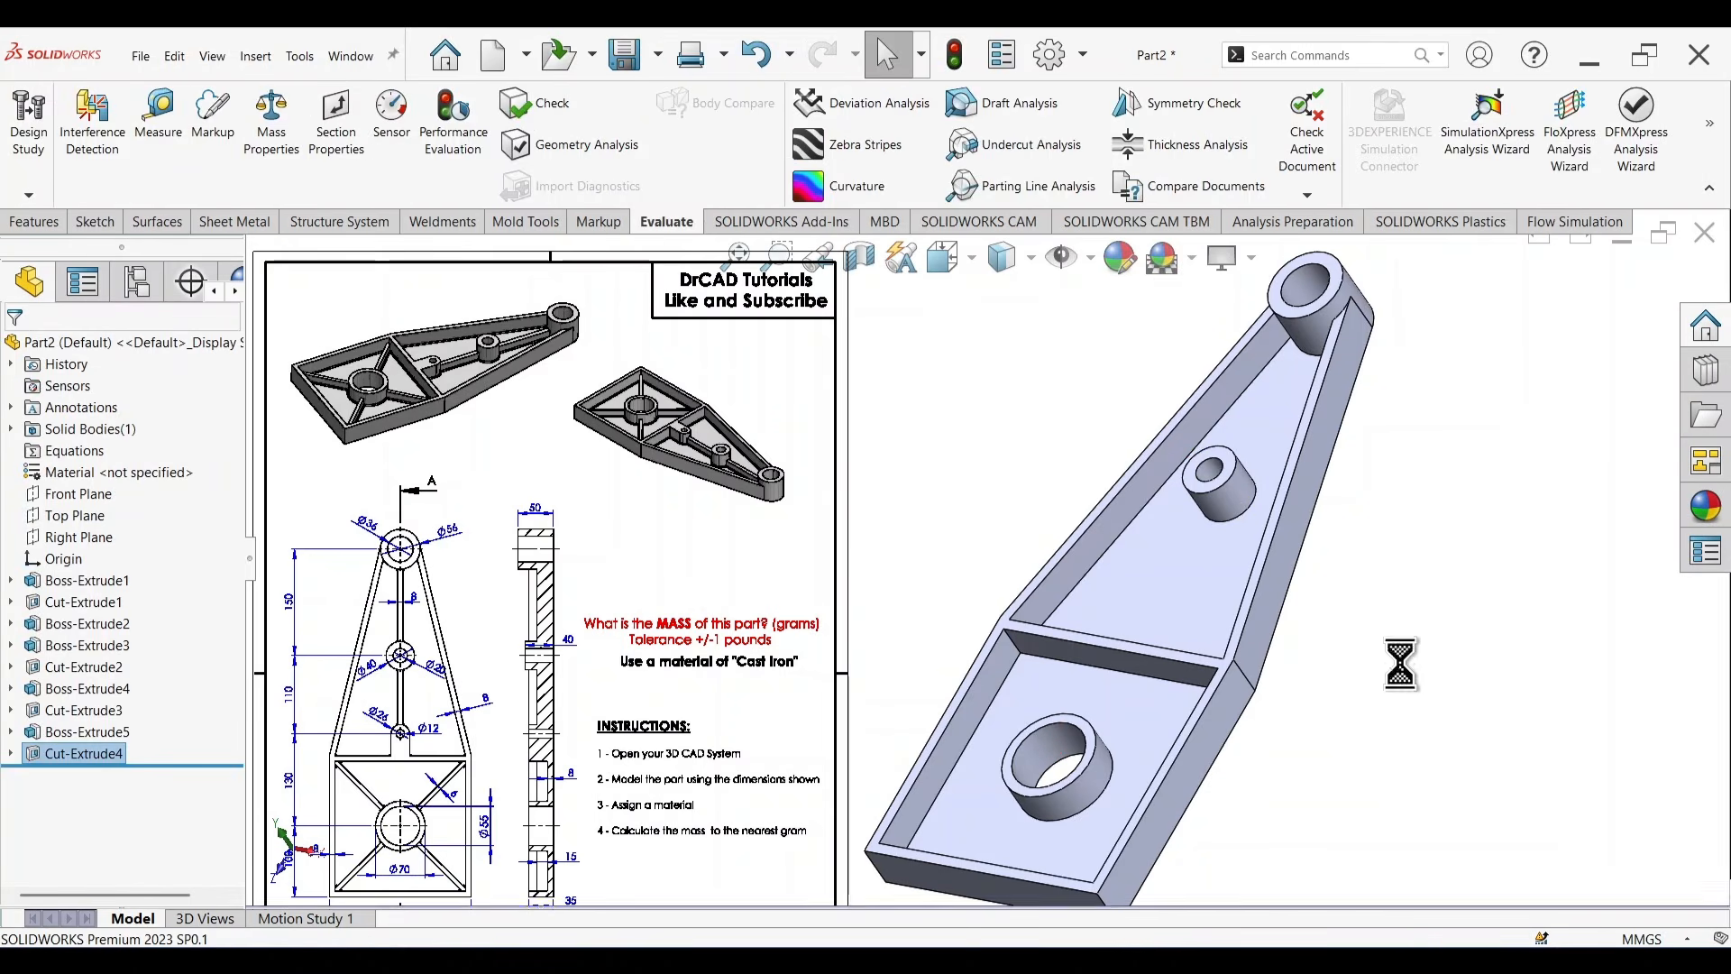
Examine the model against the reference drawing's front, section and isometric views for the small rounded boss beside the cross wall.
{"action": "middle_click_drag", "start_coordinate": [1416, 640], "coordinate": [1388, 492]}
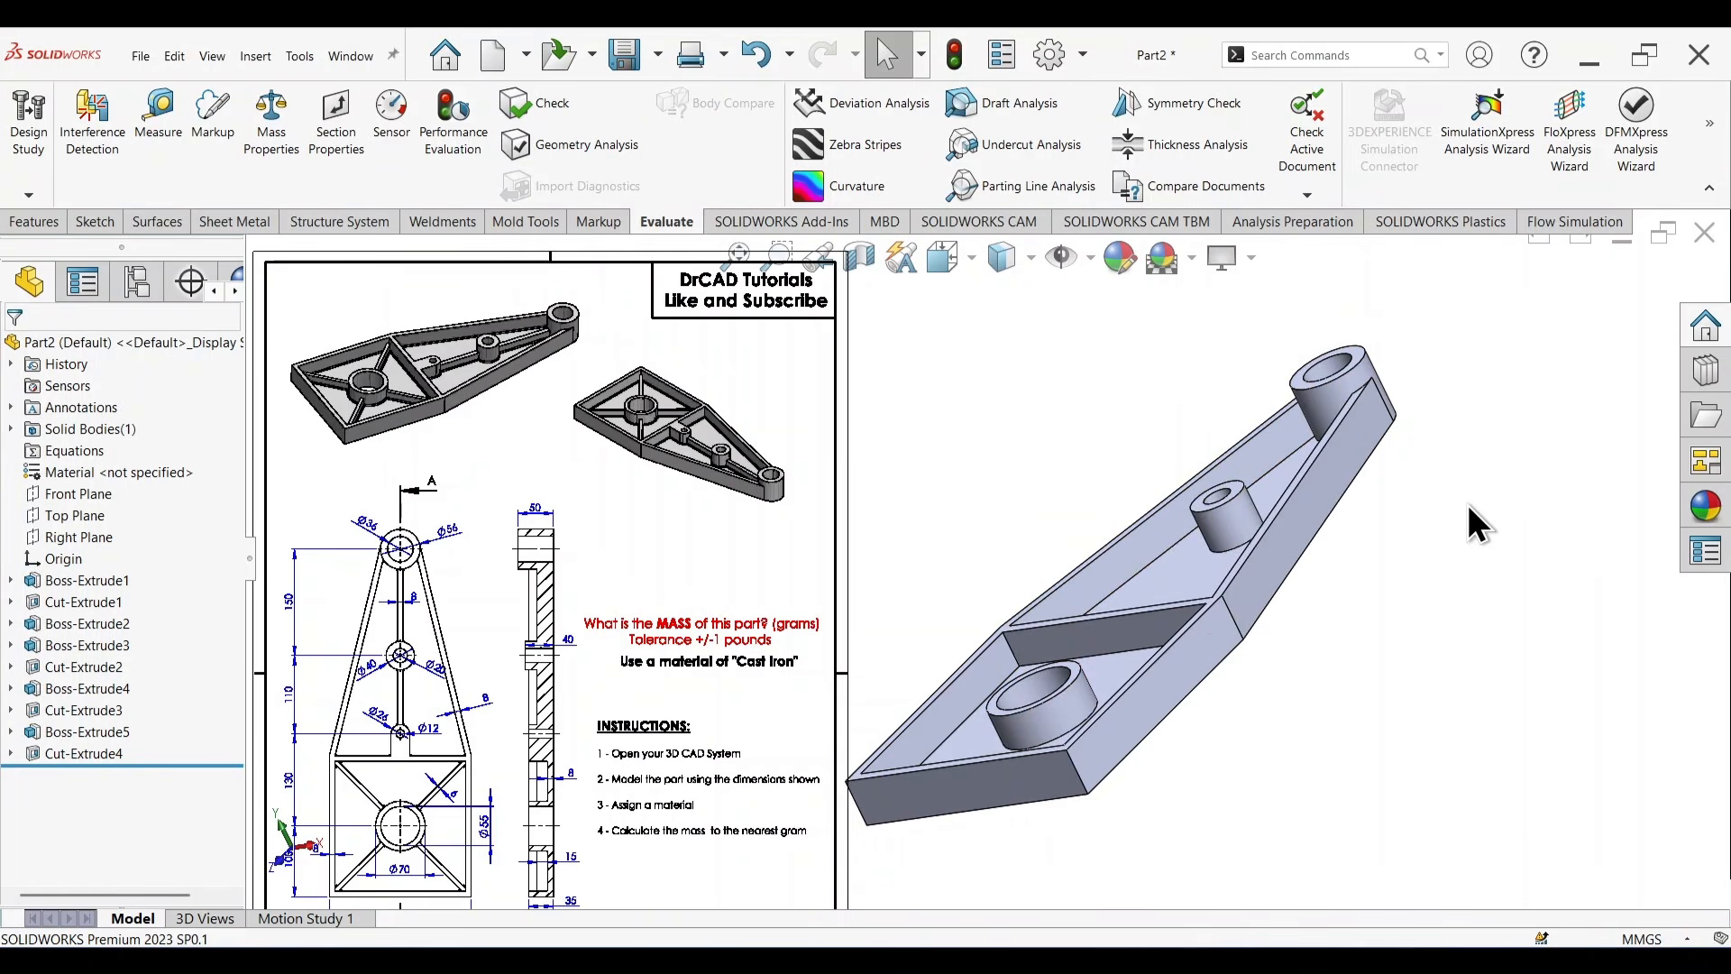
{"action": "middle_click_drag", "start_coordinate": [1469, 522], "coordinate": [1383, 587]}
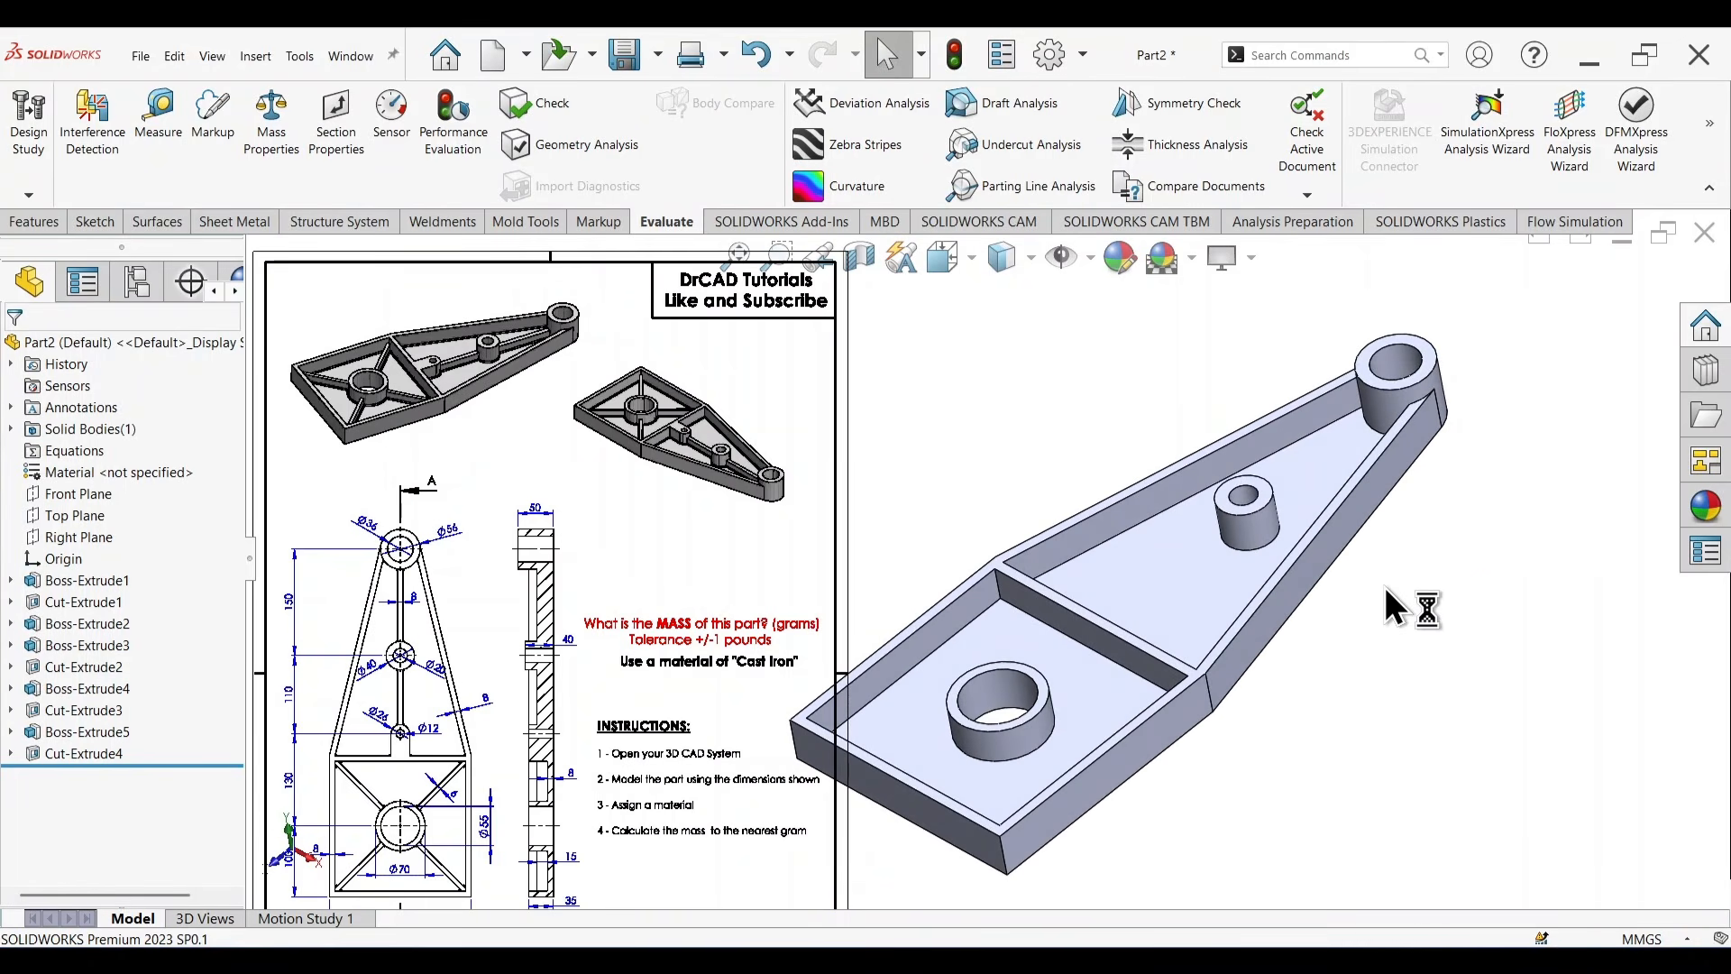
{"action": "scroll", "coordinate": [1021, 586], "scroll_direction": "up", "scroll_amount": 3}
{"action": "scroll", "coordinate": [727, 699], "scroll_direction": "down", "scroll_amount": 5}
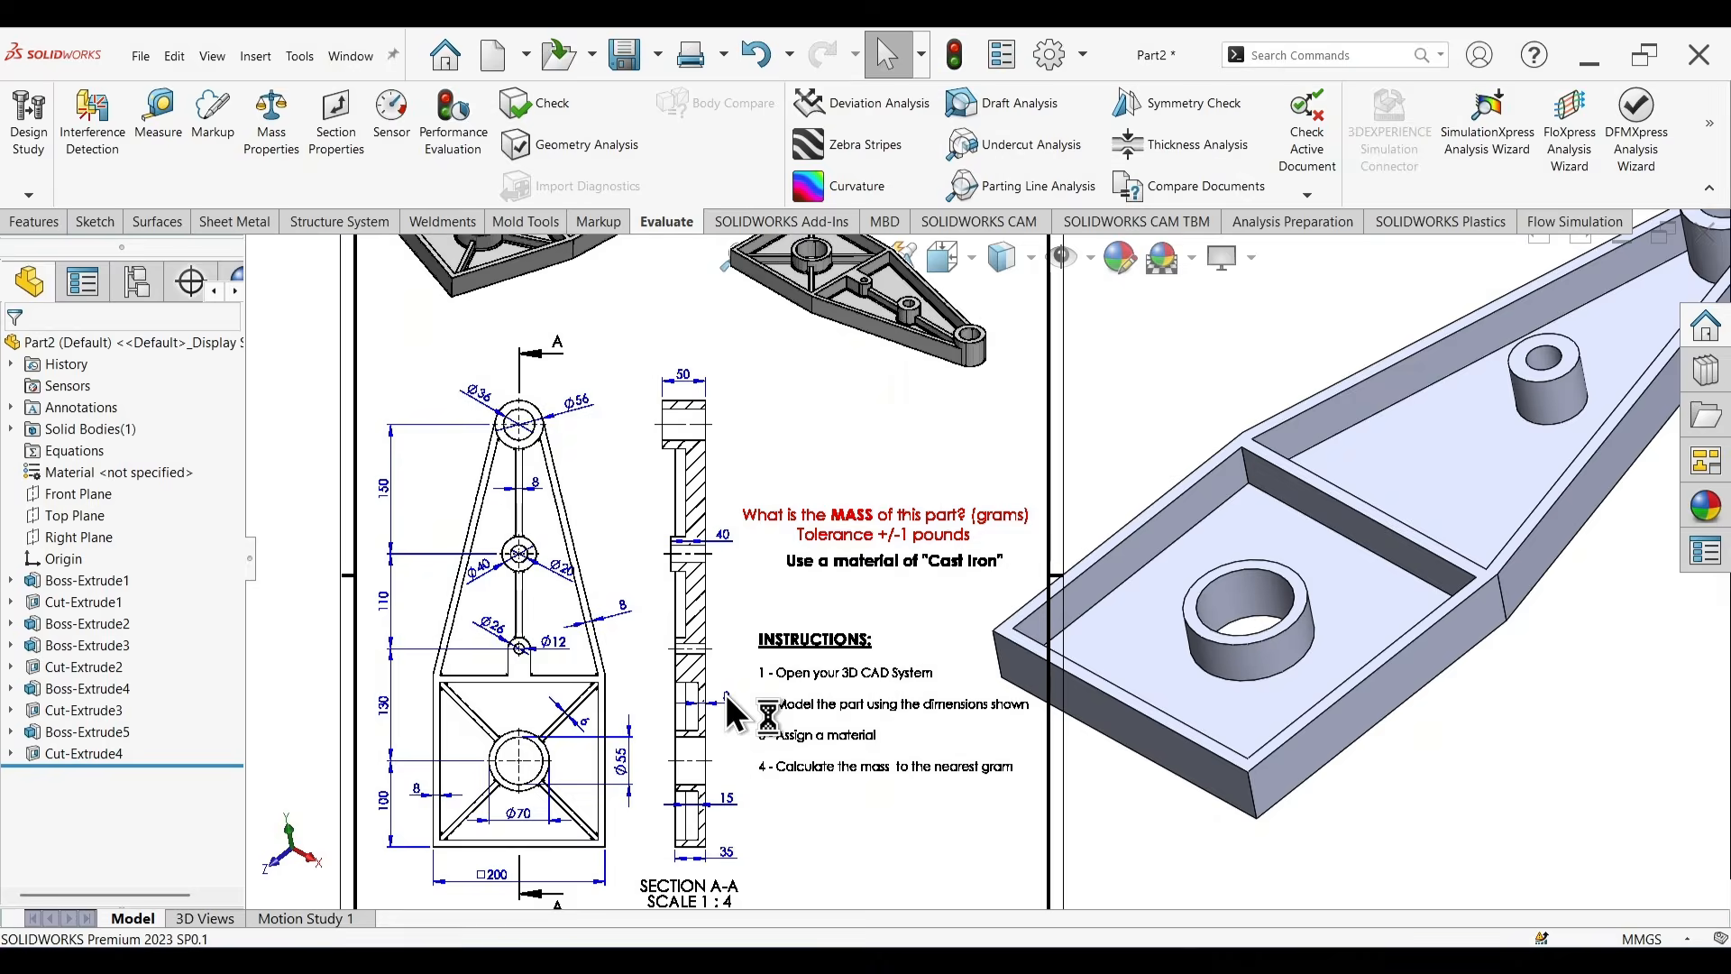
{"action": "scroll", "coordinate": [701, 638], "scroll_direction": "down", "scroll_amount": 5}
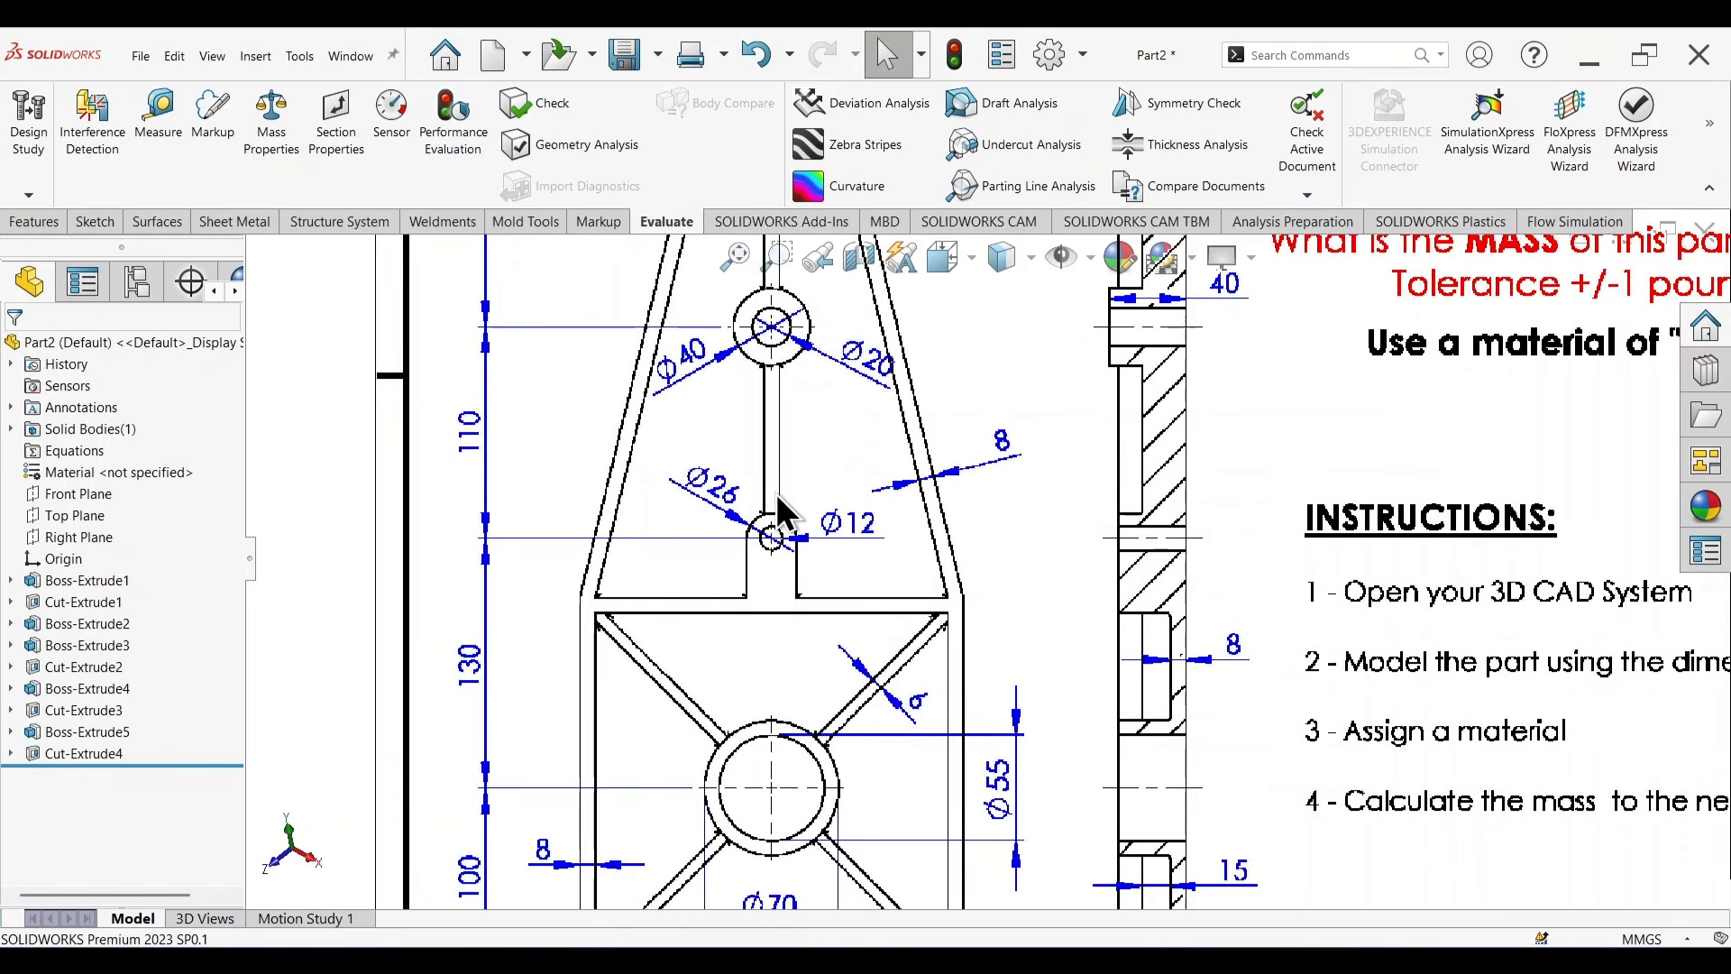
{"action": "scroll", "coordinate": [826, 536], "scroll_direction": "up", "scroll_amount": 10}
{"action": "scroll", "coordinate": [973, 377], "scroll_direction": "down", "scroll_amount": 5}
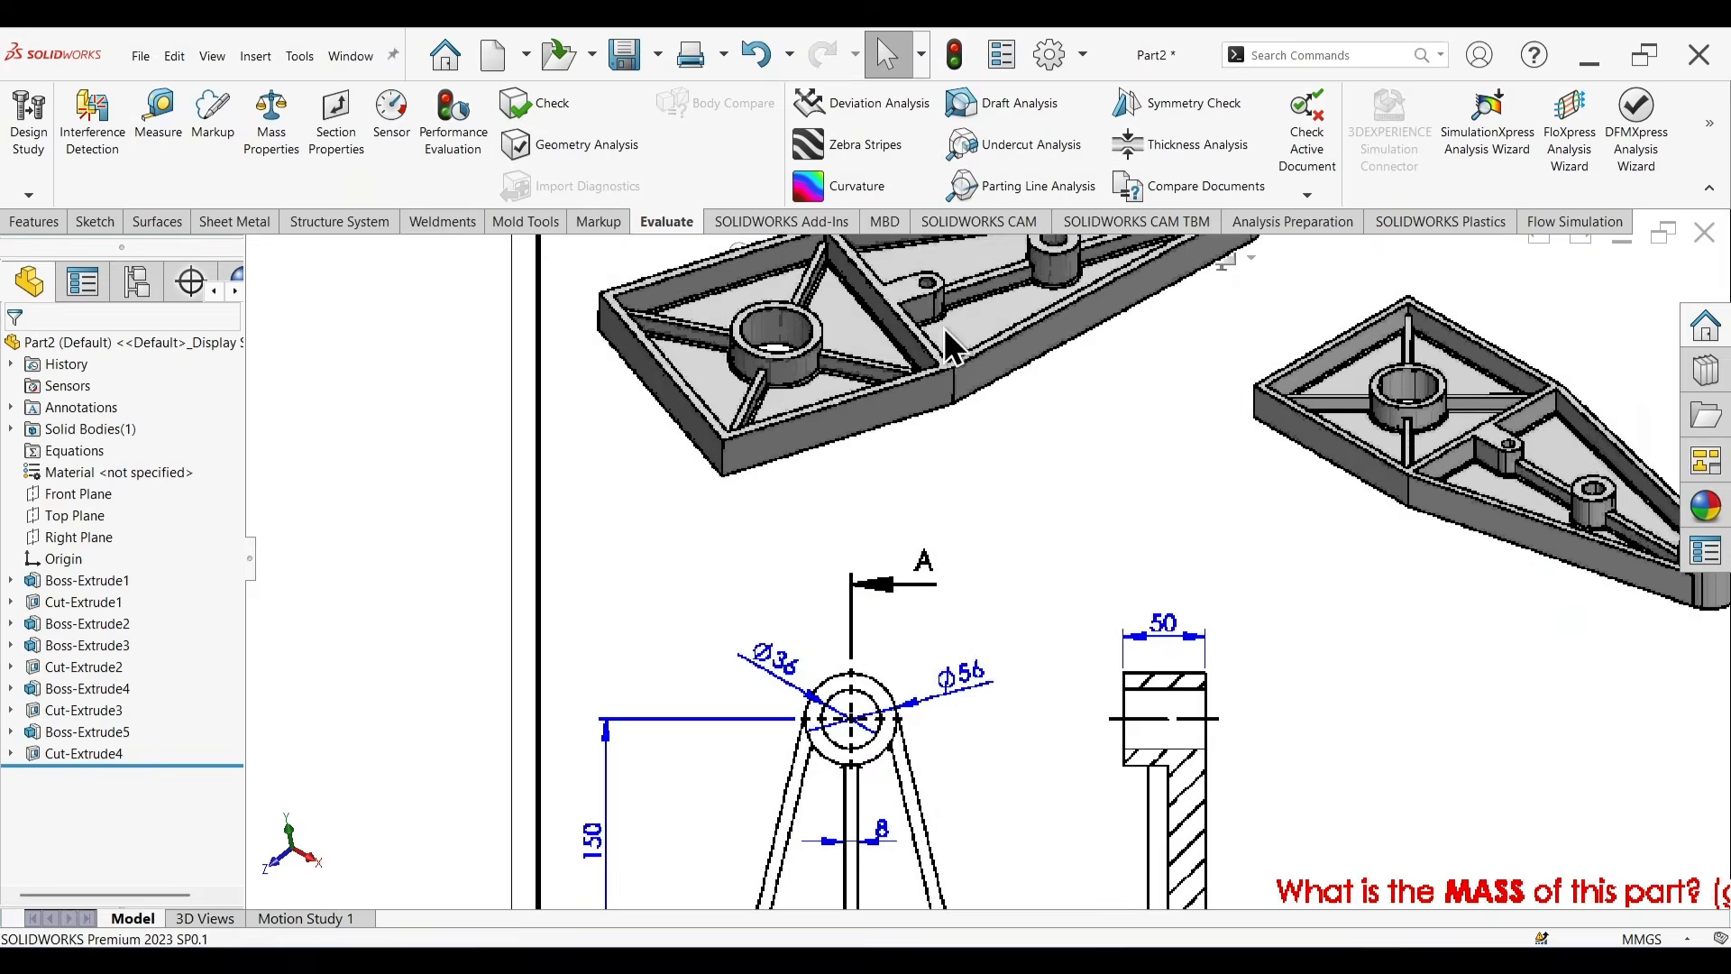
{"action": "scroll", "coordinate": [939, 311], "scroll_direction": "down", "scroll_amount": 3}
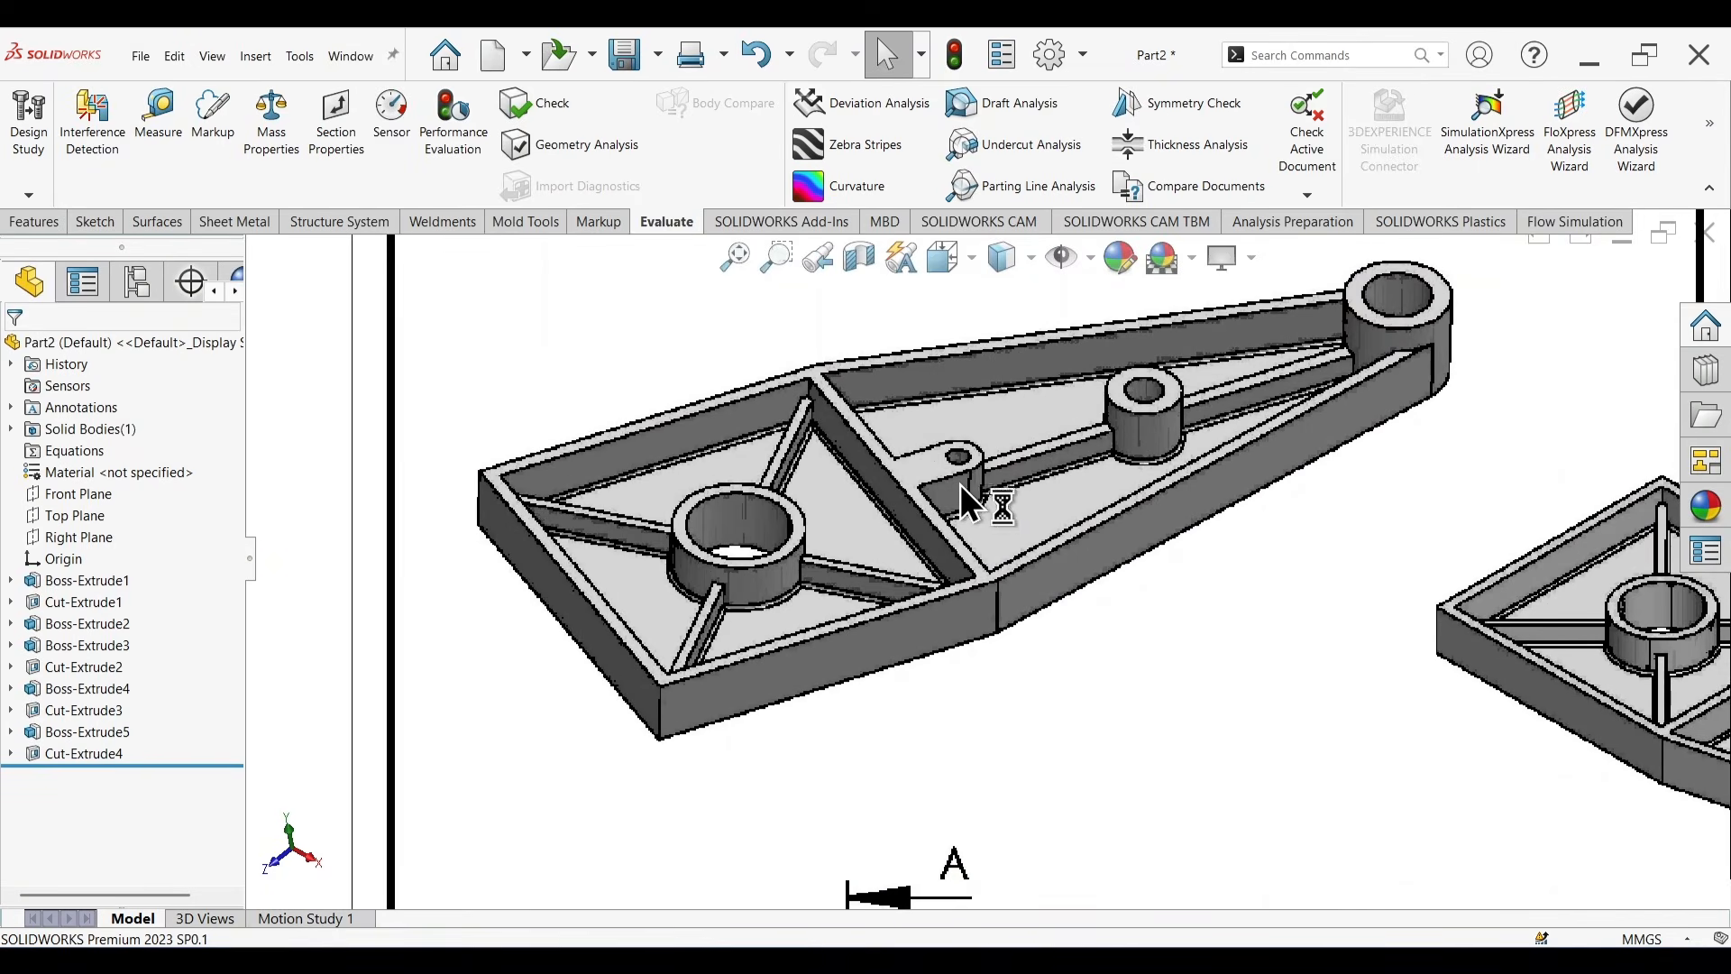
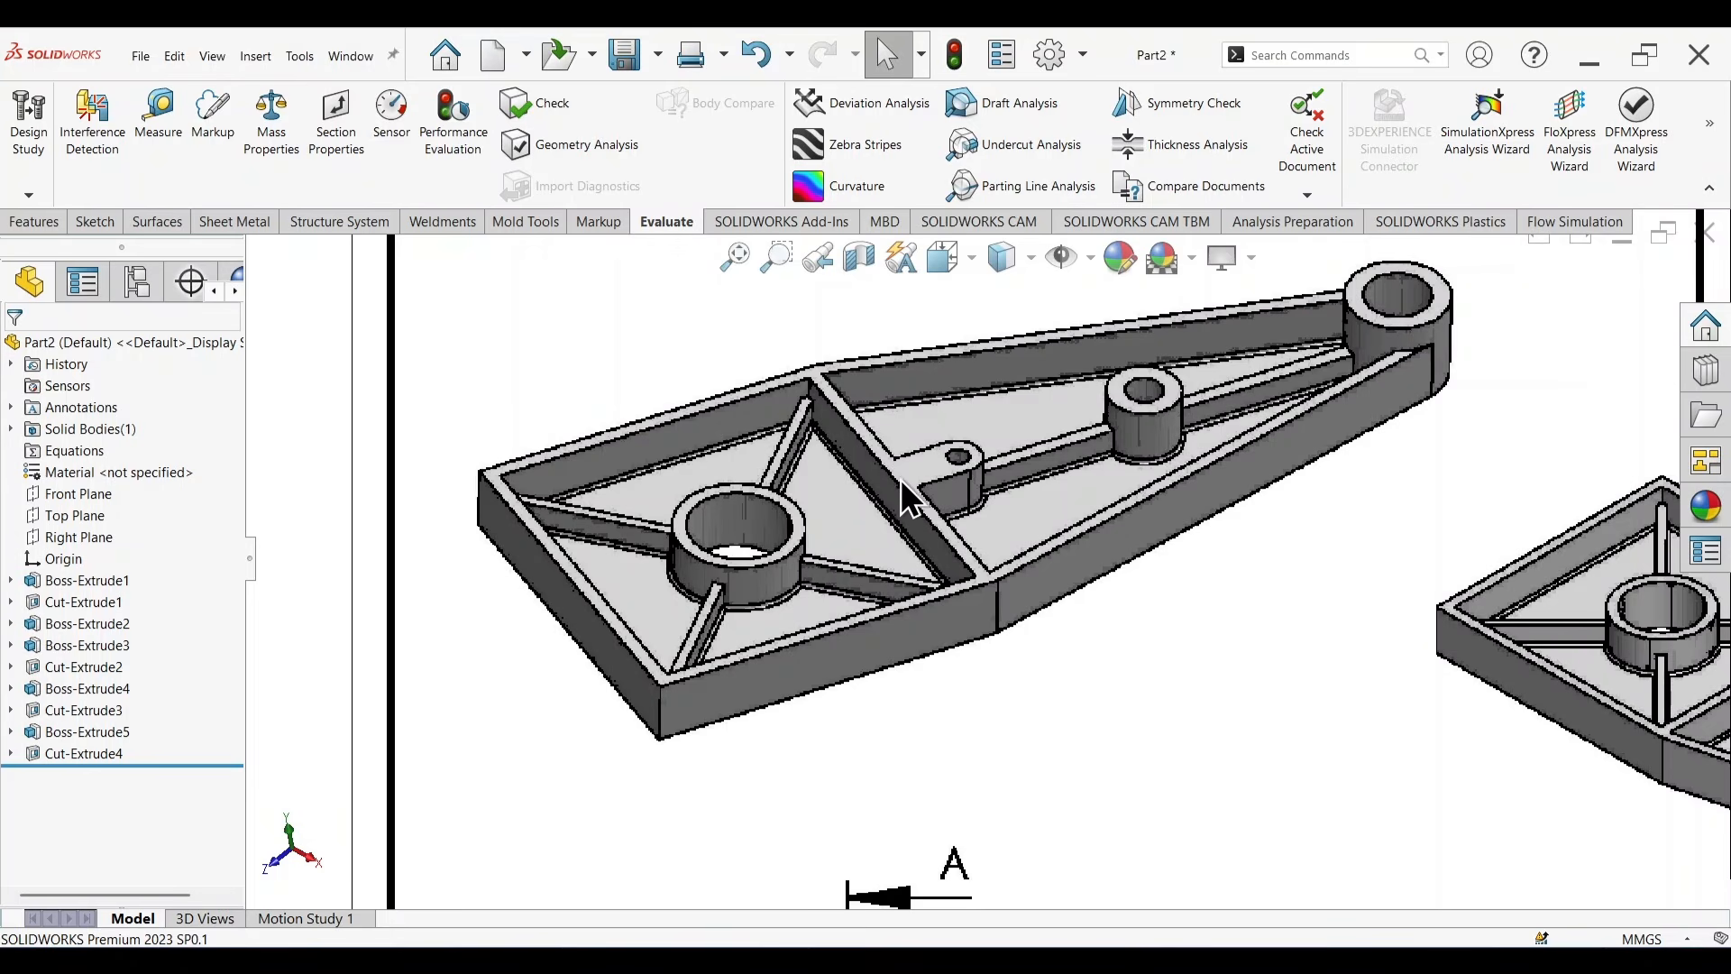
{"action": "scroll", "coordinate": [1093, 554], "scroll_direction": "up", "scroll_amount": 3}
{"action": "scroll", "coordinate": [1421, 658], "scroll_direction": "up", "scroll_amount": 2}
{"action": "scroll", "coordinate": [1269, 625], "scroll_direction": "down", "scroll_amount": 2}
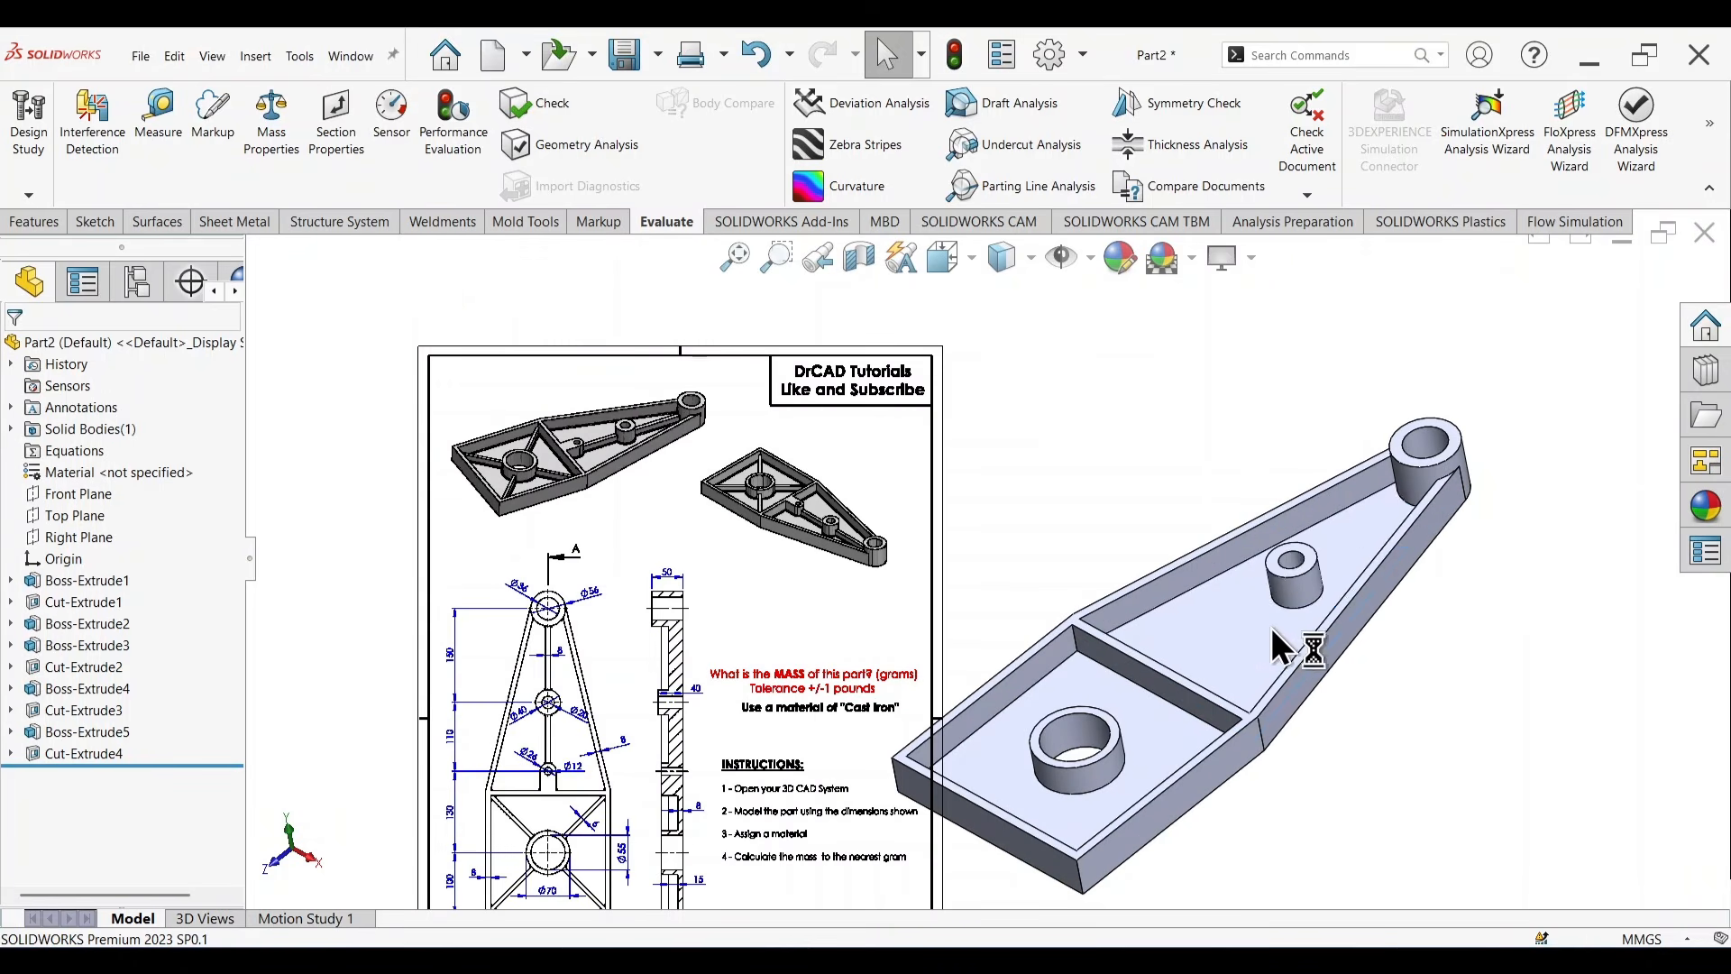
Start a sketch on the floor of the triangular pocket and activate the Line tool.
{"action": "left_click", "coordinate": [1208, 628]}
{"action": "left_click", "coordinate": [1294, 568]}
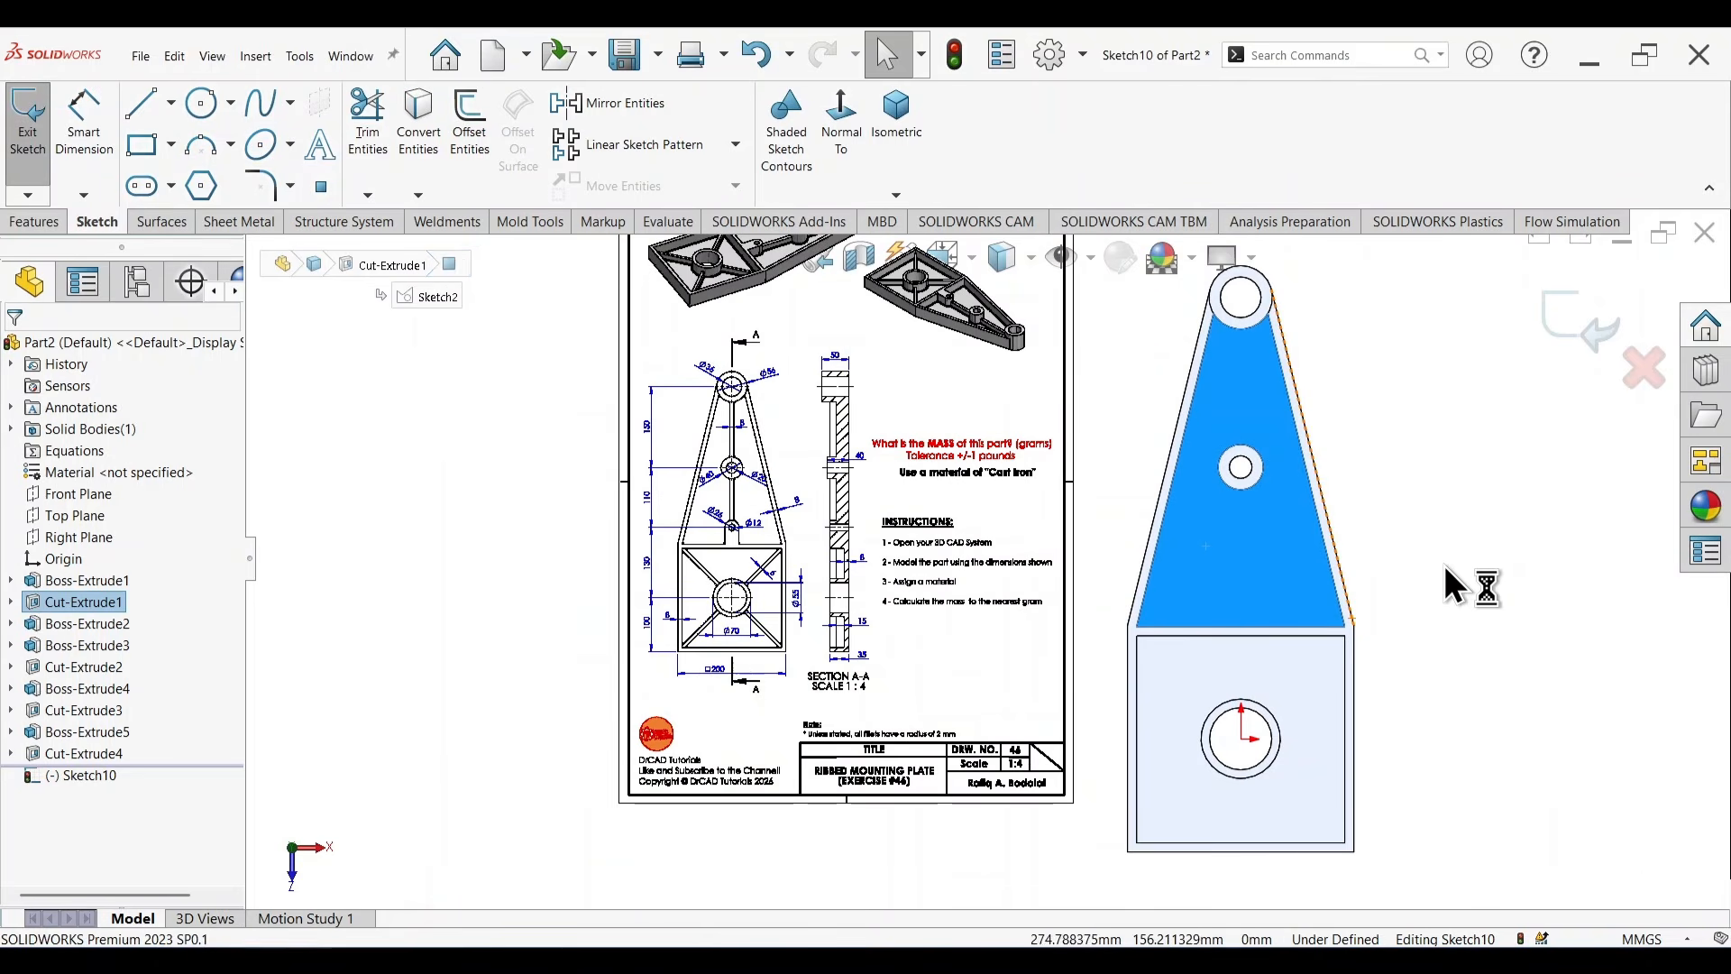
{"action": "key", "text": "l"}
{"action": "scroll", "coordinate": [1432, 595], "scroll_direction": "up", "scroll_amount": 3}
{"action": "left_click", "coordinate": [1200, 713]}
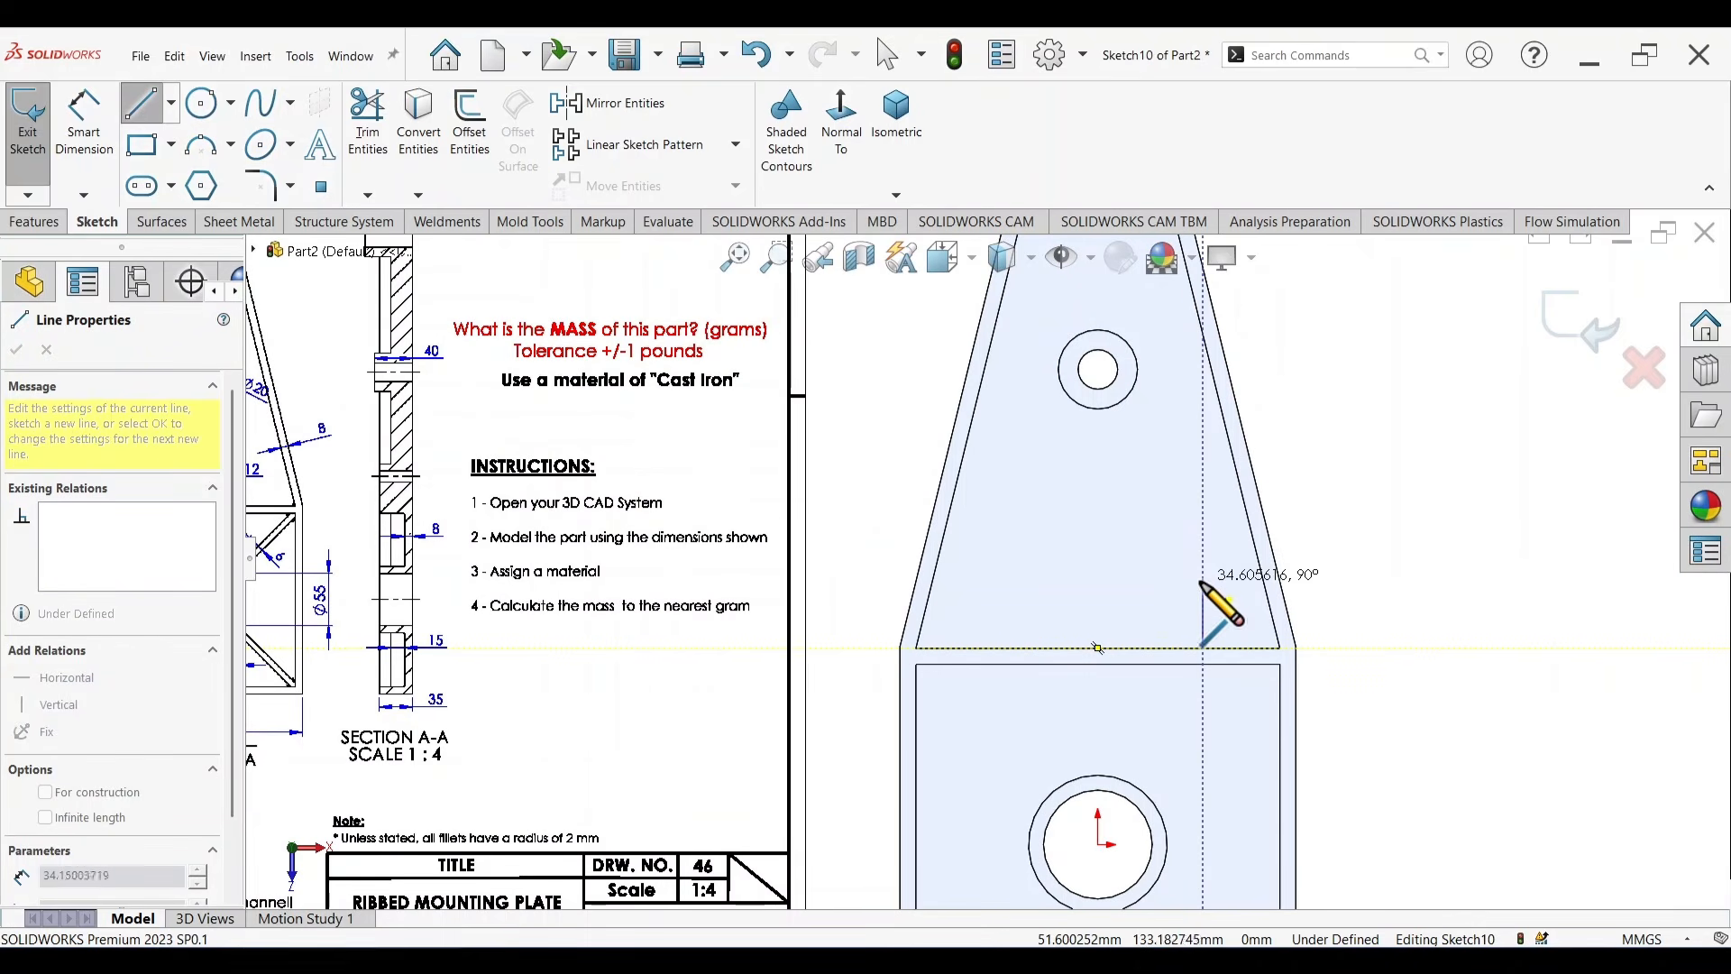
{"action": "left_click", "coordinate": [1204, 647]}
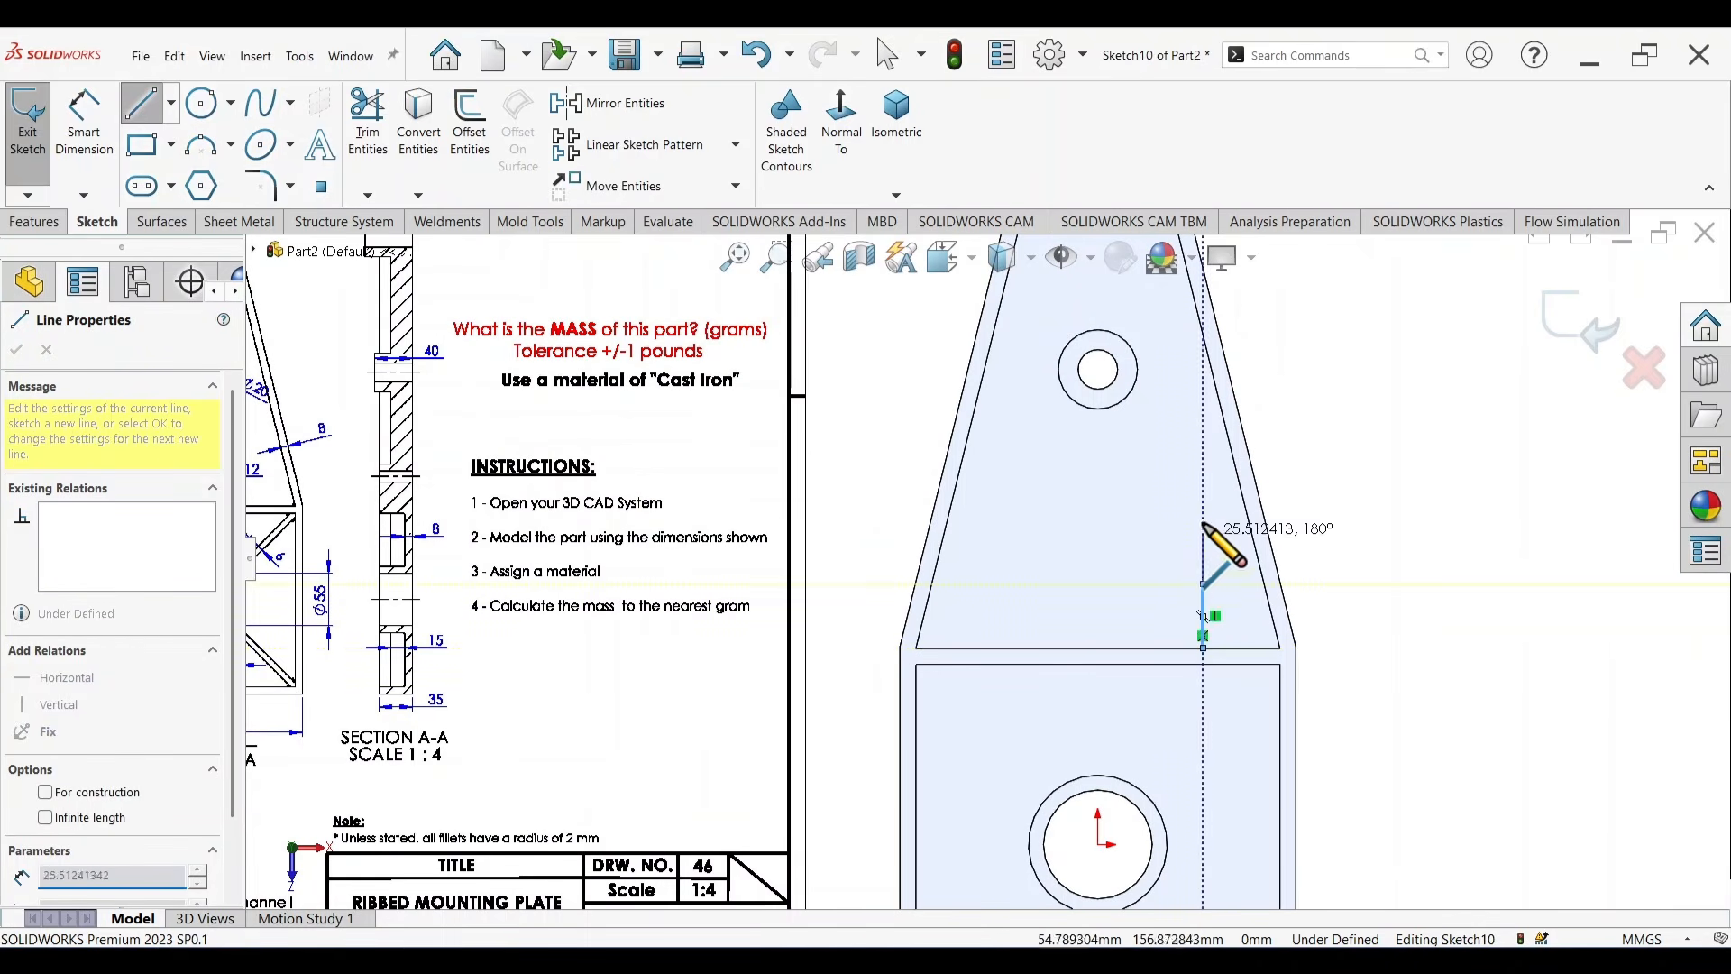
{"action": "scroll", "coordinate": [1201, 582], "scroll_direction": "up", "scroll_amount": 3}
{"action": "left_click", "coordinate": [1199, 580]}
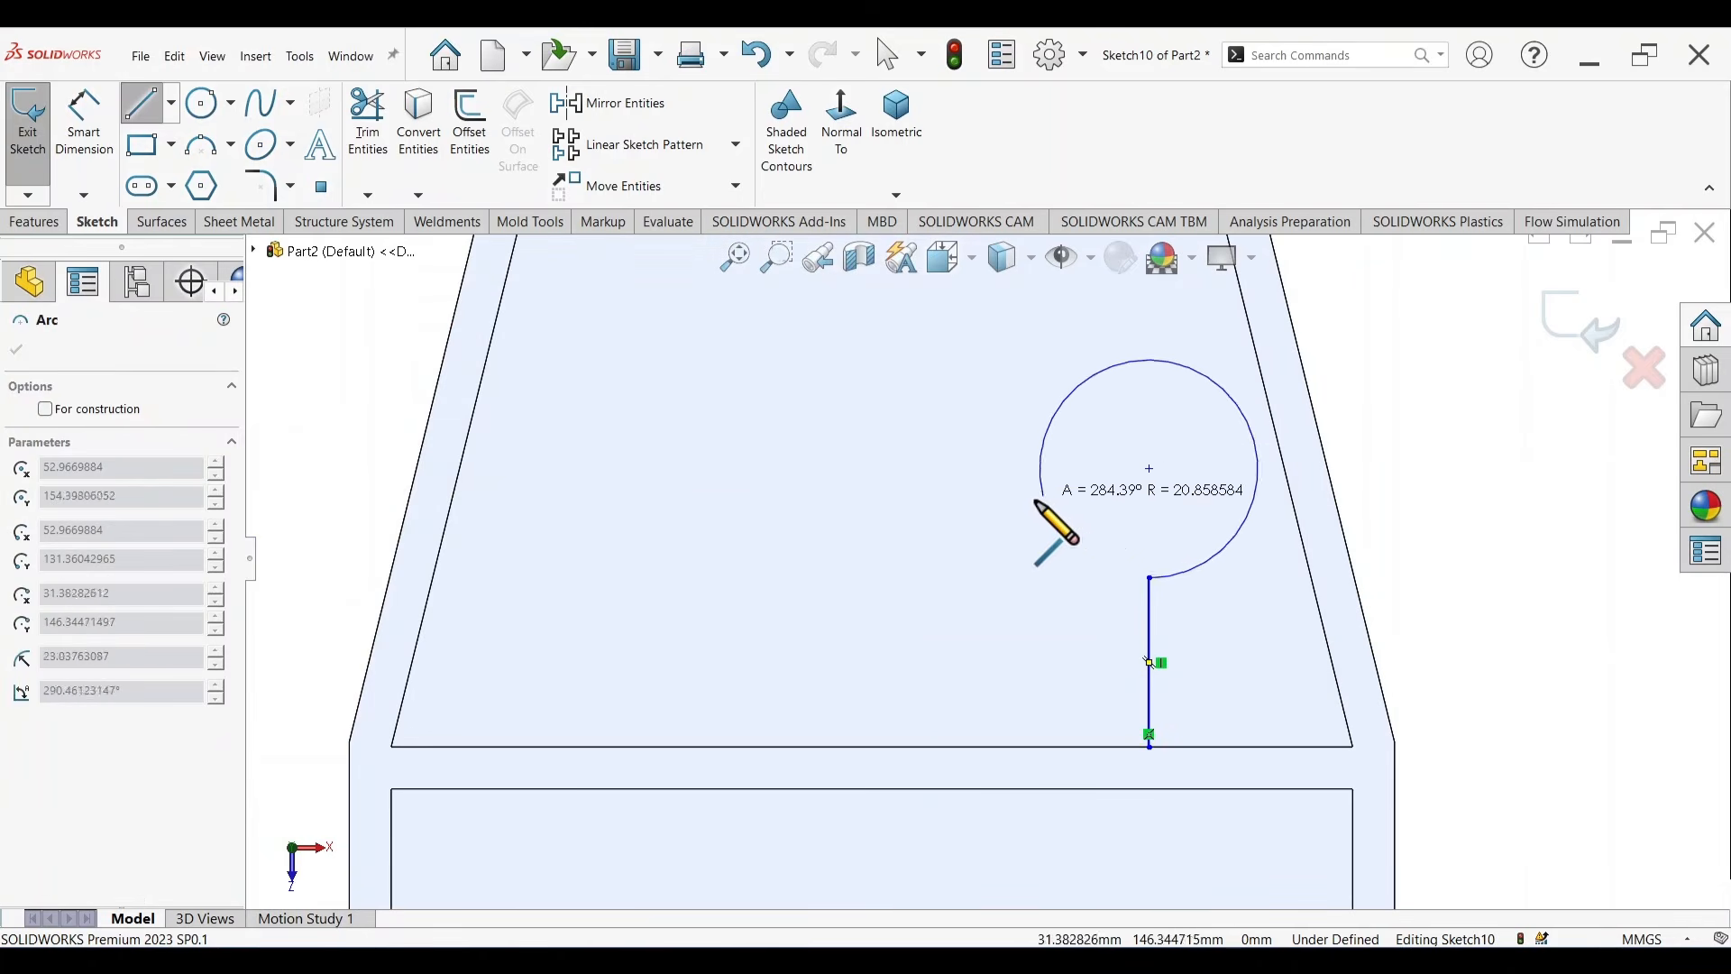
{"action": "key", "text": "Escape"}
{"action": "key", "text": "ctrl+z"}
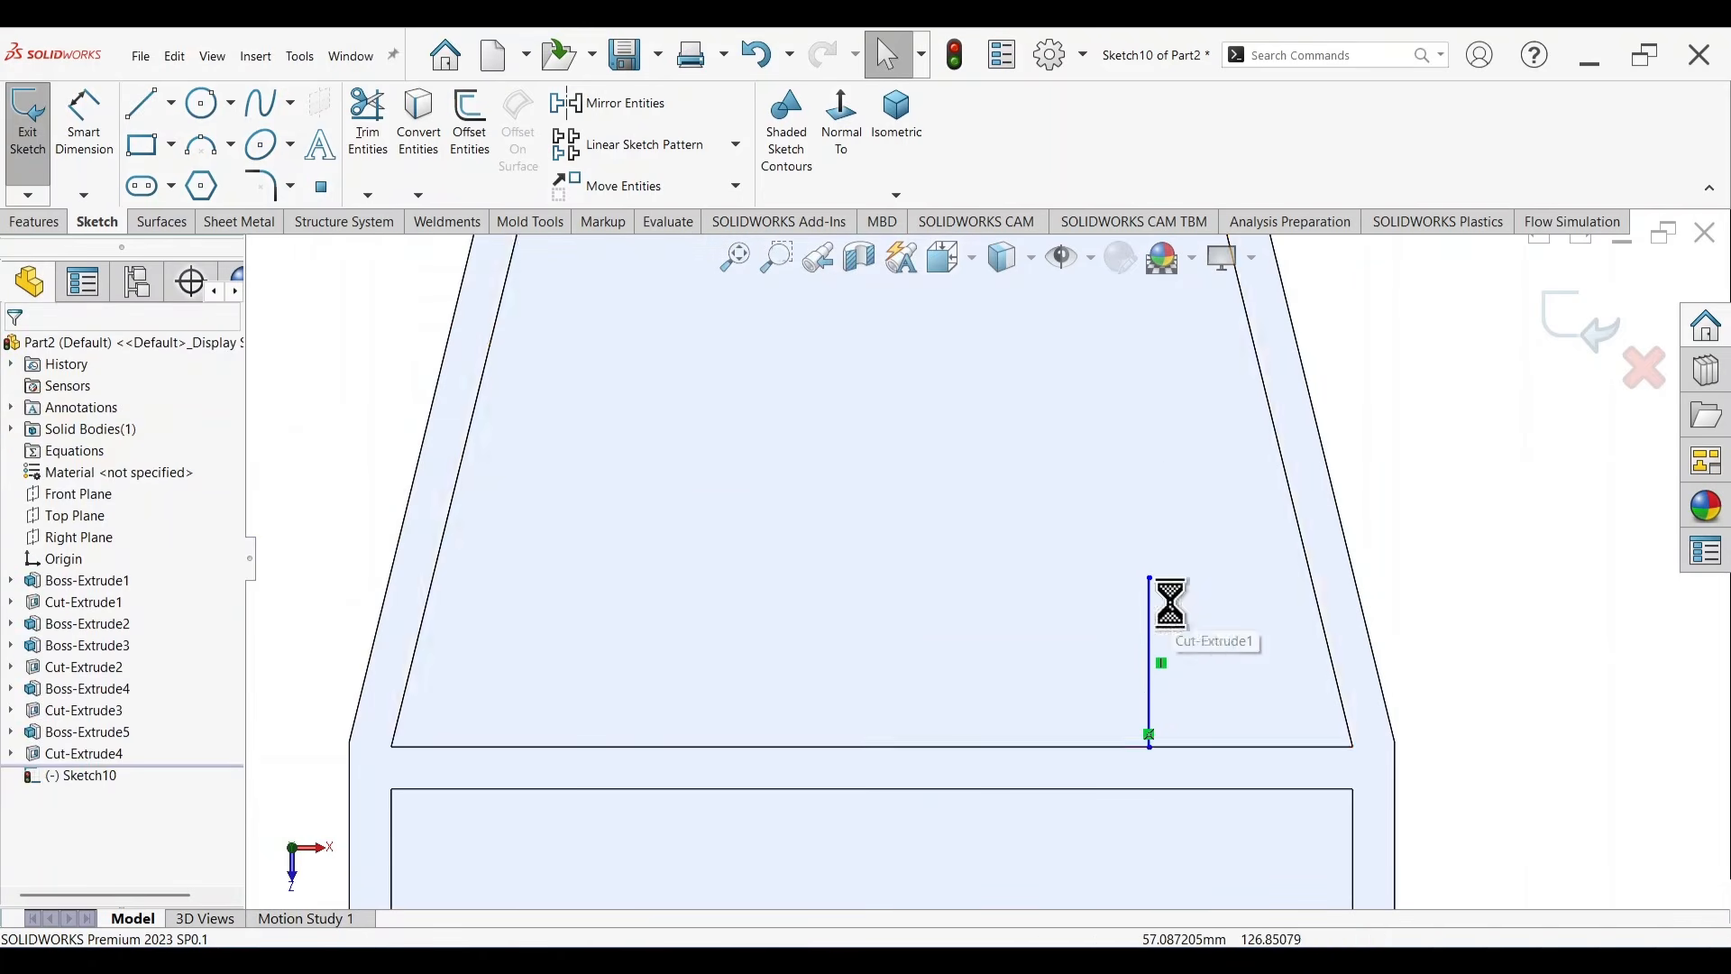
Draw a vertical line about 38 mm long into the triangular pocket, starting on the cross wall's edge.
{"action": "key", "text": "l"}
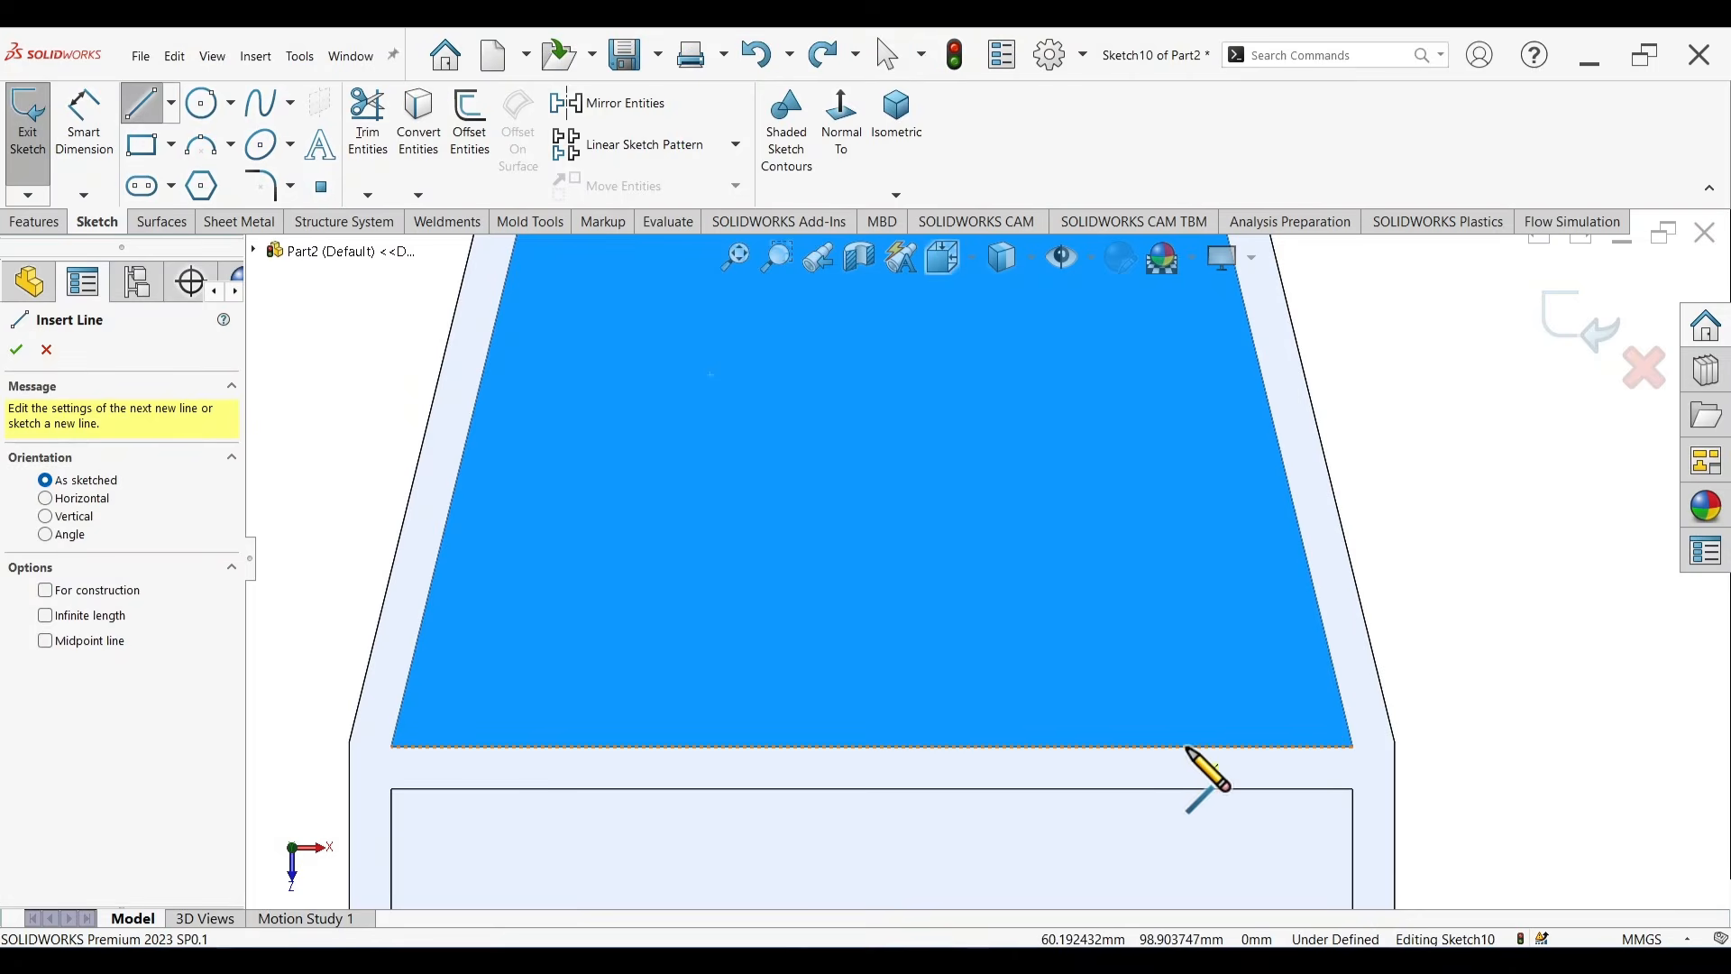
{"action": "left_click", "coordinate": [1188, 746]}
{"action": "left_click", "coordinate": [1183, 541]}
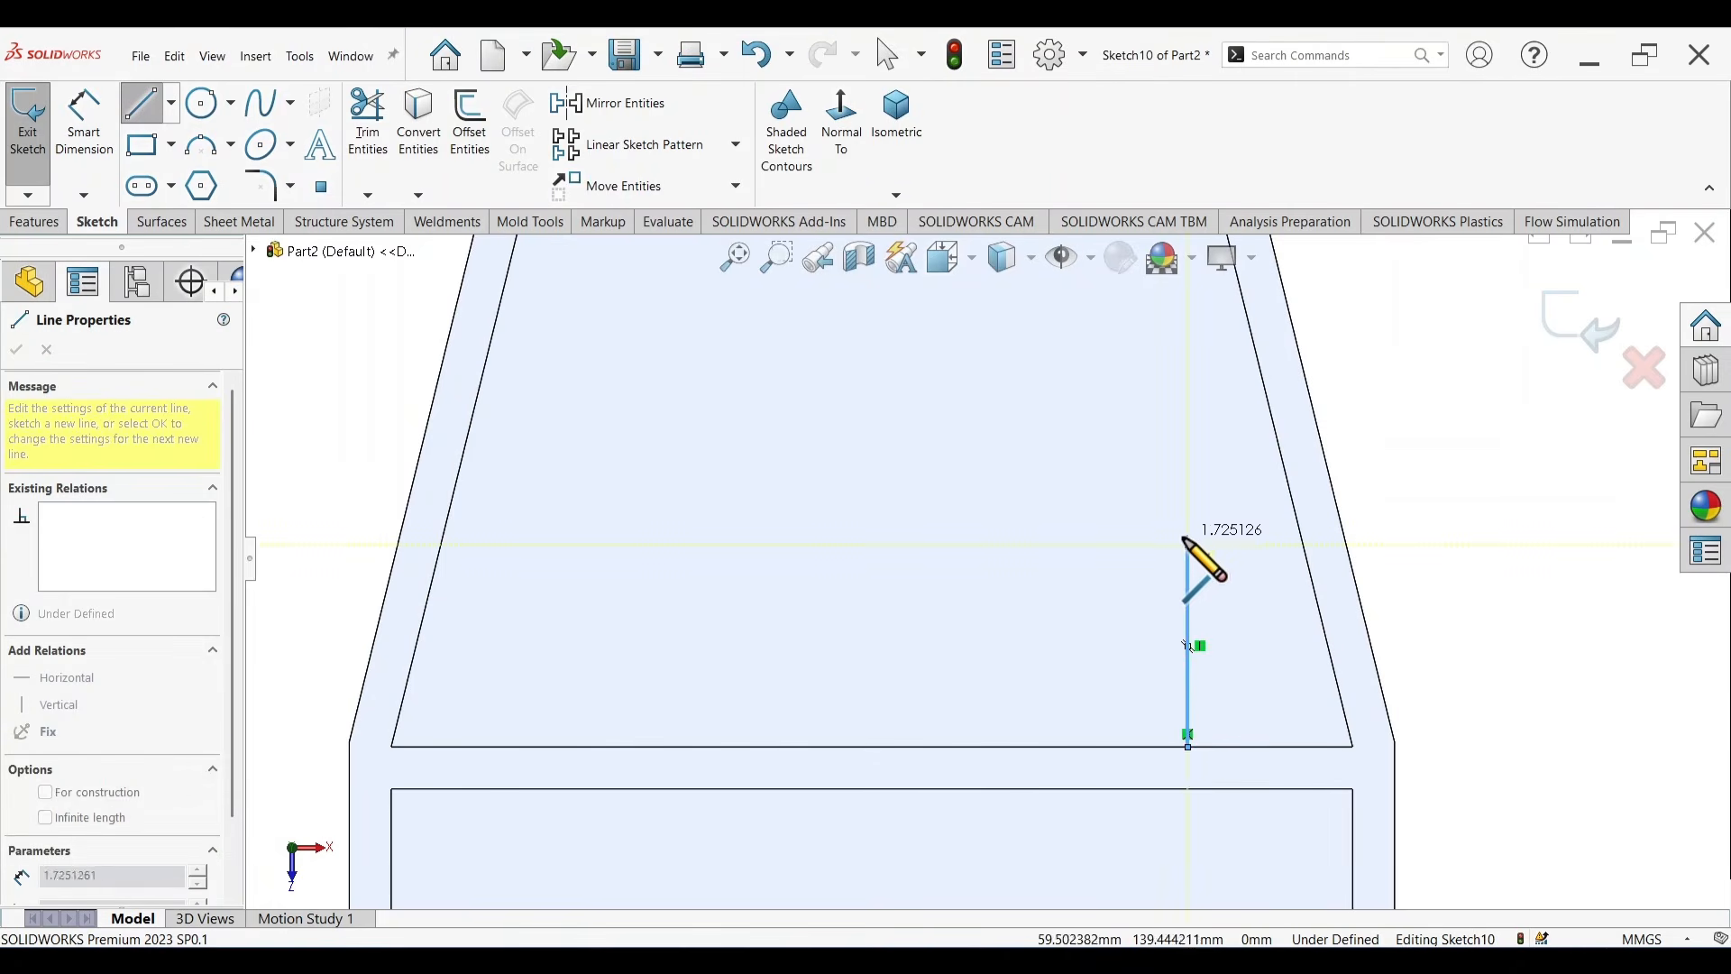
{"action": "key", "text": "a"}
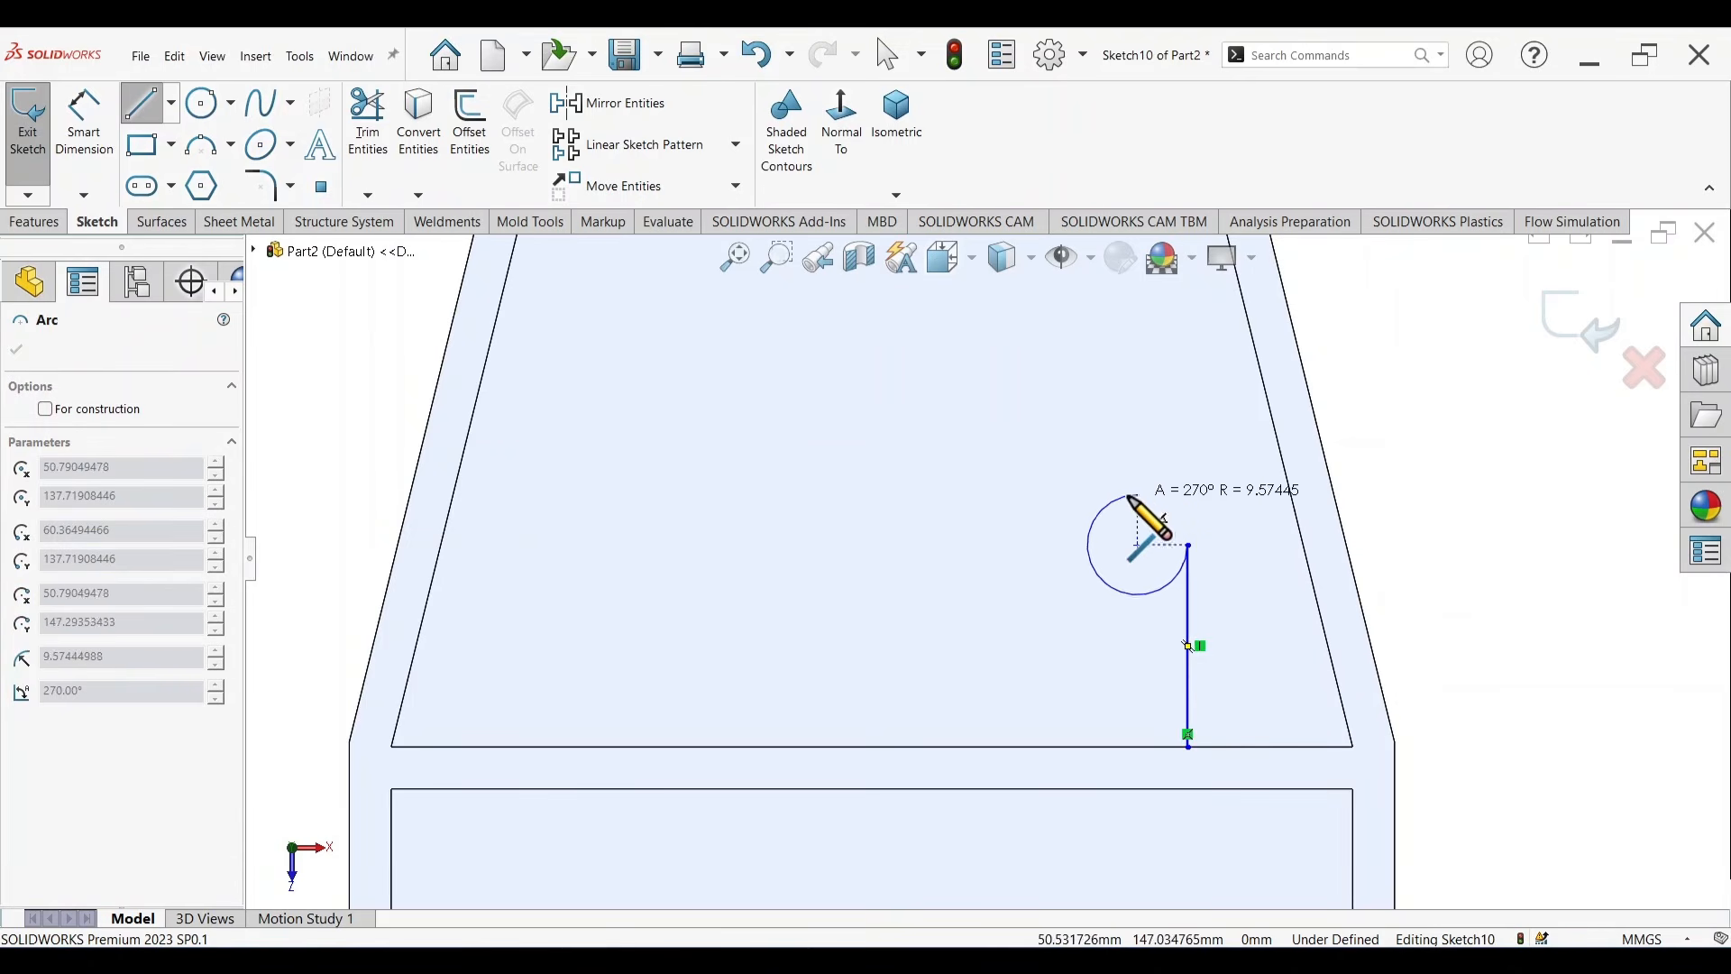
{"action": "key", "text": "Escape"}
{"action": "key", "text": "Escape"}
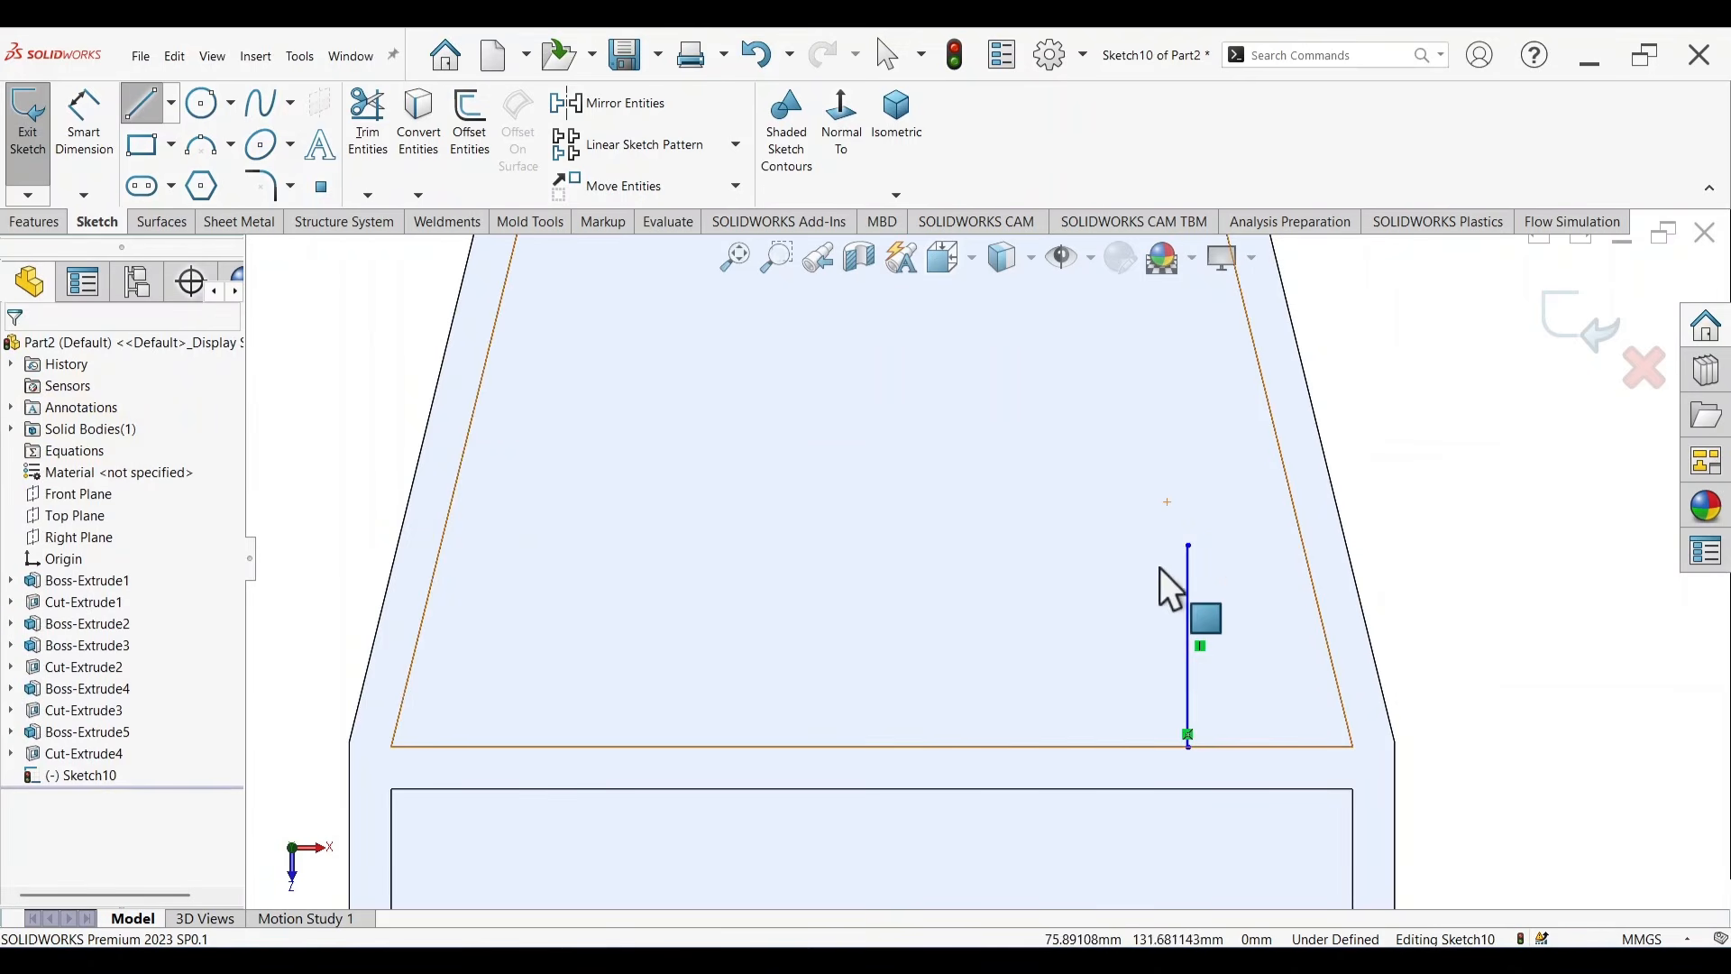
Draw a three-point arc of about 12.4 mm radius from the vertical line's free end, tangent to the line.
{"action": "left_click", "coordinate": [221, 151]}
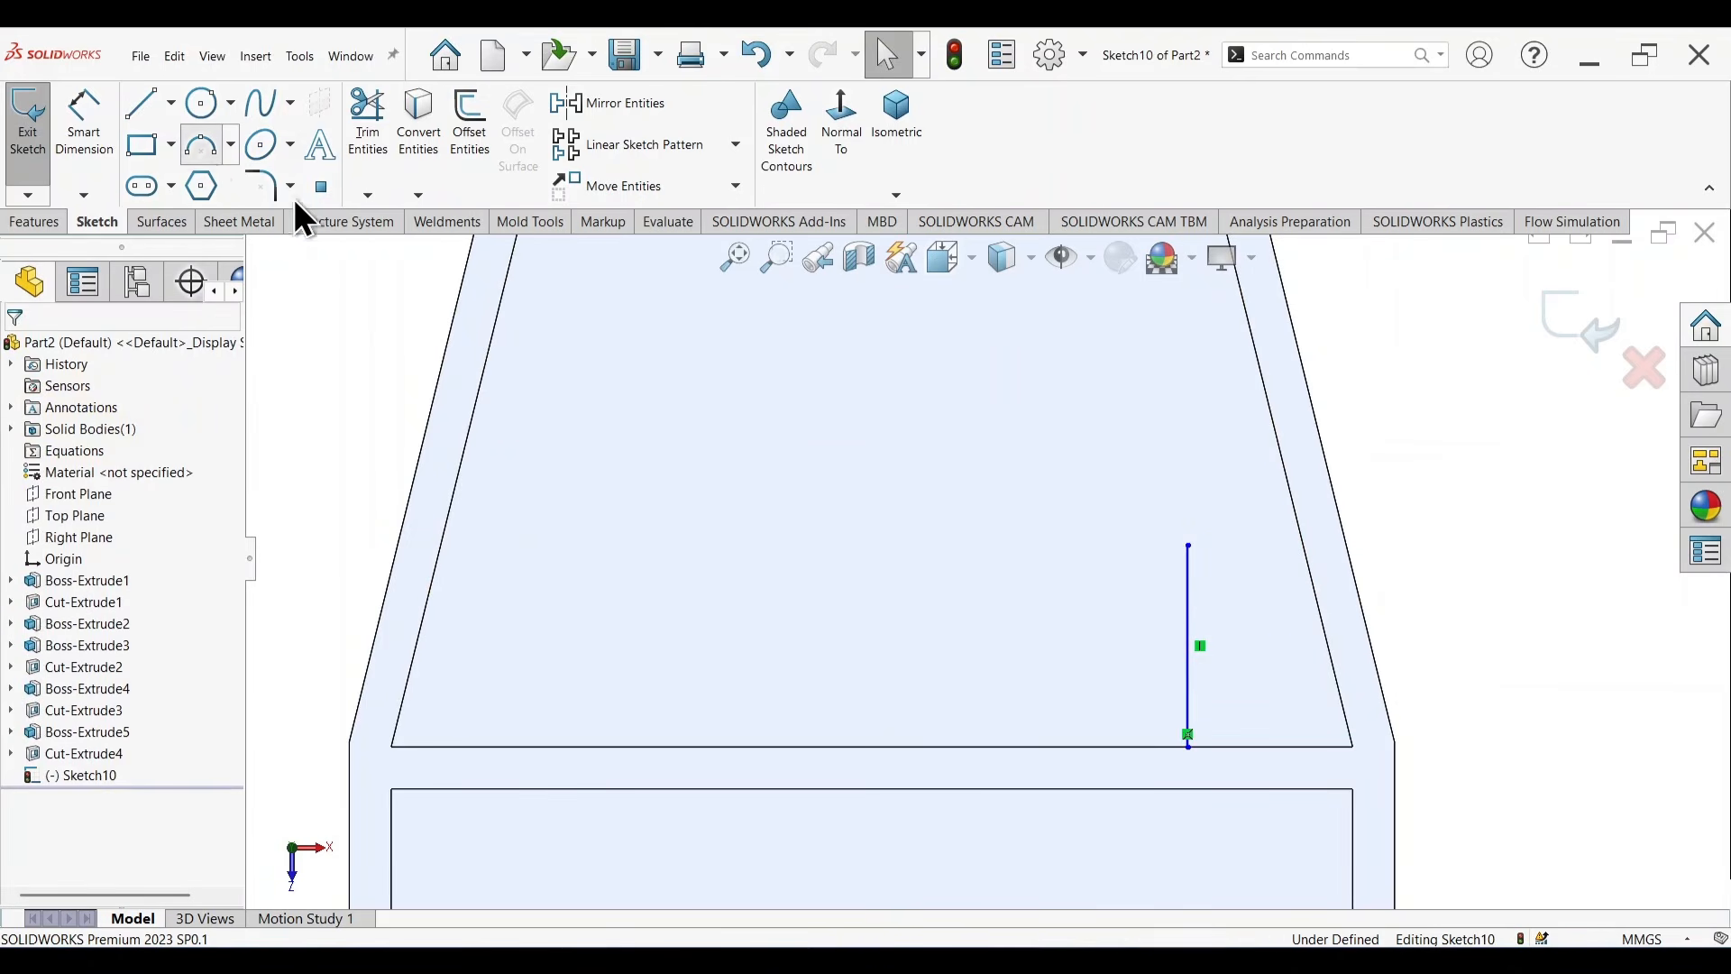
{"action": "left_click", "coordinate": [1187, 545]}
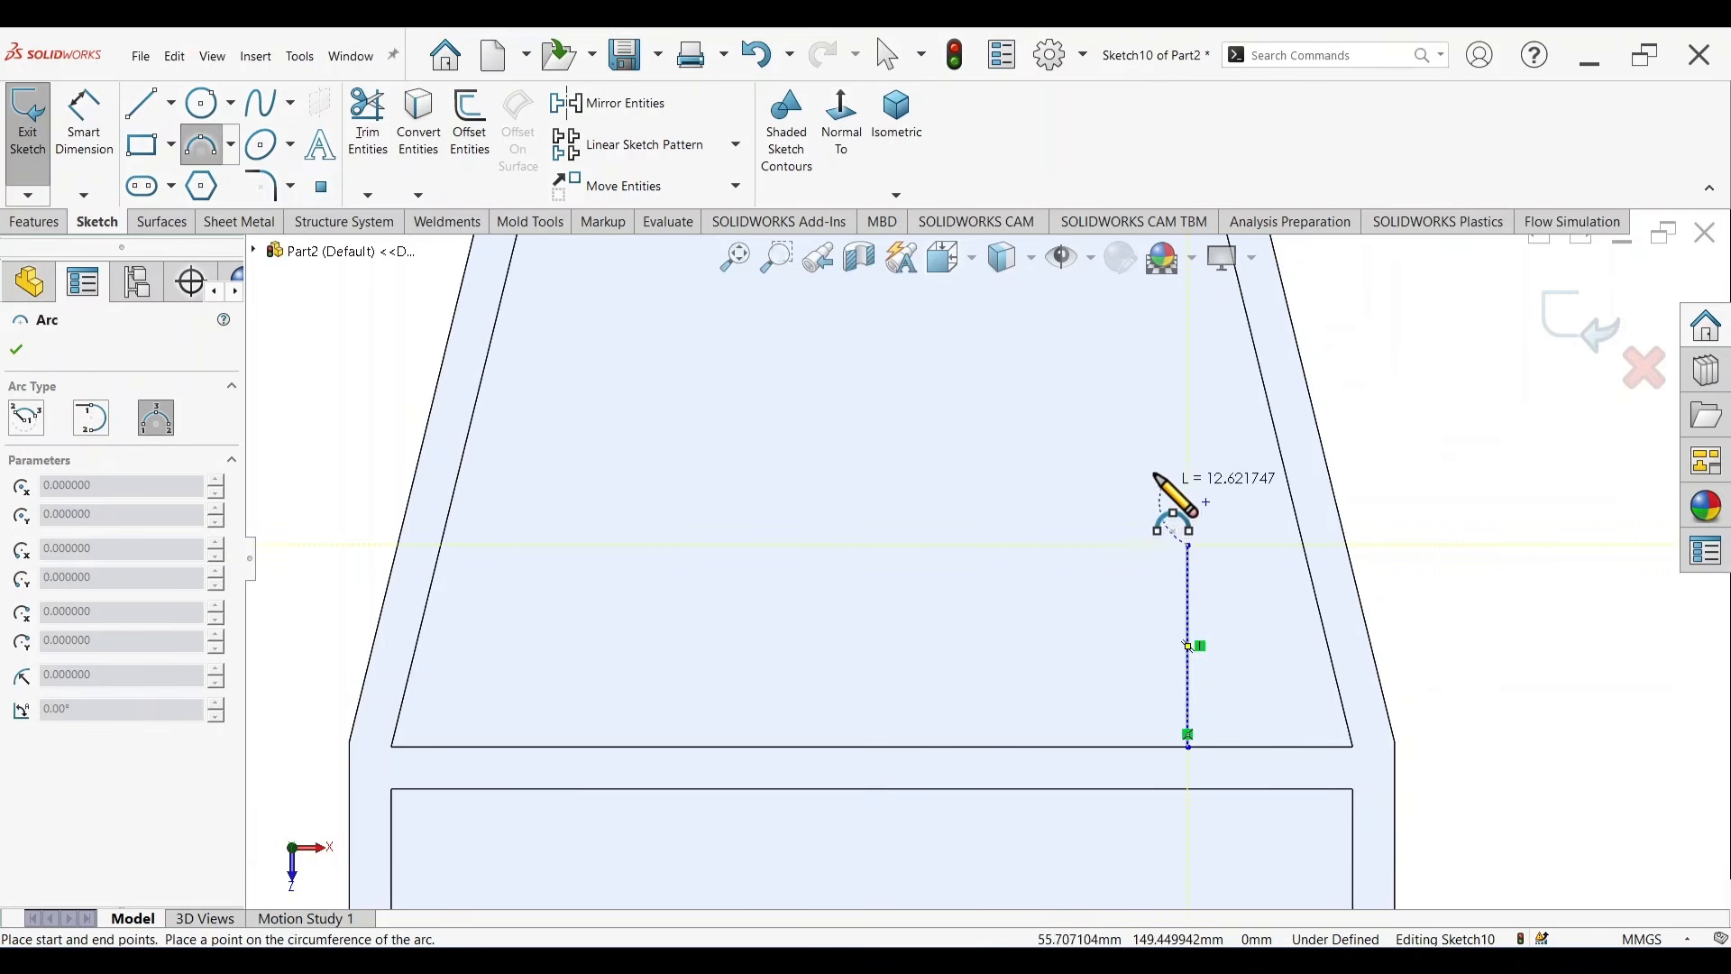
{"action": "left_click", "coordinate": [1059, 544]}
{"action": "left_click", "coordinate": [1102, 483]}
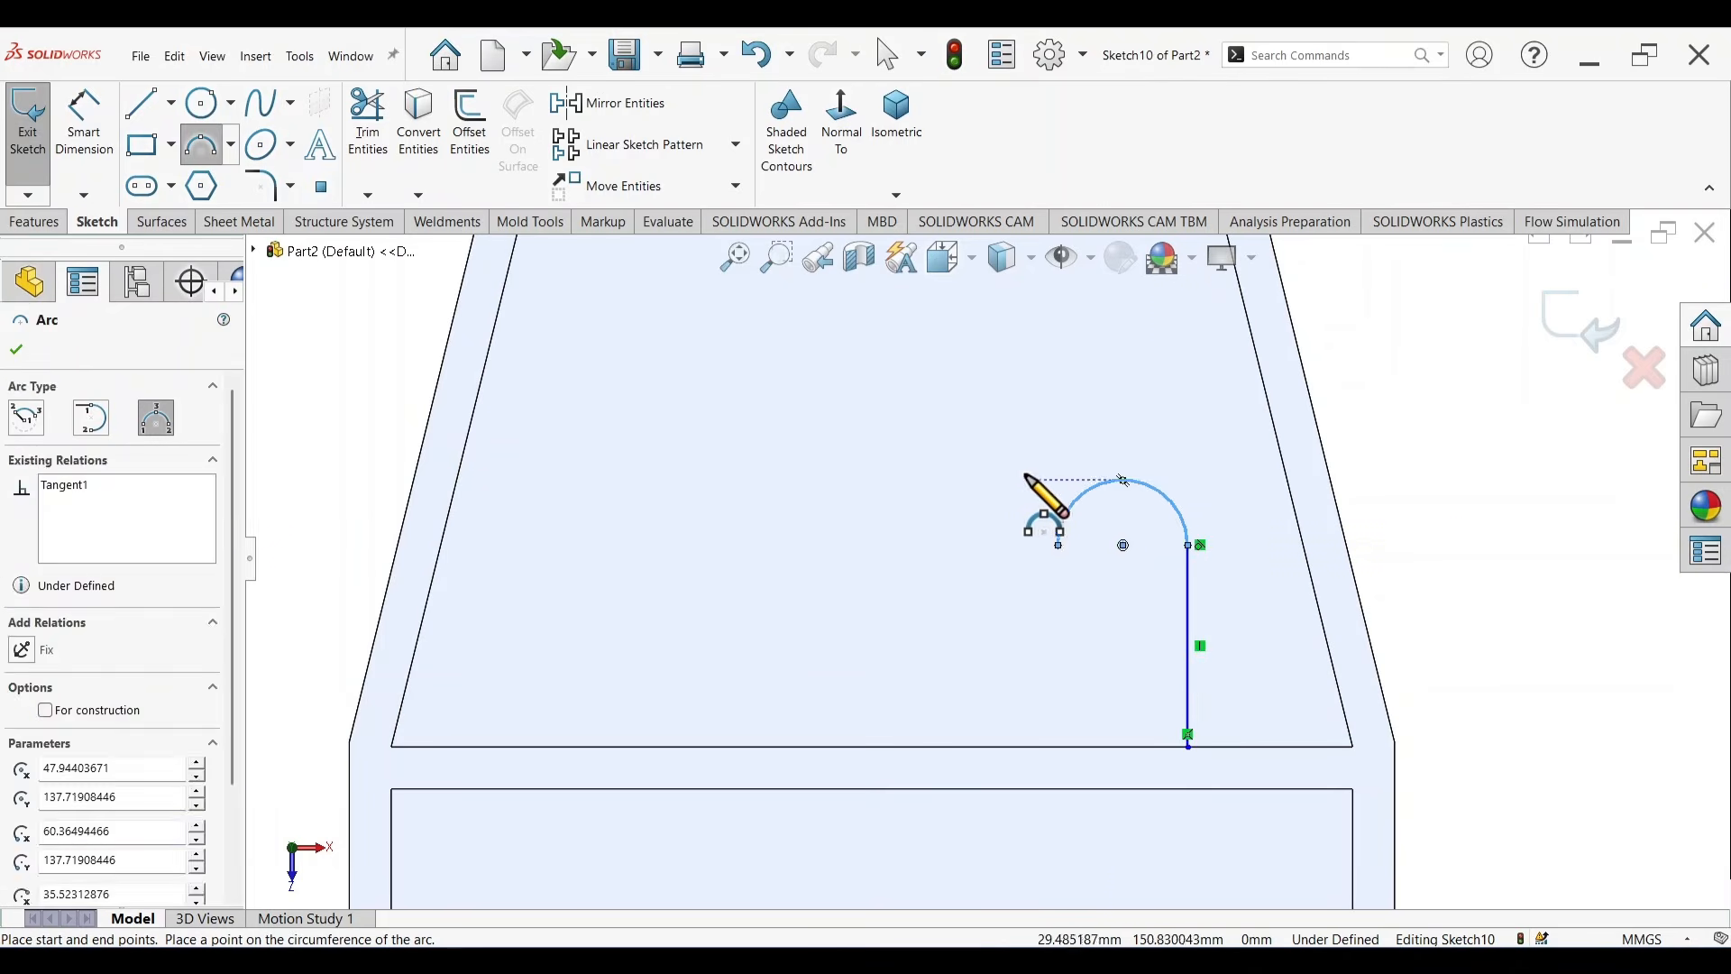
{"action": "key", "text": "Escape"}
Close the profile with a vertical line down to the cross wall's edge and a horizontal base line about 25 mm long.
{"action": "key", "text": "l"}
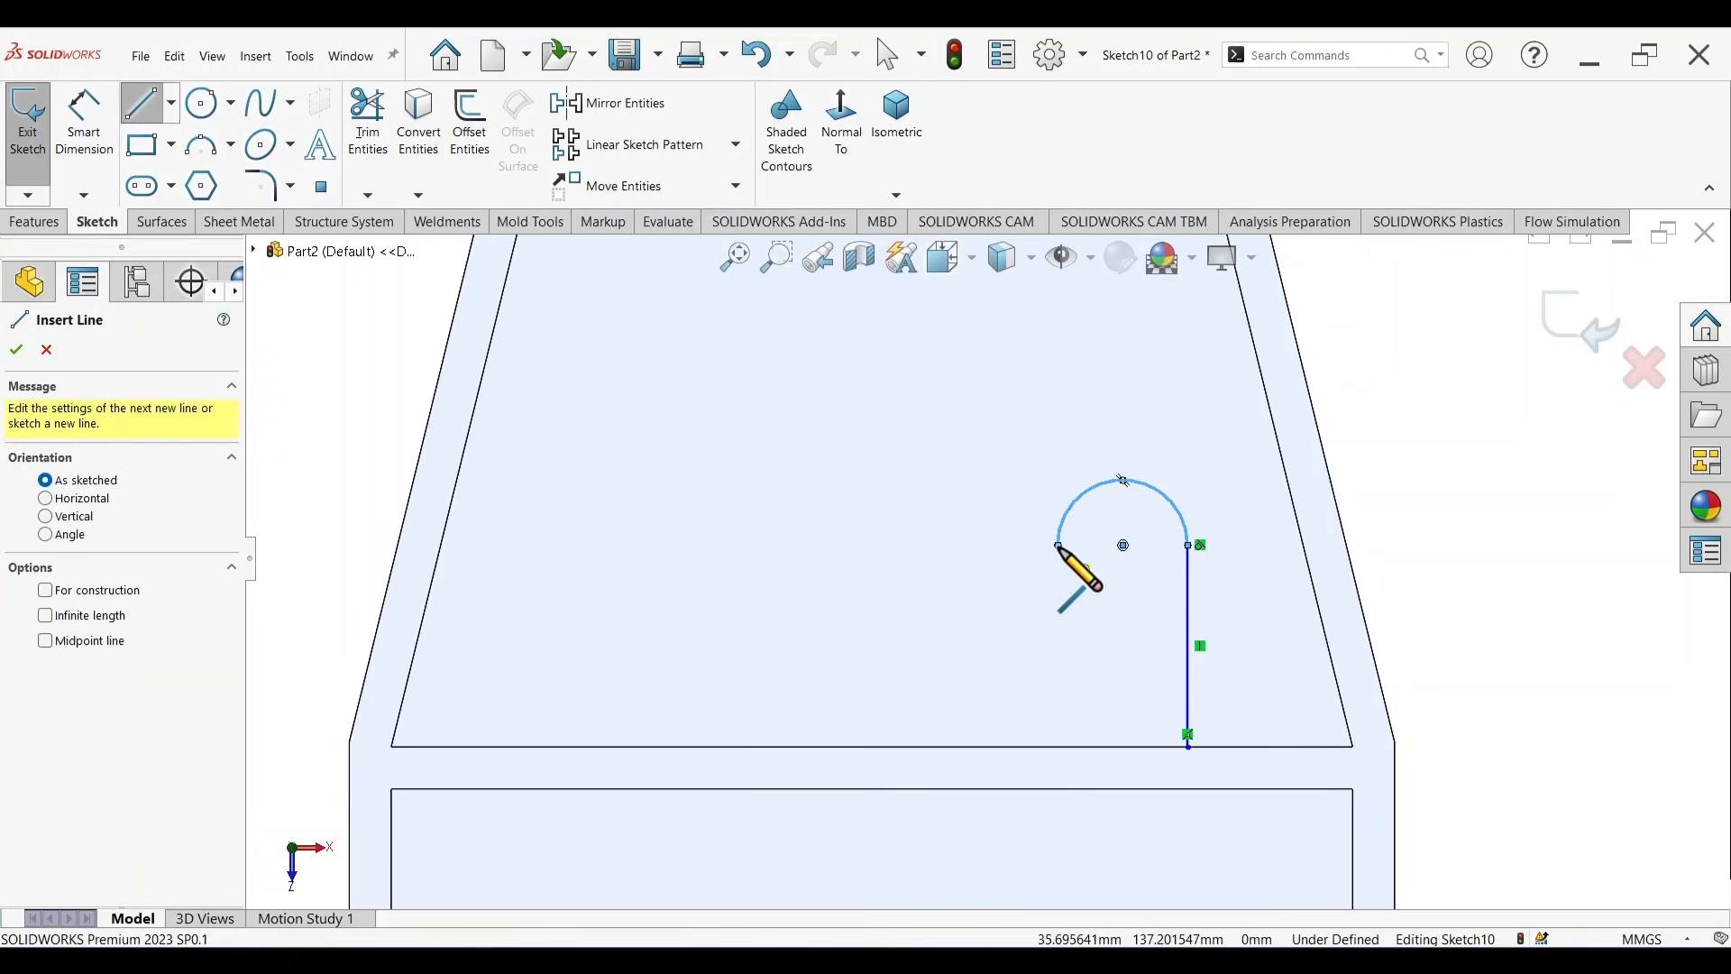
{"action": "left_click", "coordinate": [1059, 545]}
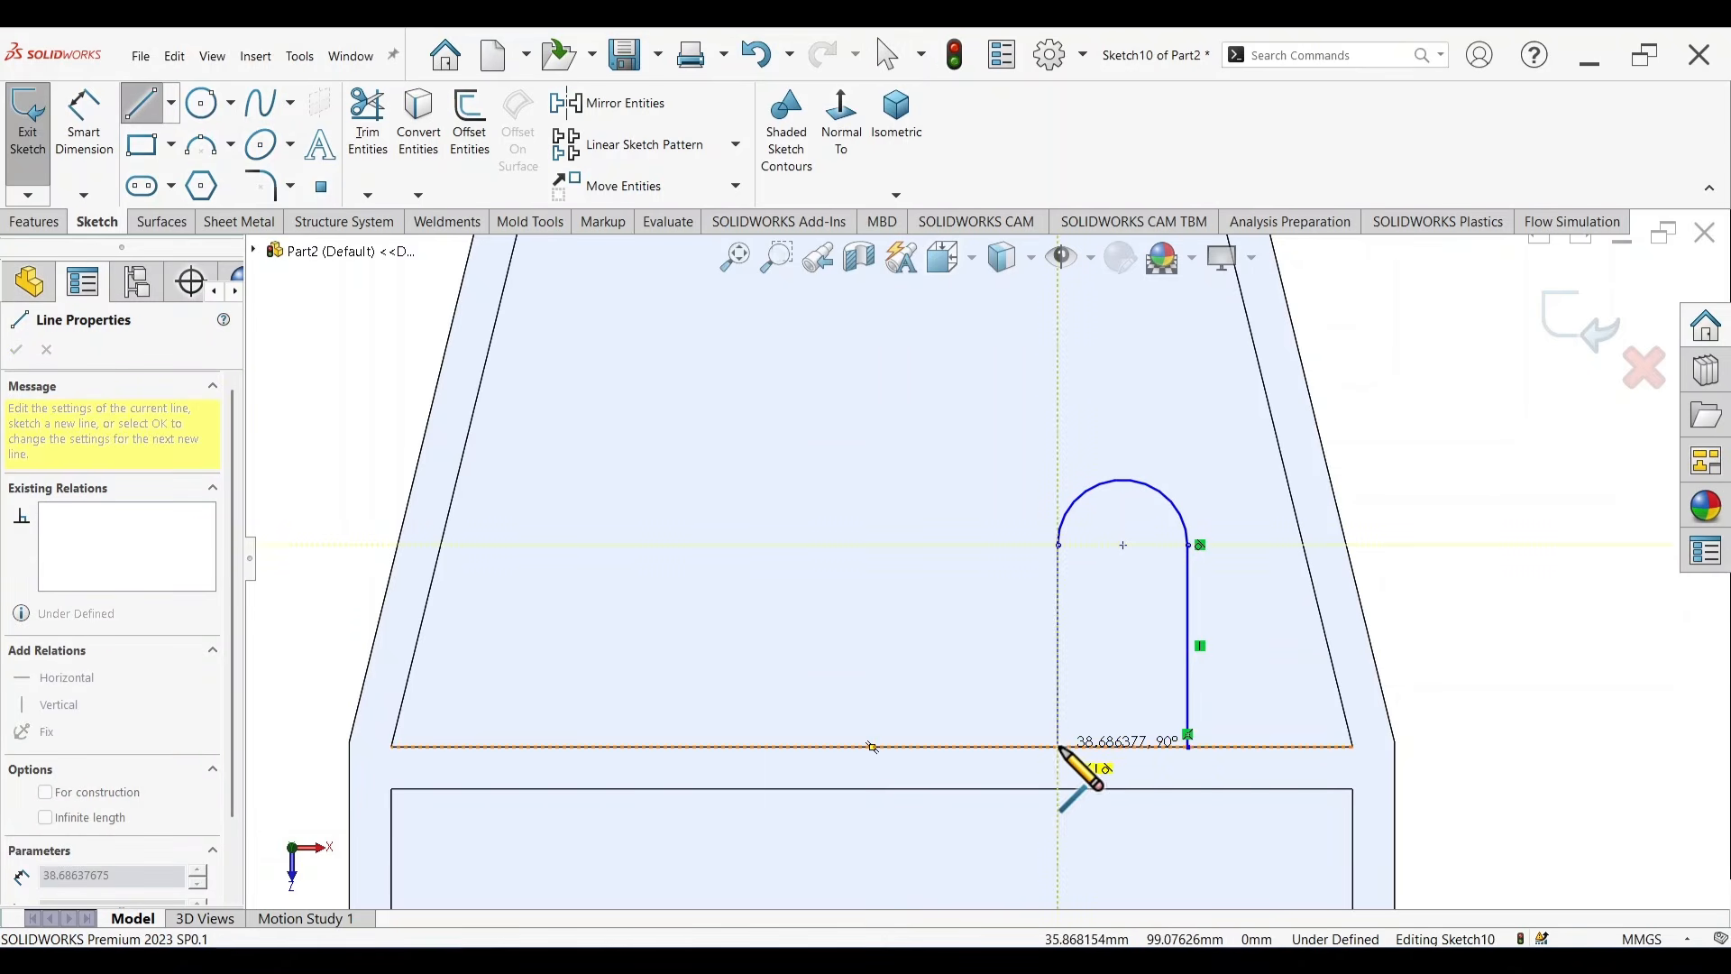
{"action": "left_click", "coordinate": [1059, 746]}
{"action": "left_click", "coordinate": [1188, 747]}
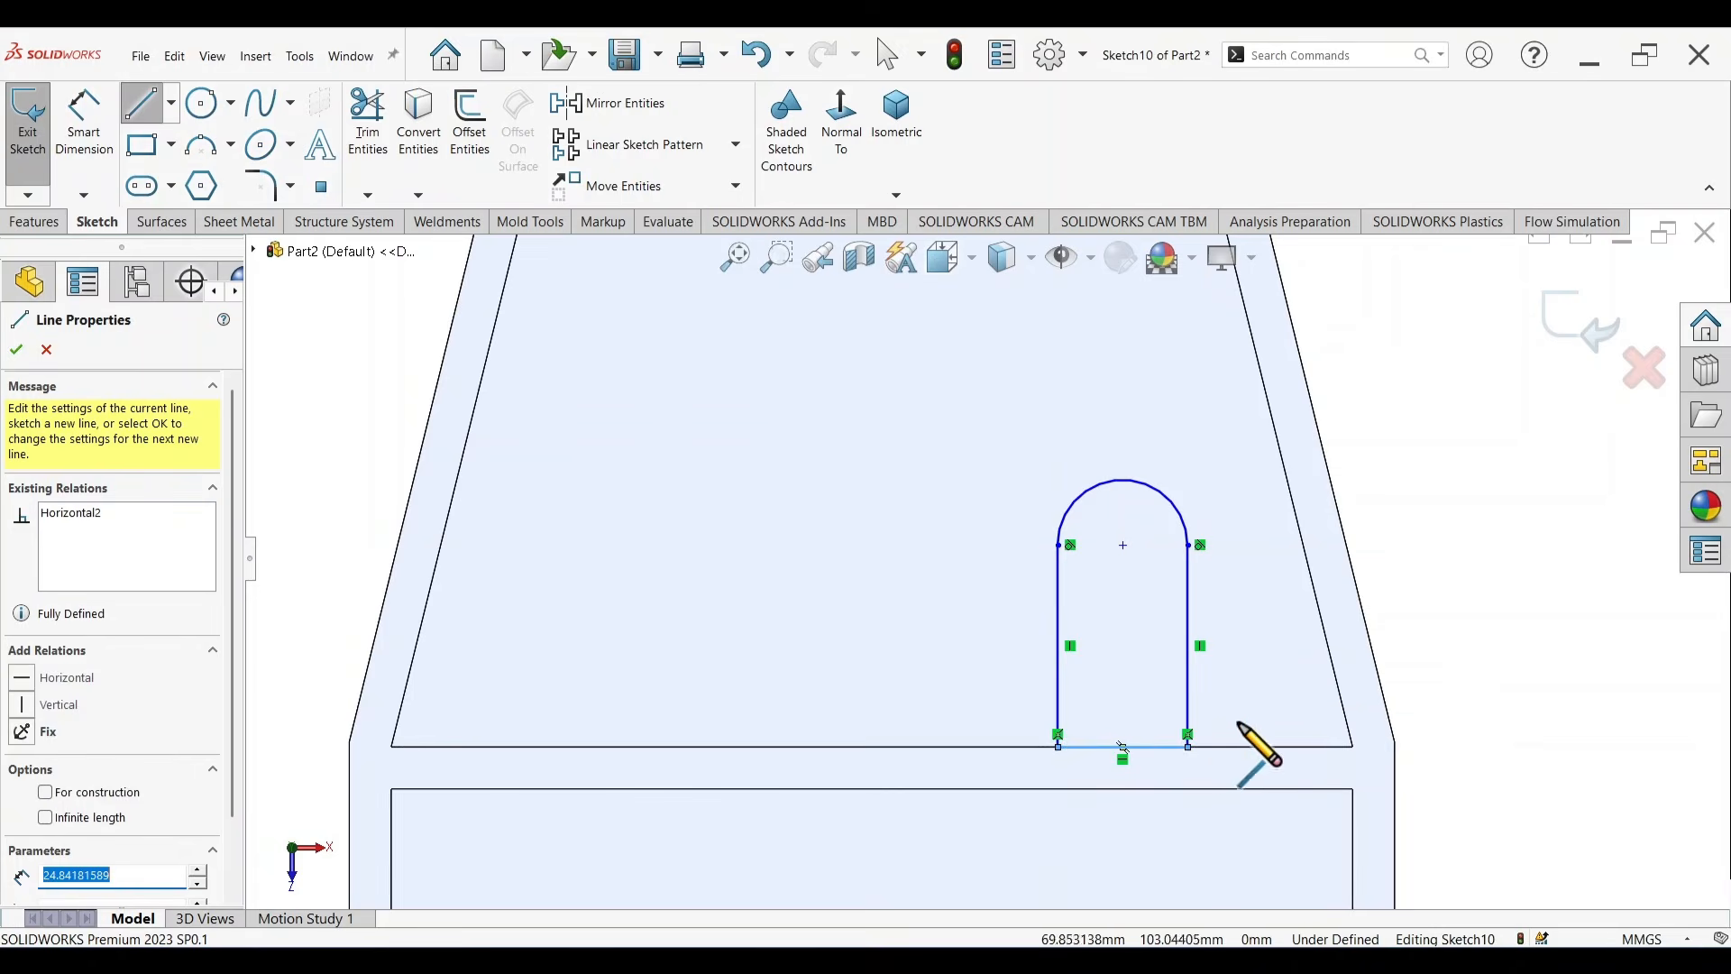
{"action": "left_click", "coordinate": [1192, 586]}
{"action": "scroll", "coordinate": [1163, 622], "scroll_direction": "up", "scroll_amount": 4}
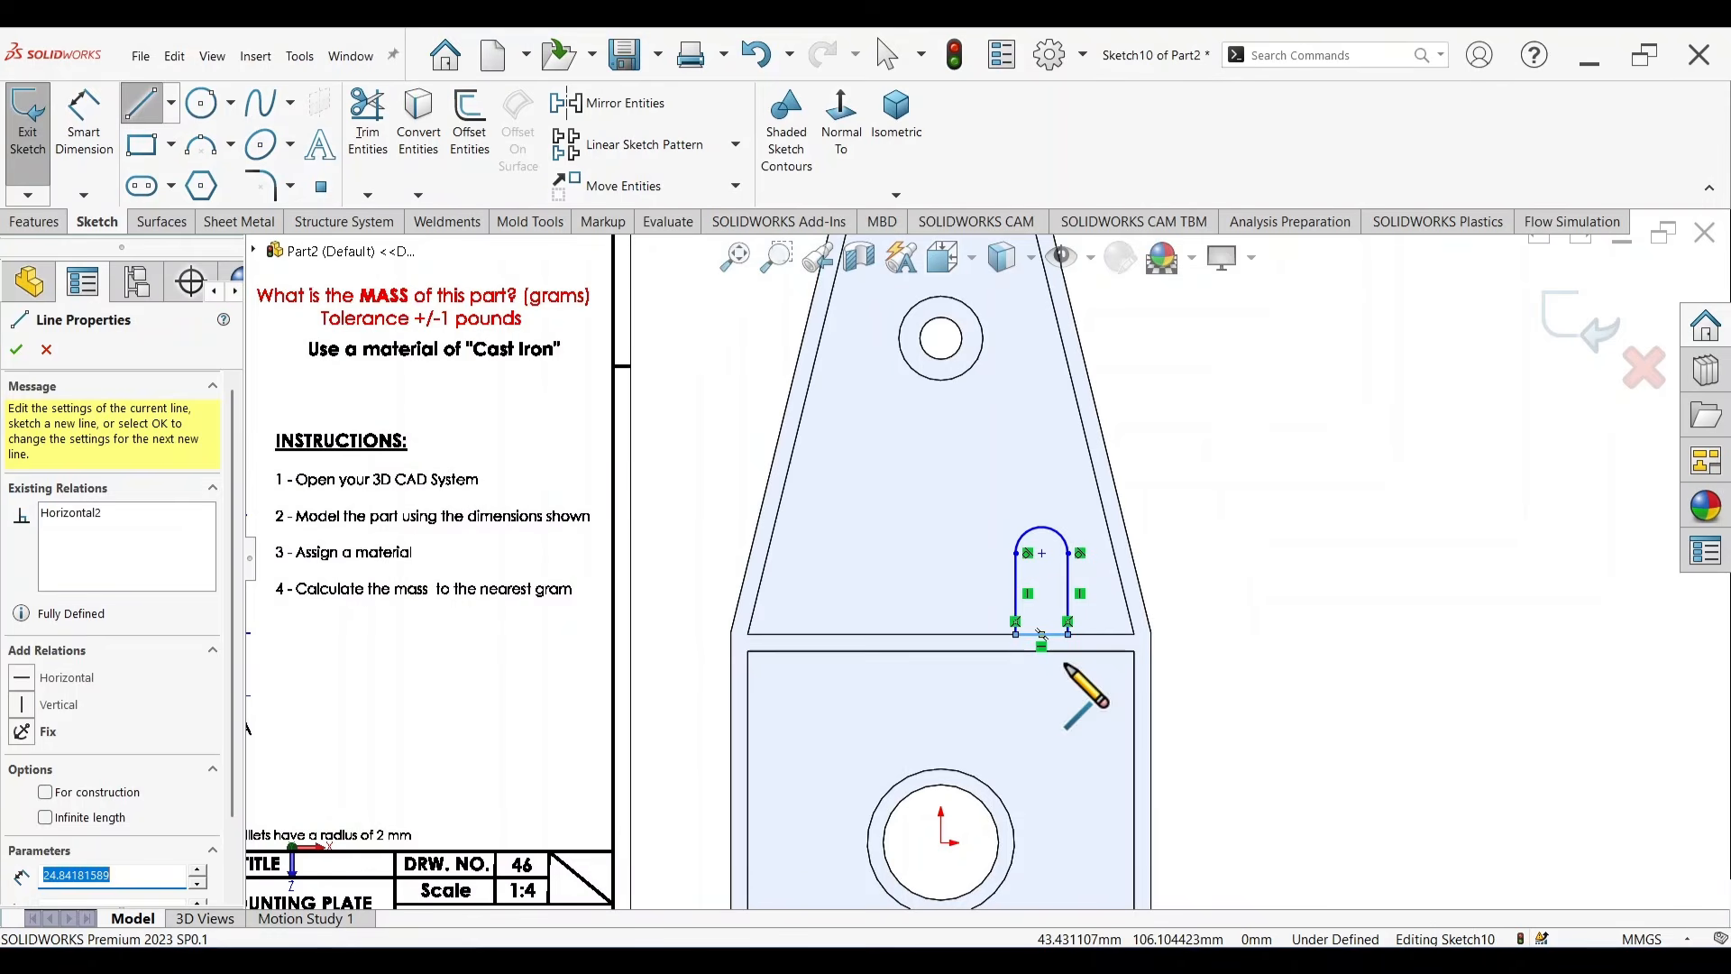
{"action": "key", "text": "Escape"}
Add a Vertical relation between the arc's centre point and the origin.
{"action": "left_click", "coordinate": [1042, 553]}
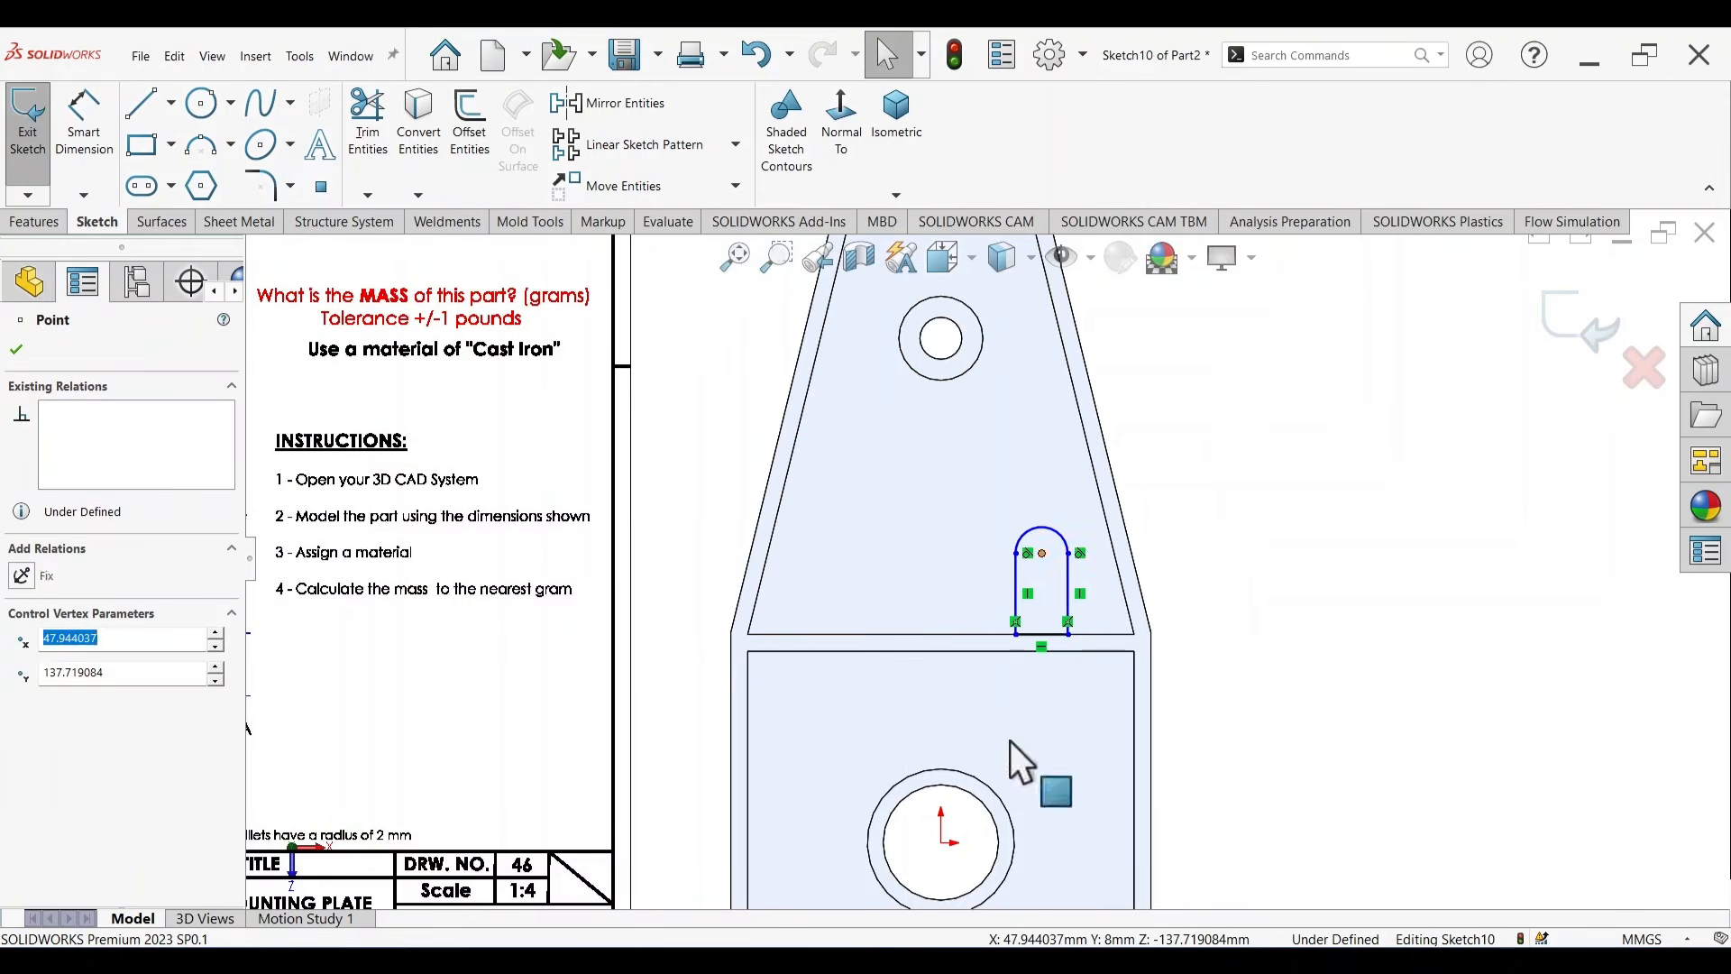
{"action": "left_click", "coordinate": [943, 846], "text": "ctrl"}
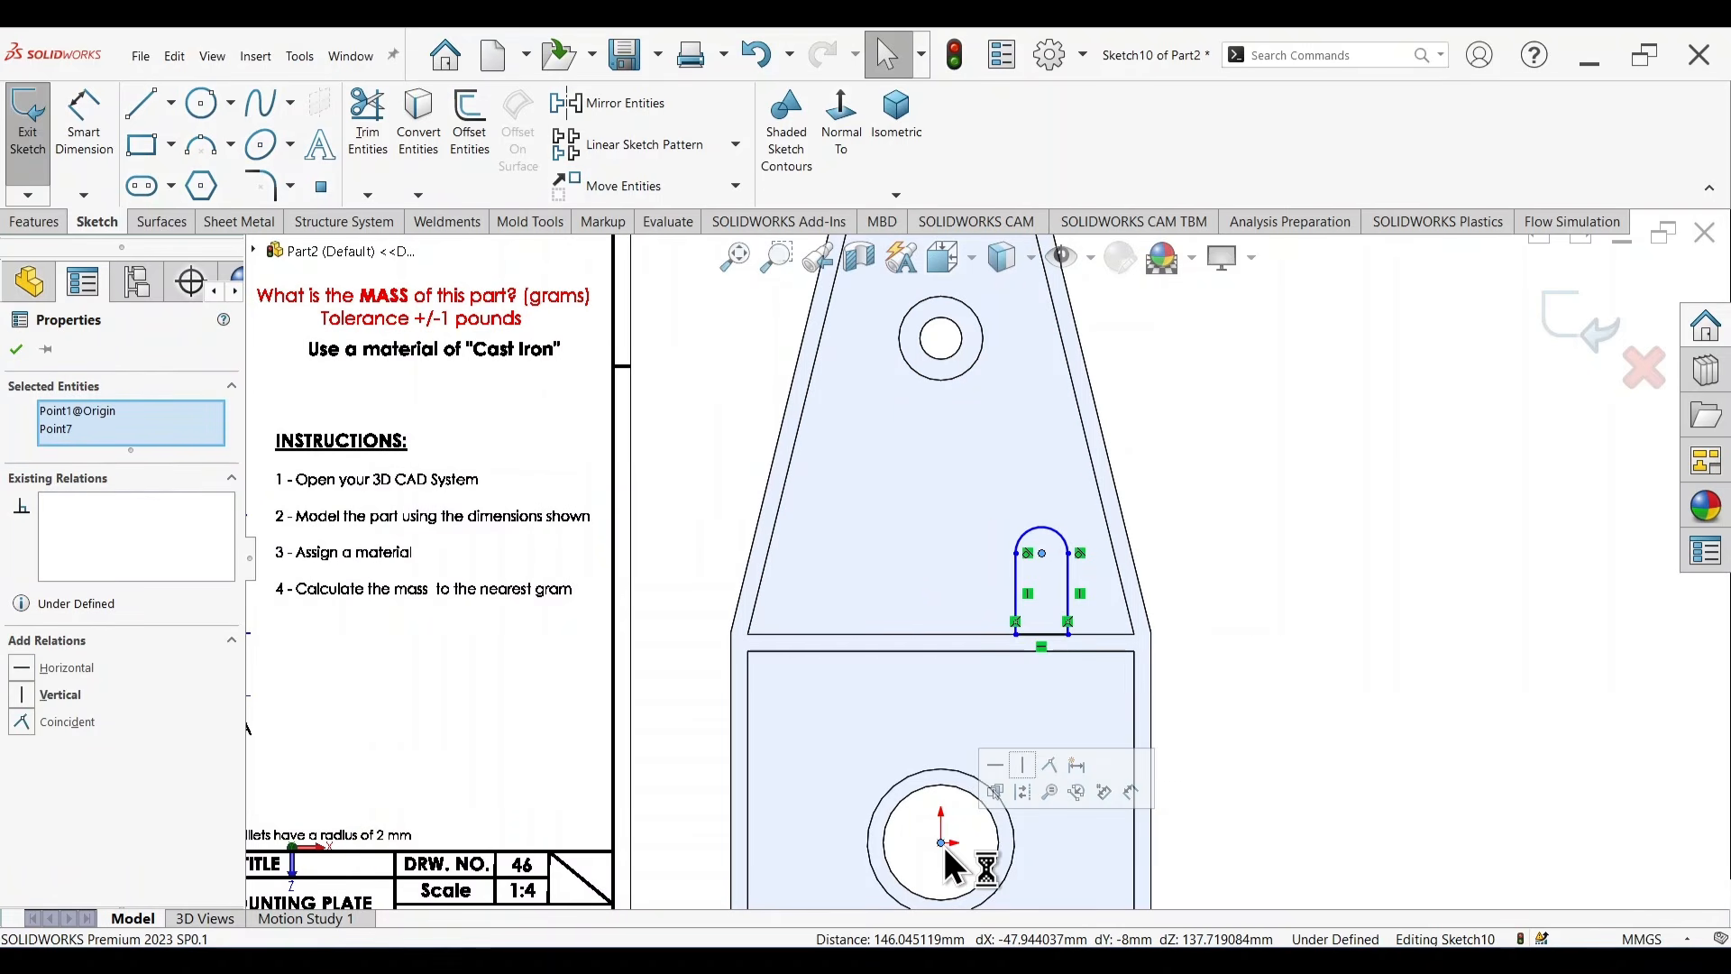
{"action": "left_click", "coordinate": [1023, 764]}
{"action": "left_click", "coordinate": [1322, 663]}
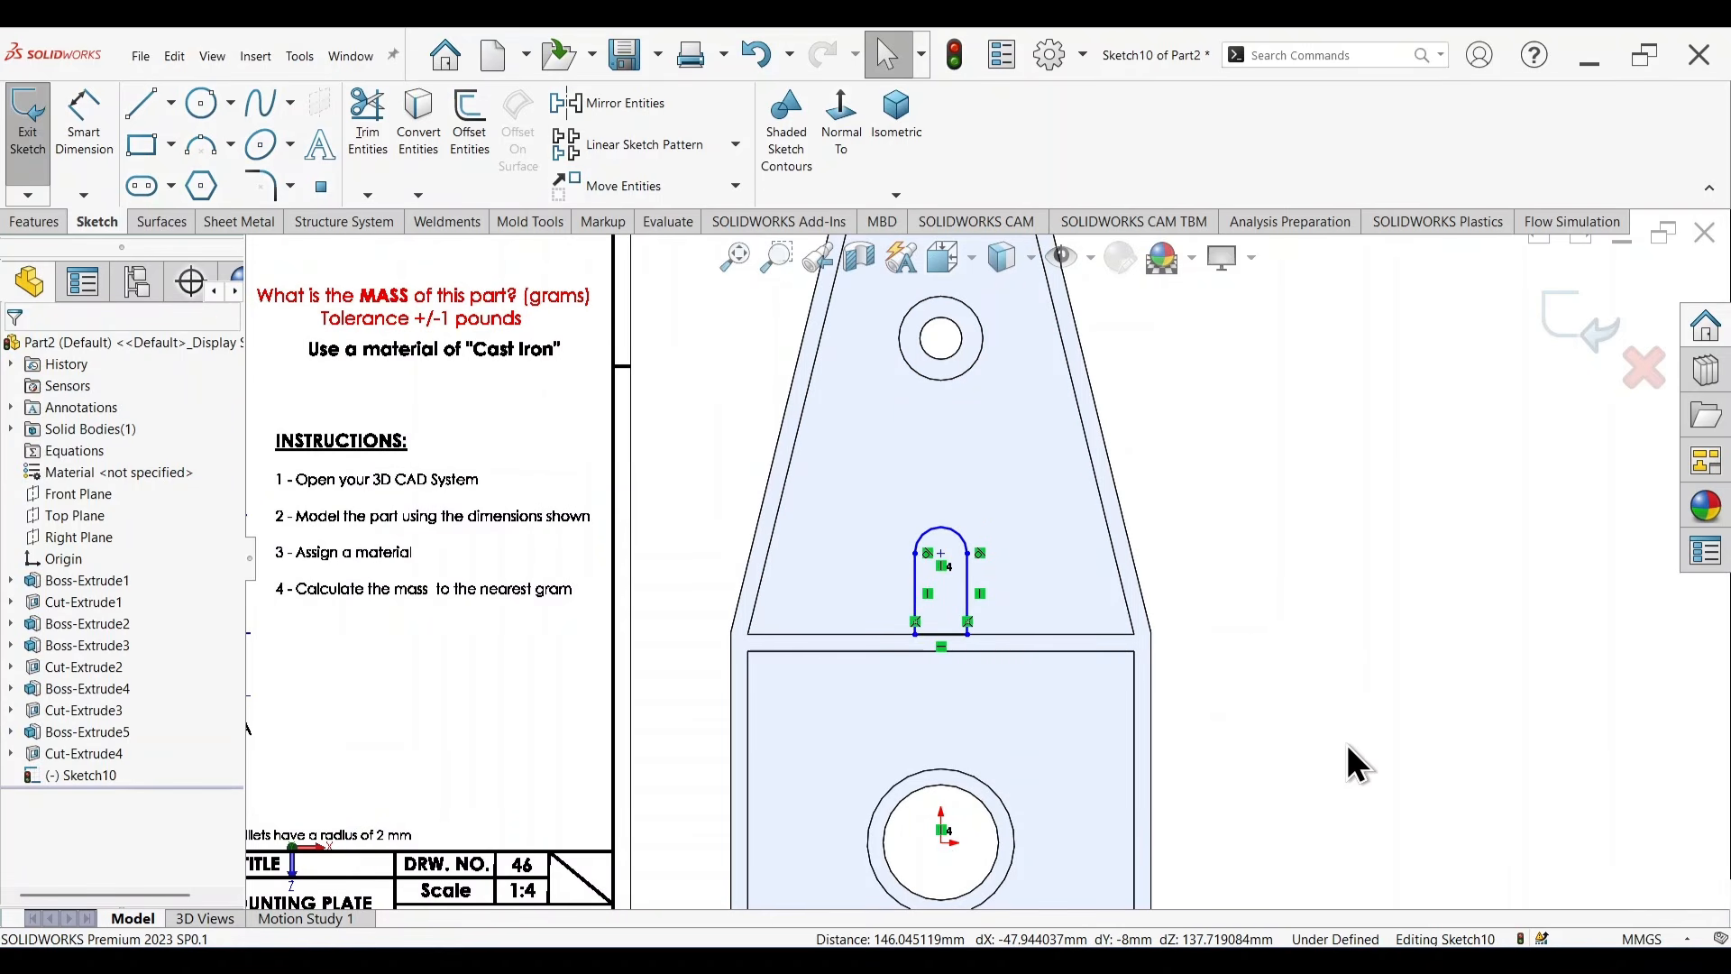
Dimension the profile's arc with a radius of 13 mm, checking the small boss size in the reference drawing.
{"action": "right_click_drag", "start_coordinate": [1432, 840], "coordinate": [1428, 788]}
{"action": "scroll", "coordinate": [1030, 616], "scroll_direction": "up", "scroll_amount": 2}
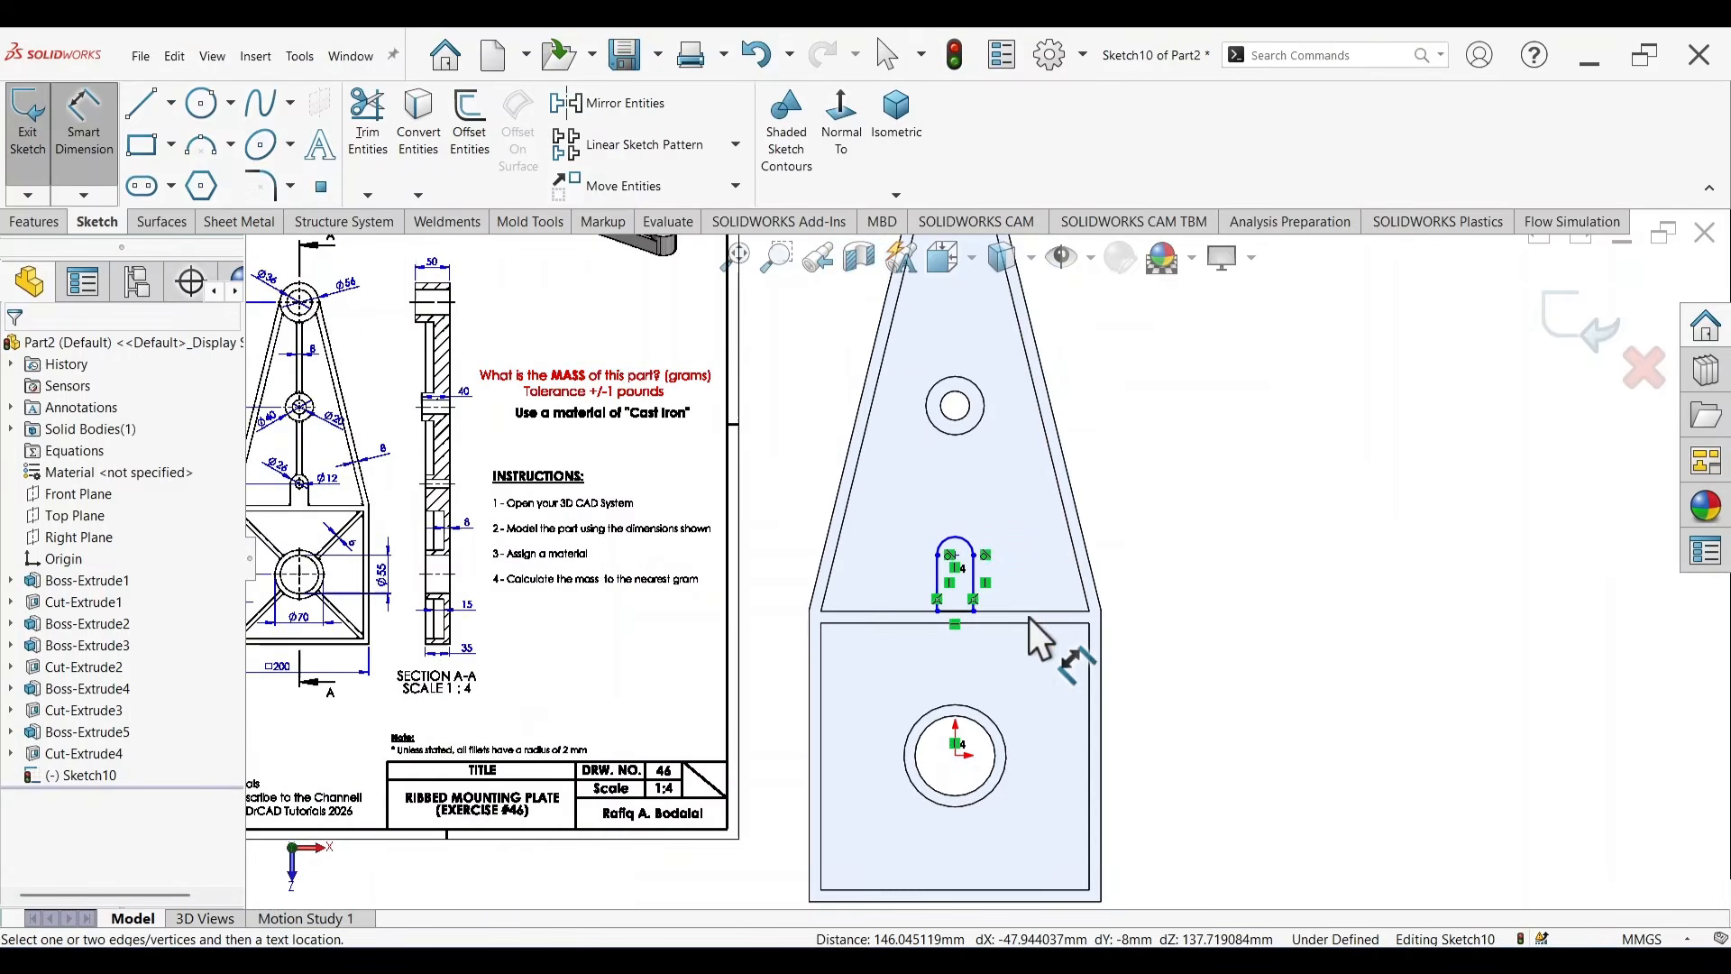
{"action": "scroll", "coordinate": [442, 581], "scroll_direction": "down", "scroll_amount": 4}
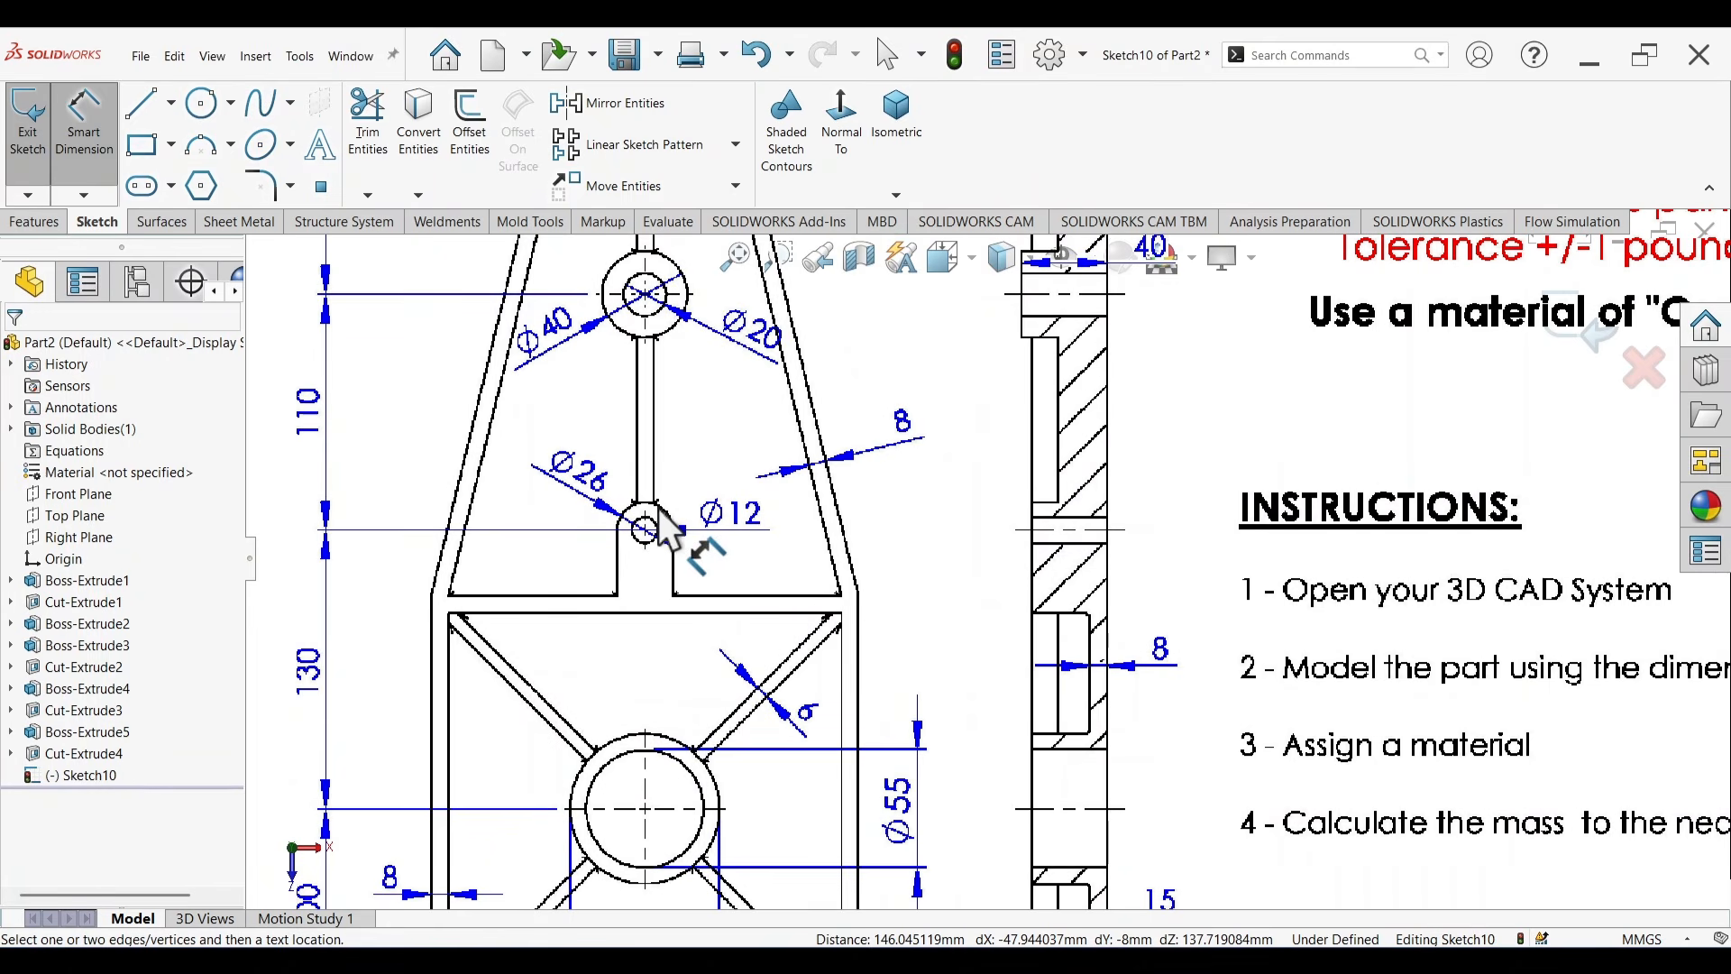
{"action": "scroll", "coordinate": [1065, 560], "scroll_direction": "up", "scroll_amount": 3}
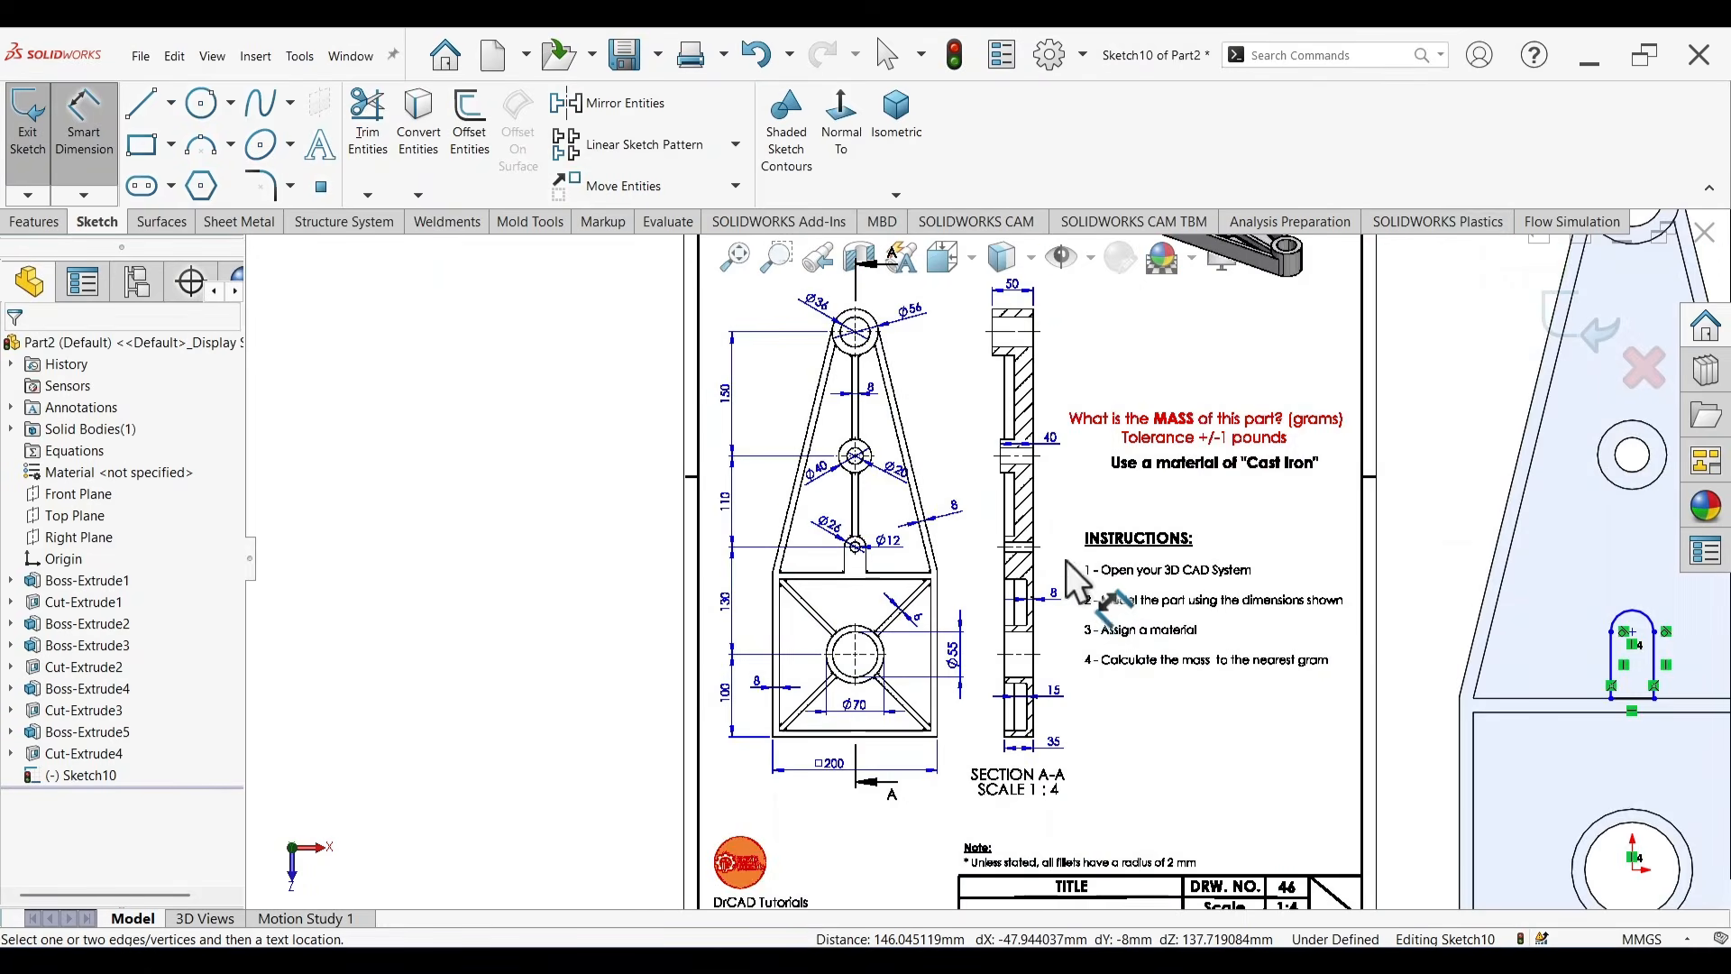
{"action": "scroll", "coordinate": [1429, 590], "scroll_direction": "down", "scroll_amount": 4}
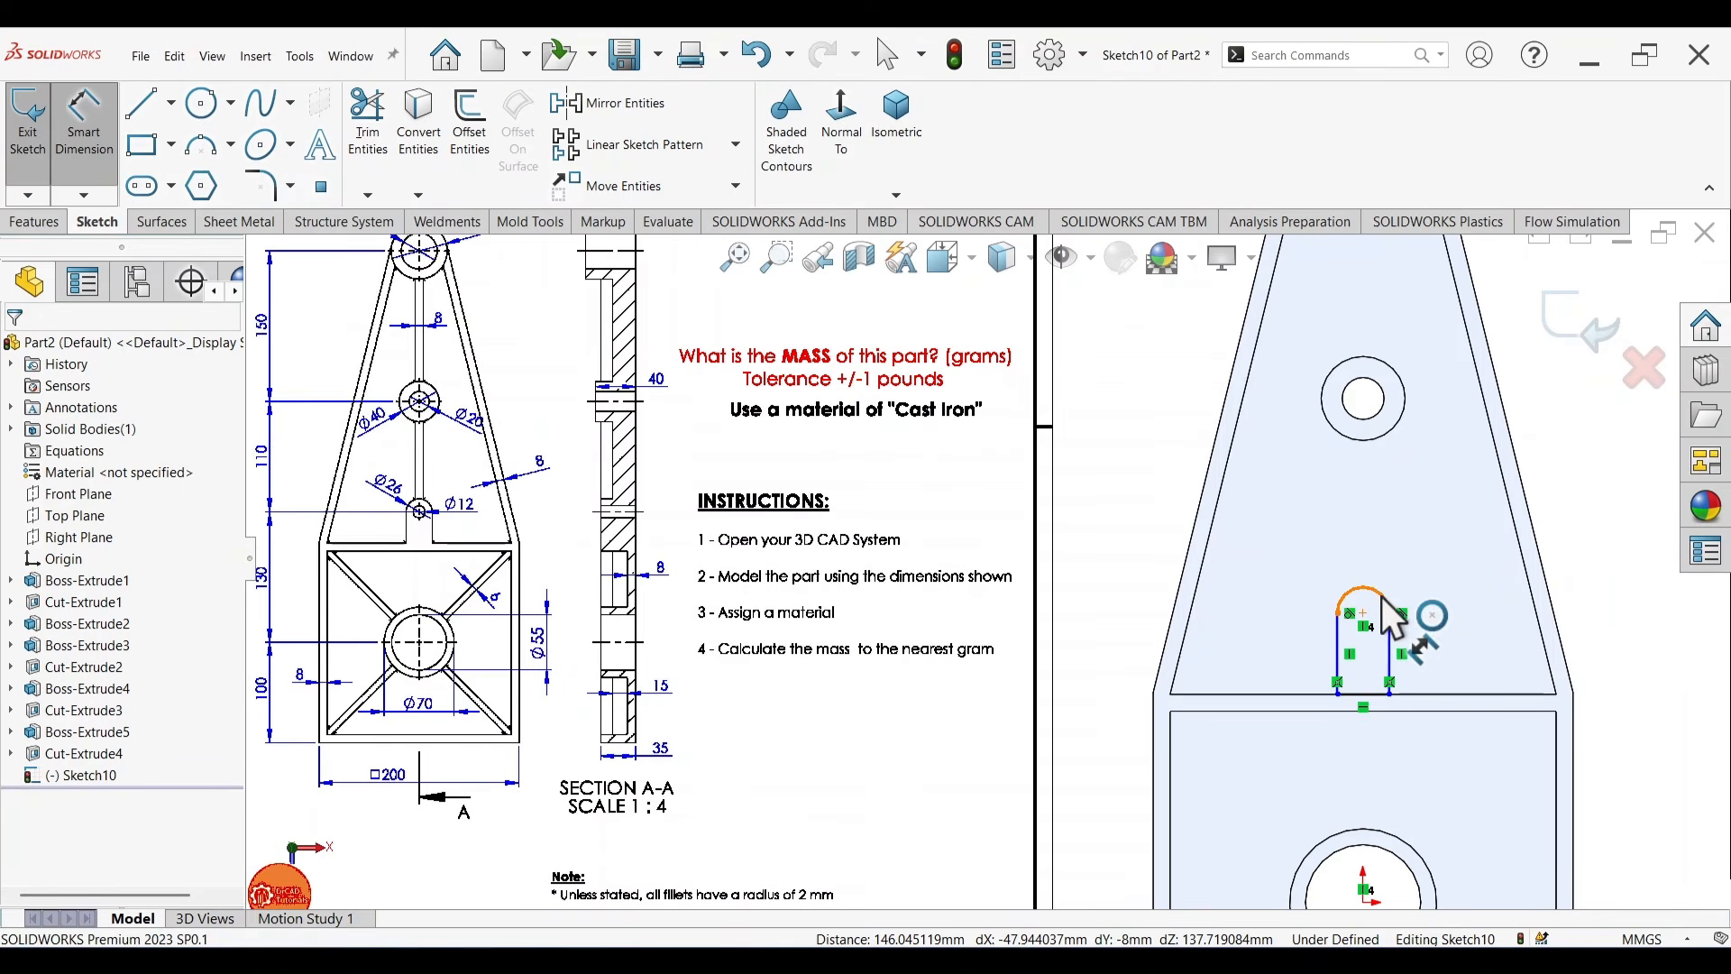
{"action": "left_click", "coordinate": [1385, 598]}
{"action": "left_click", "coordinate": [1145, 539]}
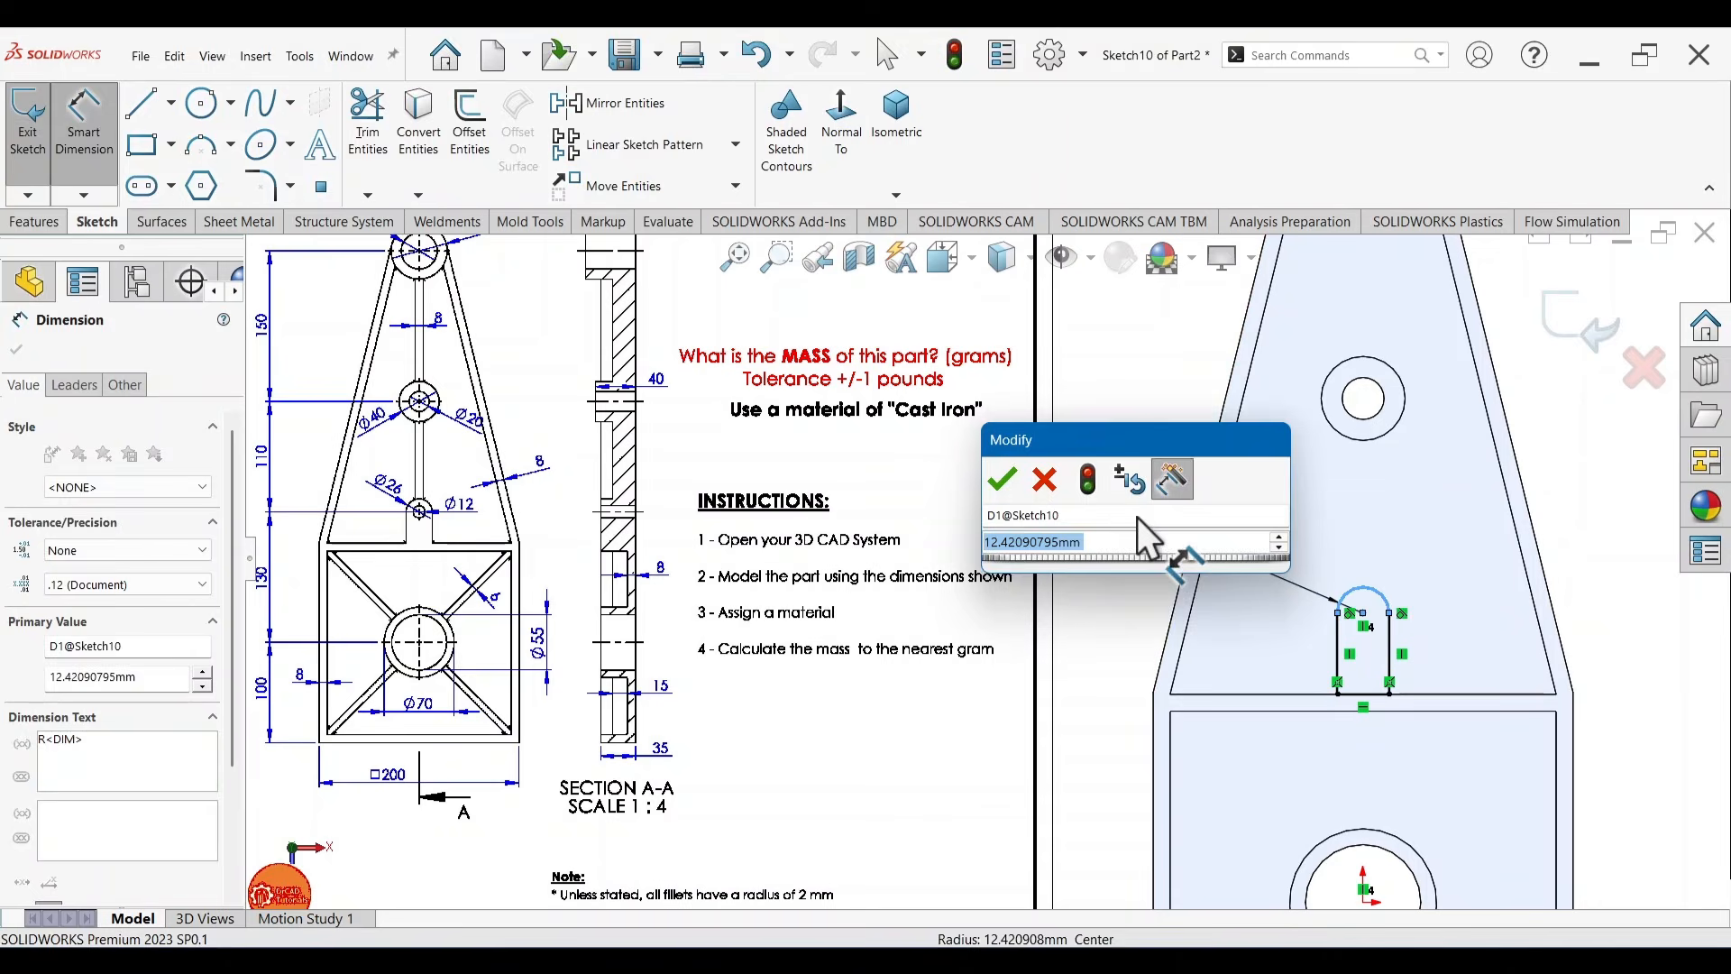
{"action": "key", "text": "Return"}
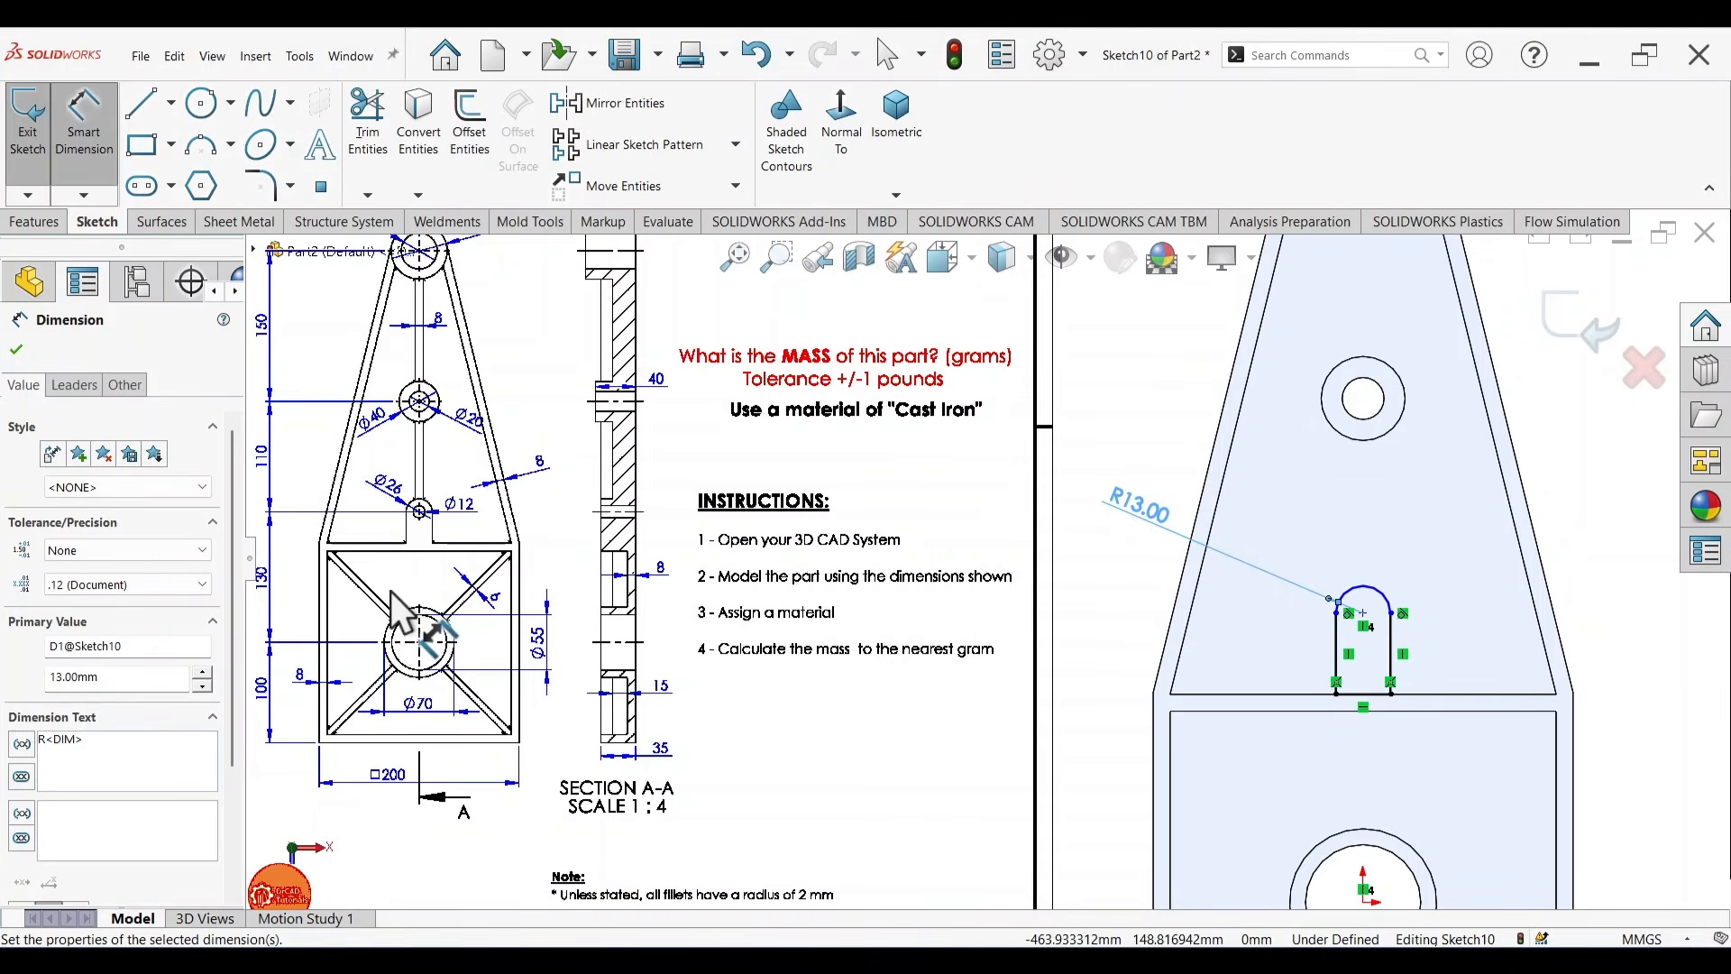
Dimension the distance between the origin and the arc's centre as 130 mm.
{"action": "scroll", "coordinate": [388, 603], "scroll_direction": "down", "scroll_amount": 2}
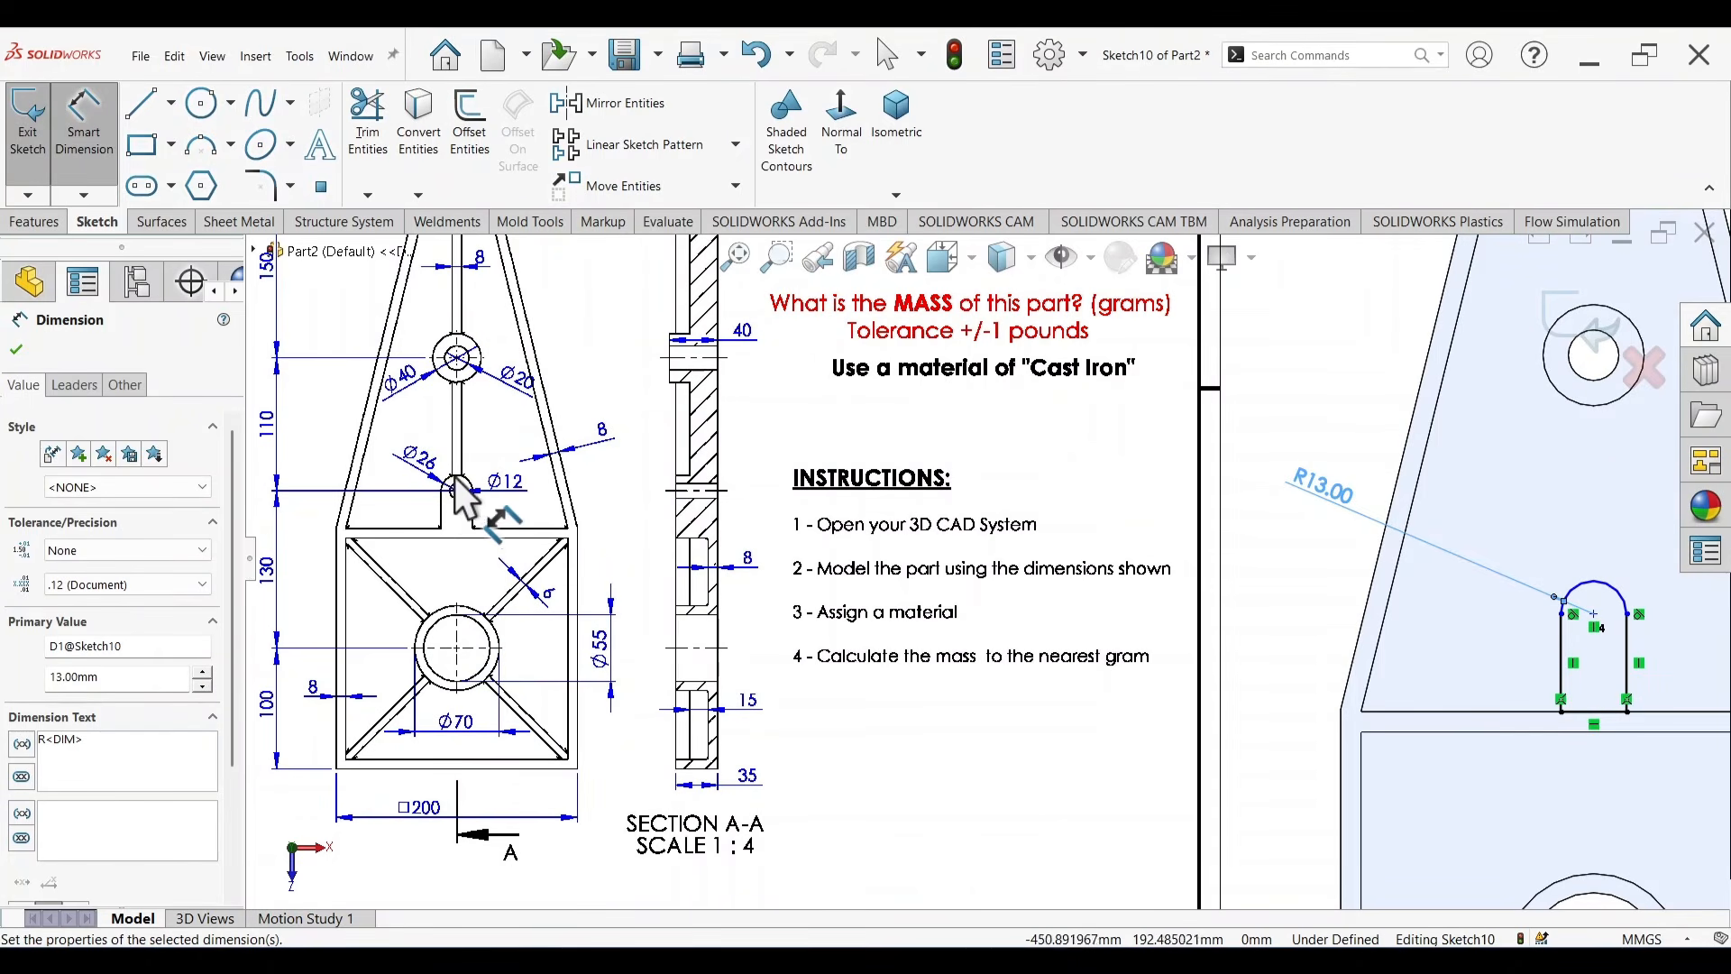
{"action": "scroll", "coordinate": [1082, 568], "scroll_direction": "up", "scroll_amount": 3}
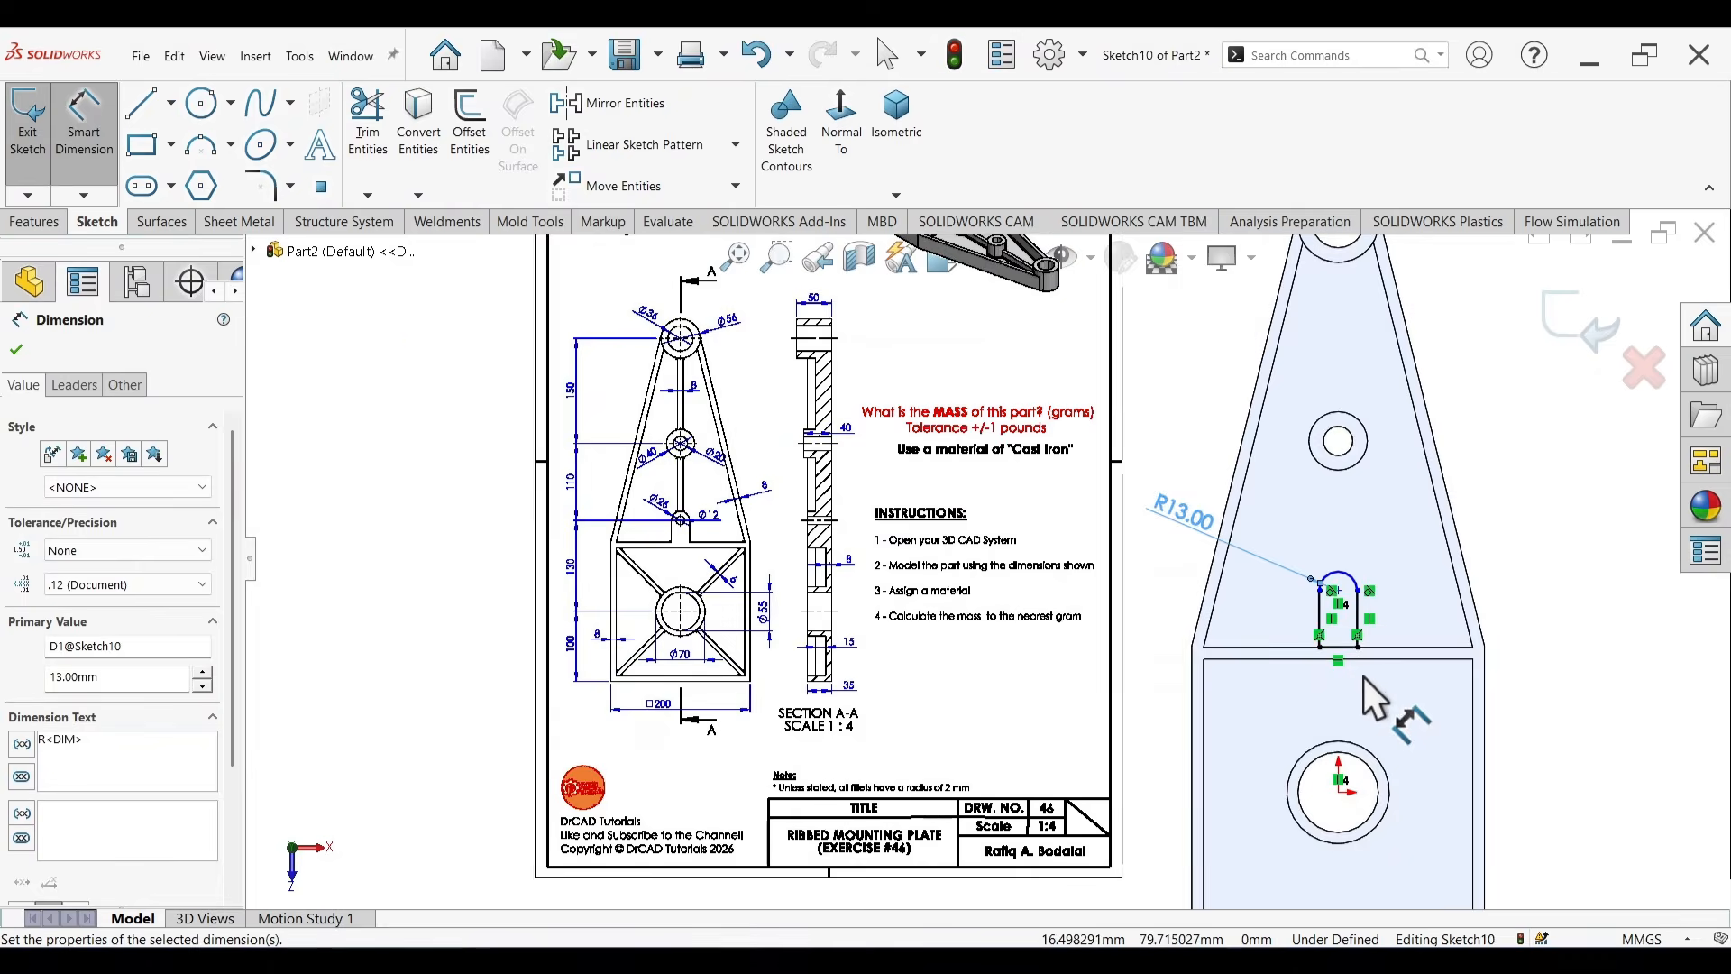
{"action": "scroll", "coordinate": [1363, 678], "scroll_direction": "down", "scroll_amount": 2}
{"action": "left_click", "coordinate": [1289, 837]}
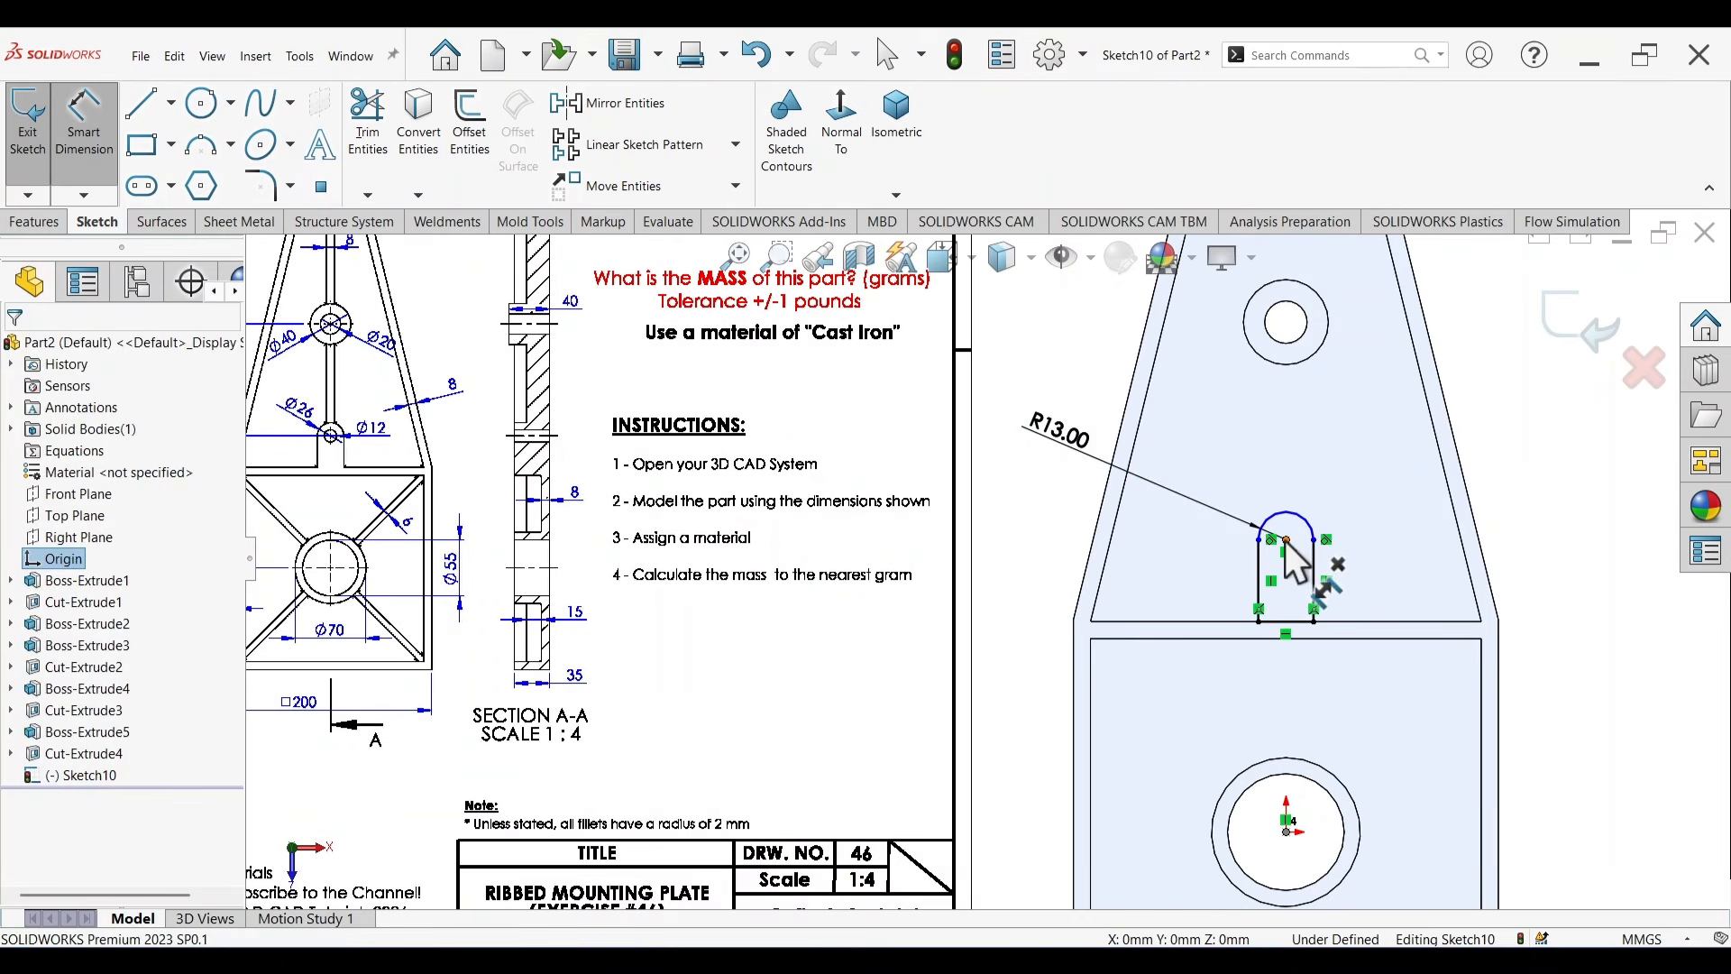
{"action": "left_click", "coordinate": [1287, 540]}
{"action": "left_click", "coordinate": [1632, 696]}
{"action": "type", "text": "1"}
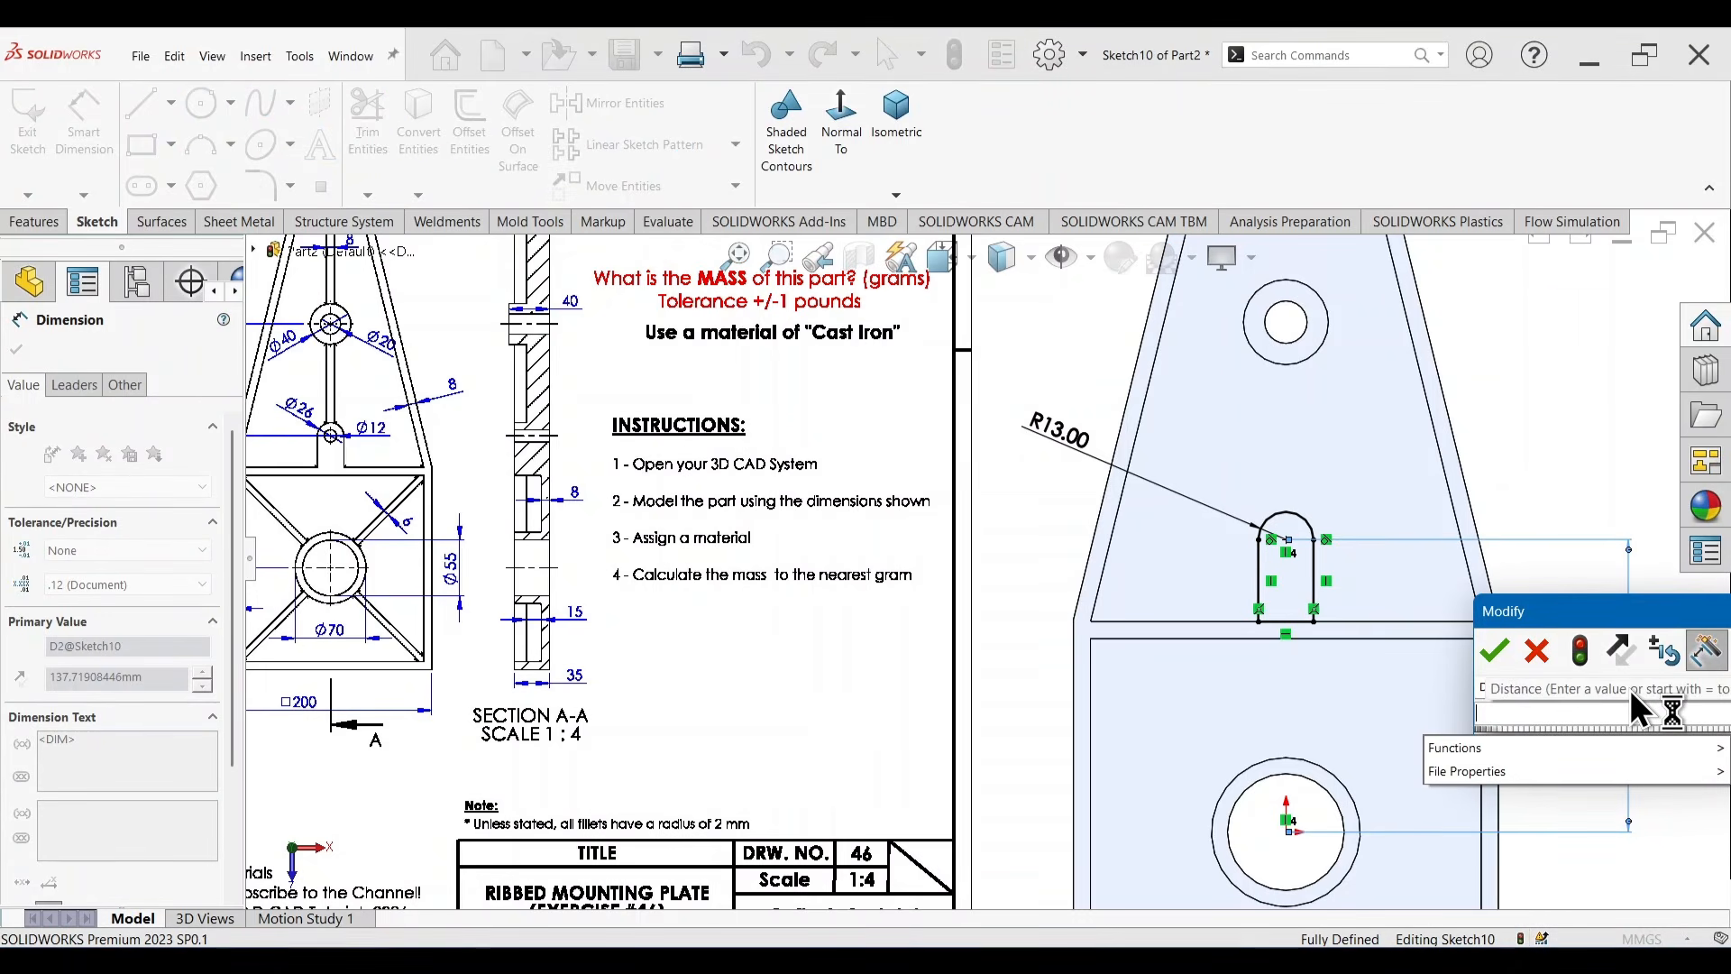
{"action": "type", "text": "30"}
{"action": "key", "text": "Return"}
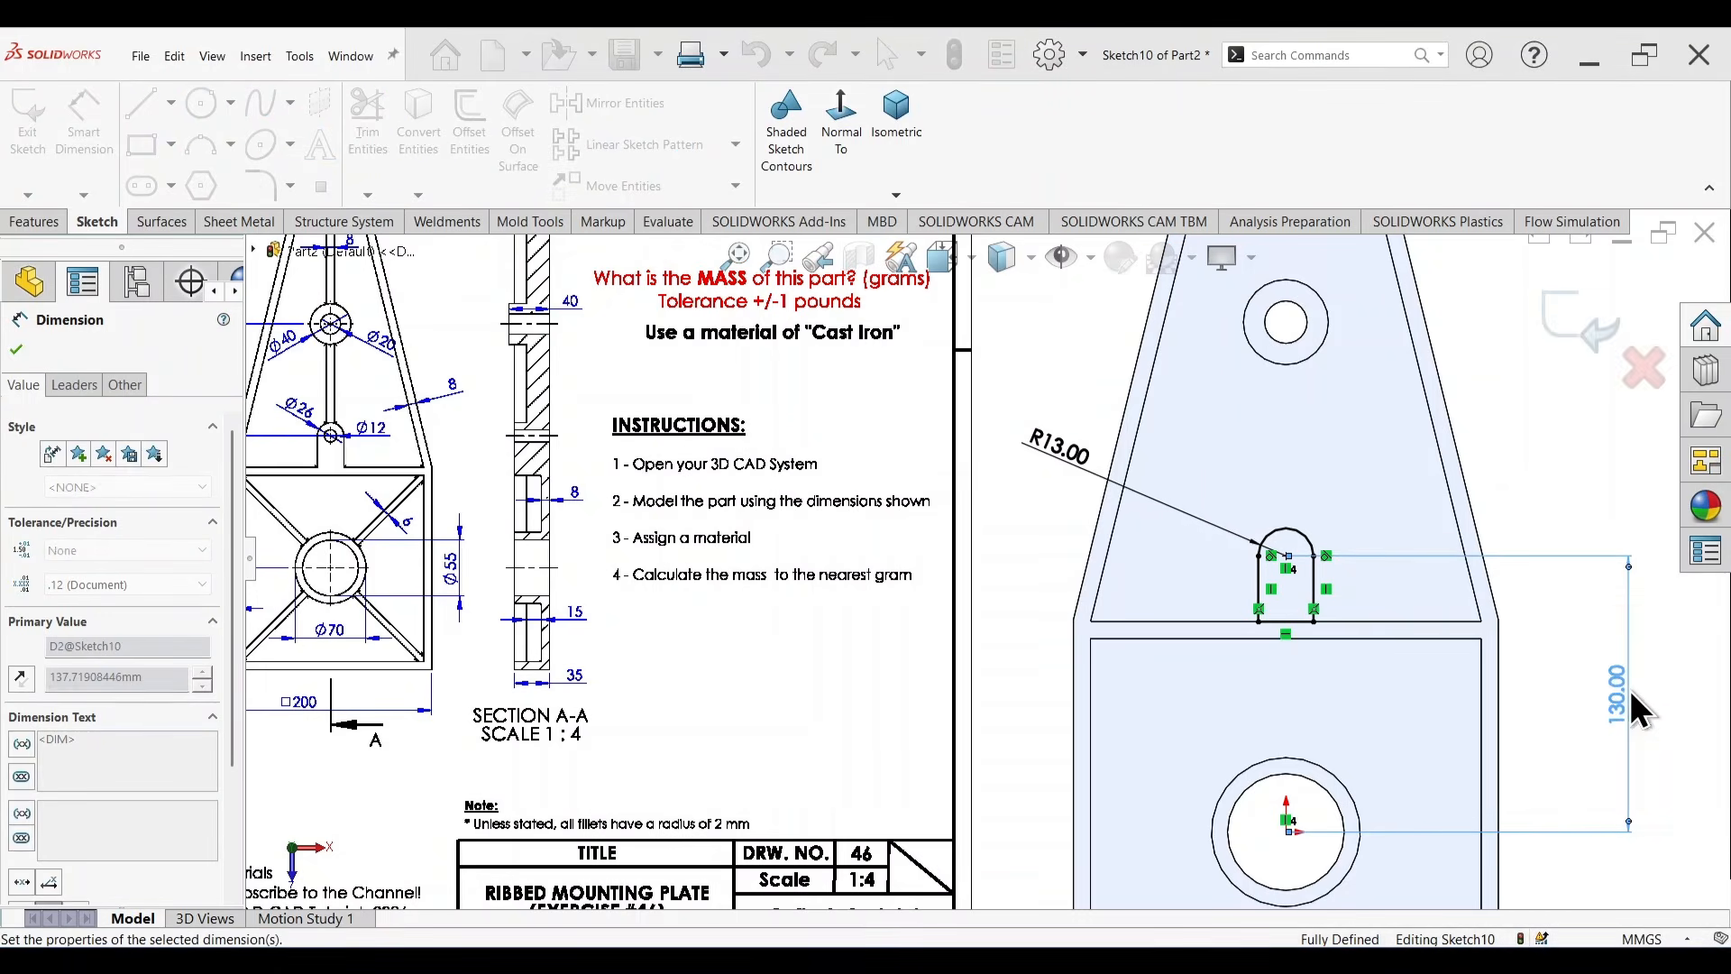
Extrude the rounded profile with the Up To Surface end condition, ending at the top face of the outer walls.
{"action": "scroll", "coordinate": [1448, 668], "scroll_direction": "up", "scroll_amount": 3}
{"action": "scroll", "coordinate": [1433, 667], "scroll_direction": "down", "scroll_amount": 2}
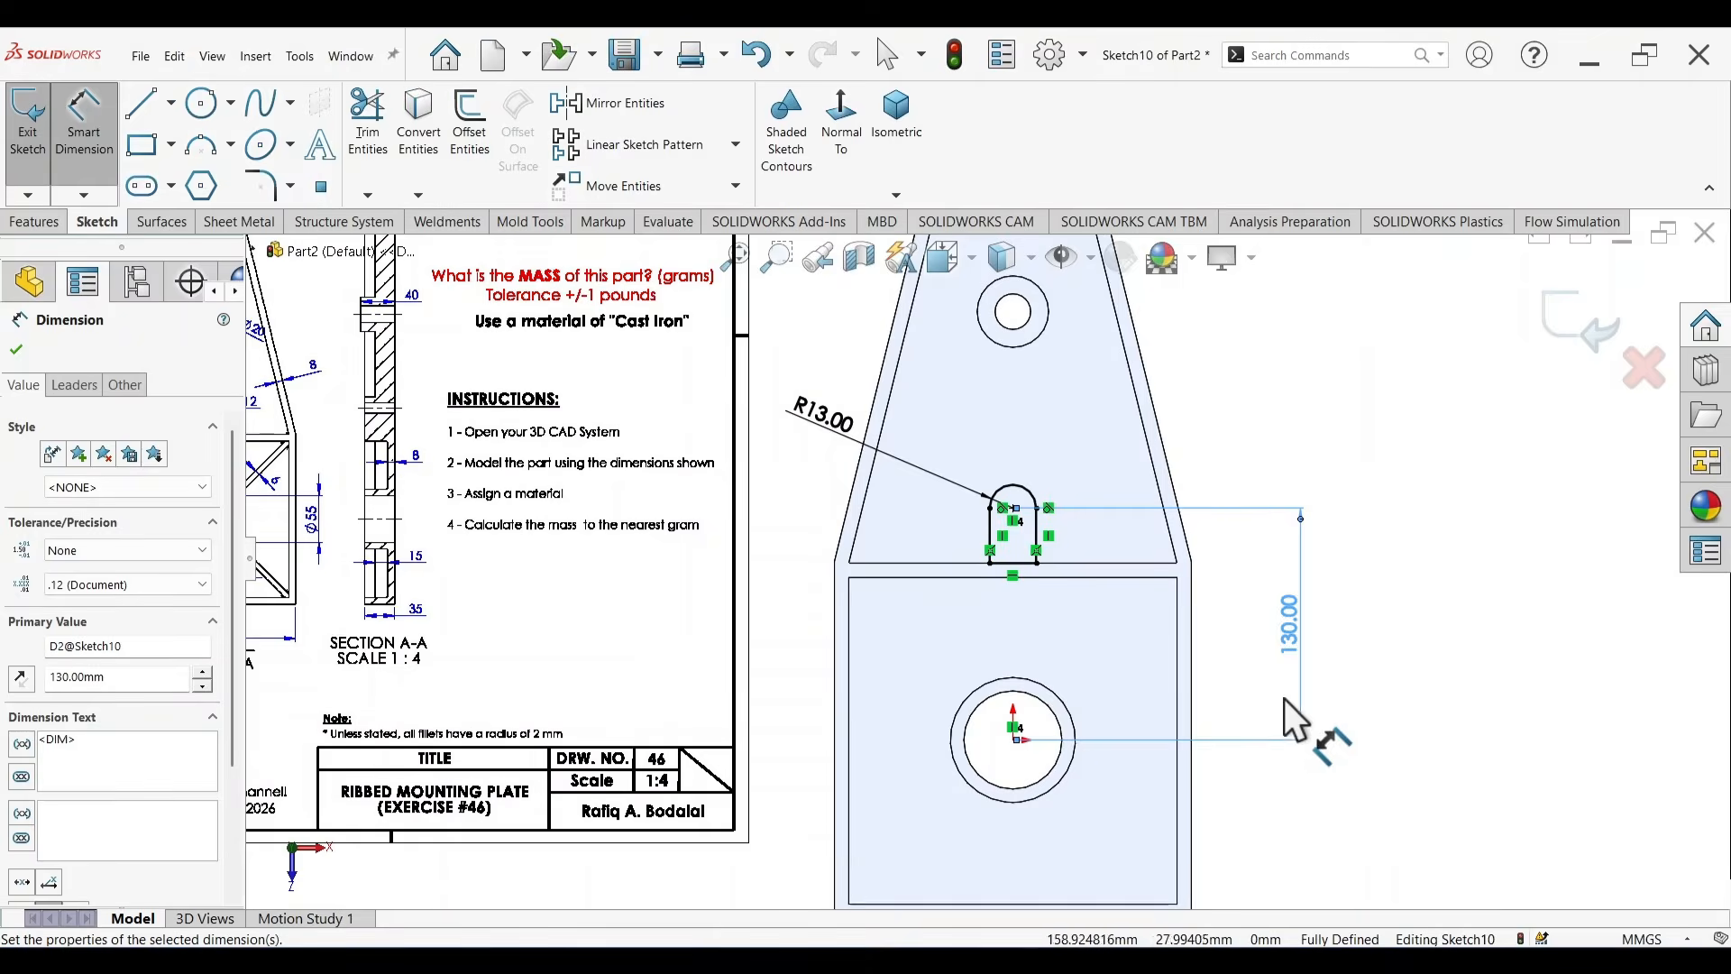
{"action": "scroll", "coordinate": [883, 663], "scroll_direction": "up", "scroll_amount": 1}
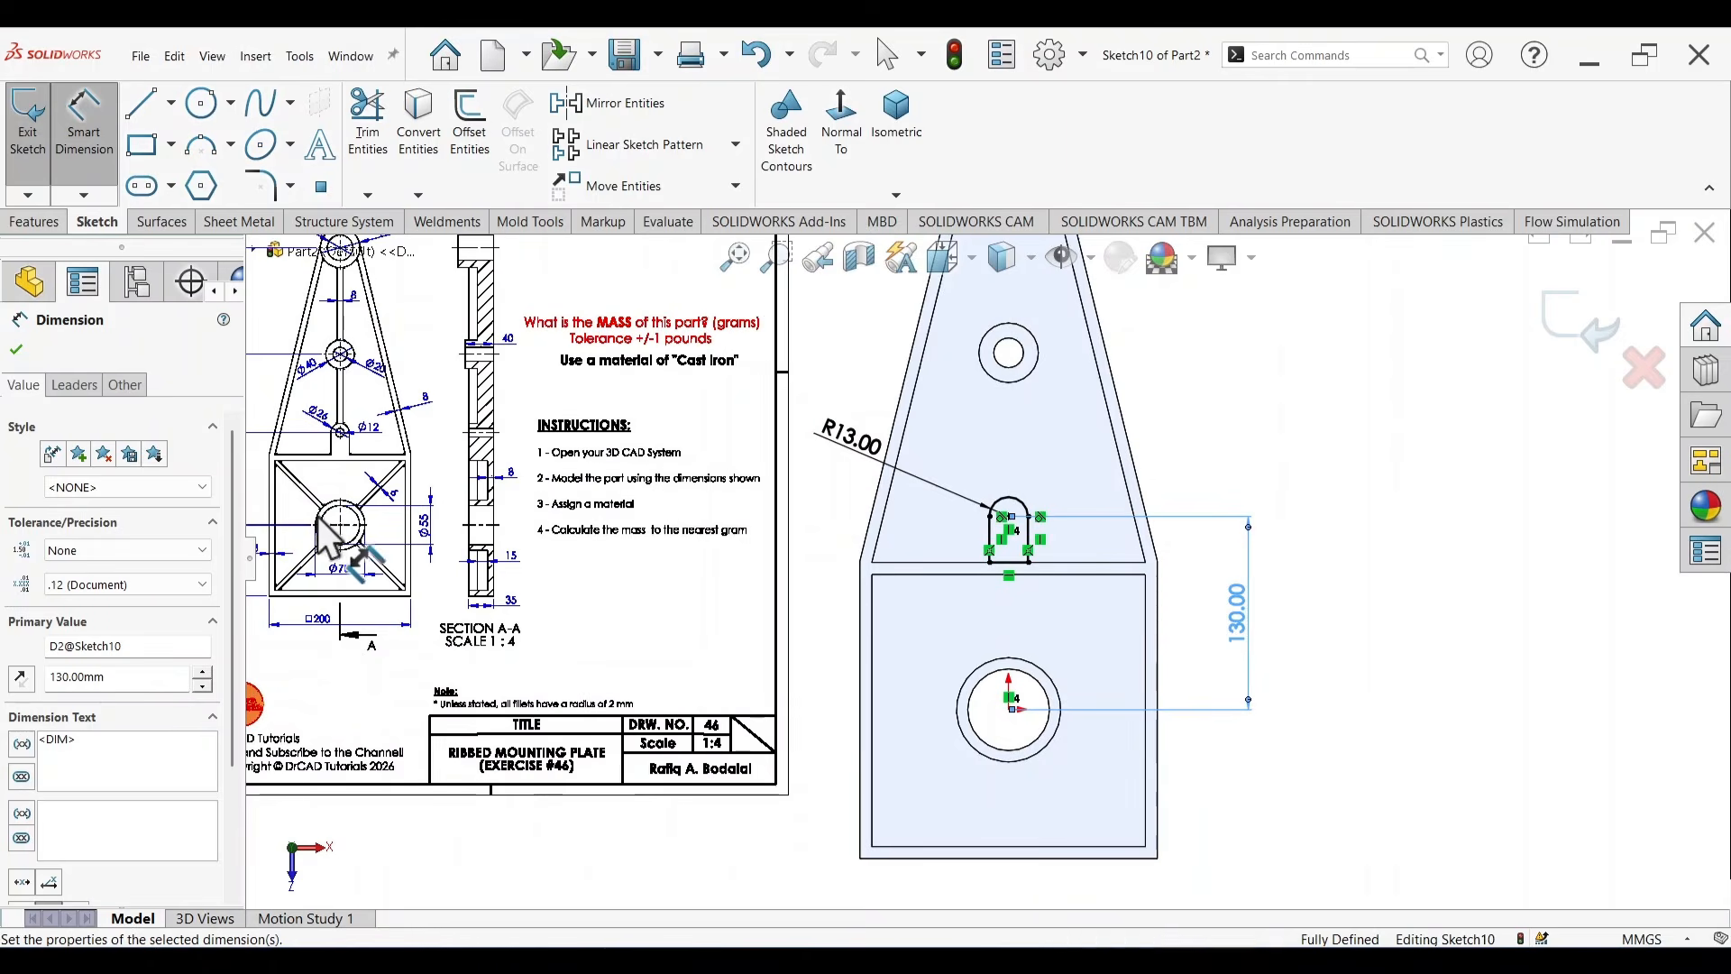
{"action": "scroll", "coordinate": [364, 496], "scroll_direction": "up", "scroll_amount": 1}
{"action": "scroll", "coordinate": [368, 497], "scroll_direction": "down", "scroll_amount": 1}
{"action": "scroll", "coordinate": [368, 499], "scroll_direction": "down", "scroll_amount": 2}
{"action": "scroll", "coordinate": [1425, 678], "scroll_direction": "up", "scroll_amount": 4}
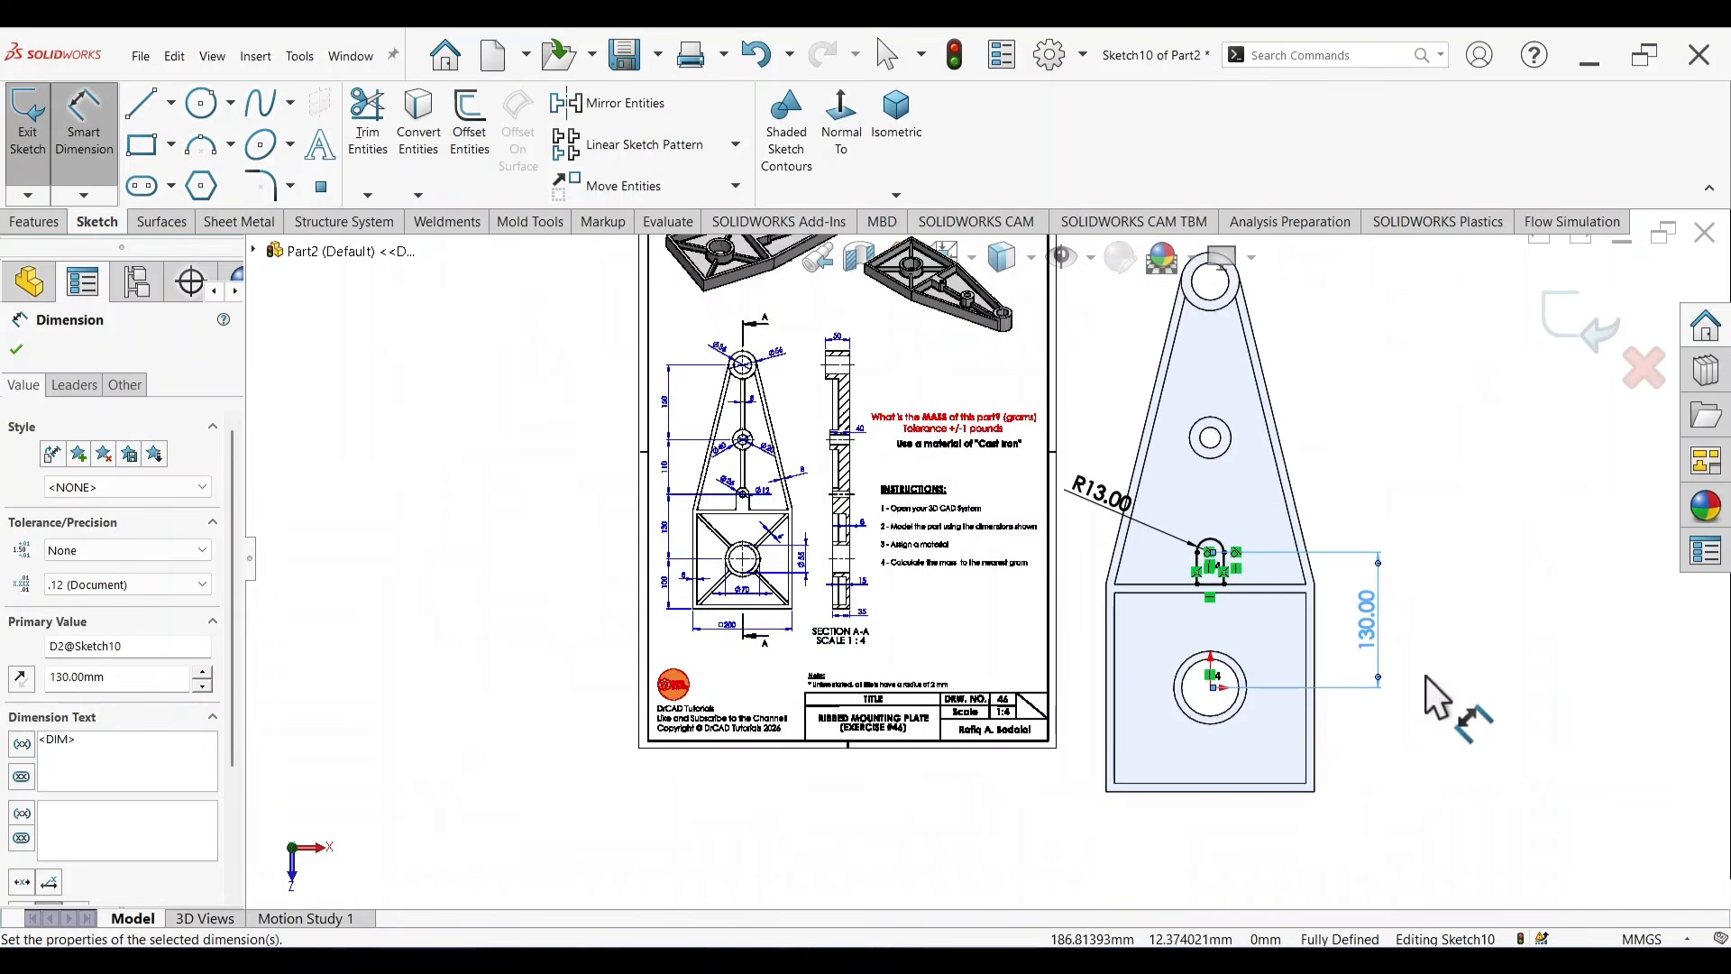
{"action": "key", "text": "s"}
{"action": "left_click", "coordinate": [1556, 831]}
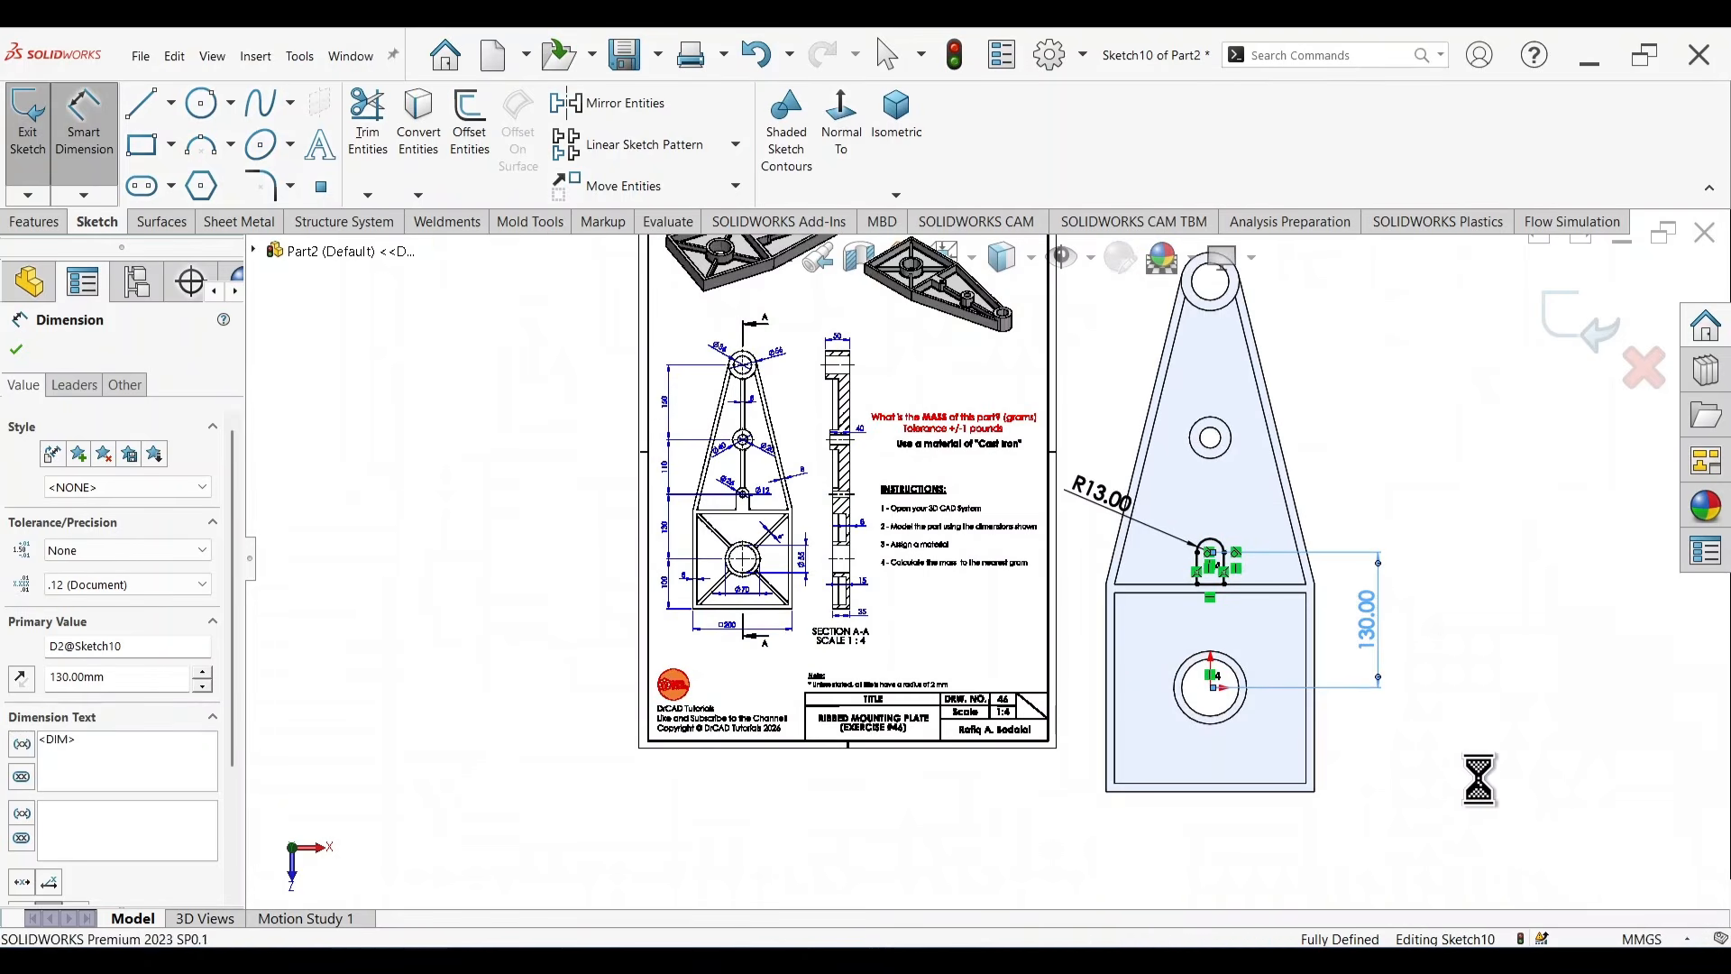
{"action": "right_click", "coordinate": [1413, 696]}
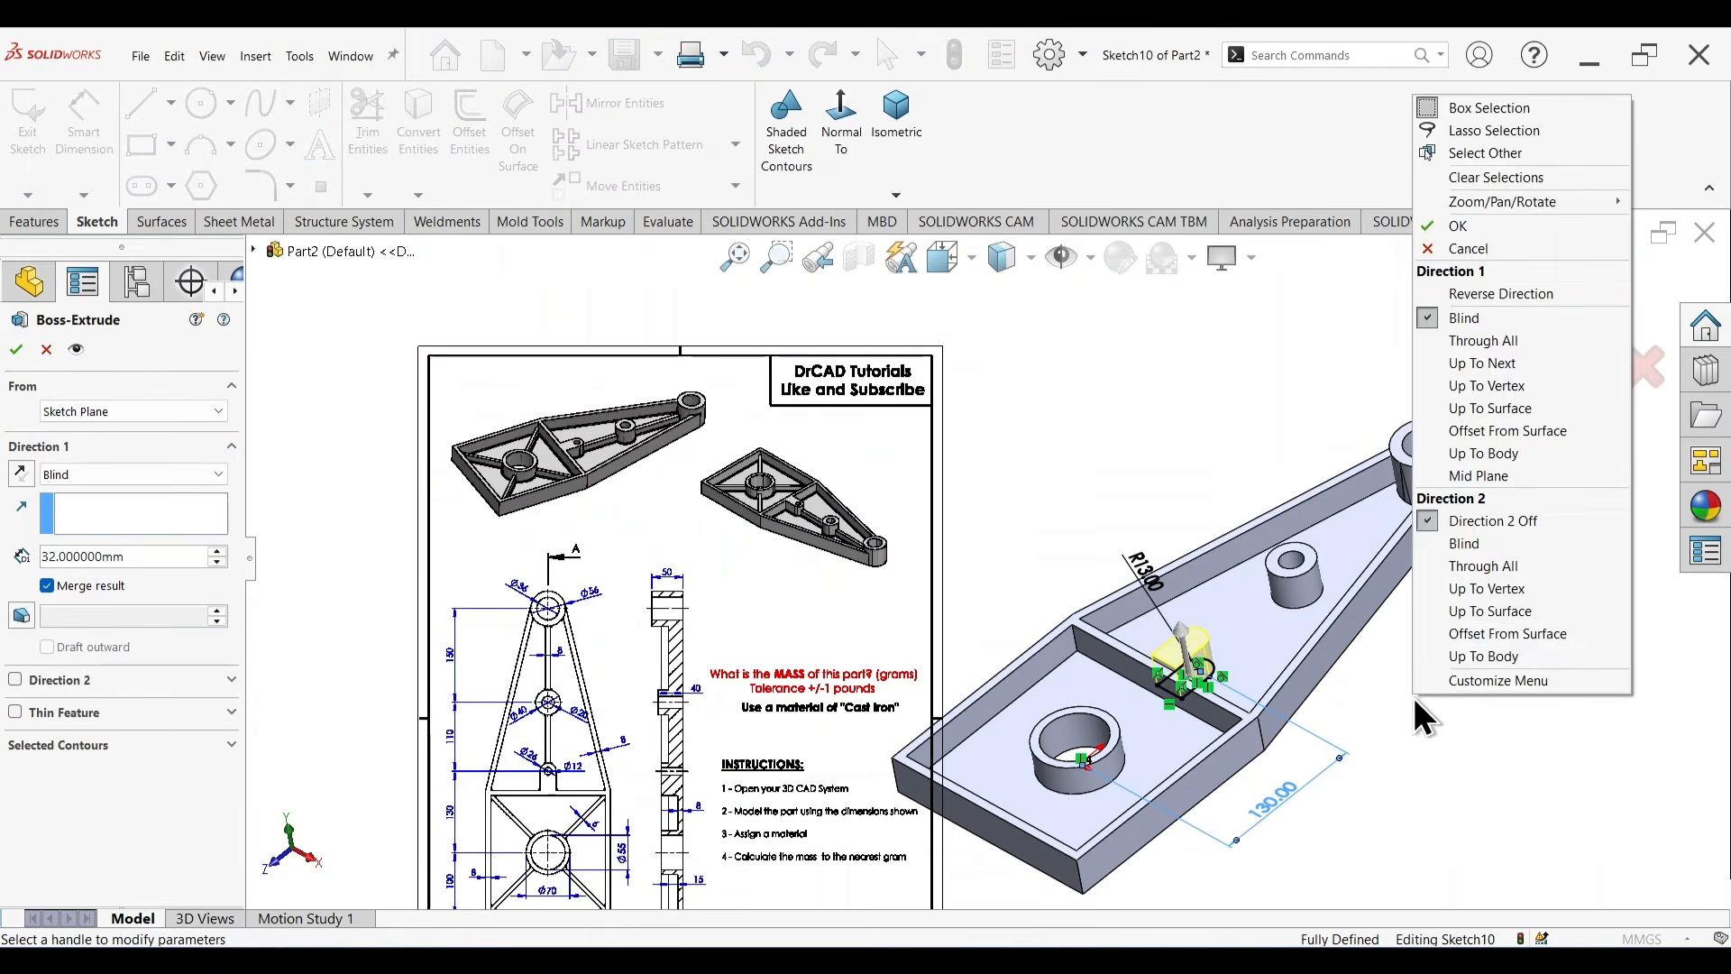
{"action": "left_click", "coordinate": [1496, 407]}
{"action": "scroll", "coordinate": [1235, 695], "scroll_direction": "down", "scroll_amount": 3}
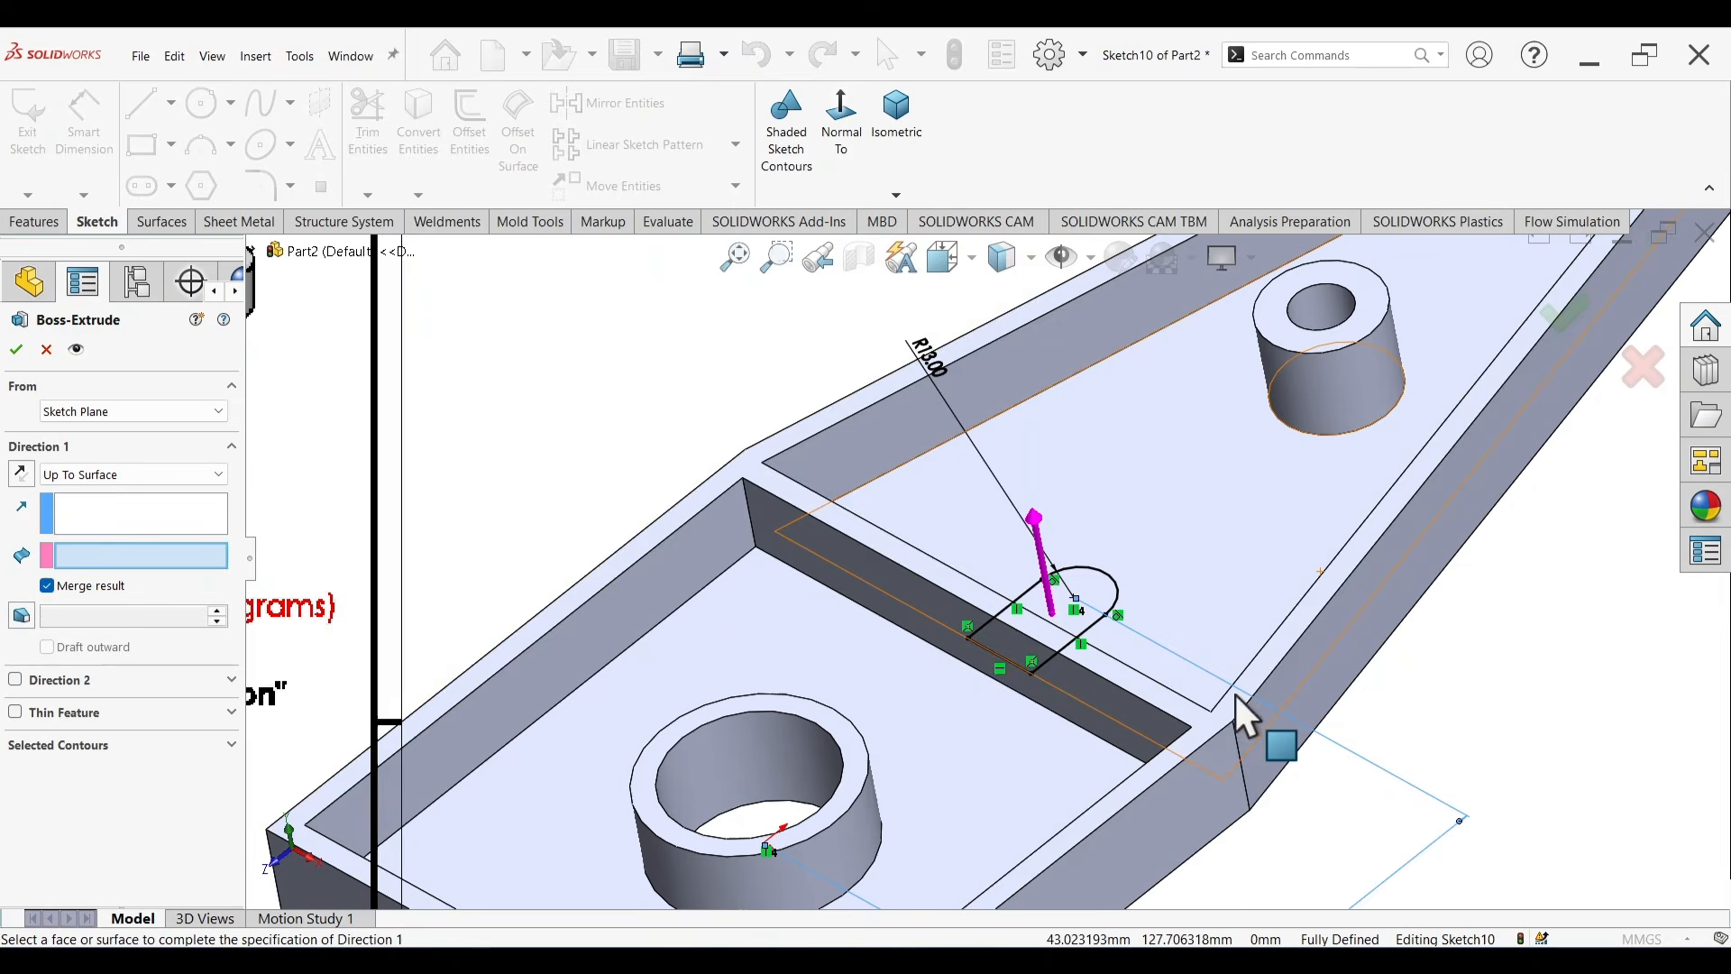
{"action": "left_click", "coordinate": [1172, 706]}
{"action": "key", "text": "f"}
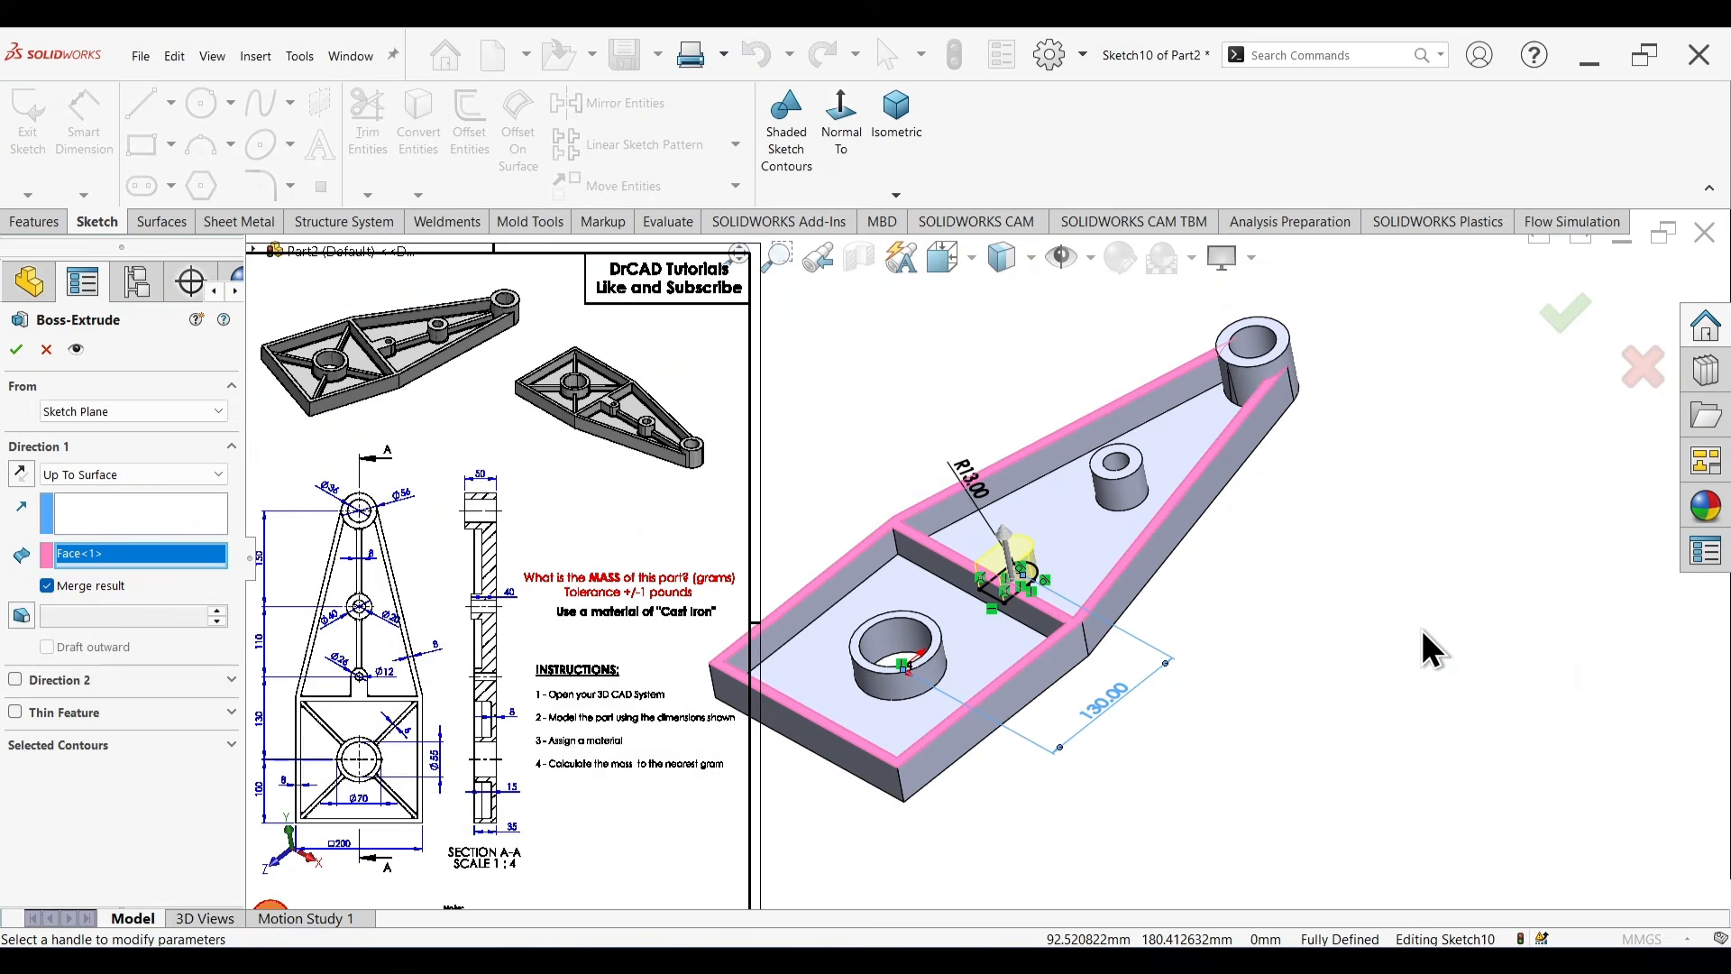
{"action": "left_click", "coordinate": [1567, 317]}
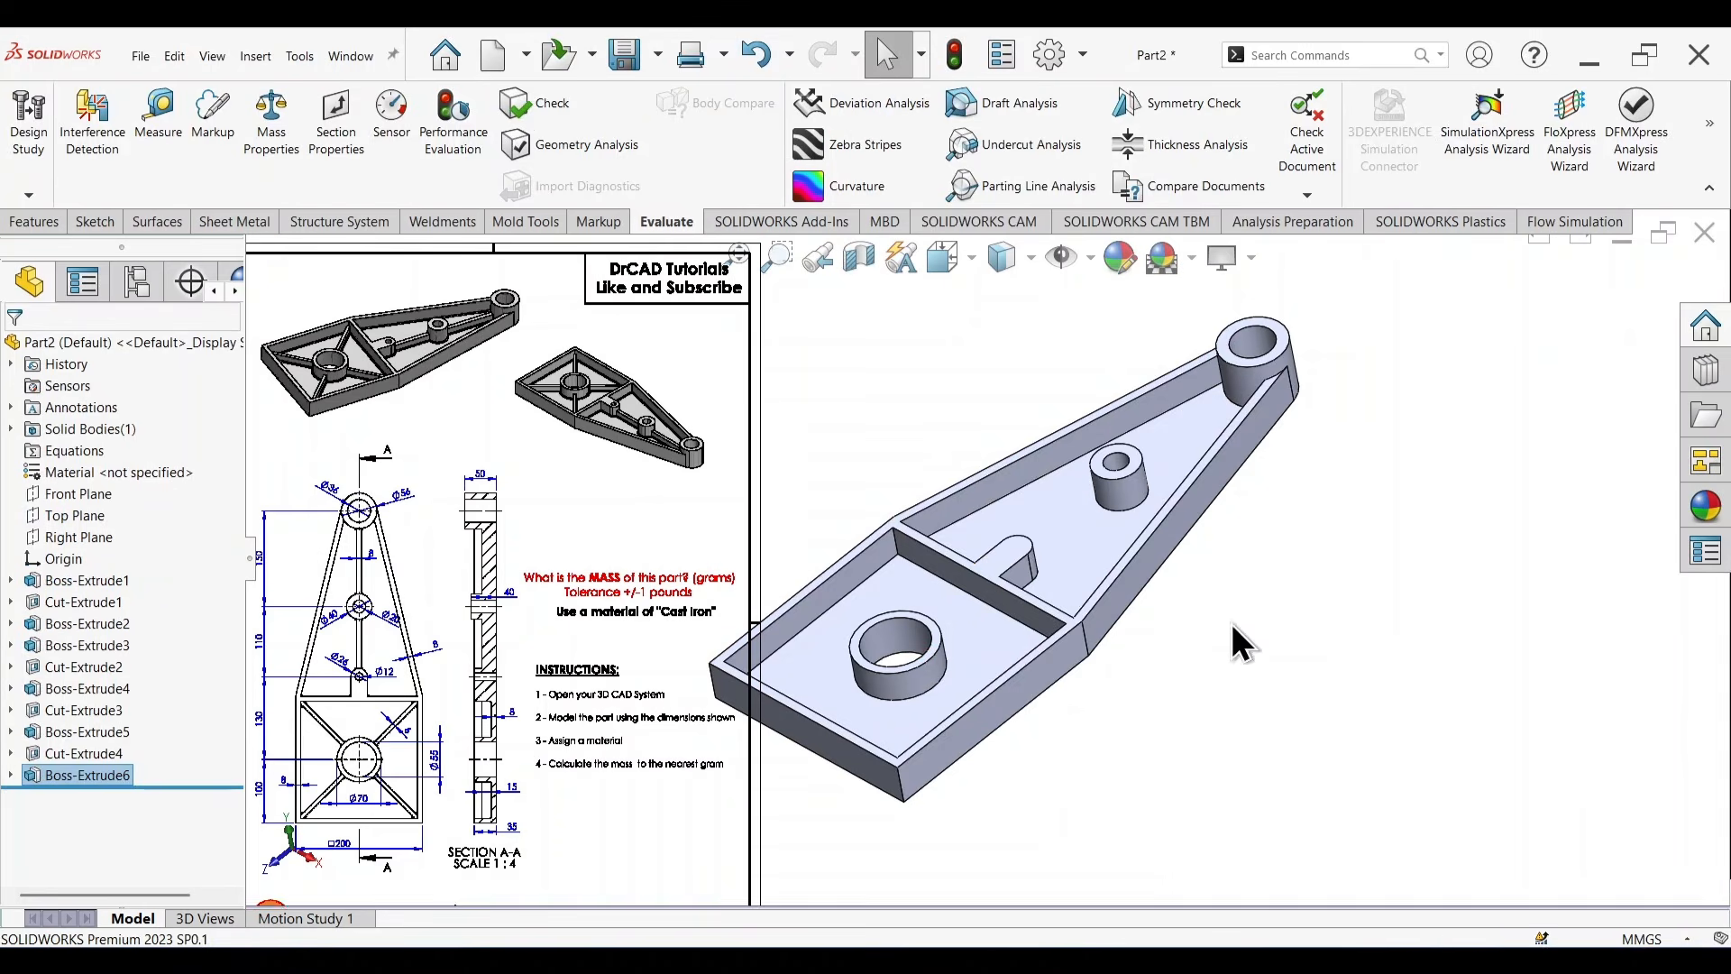
Start a sketch on the rounded boss's top face and draw a circle of about 4.75 mm radius at its arc centre.
{"action": "left_click", "coordinate": [1005, 563]}
{"action": "left_click", "coordinate": [1082, 502]}
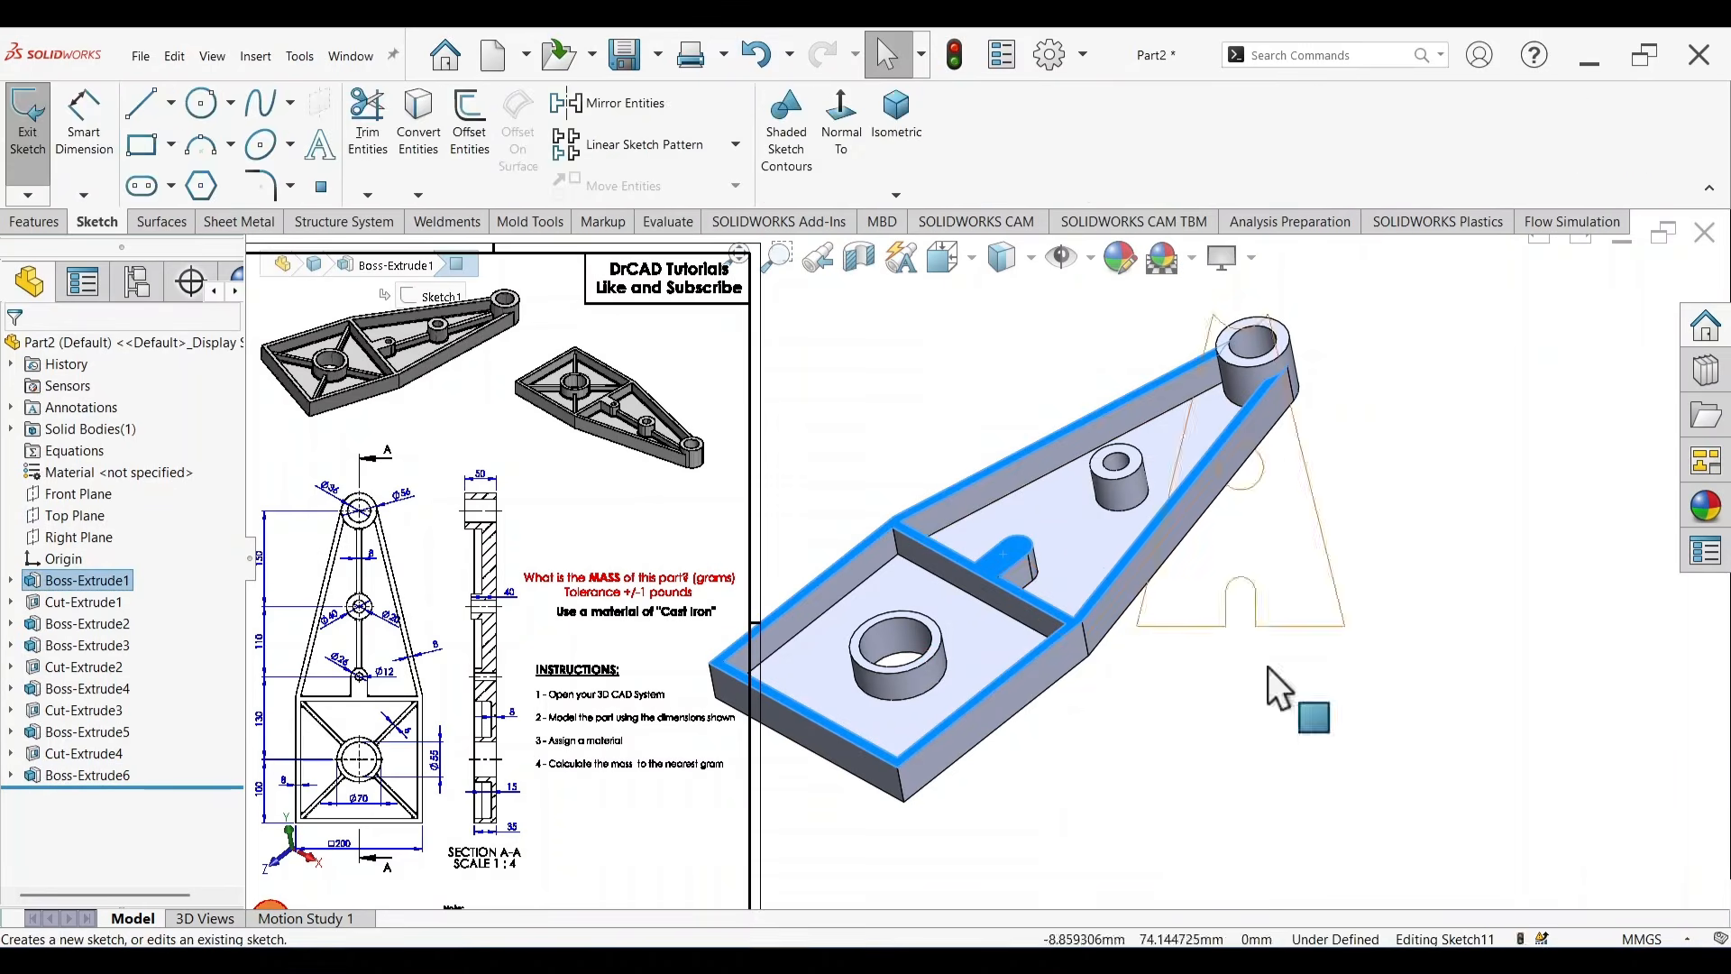
{"action": "right_click_drag", "start_coordinate": [1437, 574], "coordinate": [1589, 570]}
{"action": "scroll", "coordinate": [1247, 604], "scroll_direction": "down", "scroll_amount": 5}
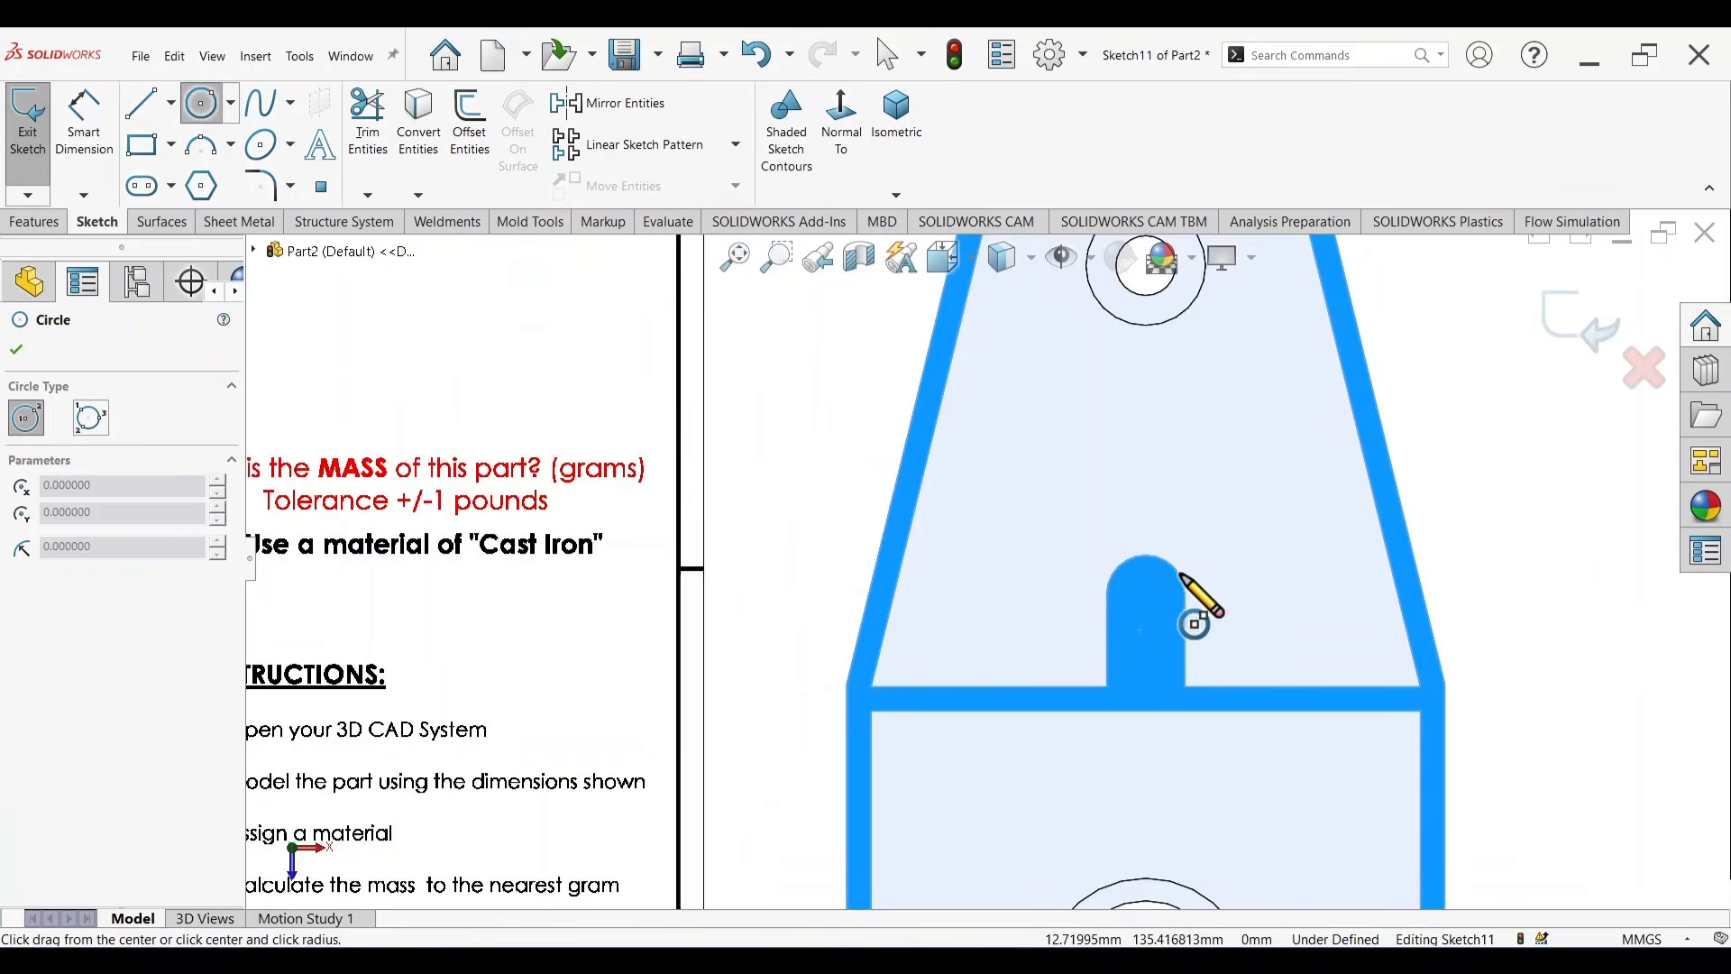
{"action": "left_click", "coordinate": [1145, 594]}
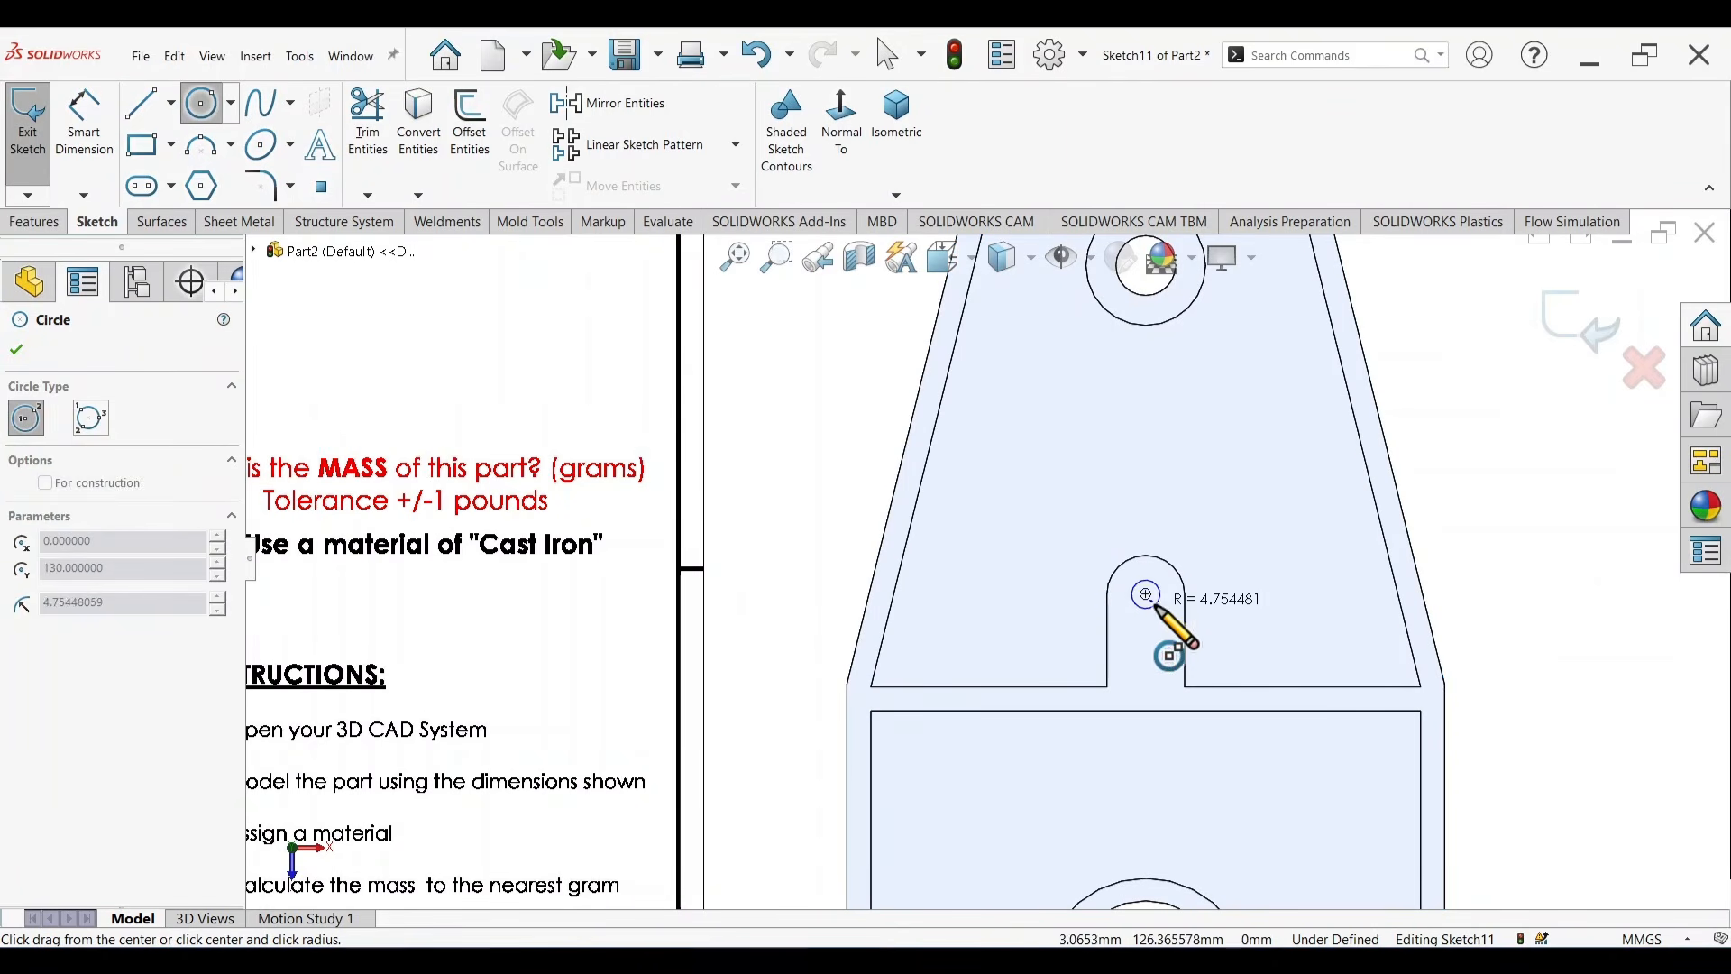
{"action": "left_click", "coordinate": [1154, 606]}
Dimension the small circle on the rounded boss with a diameter of 12 mm, checking the hole size in the reference drawing.
{"action": "right_click_drag", "start_coordinate": [1483, 677], "coordinate": [1547, 766]}
{"action": "scroll", "coordinate": [721, 635], "scroll_direction": "up", "scroll_amount": 4}
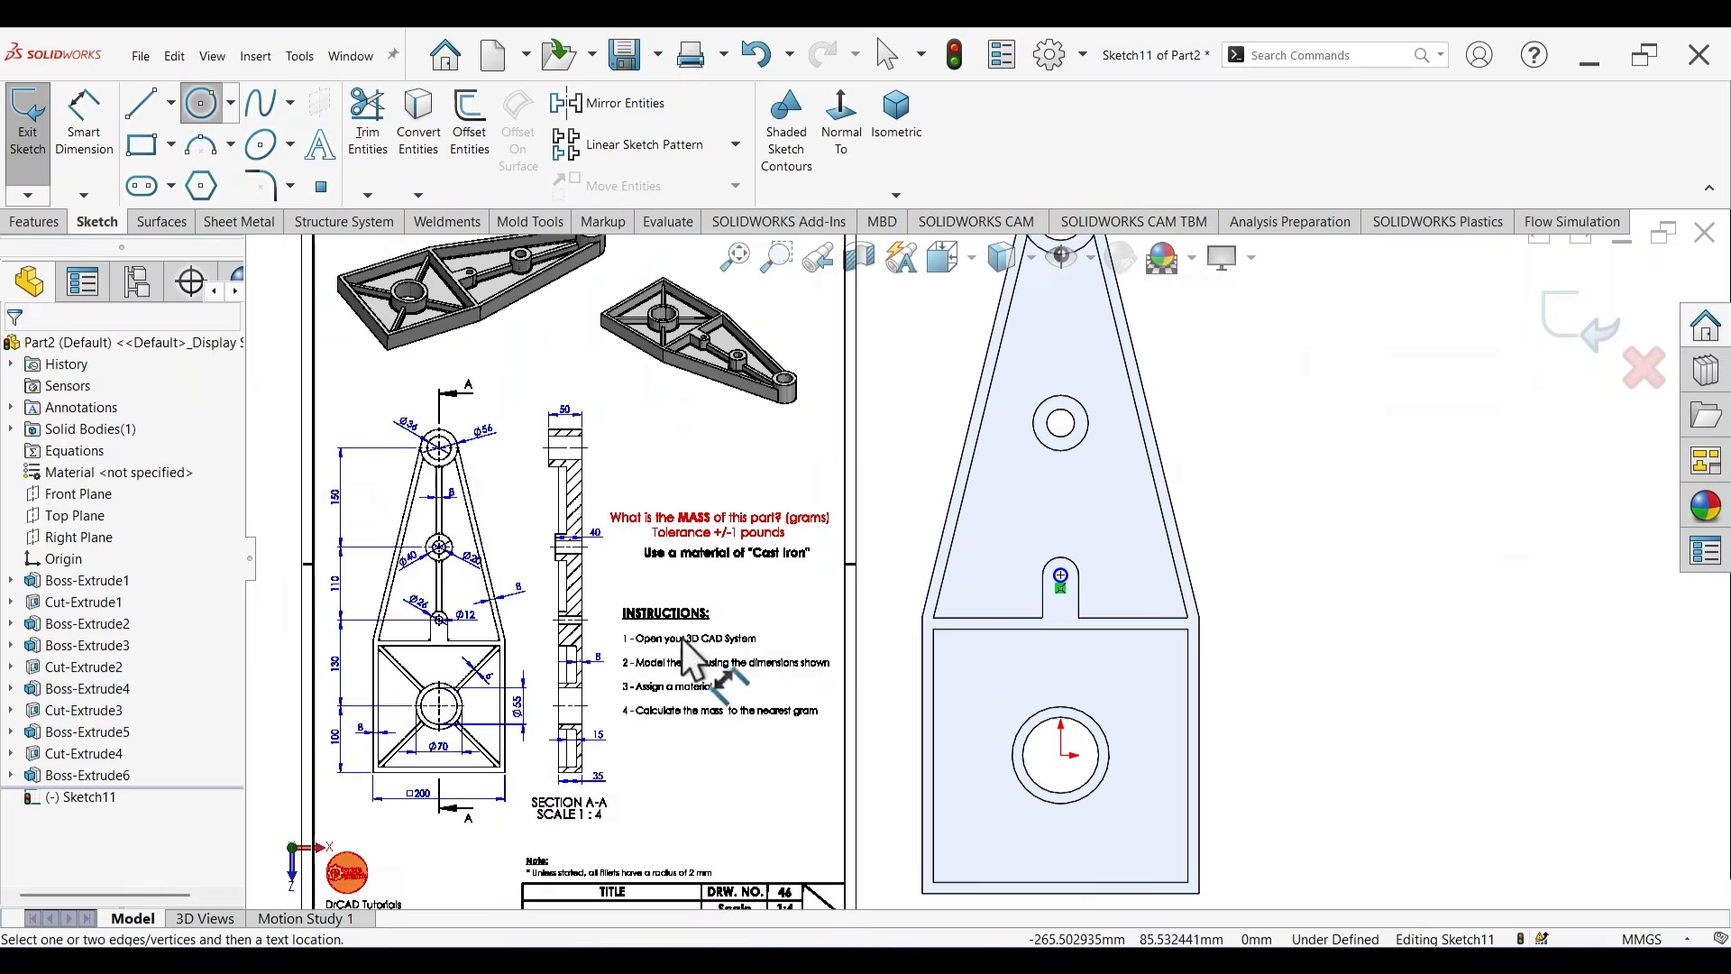
{"action": "scroll", "coordinate": [491, 653], "scroll_direction": "down", "scroll_amount": 6}
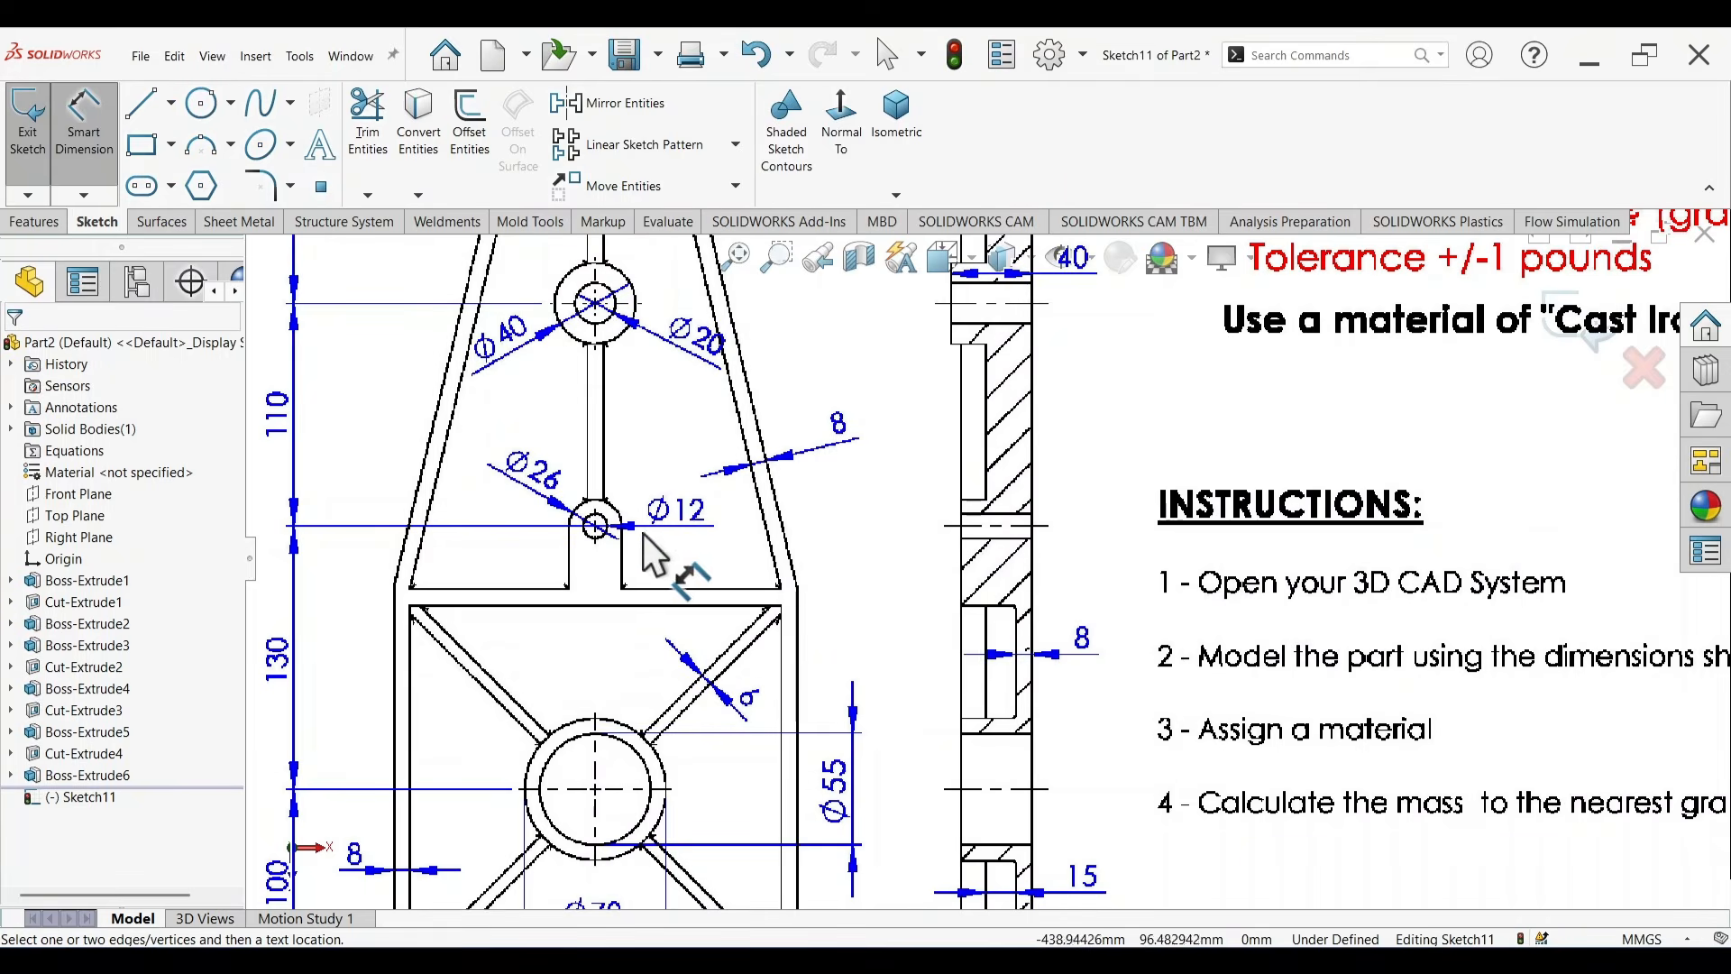
{"action": "scroll", "coordinate": [1100, 560], "scroll_direction": "up", "scroll_amount": 5}
{"action": "scroll", "coordinate": [1383, 541], "scroll_direction": "down", "scroll_amount": 5}
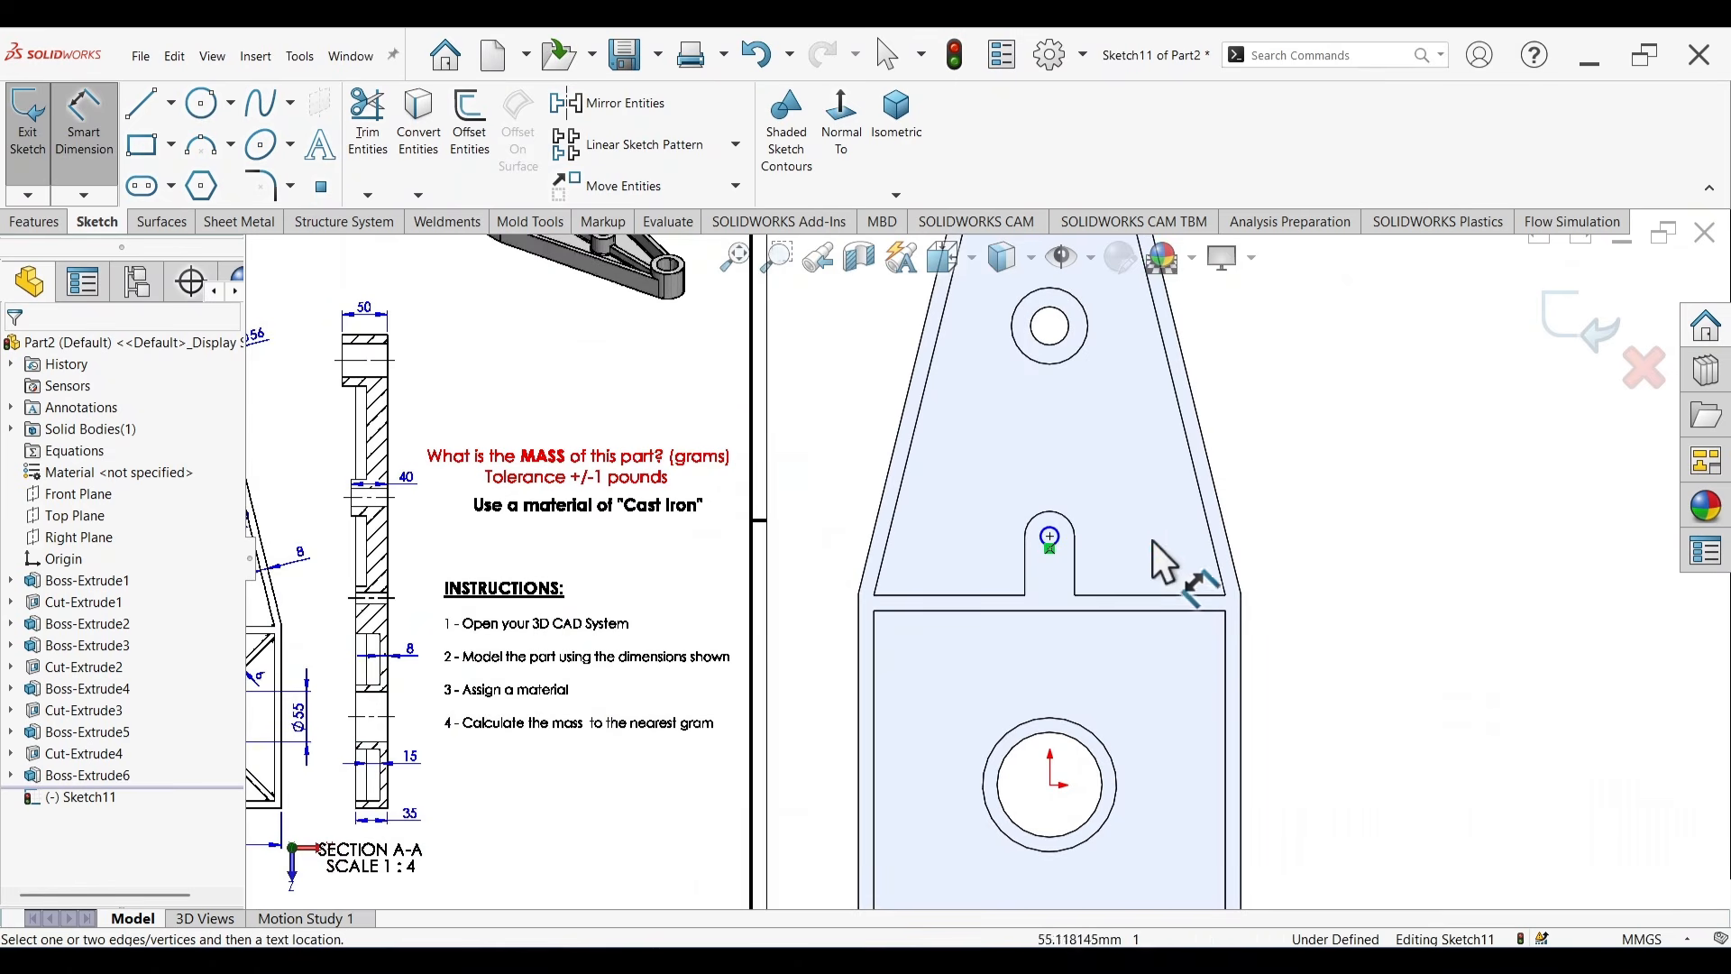
{"action": "left_click", "coordinate": [1058, 543]}
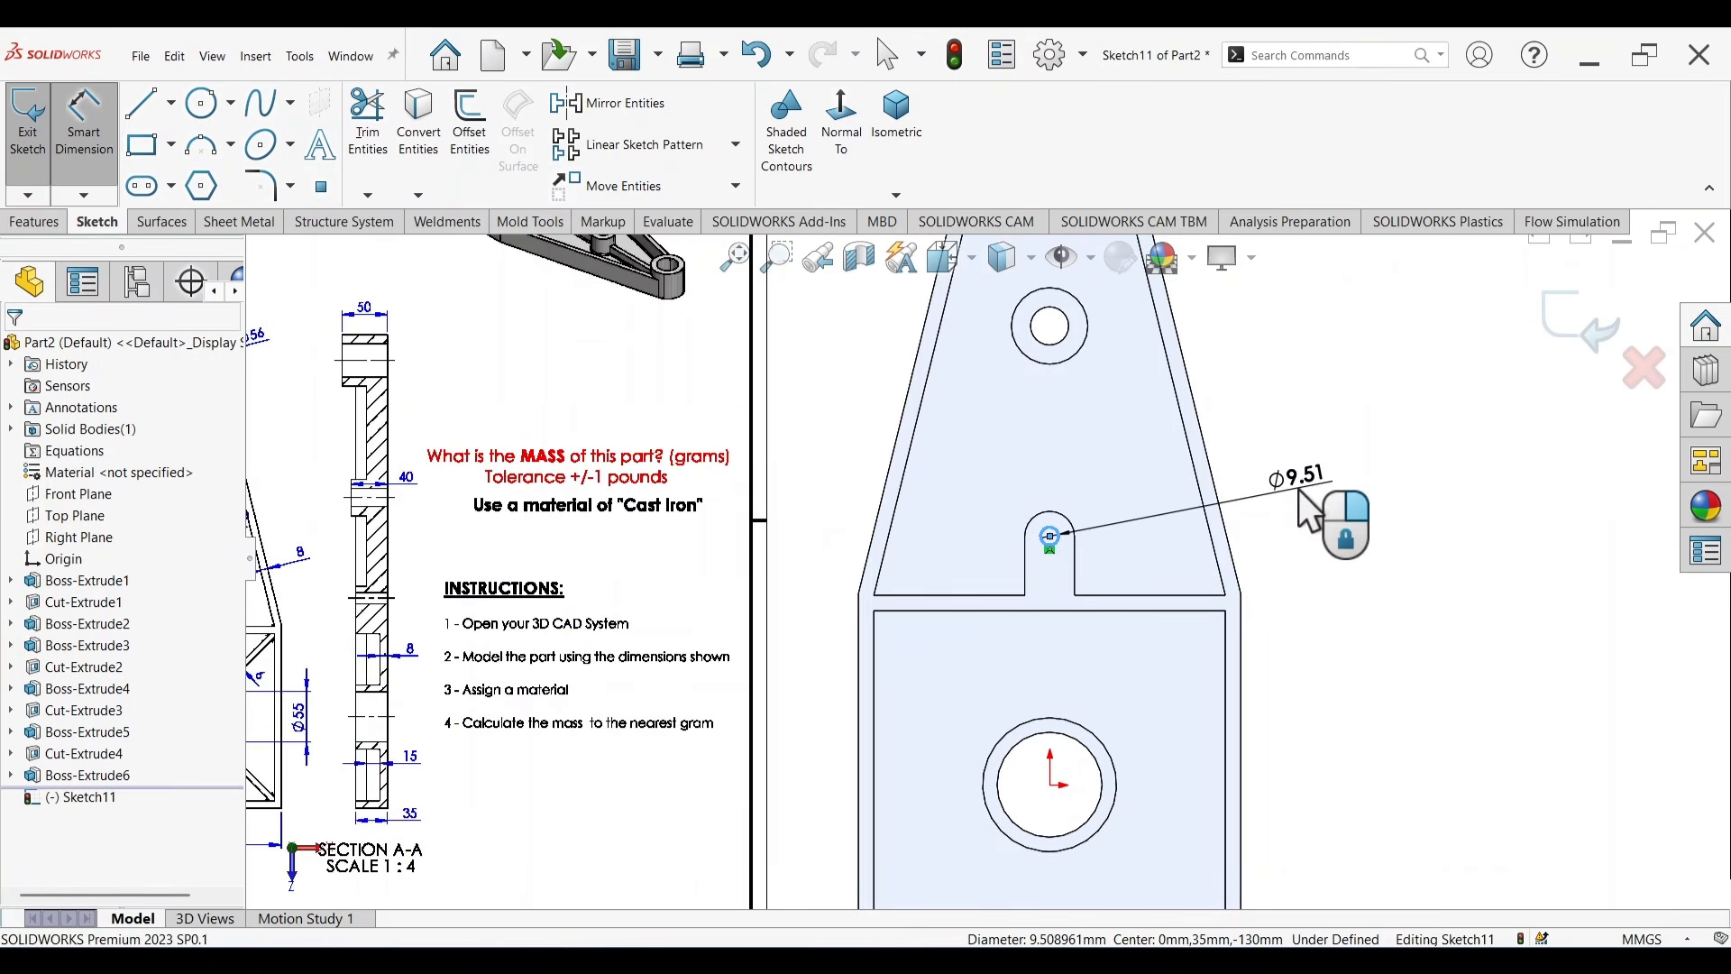
{"action": "left_click", "coordinate": [1298, 490]}
{"action": "type", "text": "12"}
{"action": "key", "text": "Return"}
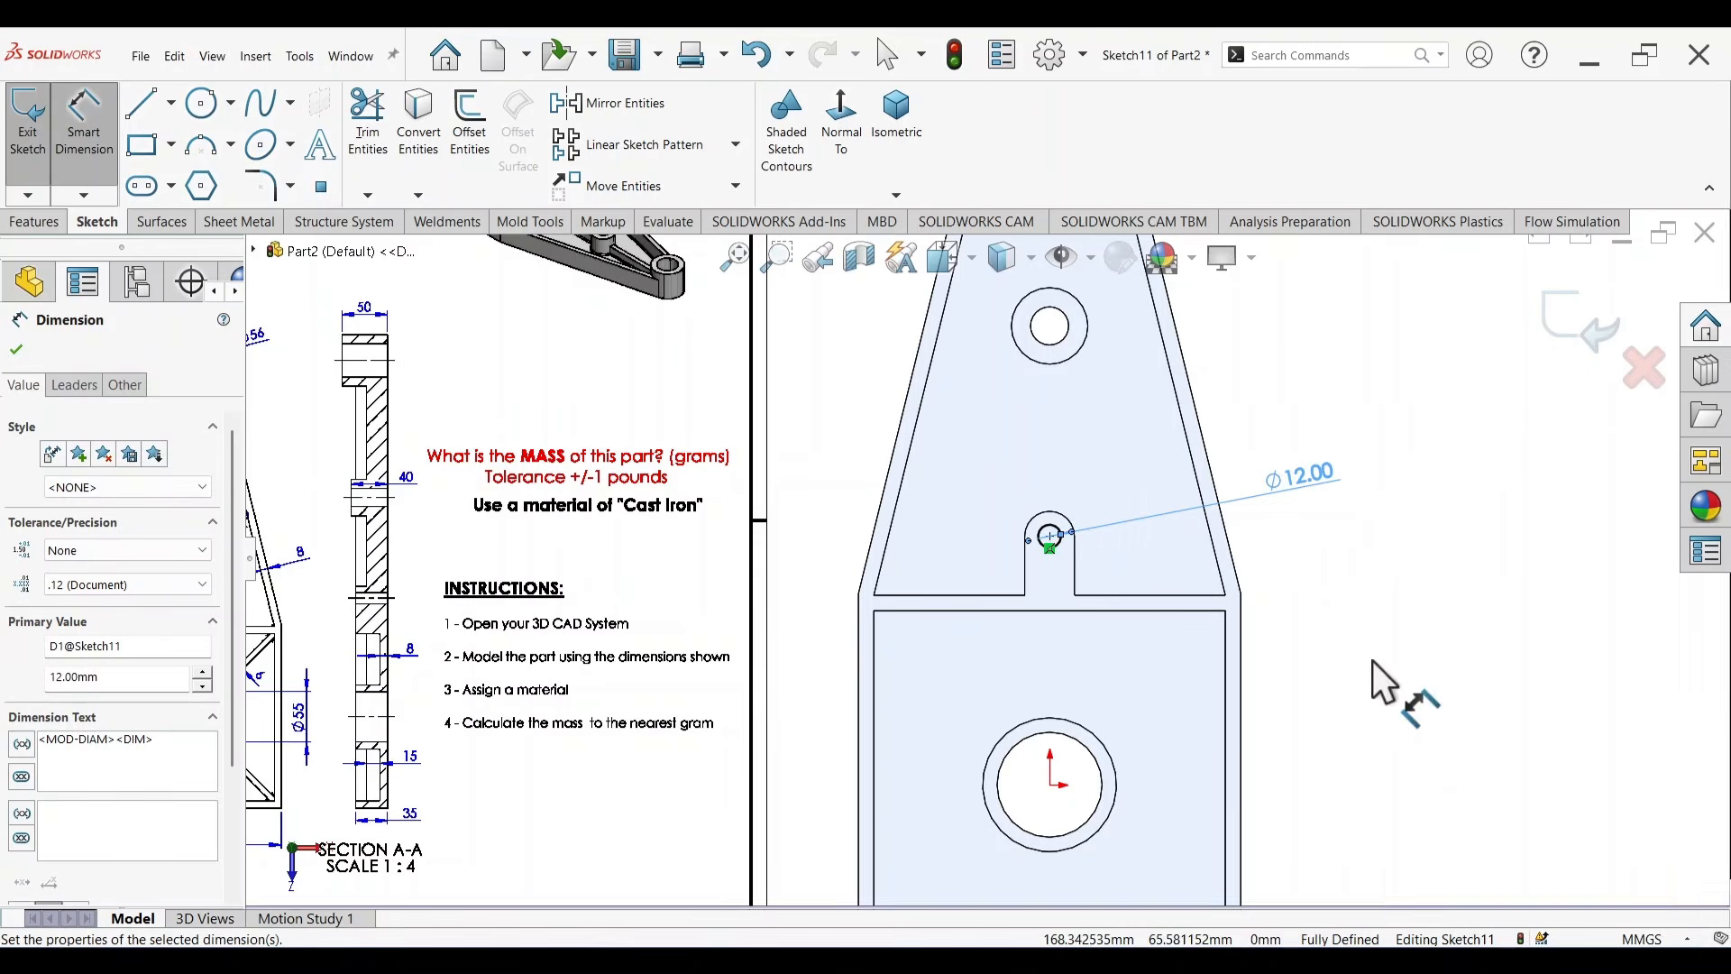
Cut-extrude the 12 mm circle down through the rounded boss to make its hole.
{"action": "key", "text": "s"}
{"action": "left_click", "coordinate": [1614, 846]}
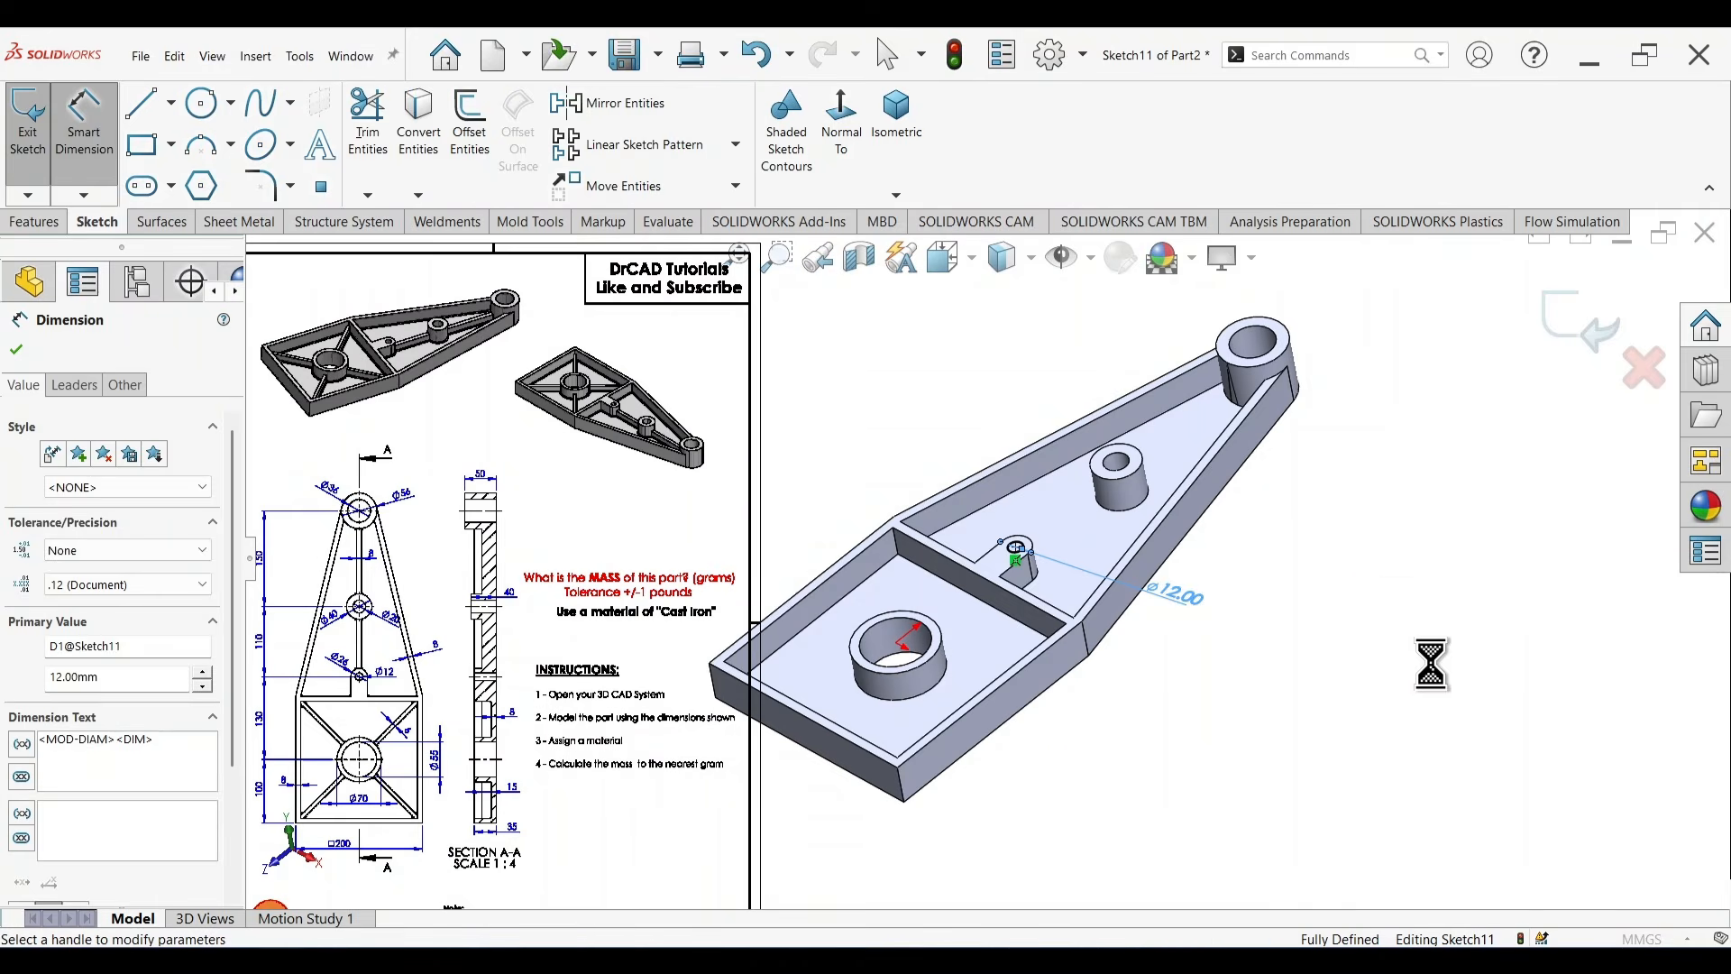
{"action": "right_click", "coordinate": [1231, 712]}
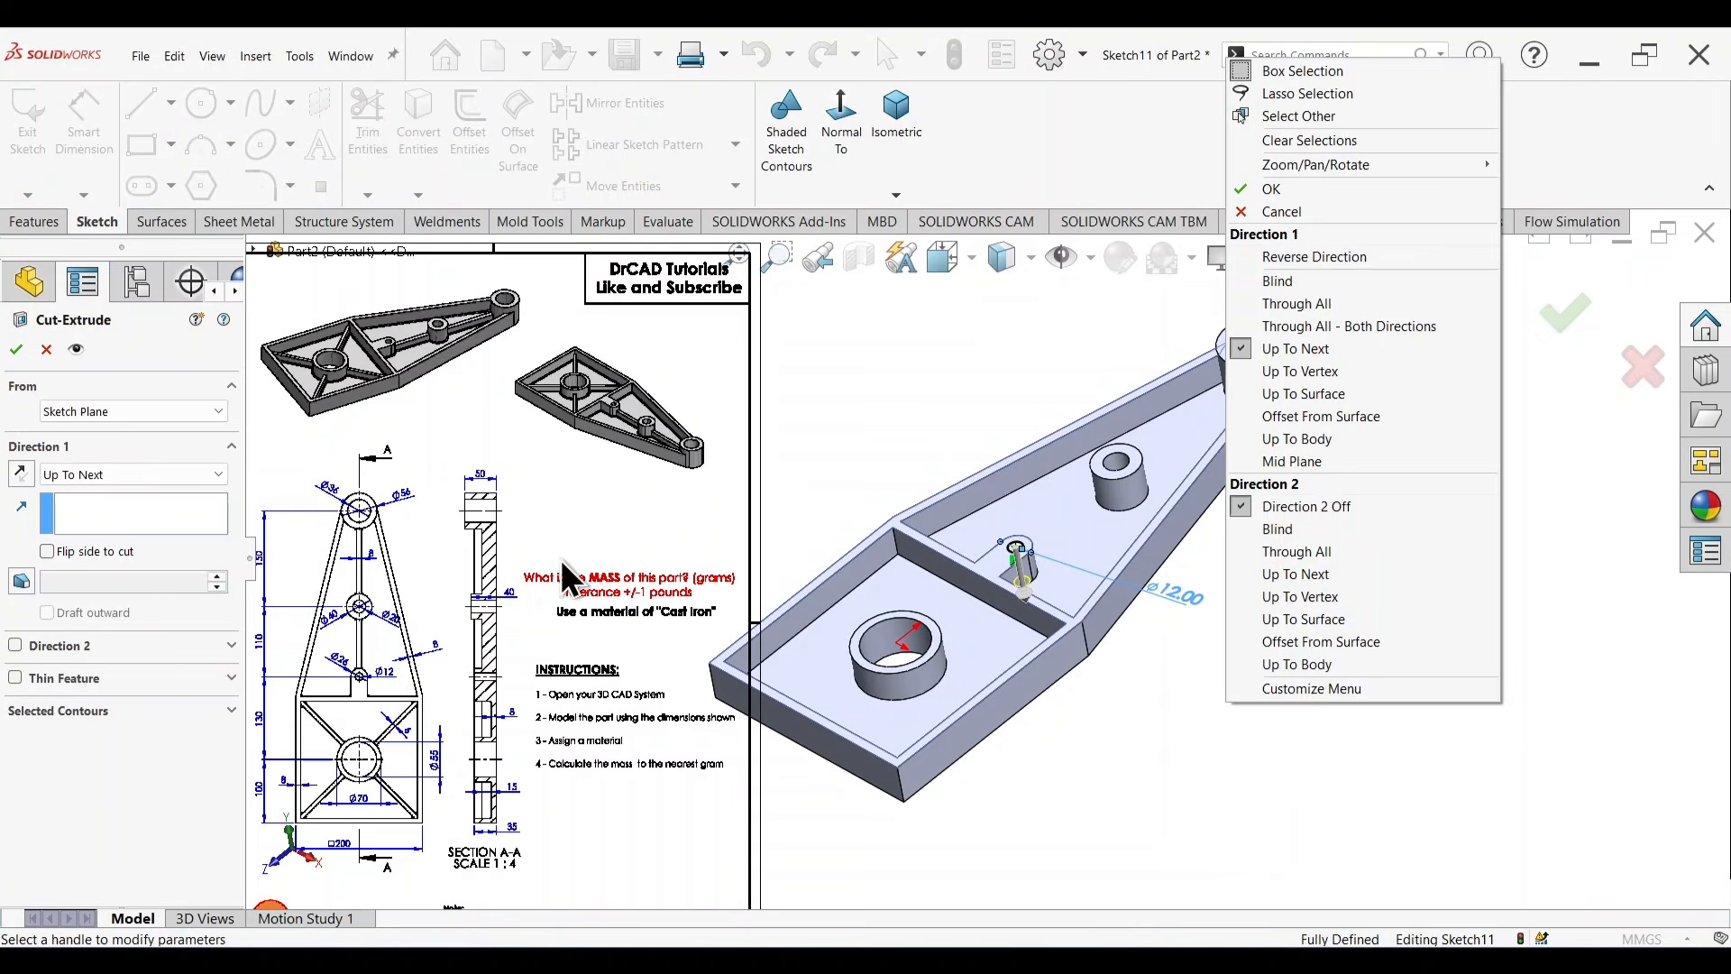
{"action": "left_click", "coordinate": [1118, 158]}
{"action": "left_click", "coordinate": [1555, 314]}
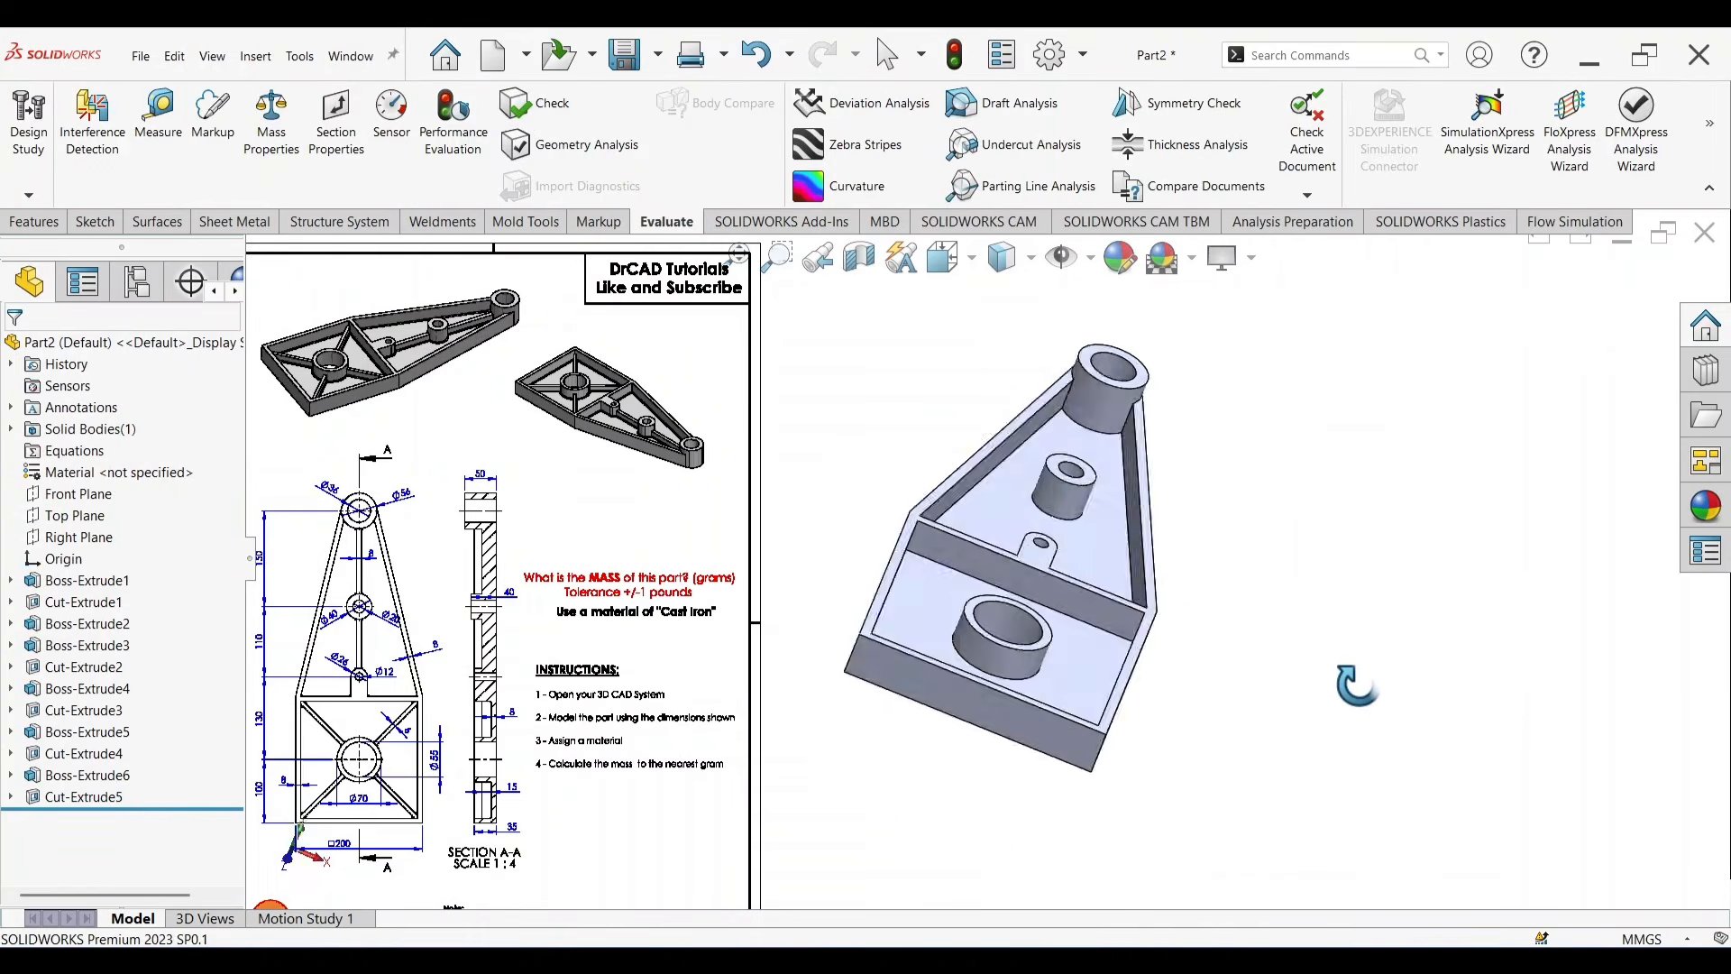
Compare the model with the reference drawing's isometric views, examining the ribs between the bosses and in the square pocket.
{"action": "scroll", "coordinate": [1121, 613], "scroll_direction": "up", "scroll_amount": 3}
{"action": "scroll", "coordinate": [939, 568], "scroll_direction": "down", "scroll_amount": 4}
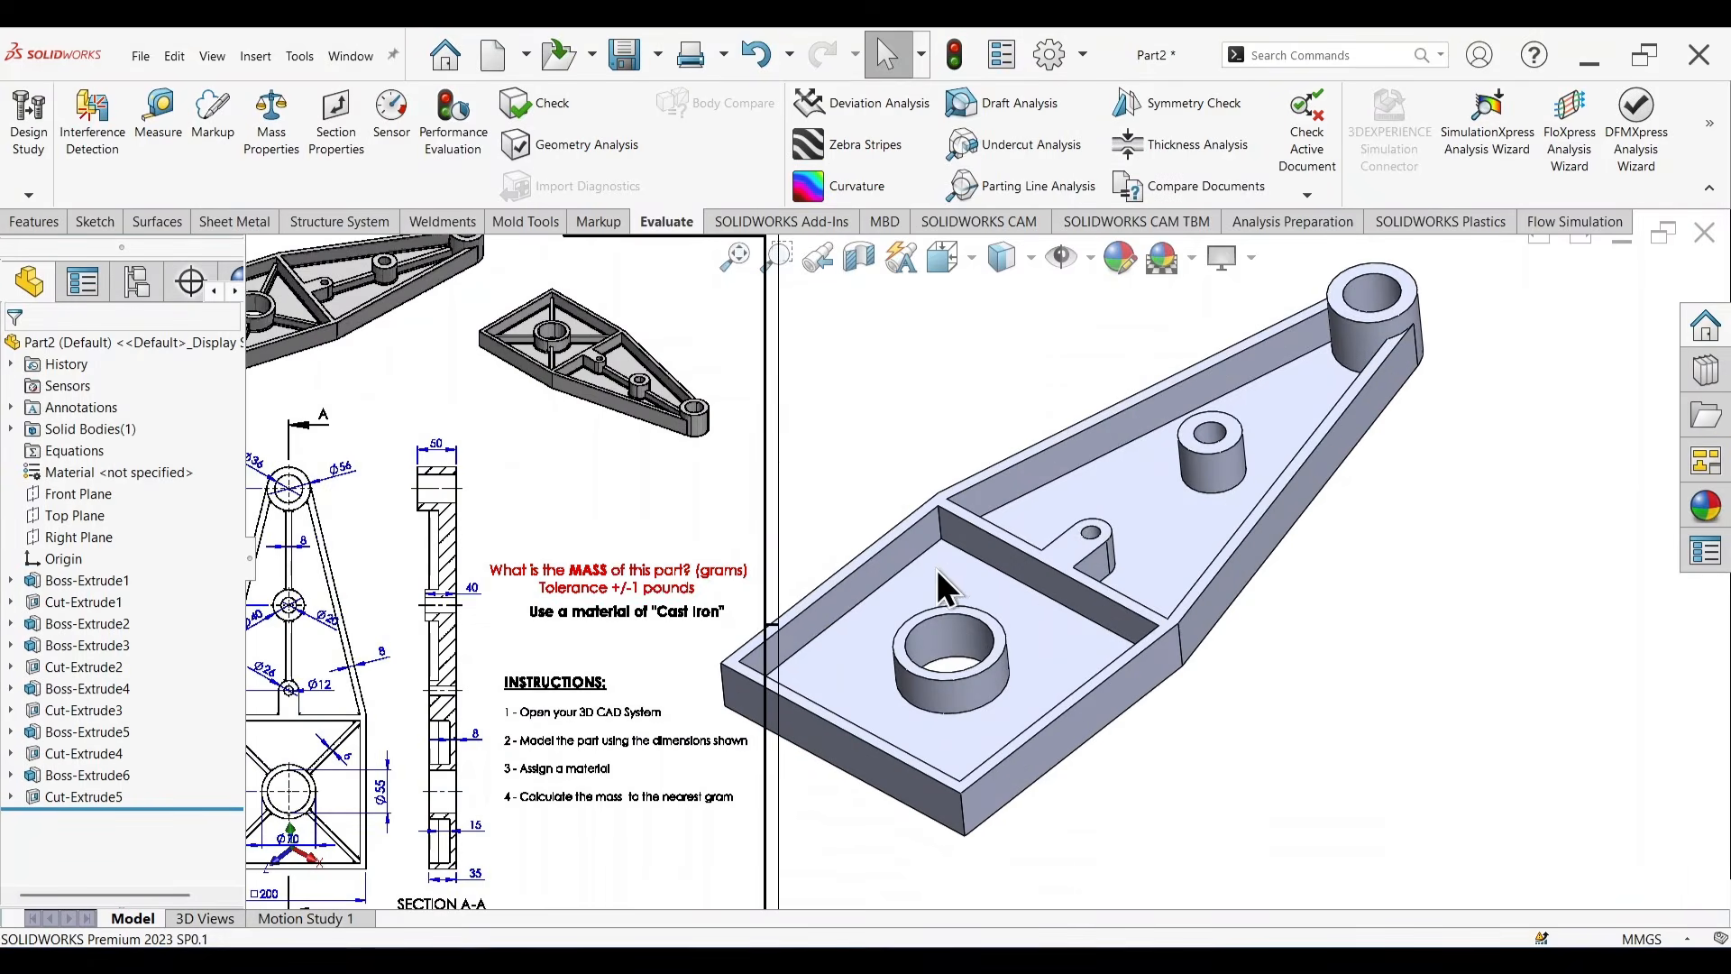
{"action": "scroll", "coordinate": [656, 604], "scroll_direction": "up", "scroll_amount": 2}
{"action": "scroll", "coordinate": [538, 372], "scroll_direction": "down", "scroll_amount": 5}
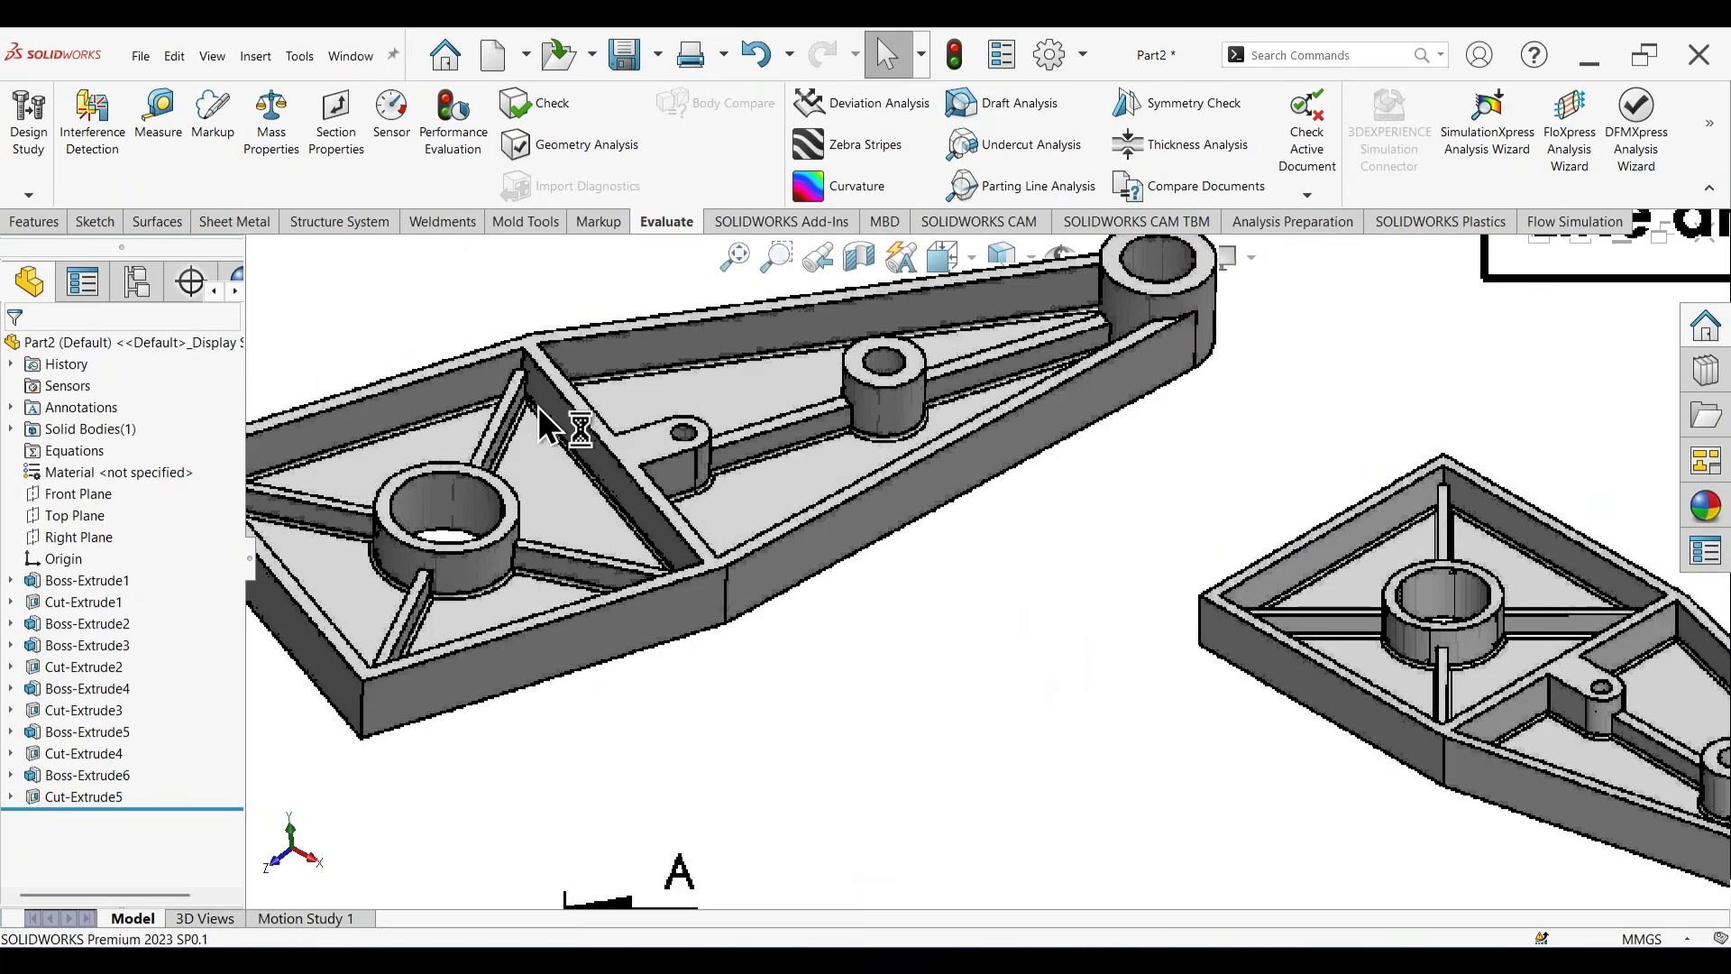
{"action": "scroll", "coordinate": [615, 434], "scroll_direction": "up", "scroll_amount": 1}
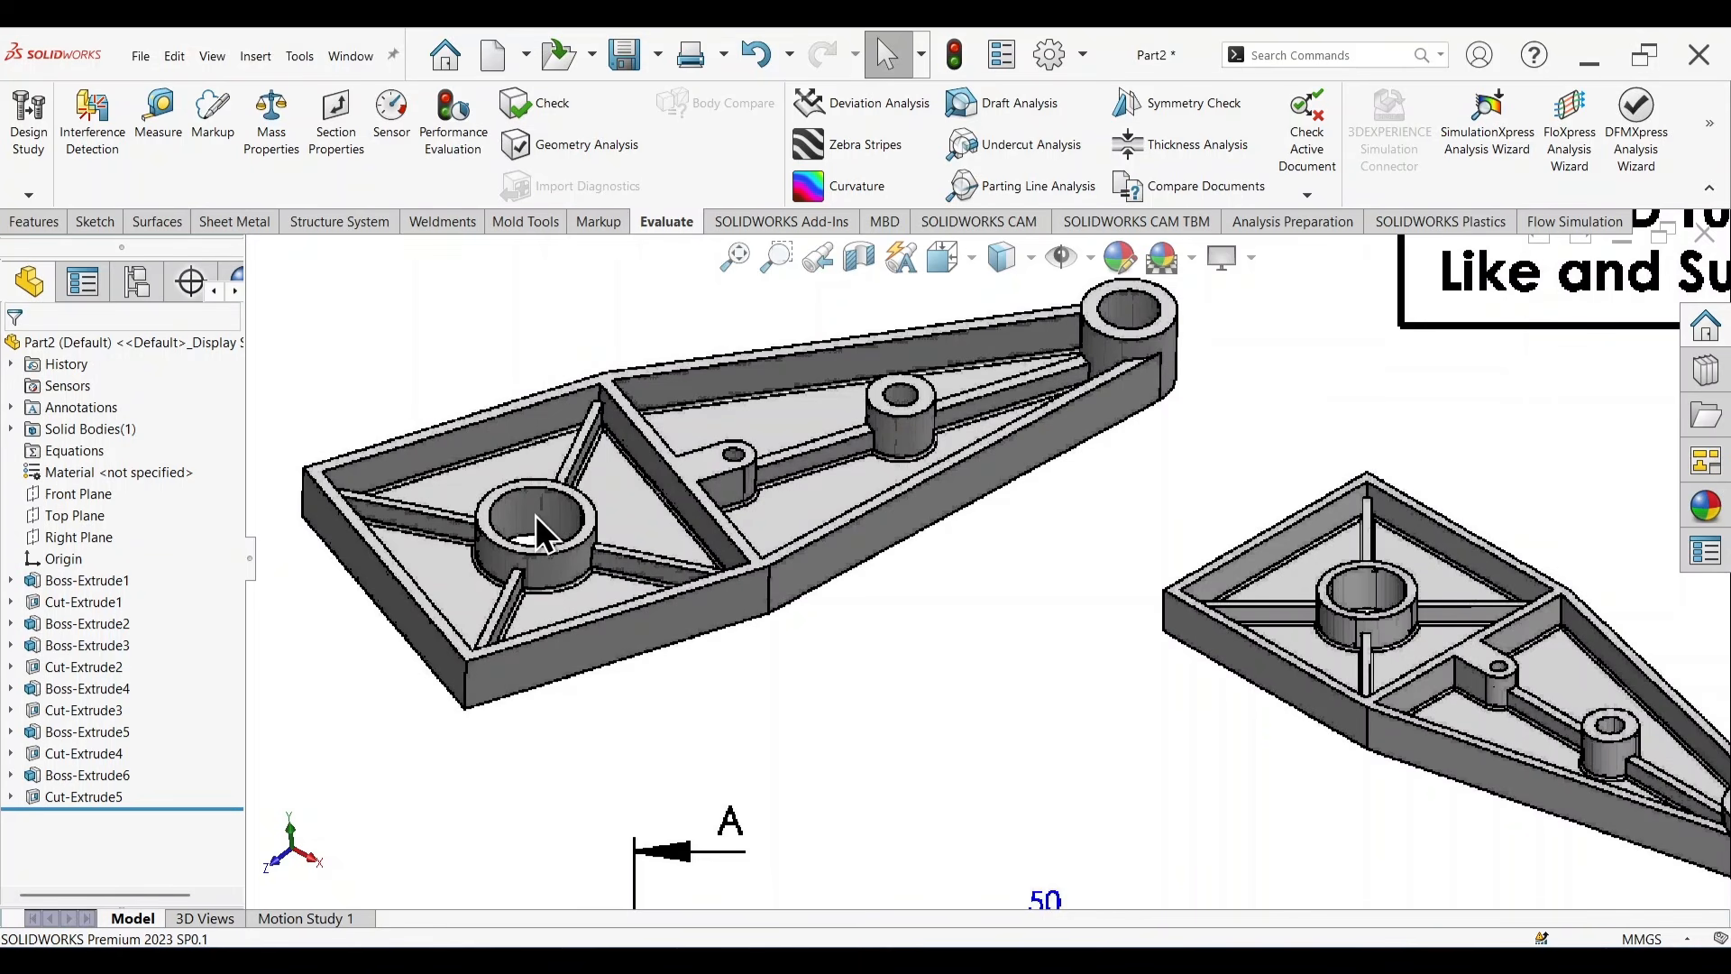
{"action": "scroll", "coordinate": [1295, 485], "scroll_direction": "up", "scroll_amount": 3}
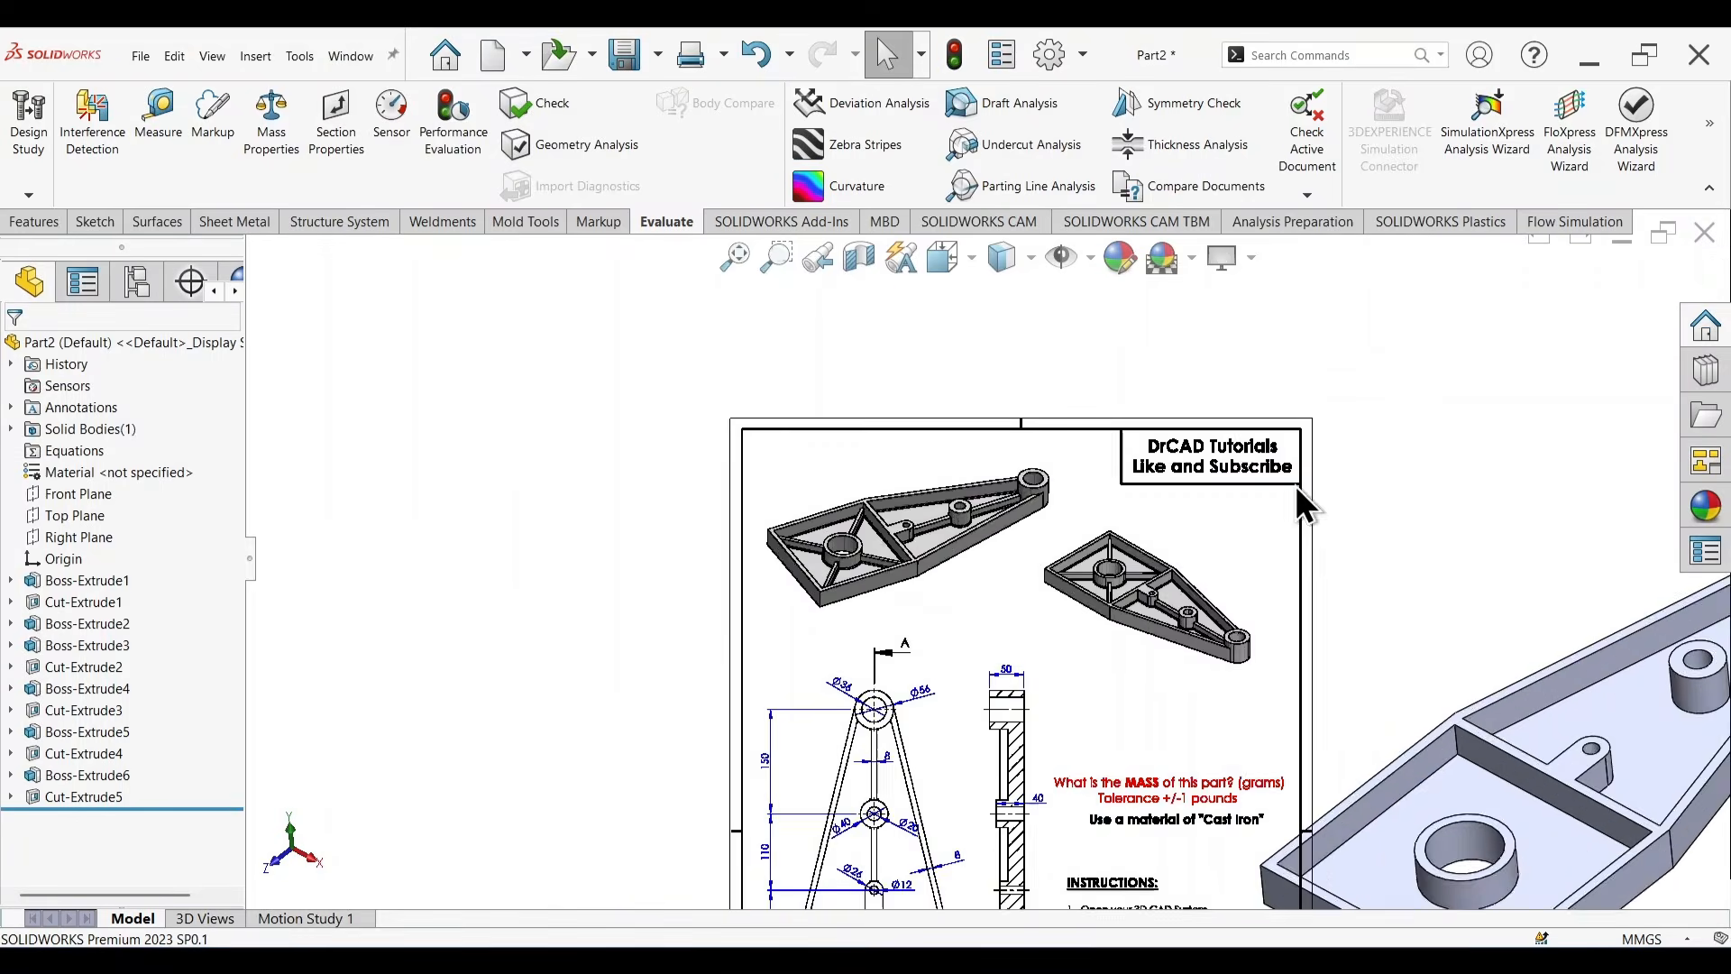
{"action": "scroll", "coordinate": [1396, 617], "scroll_direction": "down", "scroll_amount": 3}
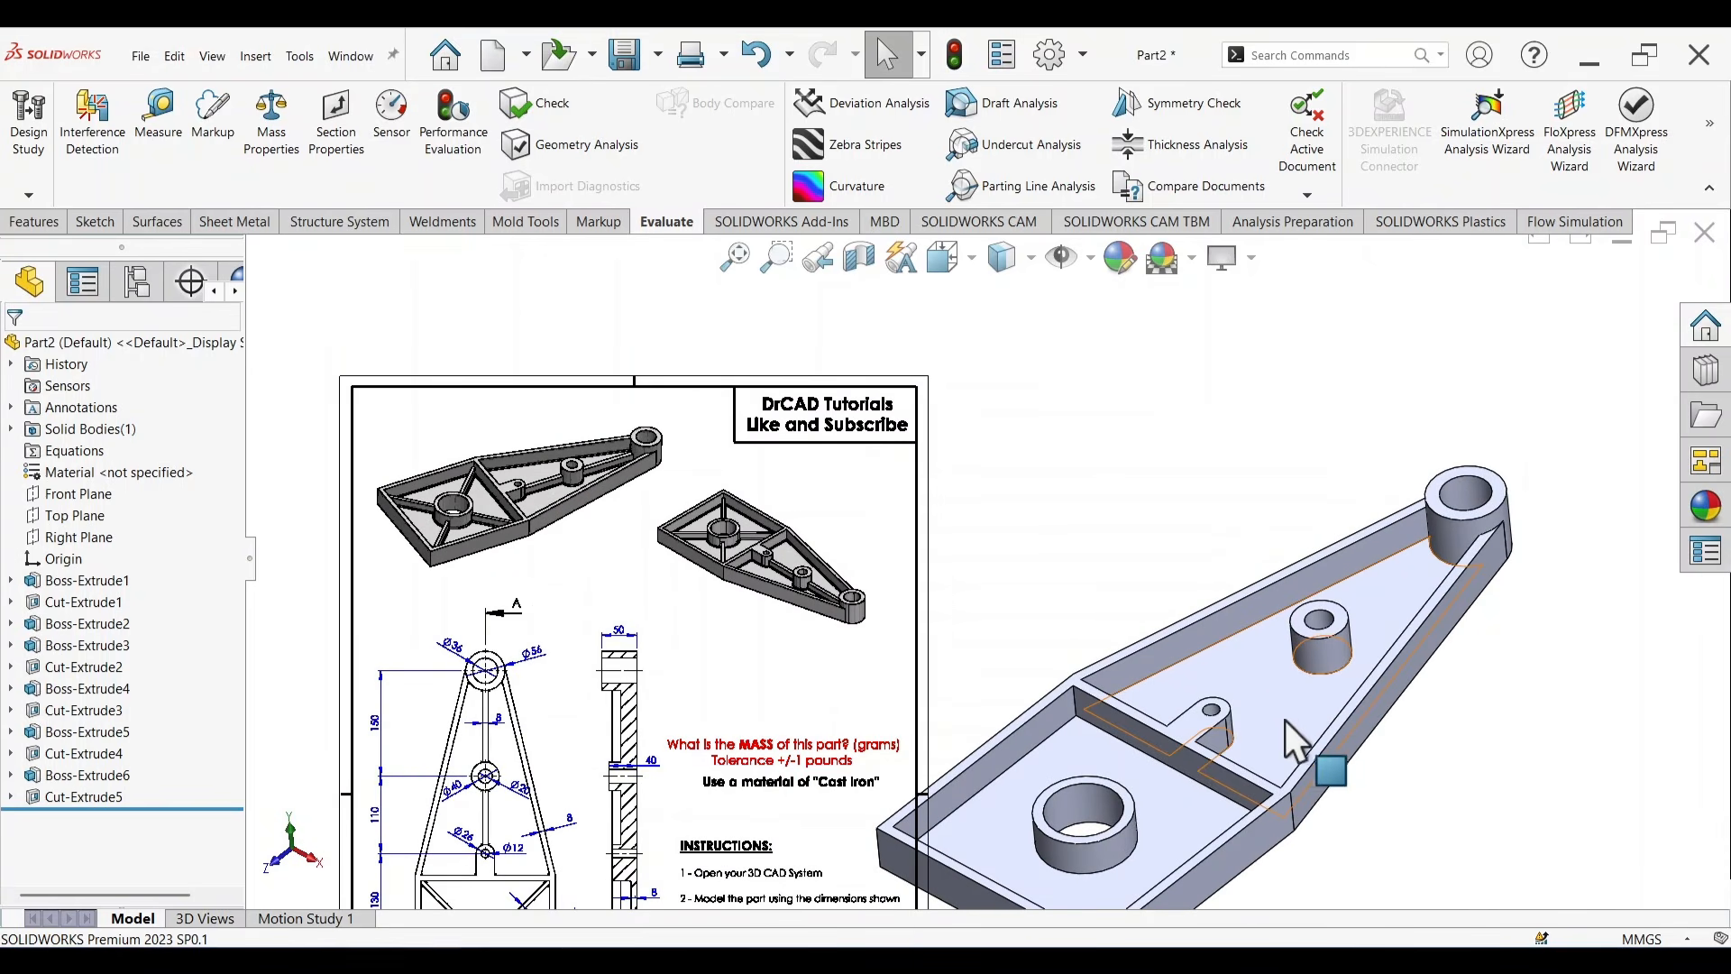
{"action": "scroll", "coordinate": [572, 488], "scroll_direction": "down", "scroll_amount": 5}
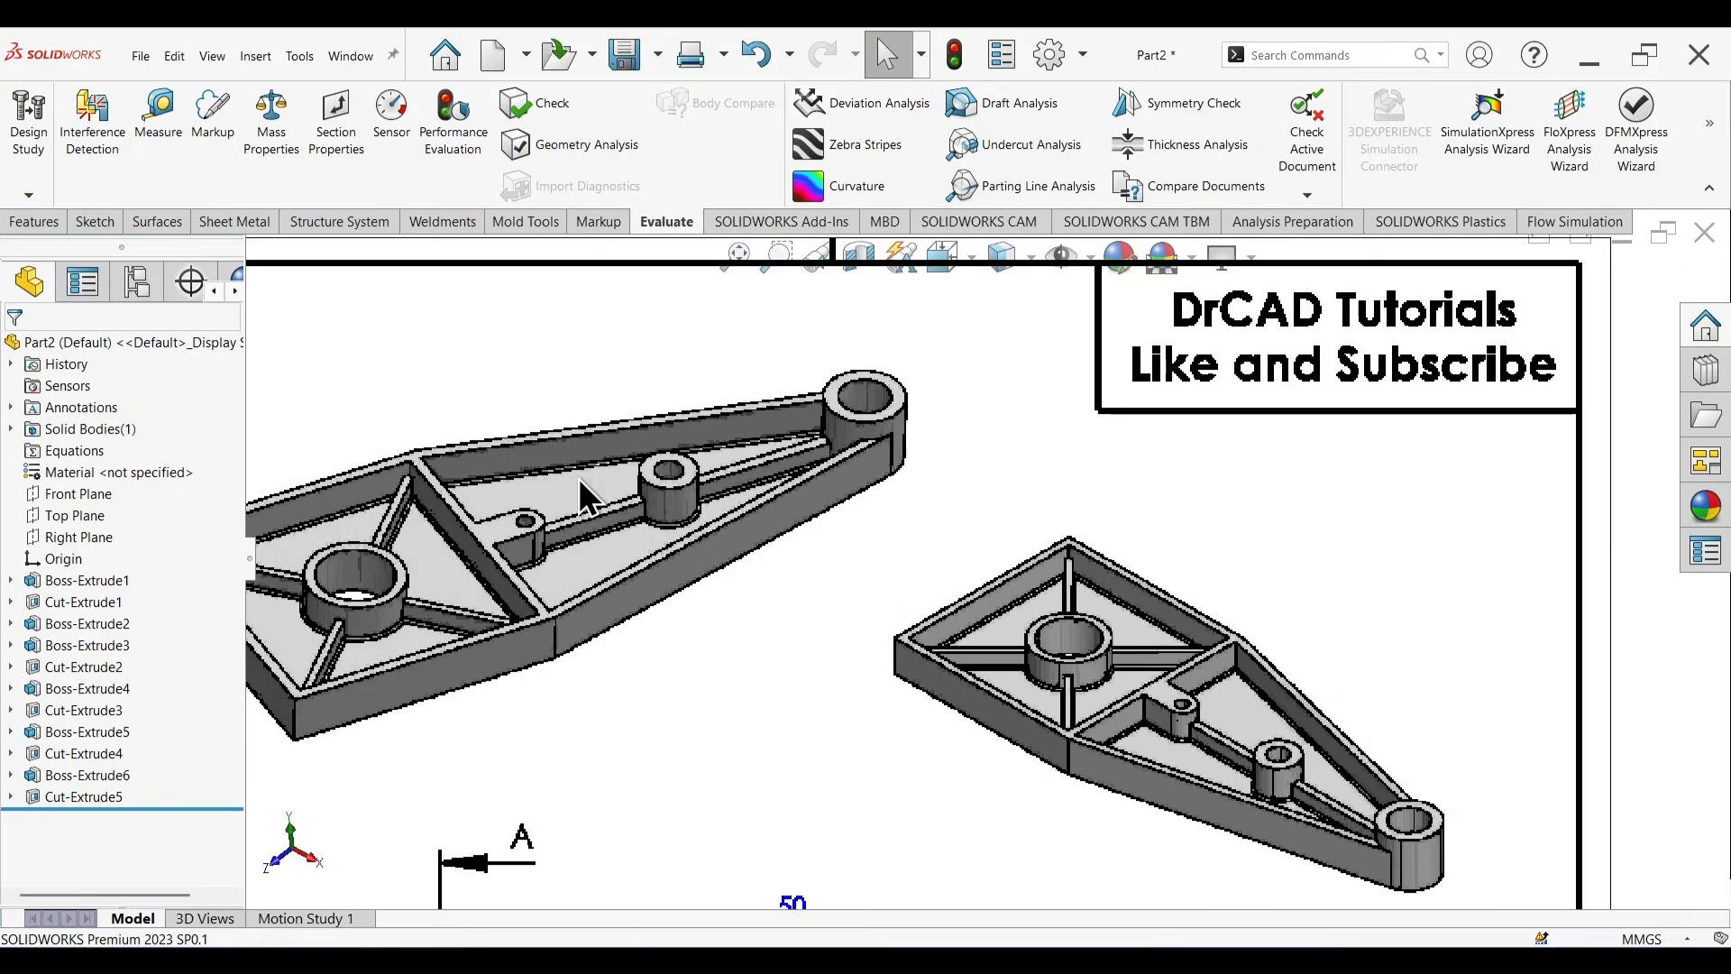
{"action": "scroll", "coordinate": [992, 532], "scroll_direction": "up", "scroll_amount": 5}
{"action": "scroll", "coordinate": [1483, 703], "scroll_direction": "down", "scroll_amount": 2}
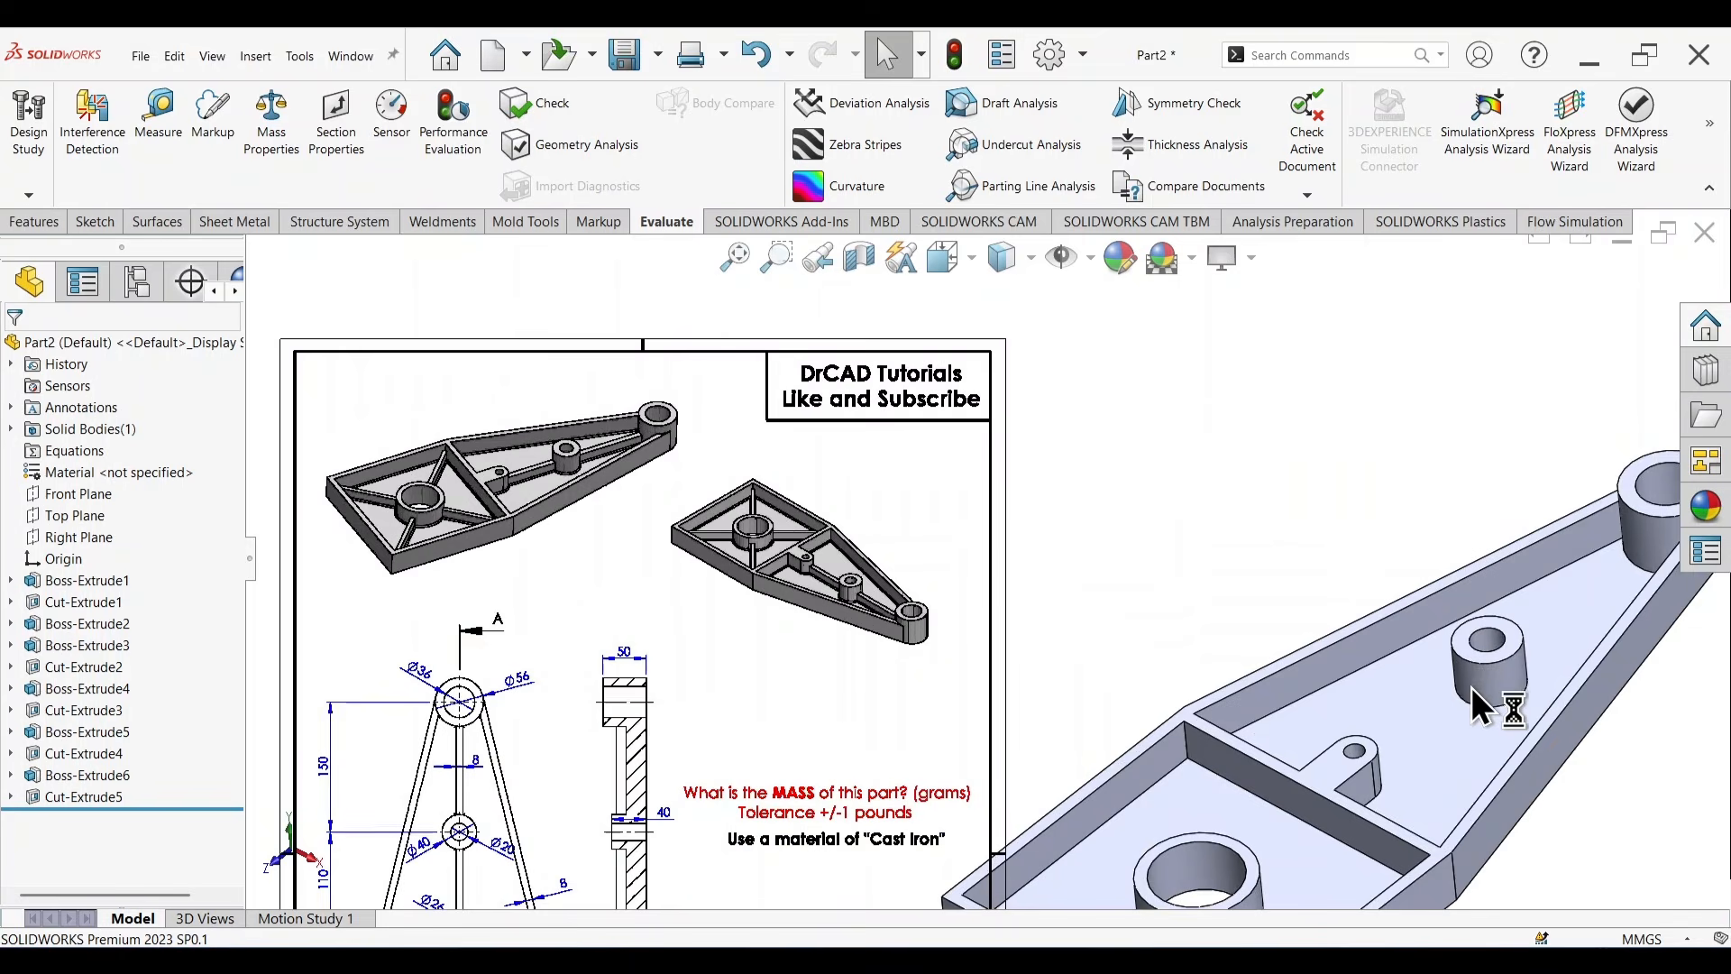
Start a sketch on the tapered pocket's floor and draw a vertical 102 mm line from the end boss to the middle boss.
{"action": "left_click", "coordinate": [1437, 717]}
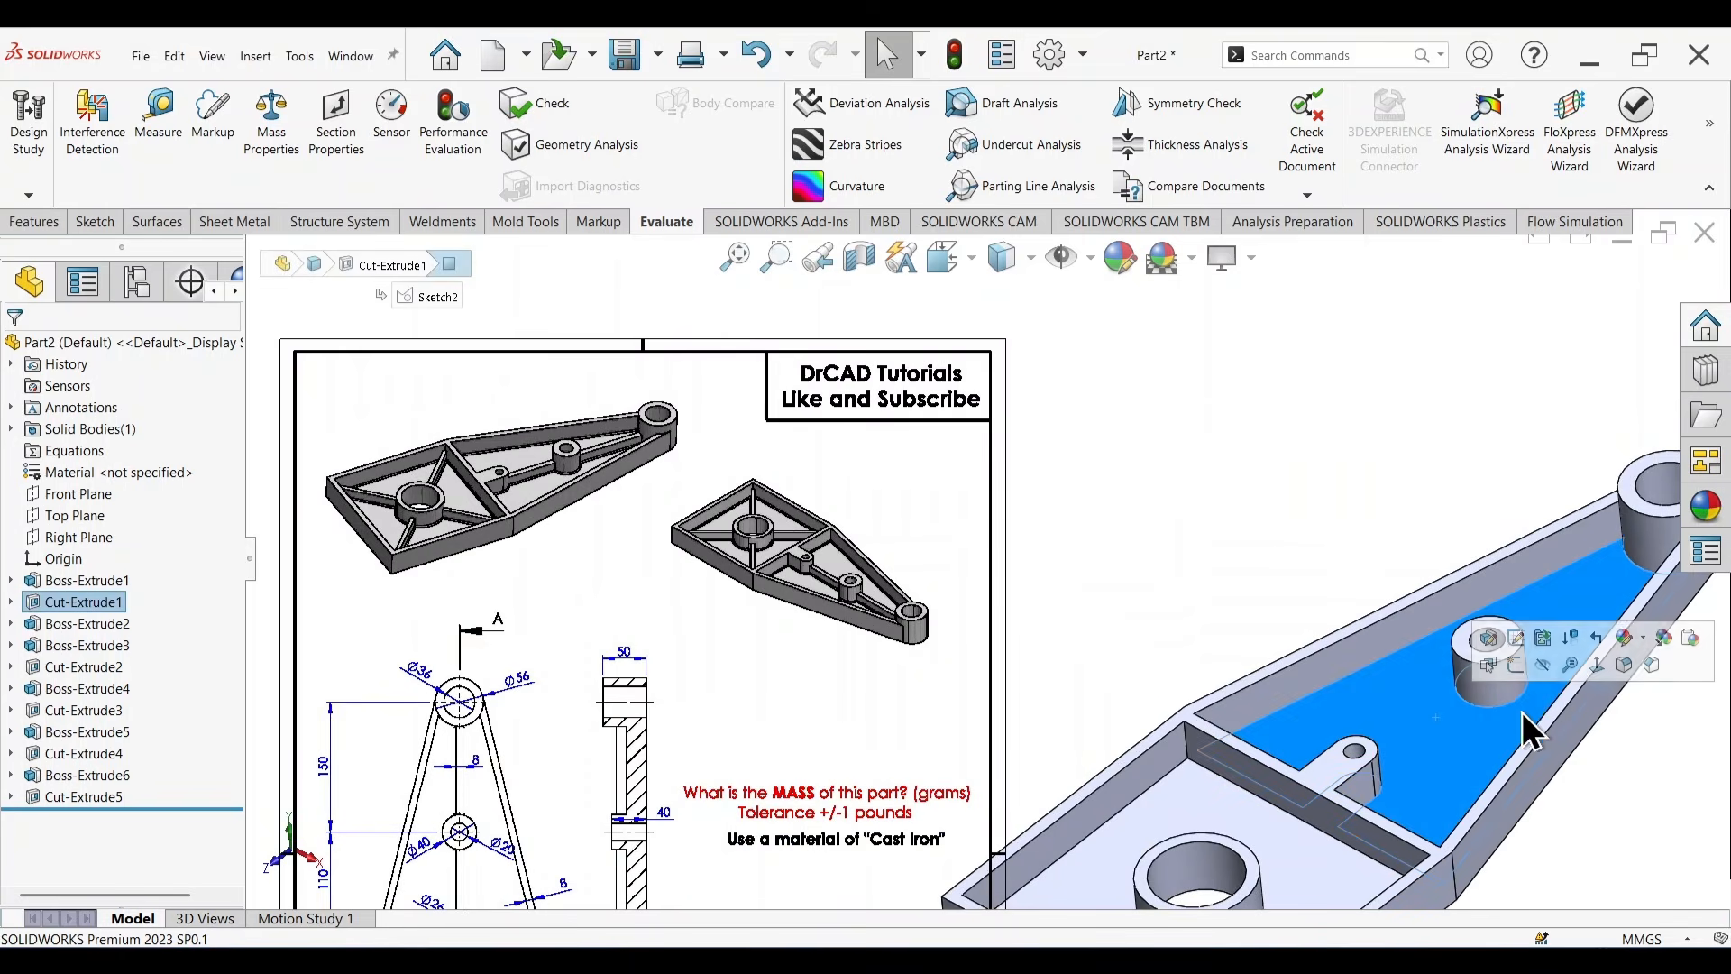
{"action": "left_click", "coordinate": [1524, 666]}
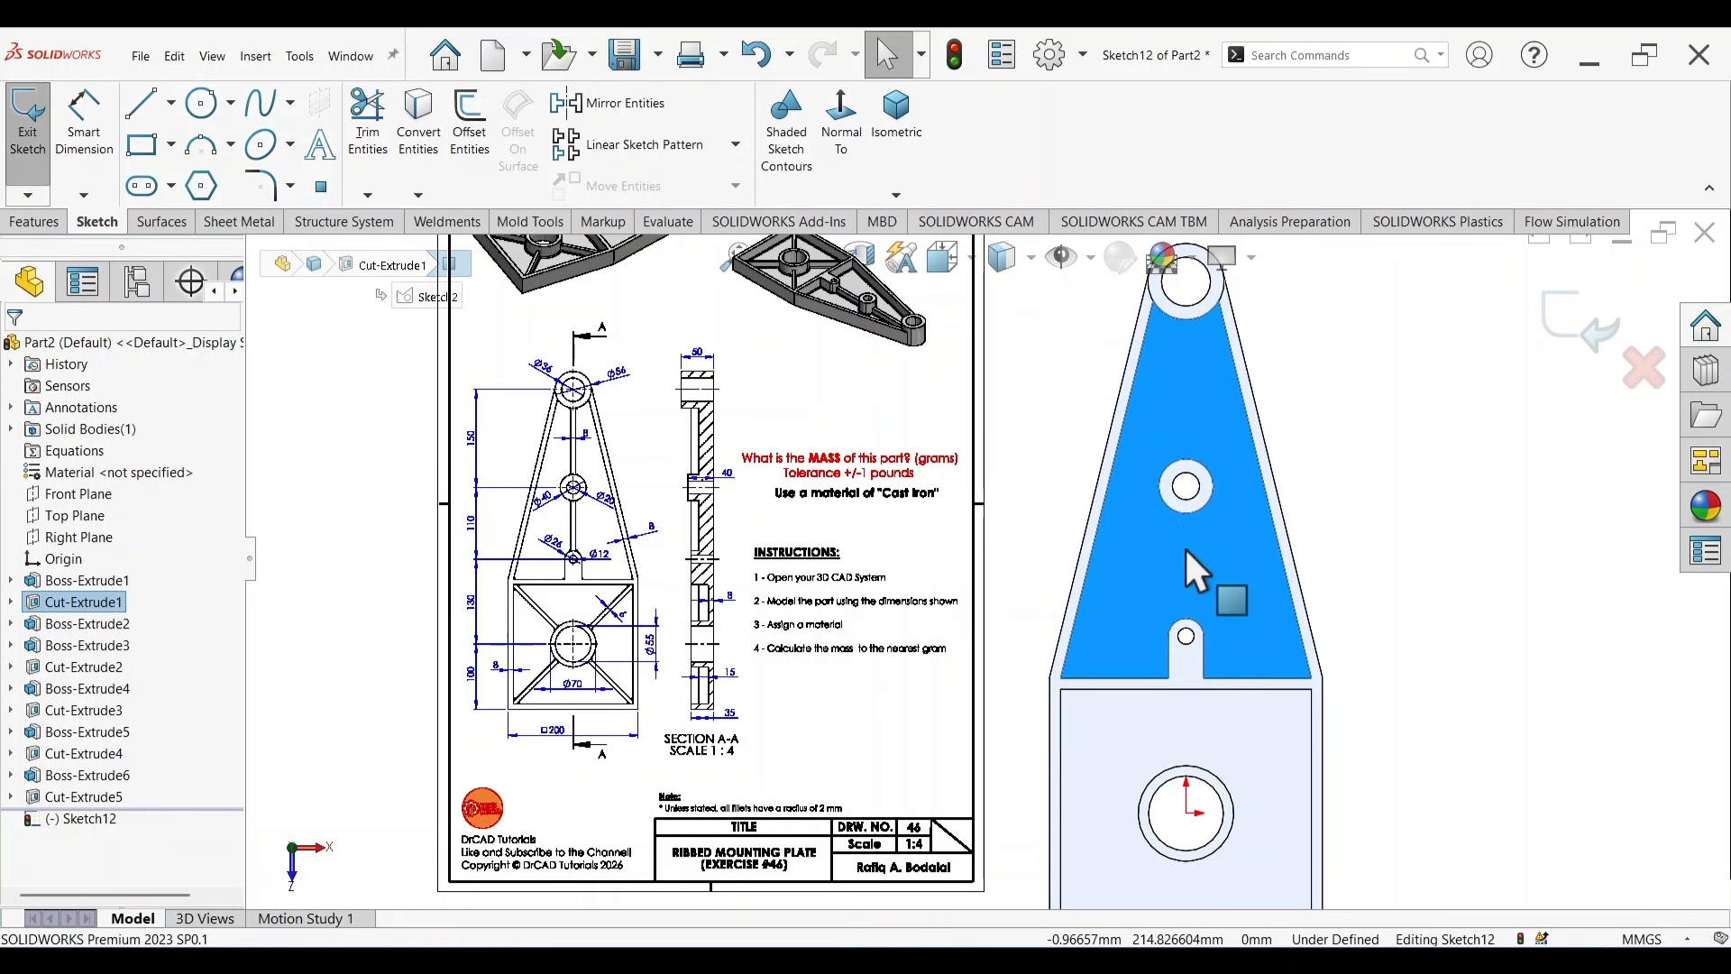
{"action": "left_click", "coordinate": [34, 222]}
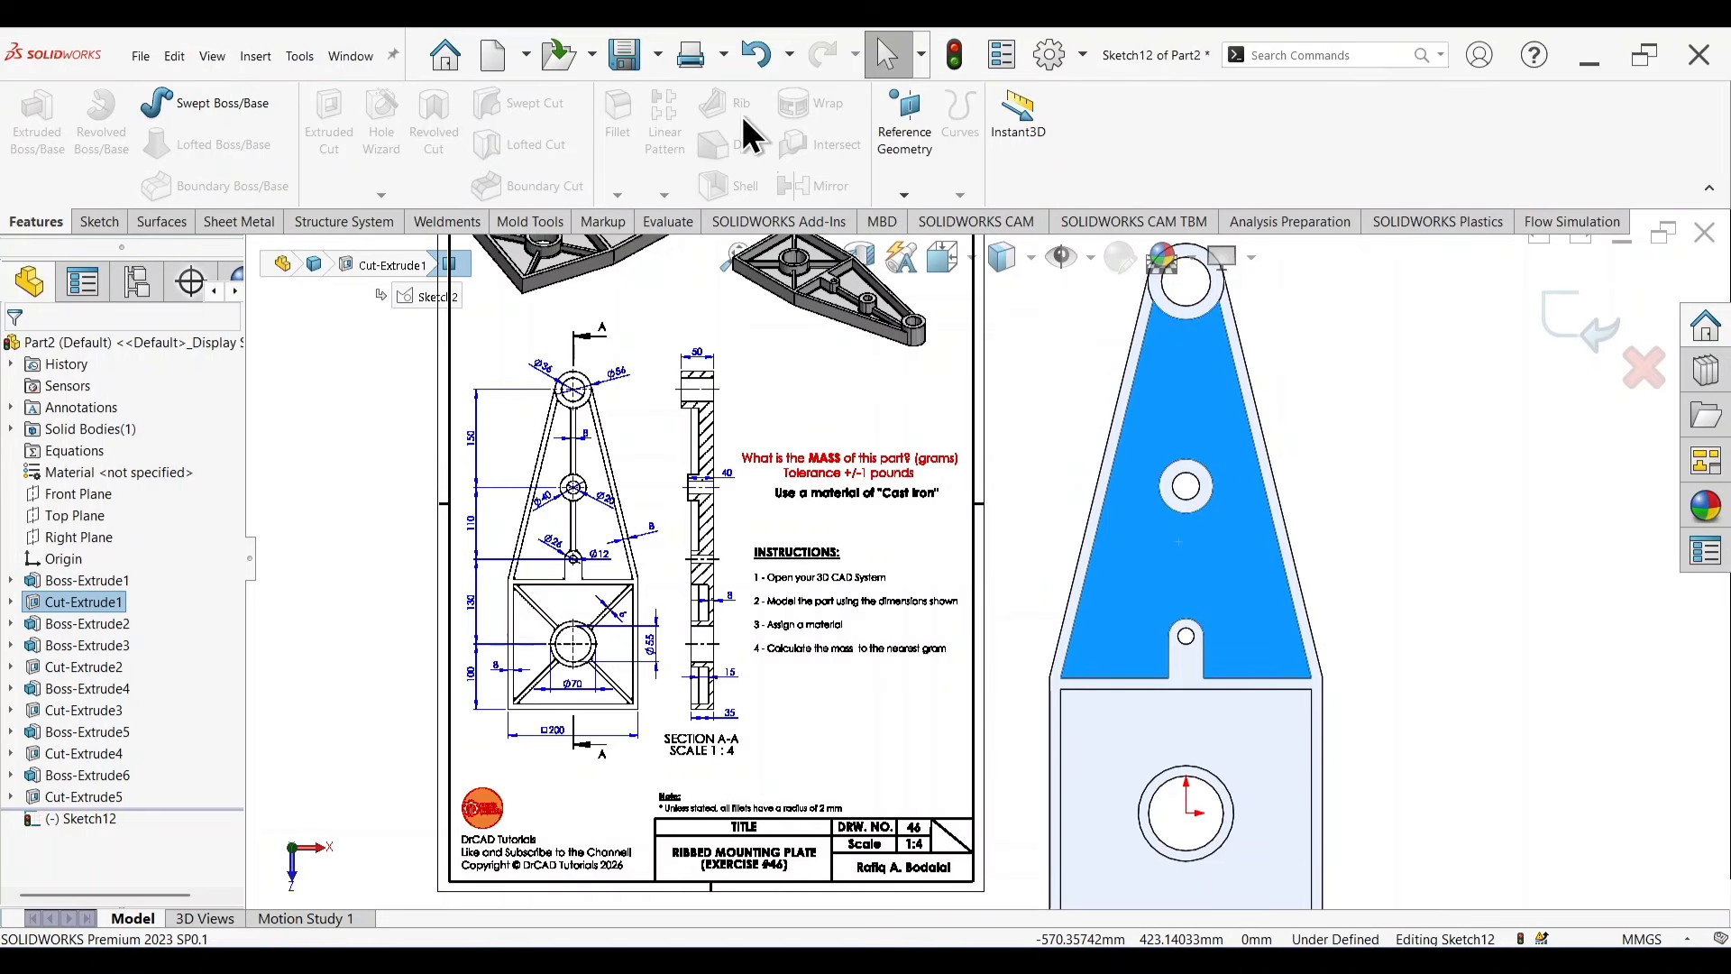
{"action": "scroll", "coordinate": [1272, 456], "scroll_direction": "up", "scroll_amount": 2}
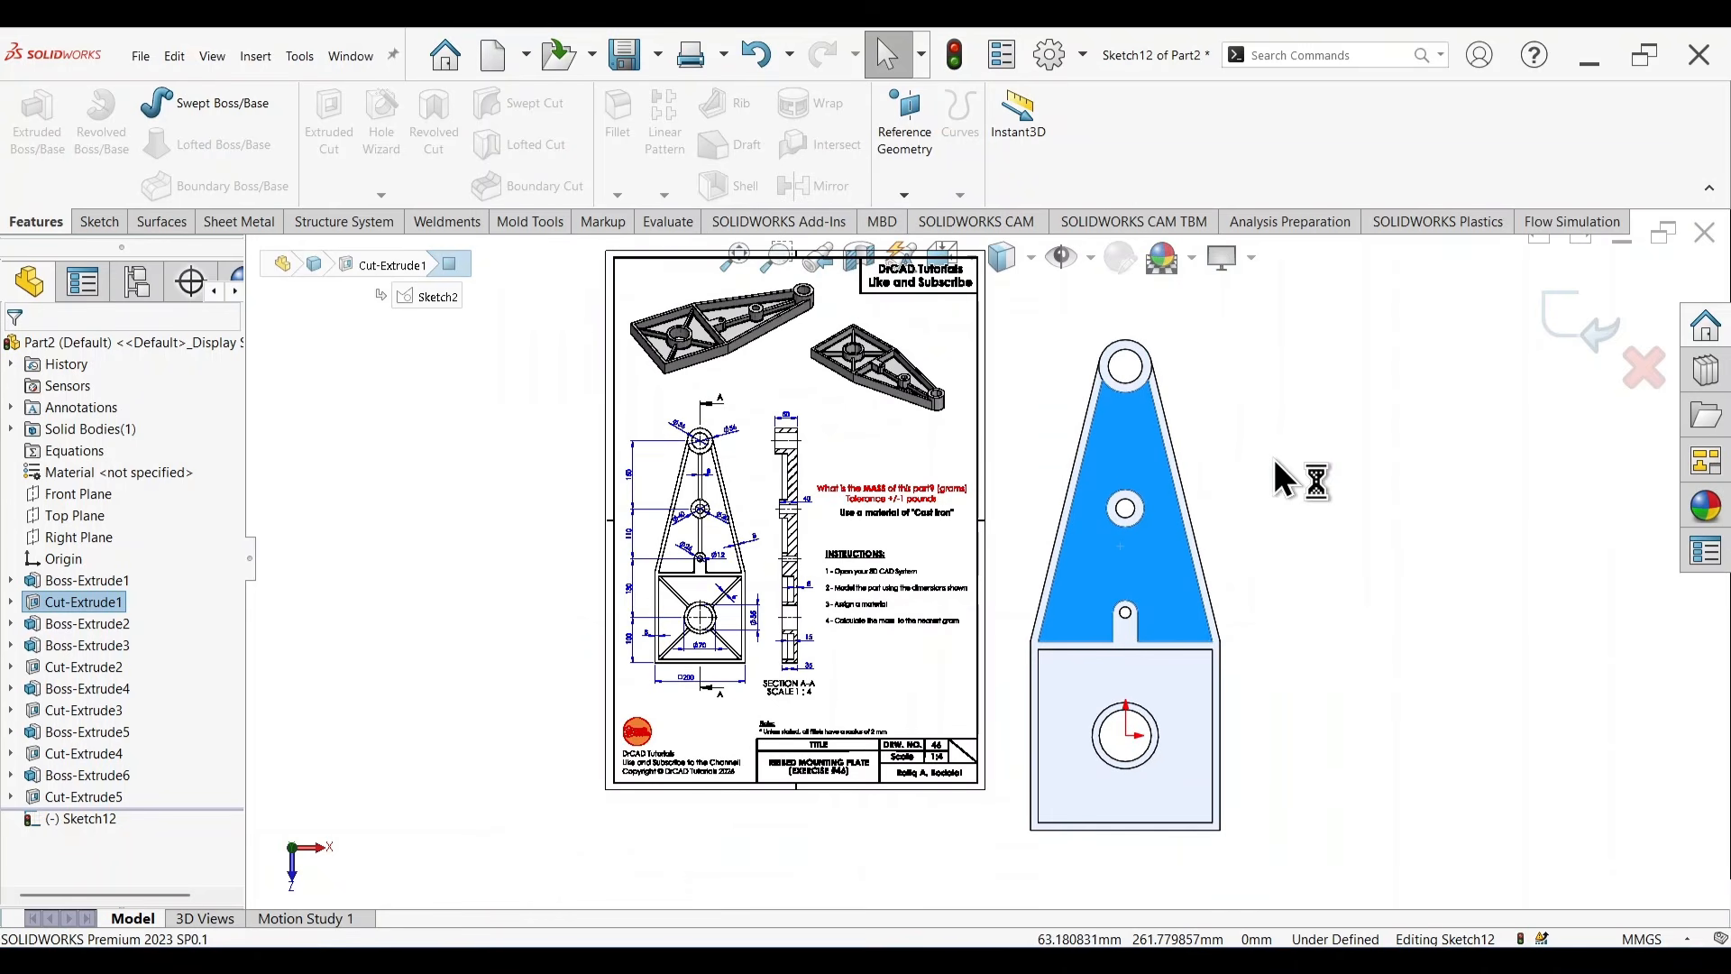
{"action": "left_click", "coordinate": [101, 225]}
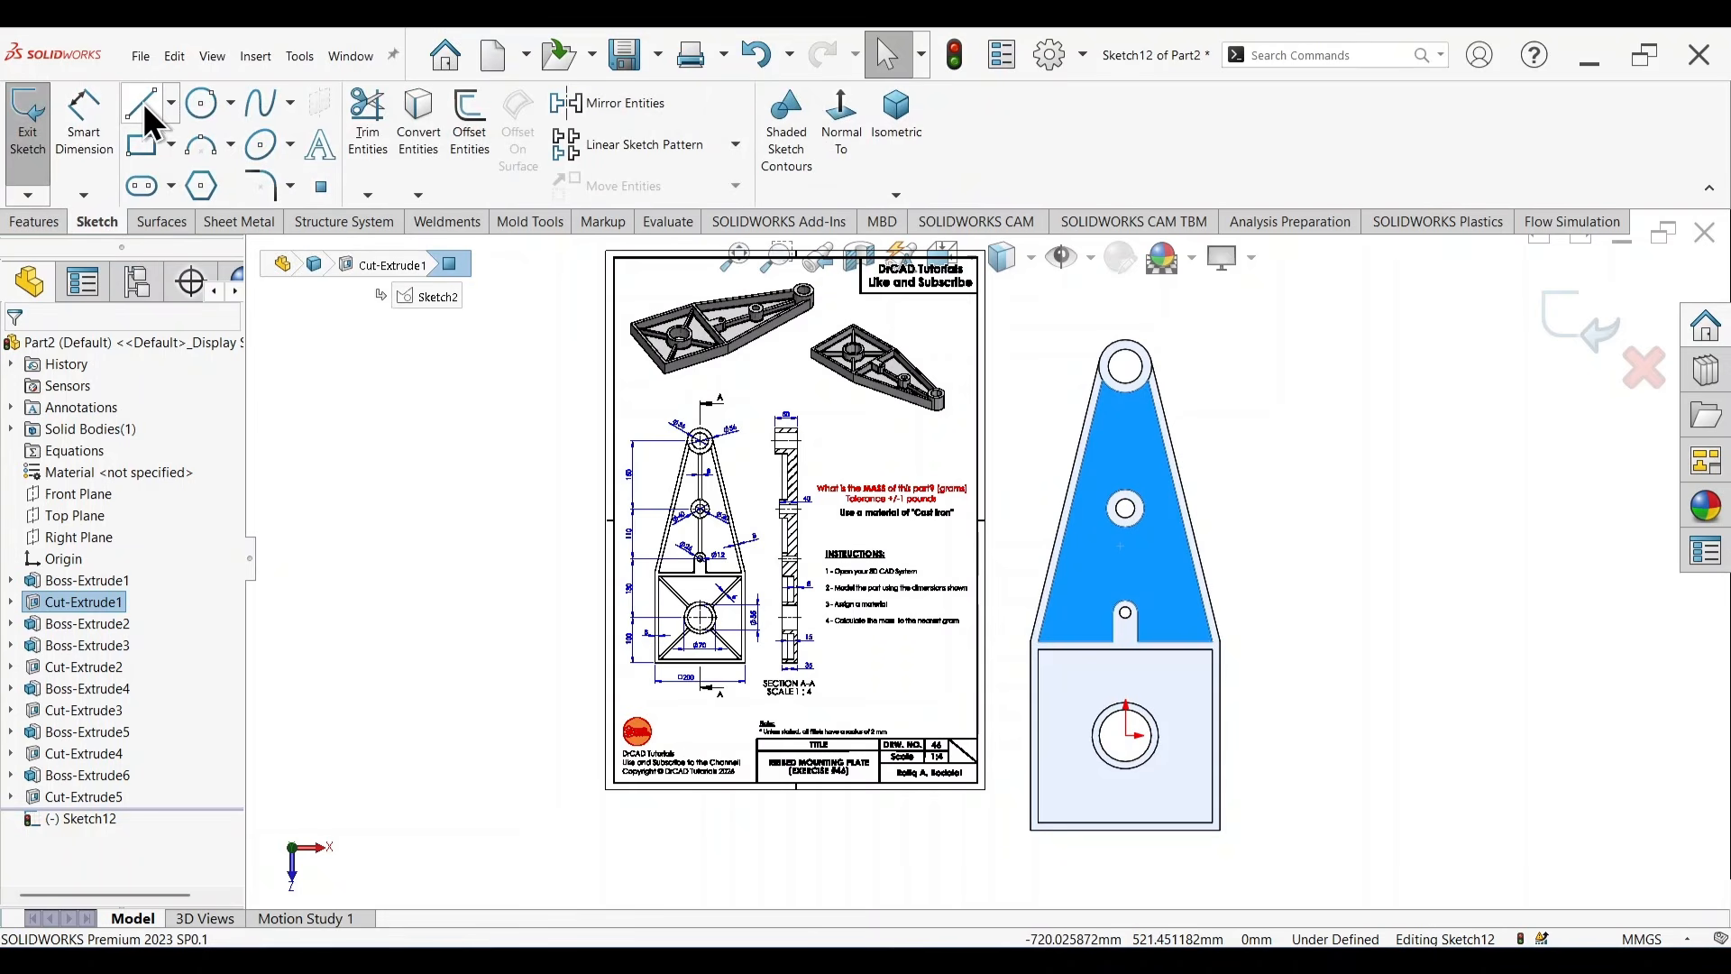
{"action": "left_click", "coordinate": [142, 103]}
{"action": "scroll", "coordinate": [1162, 441], "scroll_direction": "down", "scroll_amount": 5}
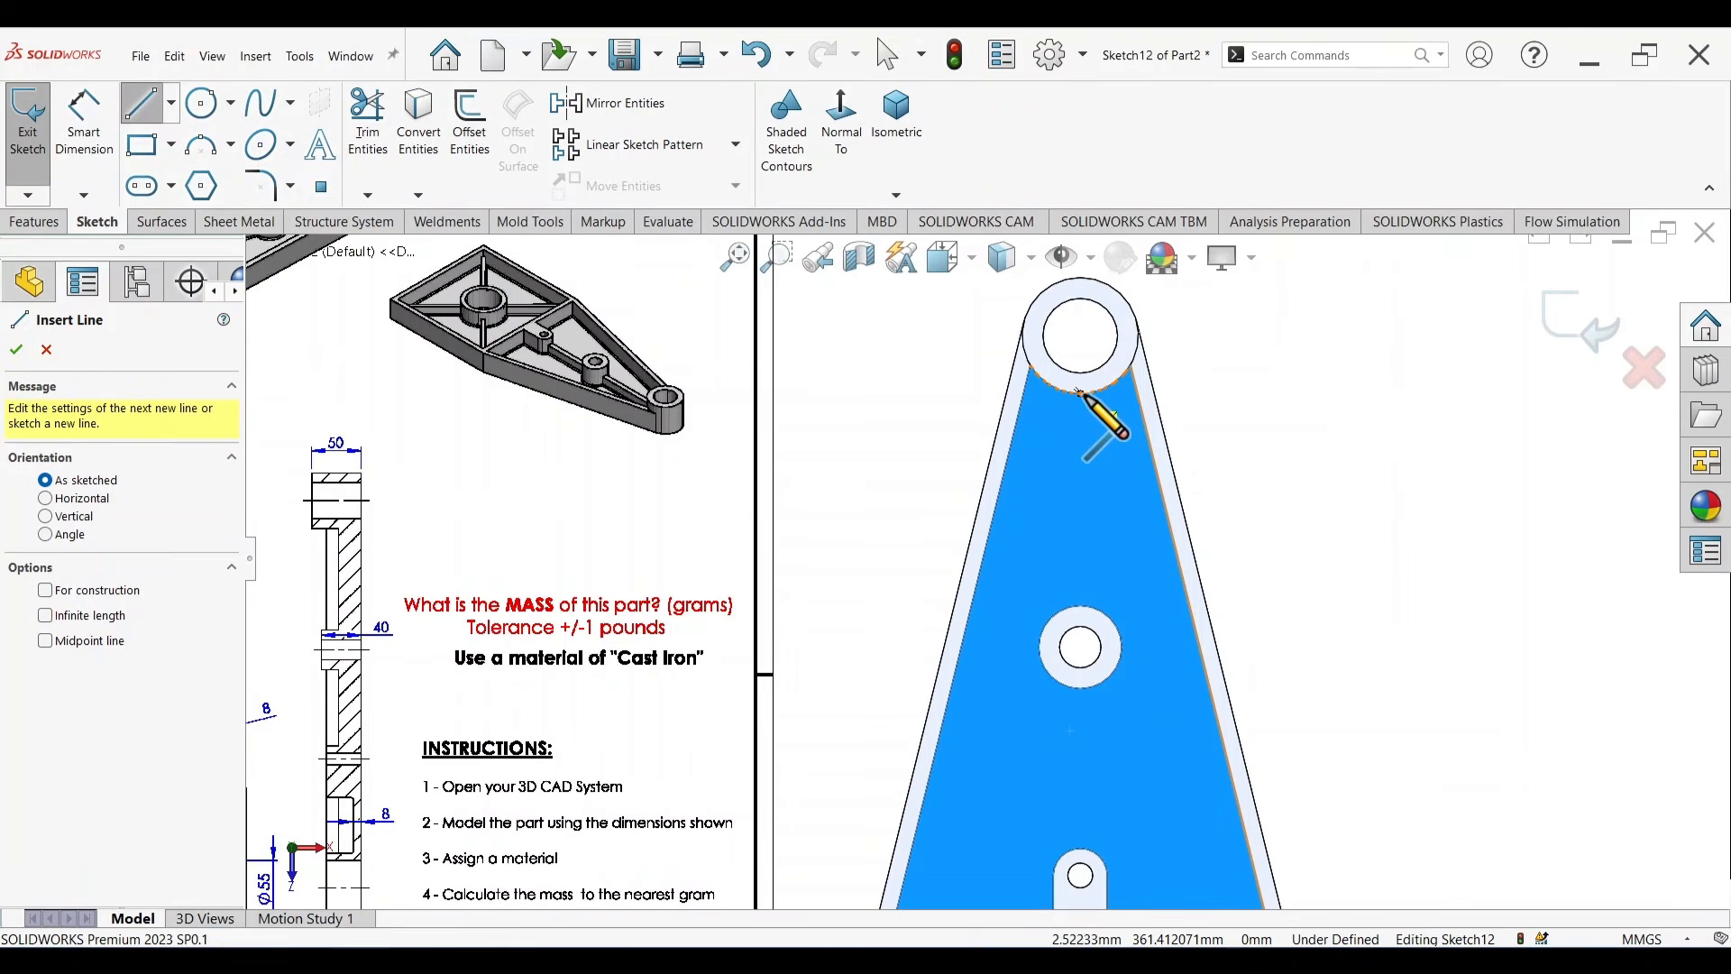
{"action": "mouse_move", "coordinate": [1079, 393]}
{"action": "left_mouse_down"}
{"action": "mouse_move", "coordinate": [1127, 586]}
{"action": "mouse_move", "coordinate": [1094, 642]}
{"action": "mouse_move", "coordinate": [1080, 605]}
{"action": "left_mouse_up"}
{"action": "key", "text": "Escape"}
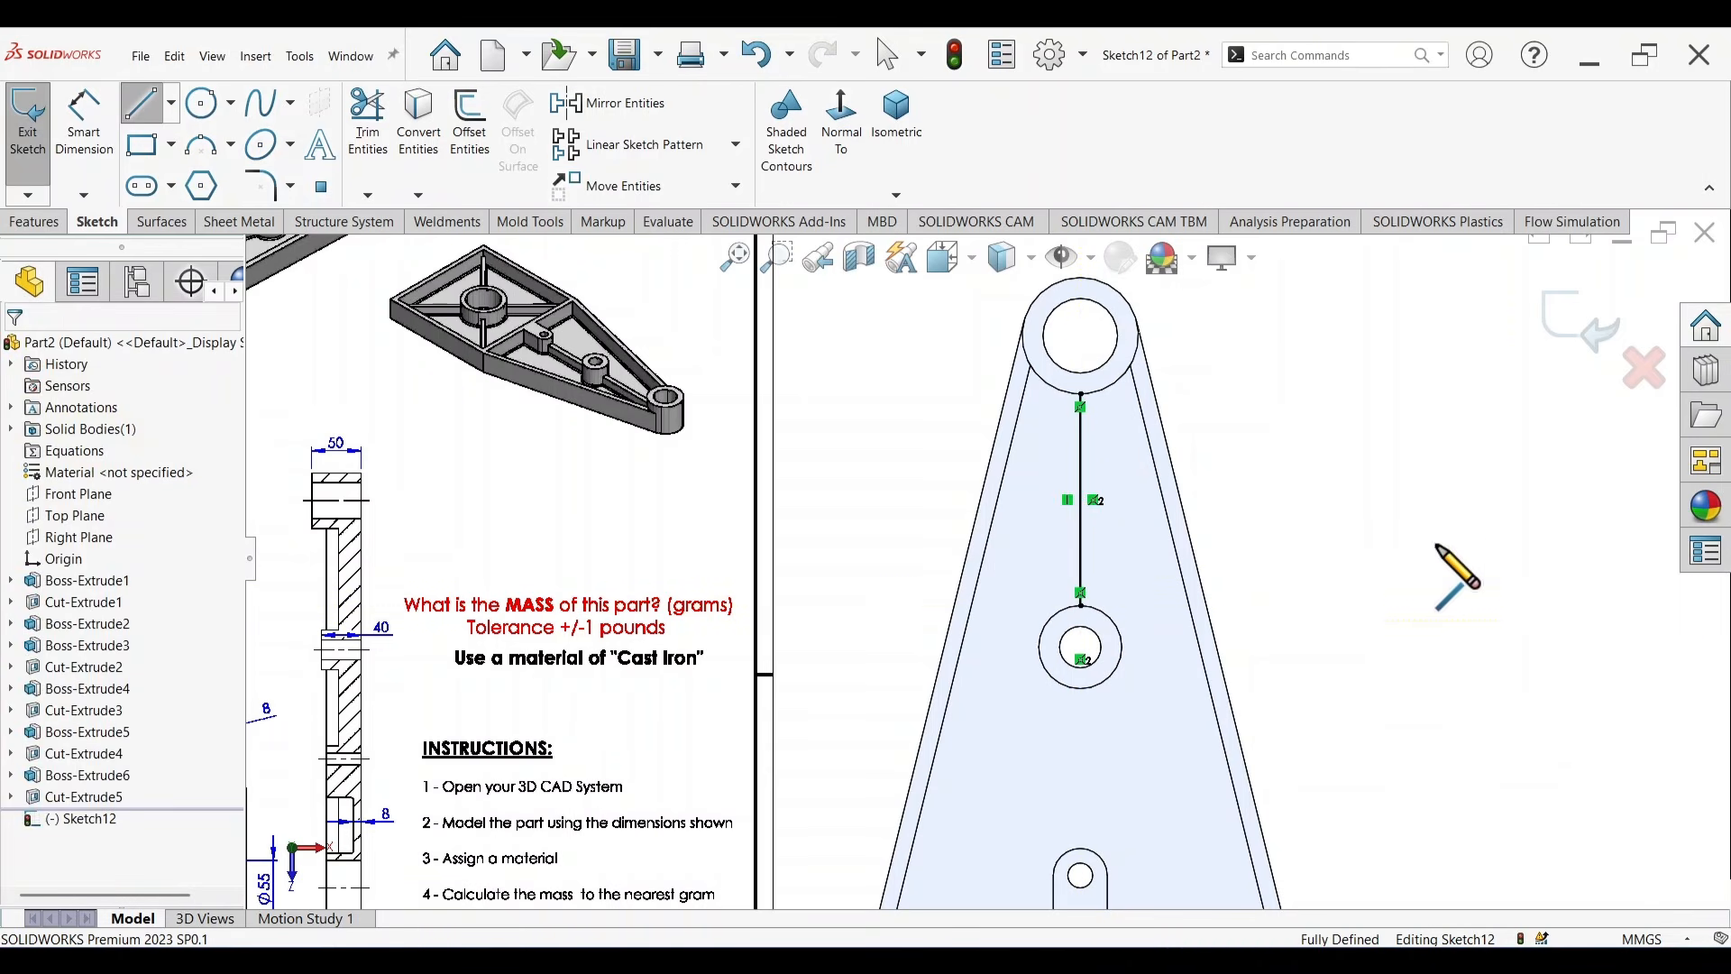
Draw a vertical 77 mm line from the middle boss to the rounded boss, and convert the adjoining edges of all three bosses.
{"action": "scroll", "coordinate": [1105, 737], "scroll_direction": "up", "scroll_amount": 2}
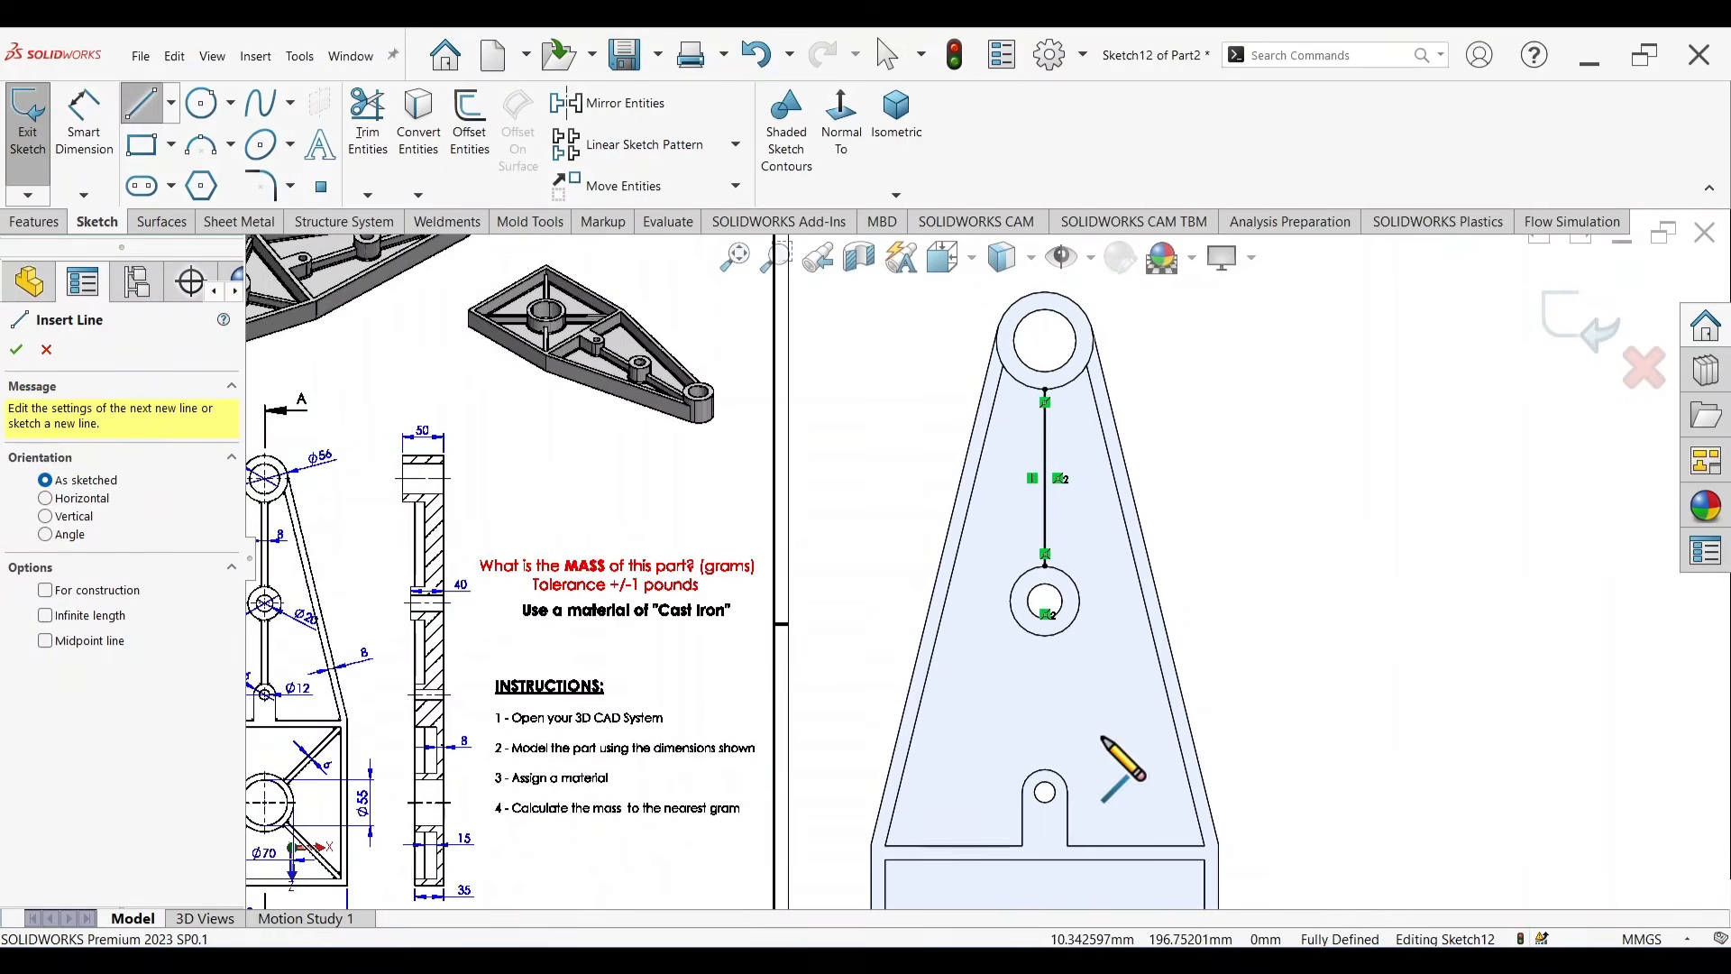
{"action": "left_click", "coordinate": [1046, 637]}
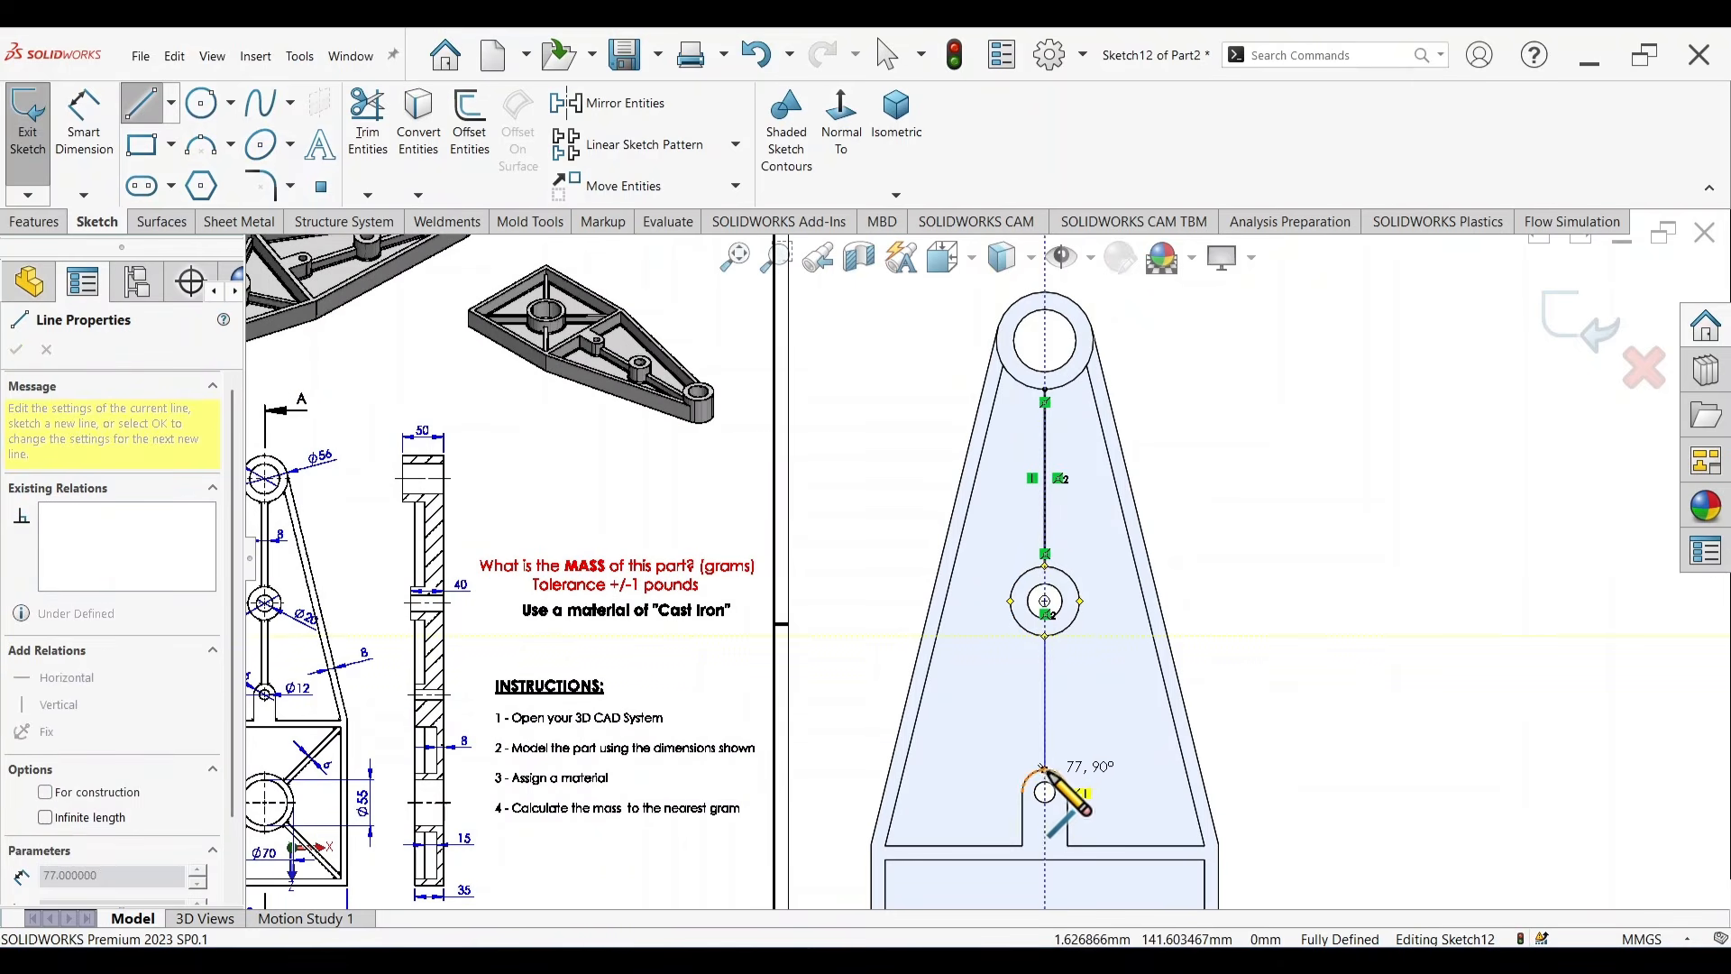
{"action": "left_click", "coordinate": [1045, 771]}
{"action": "key", "text": "Escape"}
{"action": "key", "text": "Escape"}
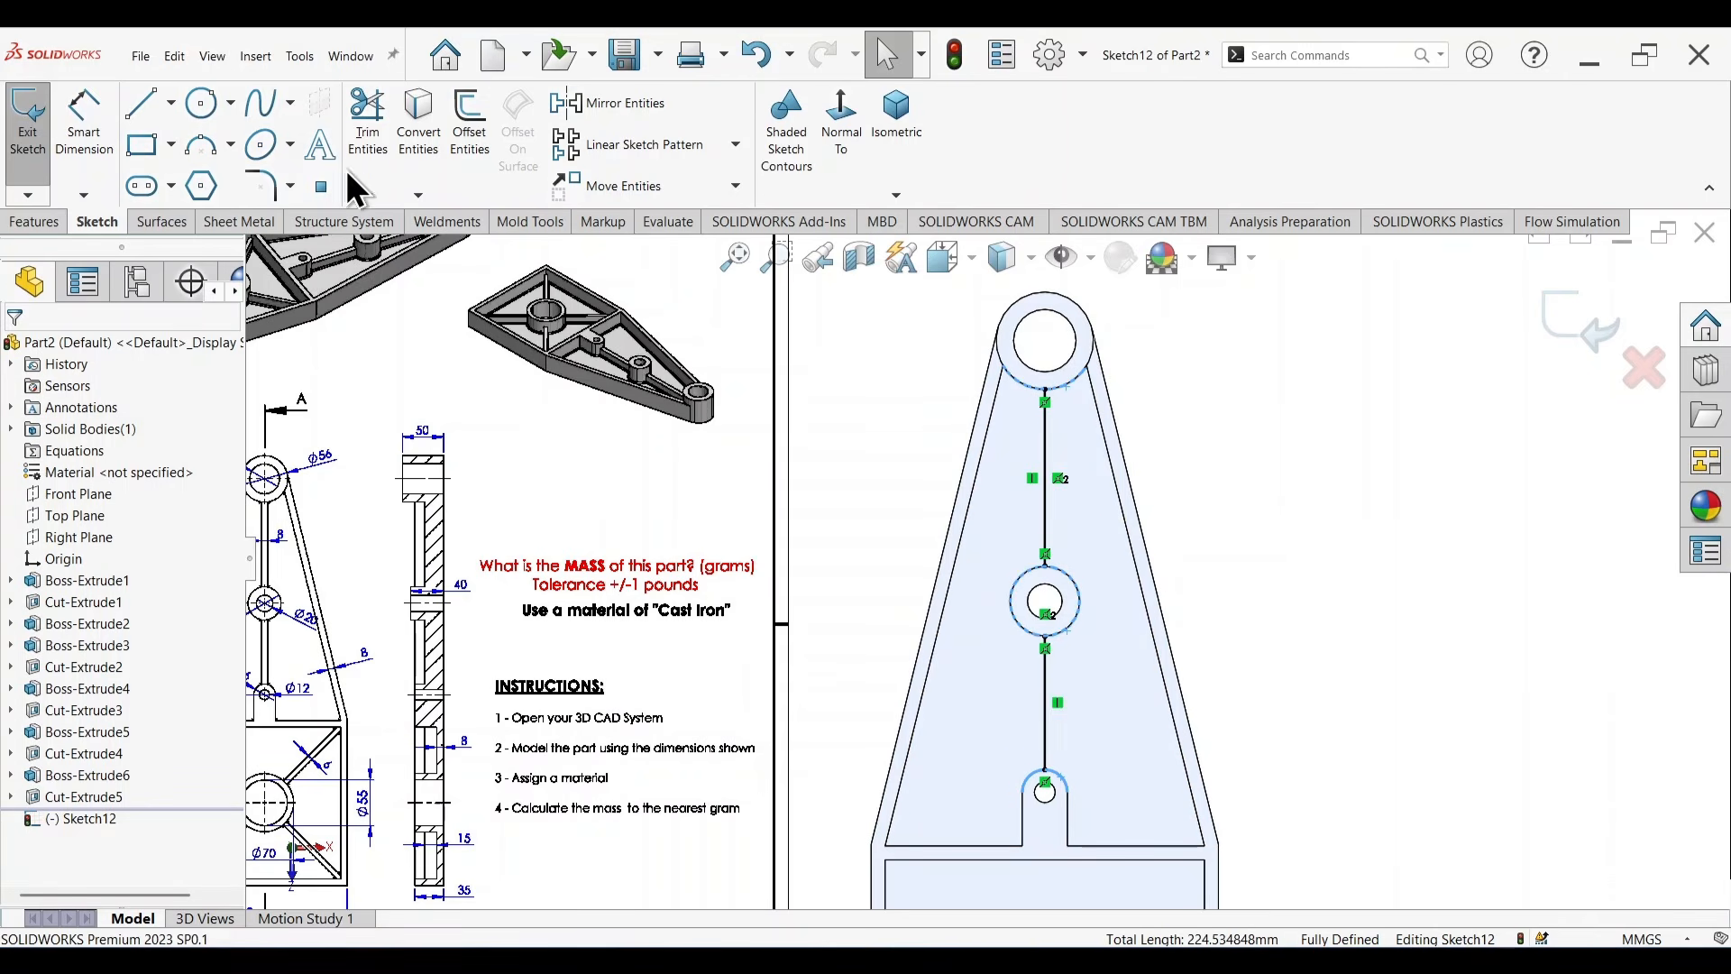
{"action": "left_click", "coordinate": [418, 122]}
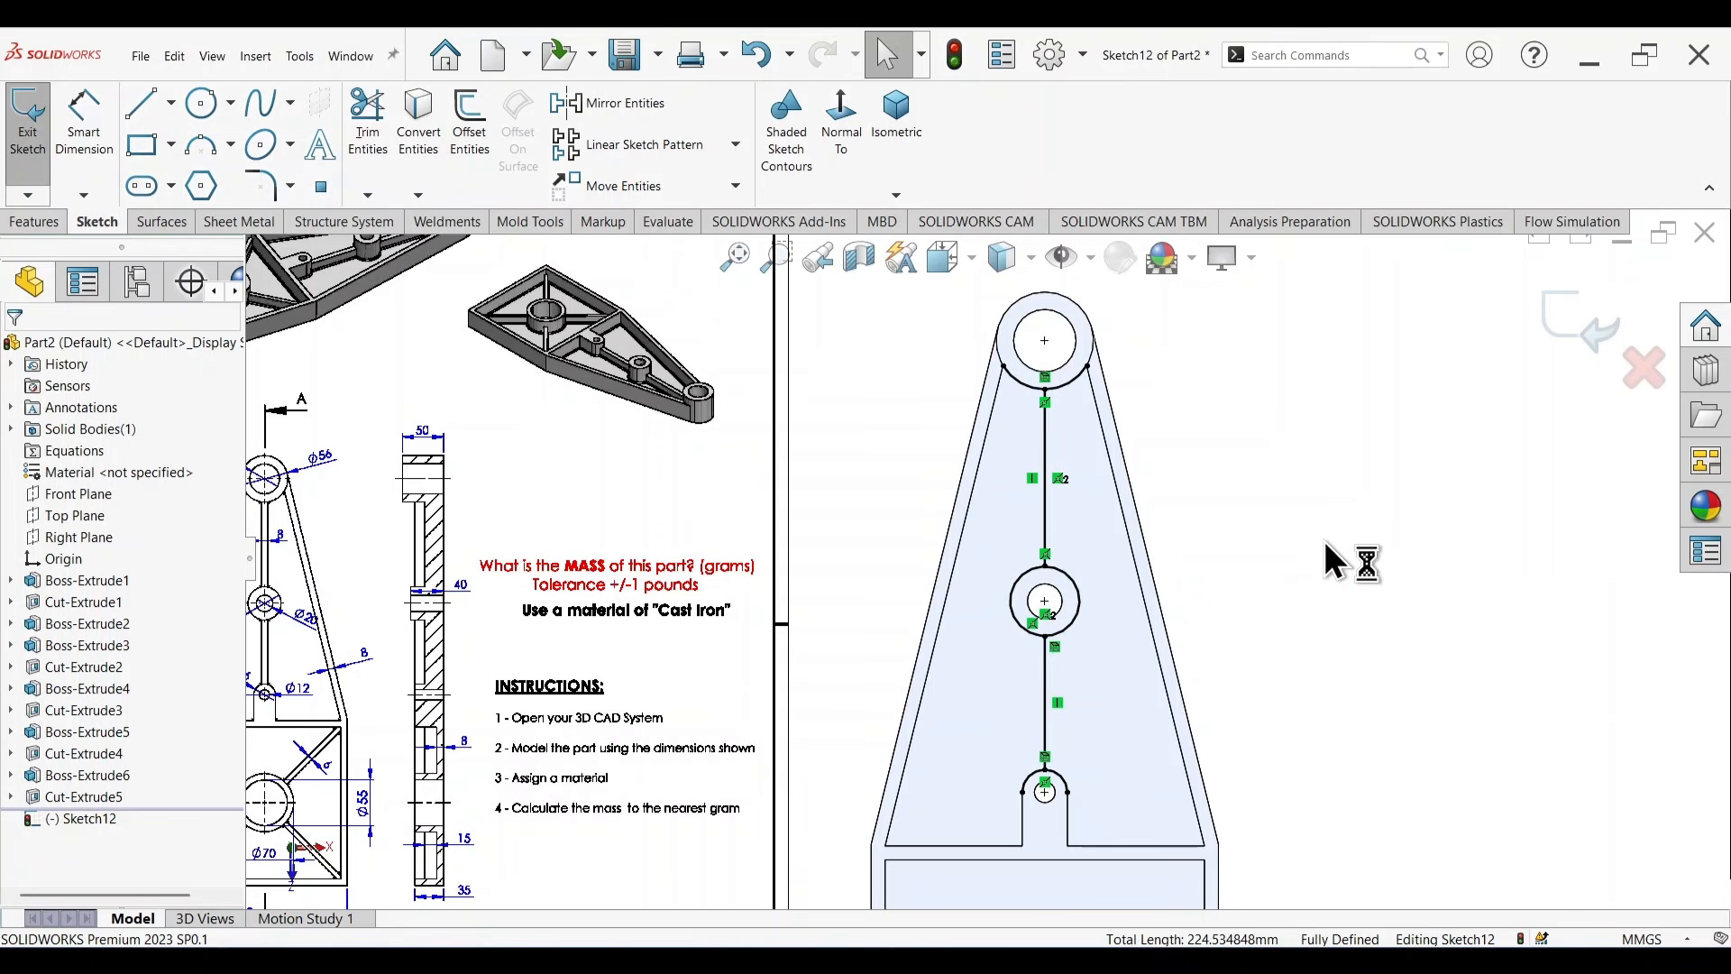
Offset both vertical rib lines bi-directionally by 4 mm, checking the rib thickness in the reference drawing.
{"action": "left_click", "coordinate": [469, 122]}
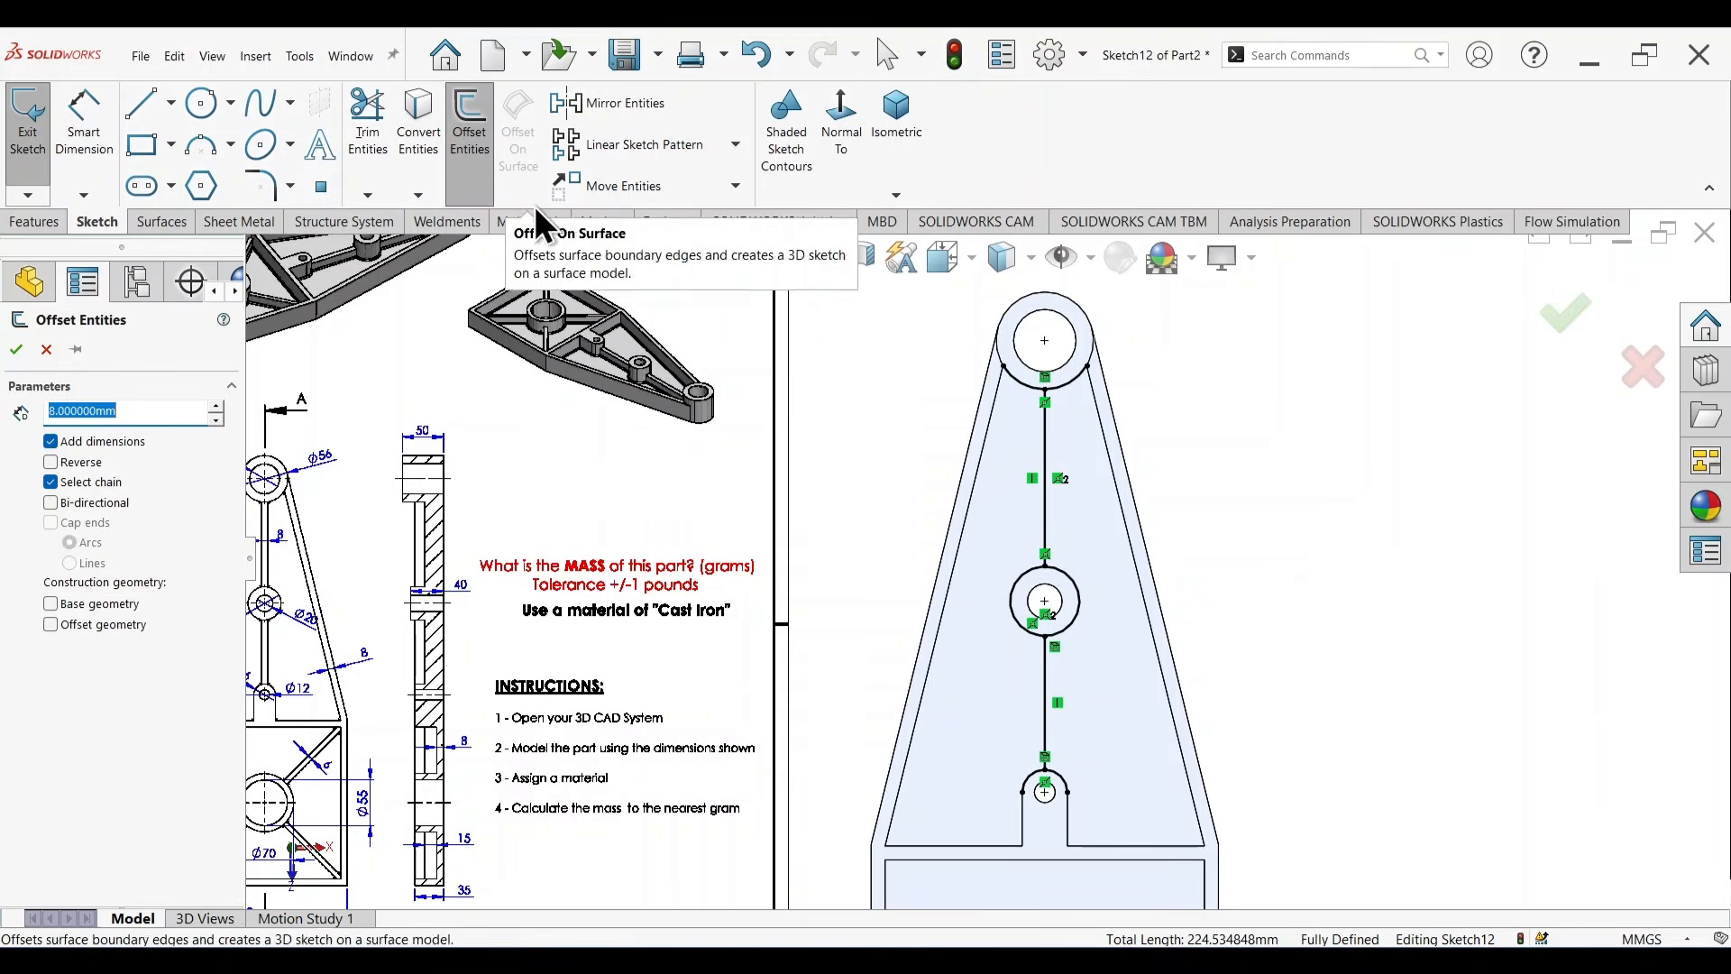
{"action": "scroll", "coordinate": [627, 539], "scroll_direction": "up", "scroll_amount": 3}
{"action": "scroll", "coordinate": [624, 599], "scroll_direction": "down", "scroll_amount": 5}
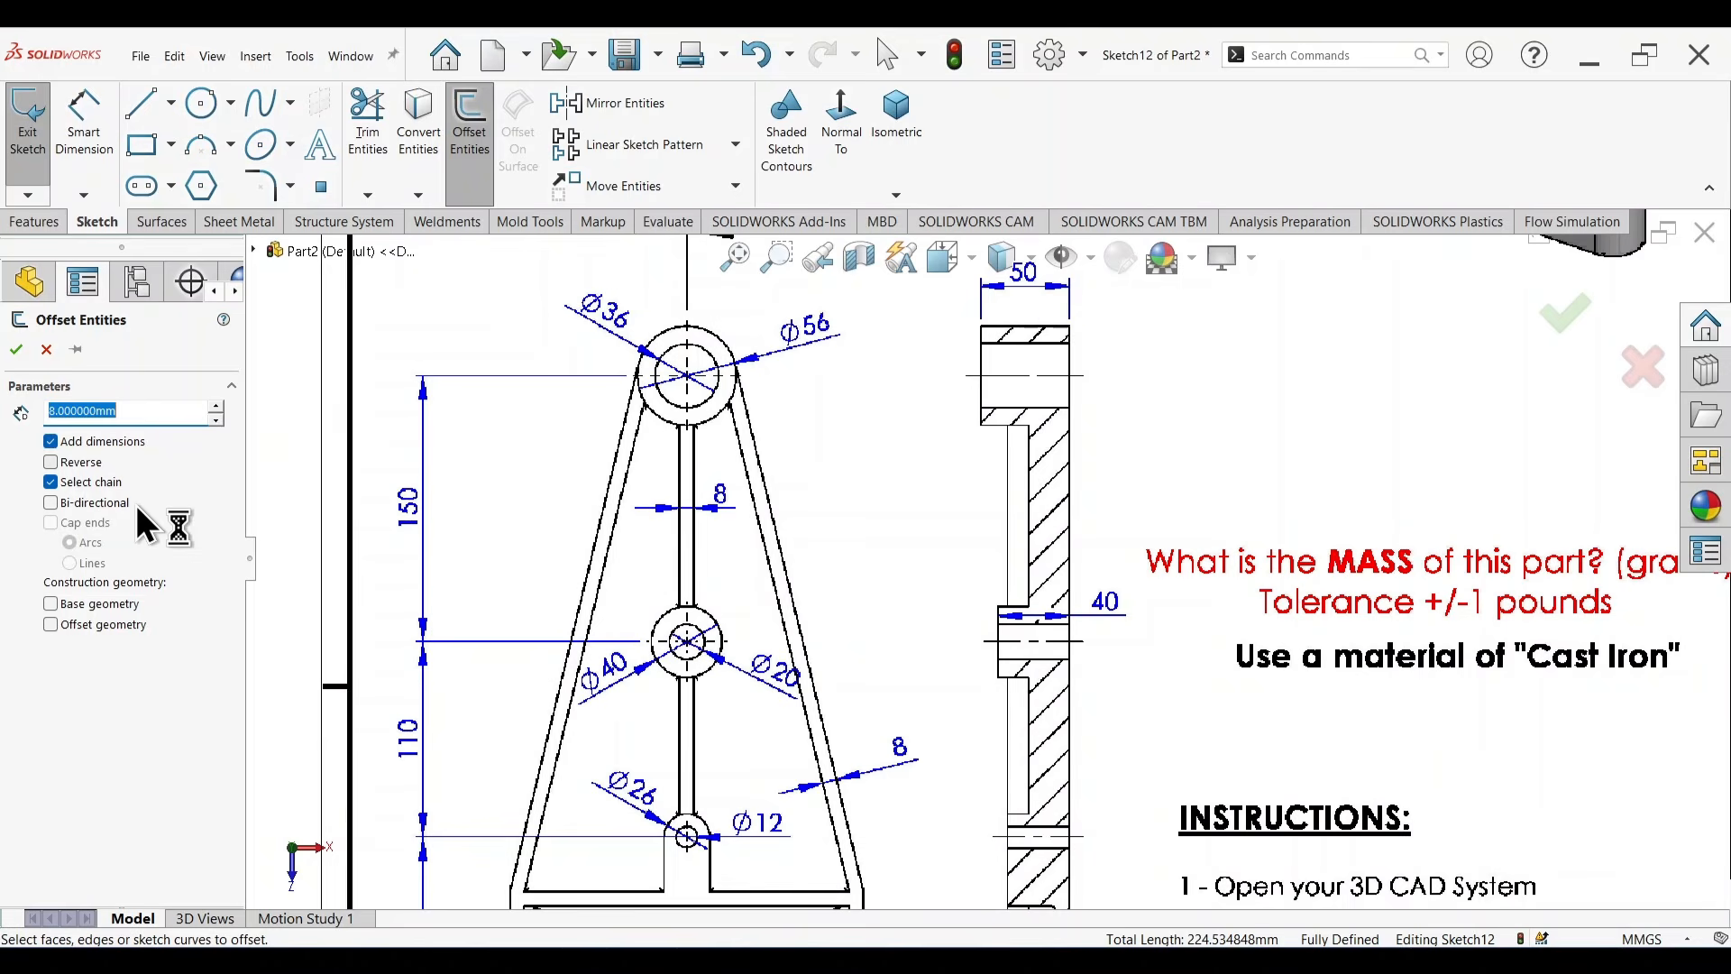
{"action": "left_click", "coordinate": [52, 502]}
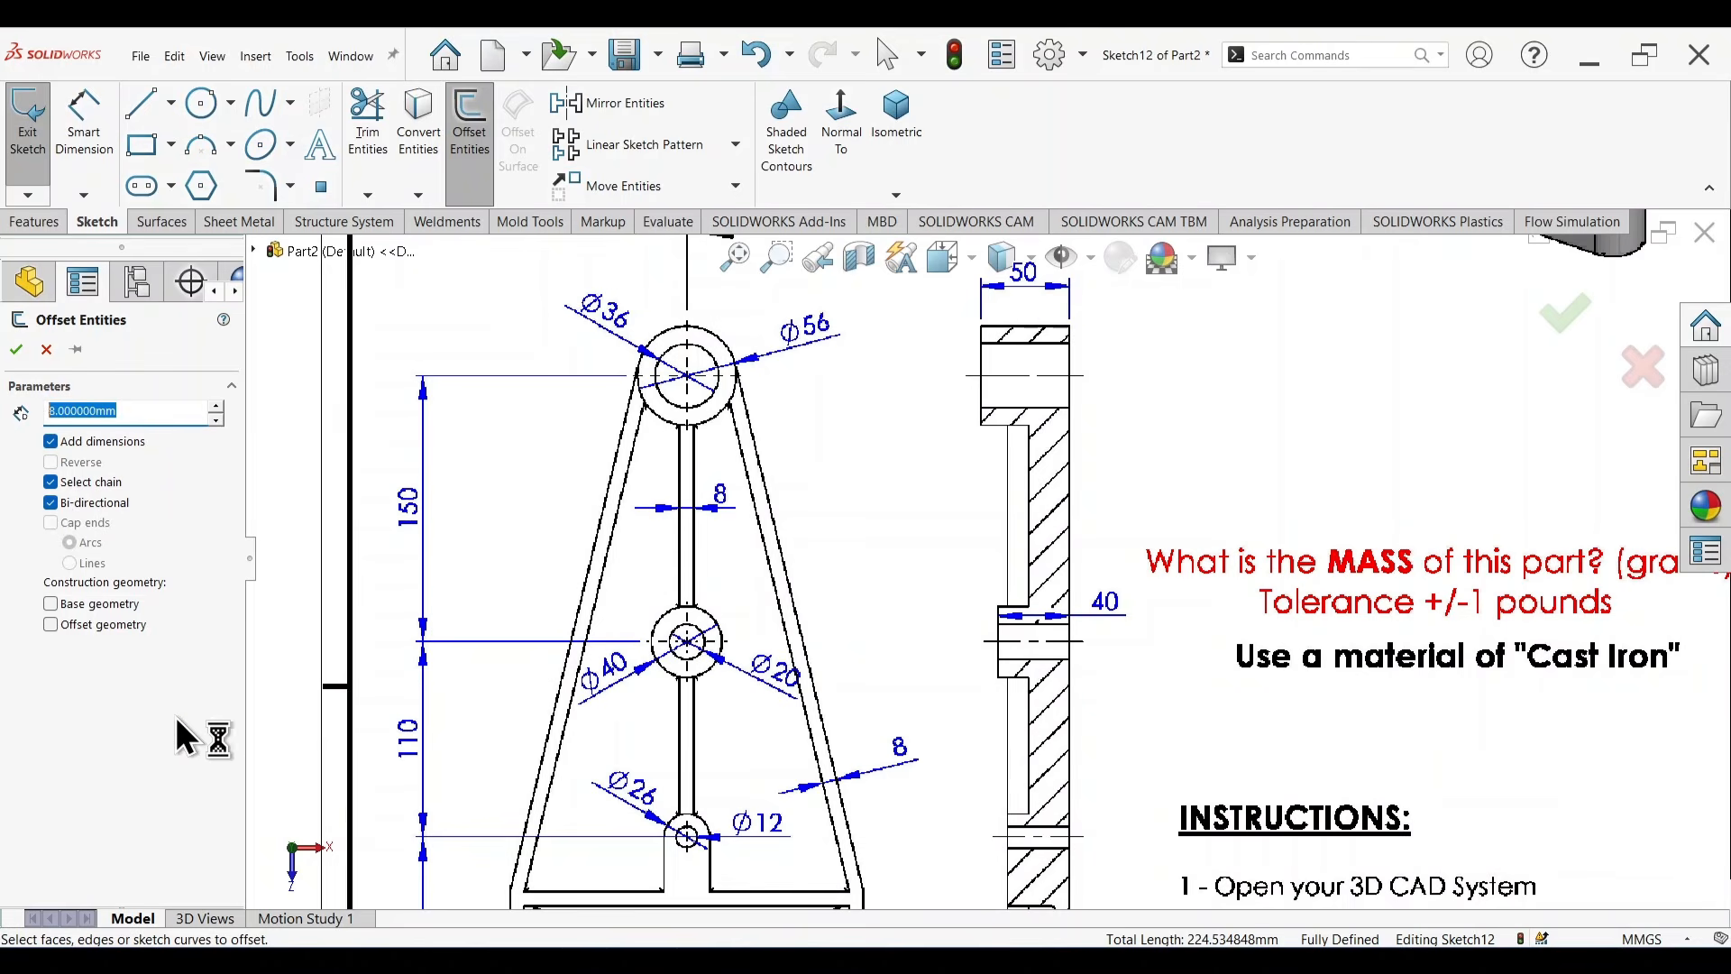
{"action": "key", "text": "Return"}
{"action": "key", "text": "f"}
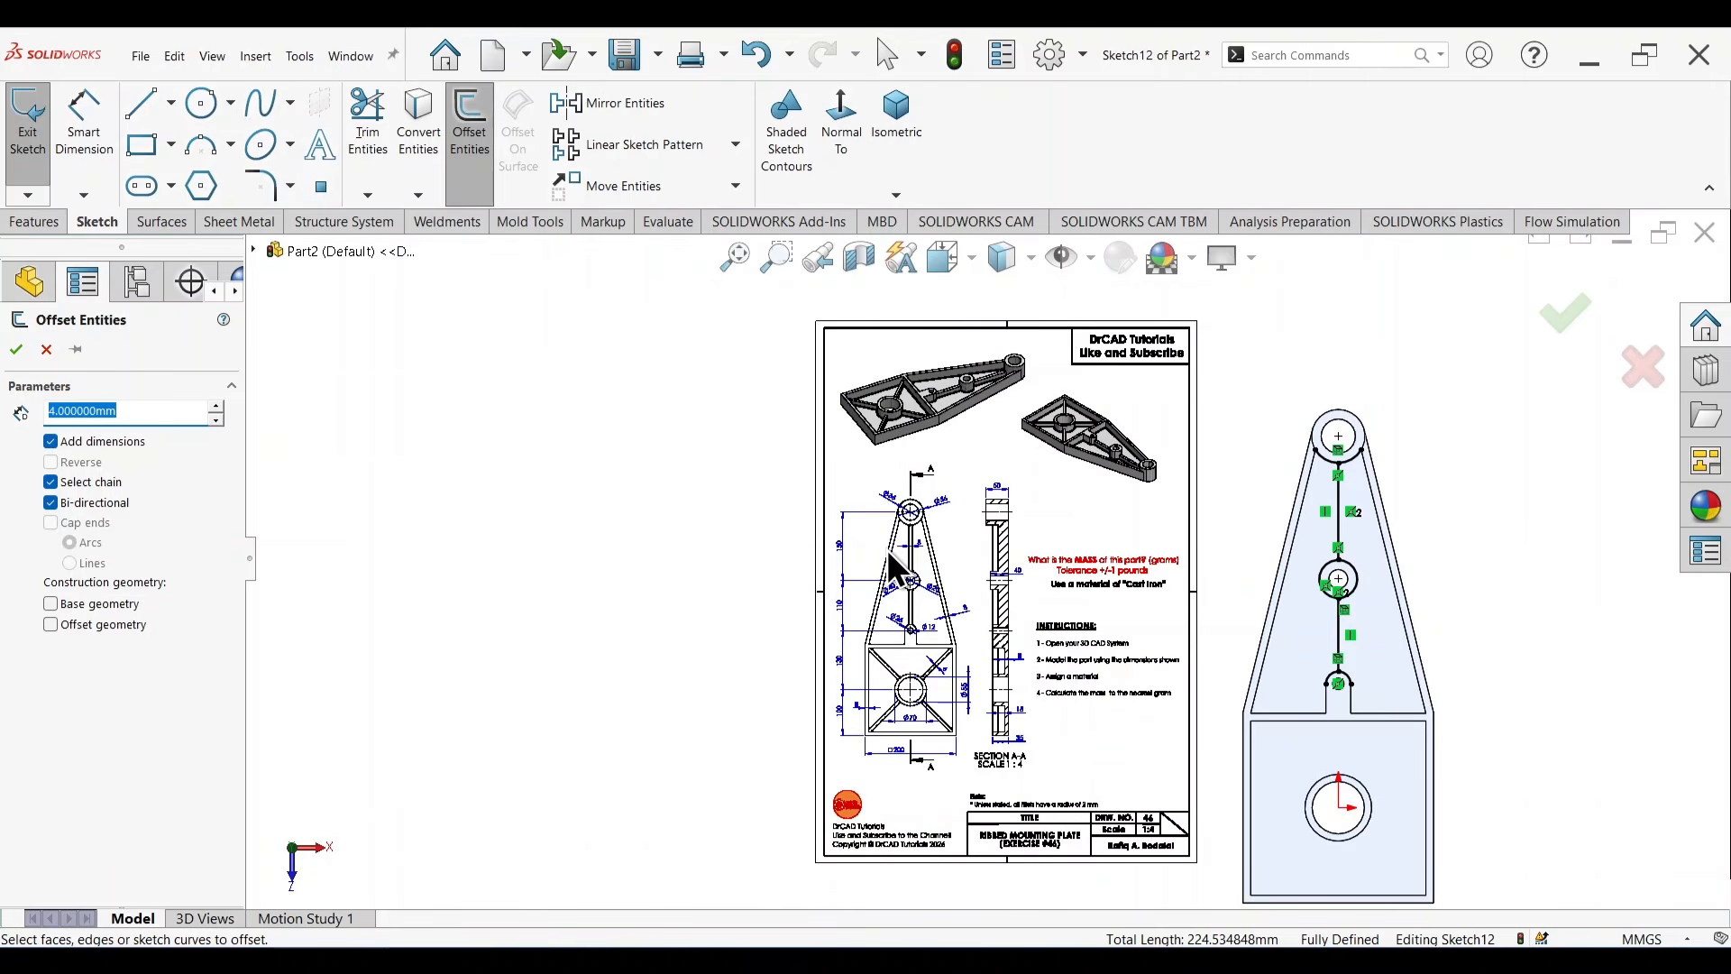
{"action": "scroll", "coordinate": [1518, 528], "scroll_direction": "down", "scroll_amount": 5}
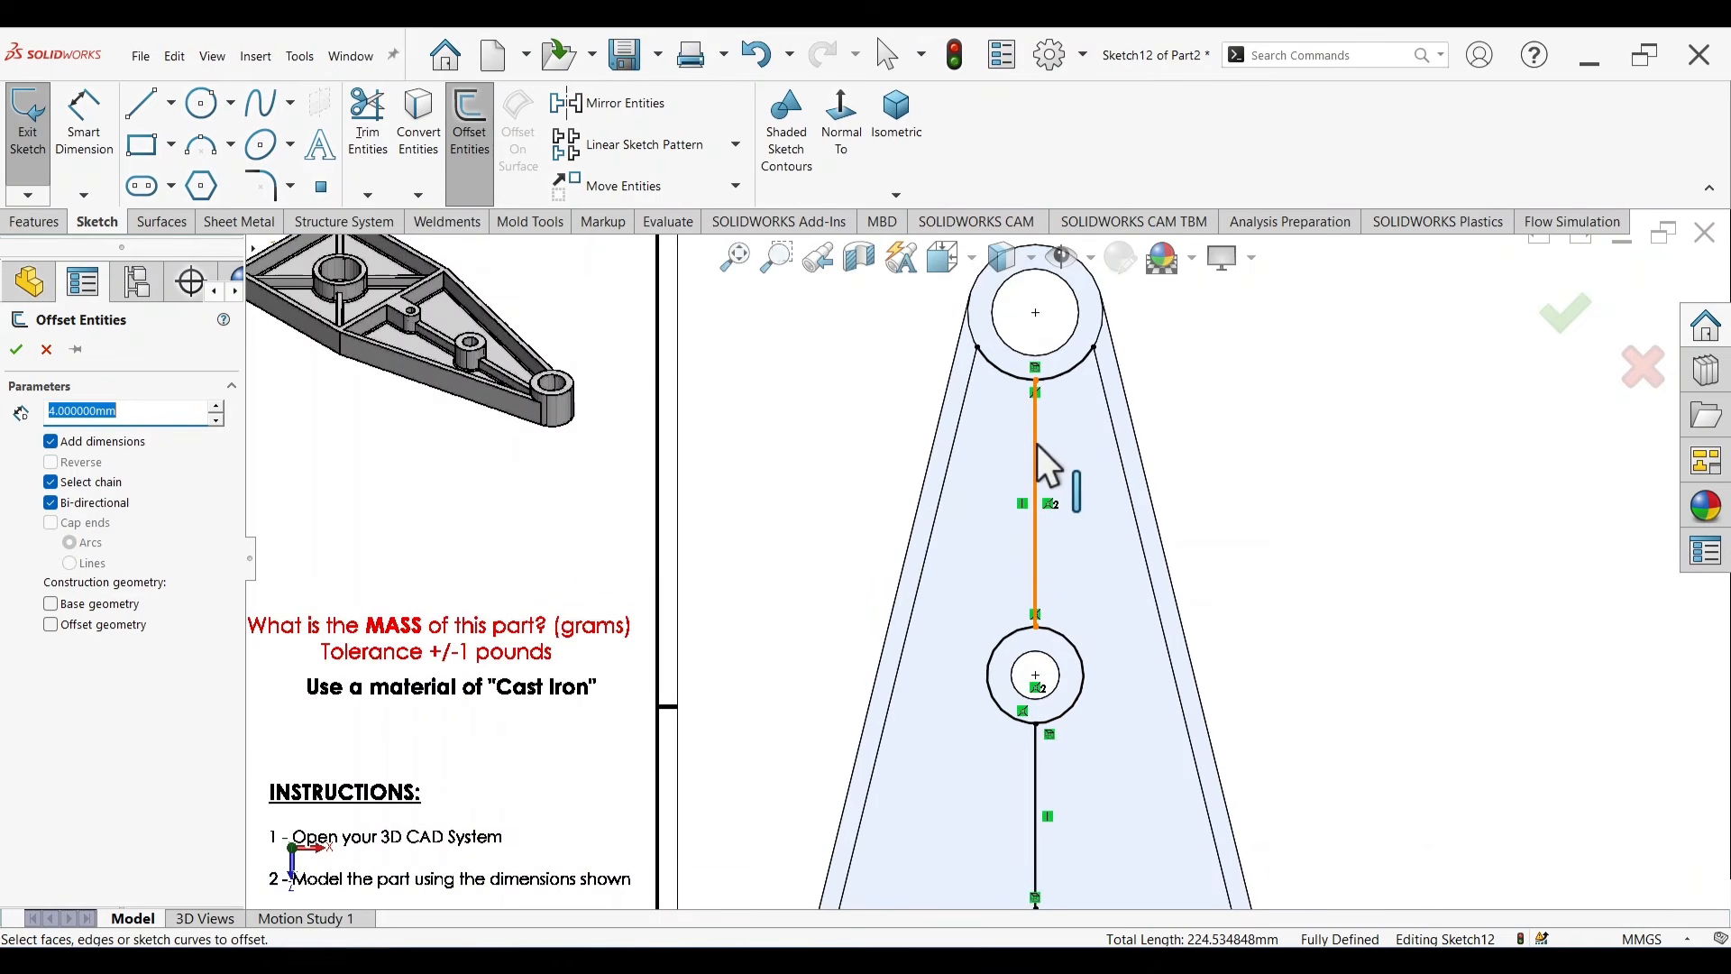
{"action": "left_click", "coordinate": [1037, 446]}
{"action": "scroll", "coordinate": [1085, 613], "scroll_direction": "up", "scroll_amount": 4}
{"action": "scroll", "coordinate": [1002, 662], "scroll_direction": "down", "scroll_amount": 3}
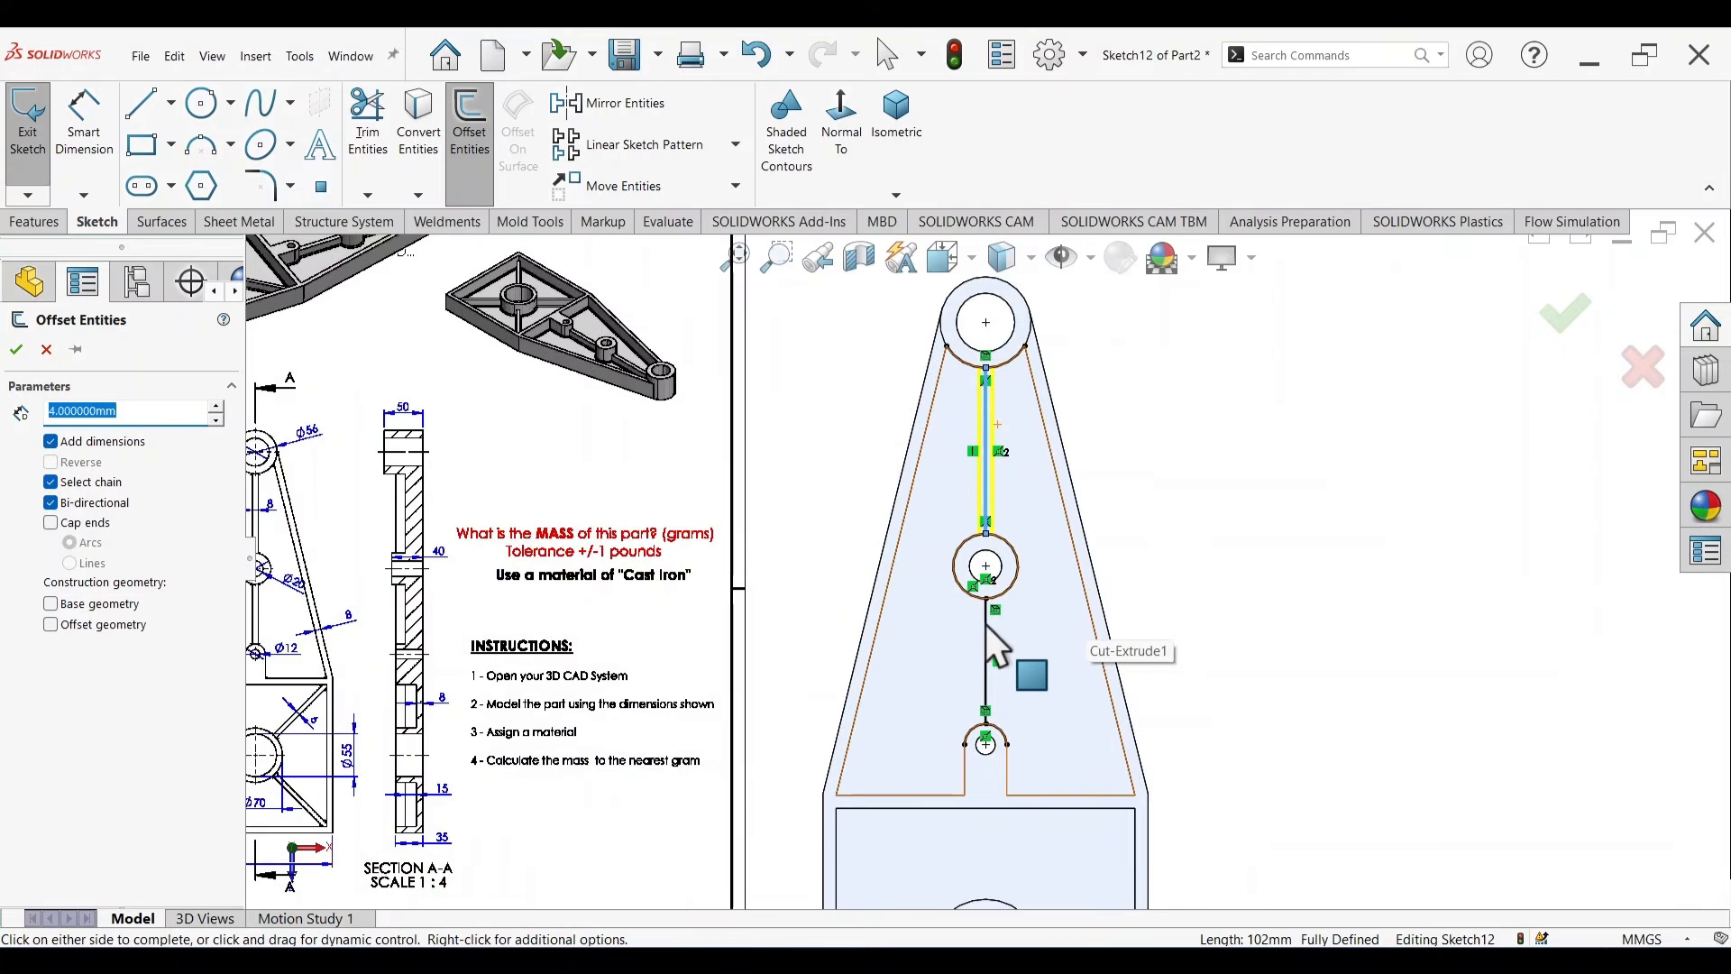
{"action": "left_click", "coordinate": [986, 626]}
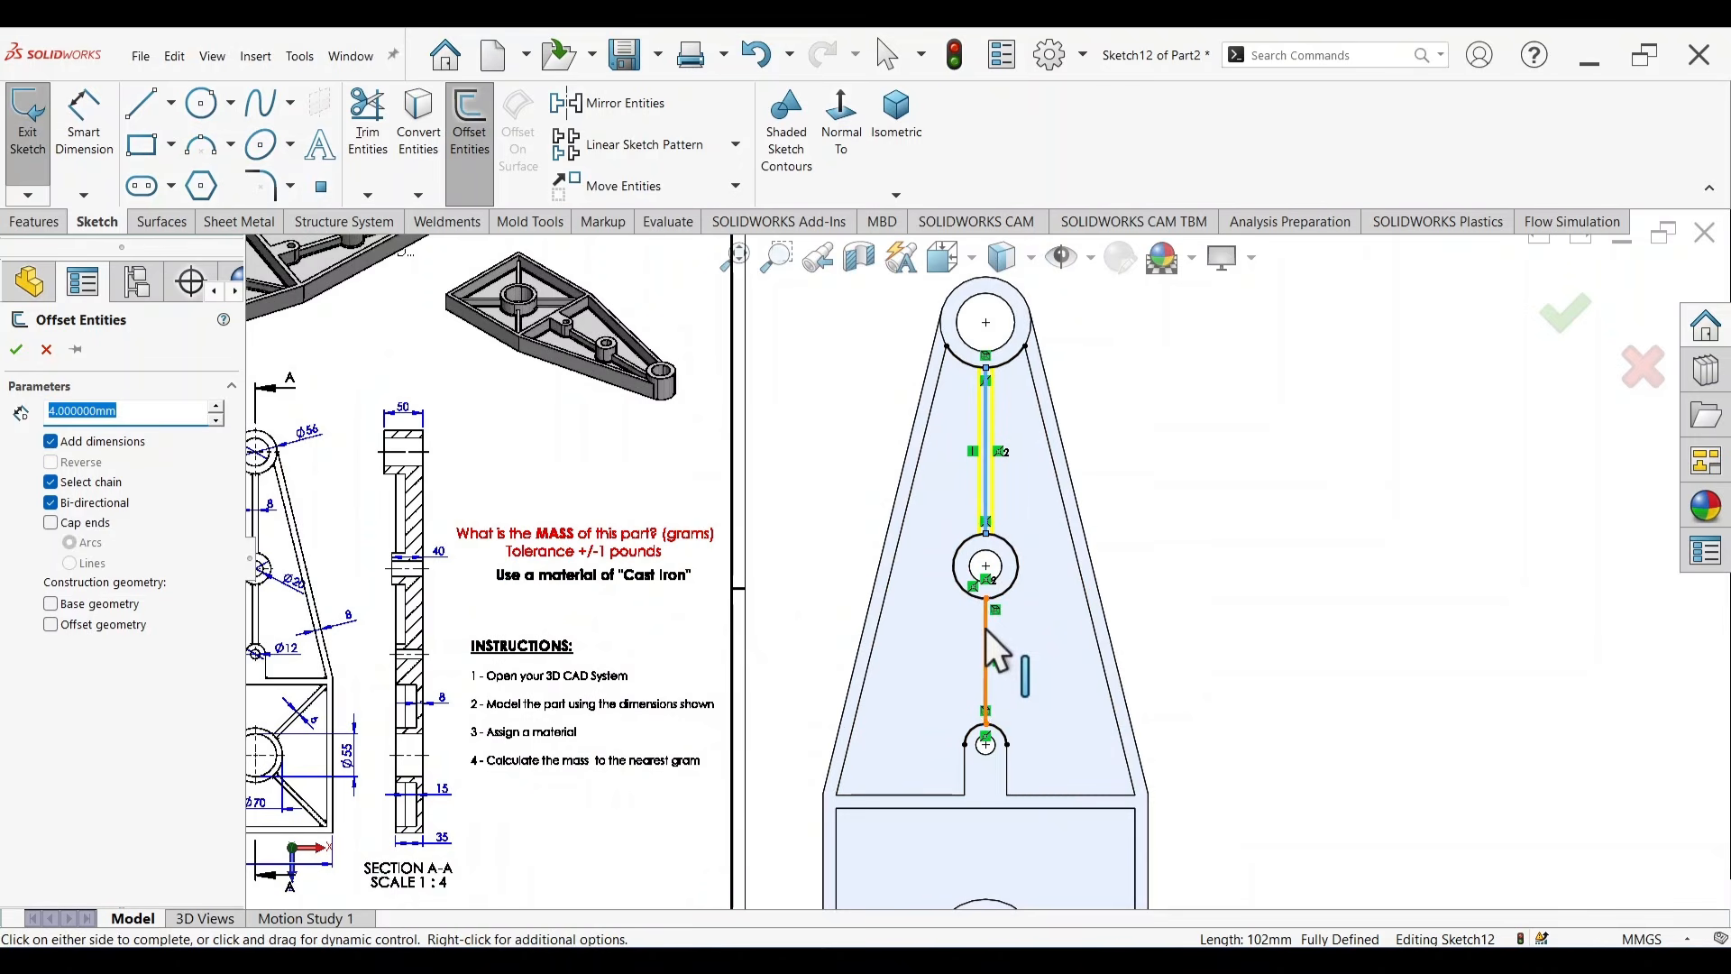
{"action": "left_click", "coordinate": [1563, 325]}
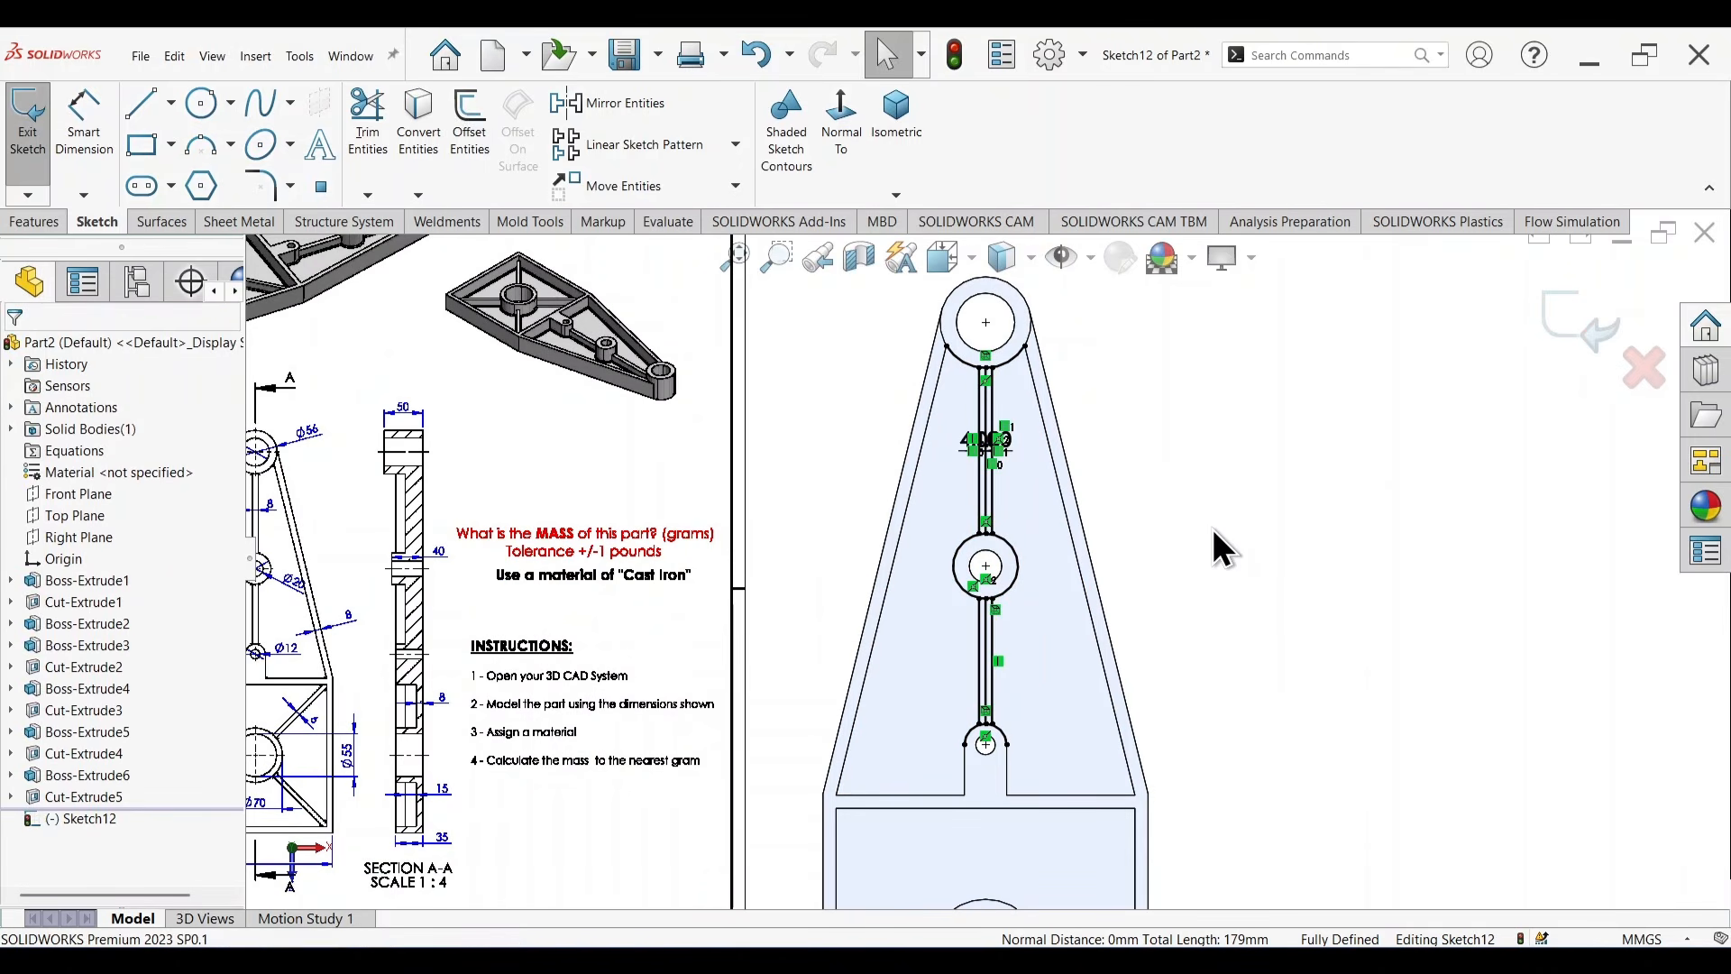
{"action": "scroll", "coordinate": [992, 416], "scroll_direction": "down", "scroll_amount": 3}
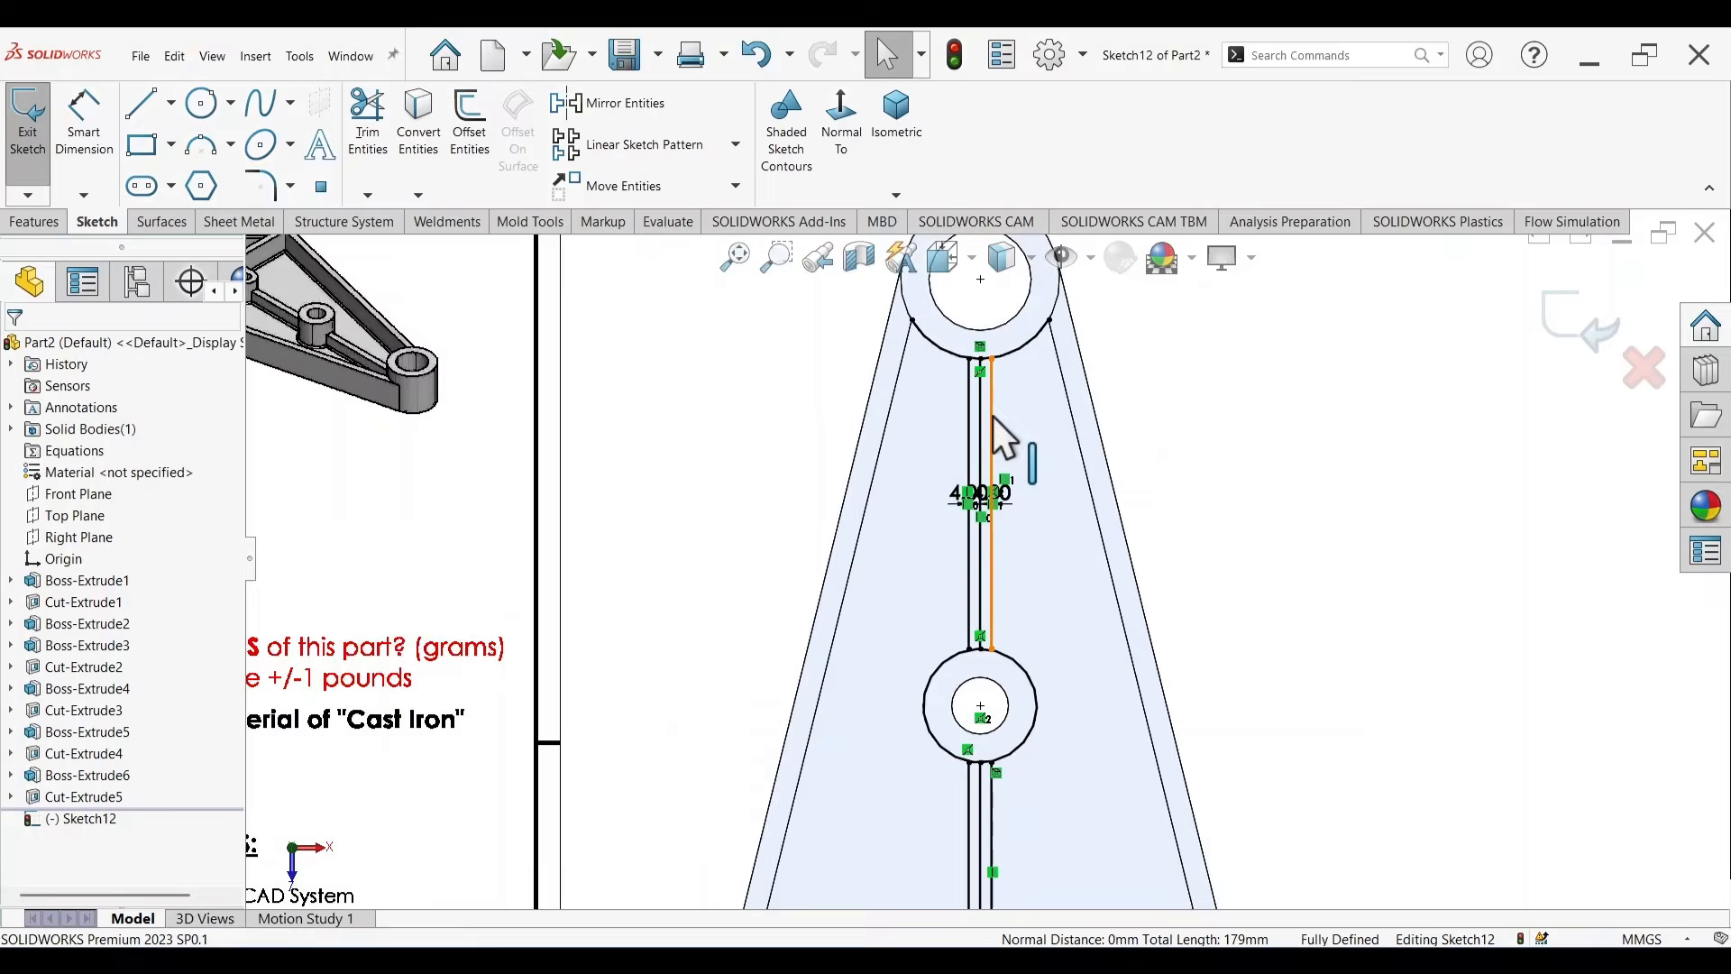
Extend both offset lines of the upper rib to the end boss and the middle boss.
{"action": "left_click", "coordinate": [367, 194]}
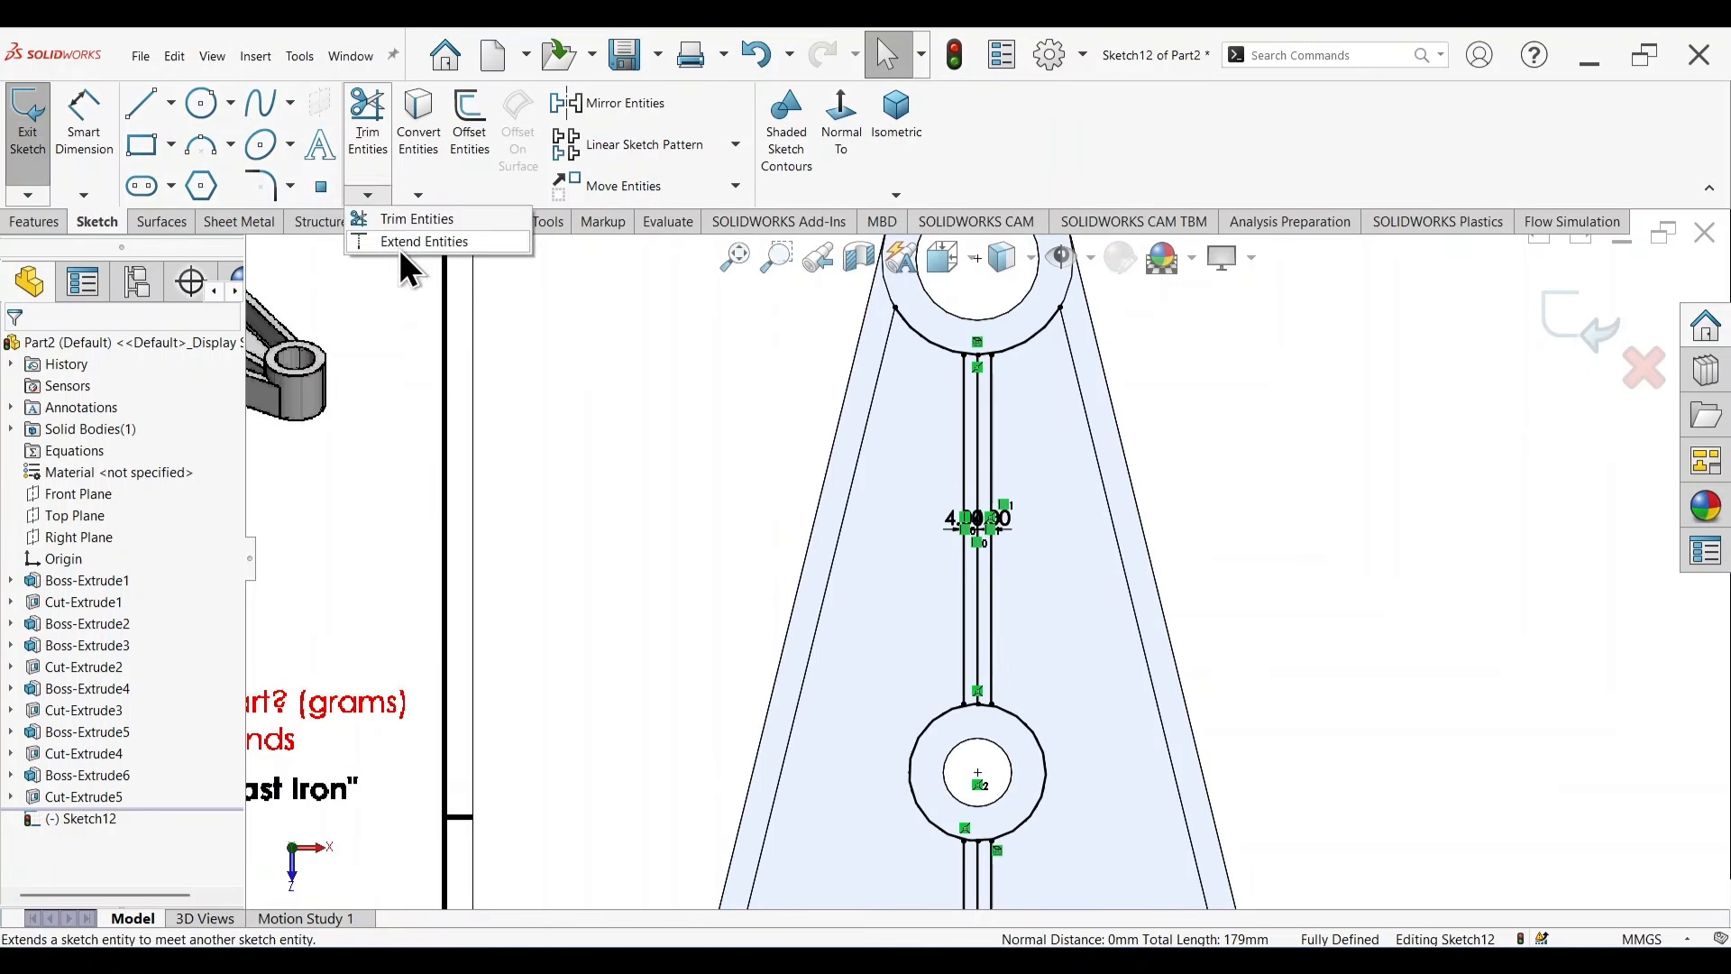
{"action": "left_click", "coordinate": [399, 246]}
{"action": "scroll", "coordinate": [990, 374], "scroll_direction": "down", "scroll_amount": 5}
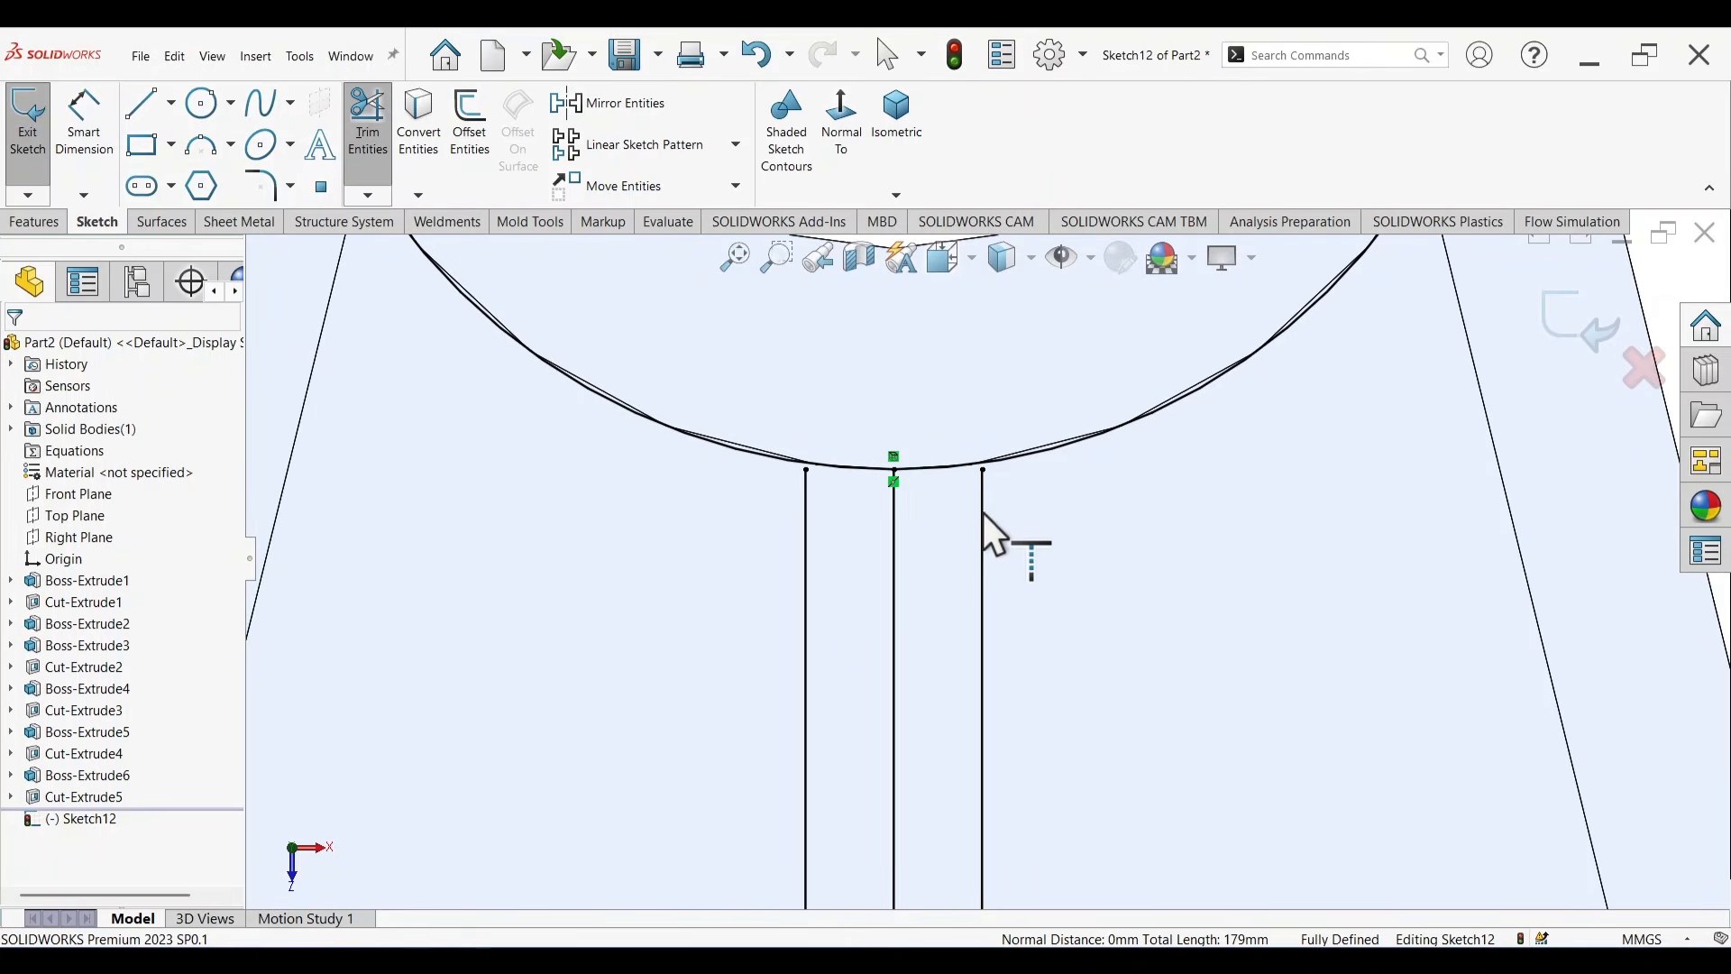
{"action": "left_click", "coordinate": [983, 513]}
{"action": "left_click", "coordinate": [808, 528]}
{"action": "scroll", "coordinate": [922, 550], "scroll_direction": "up", "scroll_amount": 5}
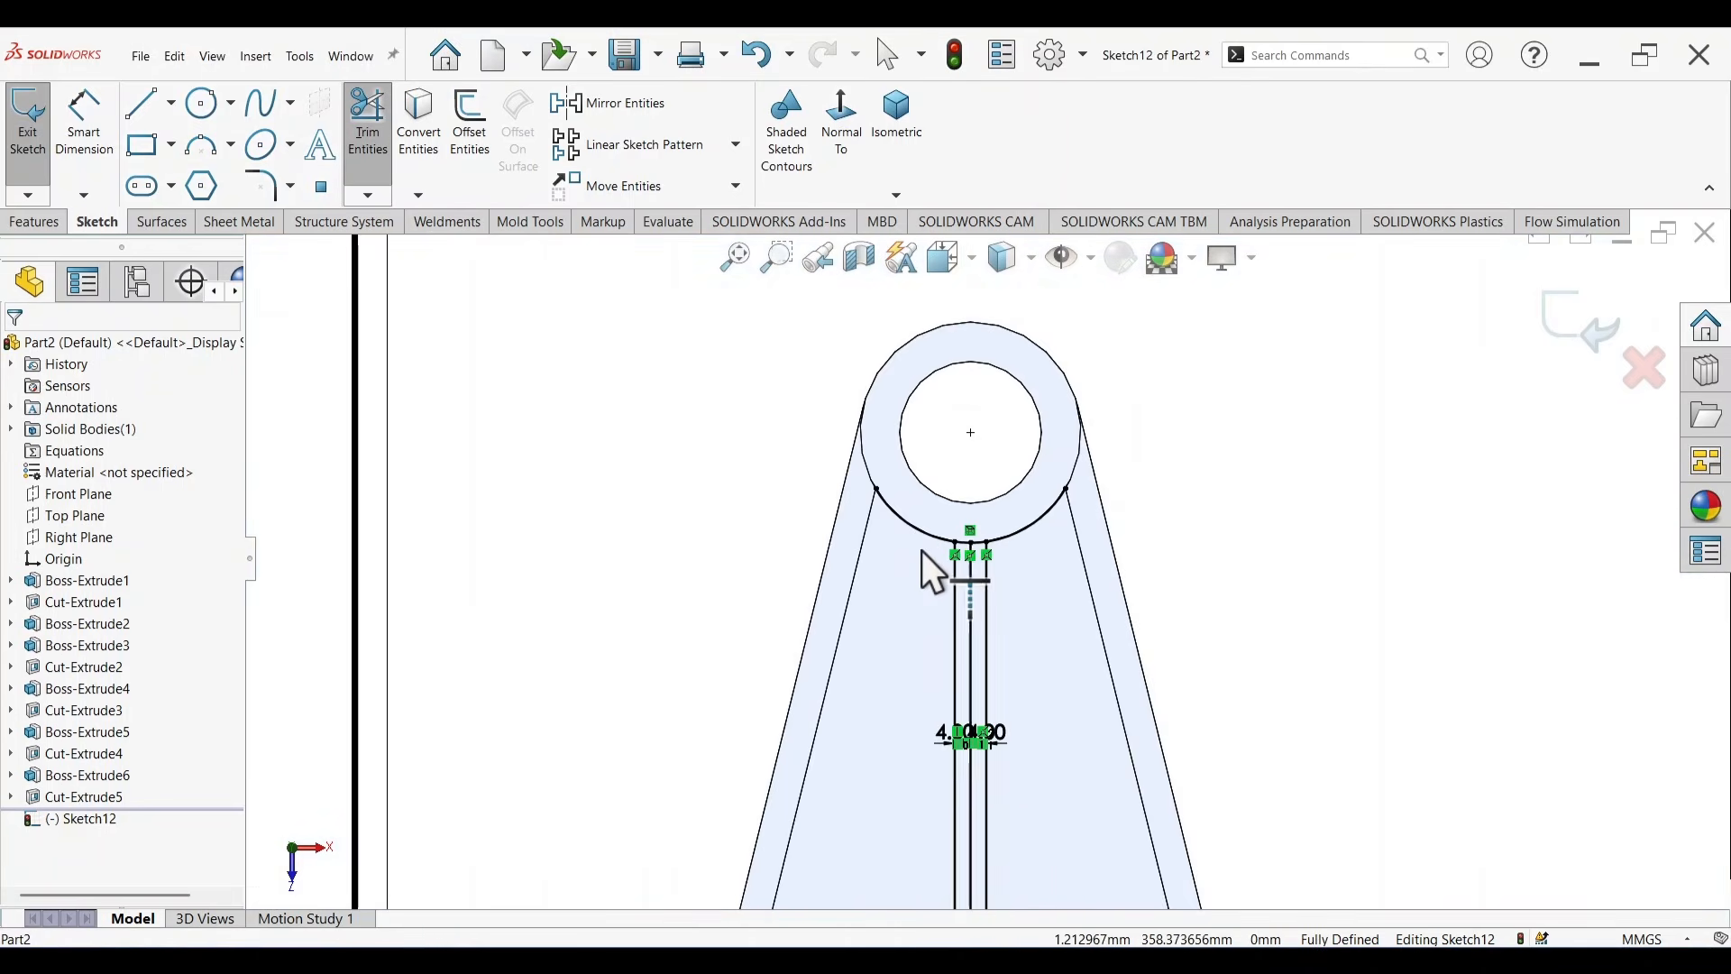
{"action": "scroll", "coordinate": [988, 803], "scroll_direction": "down", "scroll_amount": 6}
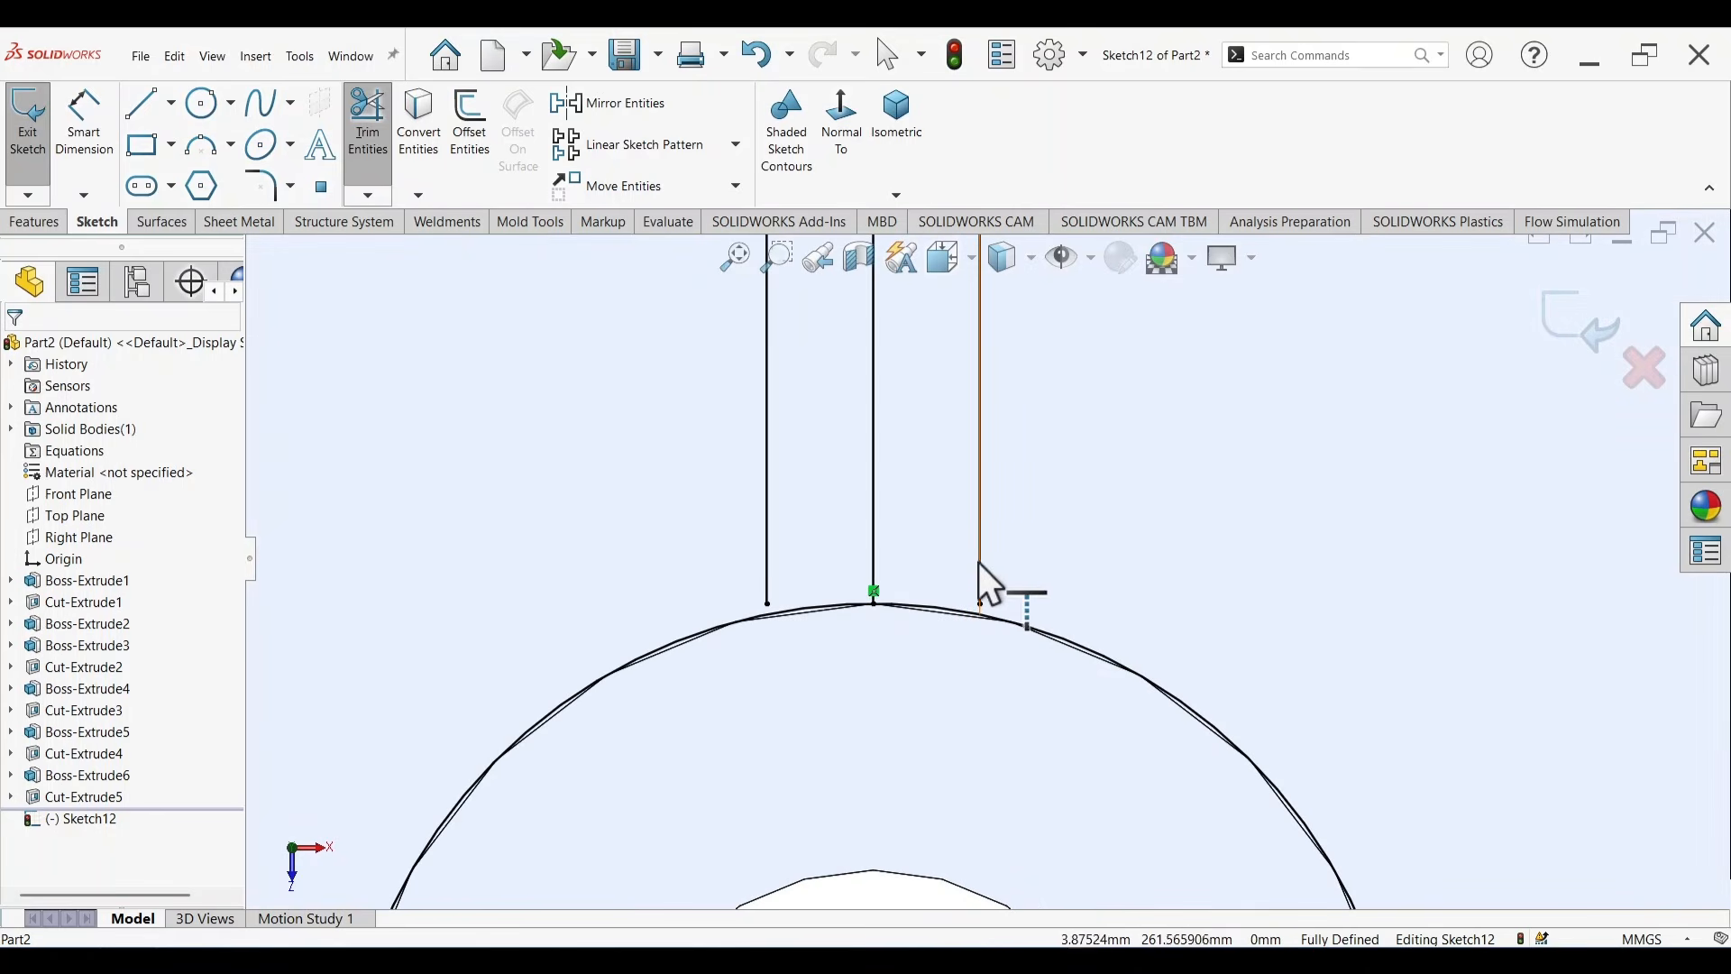
{"action": "left_click", "coordinate": [981, 560]}
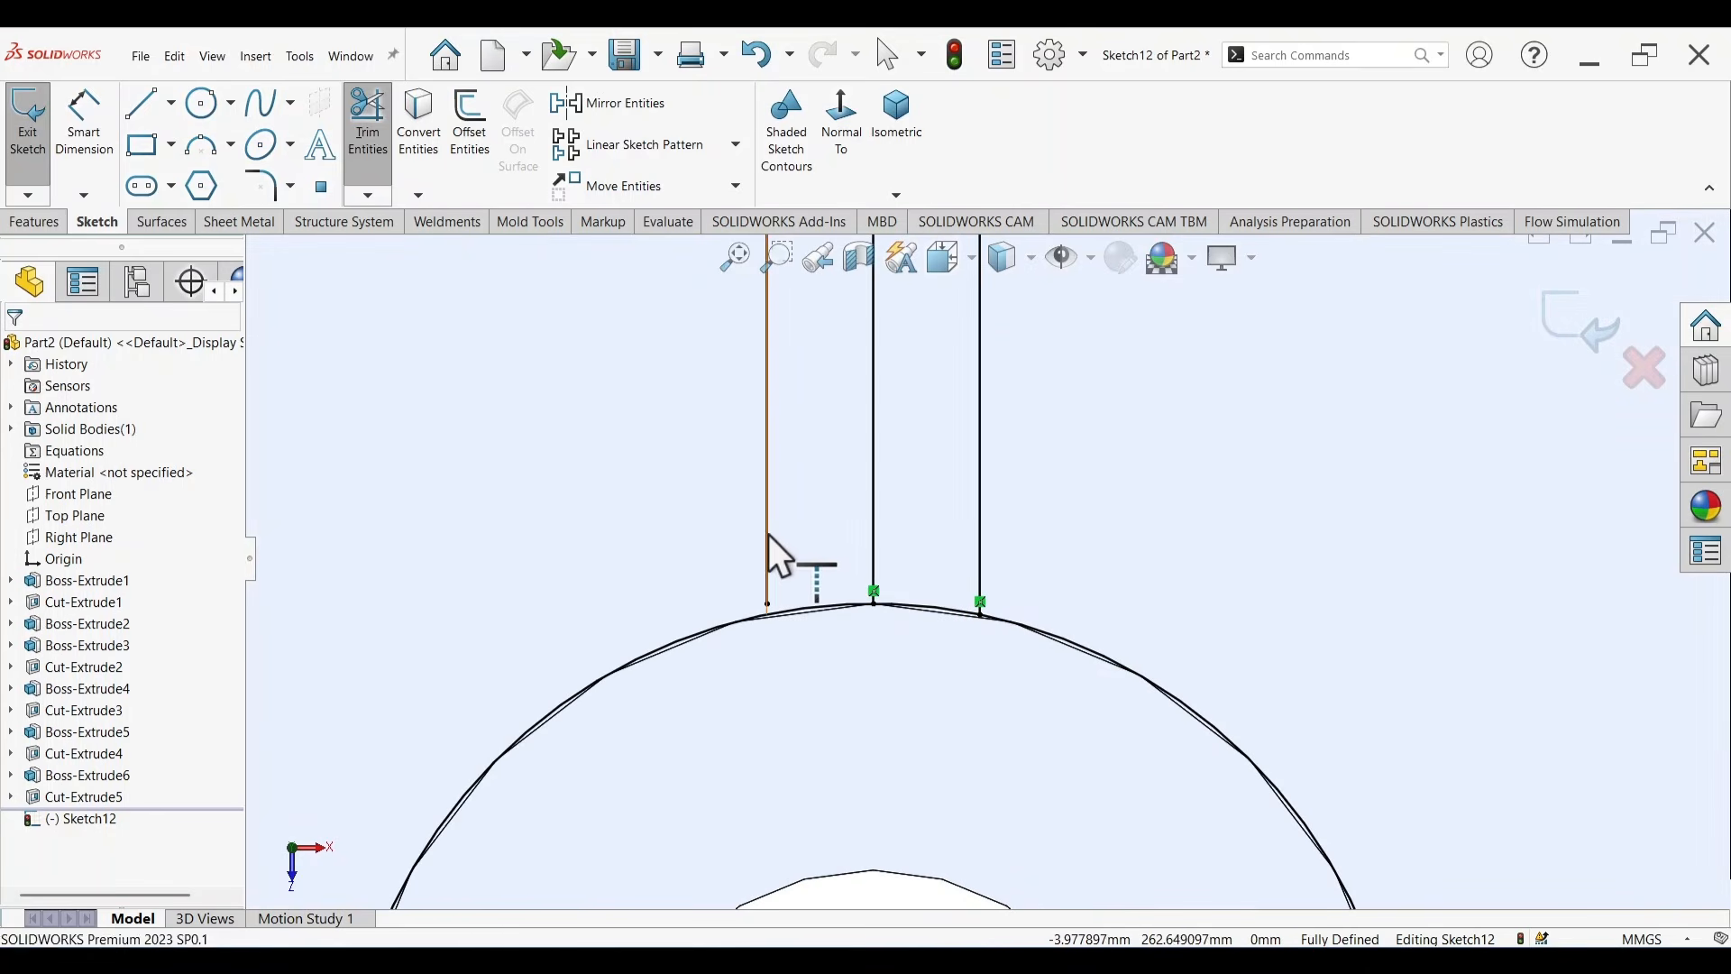
{"action": "left_click", "coordinate": [768, 534]}
{"action": "scroll", "coordinate": [958, 700], "scroll_direction": "up", "scroll_amount": 3}
{"action": "scroll", "coordinate": [958, 701], "scroll_direction": "up", "scroll_amount": 3}
Extend both offset lines of the lower rib to the middle boss and the rounded boss.
{"action": "scroll", "coordinate": [987, 789], "scroll_direction": "down", "scroll_amount": 5}
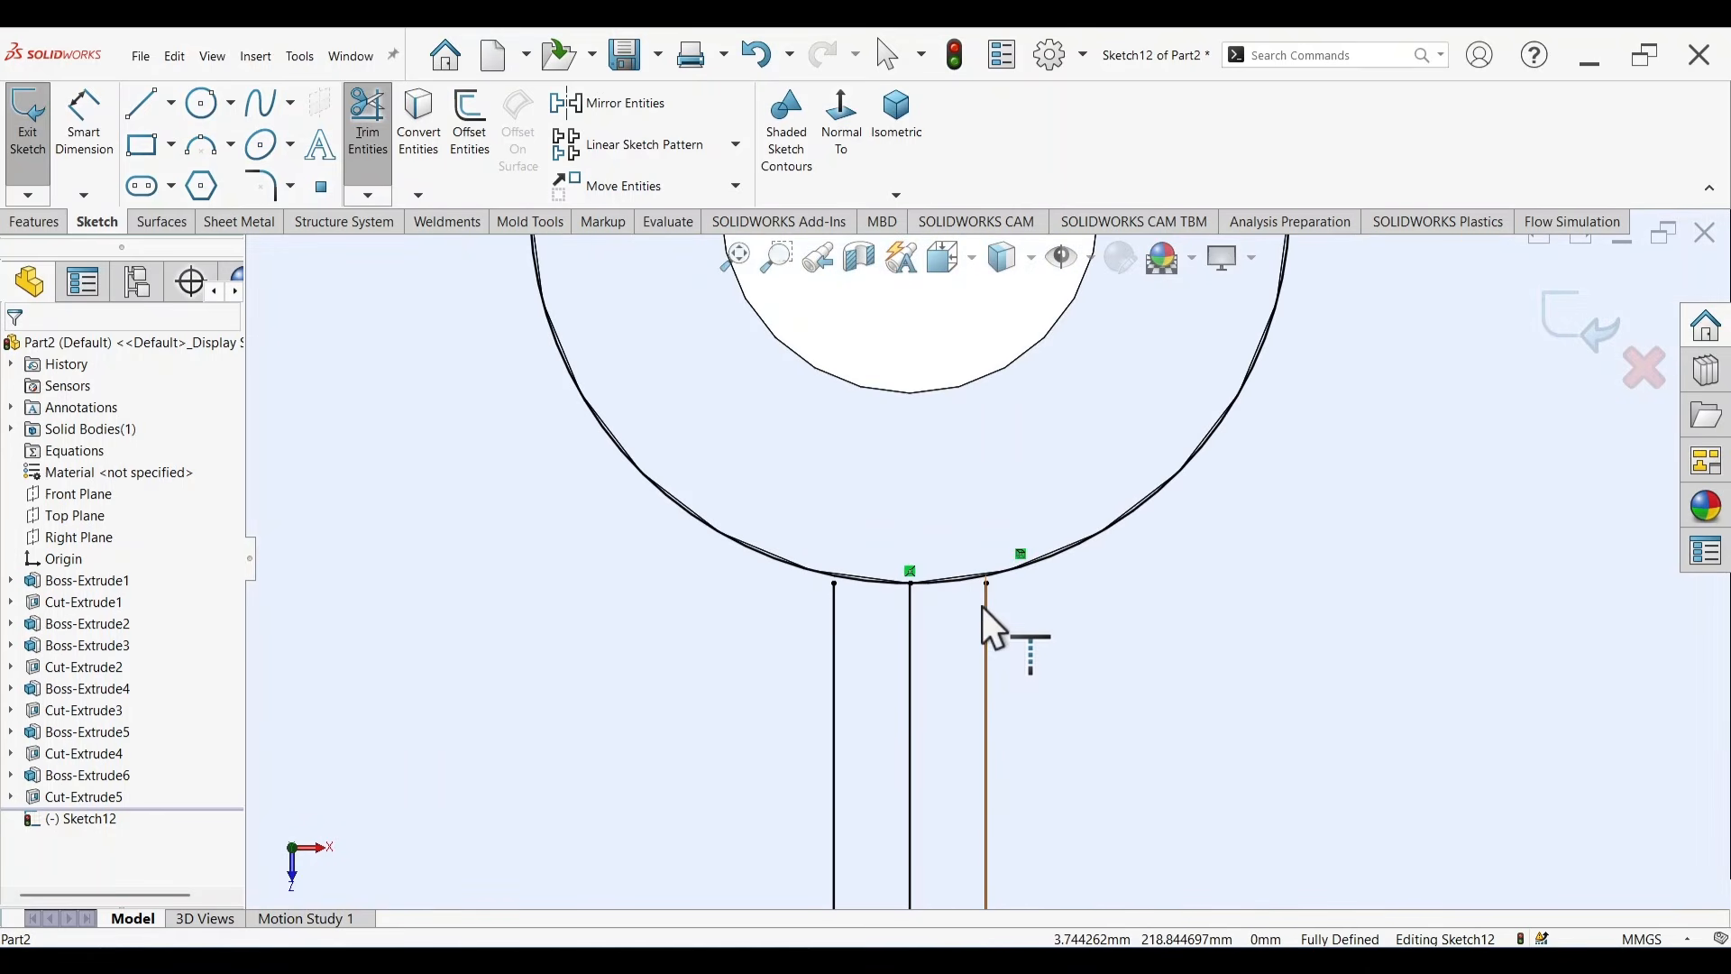
{"action": "left_click", "coordinate": [987, 615]}
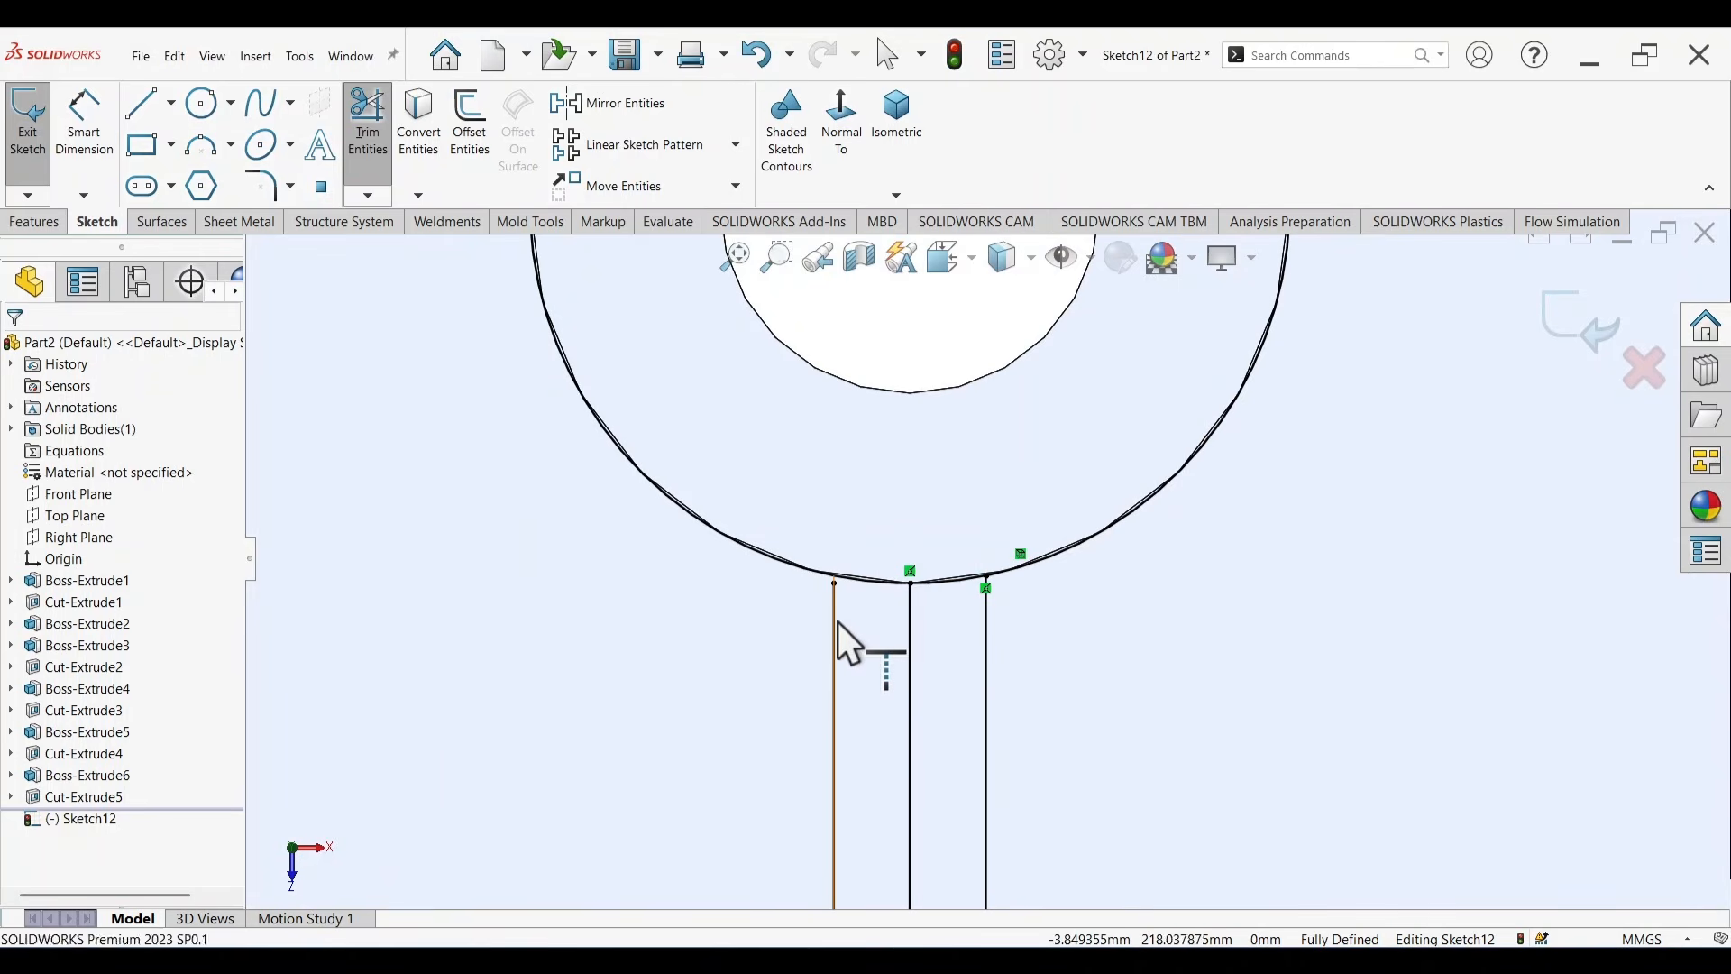
{"action": "scroll", "coordinate": [910, 663], "scroll_direction": "up", "scroll_amount": 5}
{"action": "scroll", "coordinate": [911, 663], "scroll_direction": "up", "scroll_amount": 3}
{"action": "scroll", "coordinate": [1008, 820], "scroll_direction": "down", "scroll_amount": 7}
{"action": "scroll", "coordinate": [946, 819], "scroll_direction": "up", "scroll_amount": 5}
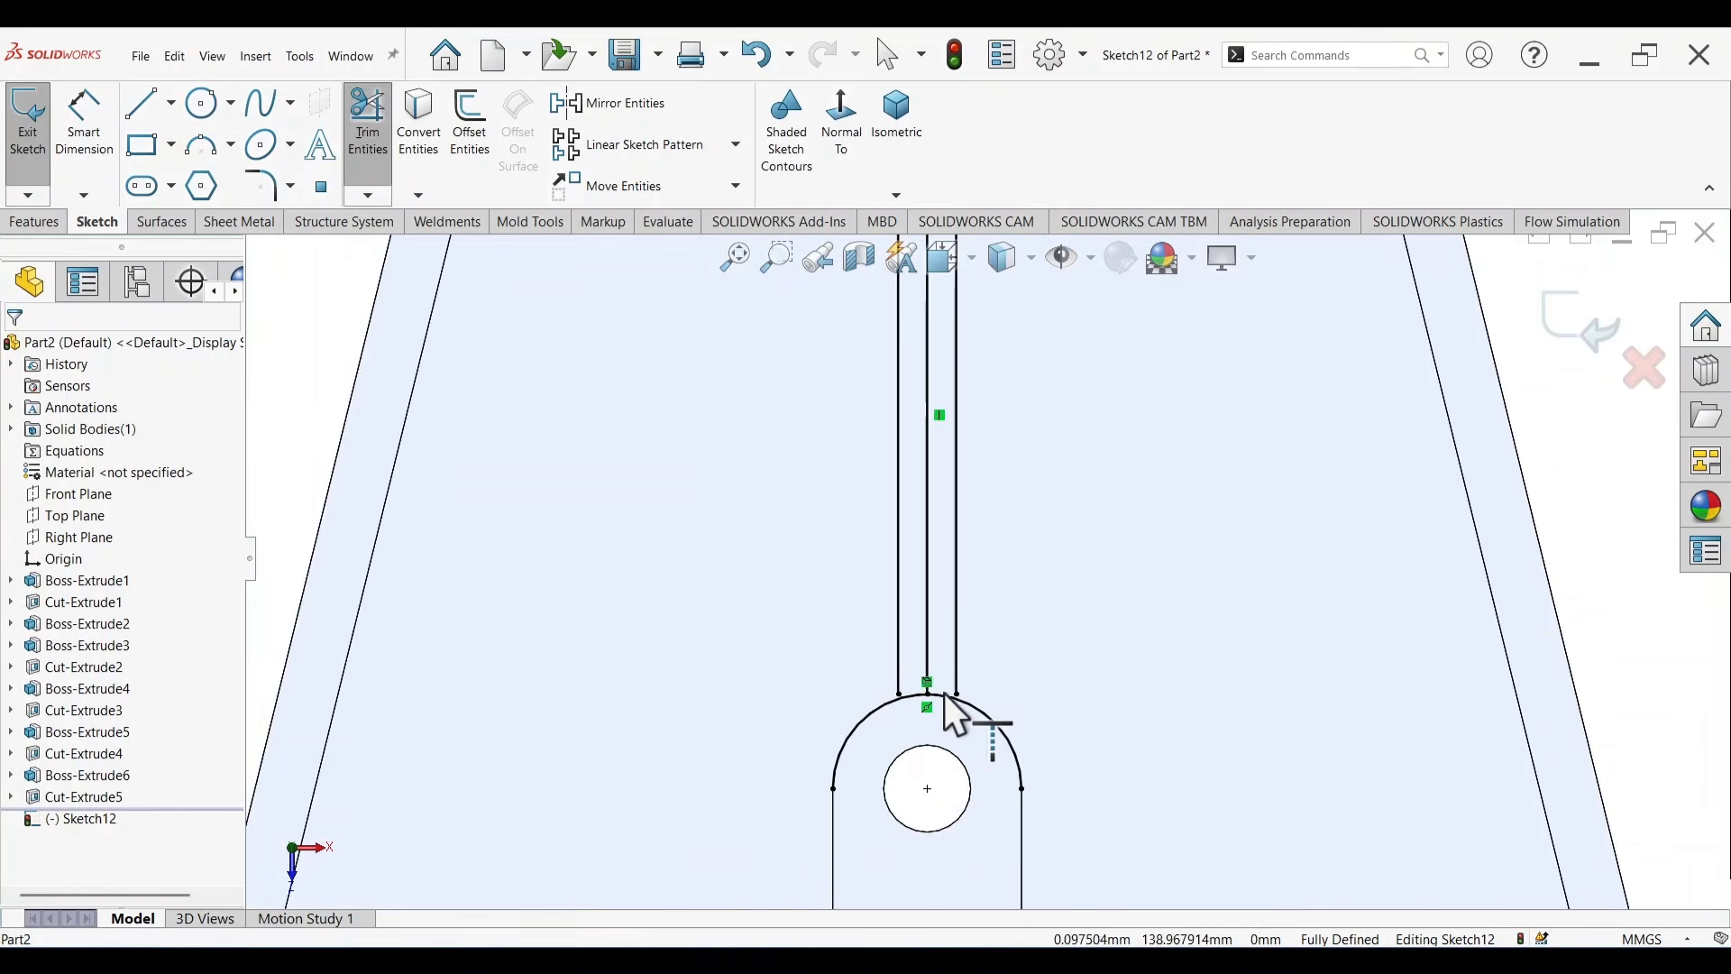
{"action": "scroll", "coordinate": [956, 677], "scroll_direction": "down", "scroll_amount": 5}
{"action": "scroll", "coordinate": [965, 658], "scroll_direction": "down", "scroll_amount": 2}
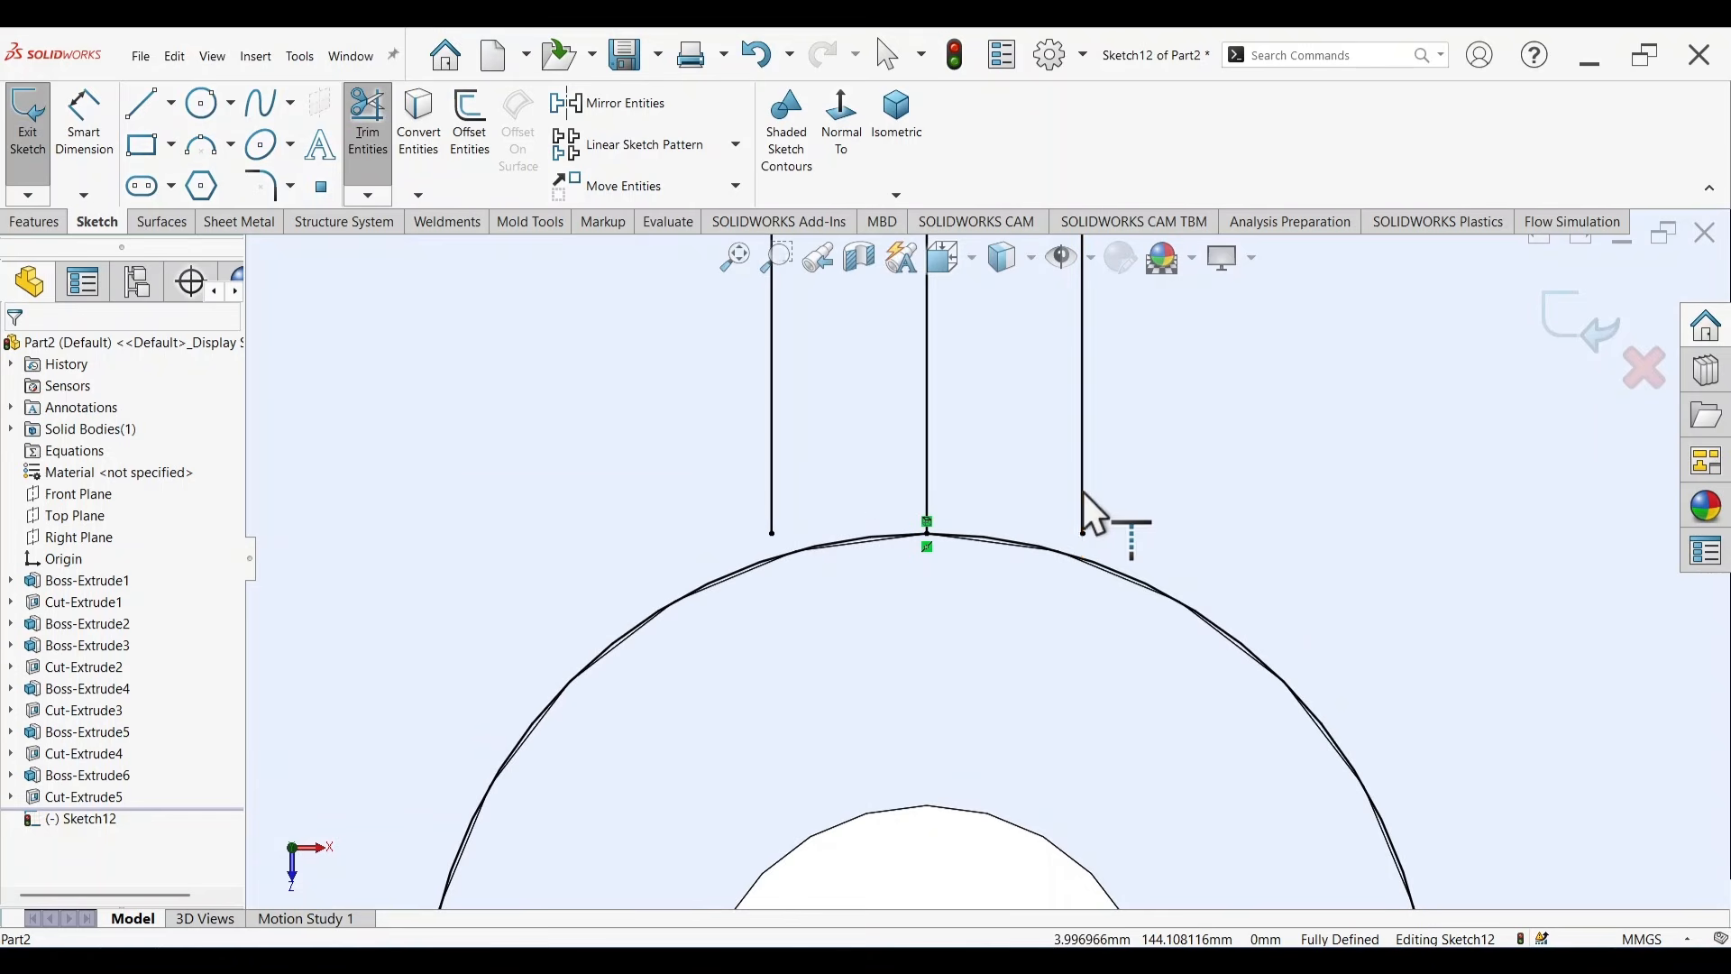
{"action": "left_click", "coordinate": [772, 483]}
{"action": "scroll", "coordinate": [1083, 482], "scroll_direction": "up", "scroll_amount": 9}
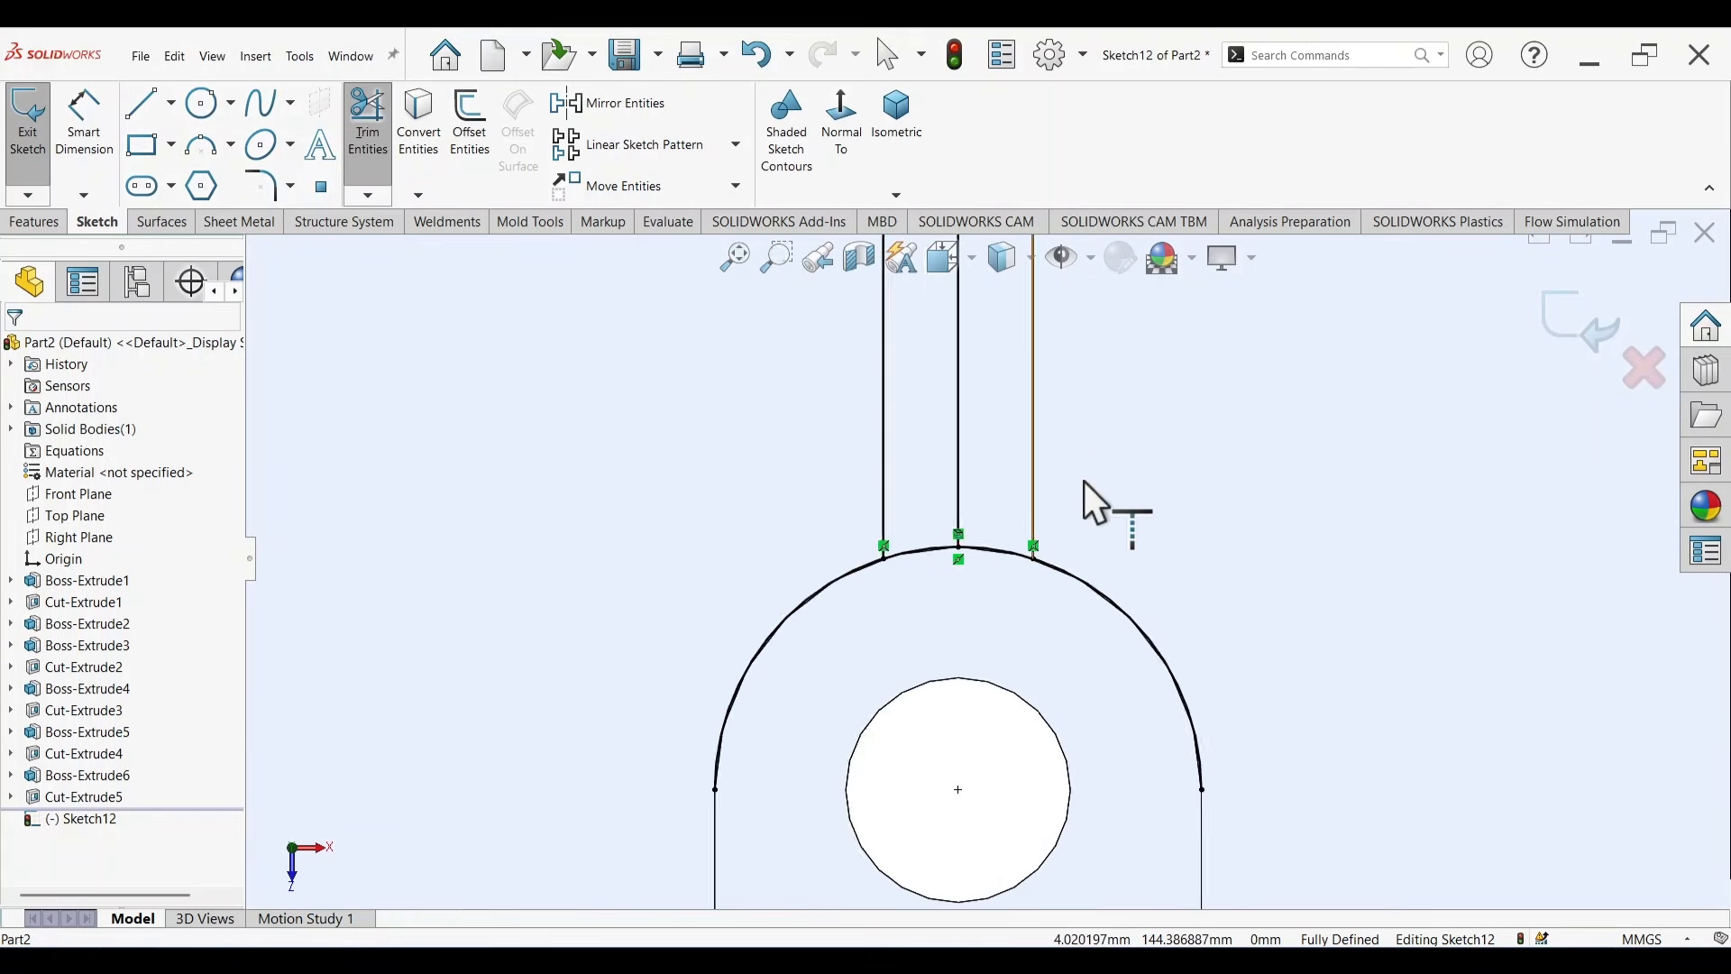
{"action": "scroll", "coordinate": [1103, 442], "scroll_direction": "up", "scroll_amount": 4}
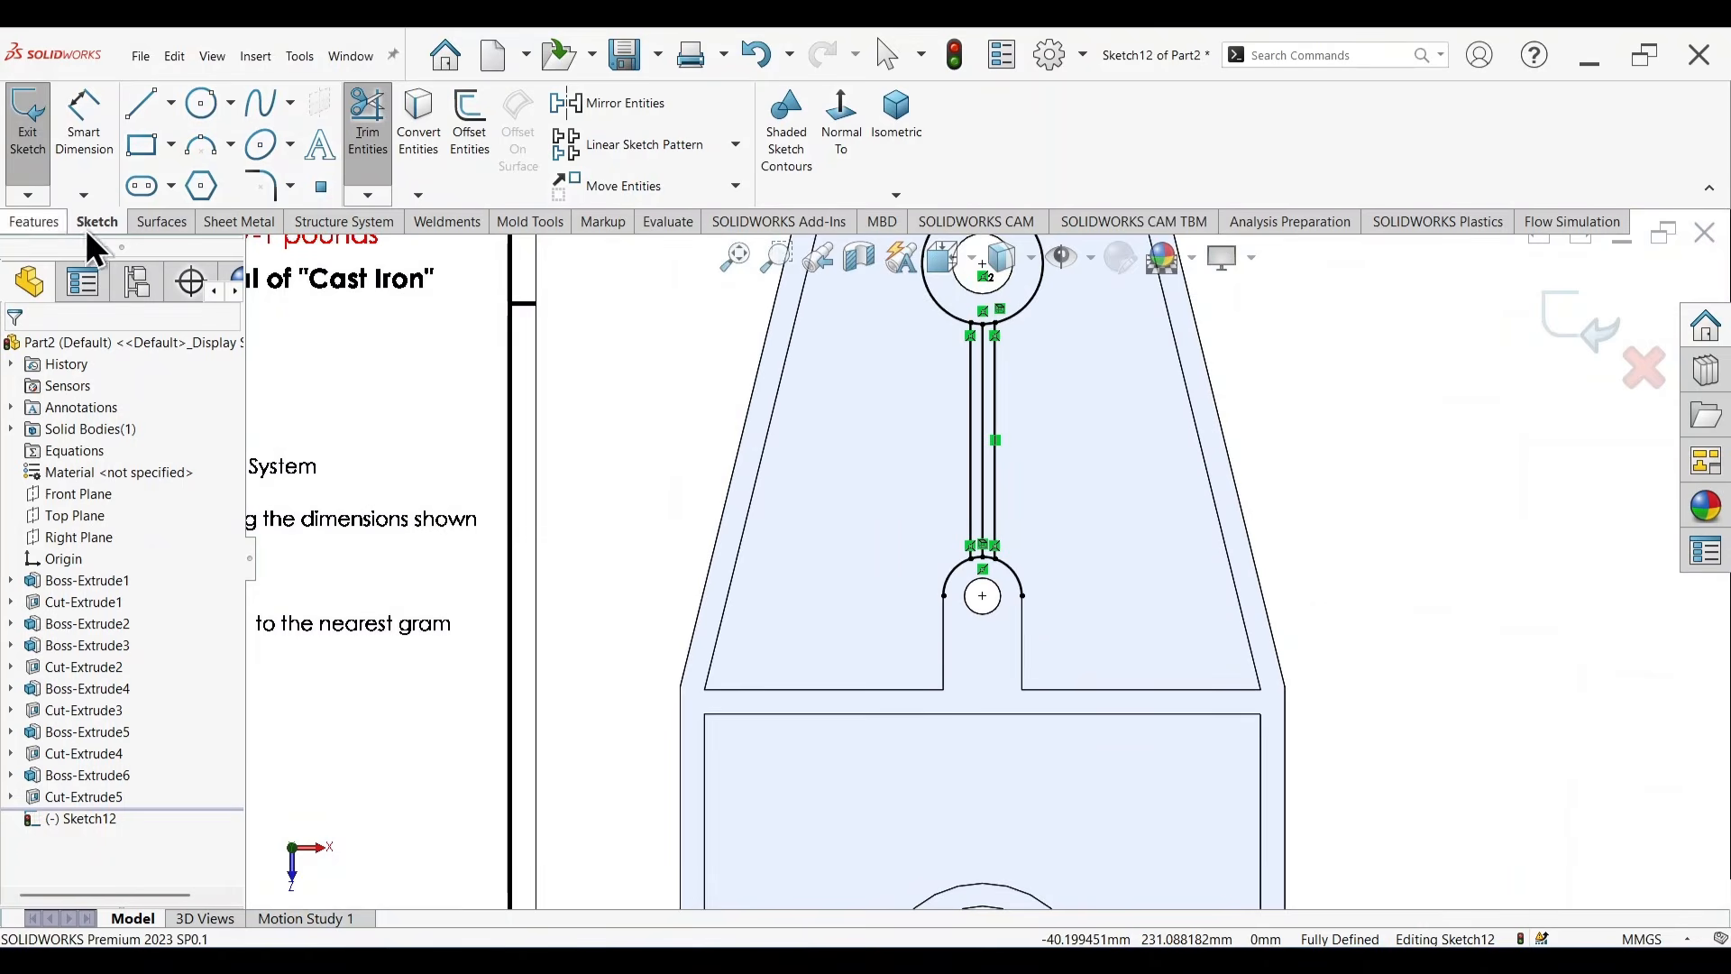
Power-trim the rounded boss's arc outside the lower rib and remove that rib's centre line.
{"action": "right_click_drag", "start_coordinate": [1446, 400], "coordinate": [1416, 461]}
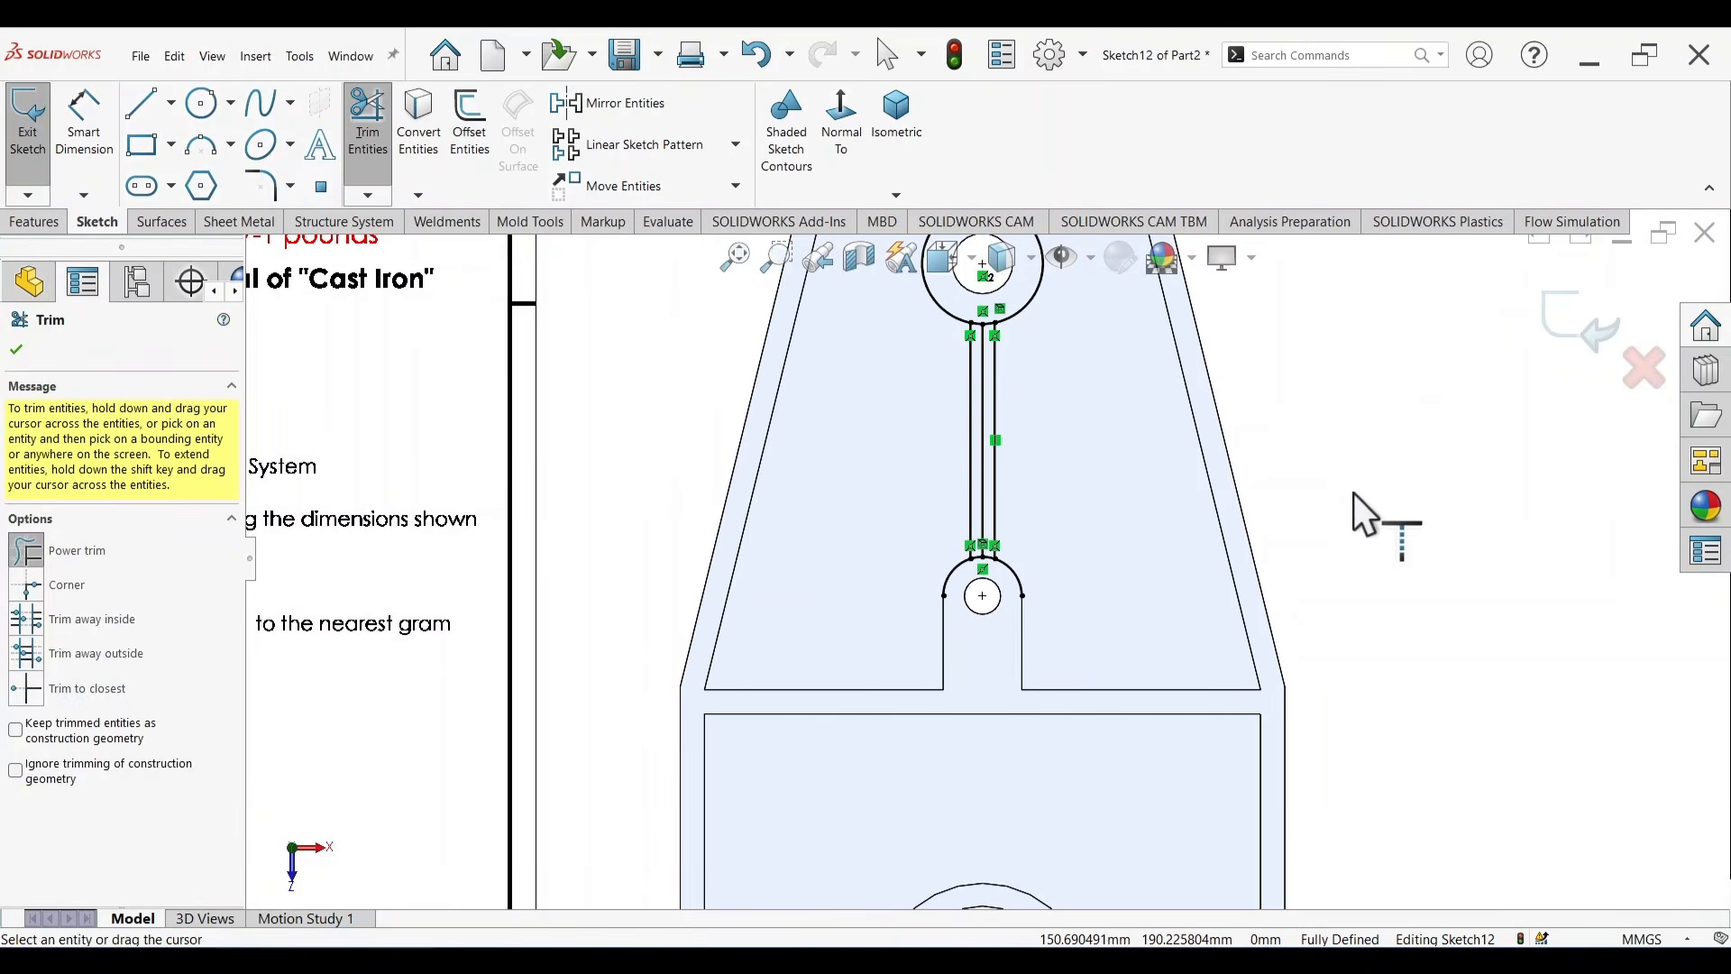
{"action": "scroll", "coordinate": [1000, 536], "scroll_direction": "up", "scroll_amount": 3}
{"action": "scroll", "coordinate": [1010, 550], "scroll_direction": "down", "scroll_amount": 6}
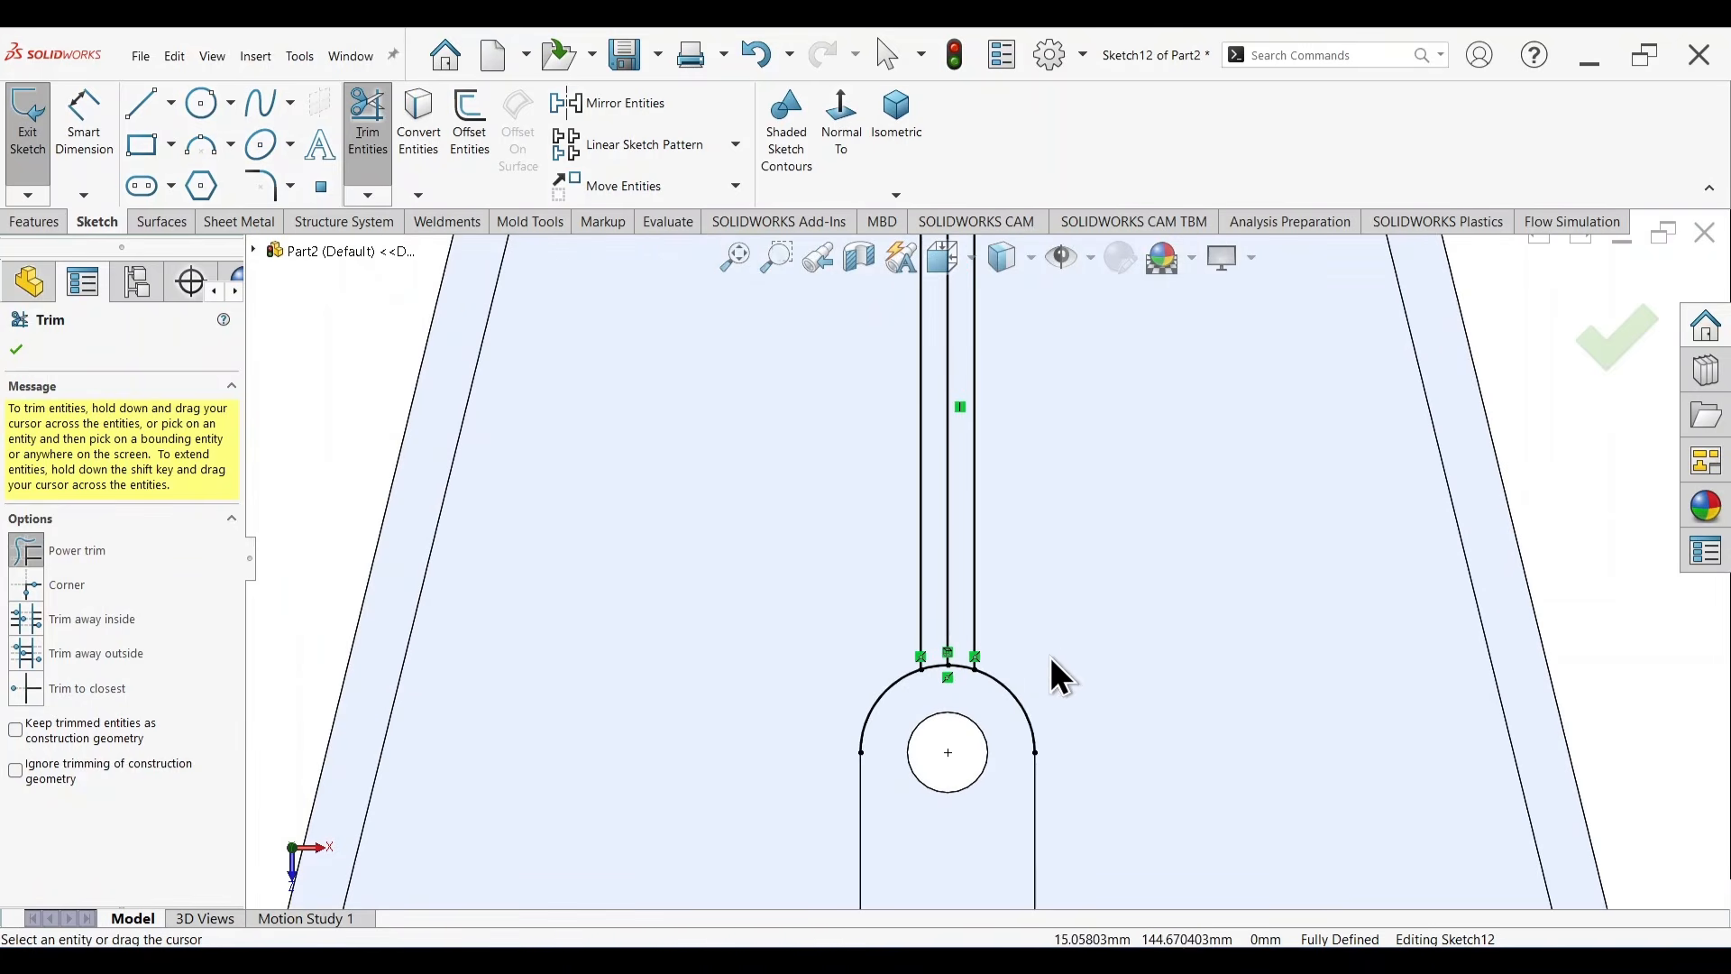
{"action": "scroll", "coordinate": [914, 559], "scroll_direction": "up", "scroll_amount": 3}
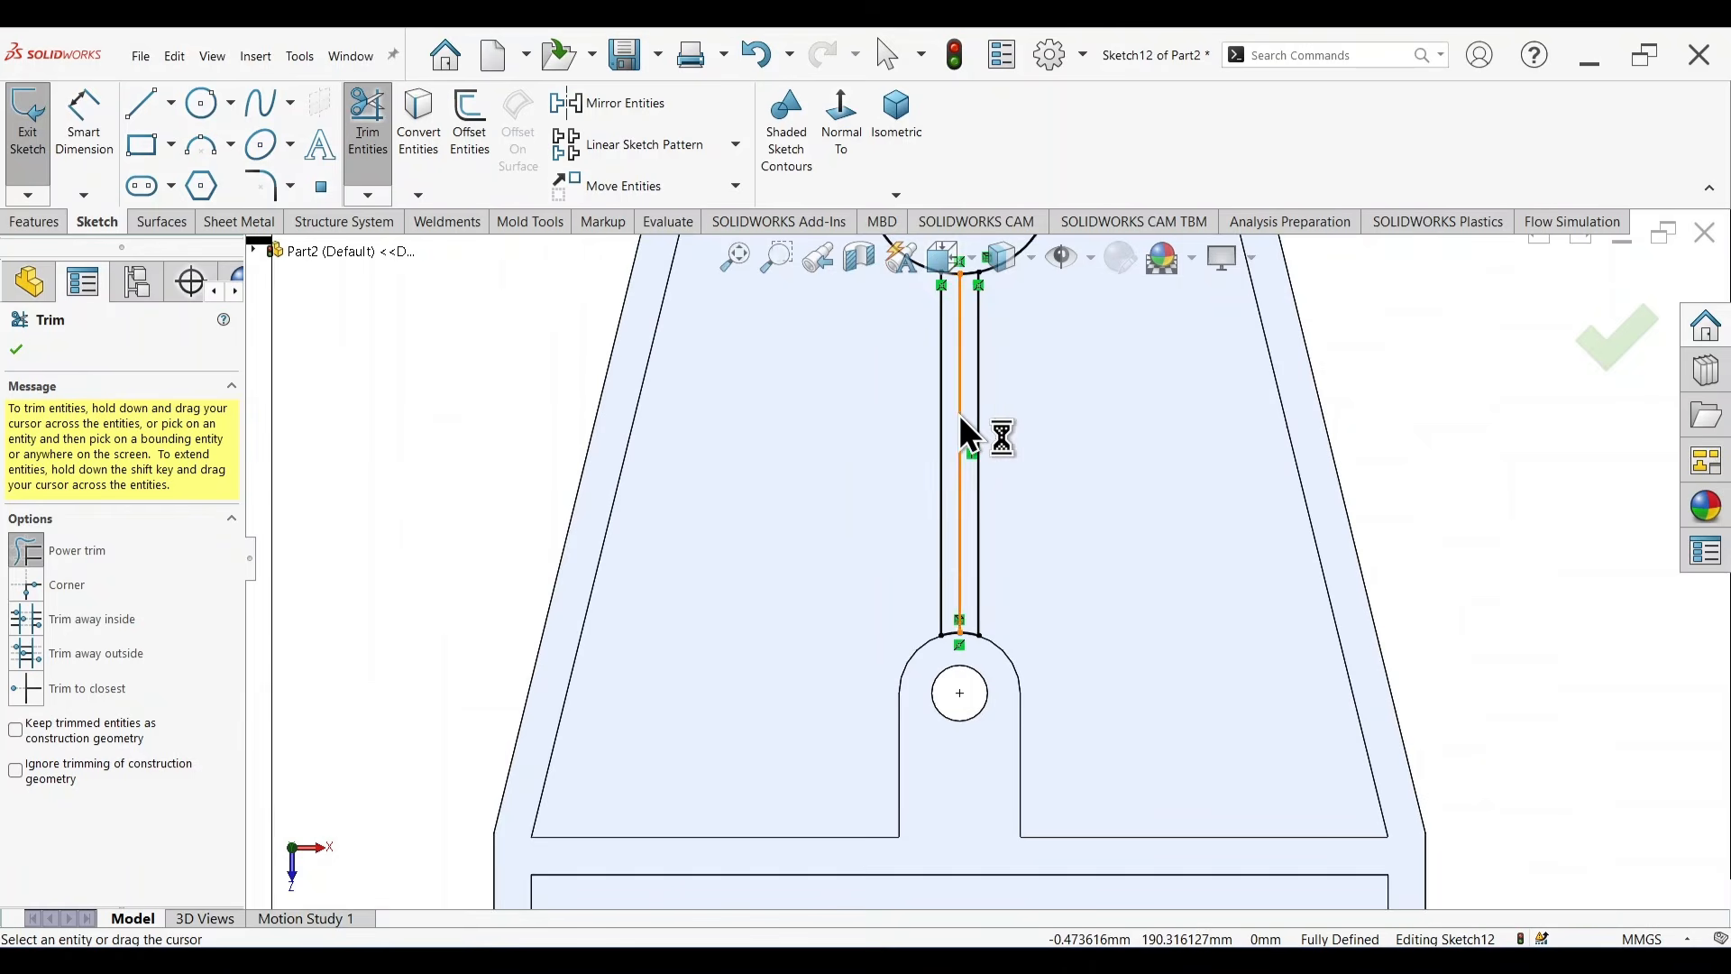
{"action": "scroll", "coordinate": [959, 415], "scroll_direction": "down", "scroll_amount": 5}
{"action": "left_click_drag", "start_coordinate": [966, 425], "coordinate": [982, 445]}
{"action": "scroll", "coordinate": [992, 436], "scroll_direction": "up", "scroll_amount": 3}
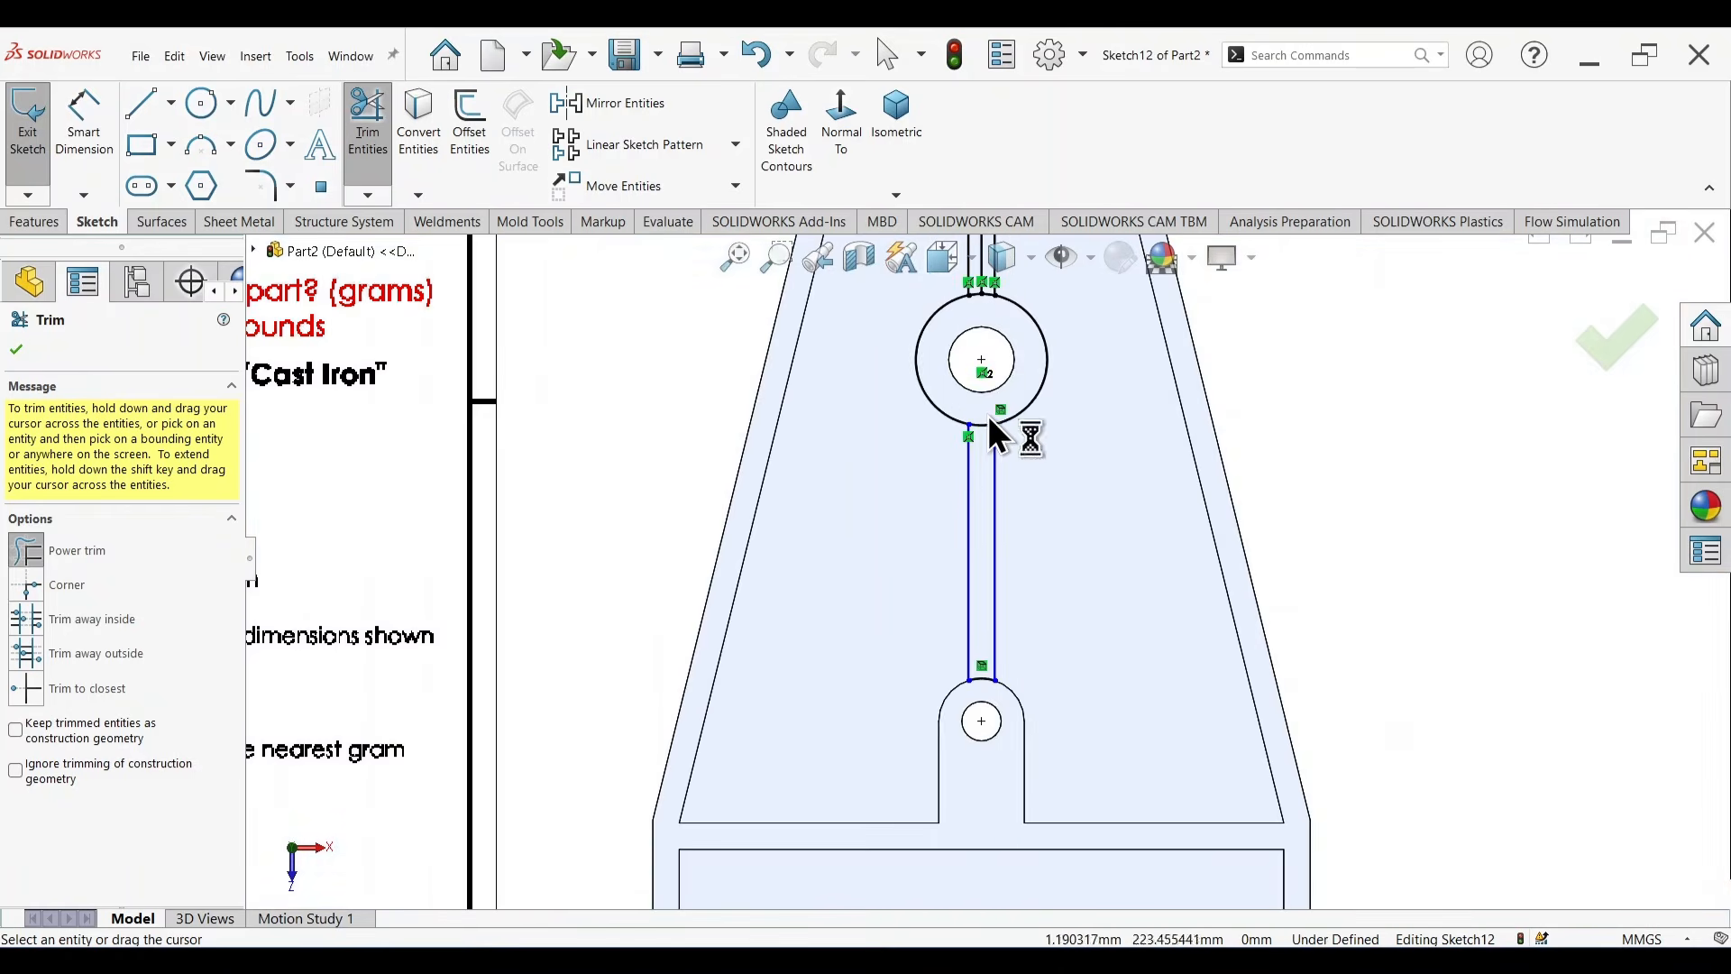
Trim the upper rib's centre line and the excess arcs of the middle and end bosses, leaving only the closed rib outlines.
{"action": "scroll", "coordinate": [1167, 483], "scroll_direction": "down", "scroll_amount": 4}
{"action": "scroll", "coordinate": [965, 398], "scroll_direction": "up", "scroll_amount": 5}
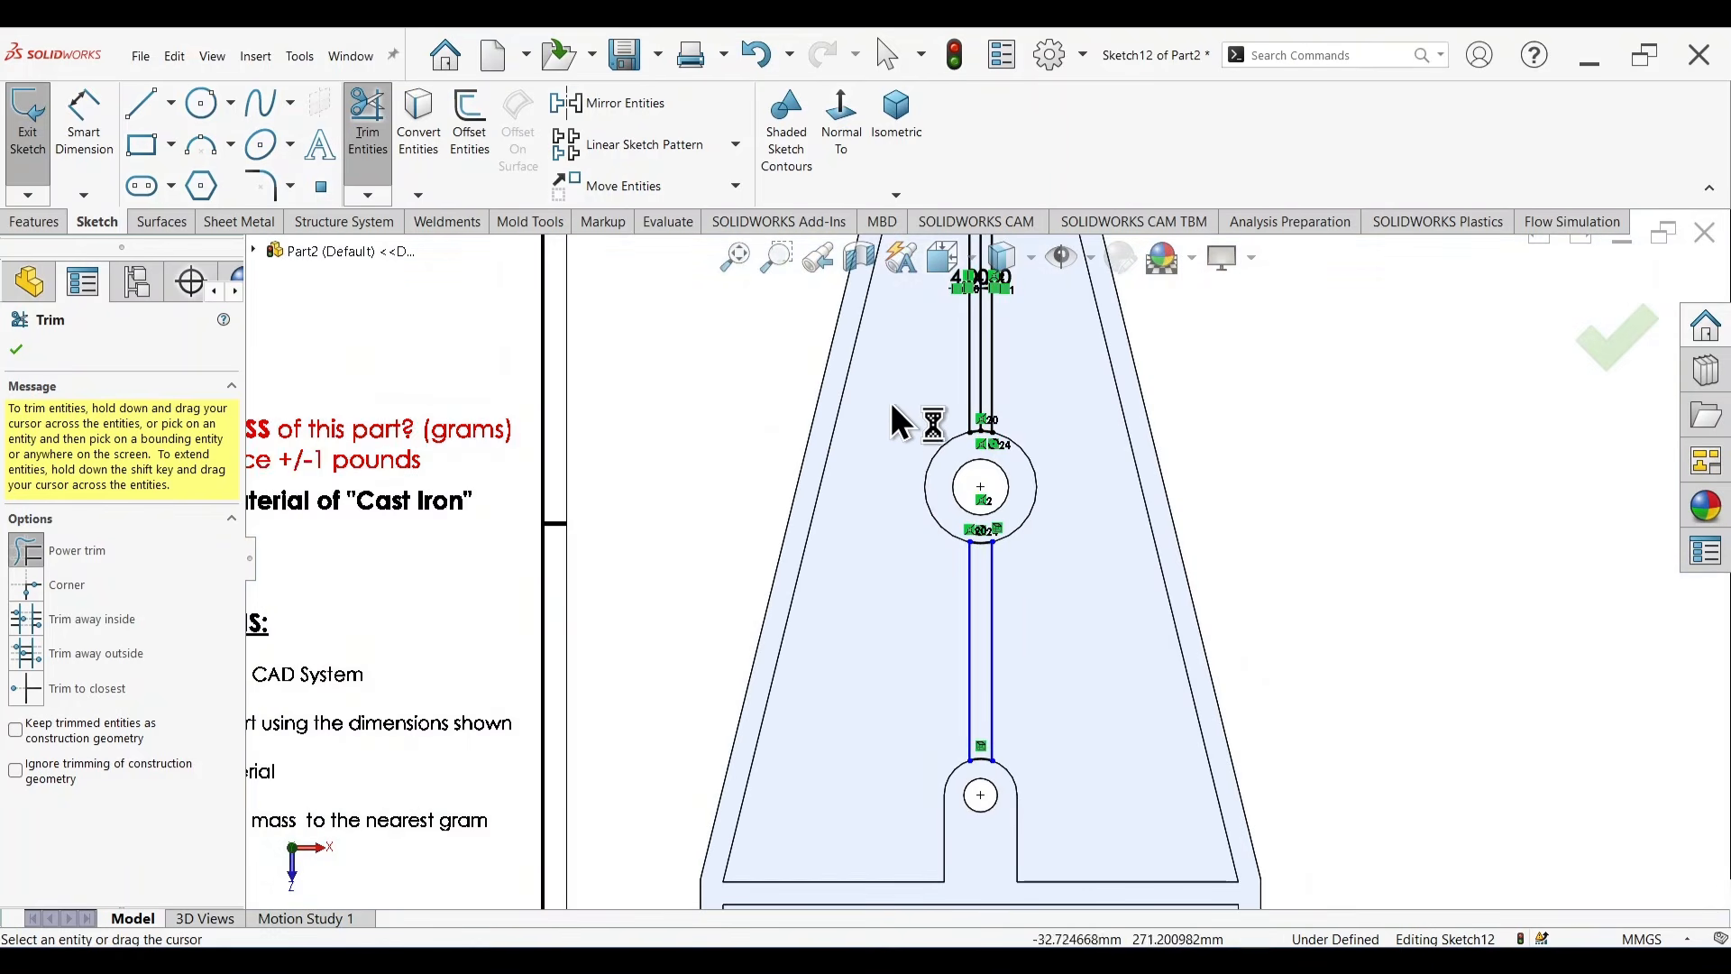
{"action": "scroll", "coordinate": [1007, 361], "scroll_direction": "down", "scroll_amount": 5}
{"action": "left_click_drag", "start_coordinate": [1035, 404], "coordinate": [1053, 430]}
{"action": "scroll", "coordinate": [1053, 430], "scroll_direction": "up", "scroll_amount": 5}
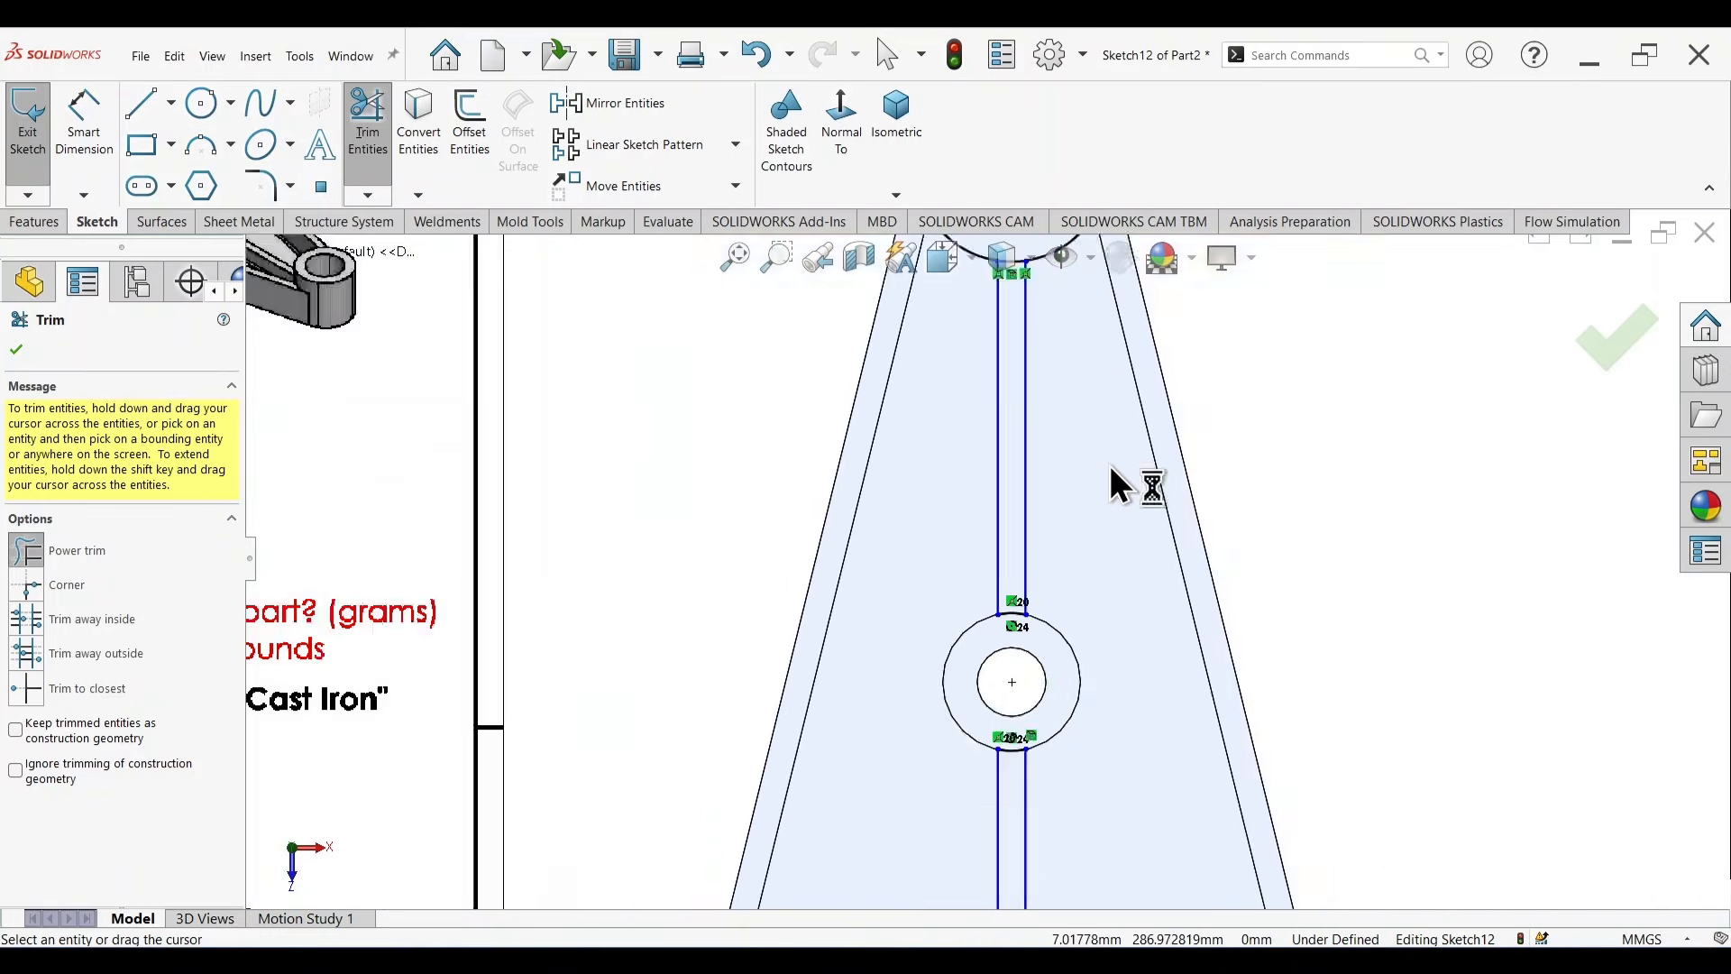
{"action": "scroll", "coordinate": [1051, 329], "scroll_direction": "down", "scroll_amount": 5}
{"action": "scroll", "coordinate": [1149, 379], "scroll_direction": "up", "scroll_amount": 5}
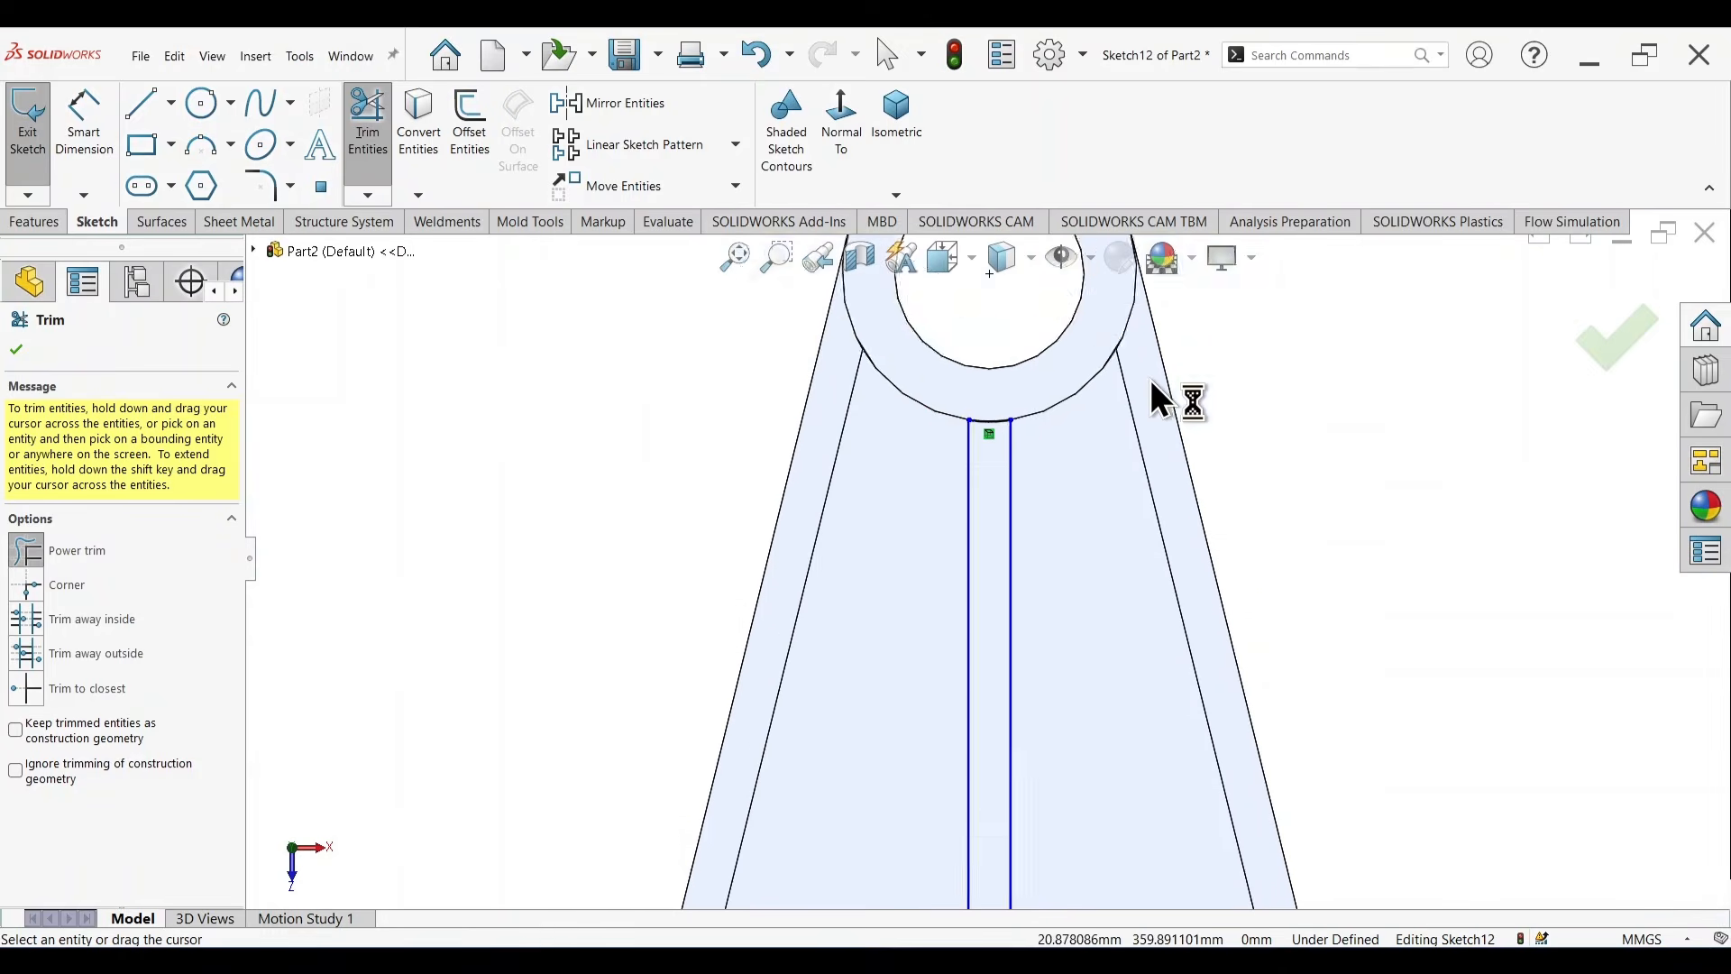
{"action": "scroll", "coordinate": [1209, 528], "scroll_direction": "down", "scroll_amount": 2}
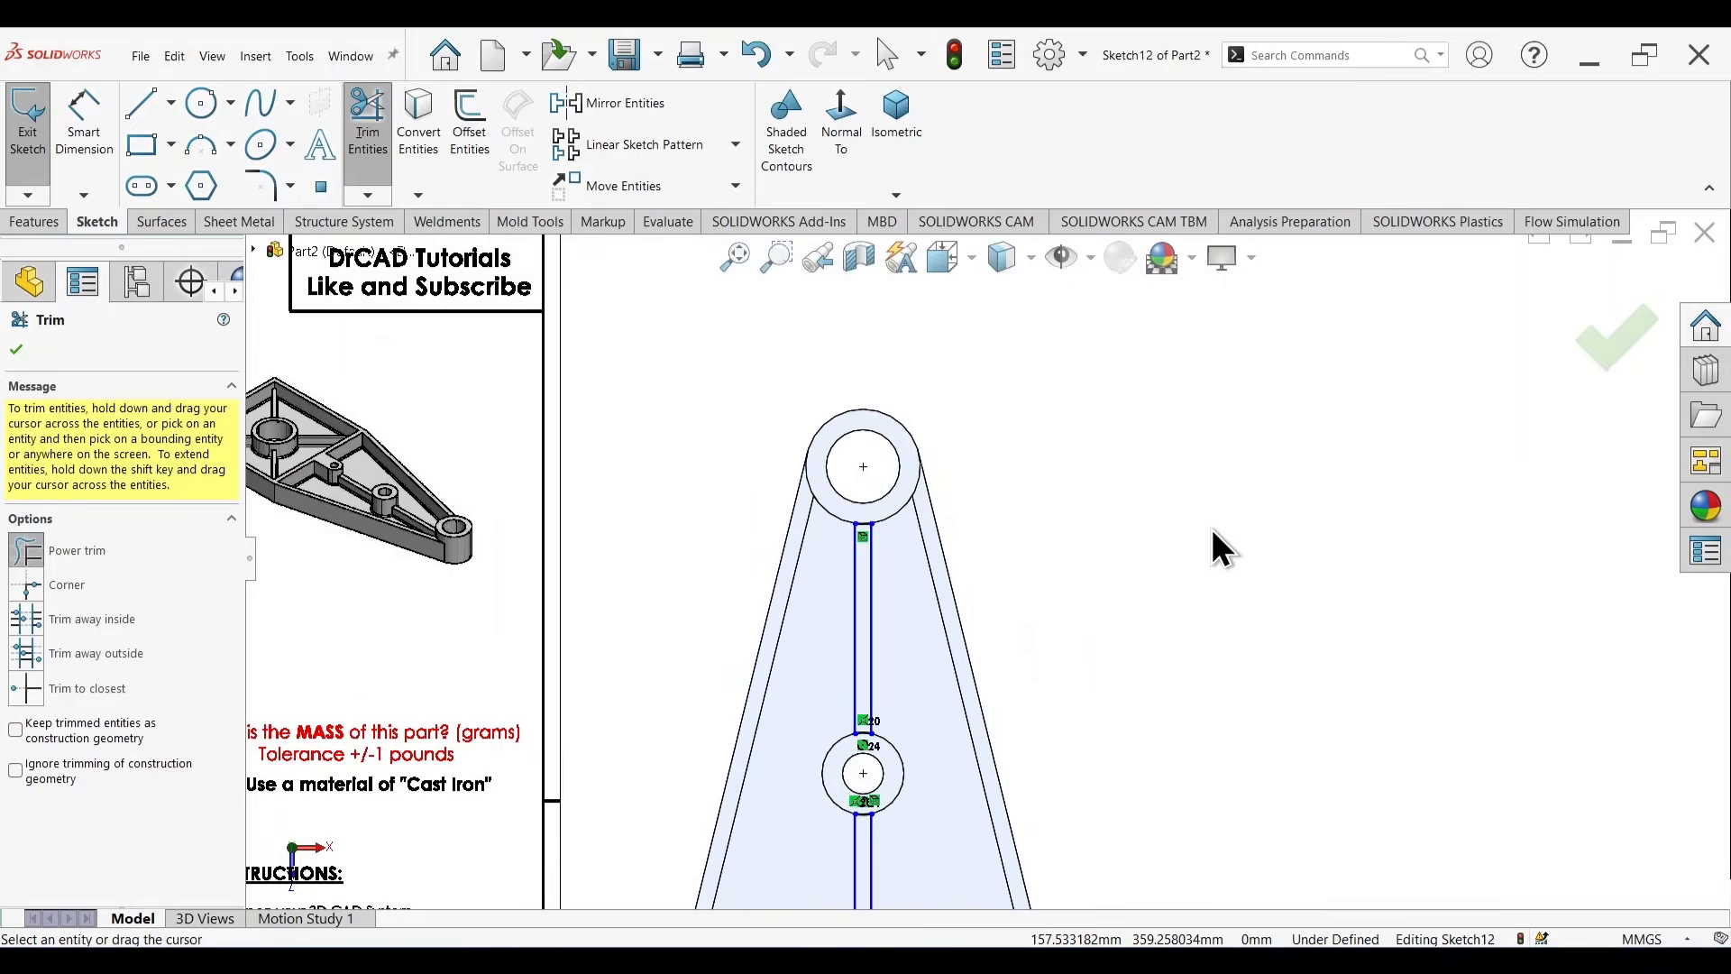
{"action": "left_click", "coordinate": [1599, 337]}
Start a boss extrusion of the two rib profiles with a Blind end condition.
{"action": "key", "text": "s"}
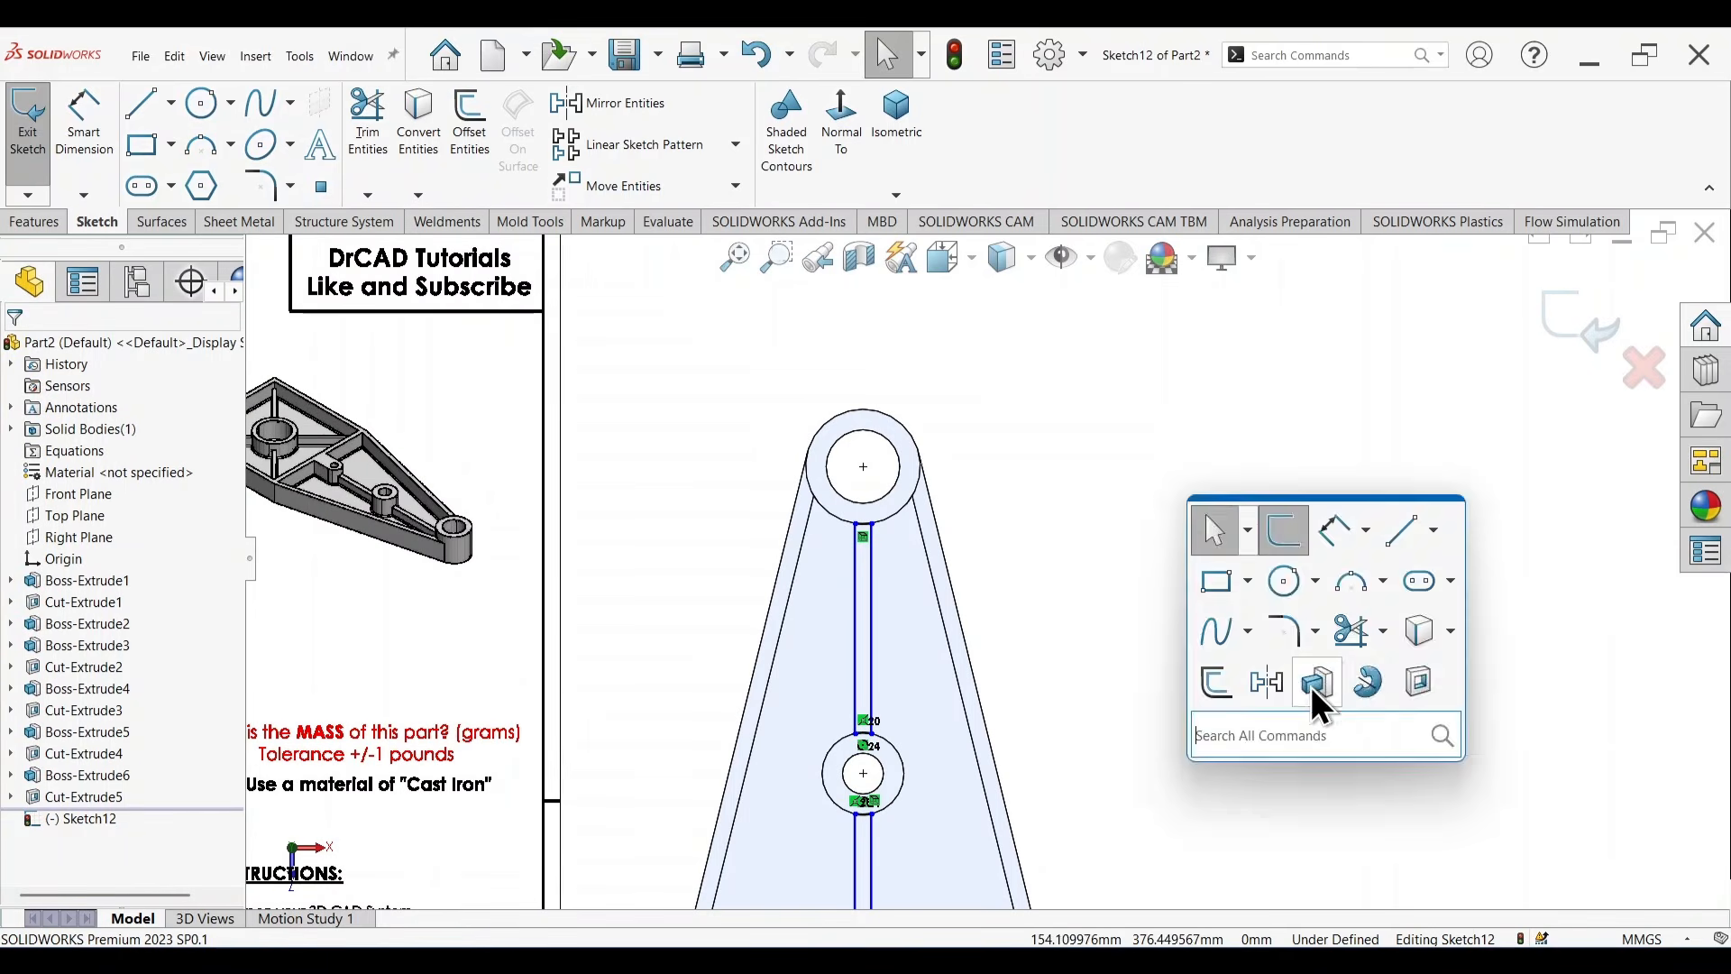
{"action": "left_click", "coordinate": [1316, 683]}
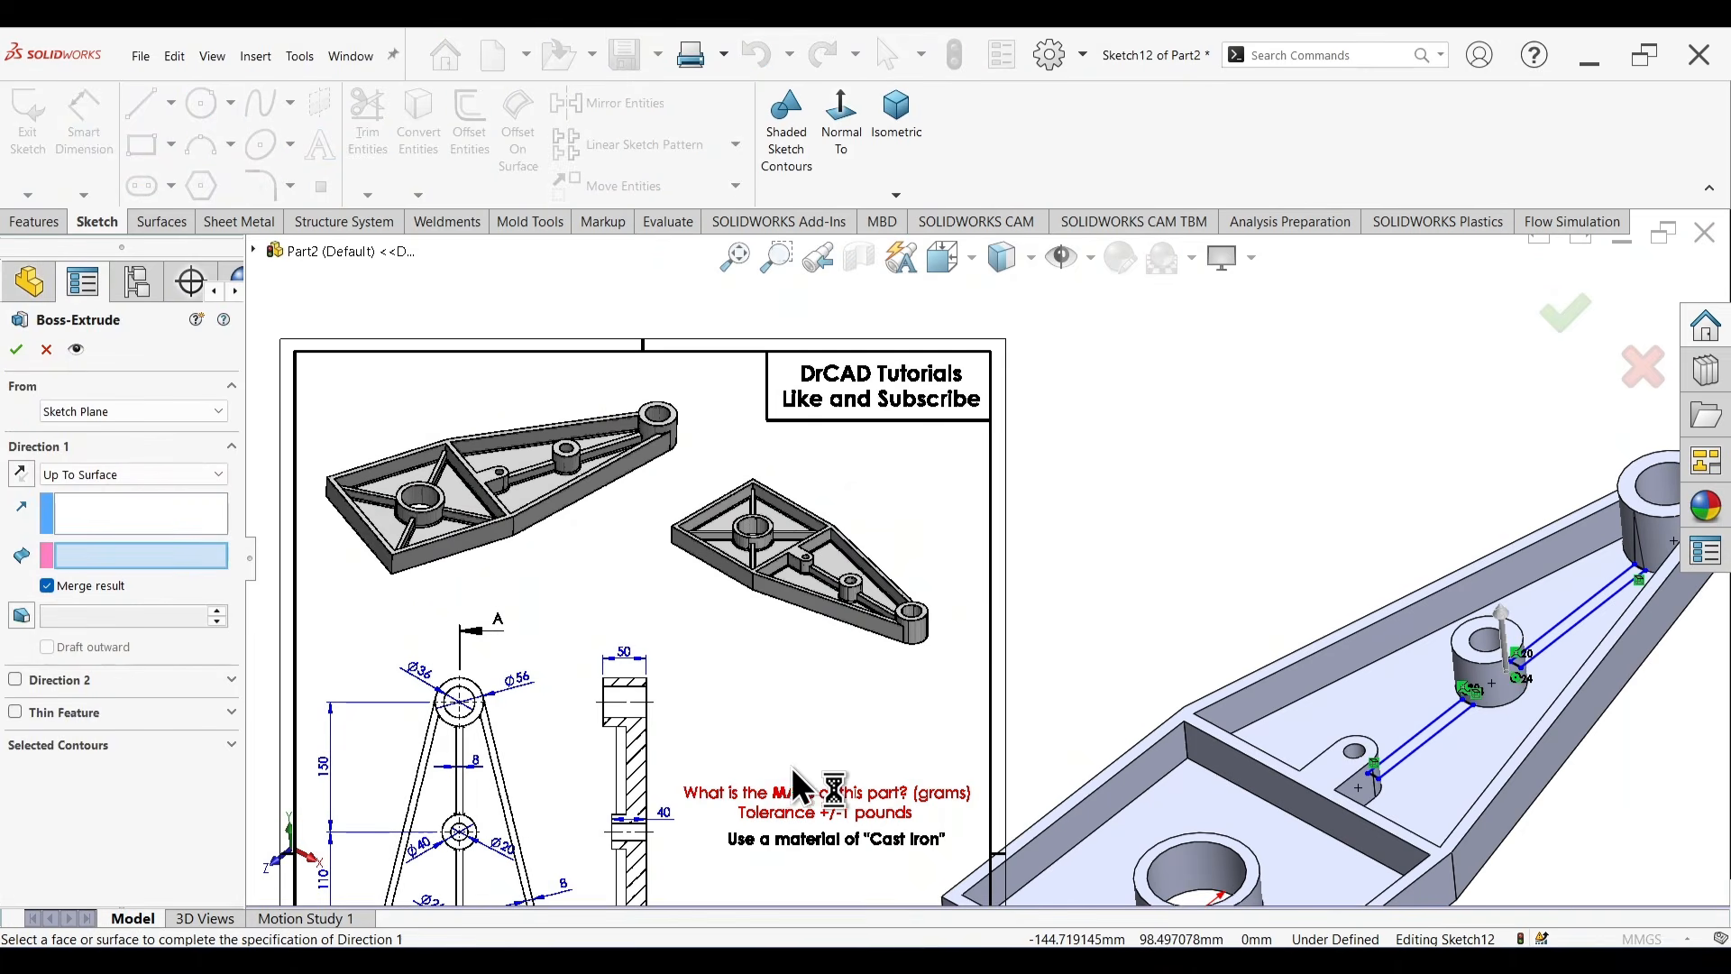
{"action": "right_click", "coordinate": [1111, 506]}
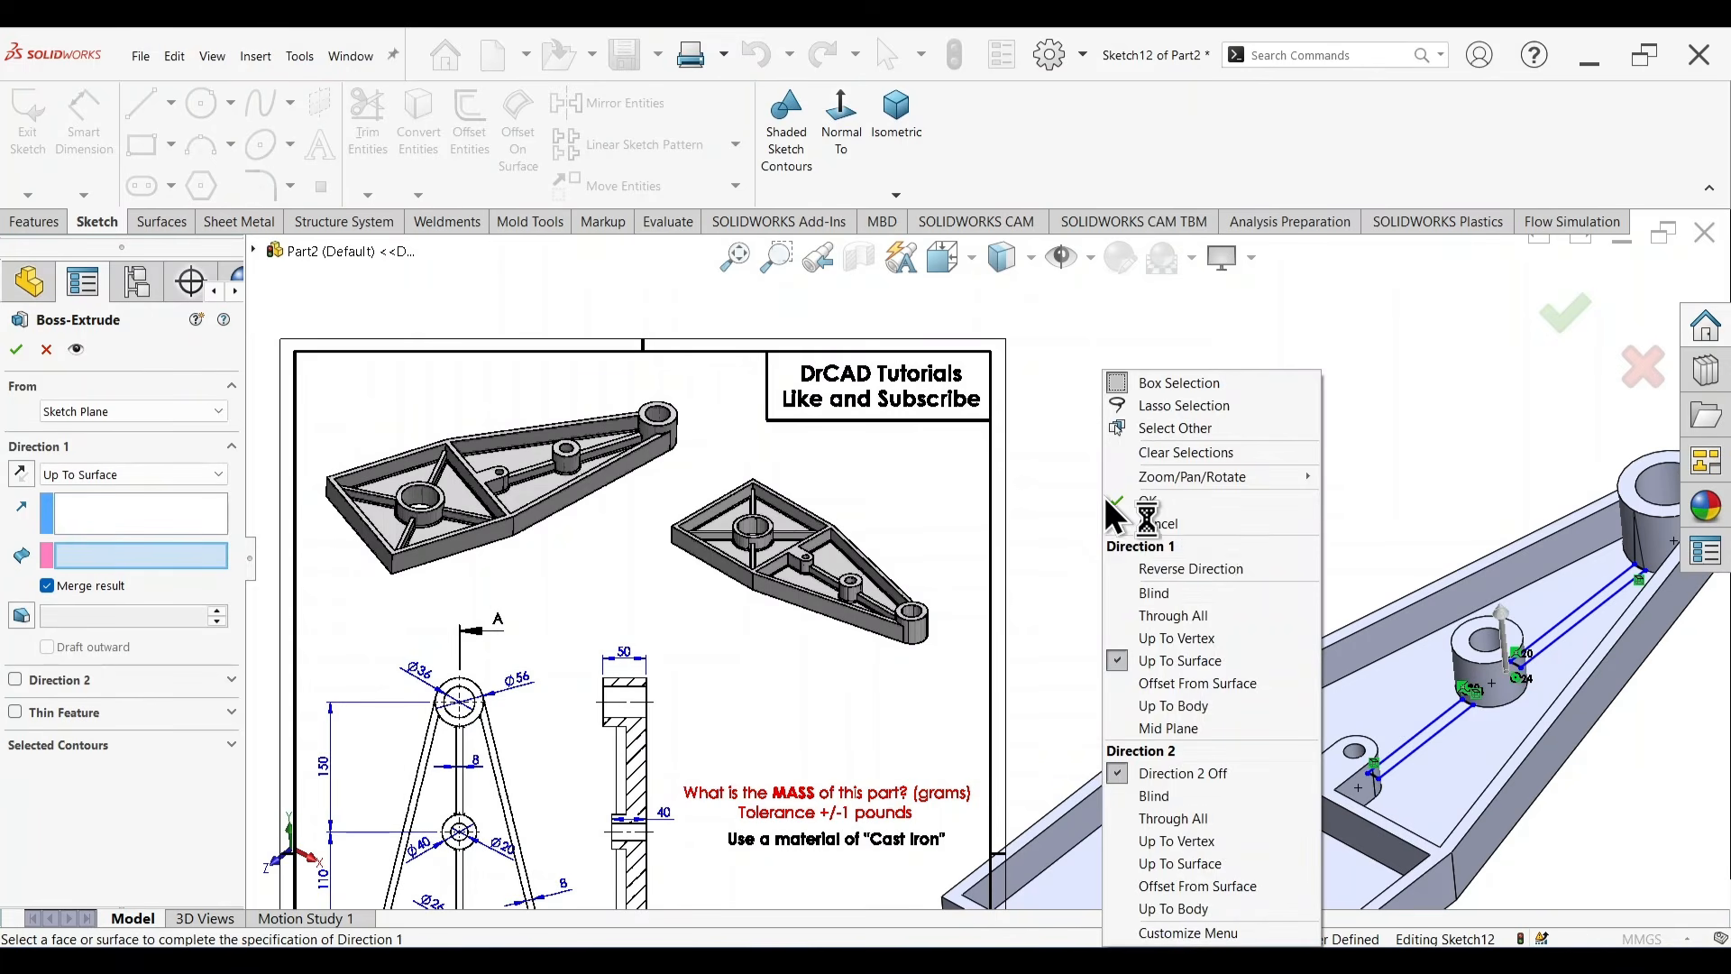
{"action": "left_click", "coordinate": [1196, 595]}
Look up the rib height in the drawing's section A-A and set the extrusion depth to 15 mm.
{"action": "scroll", "coordinate": [595, 764], "scroll_direction": "up", "scroll_amount": 5}
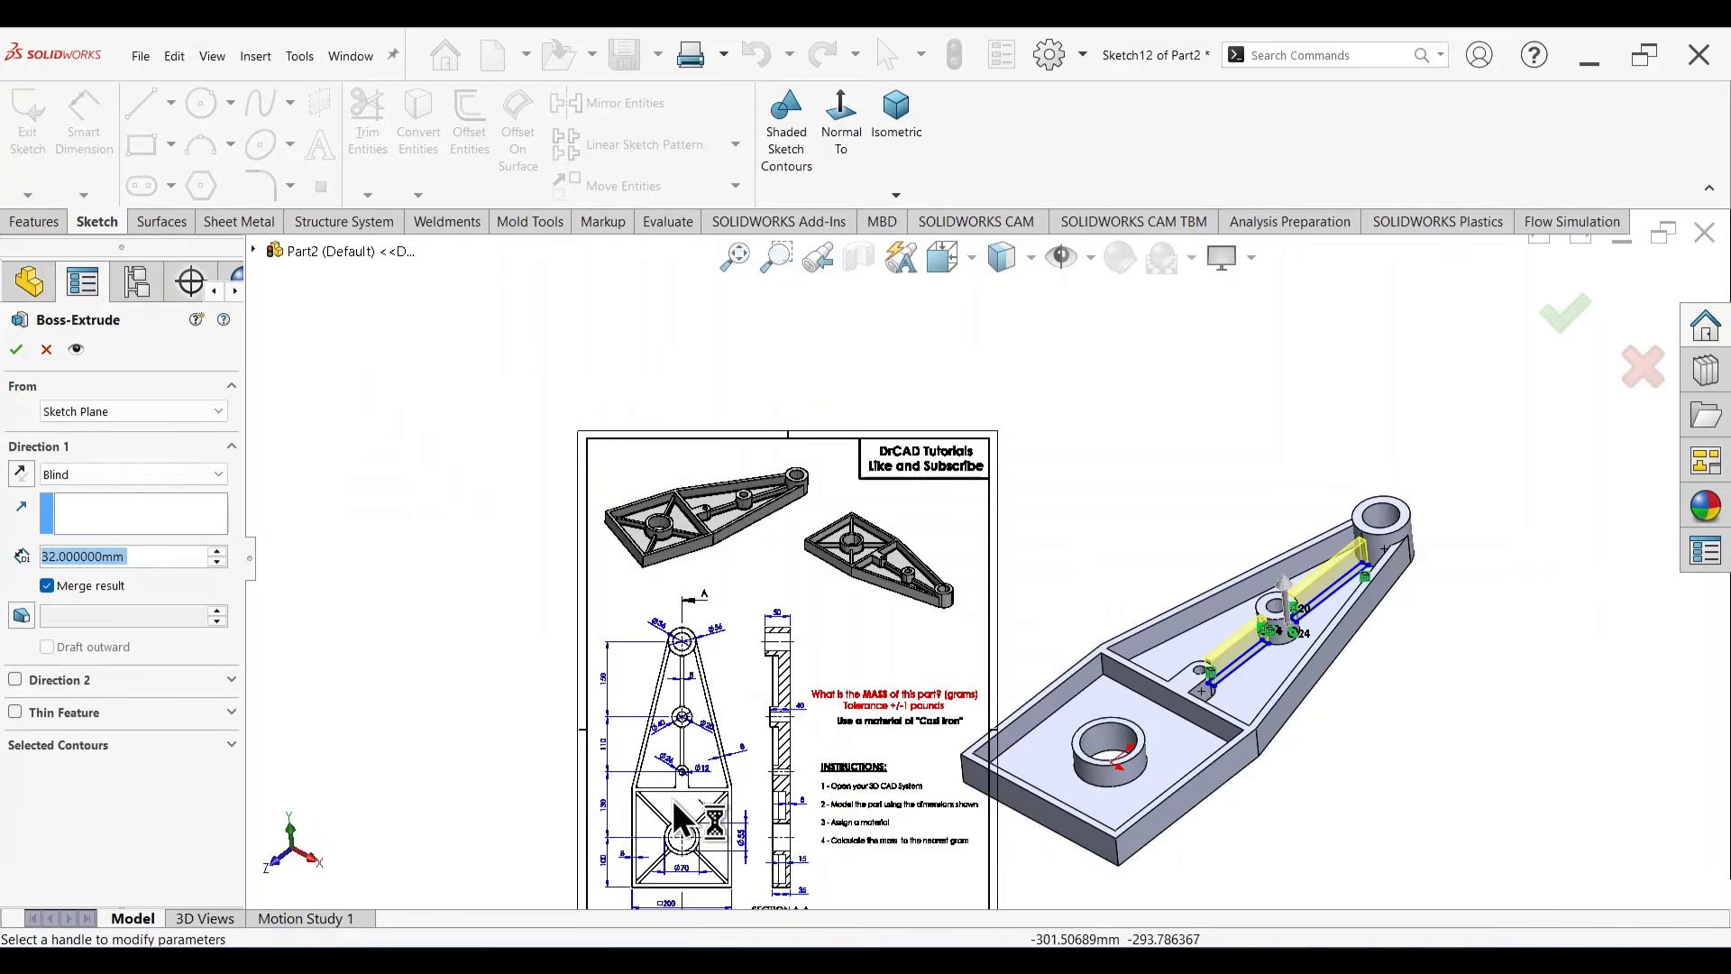
{"action": "scroll", "coordinate": [1051, 771], "scroll_direction": "up", "scroll_amount": 2}
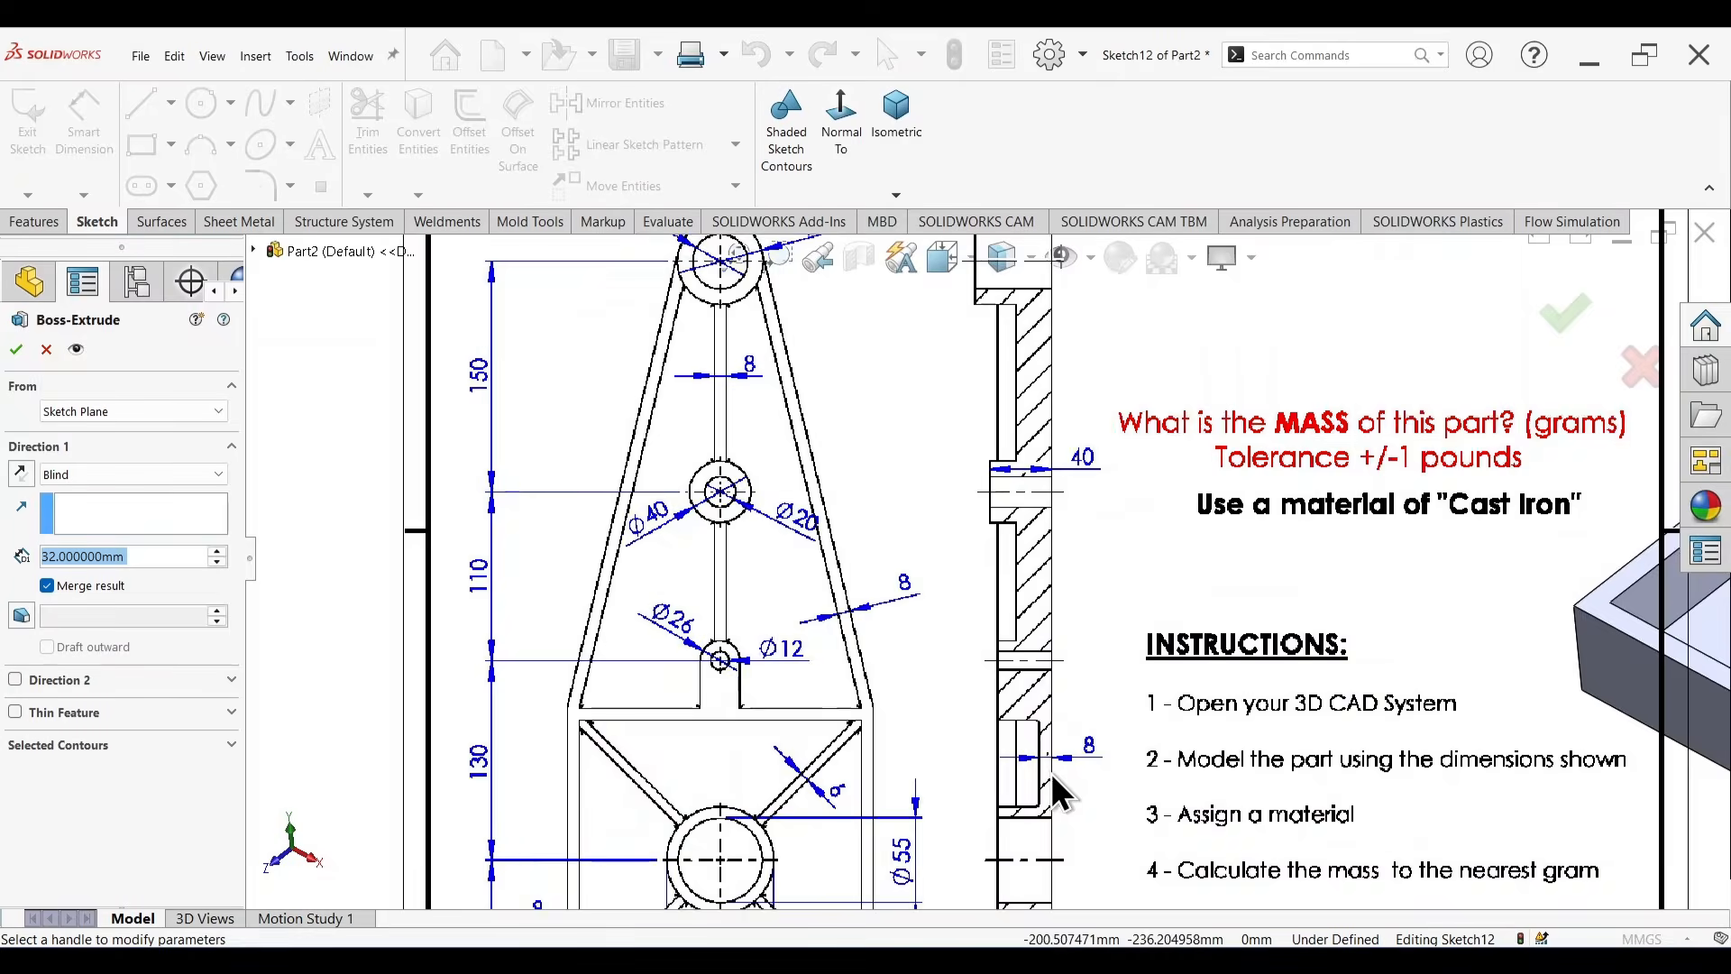
{"action": "scroll", "coordinate": [1051, 772], "scroll_direction": "down", "scroll_amount": 3}
{"action": "scroll", "coordinate": [1022, 809], "scroll_direction": "up", "scroll_amount": 5}
{"action": "scroll", "coordinate": [1022, 810], "scroll_direction": "down", "scroll_amount": 3}
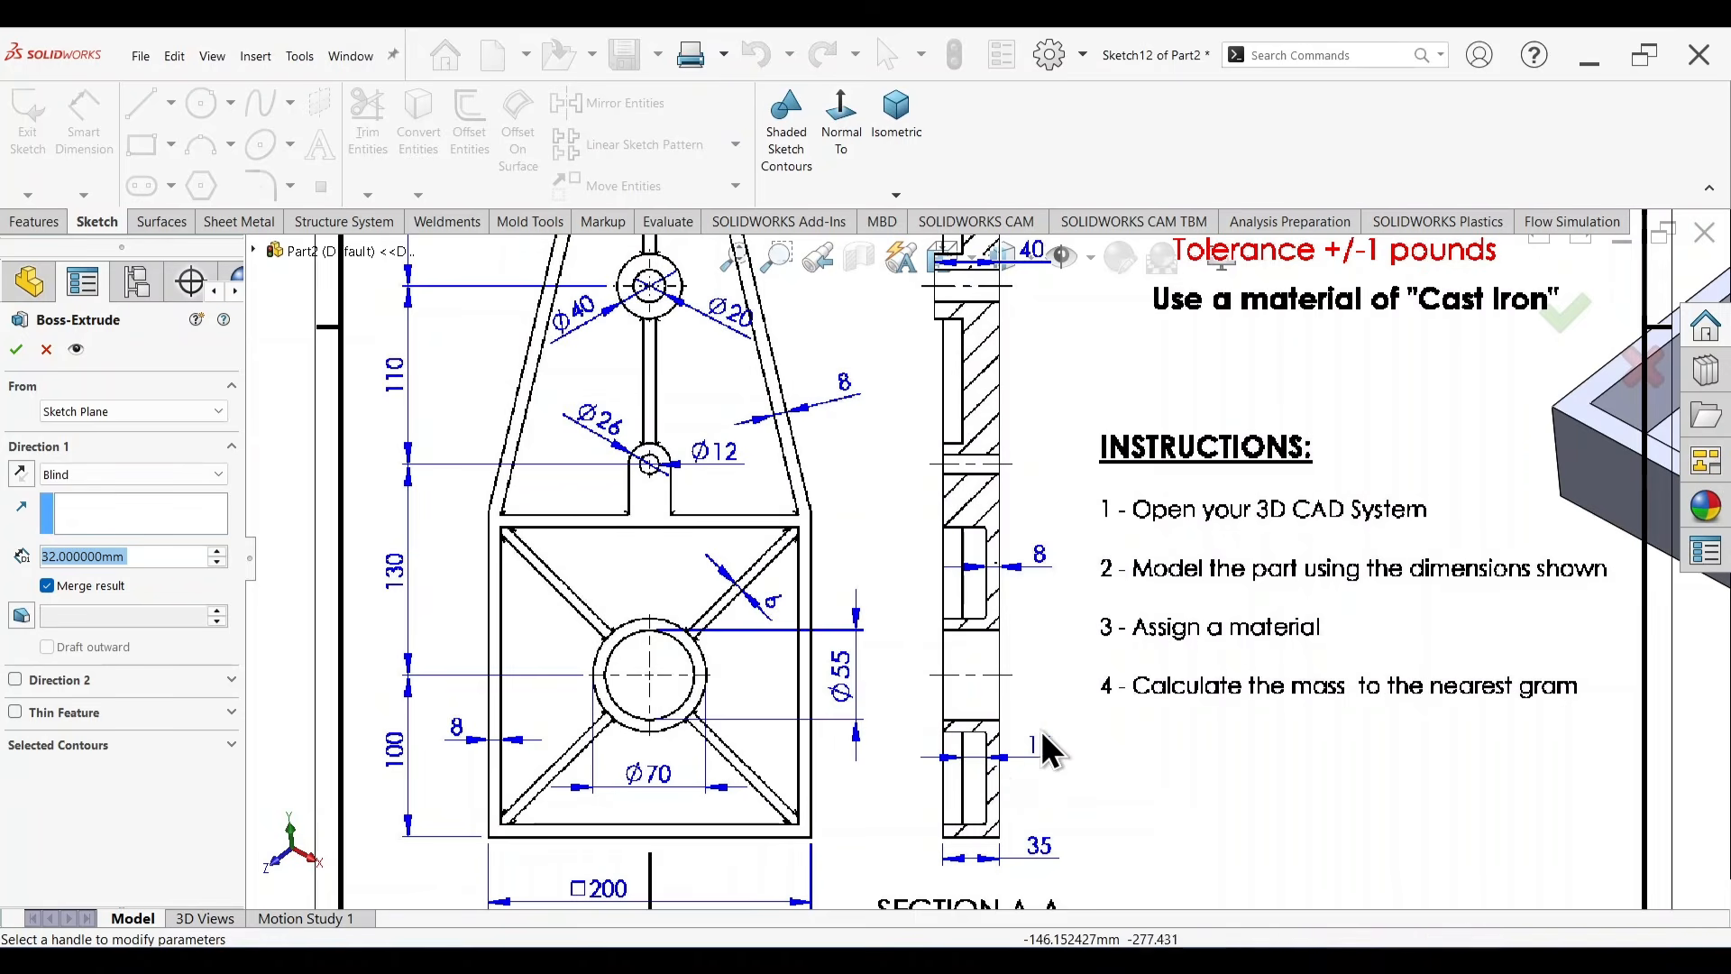
{"action": "scroll", "coordinate": [993, 768], "scroll_direction": "up", "scroll_amount": 2}
{"action": "scroll", "coordinate": [991, 764], "scroll_direction": "up", "scroll_amount": 1}
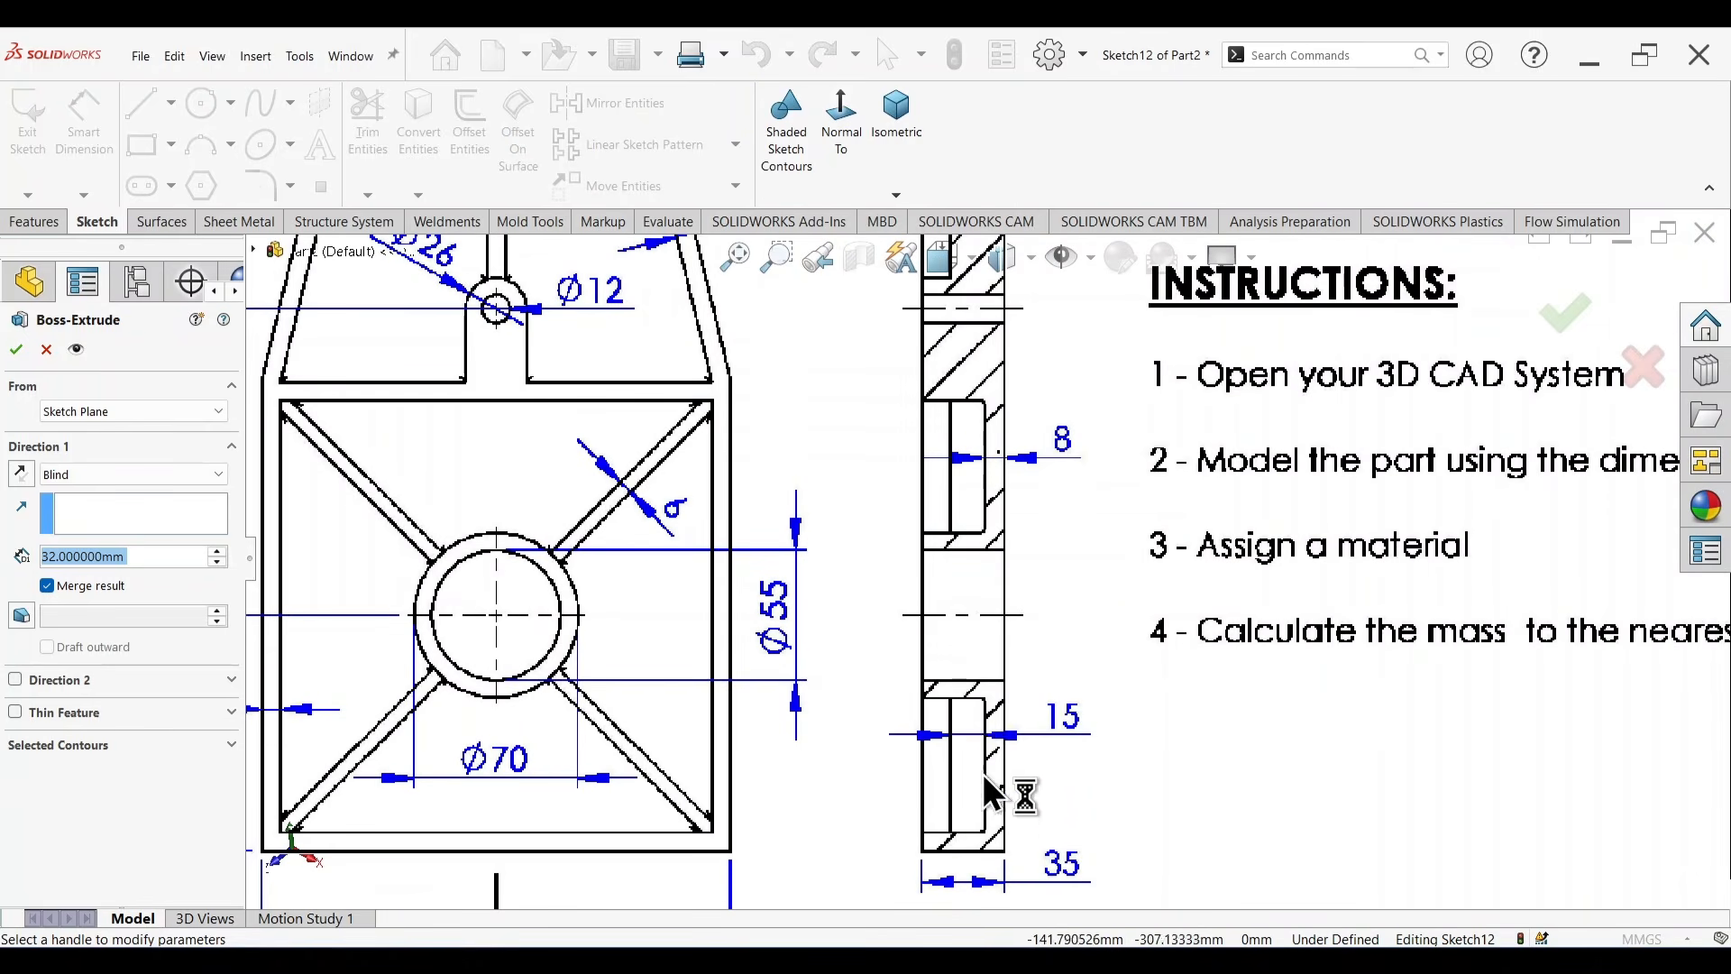
{"action": "scroll", "coordinate": [1000, 794], "scroll_direction": "down", "scroll_amount": 2}
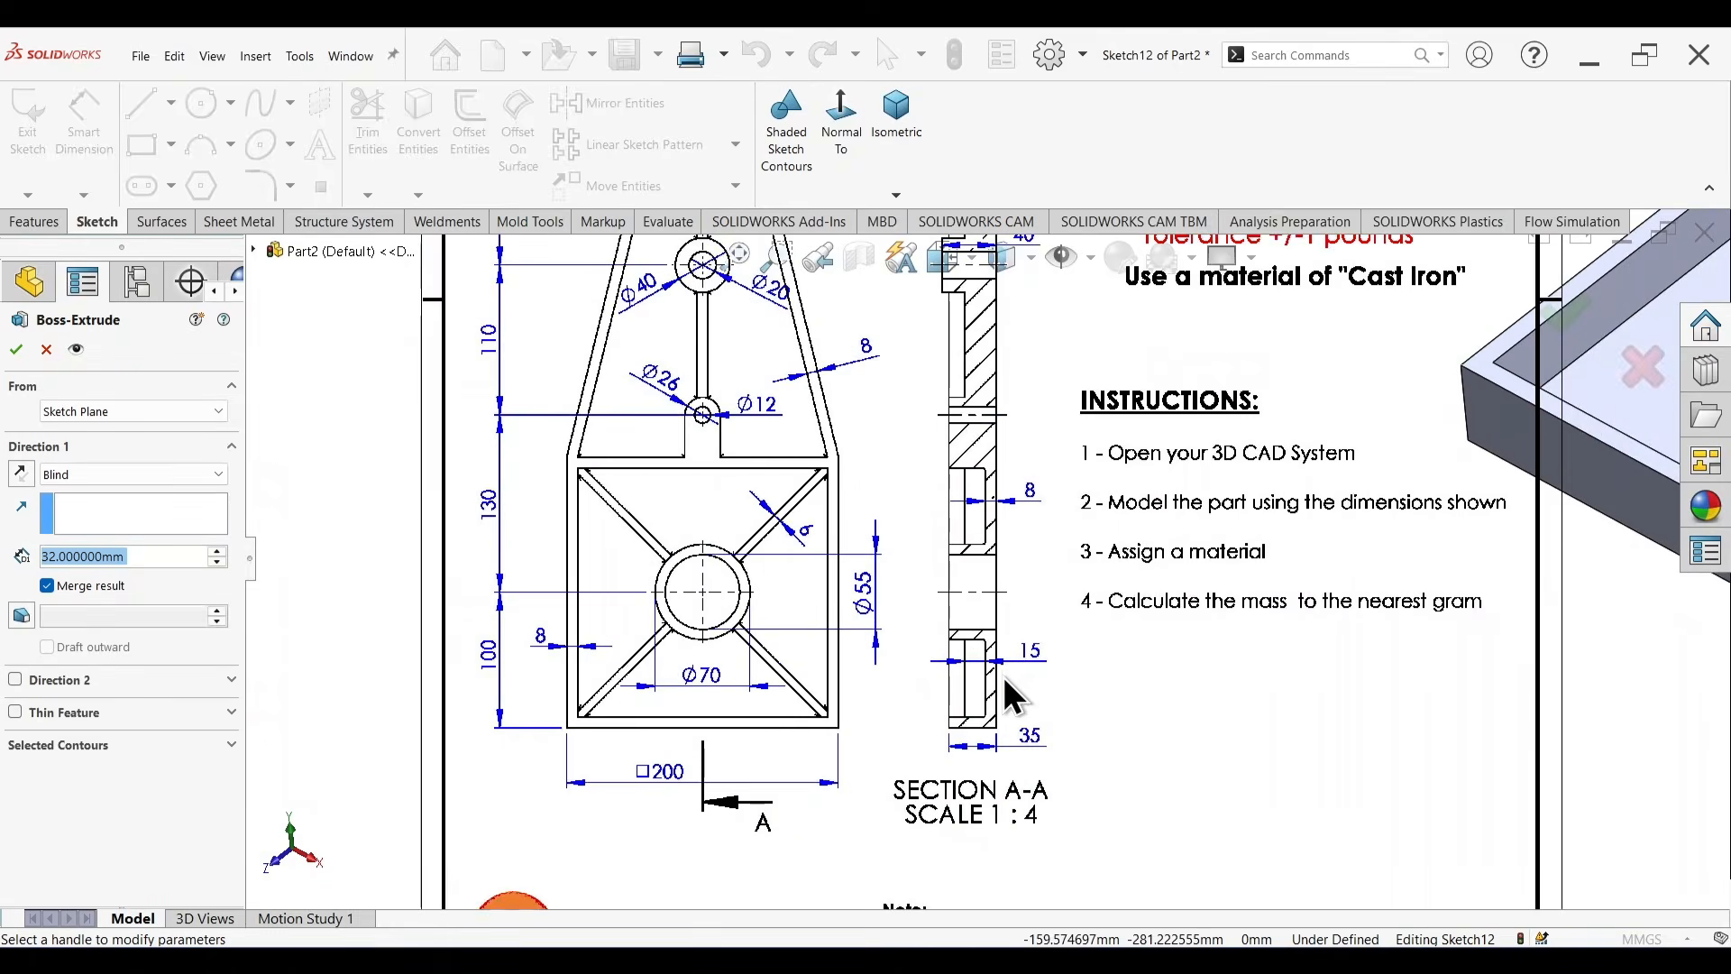
{"action": "scroll", "coordinate": [1009, 677], "scroll_direction": "down", "scroll_amount": 1}
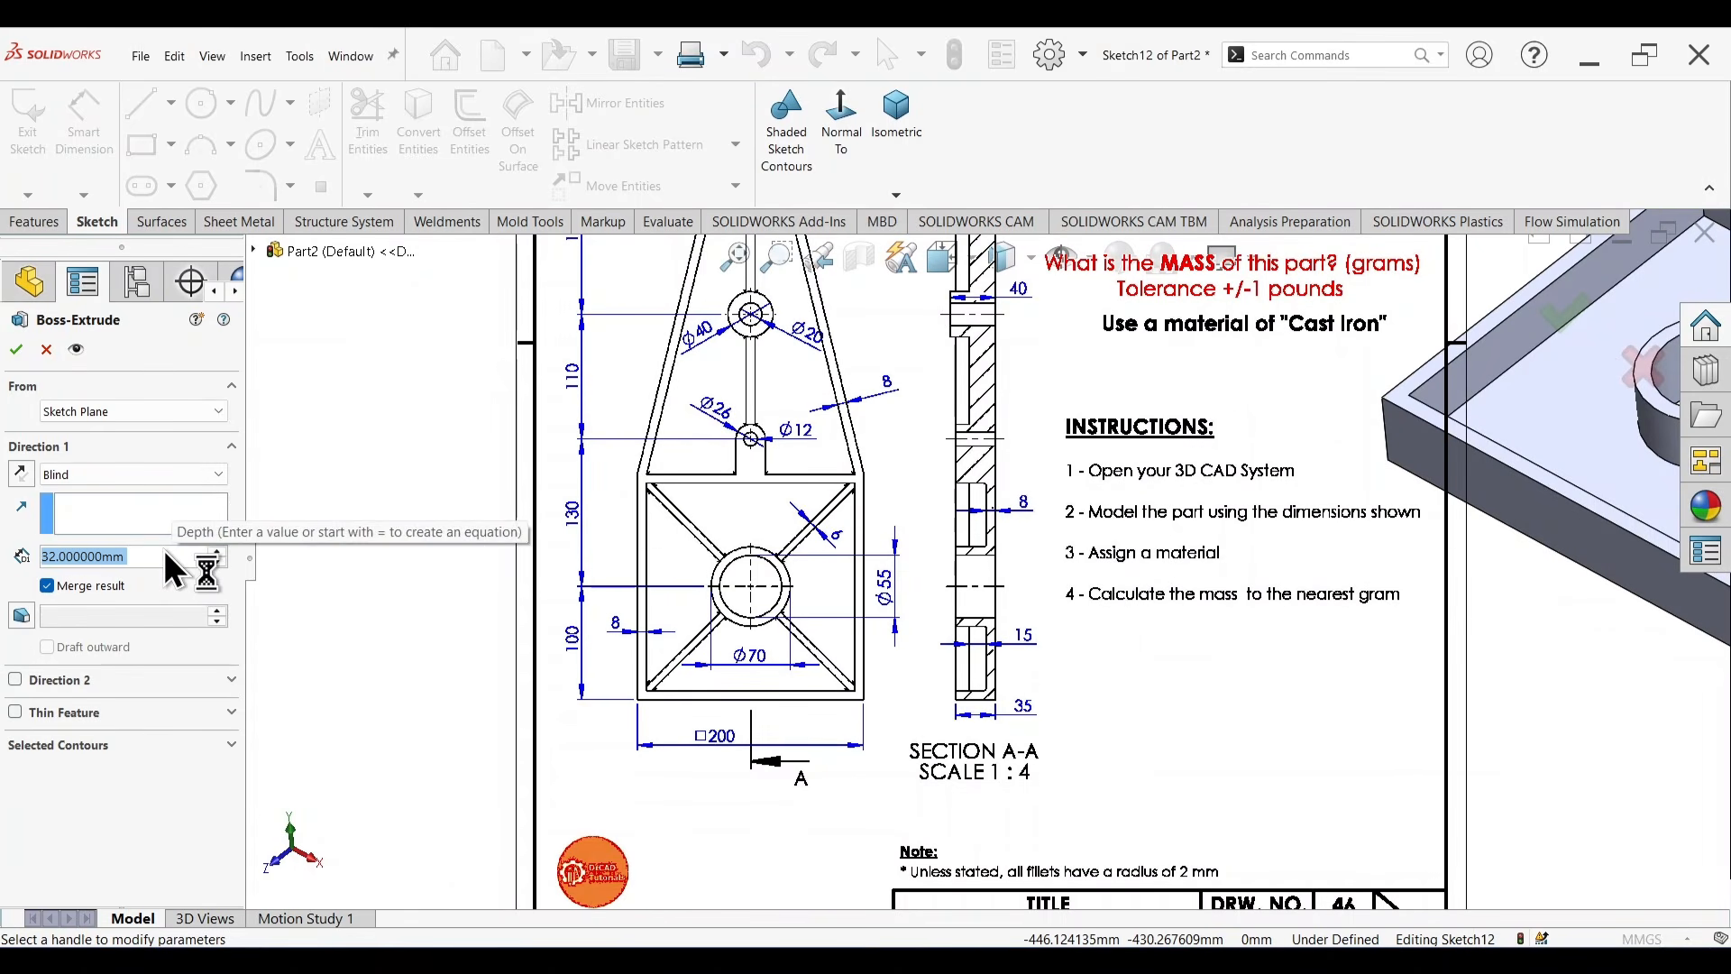
{"action": "type", "text": "15"}
{"action": "key", "text": "Return"}
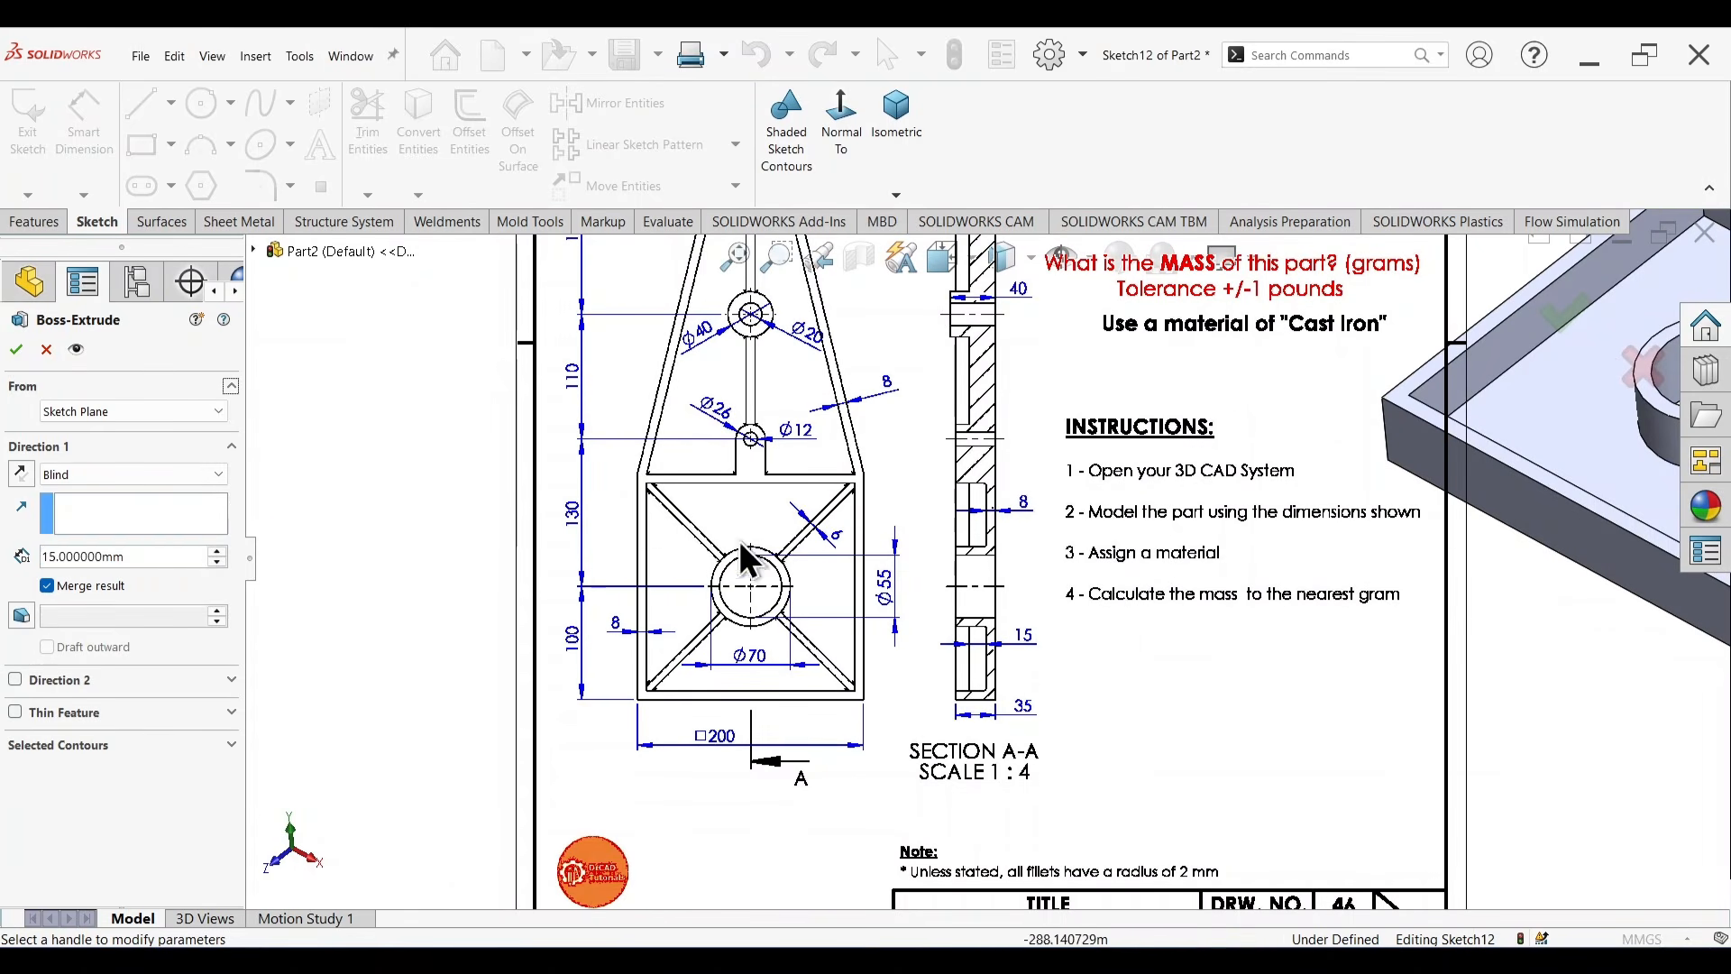
Check the rib preview against the reference drawing and accept the extrusion of both ribs.
{"action": "scroll", "coordinate": [1023, 520], "scroll_direction": "down", "scroll_amount": 2}
{"action": "scroll", "coordinate": [913, 511], "scroll_direction": "up", "scroll_amount": 5}
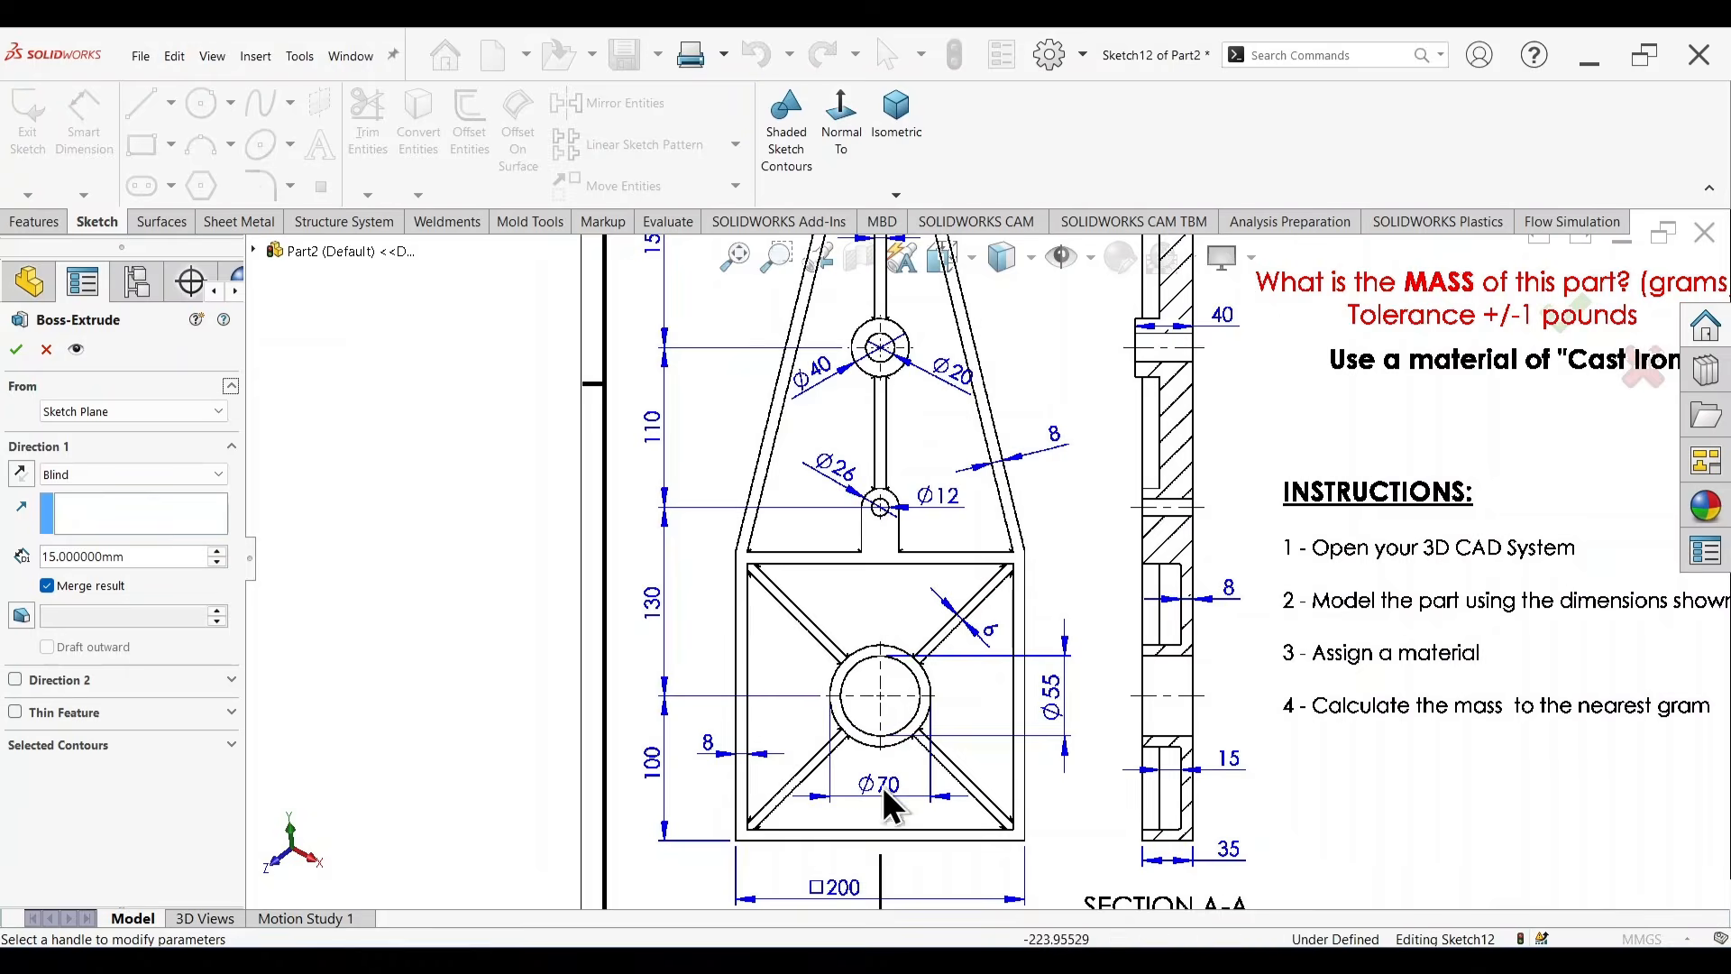
{"action": "scroll", "coordinate": [914, 371], "scroll_direction": "down", "scroll_amount": 2}
{"action": "scroll", "coordinate": [917, 366], "scroll_direction": "up", "scroll_amount": 4}
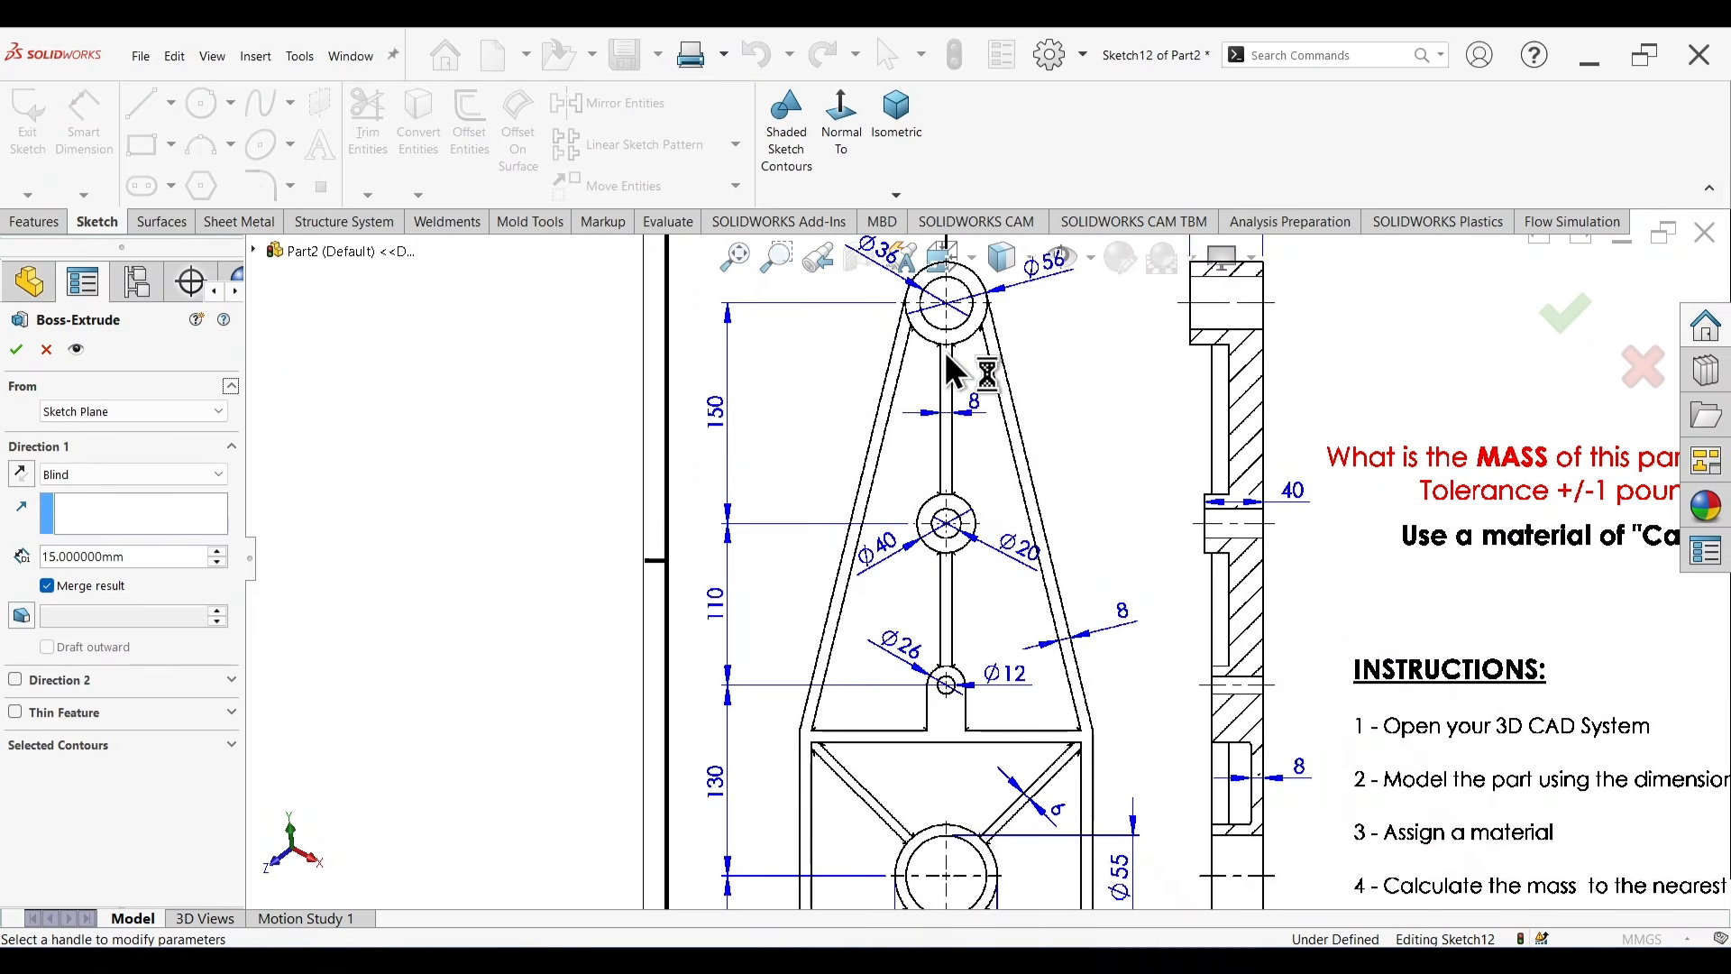
{"action": "scroll", "coordinate": [956, 577], "scroll_direction": "down", "scroll_amount": 3}
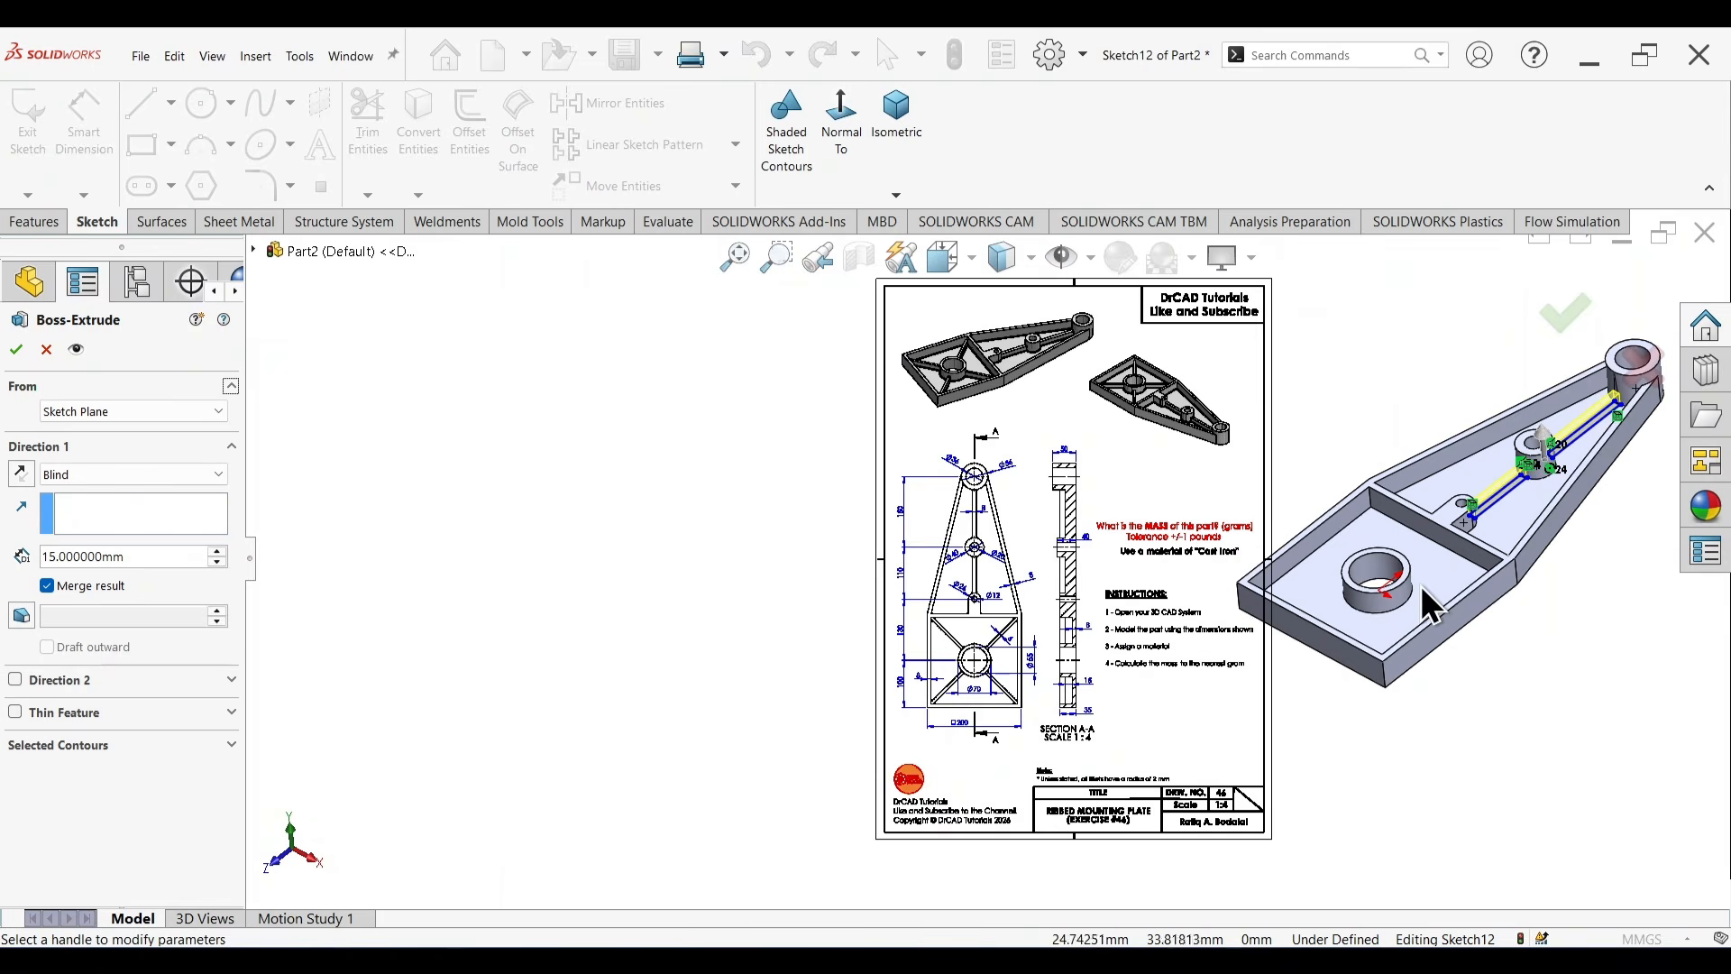
{"action": "scroll", "coordinate": [1420, 586], "scroll_direction": "down", "scroll_amount": 2}
{"action": "scroll", "coordinate": [1406, 501], "scroll_direction": "up", "scroll_amount": 5}
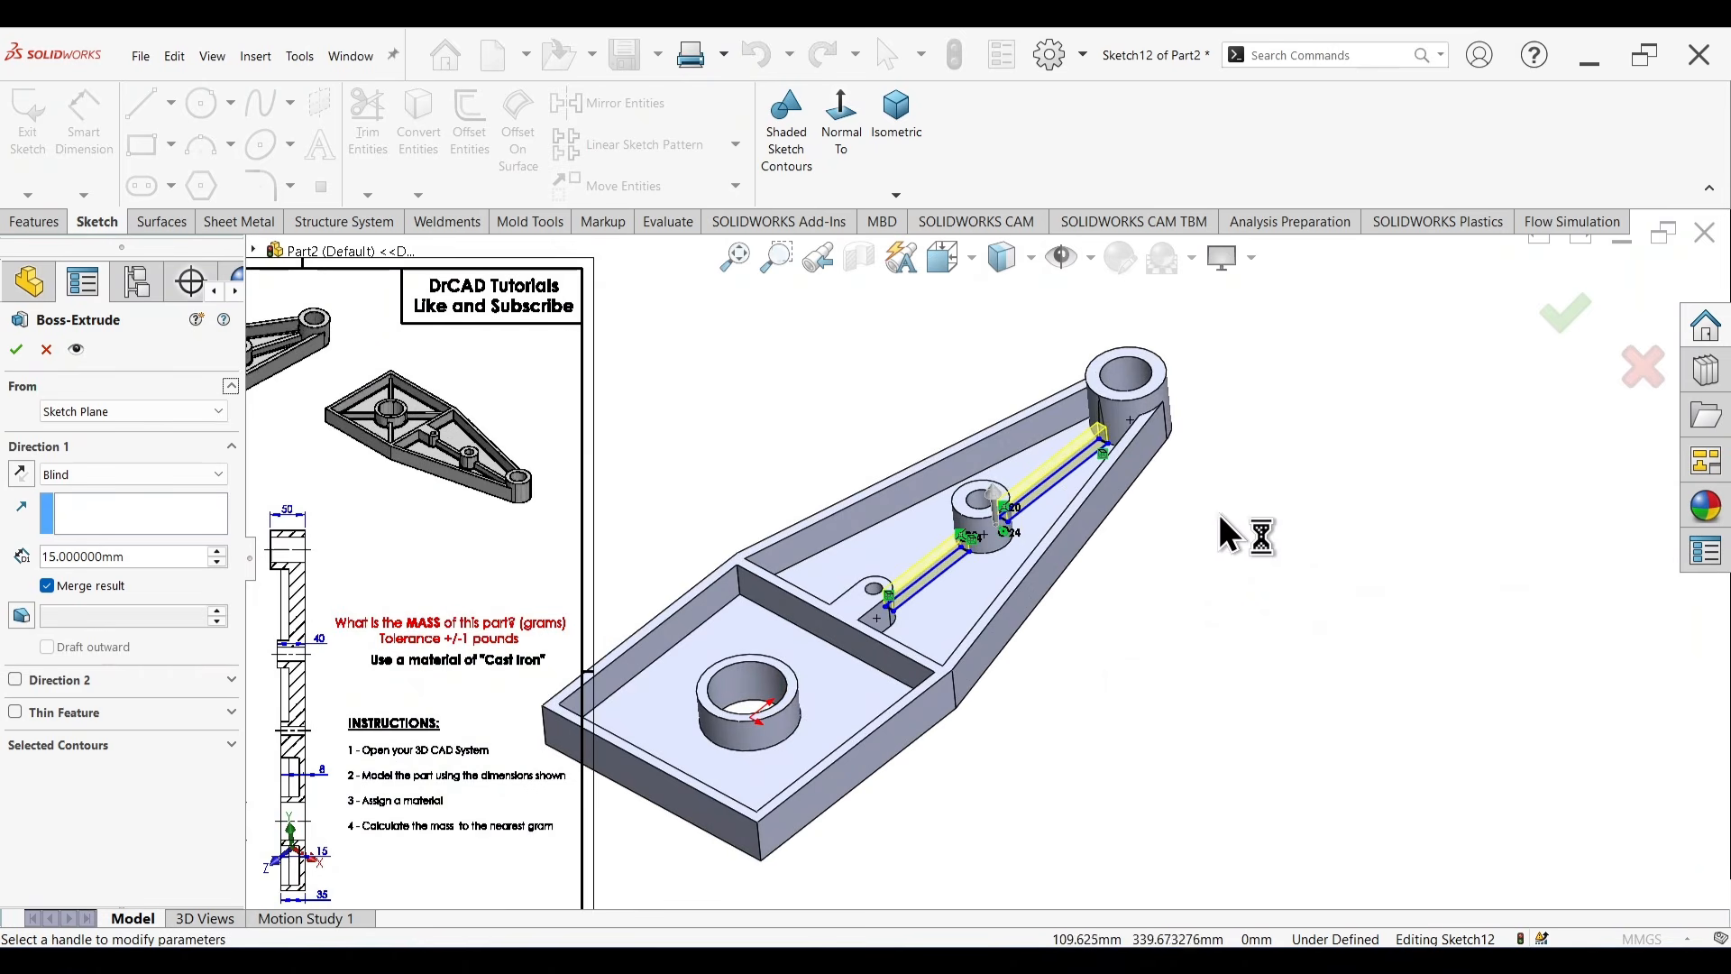
{"action": "left_click", "coordinate": [1566, 345]}
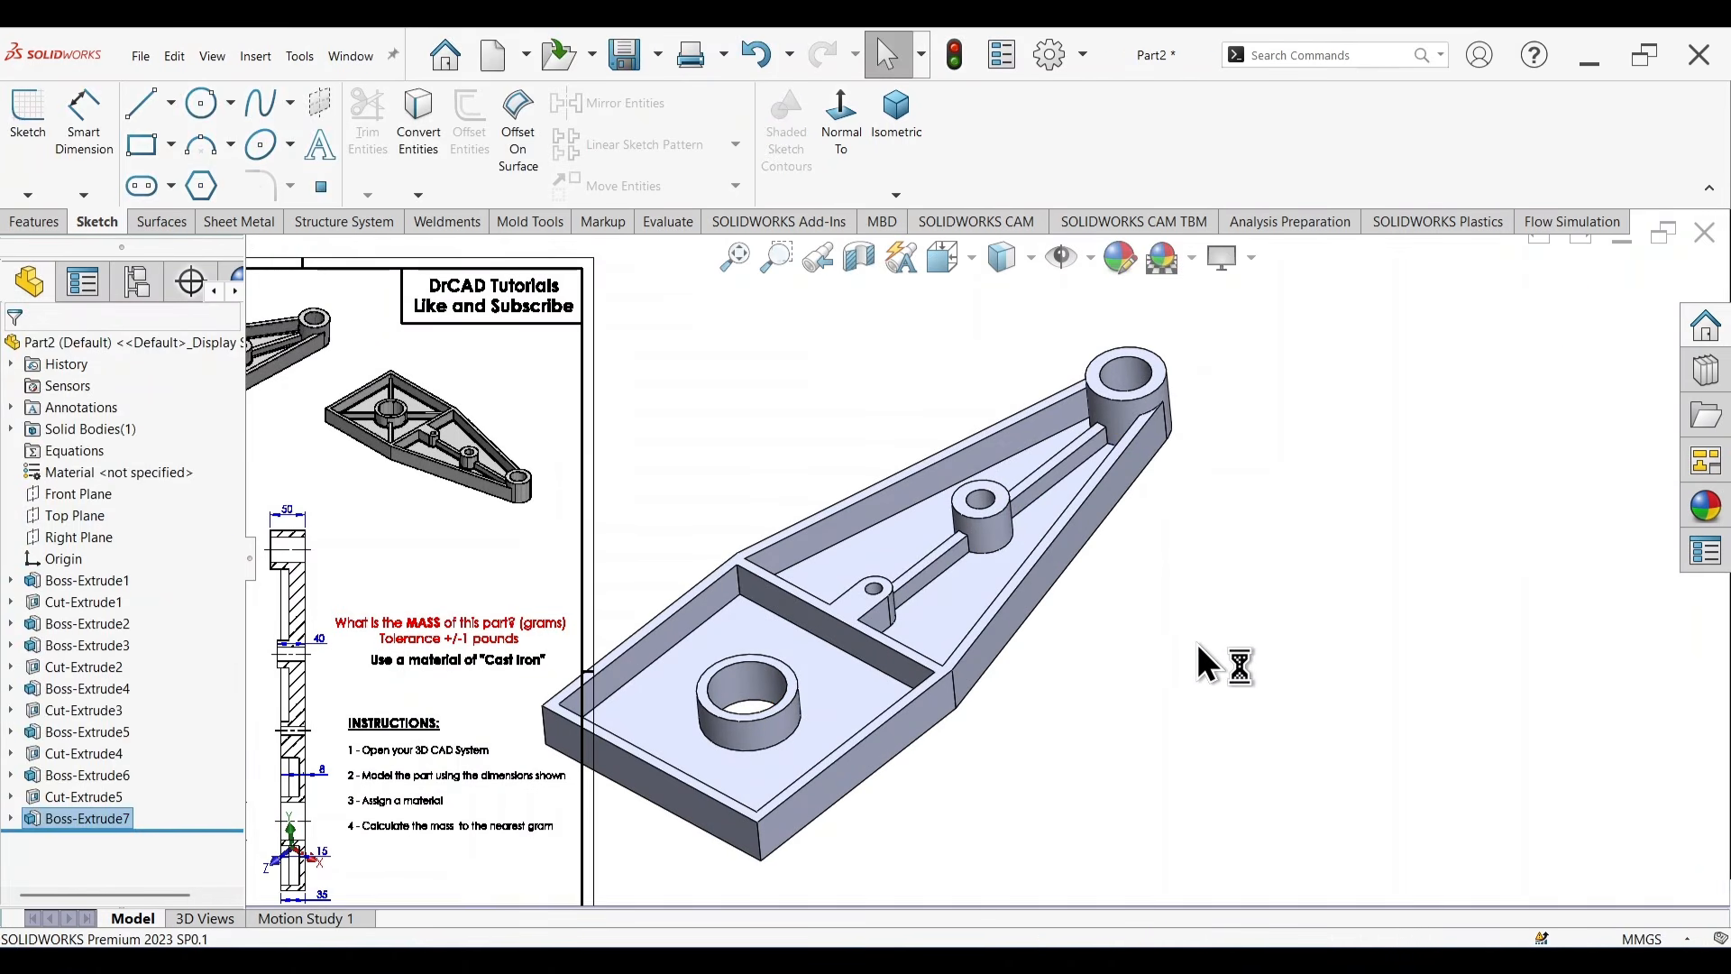
Start a sketch on the floor of the square pocket and convert the floor's four boundary edges into sketch lines.
{"action": "scroll", "coordinate": [528, 582], "scroll_direction": "down", "scroll_amount": 2}
{"action": "scroll", "coordinate": [521, 441], "scroll_direction": "up", "scroll_amount": 6}
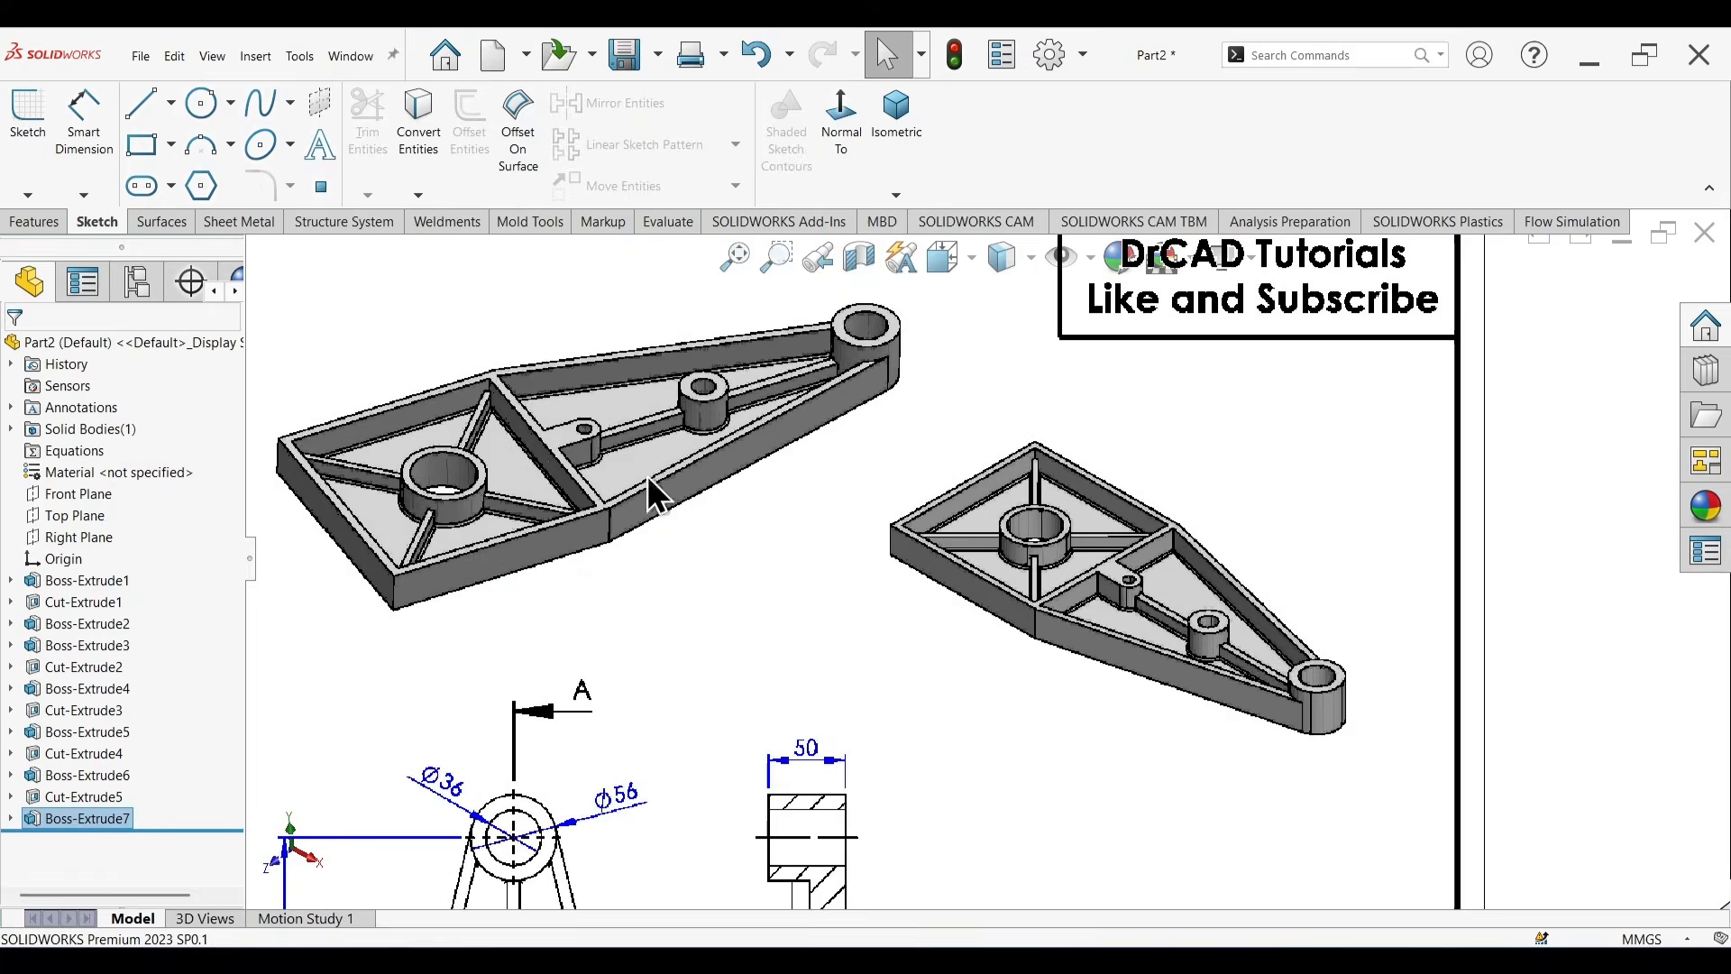
{"action": "scroll", "coordinate": [1383, 674], "scroll_direction": "down", "scroll_amount": 3}
{"action": "scroll", "coordinate": [1371, 665], "scroll_direction": "up", "scroll_amount": 4}
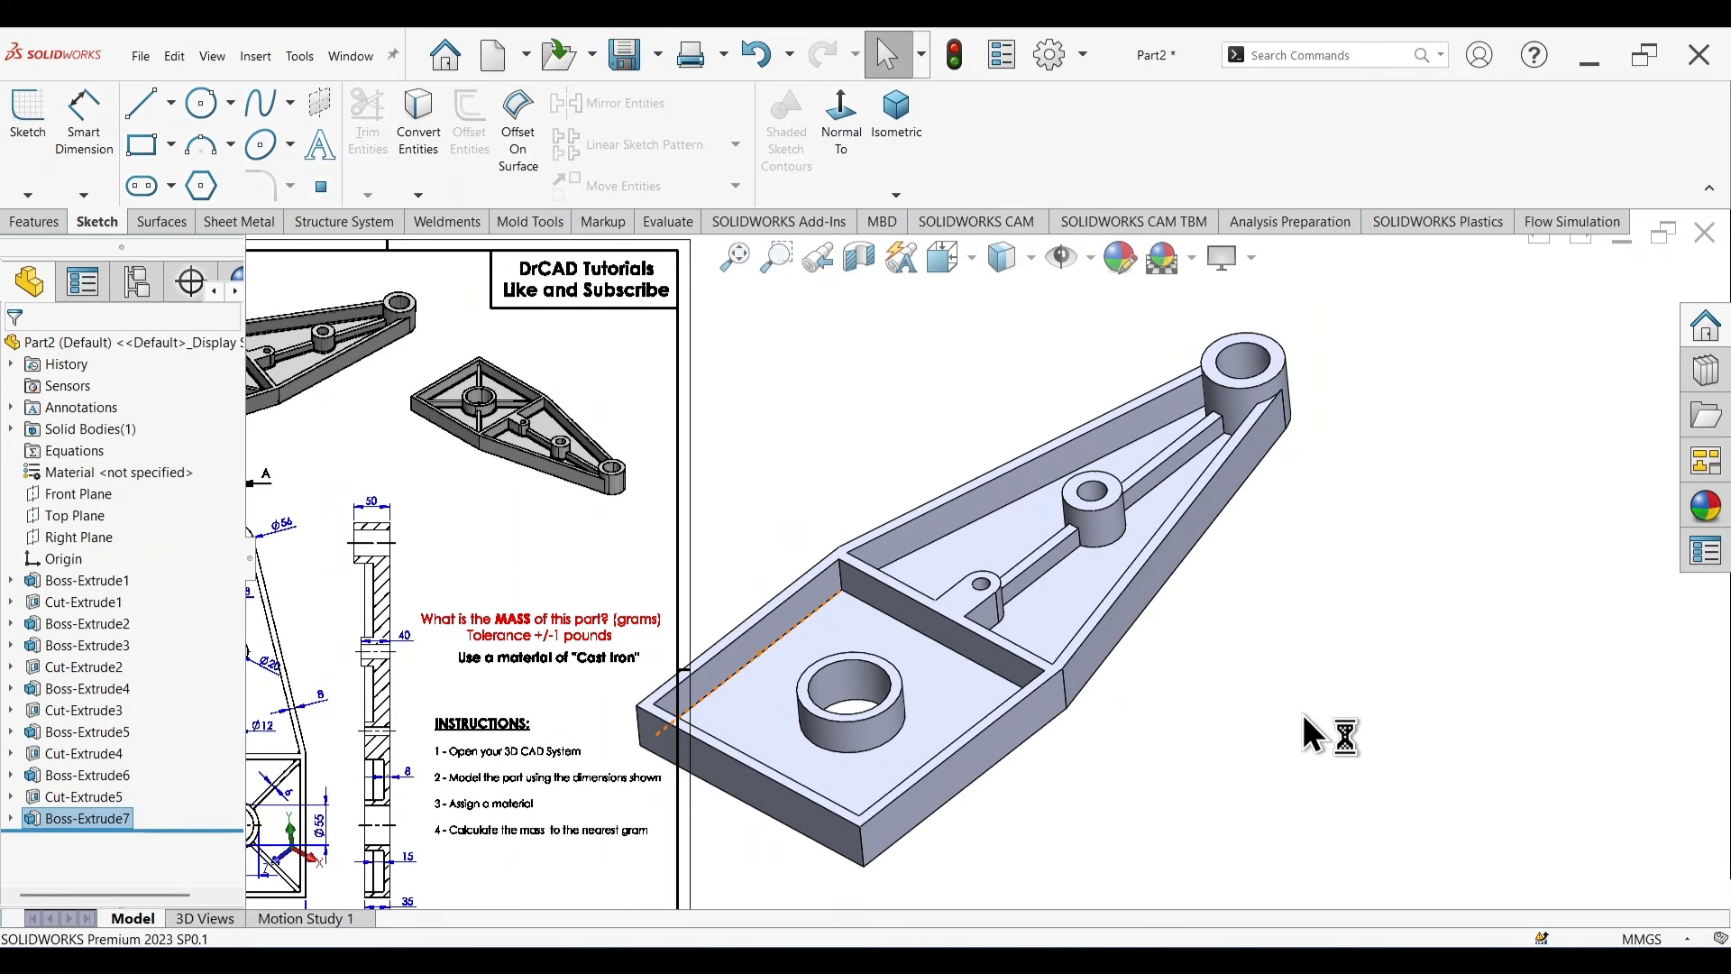
{"action": "middle_click_drag", "start_coordinate": [1271, 656], "coordinate": [1073, 538]}
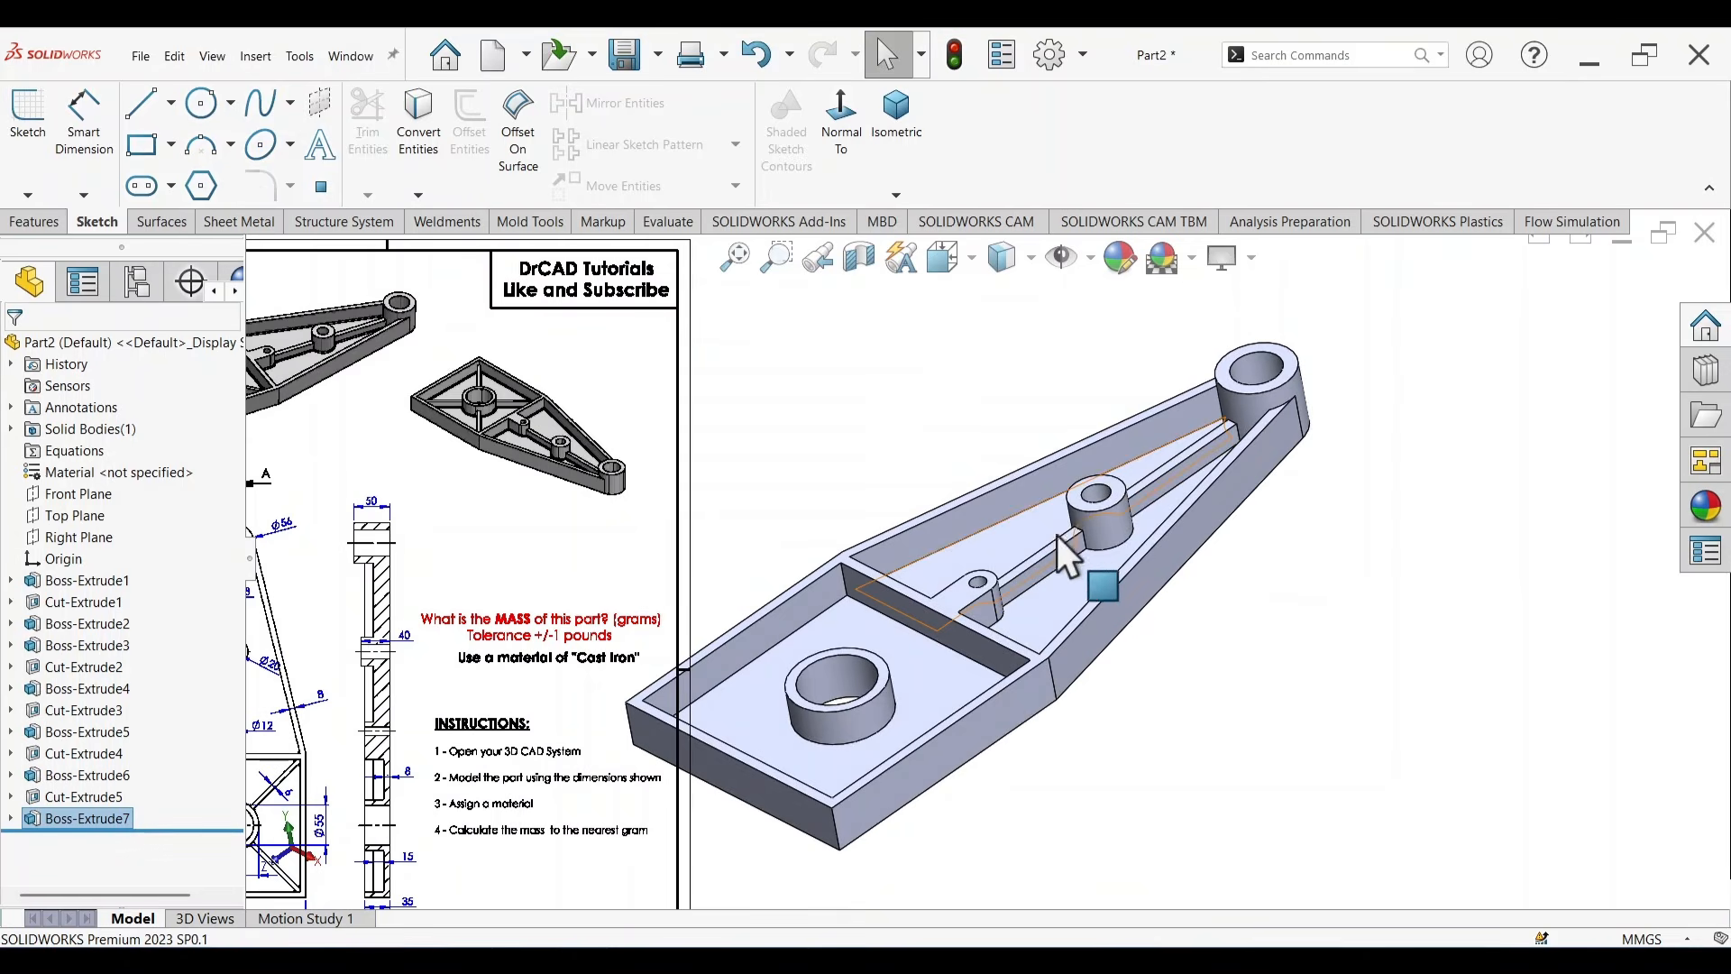
{"action": "scroll", "coordinate": [1208, 644], "scroll_direction": "down", "scroll_amount": 4}
{"action": "scroll", "coordinate": [919, 645], "scroll_direction": "up", "scroll_amount": 3}
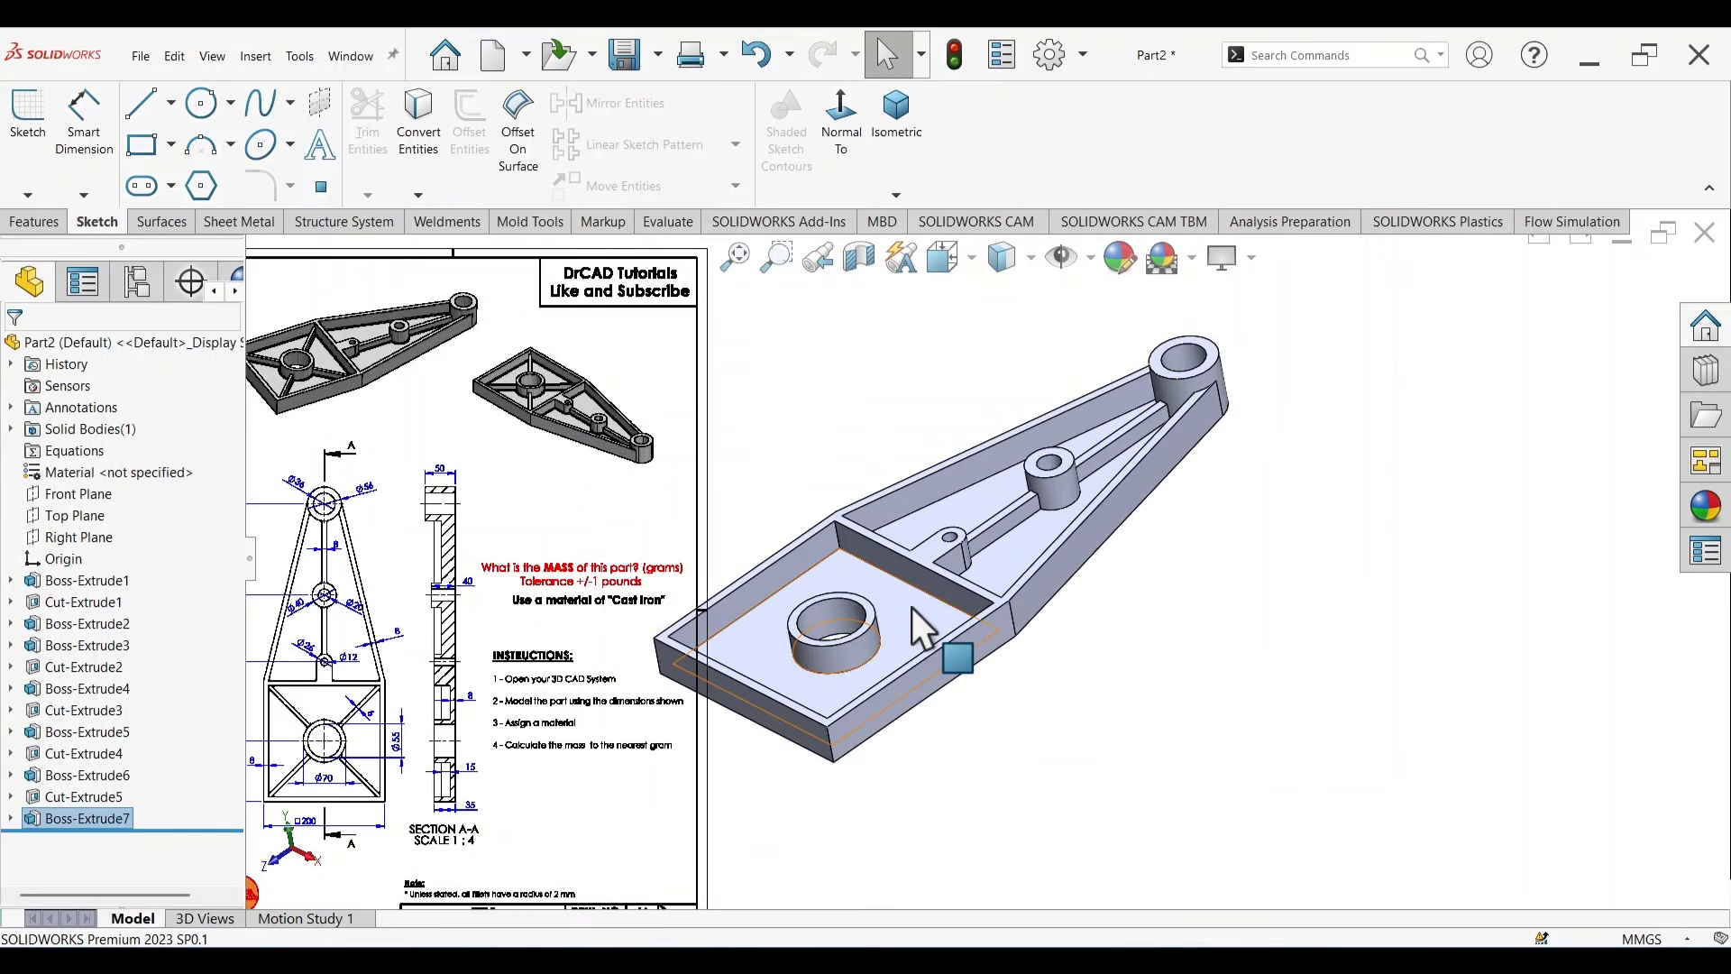
{"action": "left_click", "coordinate": [913, 609]}
{"action": "left_click", "coordinate": [1002, 566]}
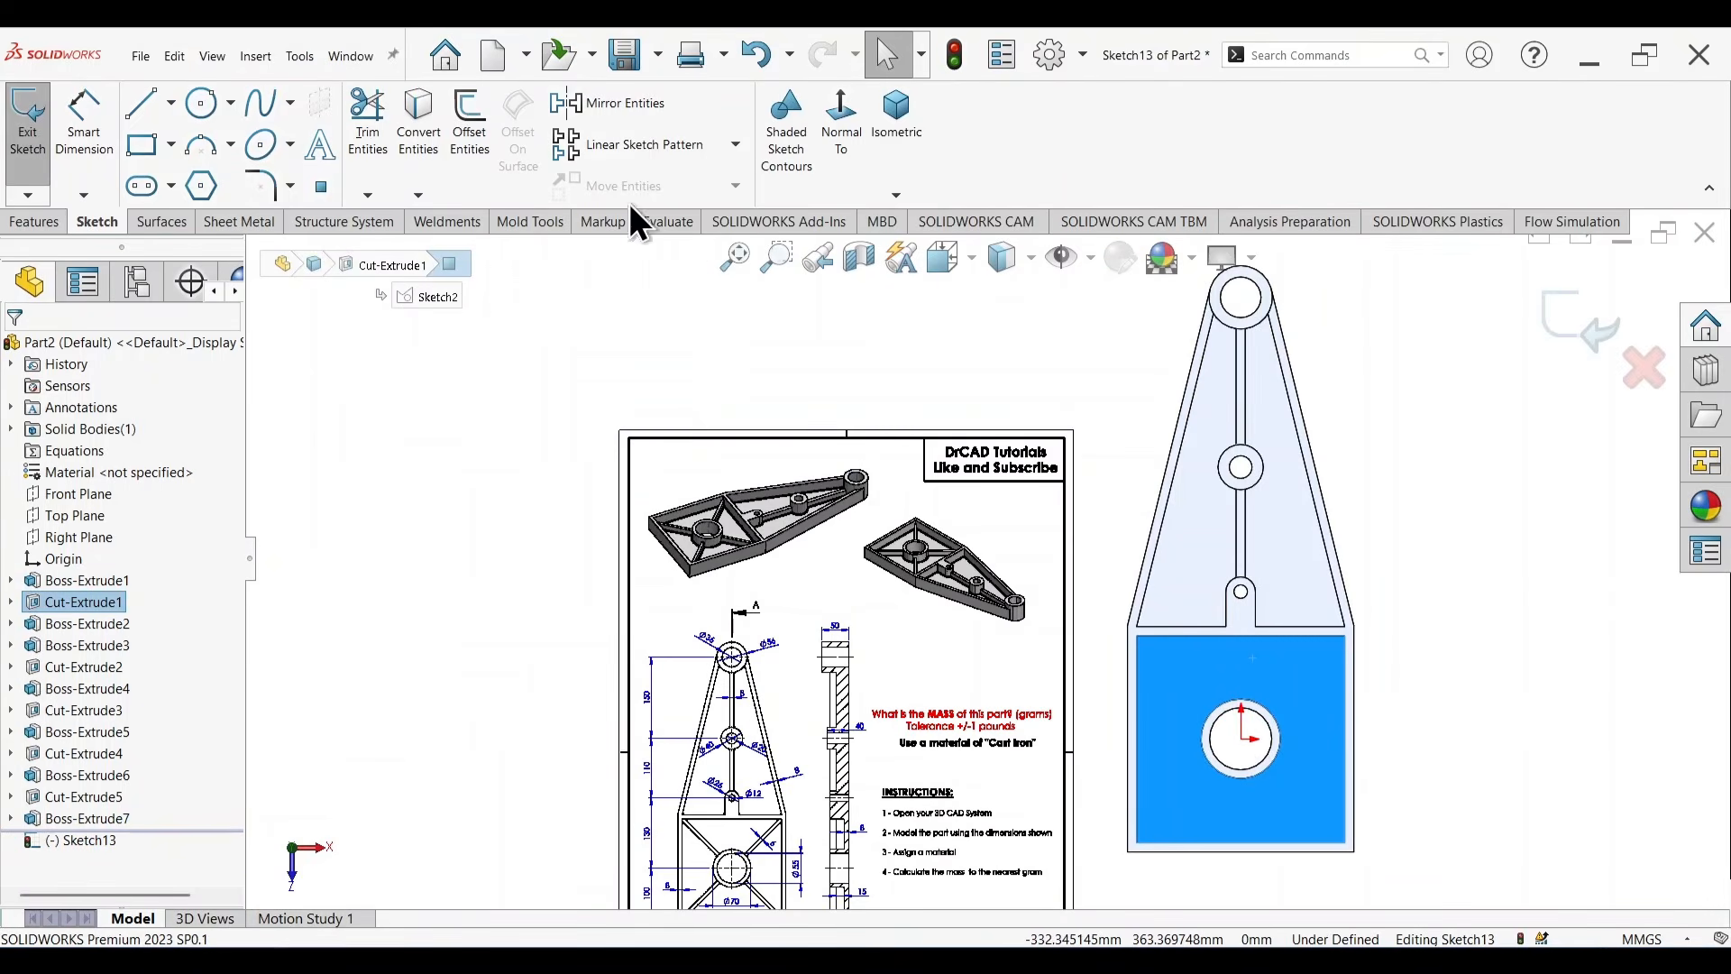
{"action": "left_click", "coordinate": [411, 122]}
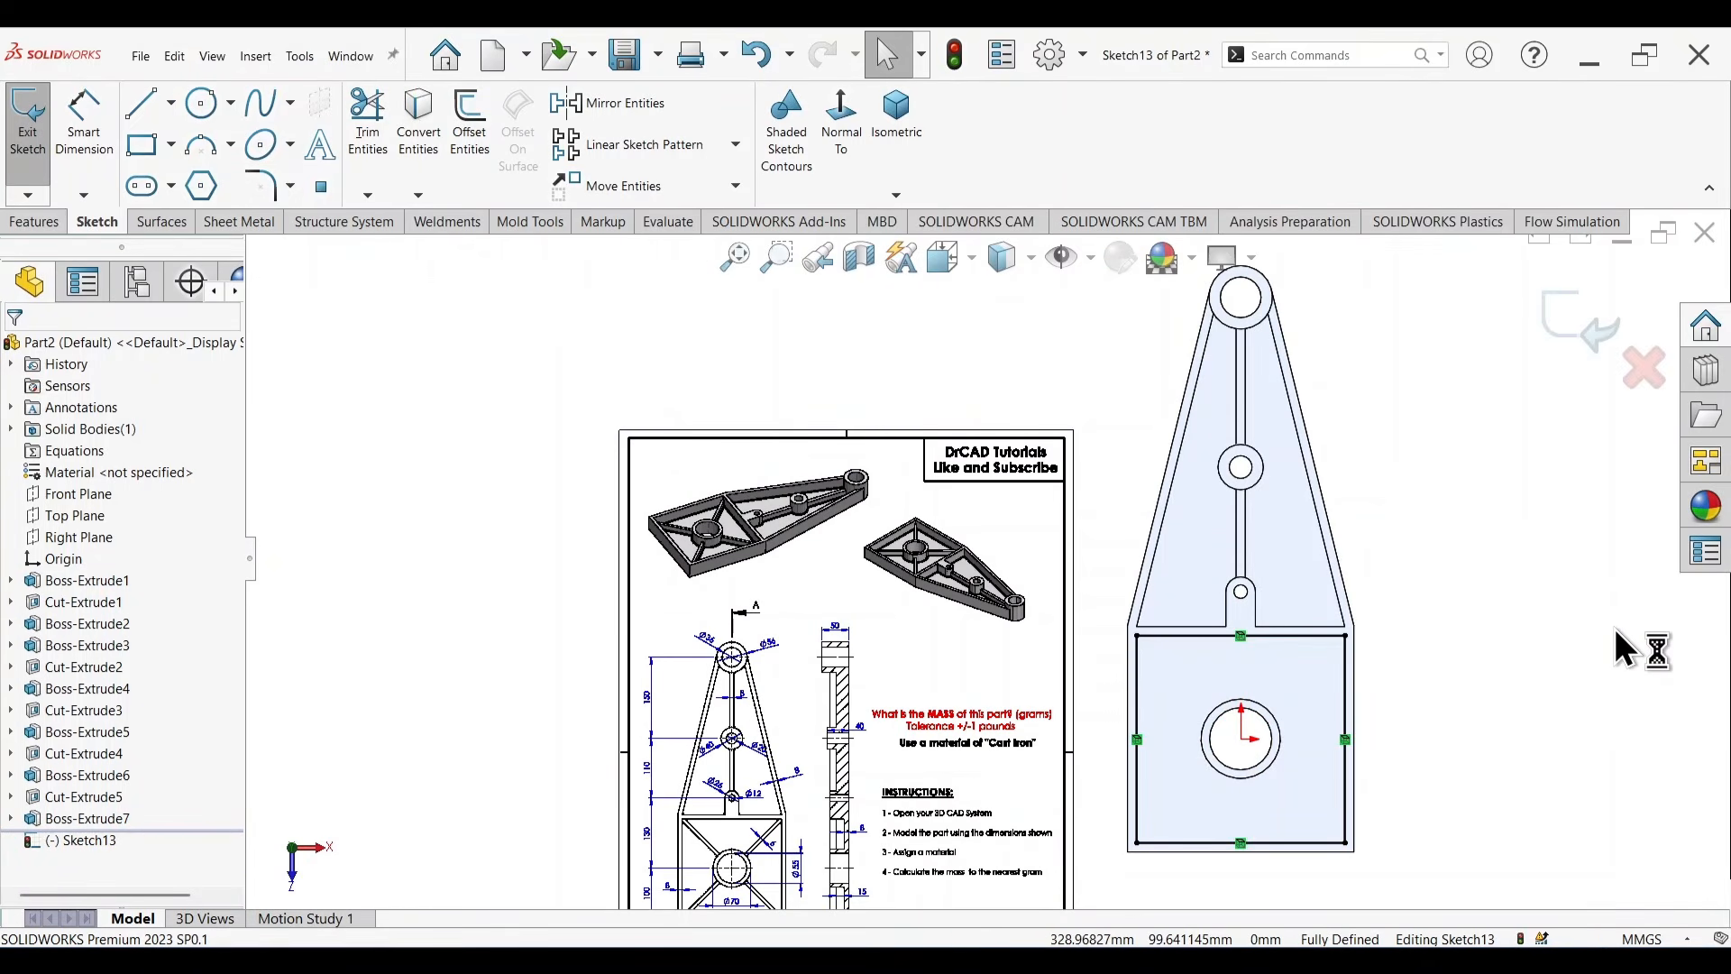
Draw two diagonal lines joining the opposite corners of the converted square so that they cross at the boss centre.
{"action": "right_click_drag", "start_coordinate": [1613, 628], "coordinate": [1498, 632]}
{"action": "scroll", "coordinate": [1433, 674], "scroll_direction": "down", "scroll_amount": 2}
{"action": "scroll", "coordinate": [1262, 706], "scroll_direction": "up", "scroll_amount": 2}
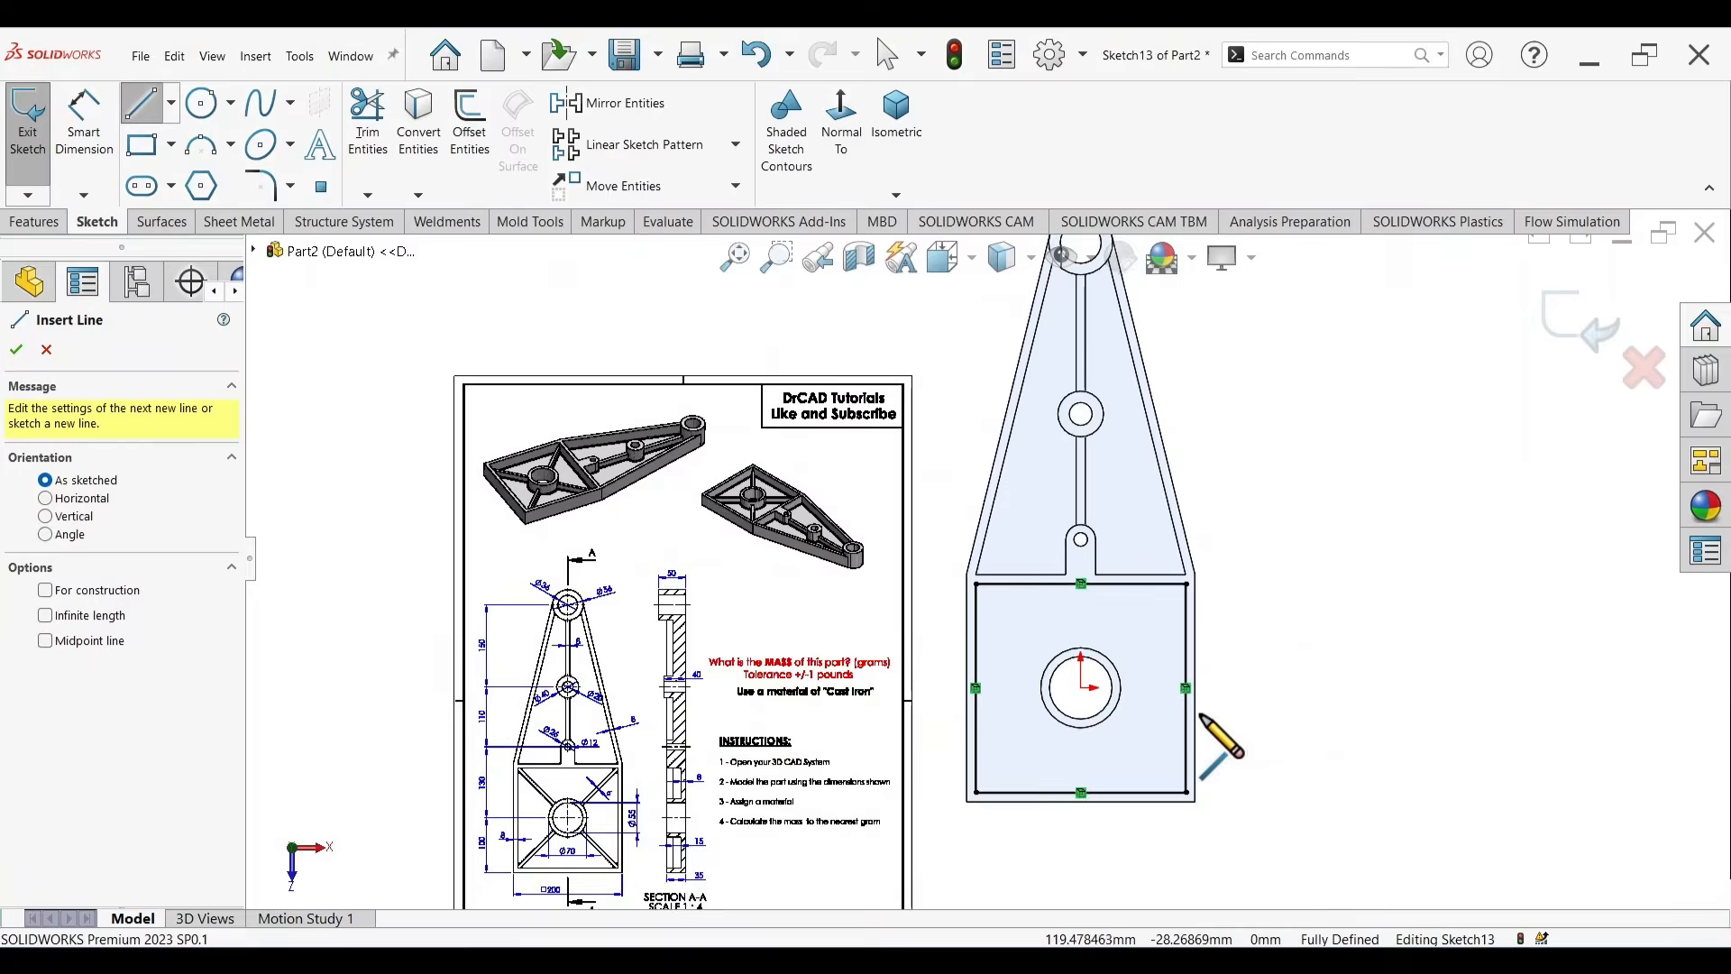
{"action": "scroll", "coordinate": [1201, 717], "scroll_direction": "down", "scroll_amount": 1}
{"action": "left_click", "coordinate": [912, 549]}
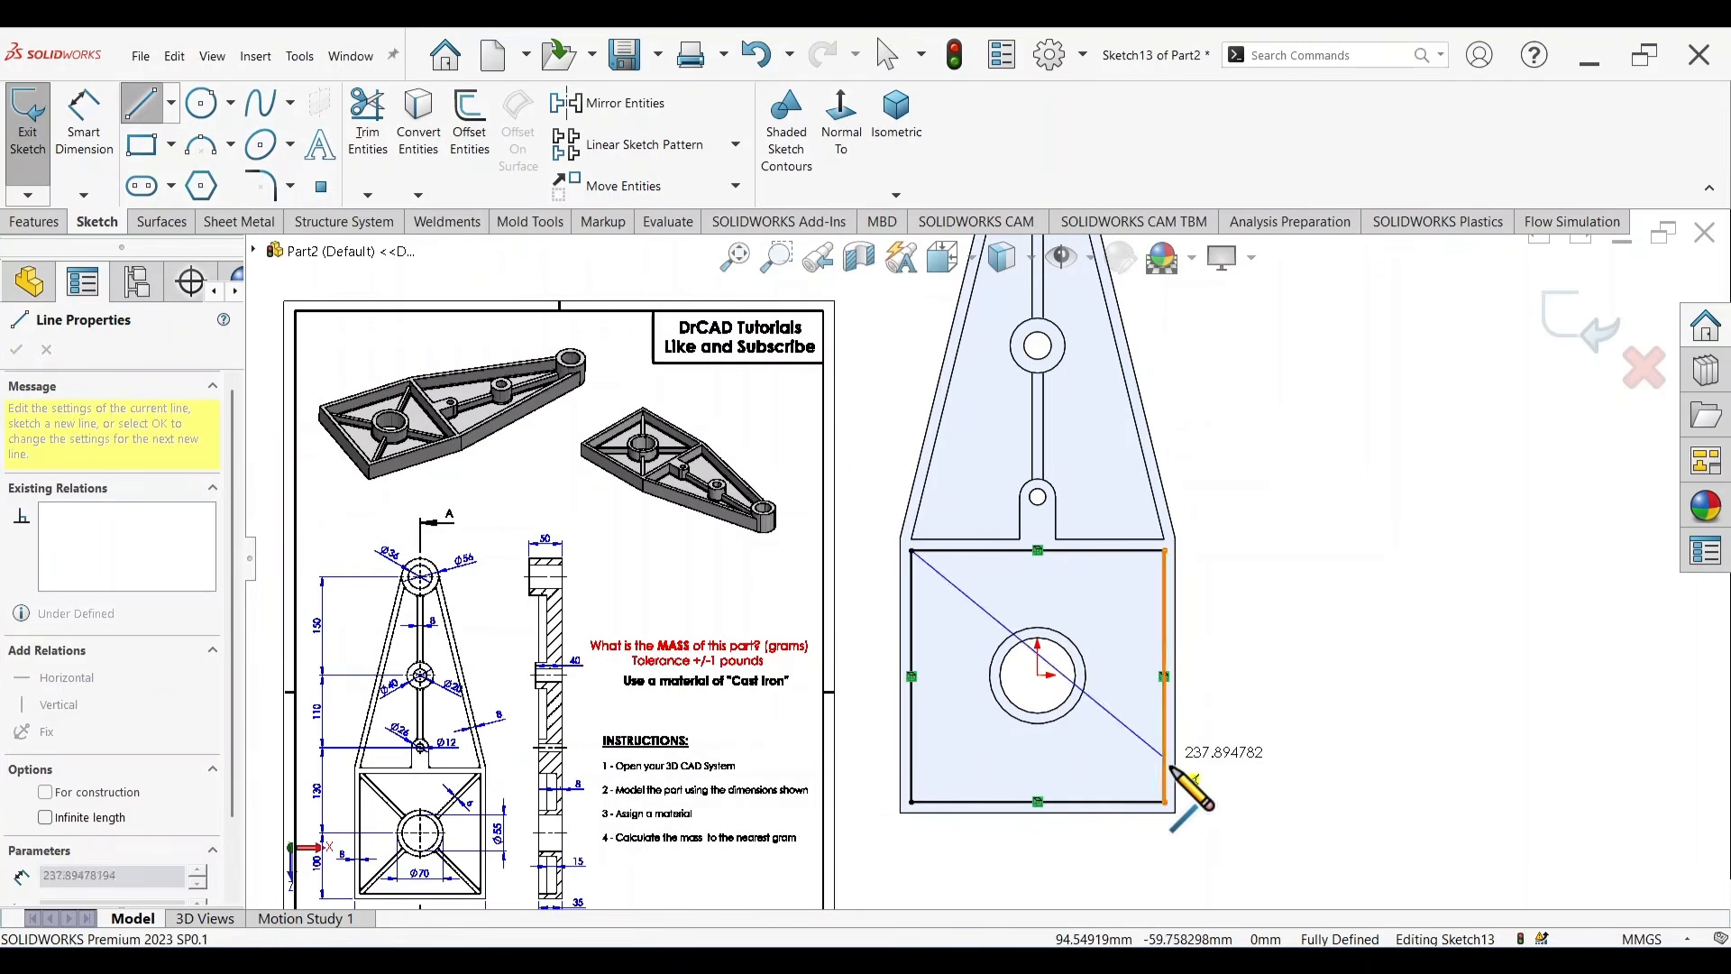
{"action": "double_click", "coordinate": [1164, 800]}
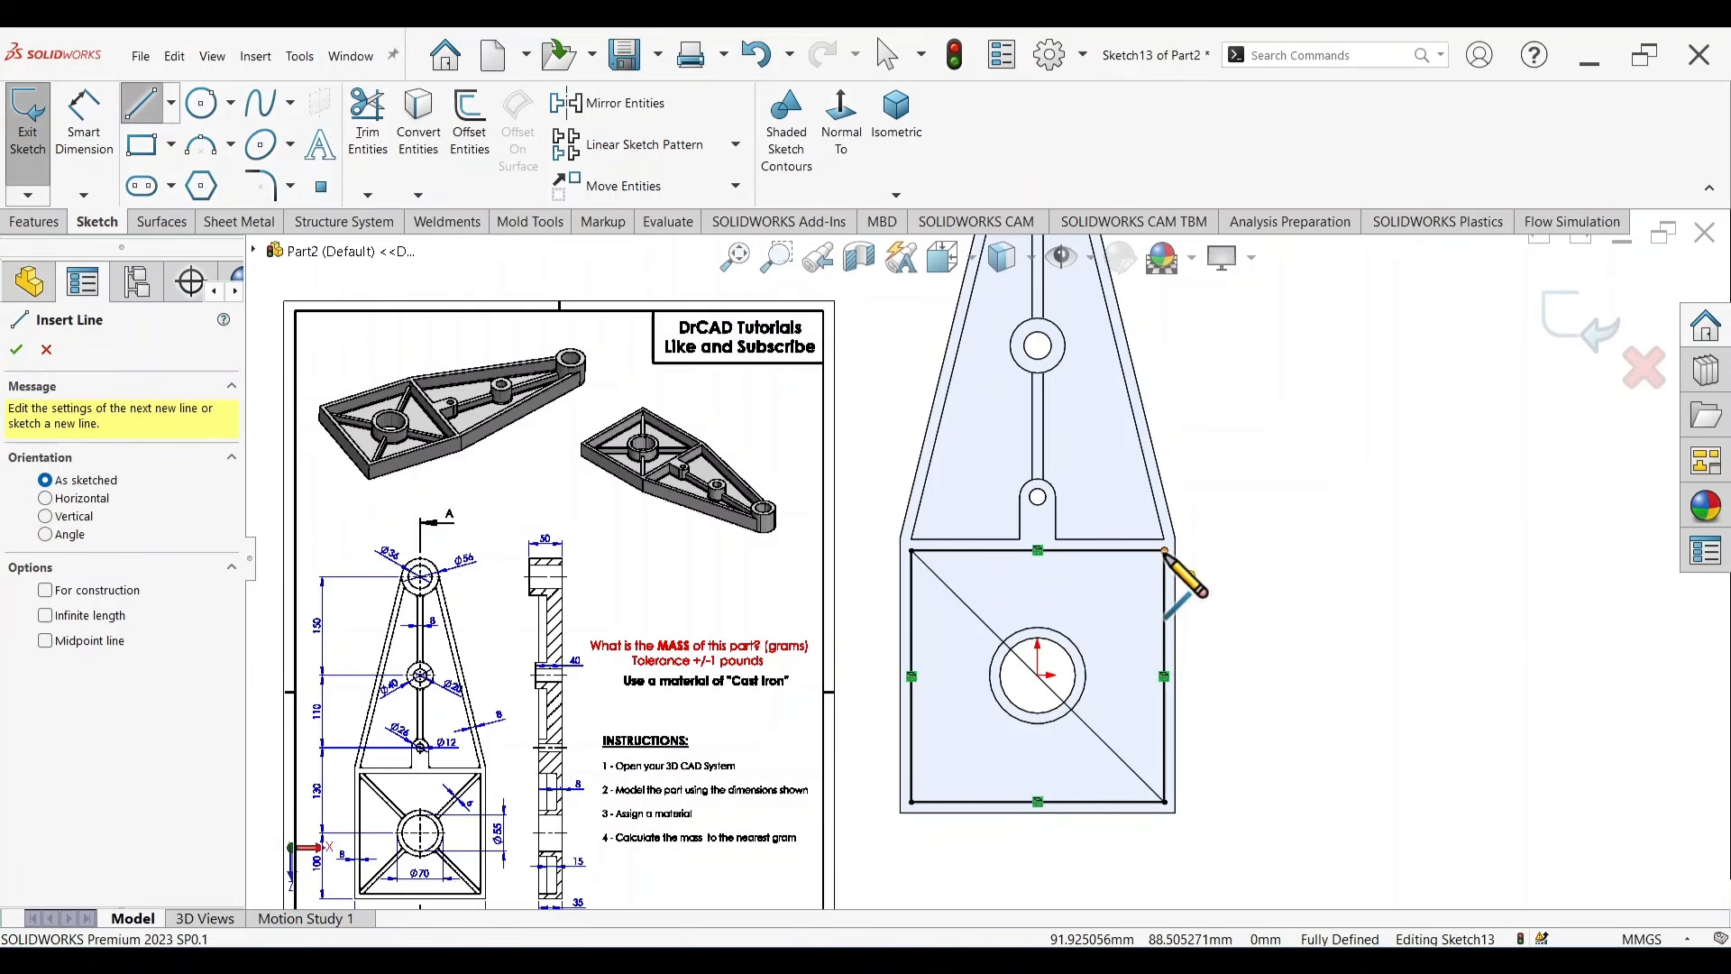
{"action": "left_click", "coordinate": [1164, 550]}
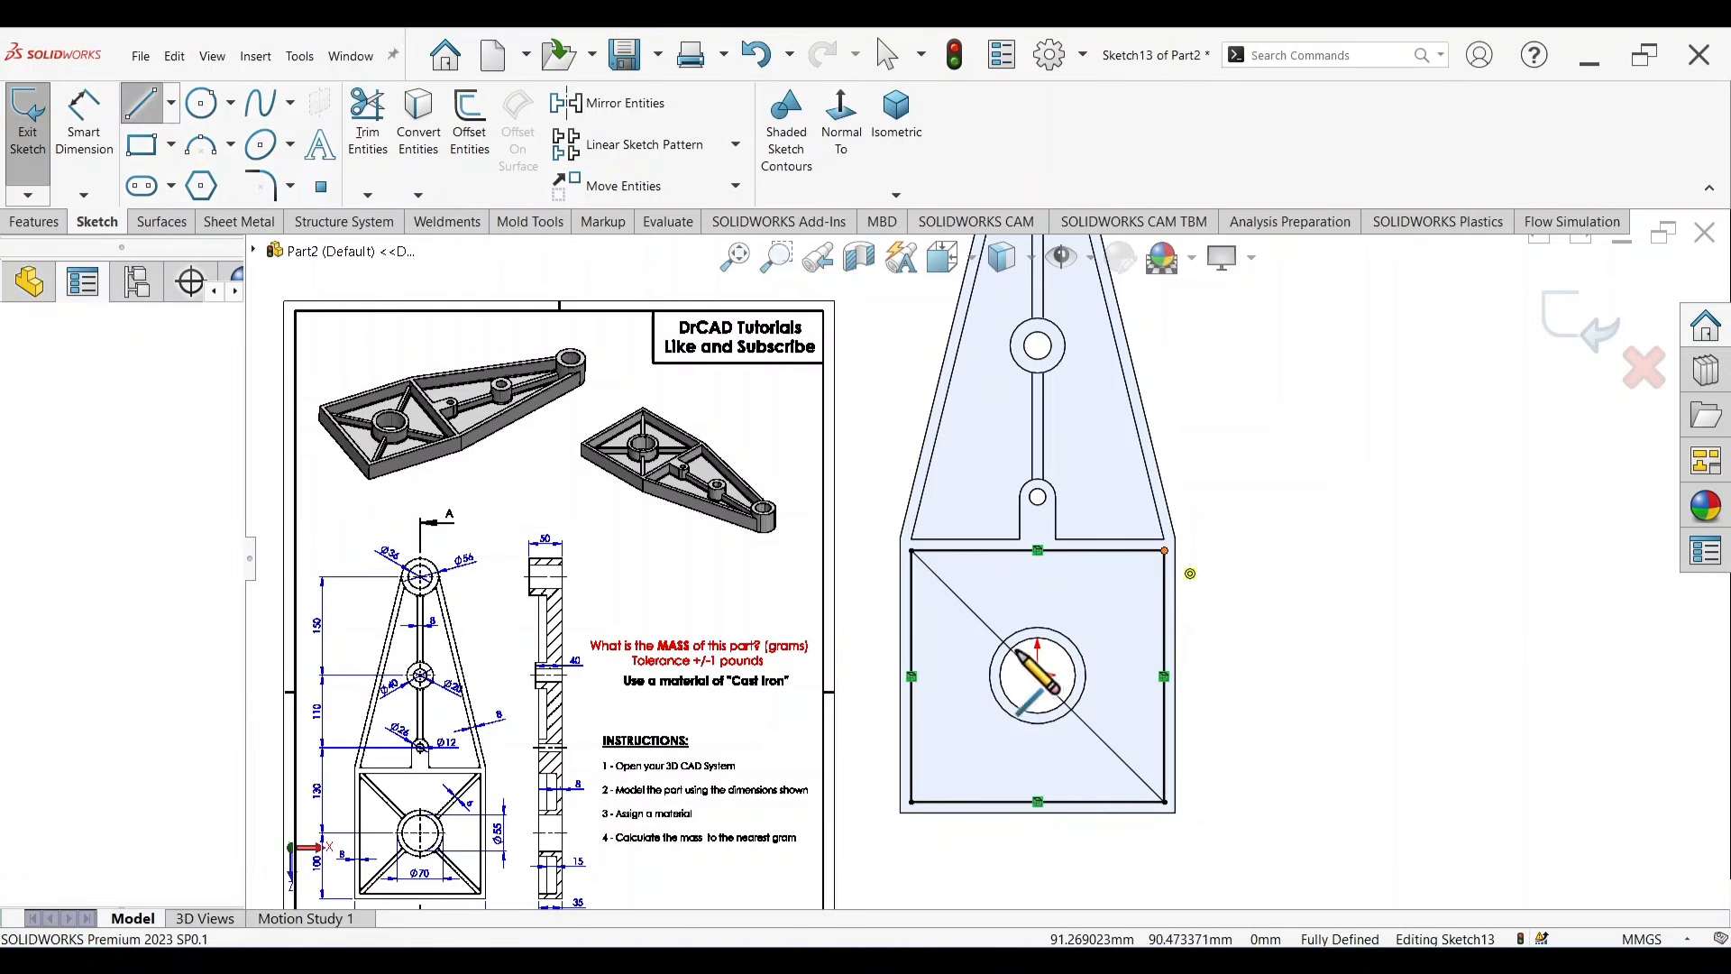
{"action": "left_click", "coordinate": [910, 802]}
{"action": "key", "text": "Escape"}
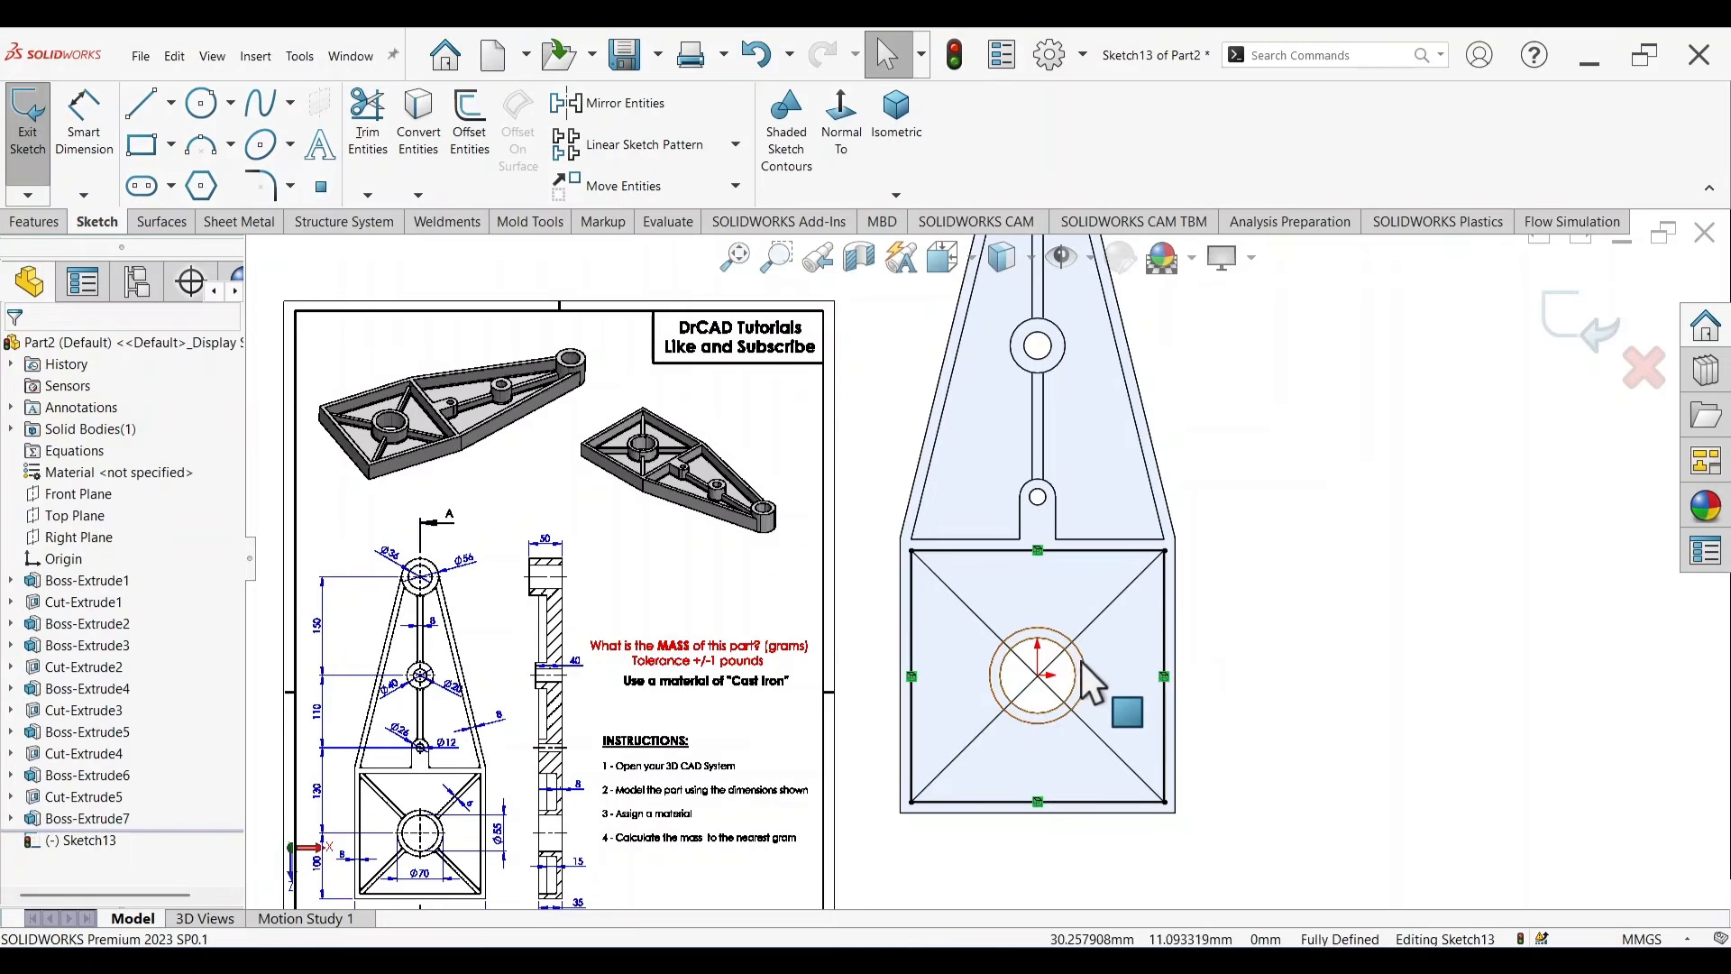
Look up the diagonal rib thickness in the drawing and offset both diagonals bi-directionally by 3 mm.
{"action": "scroll", "coordinate": [1079, 666], "scroll_direction": "up", "scroll_amount": 1}
{"action": "scroll", "coordinate": [1078, 665], "scroll_direction": "down", "scroll_amount": 1}
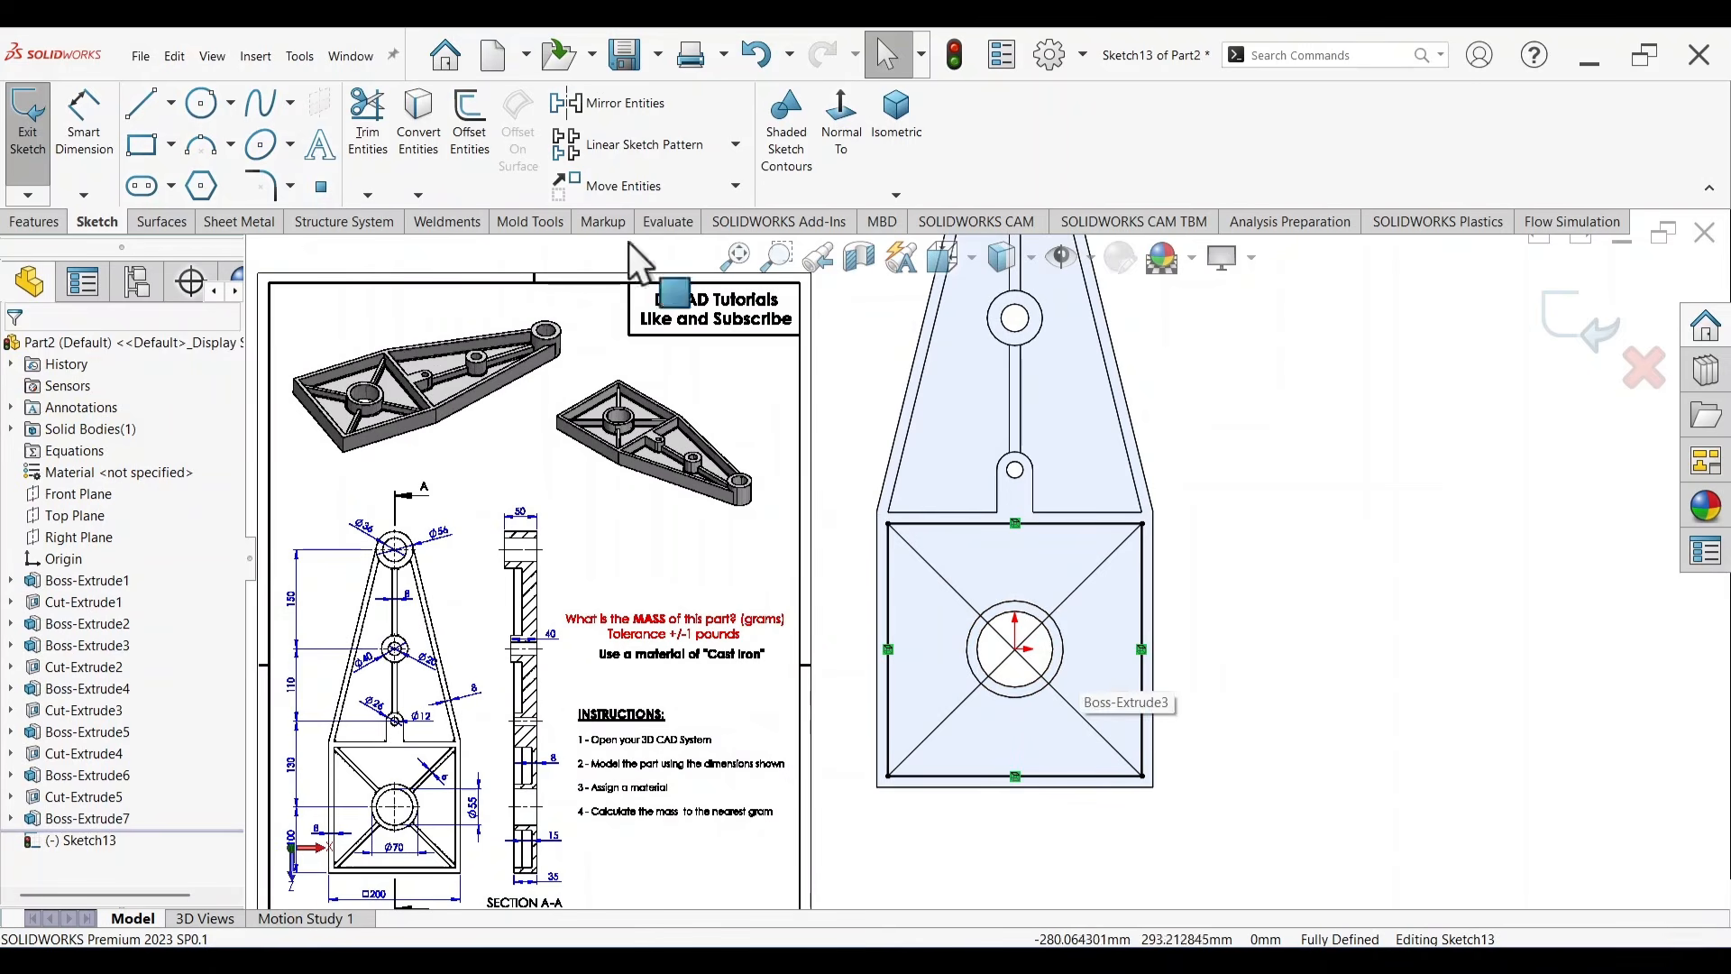
{"action": "left_click", "coordinate": [467, 132]}
{"action": "scroll", "coordinate": [450, 784], "scroll_direction": "down", "scroll_amount": 7}
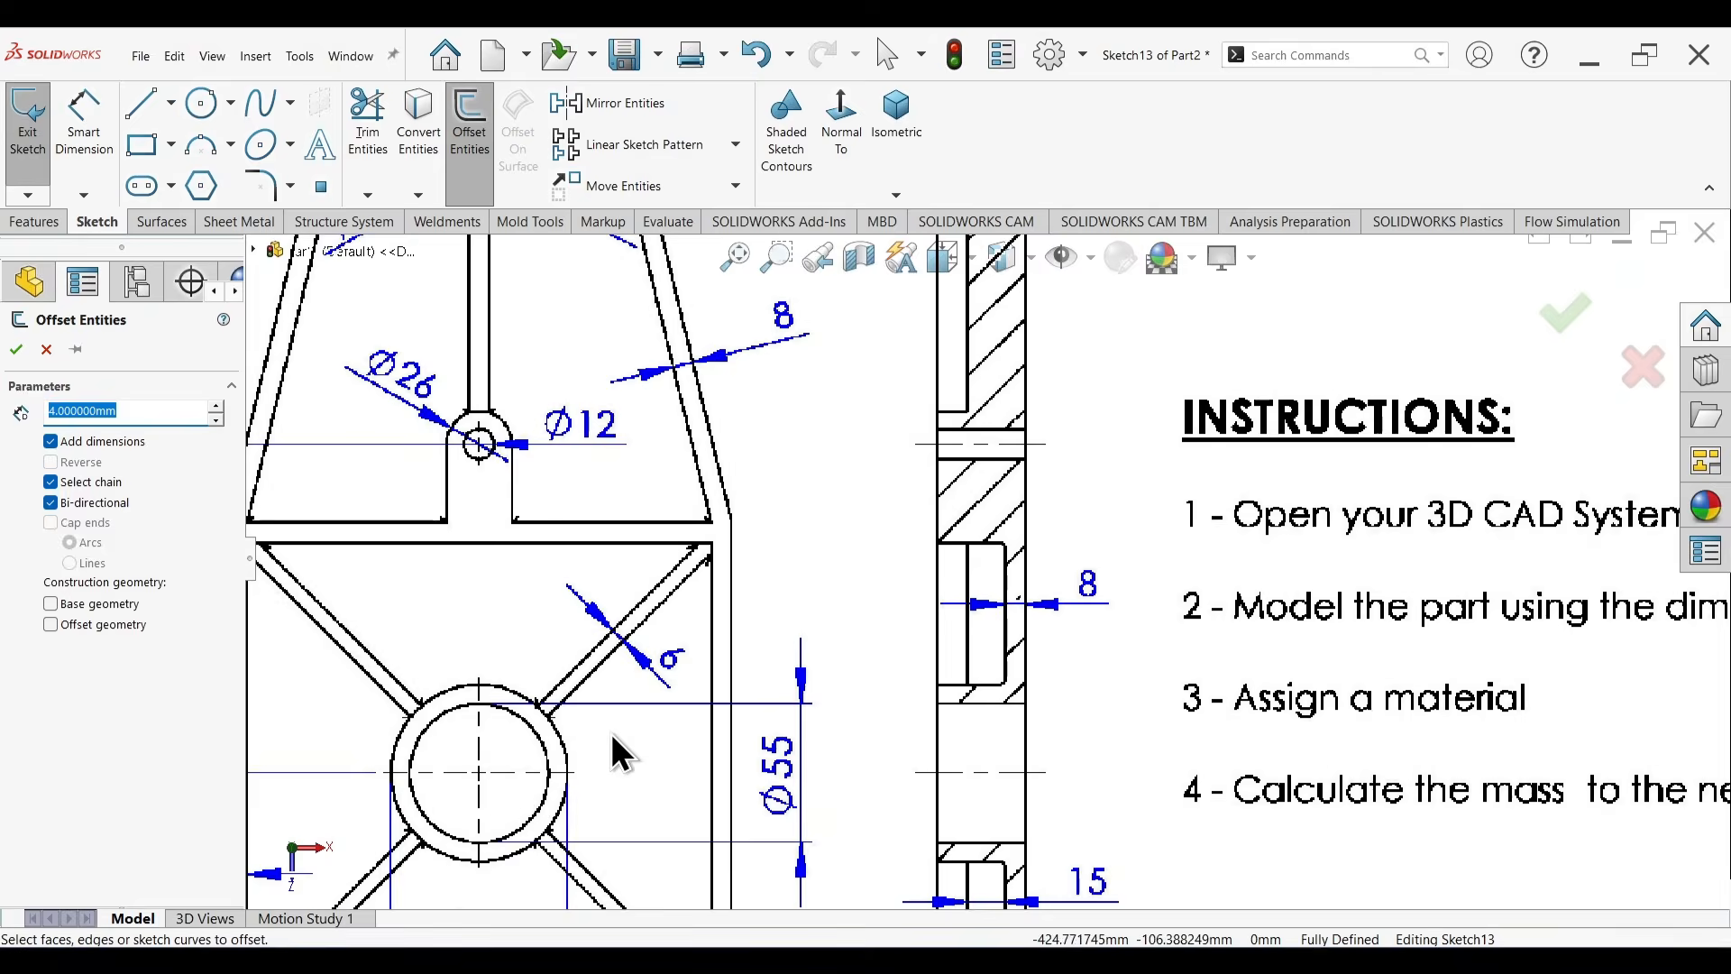
{"action": "scroll", "coordinate": [713, 685], "scroll_direction": "down", "scroll_amount": 3}
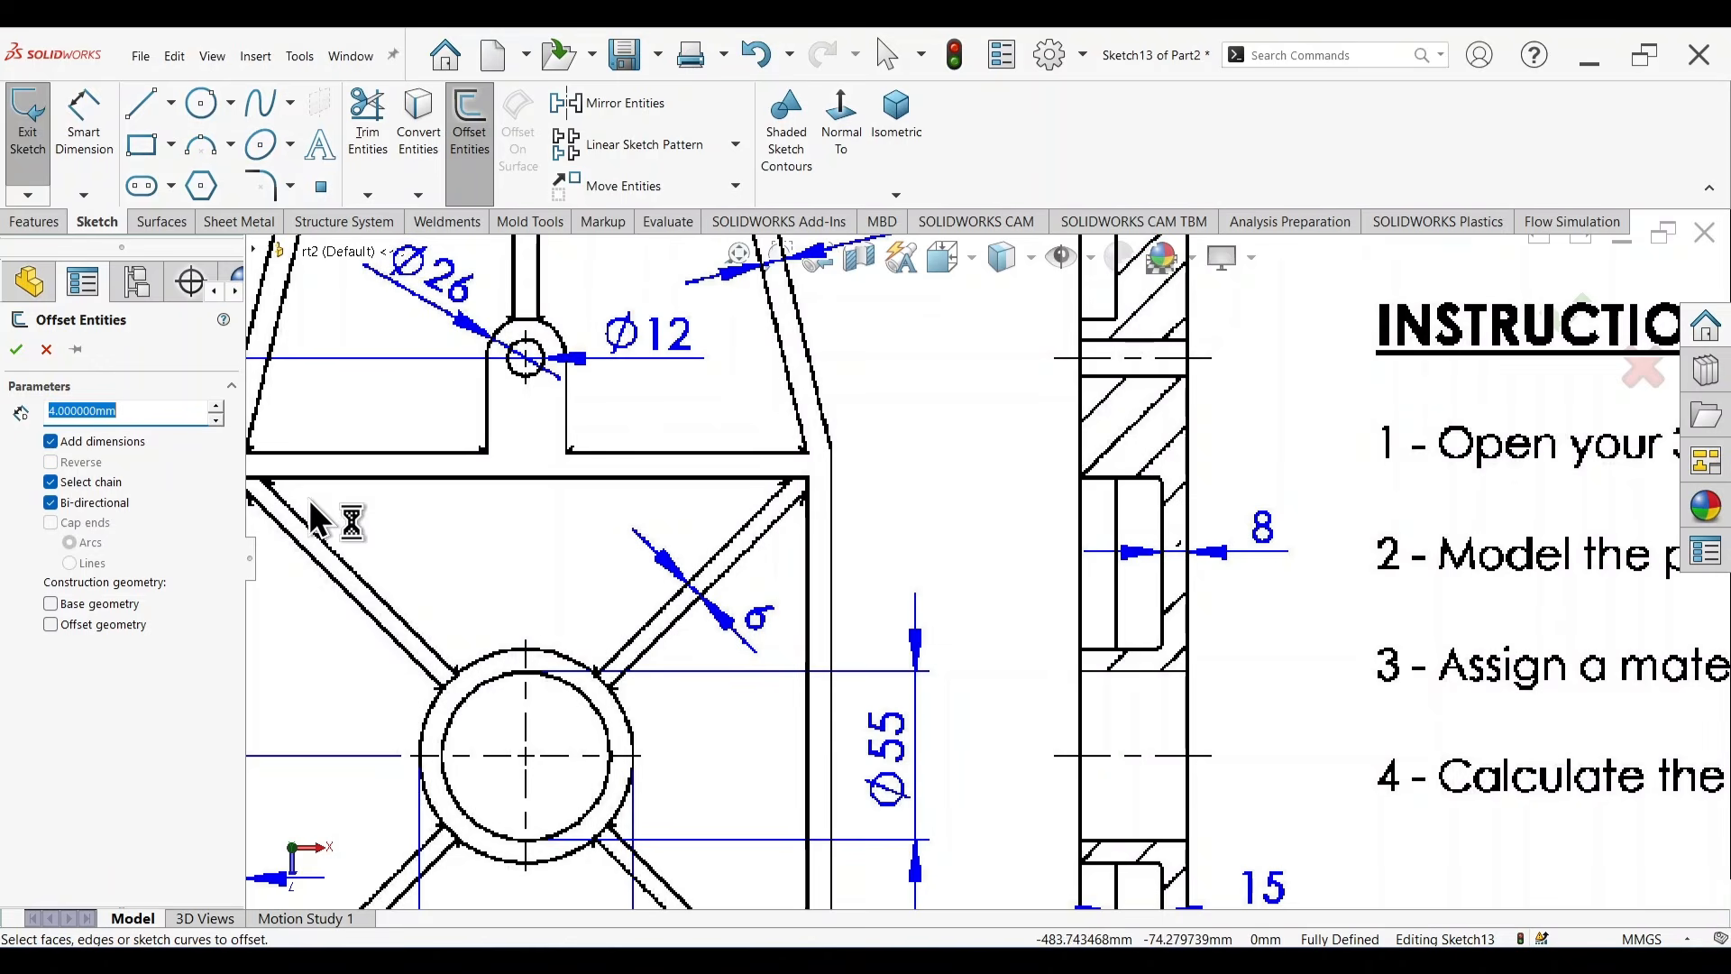
{"action": "type", "text": "3"}
{"action": "scroll", "coordinate": [1441, 384], "scroll_direction": "up", "scroll_amount": 7}
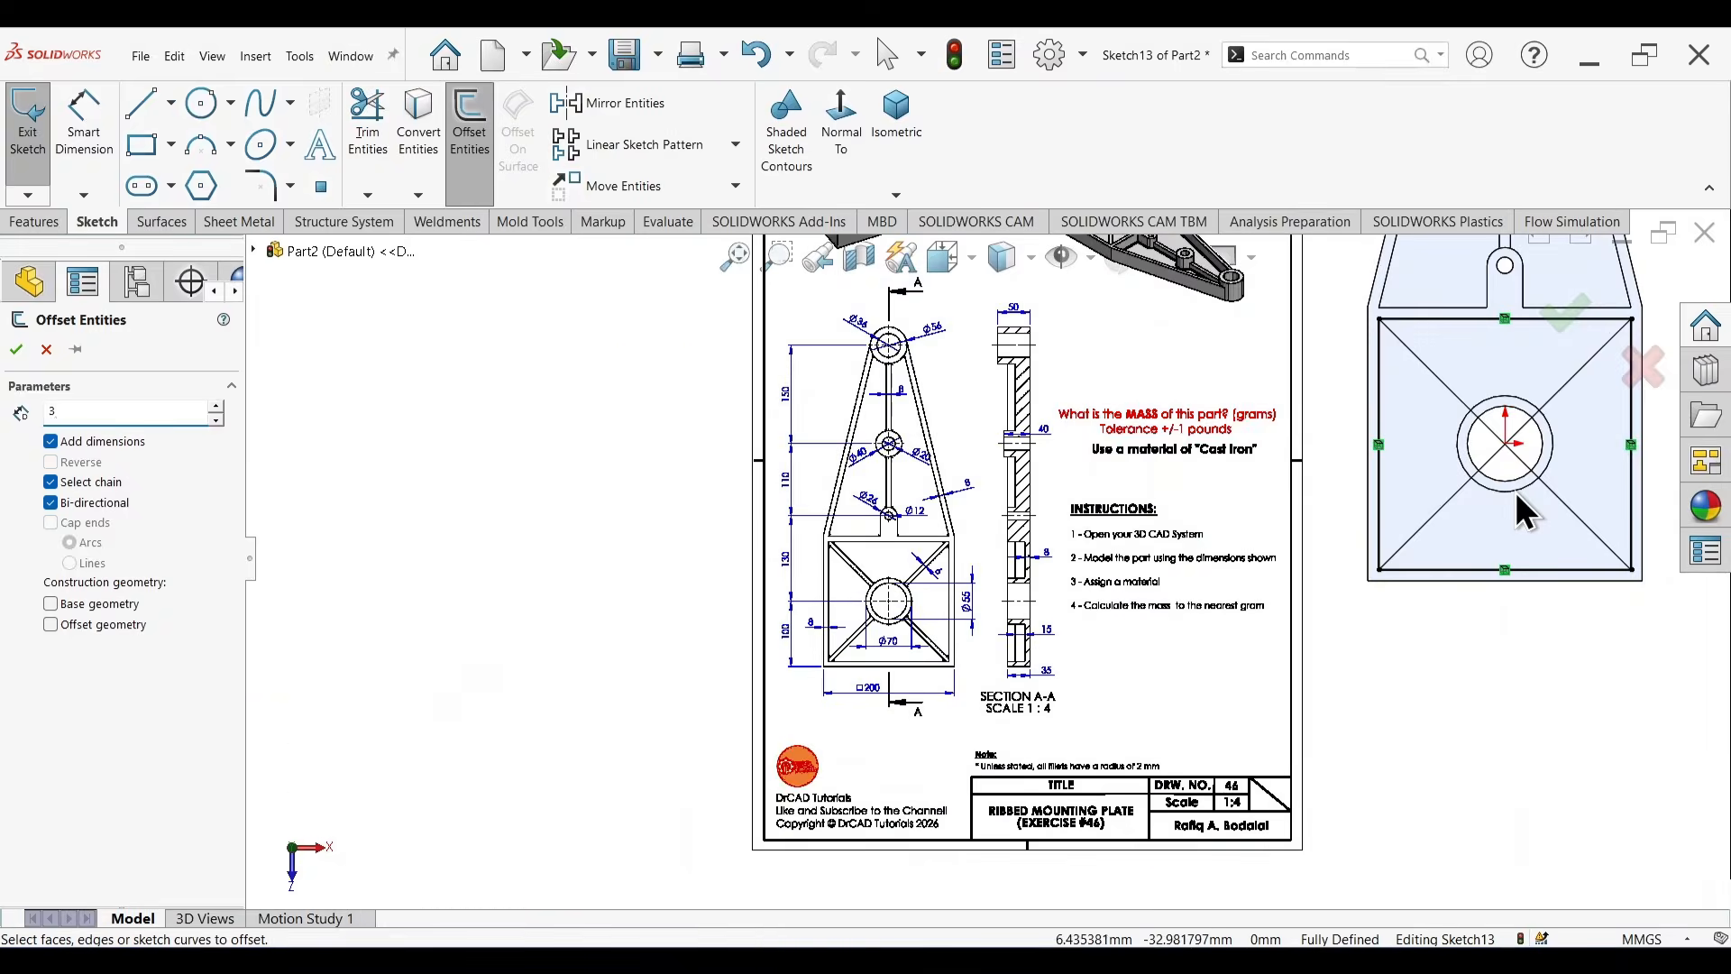
{"action": "scroll", "coordinate": [1513, 490], "scroll_direction": "down", "scroll_amount": 3}
{"action": "left_click", "coordinate": [1386, 404]}
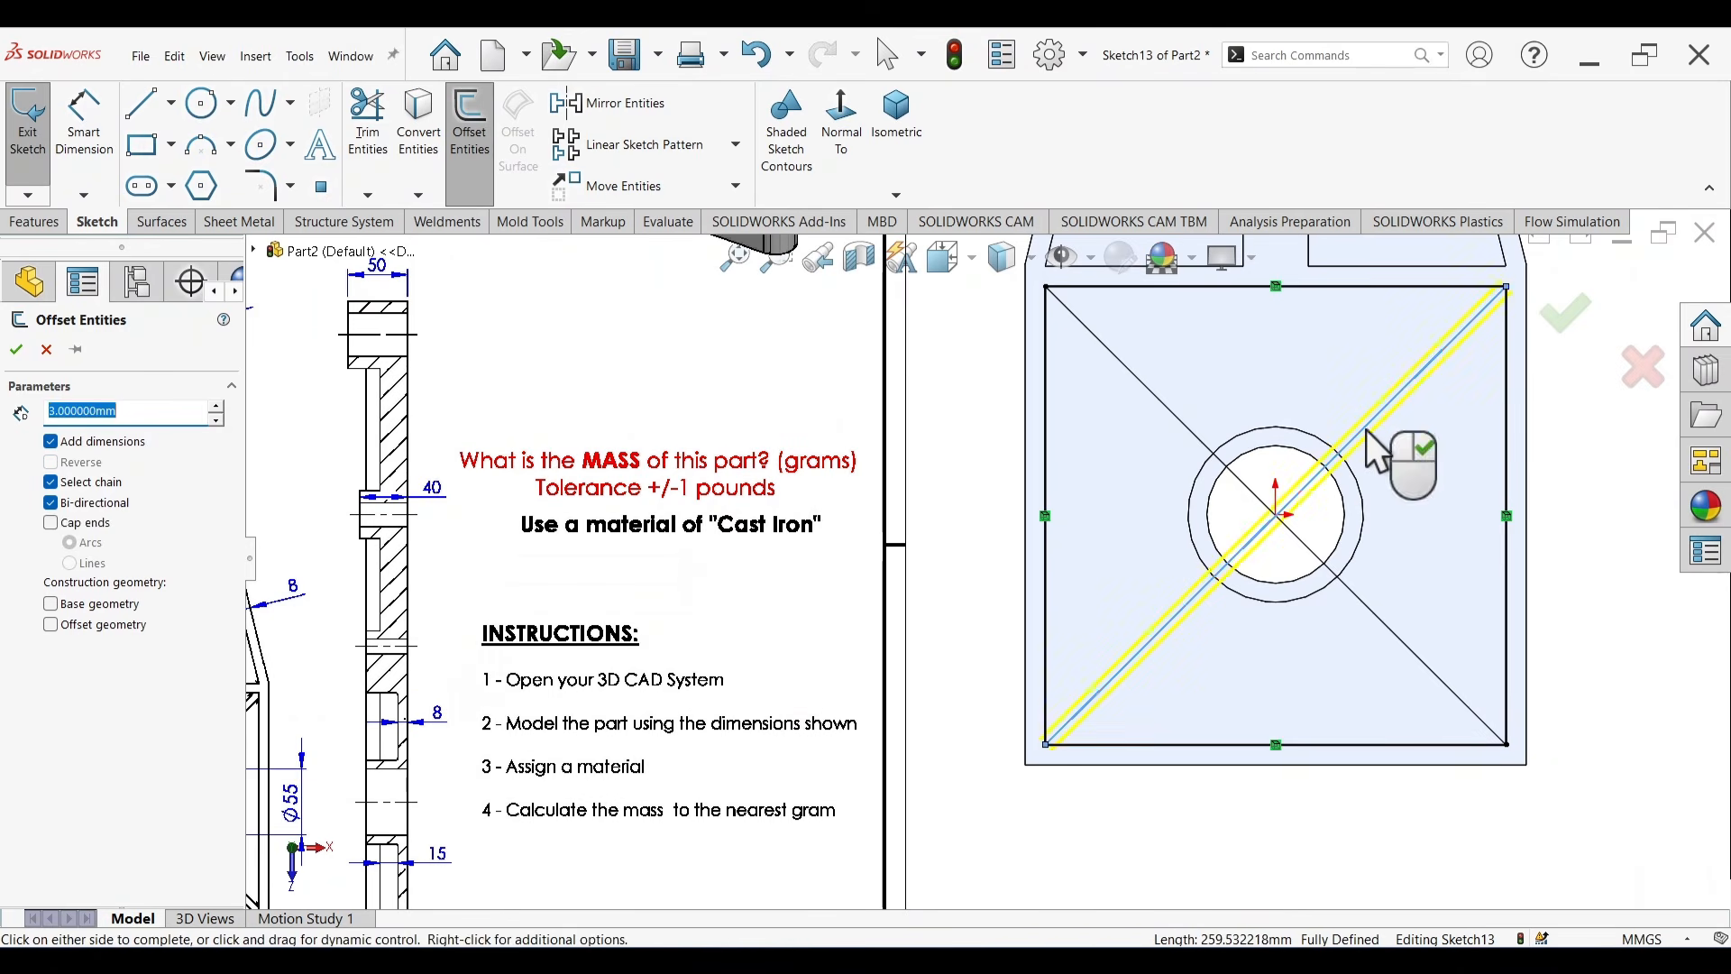
{"action": "left_click", "coordinate": [1189, 428]}
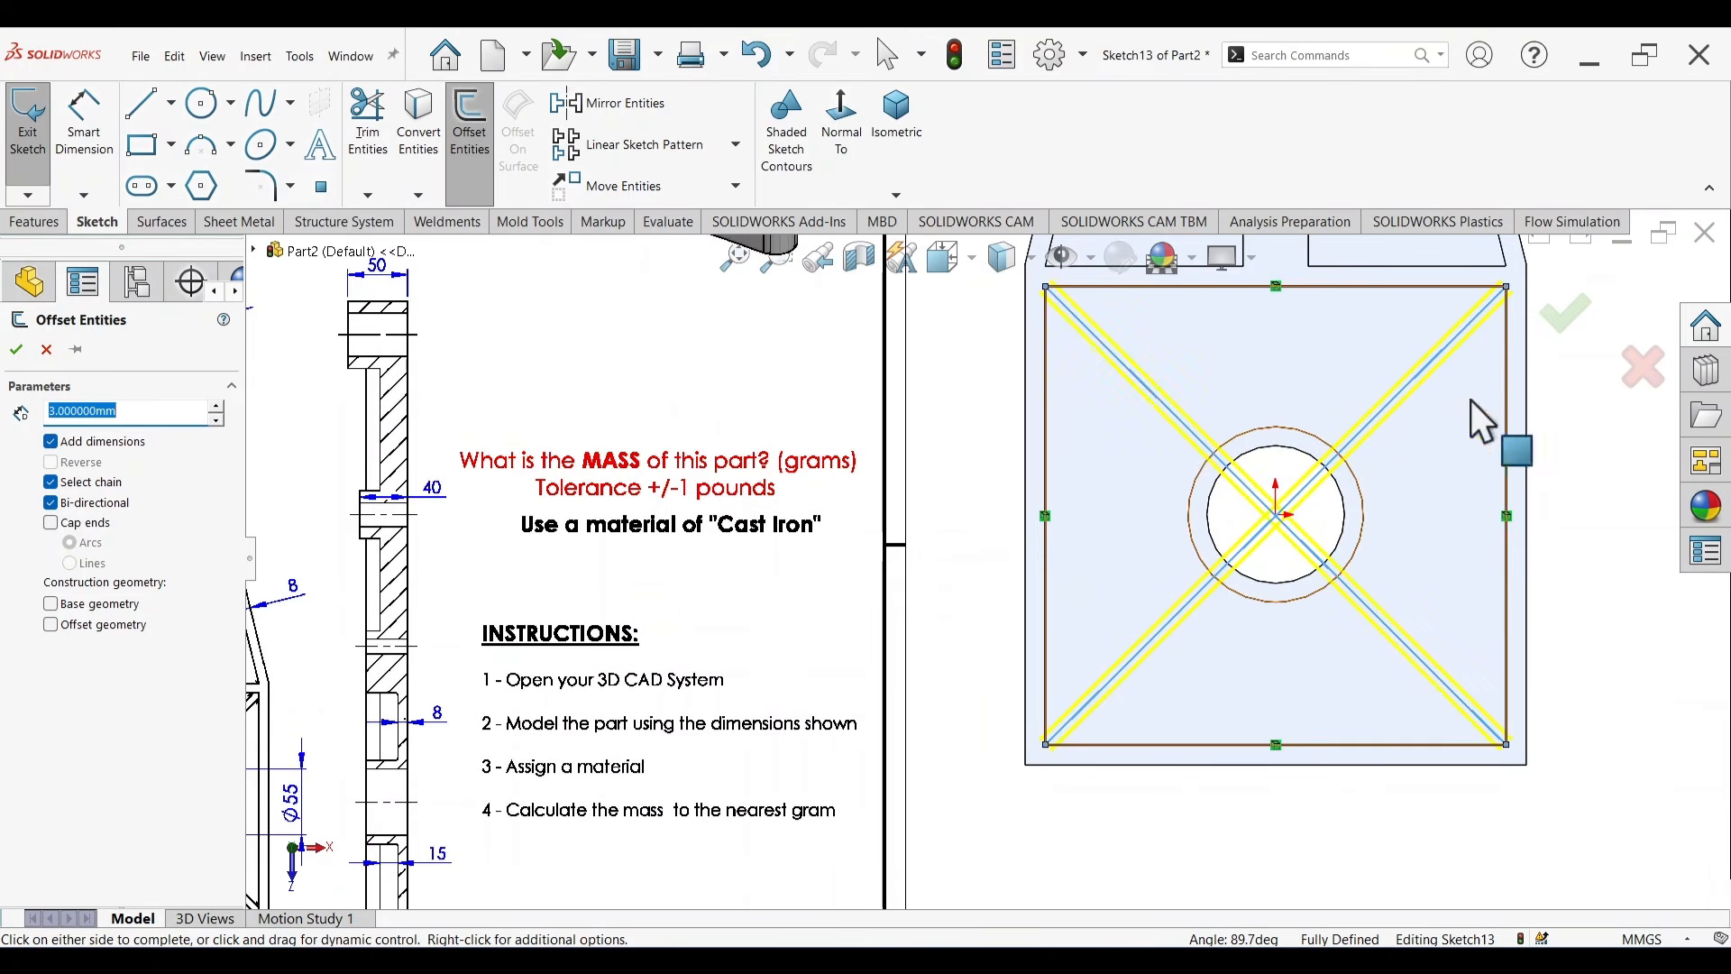
{"action": "left_click", "coordinate": [1561, 316]}
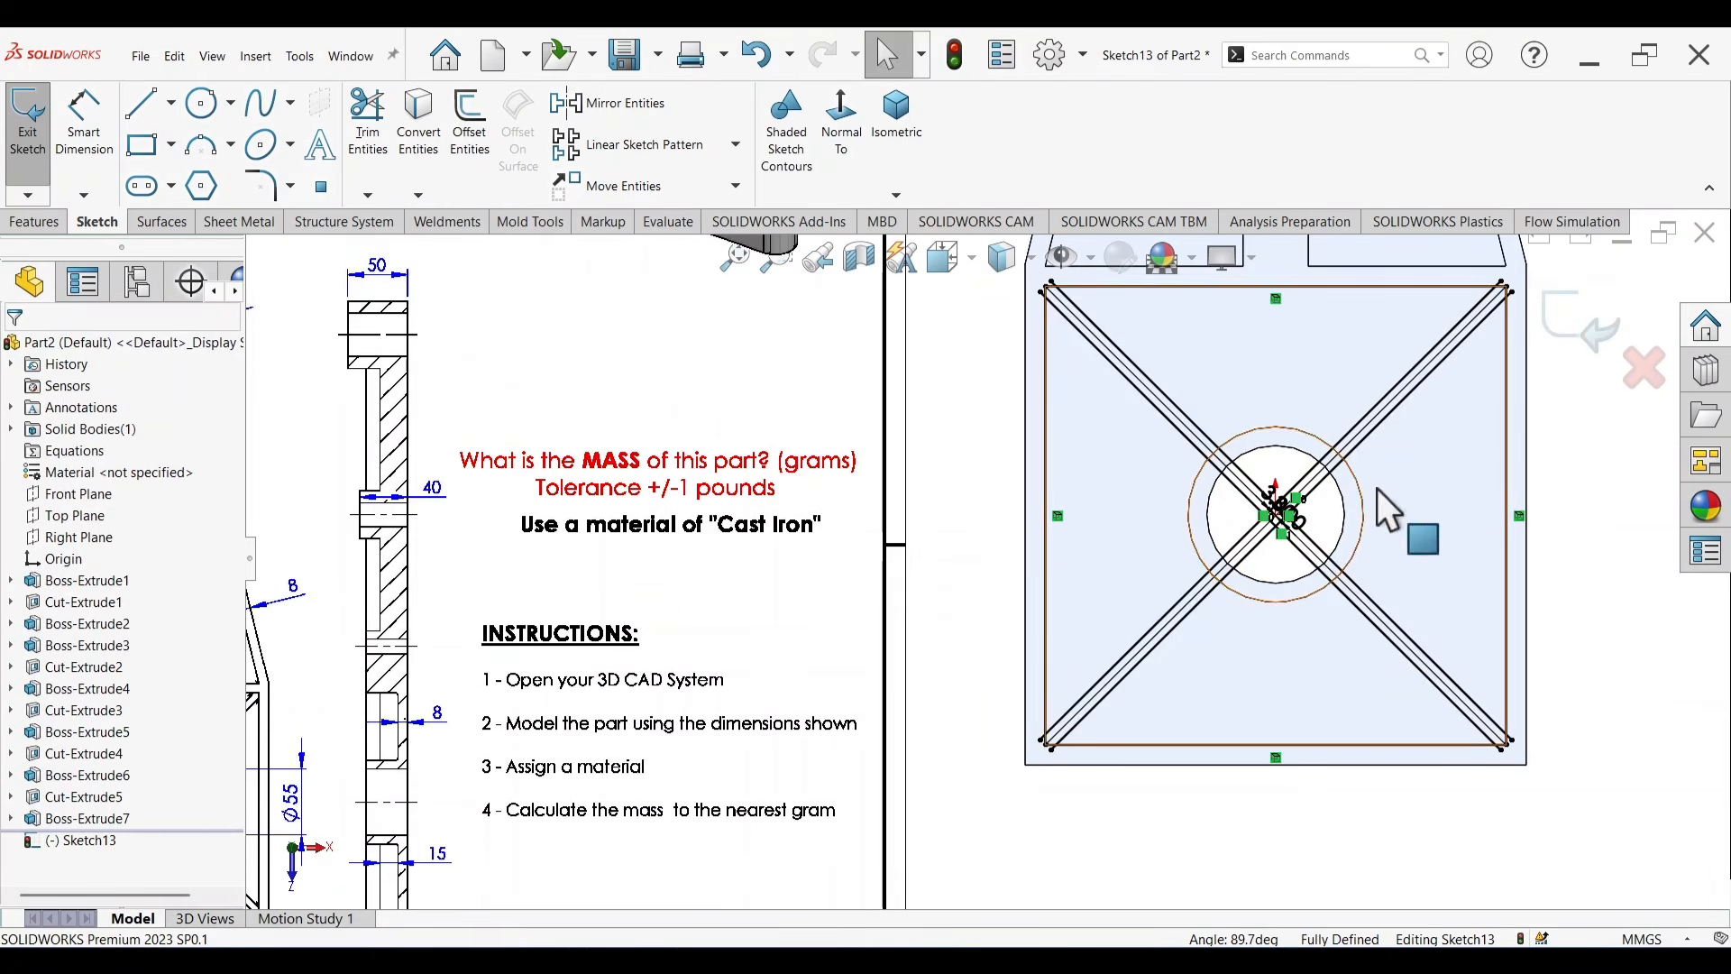
Convert the outer circular edge of the large boss into the diagonal rib sketch.
{"action": "left_click", "coordinate": [1192, 496]}
{"action": "left_click", "coordinate": [460, 110]}
{"action": "left_click", "coordinate": [429, 113]}
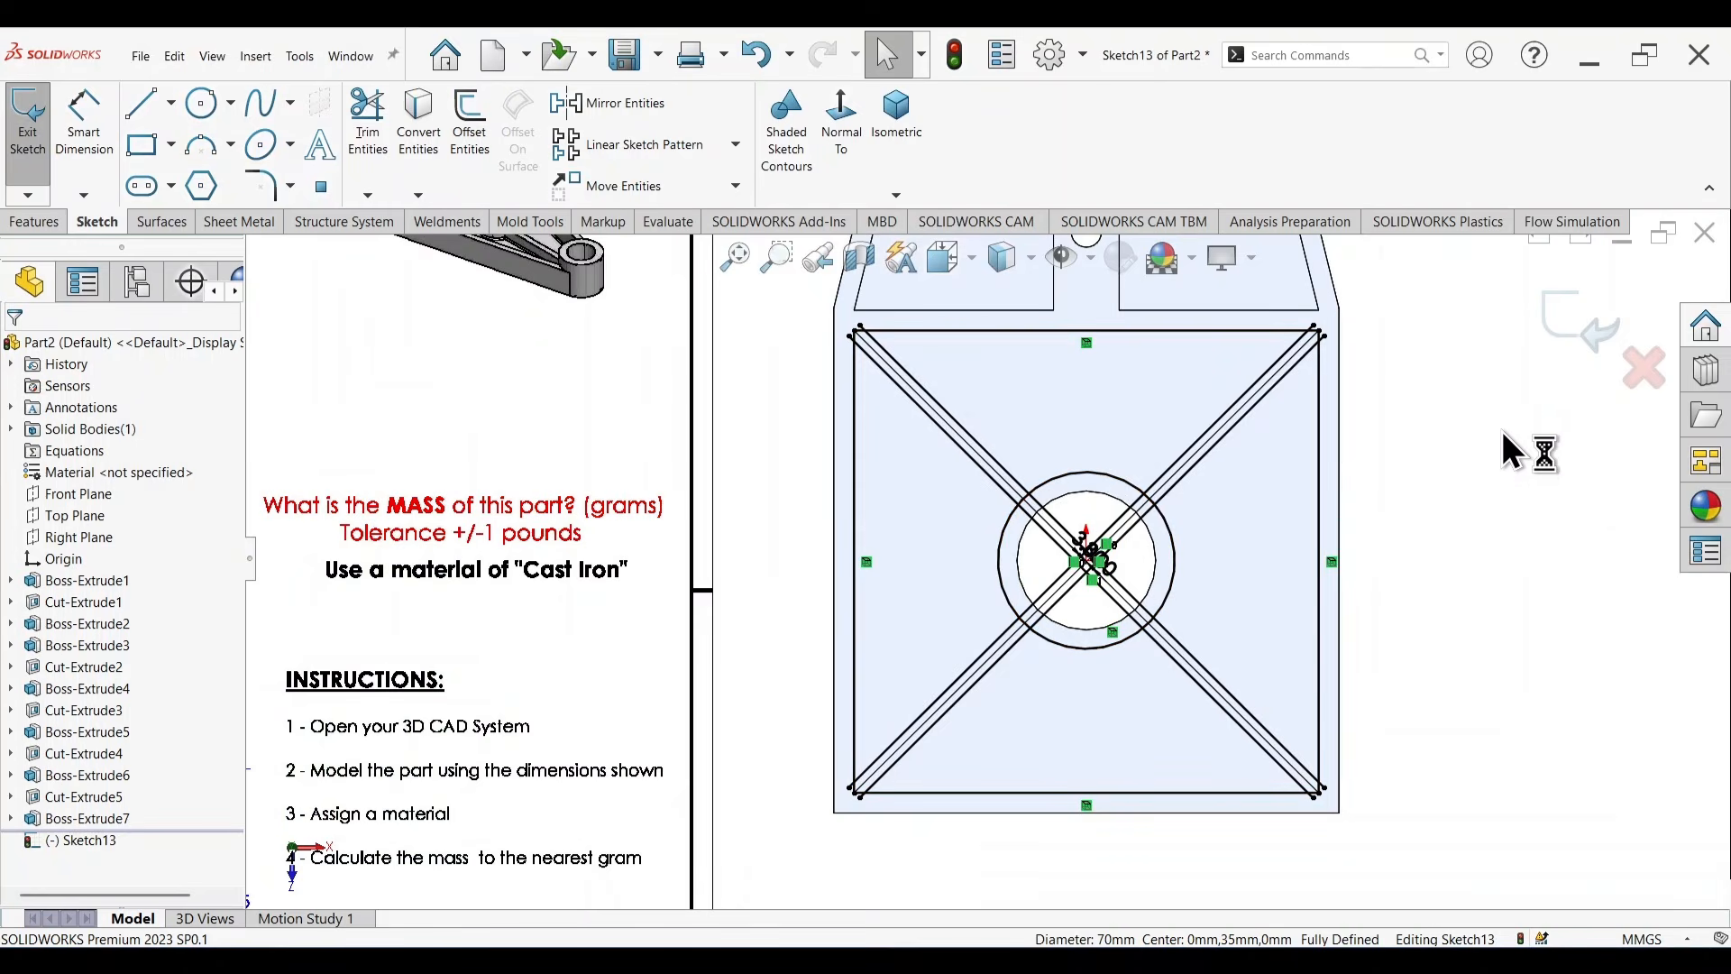
Trim the offset line ends that overhang the two right-hand corners of the square outline.
{"action": "right_click_drag", "start_coordinate": [1501, 430], "coordinate": [1427, 505]}
{"action": "scroll", "coordinate": [1336, 333], "scroll_direction": "down", "scroll_amount": 3}
{"action": "scroll", "coordinate": [1335, 330], "scroll_direction": "down", "scroll_amount": 2}
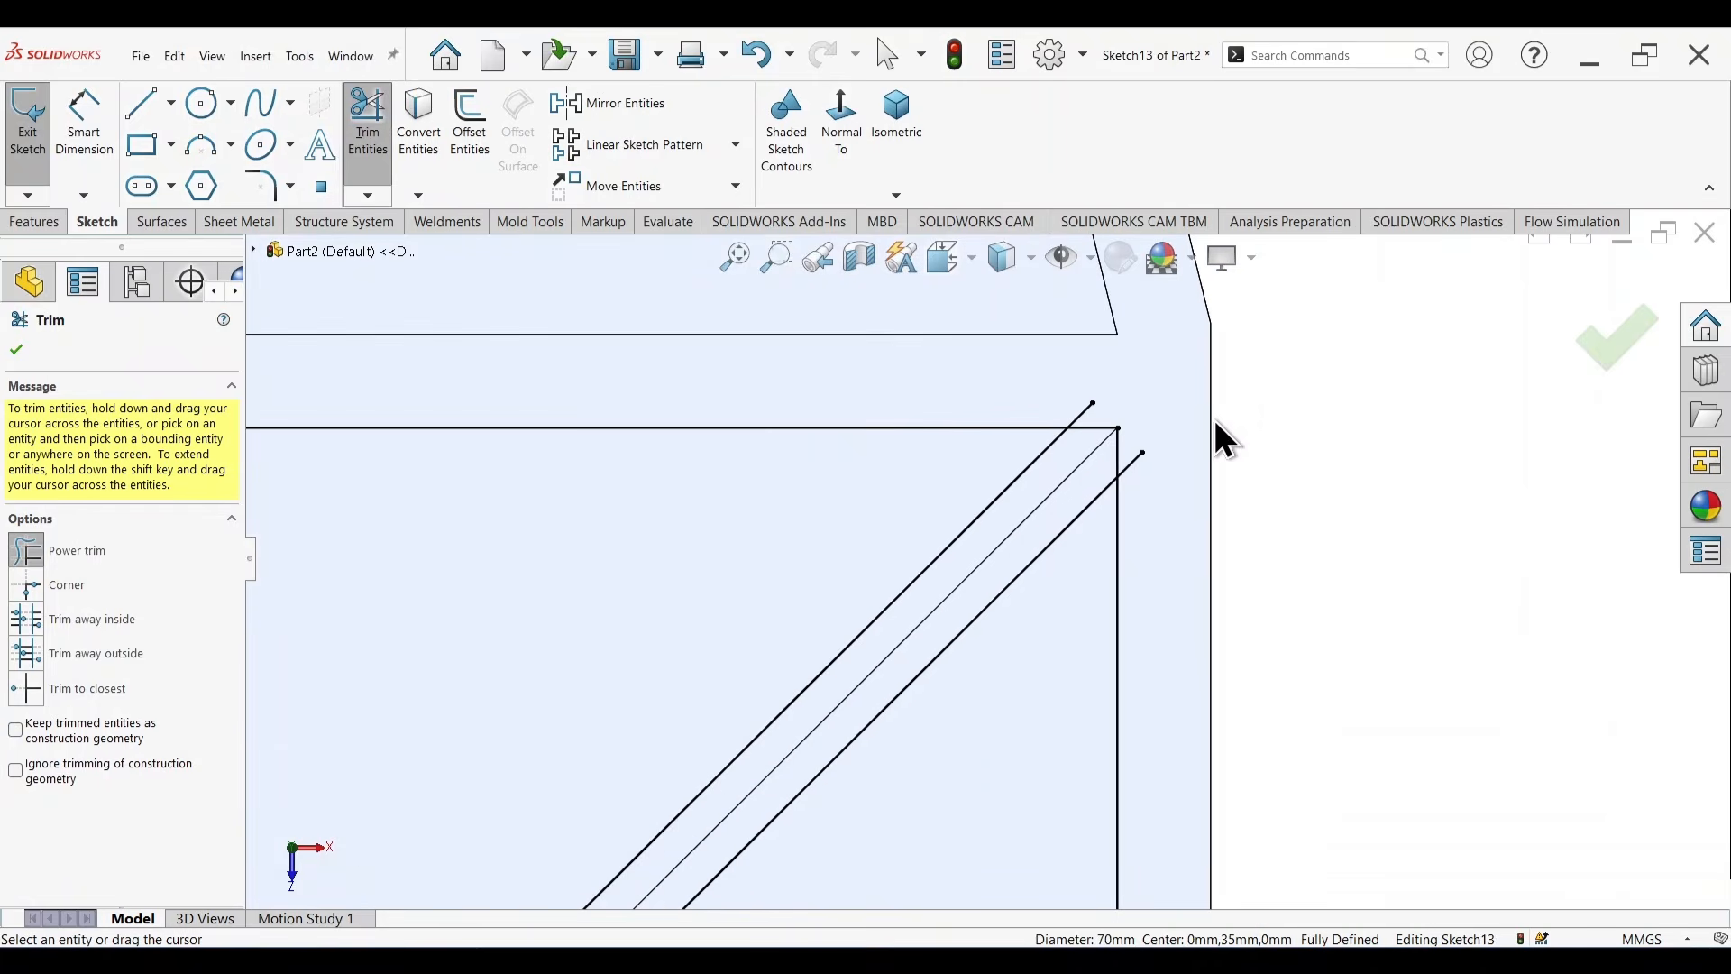
{"action": "mouse_move", "coordinate": [1139, 479]}
{"action": "left_mouse_down"}
{"action": "mouse_move", "coordinate": [1132, 417]}
{"action": "mouse_move", "coordinate": [1100, 458]}
{"action": "left_mouse_up"}
{"action": "scroll", "coordinate": [1020, 773], "scroll_direction": "up", "scroll_amount": 4}
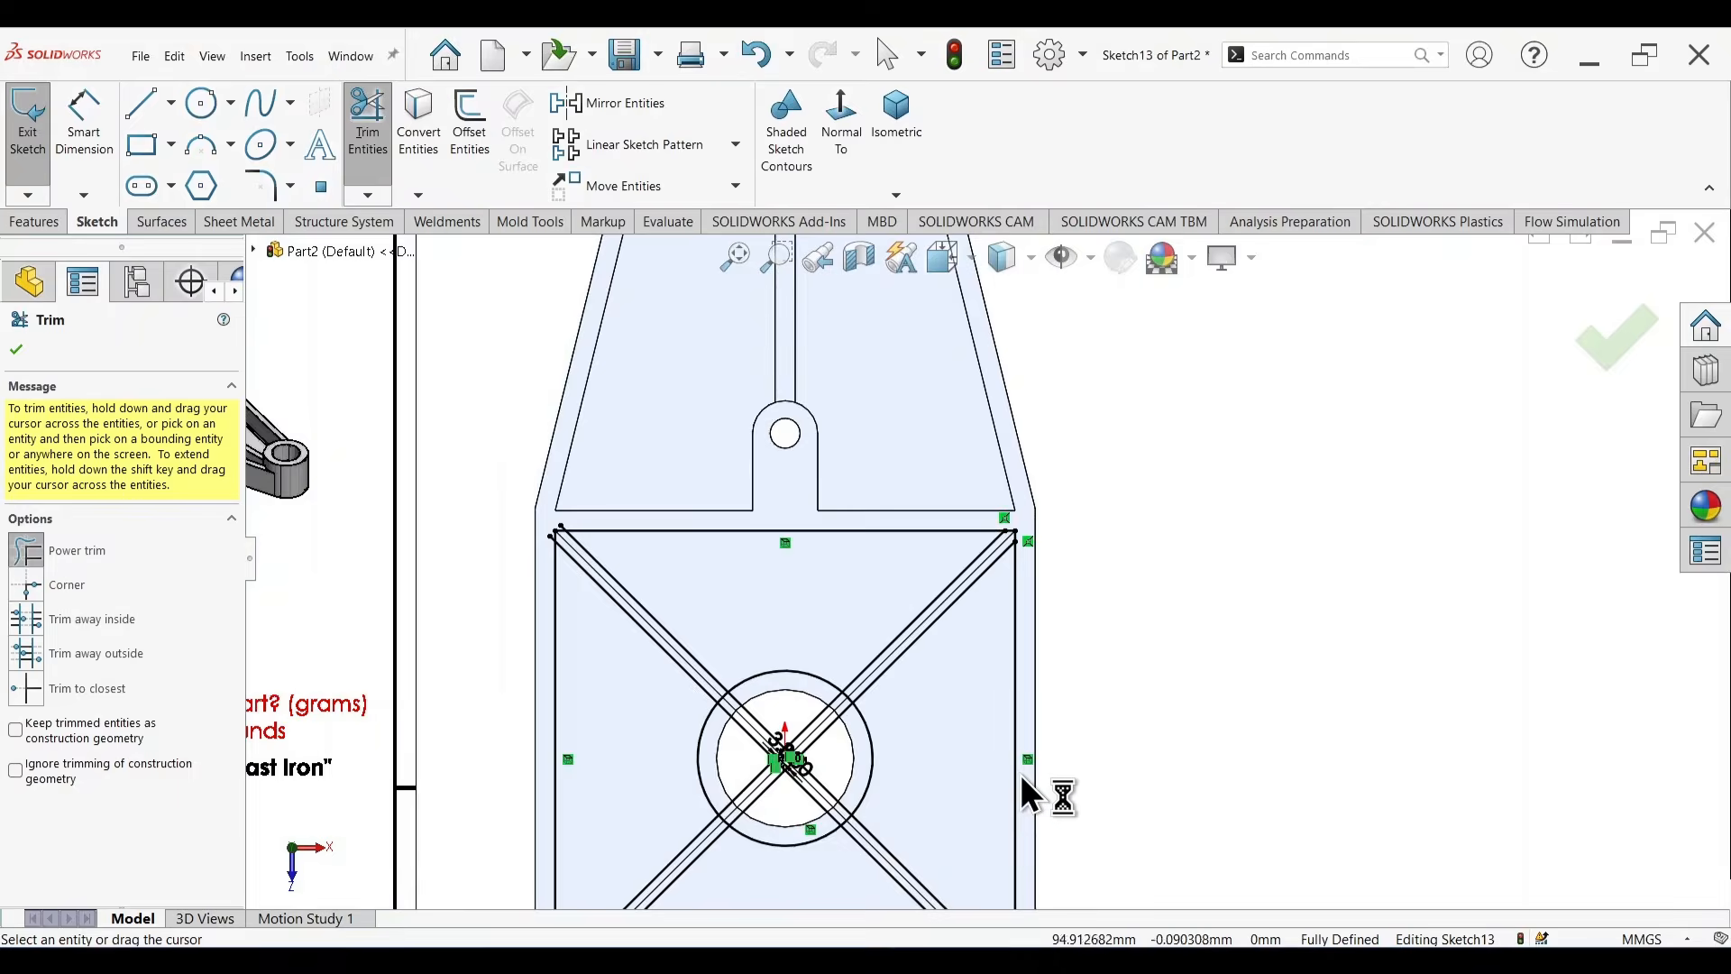
{"action": "scroll", "coordinate": [1020, 722], "scroll_direction": "down", "scroll_amount": 5}
{"action": "left_click_drag", "start_coordinate": [1087, 717], "coordinate": [1079, 718]}
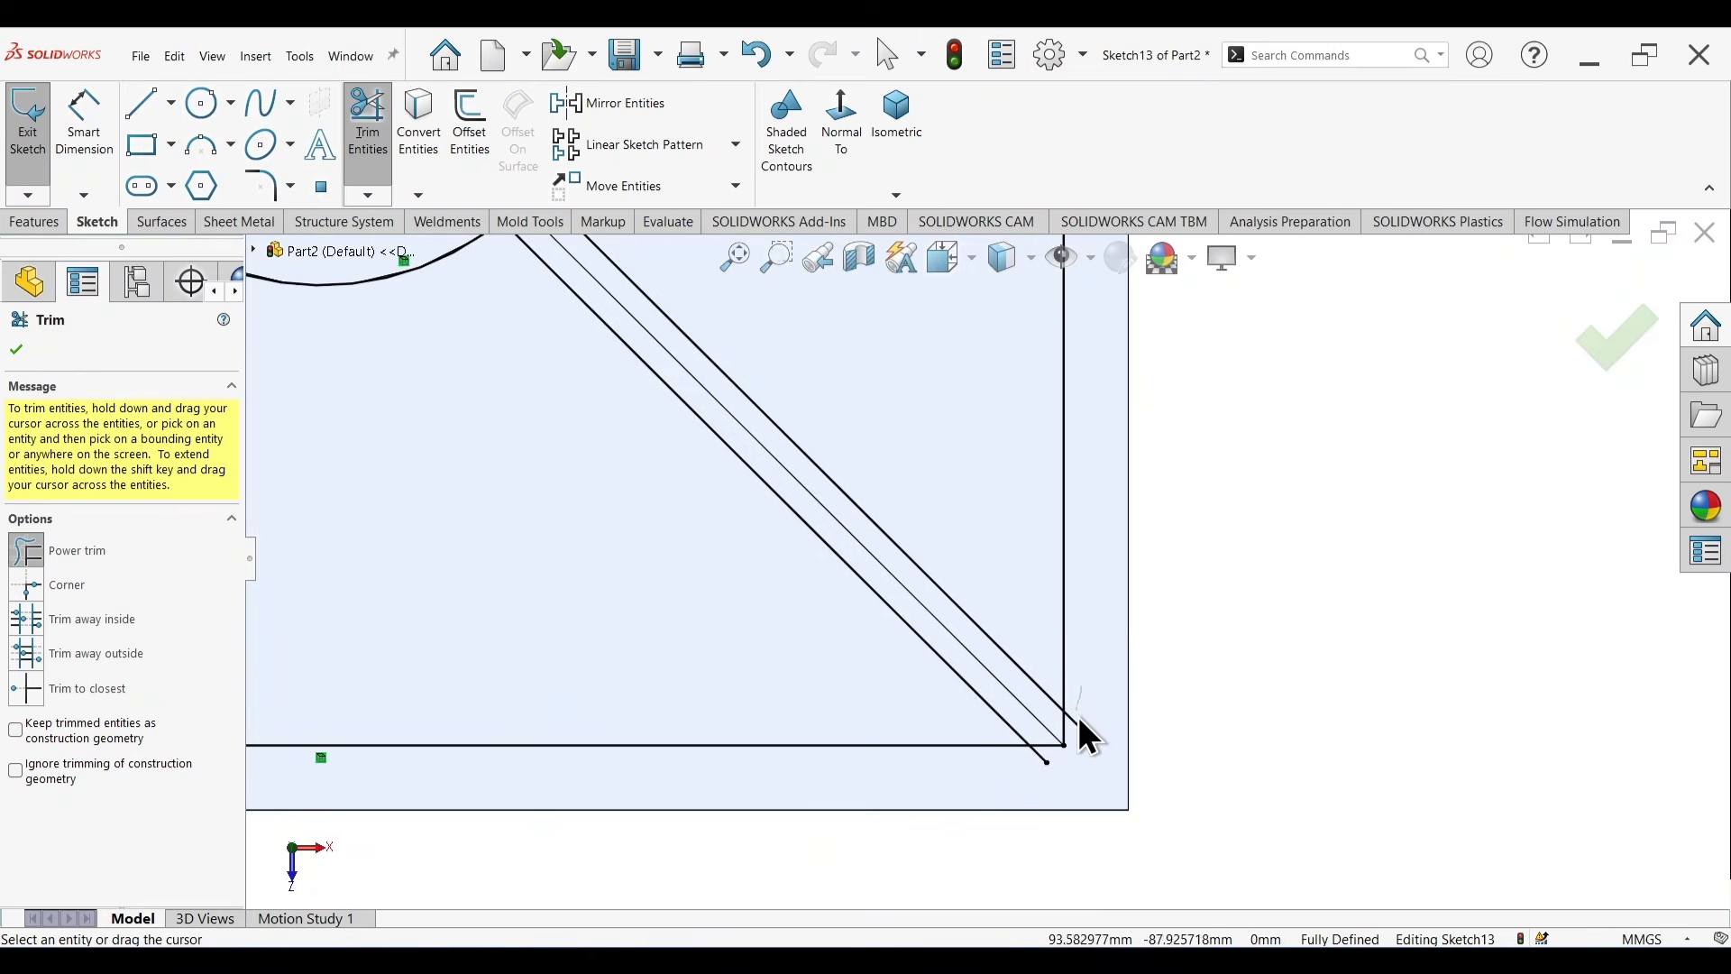
{"action": "scroll", "coordinate": [1074, 767], "scroll_direction": "down", "scroll_amount": 2}
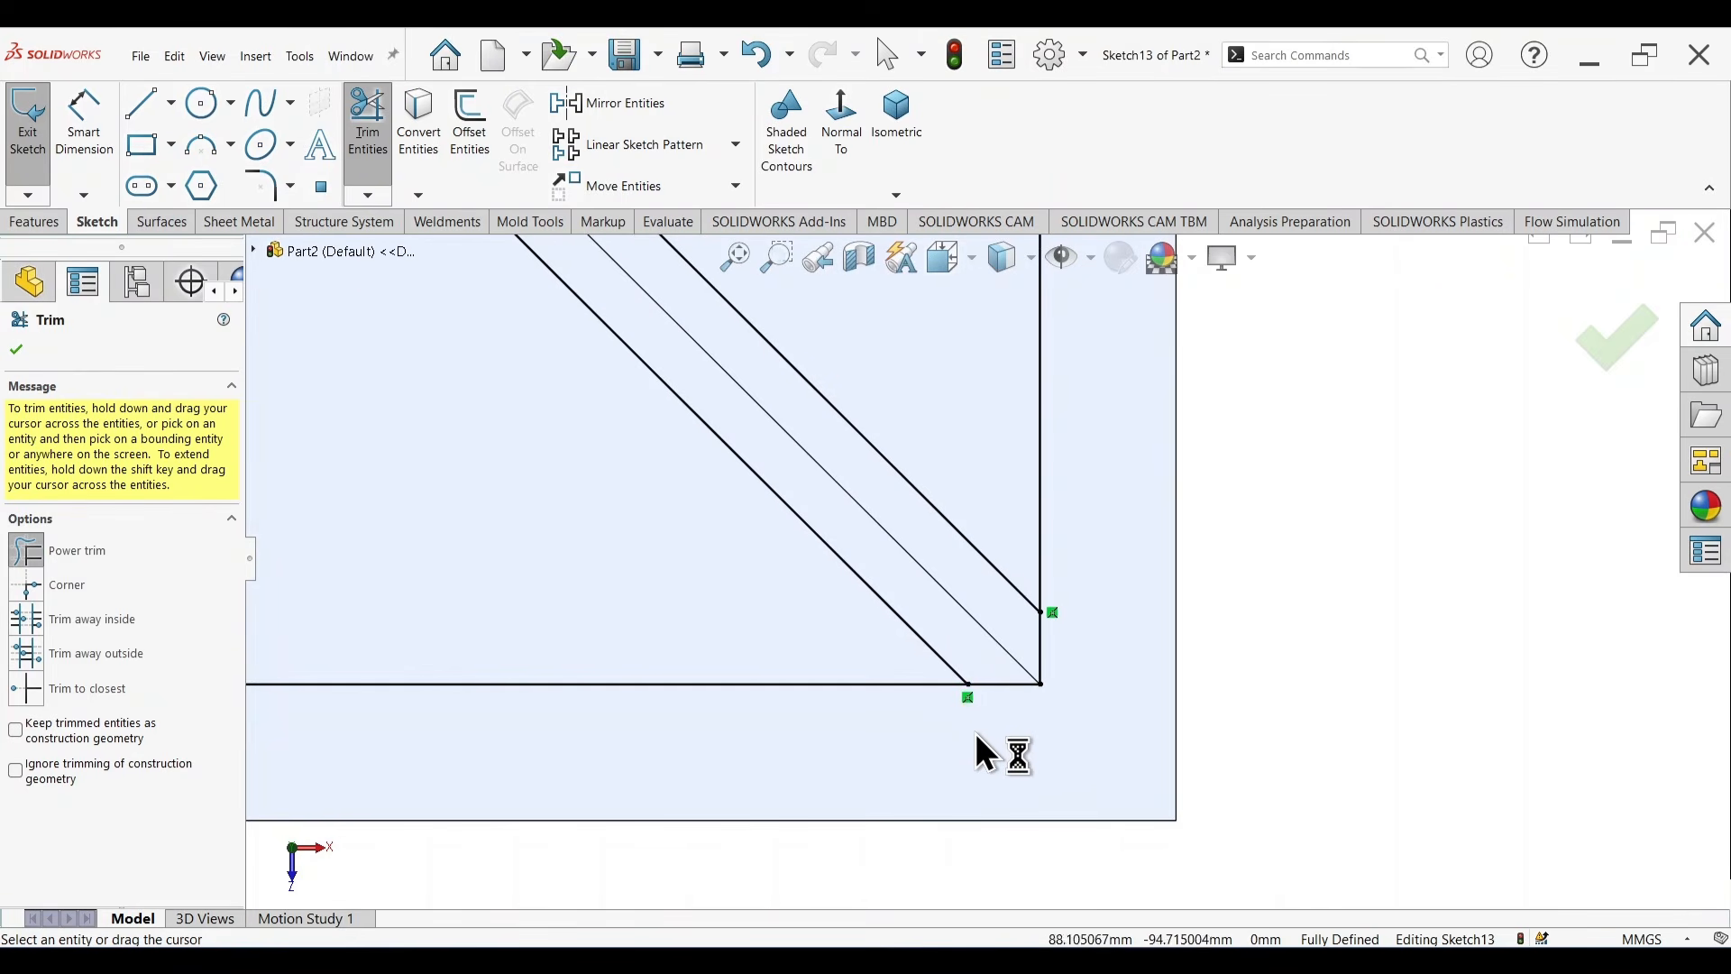
Trim the offset line ends that overhang the two left-hand corners of the square outline.
{"action": "scroll", "coordinate": [528, 477], "scroll_direction": "up", "scroll_amount": 4}
{"action": "scroll", "coordinate": [580, 598], "scroll_direction": "down", "scroll_amount": 5}
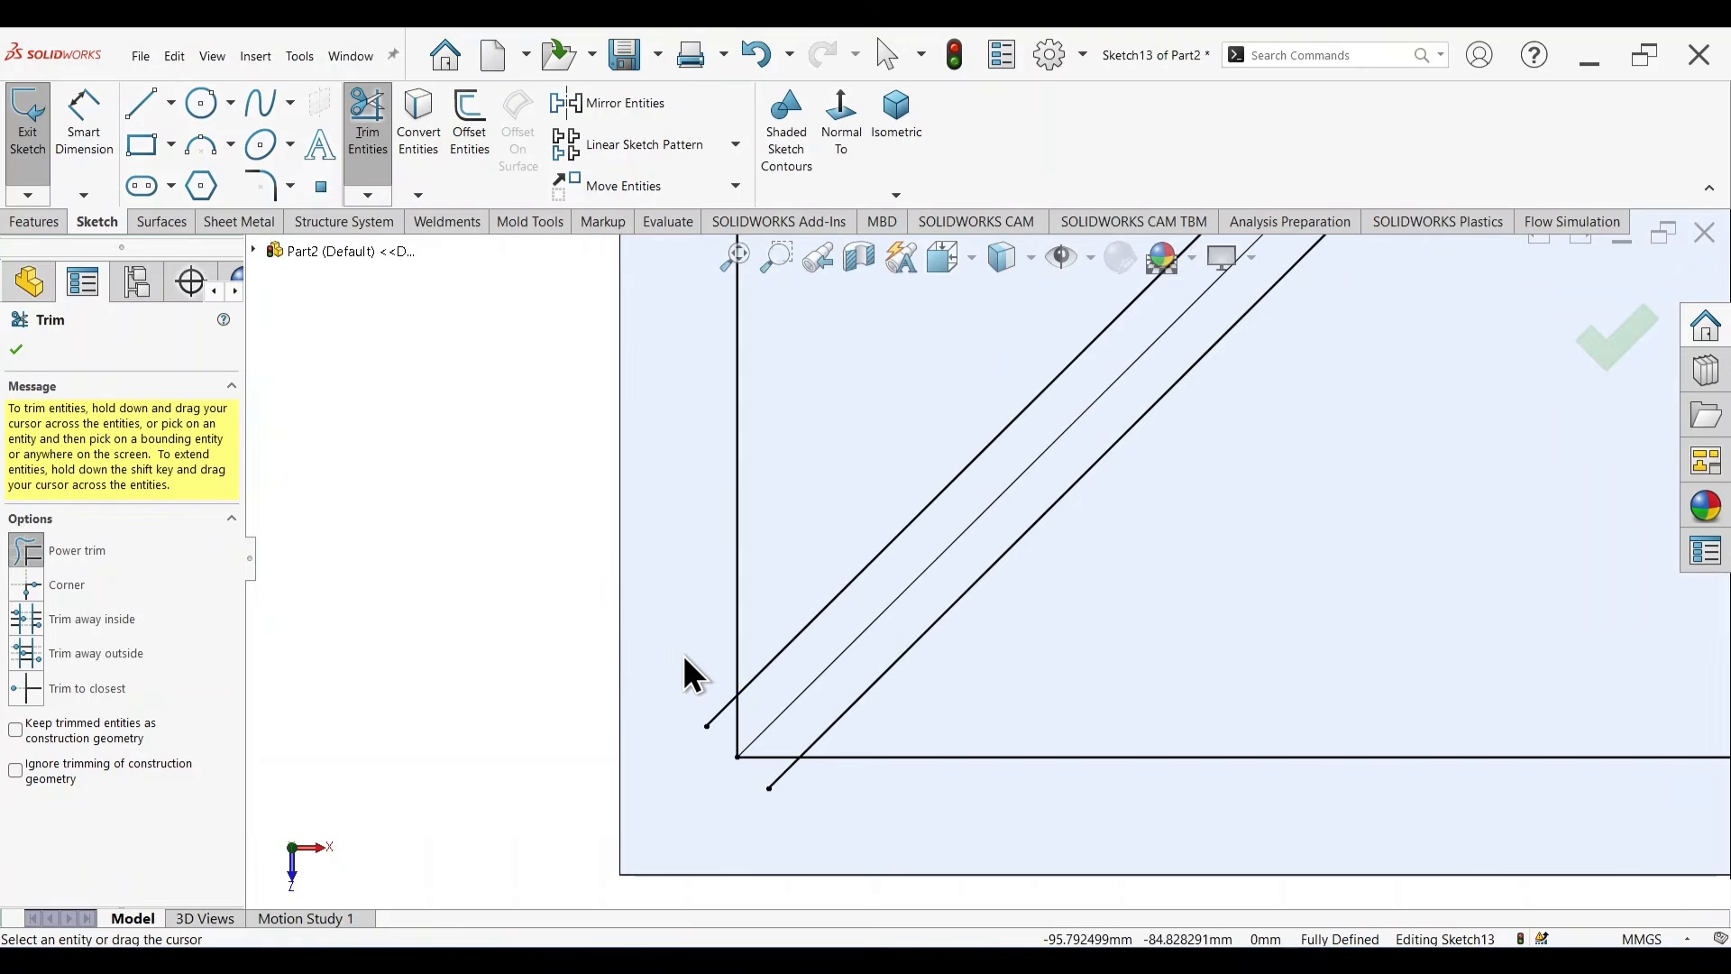
{"action": "left_click_drag", "start_coordinate": [720, 730], "coordinate": [811, 811]}
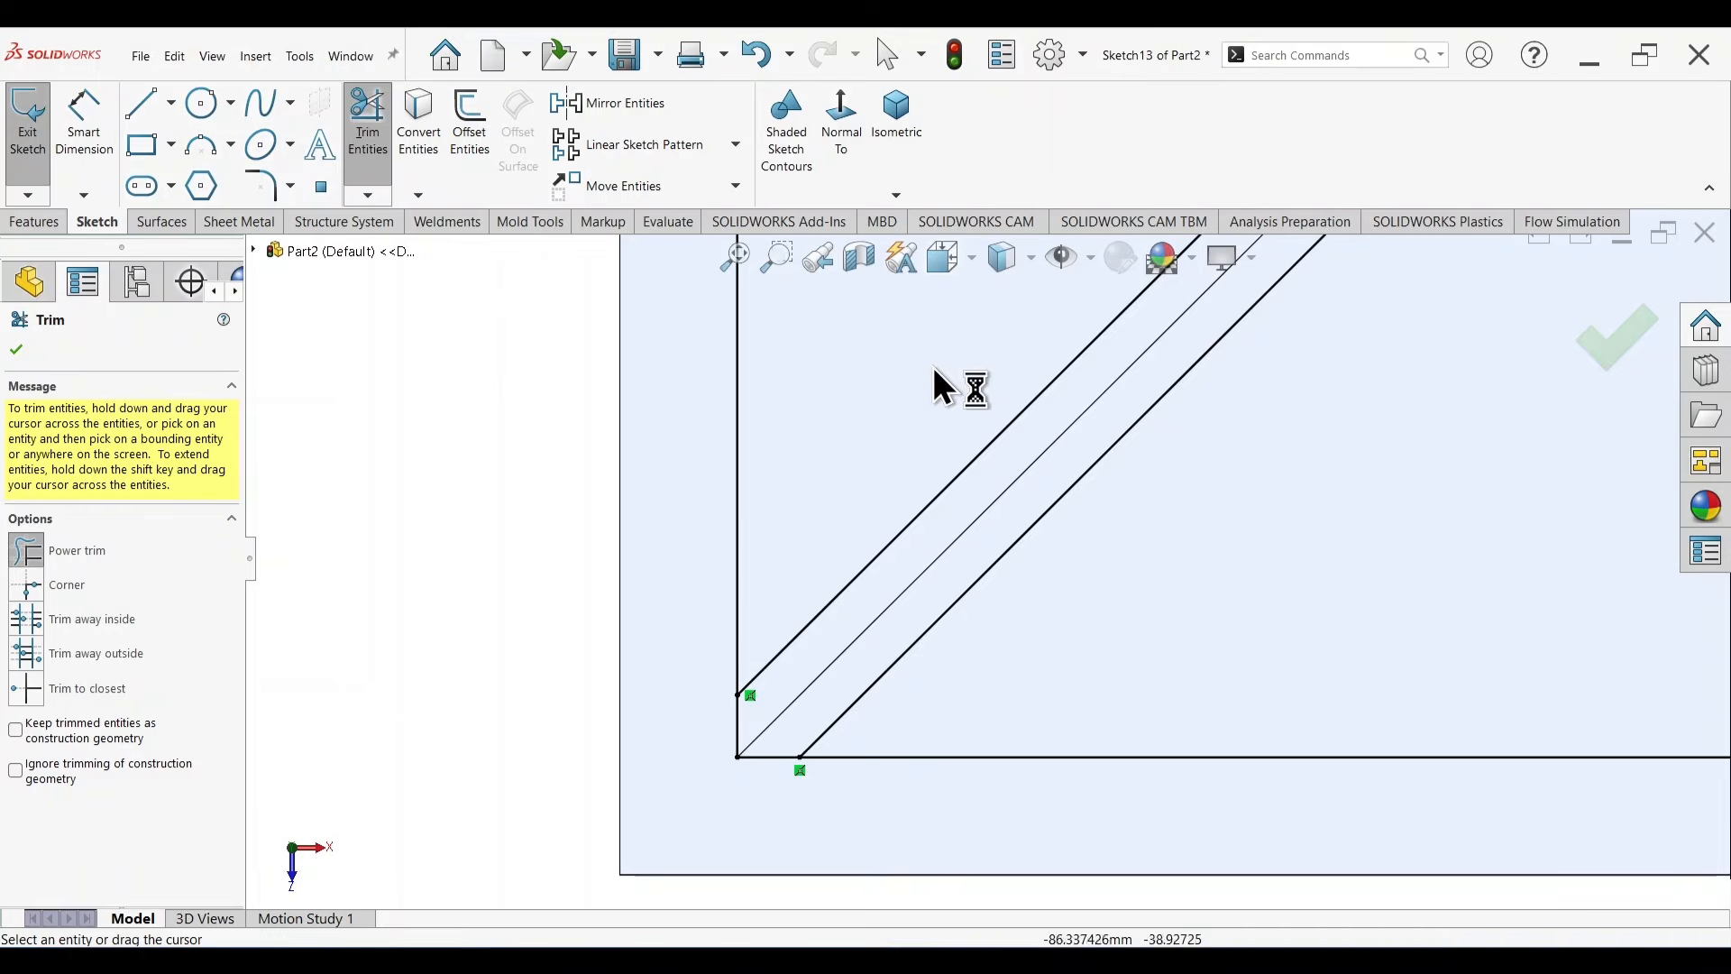
{"action": "scroll", "coordinate": [942, 370], "scroll_direction": "up", "scroll_amount": 4}
{"action": "scroll", "coordinate": [960, 383], "scroll_direction": "down", "scroll_amount": 6}
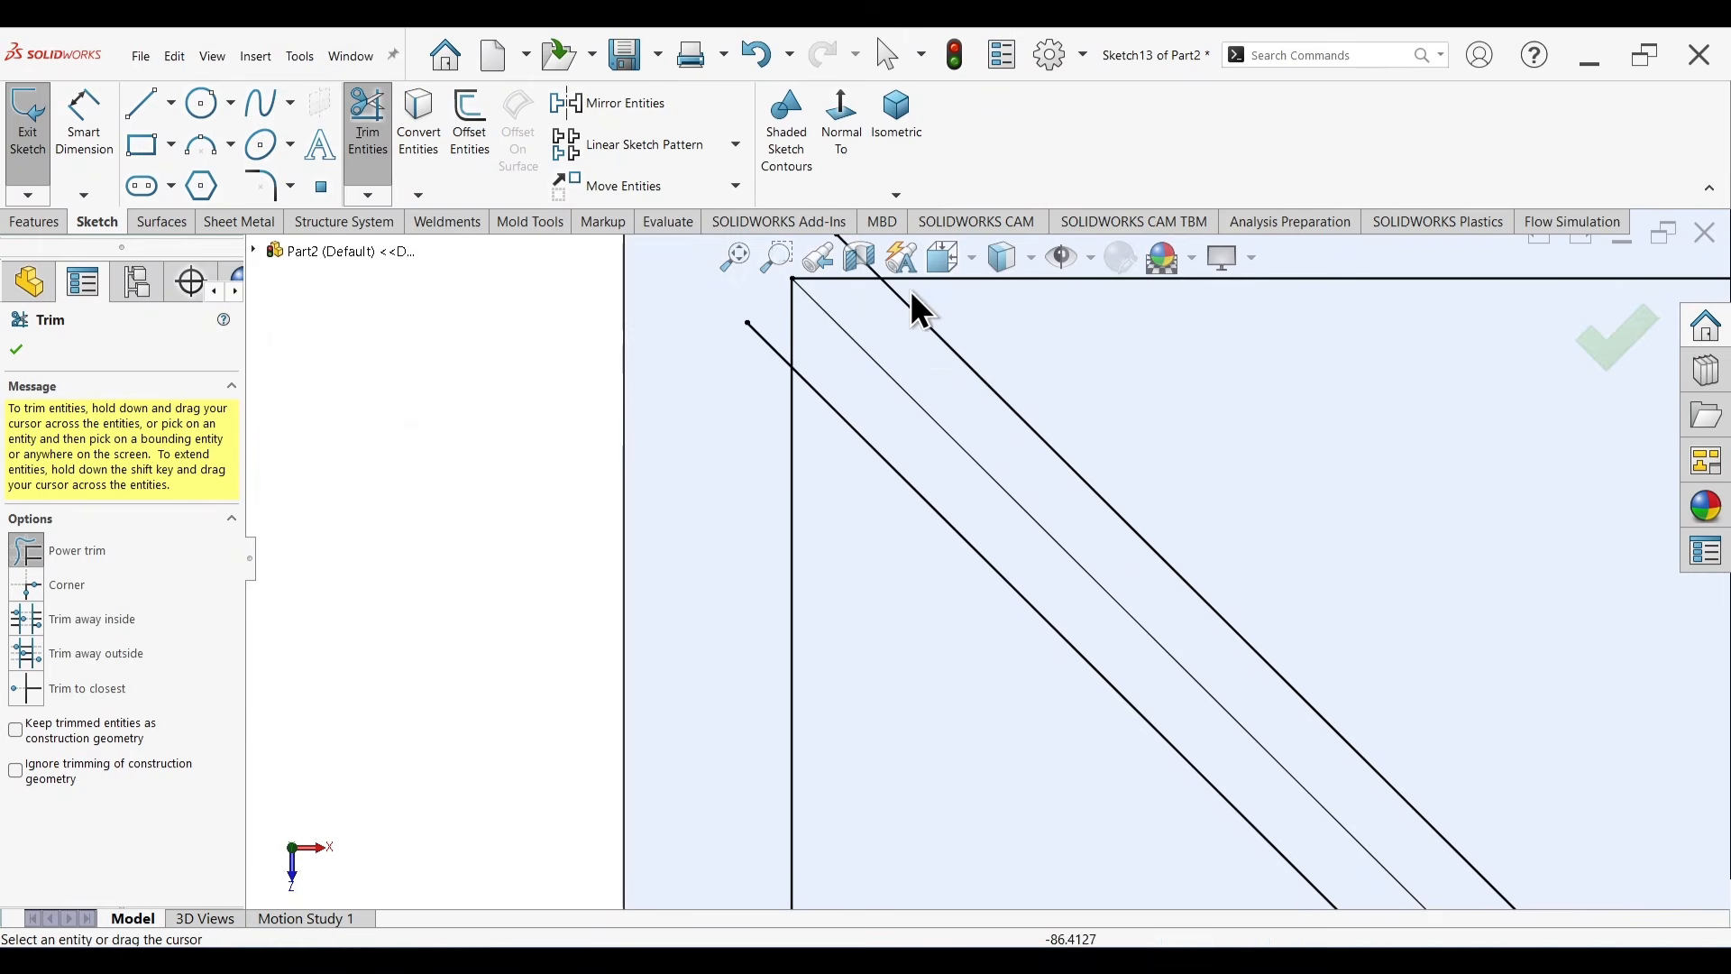
{"action": "scroll", "coordinate": [911, 327], "scroll_direction": "down", "scroll_amount": 2}
{"action": "mouse_move", "coordinate": [949, 371]}
{"action": "left_mouse_down"}
{"action": "mouse_move", "coordinate": [847, 413]}
{"action": "mouse_move", "coordinate": [778, 531]}
{"action": "left_mouse_up"}
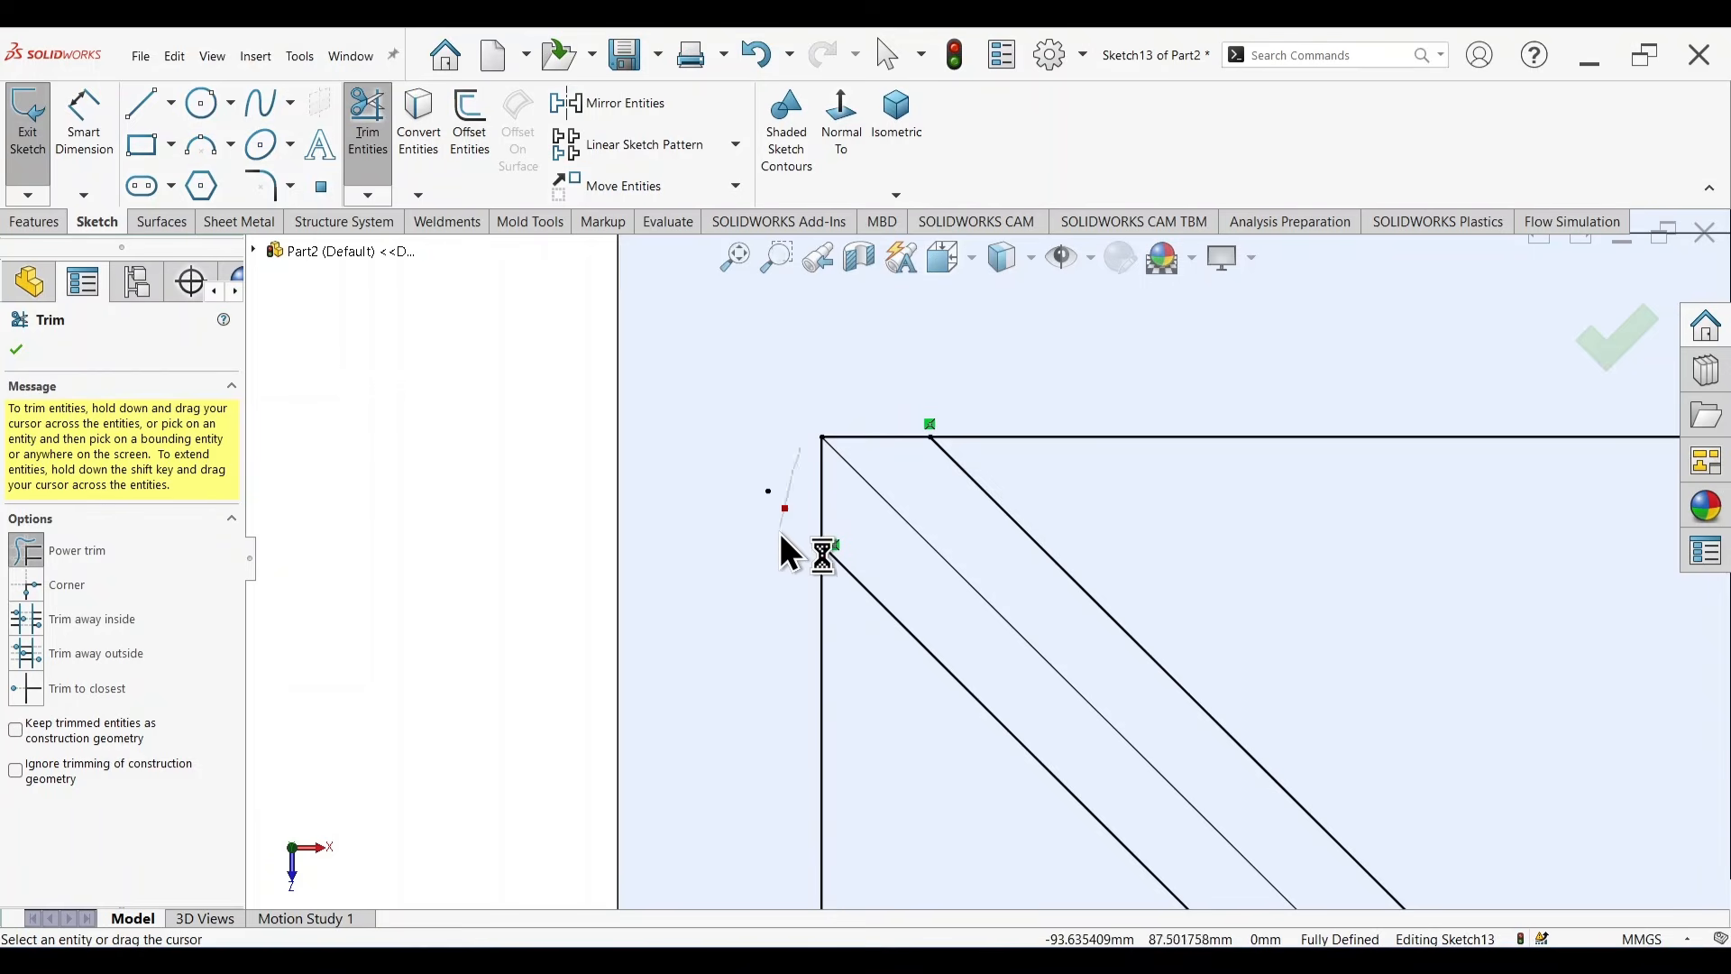
Trim the centre lines outside the boss circle in the upper-left, lower-left and lower-right diagonal ribs.
{"action": "scroll", "coordinate": [993, 583], "scroll_direction": "up", "scroll_amount": 5}
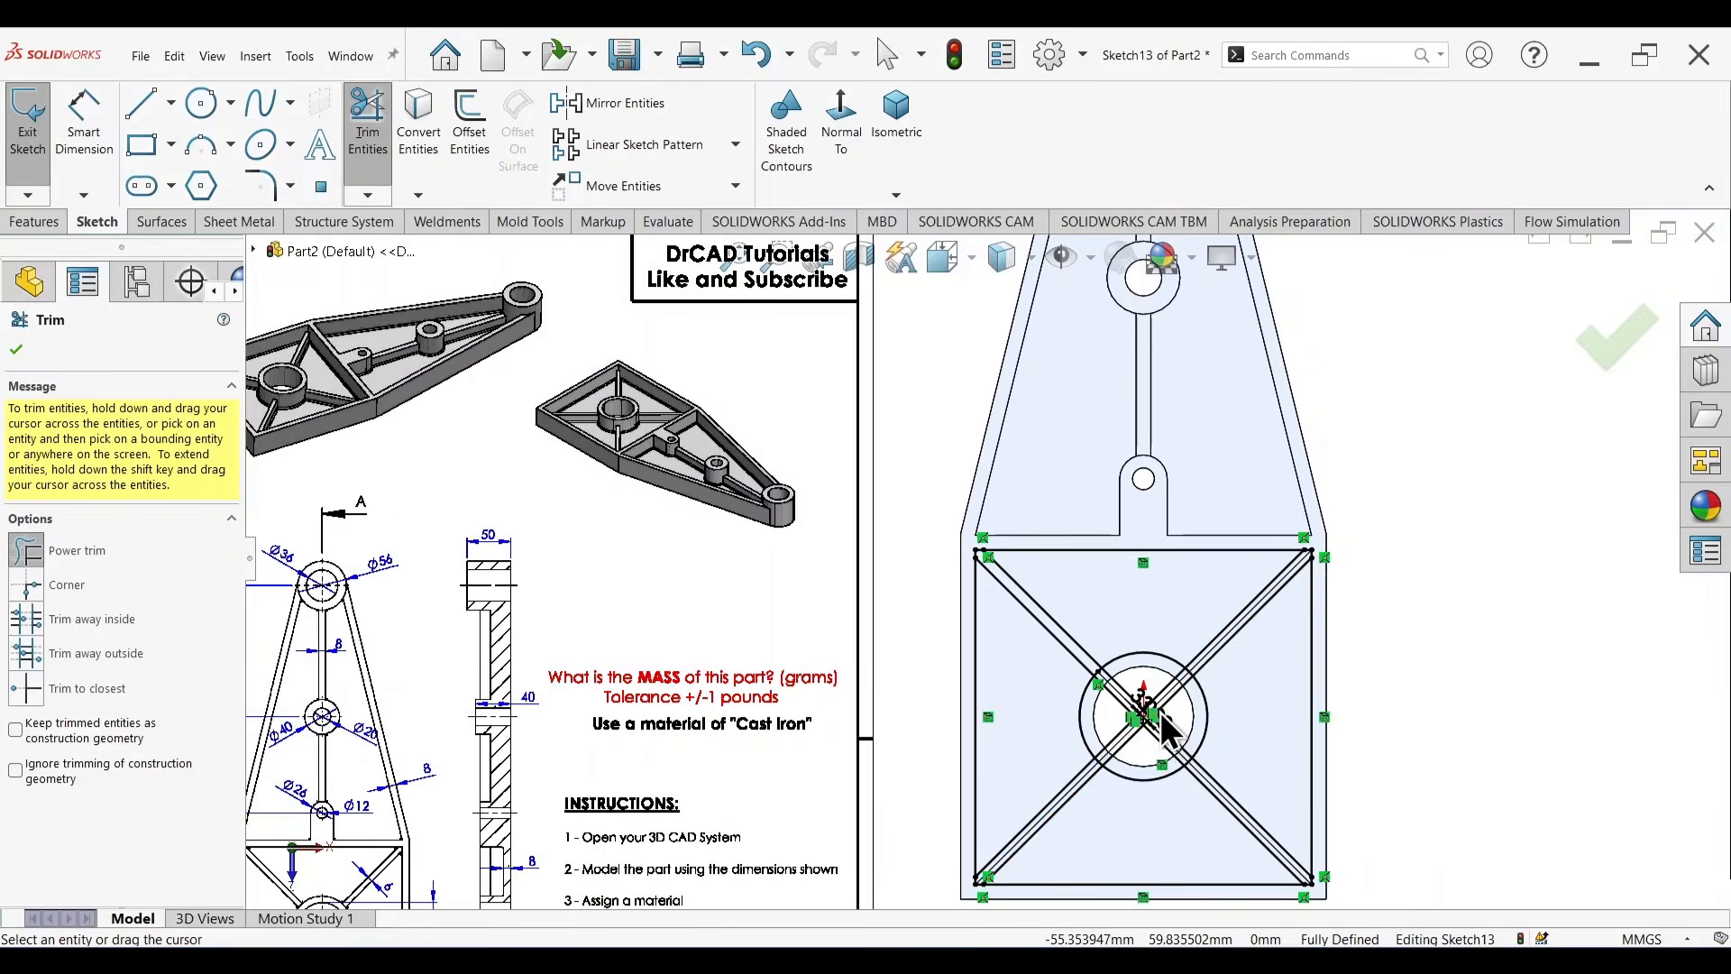
{"action": "scroll", "coordinate": [1022, 782], "scroll_direction": "down", "scroll_amount": 4}
{"action": "scroll", "coordinate": [1020, 786], "scroll_direction": "up", "scroll_amount": 4}
{"action": "scroll", "coordinate": [929, 707], "scroll_direction": "down", "scroll_amount": 6}
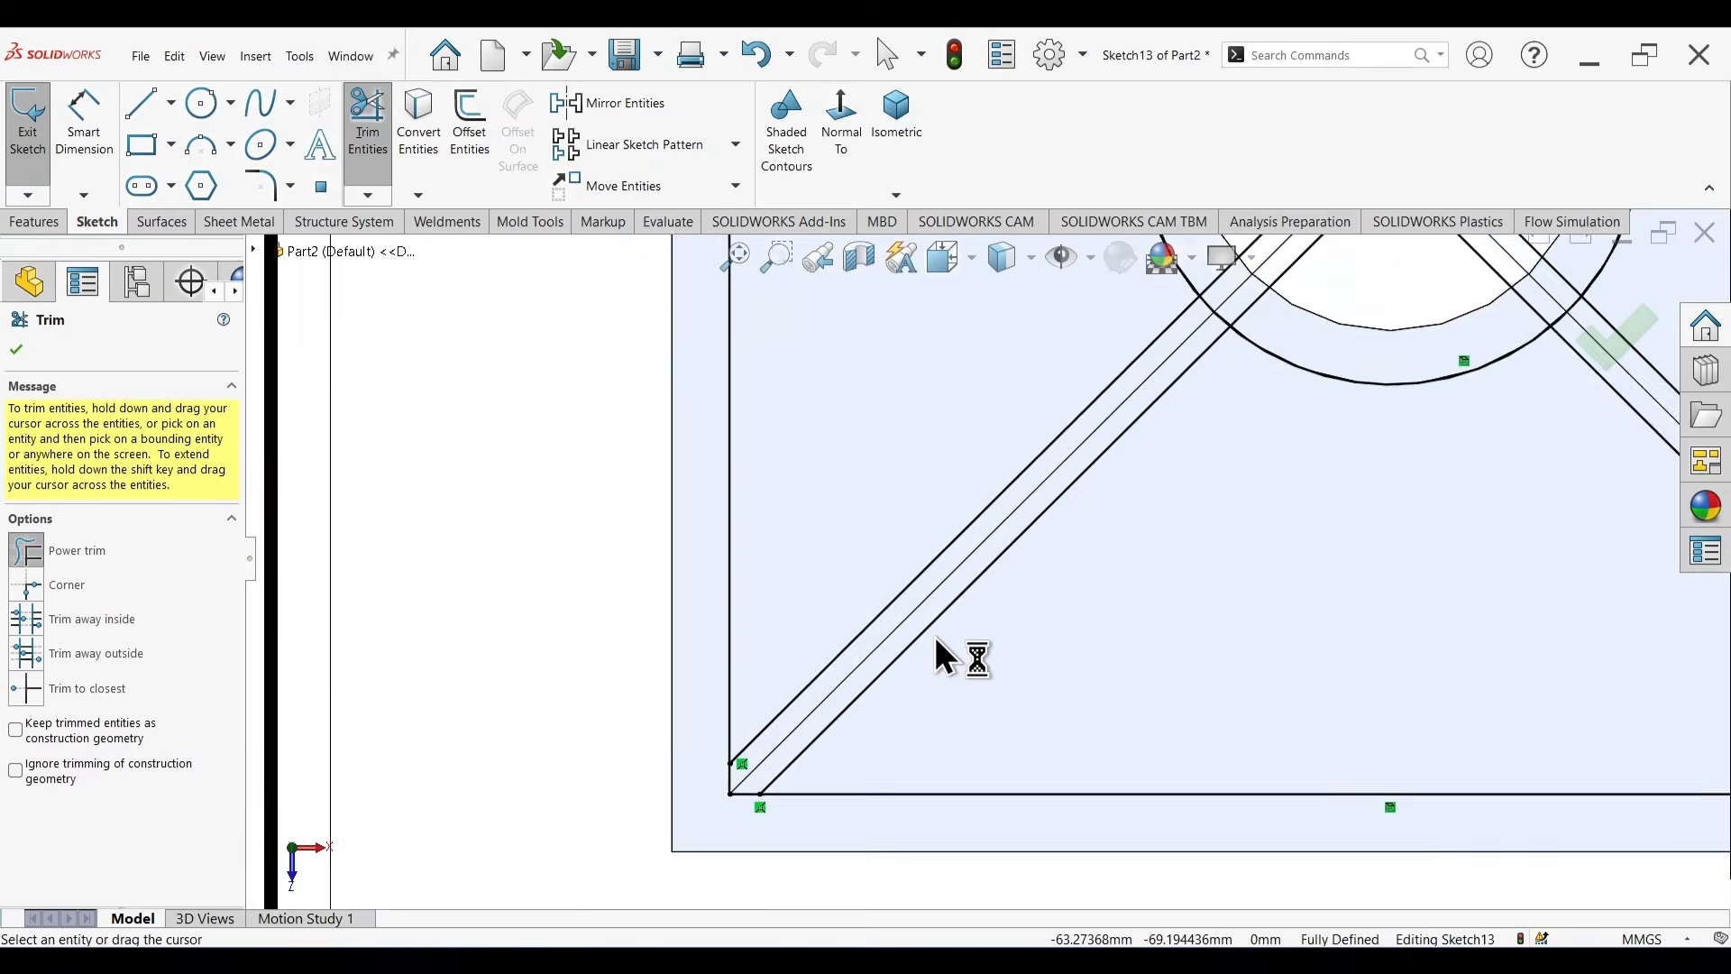
{"action": "scroll", "coordinate": [912, 622], "scroll_direction": "up", "scroll_amount": 2}
{"action": "scroll", "coordinate": [1110, 514], "scroll_direction": "up", "scroll_amount": 3}
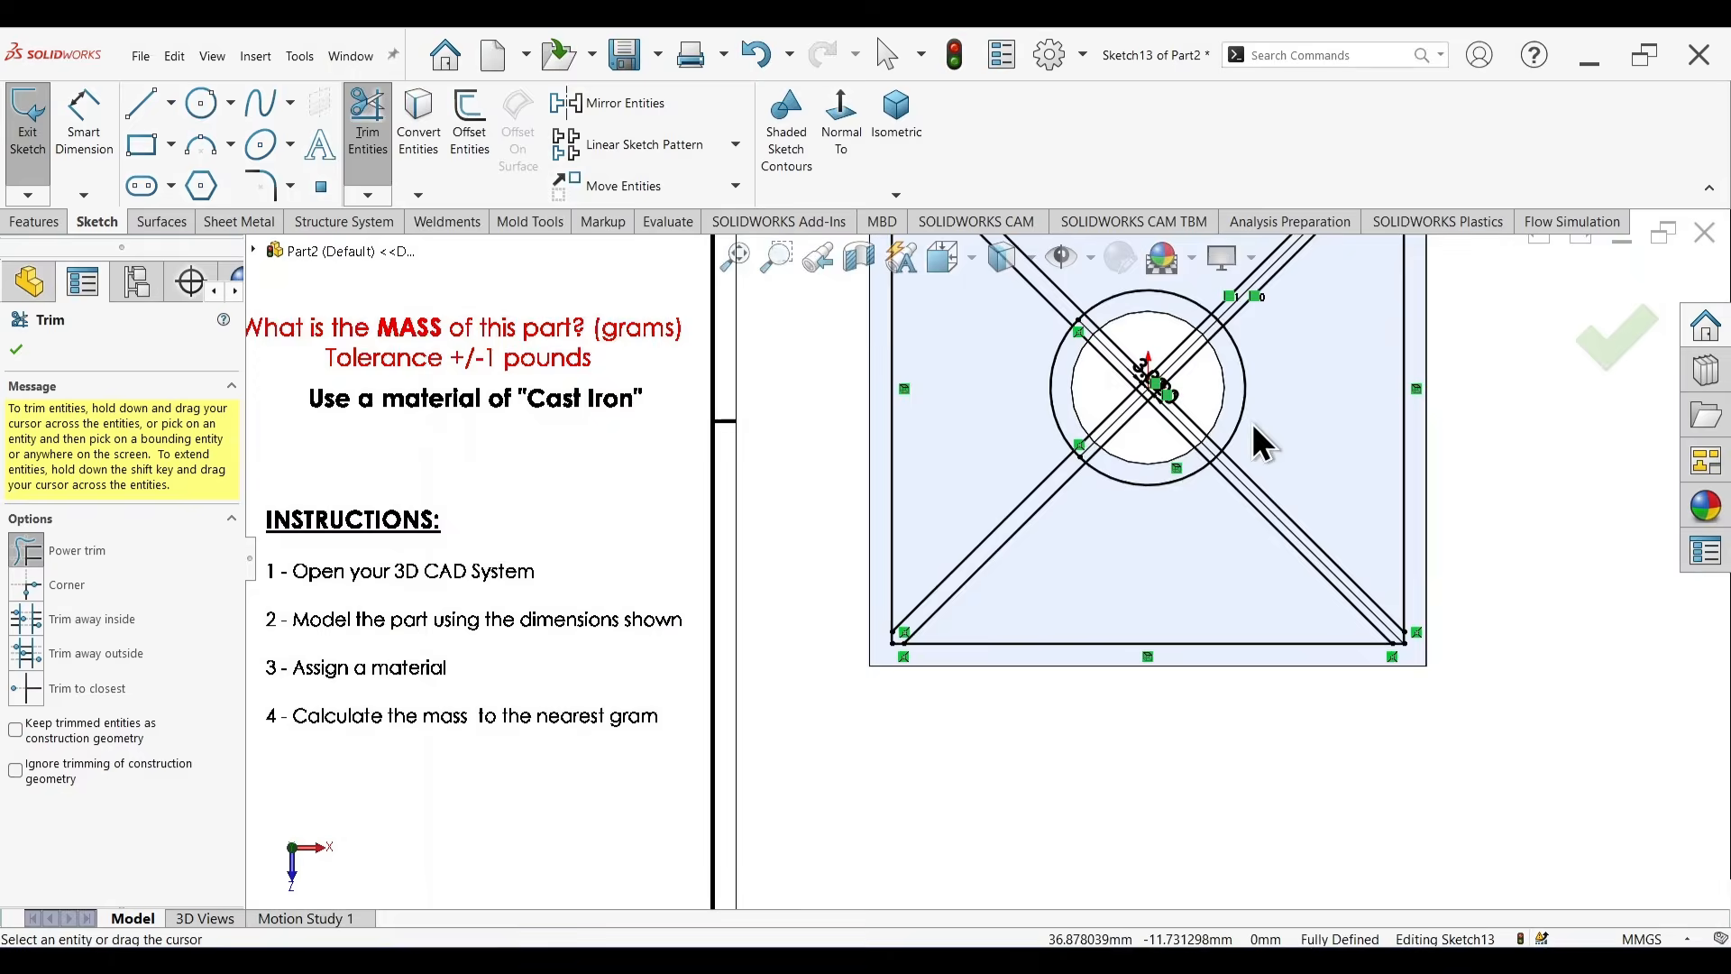
{"action": "scroll", "coordinate": [1253, 431], "scroll_direction": "down", "scroll_amount": 5}
{"action": "scroll", "coordinate": [1083, 511], "scroll_direction": "down", "scroll_amount": 2}
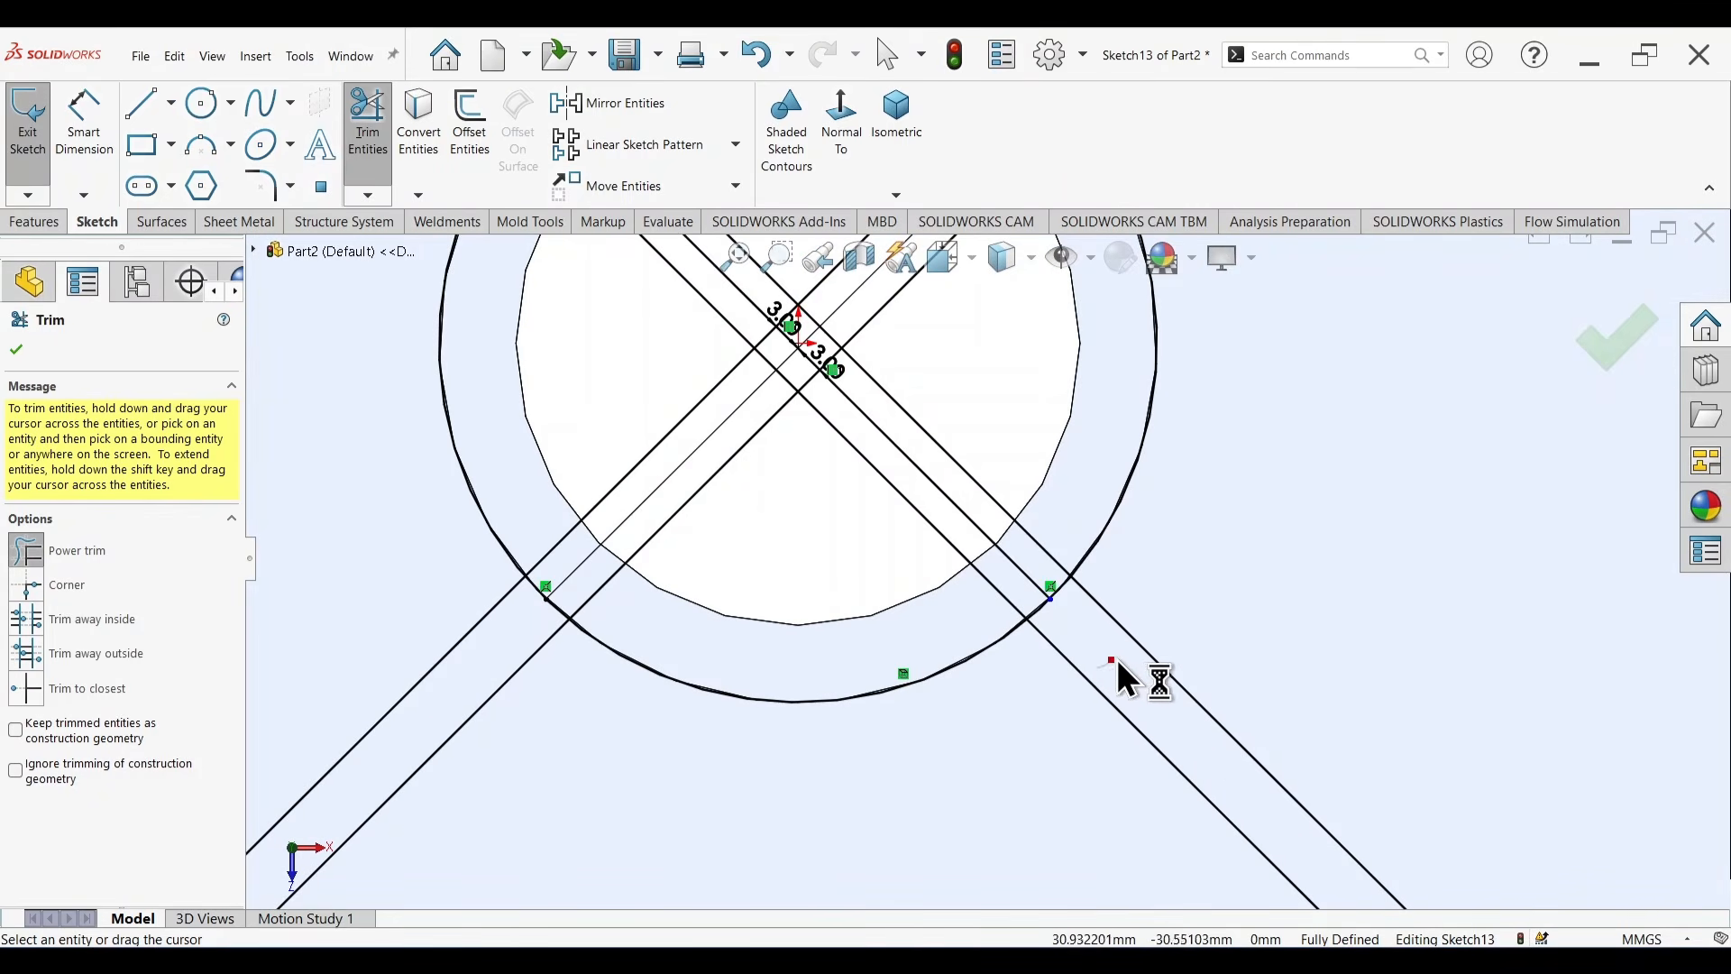
Undo the mistaken trim on the upper-right diagonal rib and trim only its centre line outside the boss circle.
{"action": "scroll", "coordinate": [1093, 445], "scroll_direction": "up", "scroll_amount": 5}
{"action": "scroll", "coordinate": [1077, 419], "scroll_direction": "up", "scroll_amount": 2}
{"action": "scroll", "coordinate": [1060, 410], "scroll_direction": "down", "scroll_amount": 8}
{"action": "left_click", "coordinate": [961, 427]}
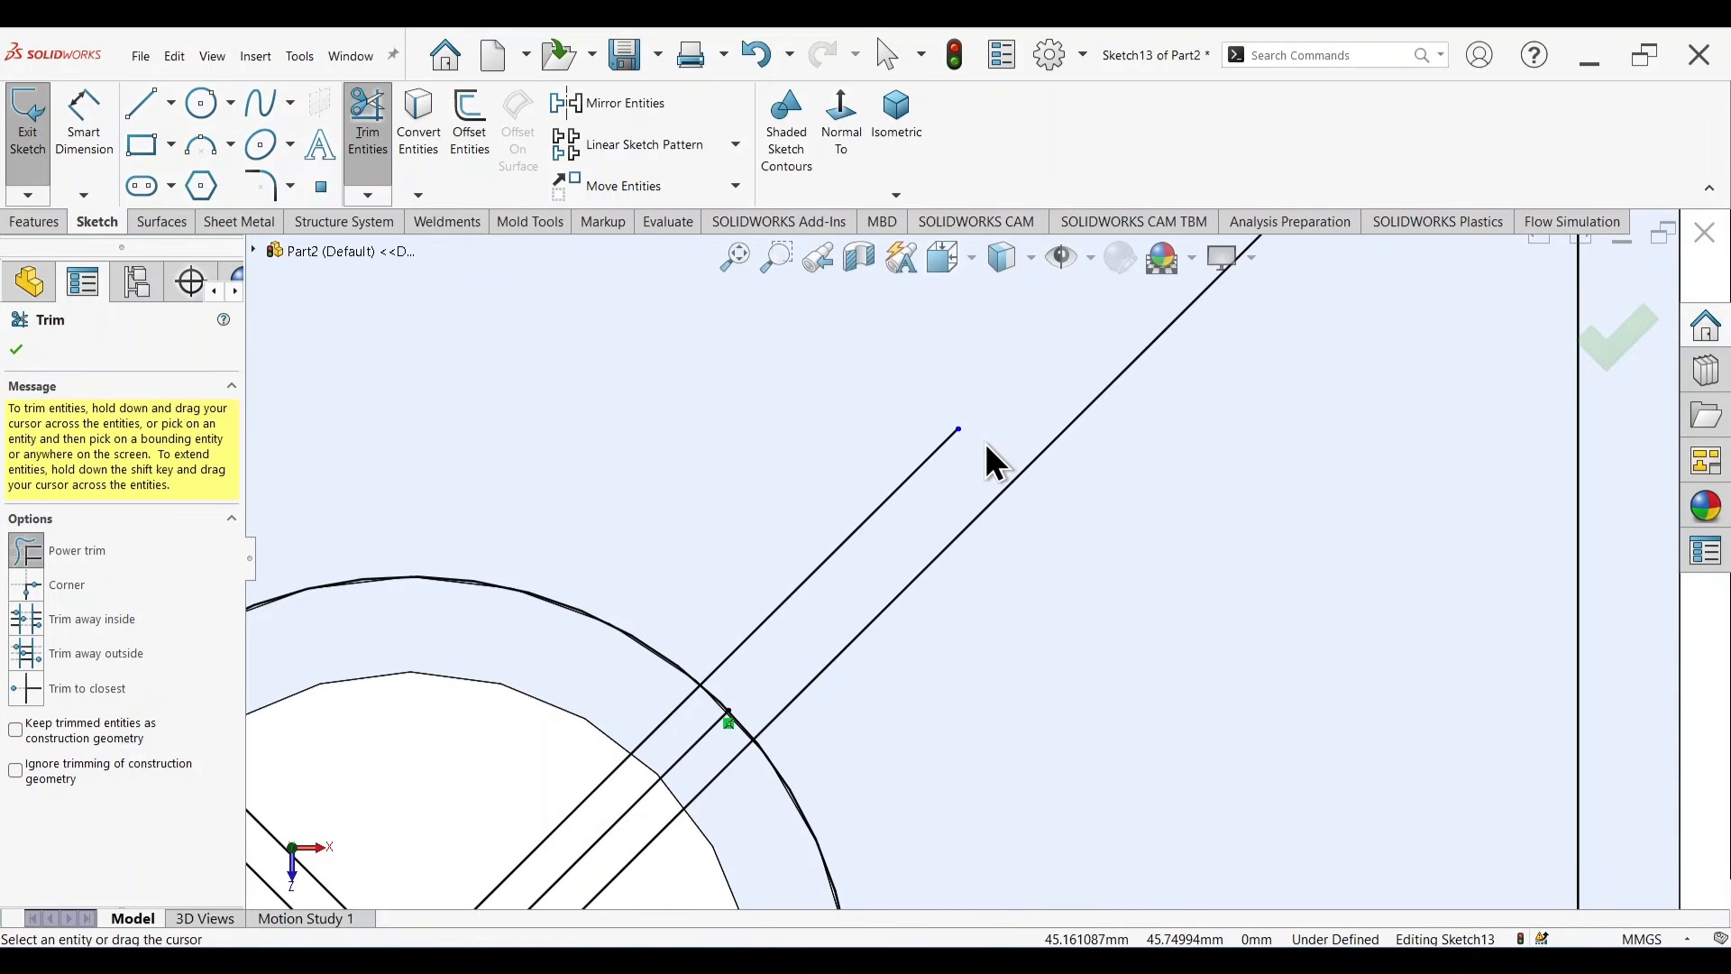
{"action": "key", "text": "ctrl+z"}
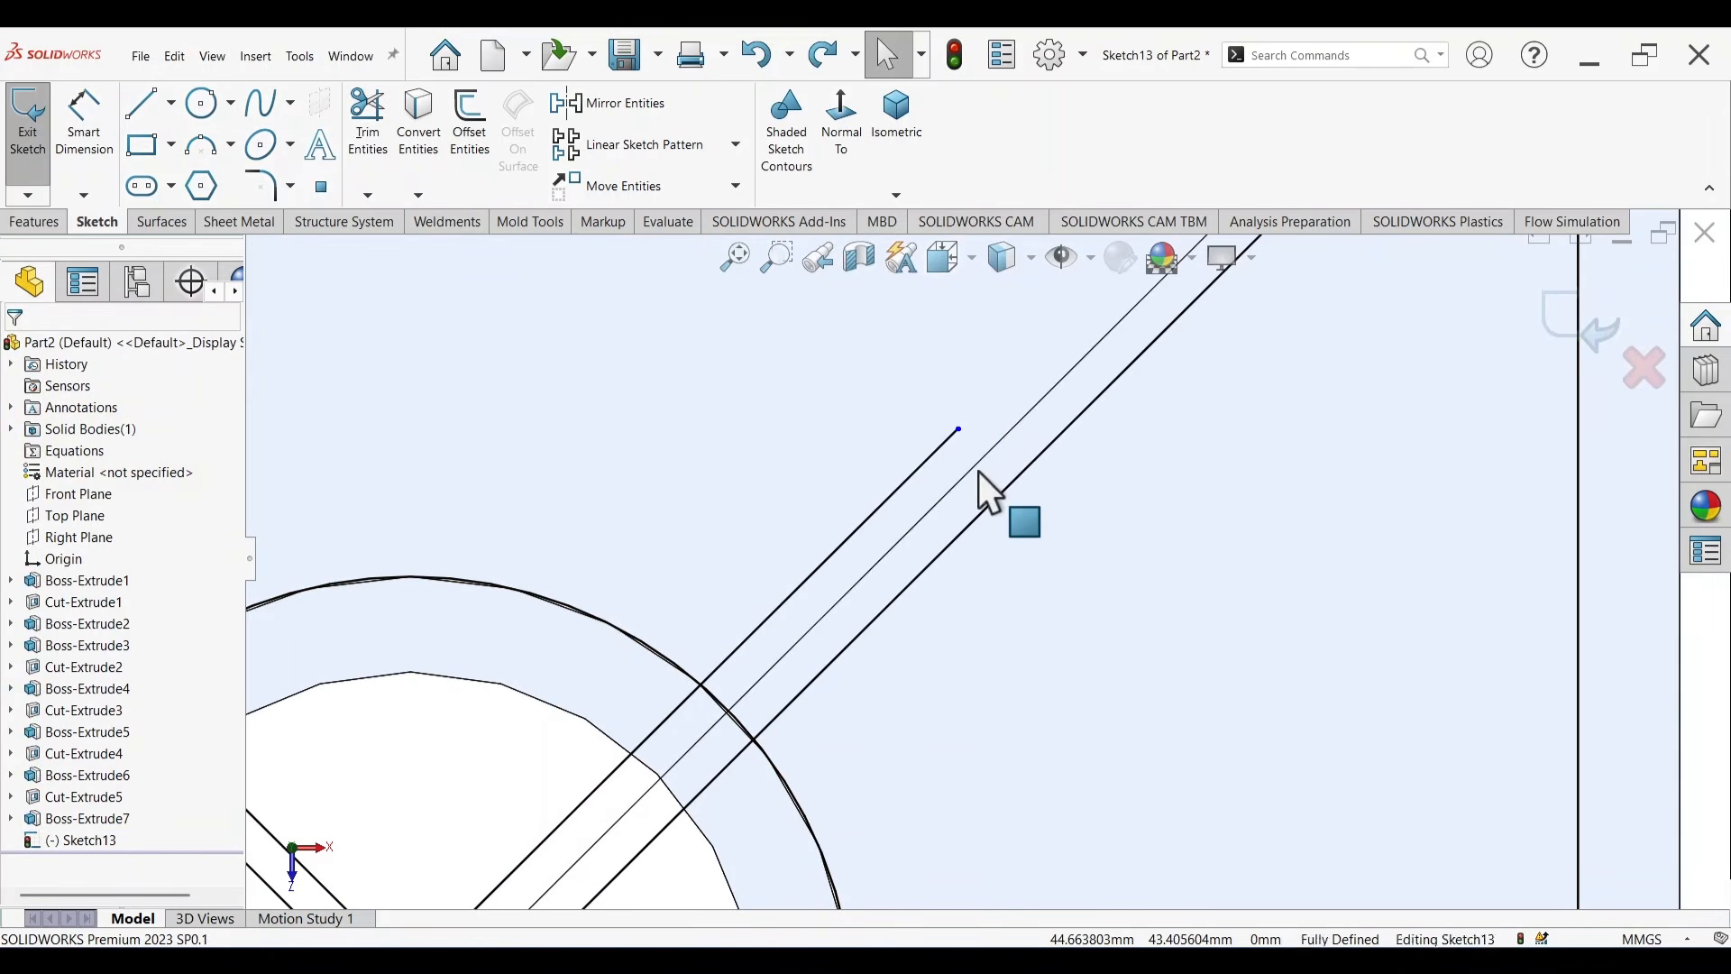
{"action": "right_click_drag", "start_coordinate": [998, 501], "coordinate": [1237, 486]}
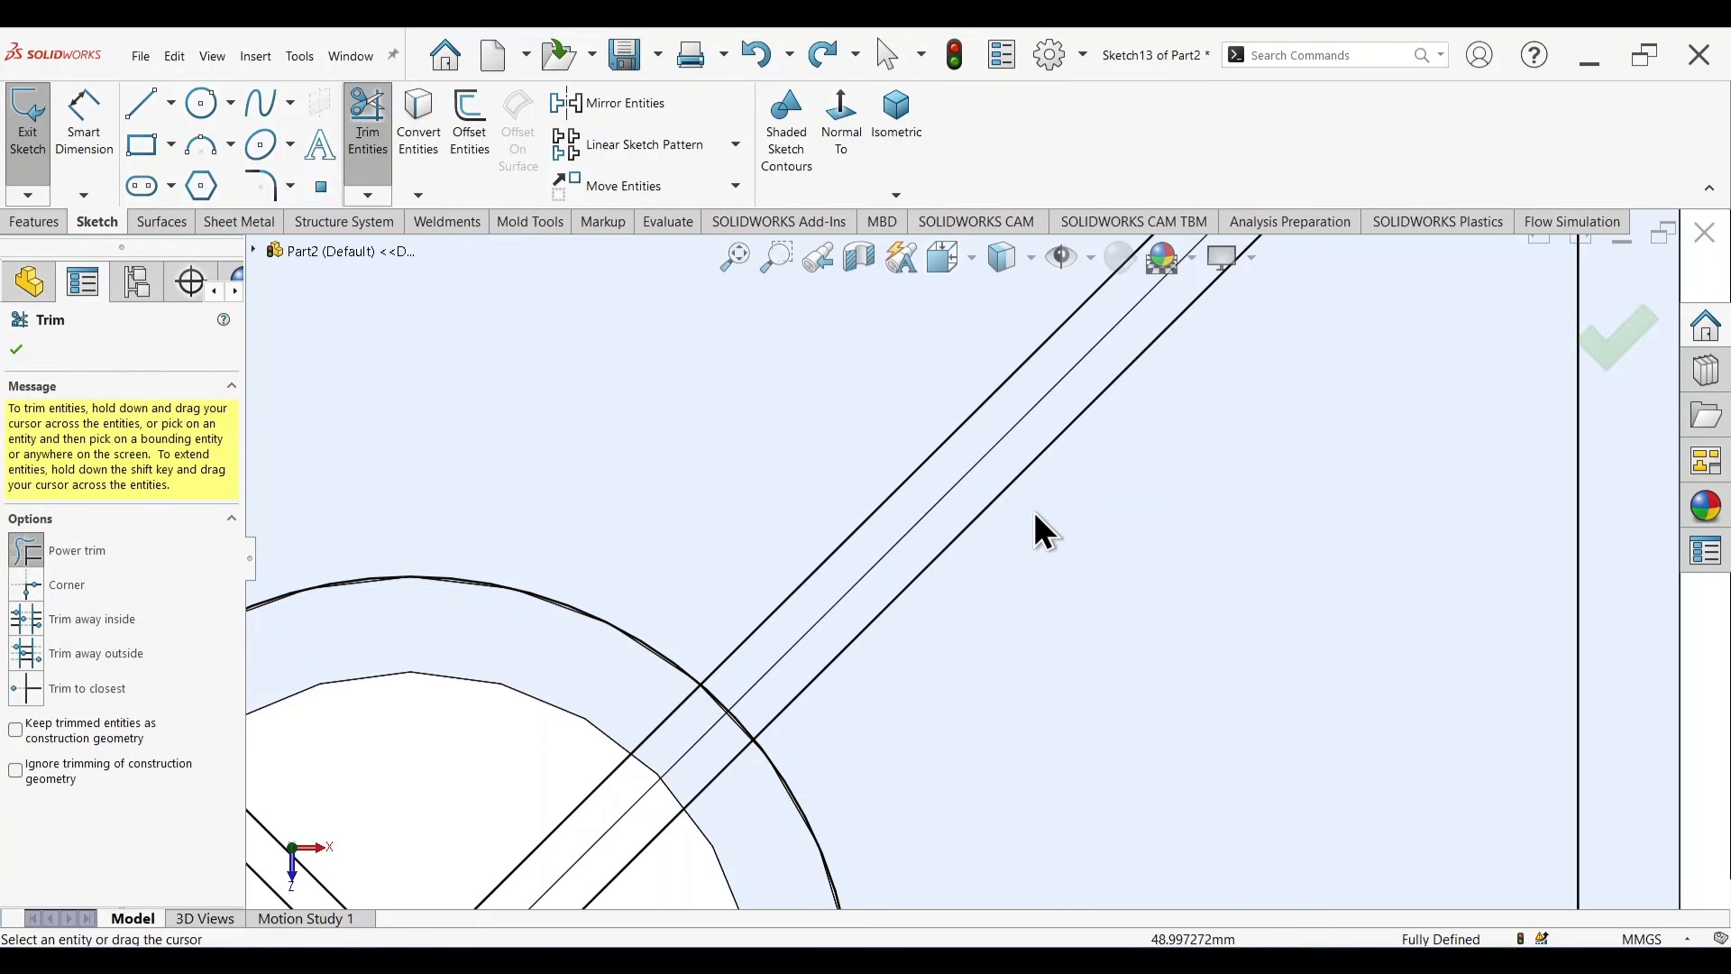
{"action": "left_click", "coordinate": [977, 487]}
{"action": "scroll", "coordinate": [952, 531], "scroll_direction": "up", "scroll_amount": 5}
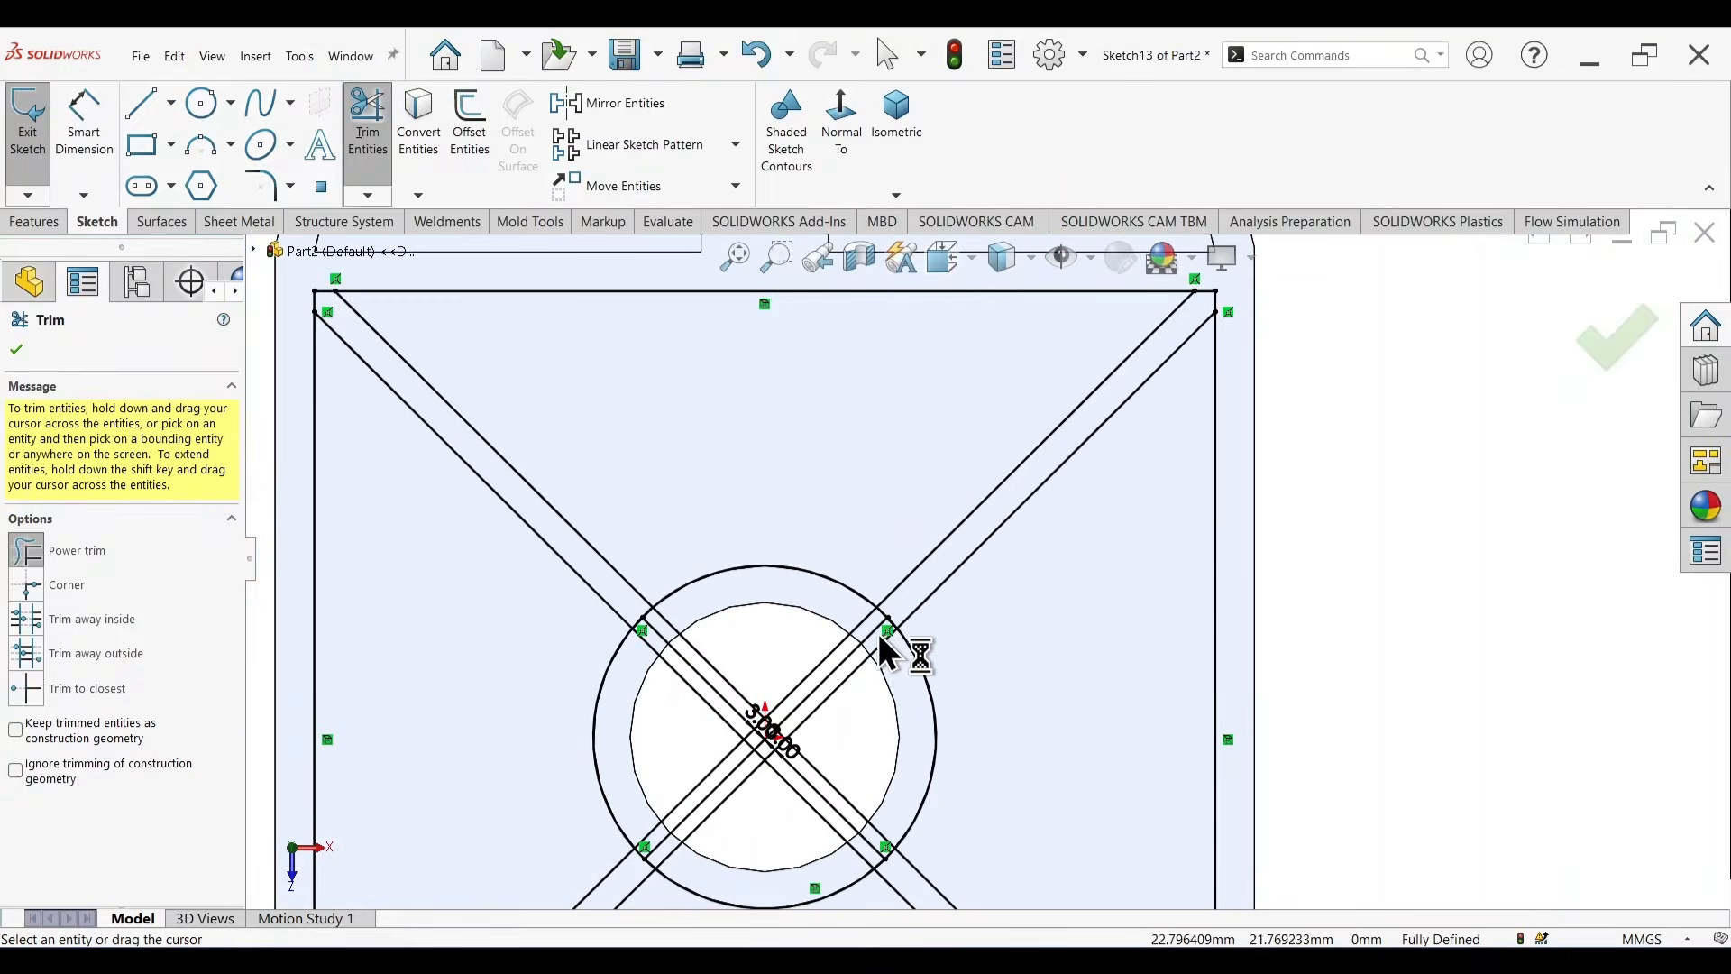
Trim all rib line segments inside the boss circle, including the small crossing segments around the origin.
{"action": "scroll", "coordinate": [813, 653], "scroll_direction": "down", "scroll_amount": 4}
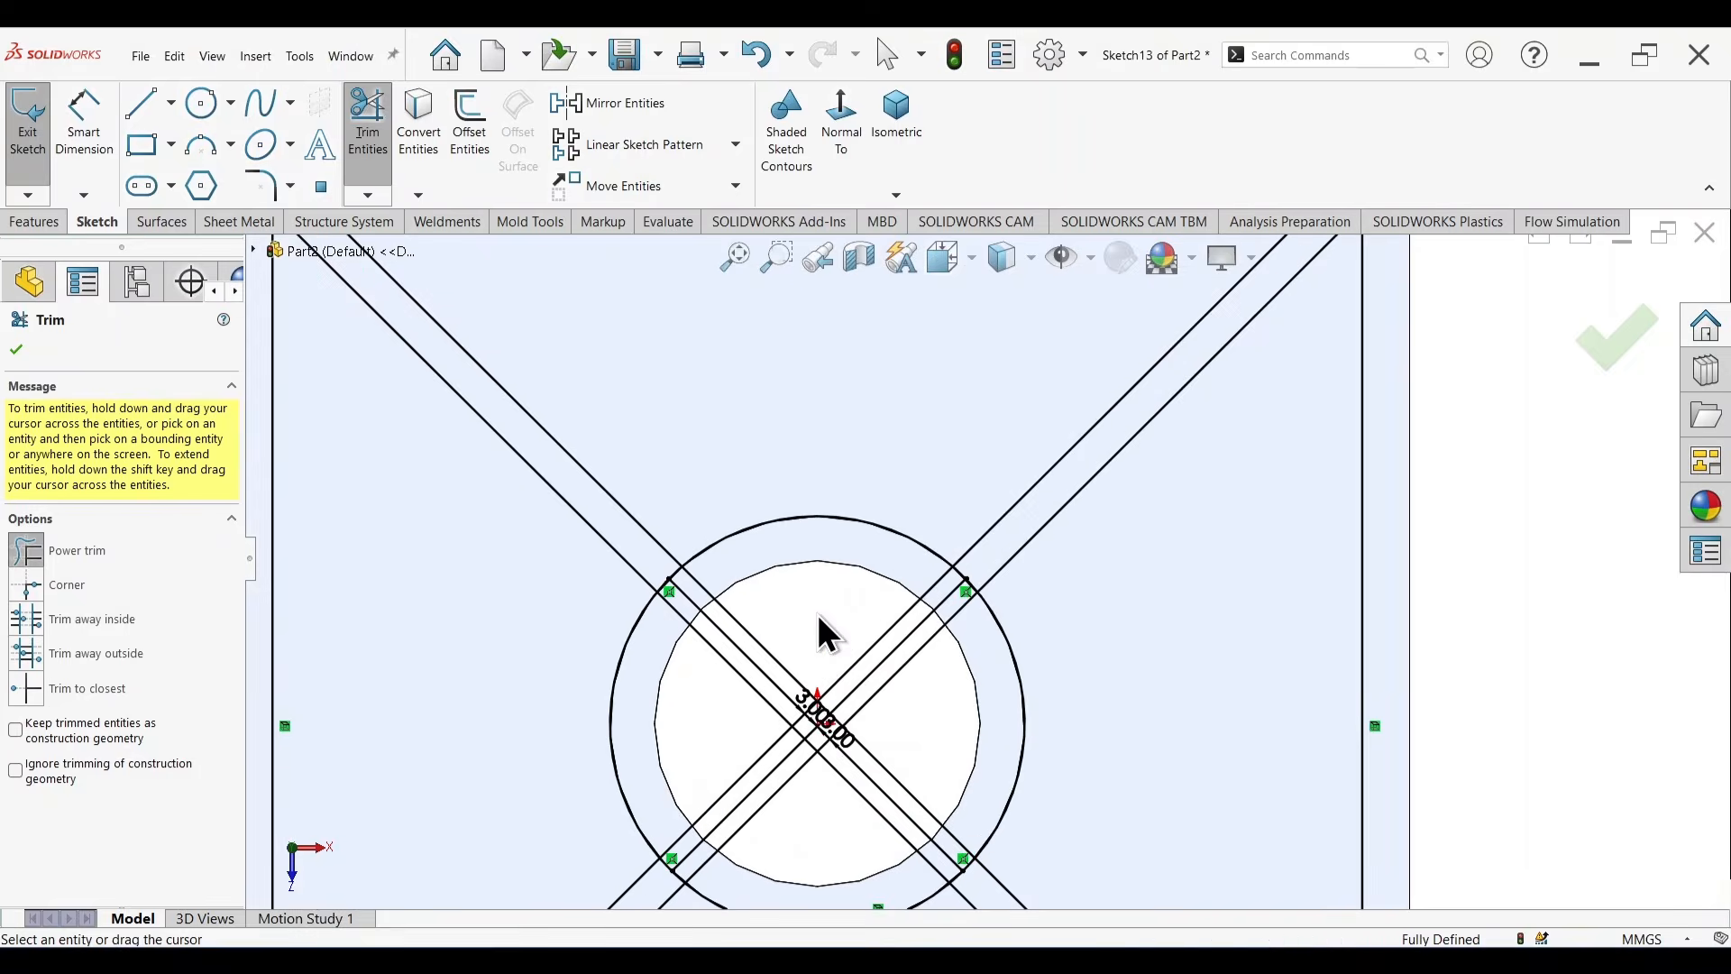
{"action": "mouse_move", "coordinate": [815, 616]}
{"action": "left_mouse_down"}
{"action": "mouse_move", "coordinate": [818, 784]}
{"action": "mouse_move", "coordinate": [862, 628]}
{"action": "mouse_move", "coordinate": [848, 696]}
{"action": "left_mouse_up"}
{"action": "scroll", "coordinate": [850, 723], "scroll_direction": "down", "scroll_amount": 7}
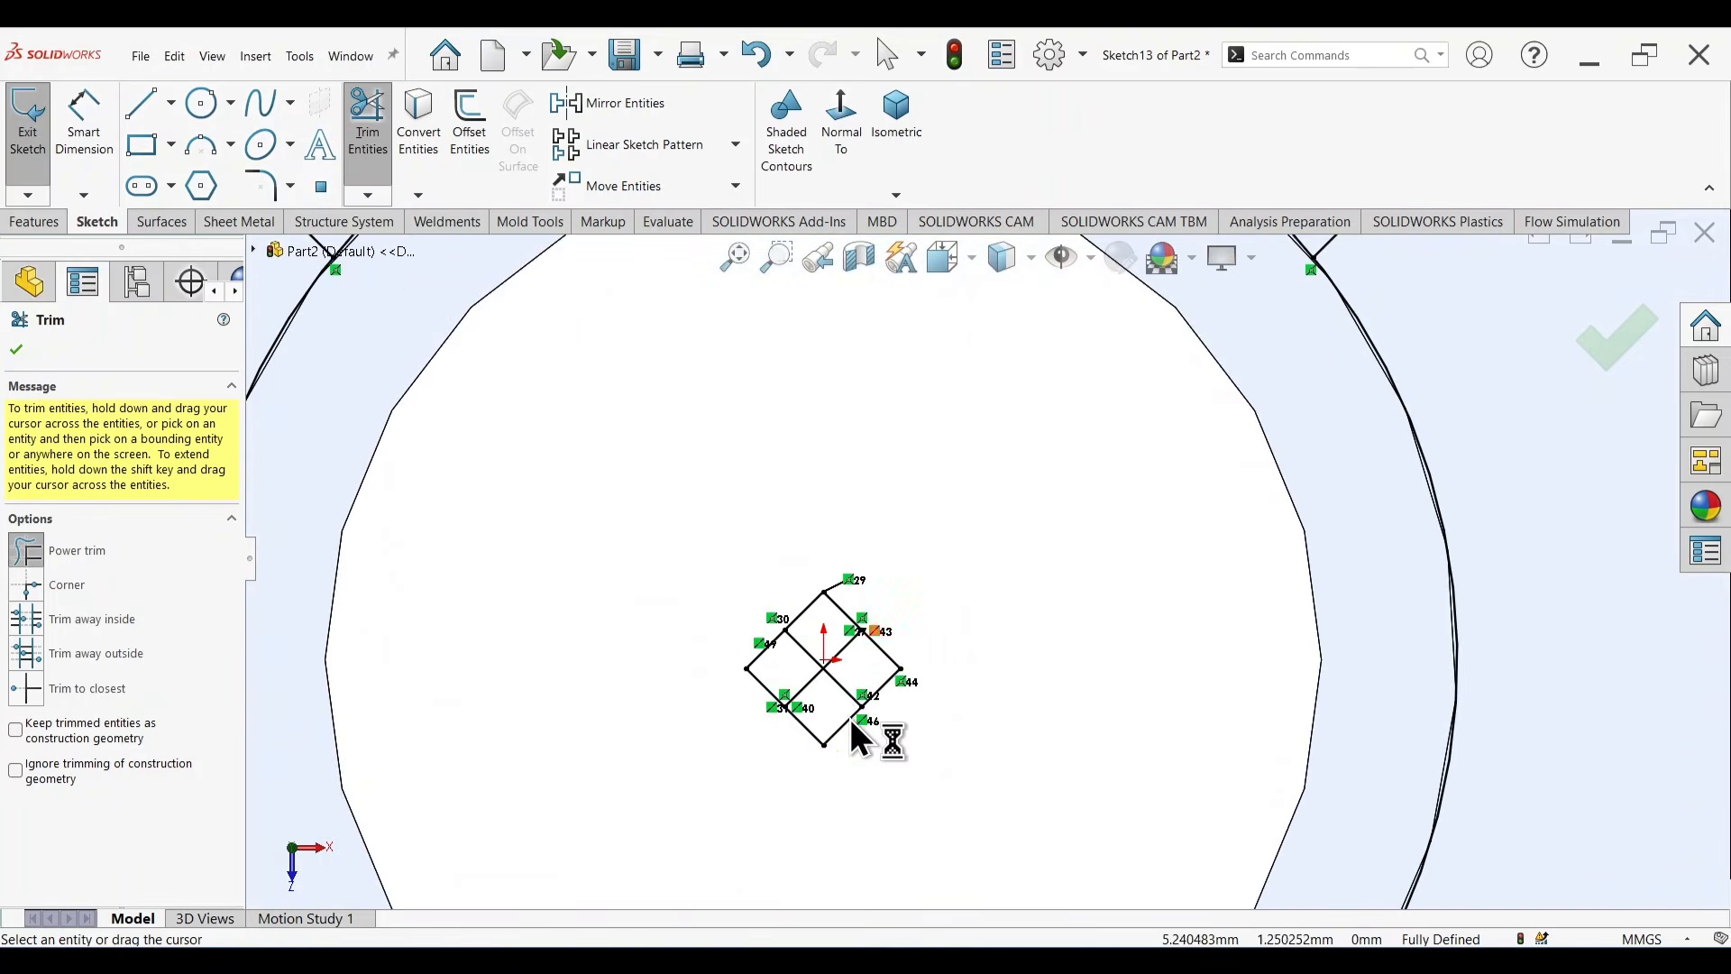
{"action": "mouse_move", "coordinate": [921, 573]}
{"action": "left_mouse_down"}
{"action": "mouse_move", "coordinate": [758, 564]}
{"action": "mouse_move", "coordinate": [792, 746]}
{"action": "mouse_move", "coordinate": [901, 516]}
{"action": "mouse_move", "coordinate": [881, 631]}
{"action": "left_mouse_up"}
{"action": "scroll", "coordinate": [881, 576], "scroll_direction": "up", "scroll_amount": 8}
{"action": "scroll", "coordinate": [883, 568], "scroll_direction": "down", "scroll_amount": 2}
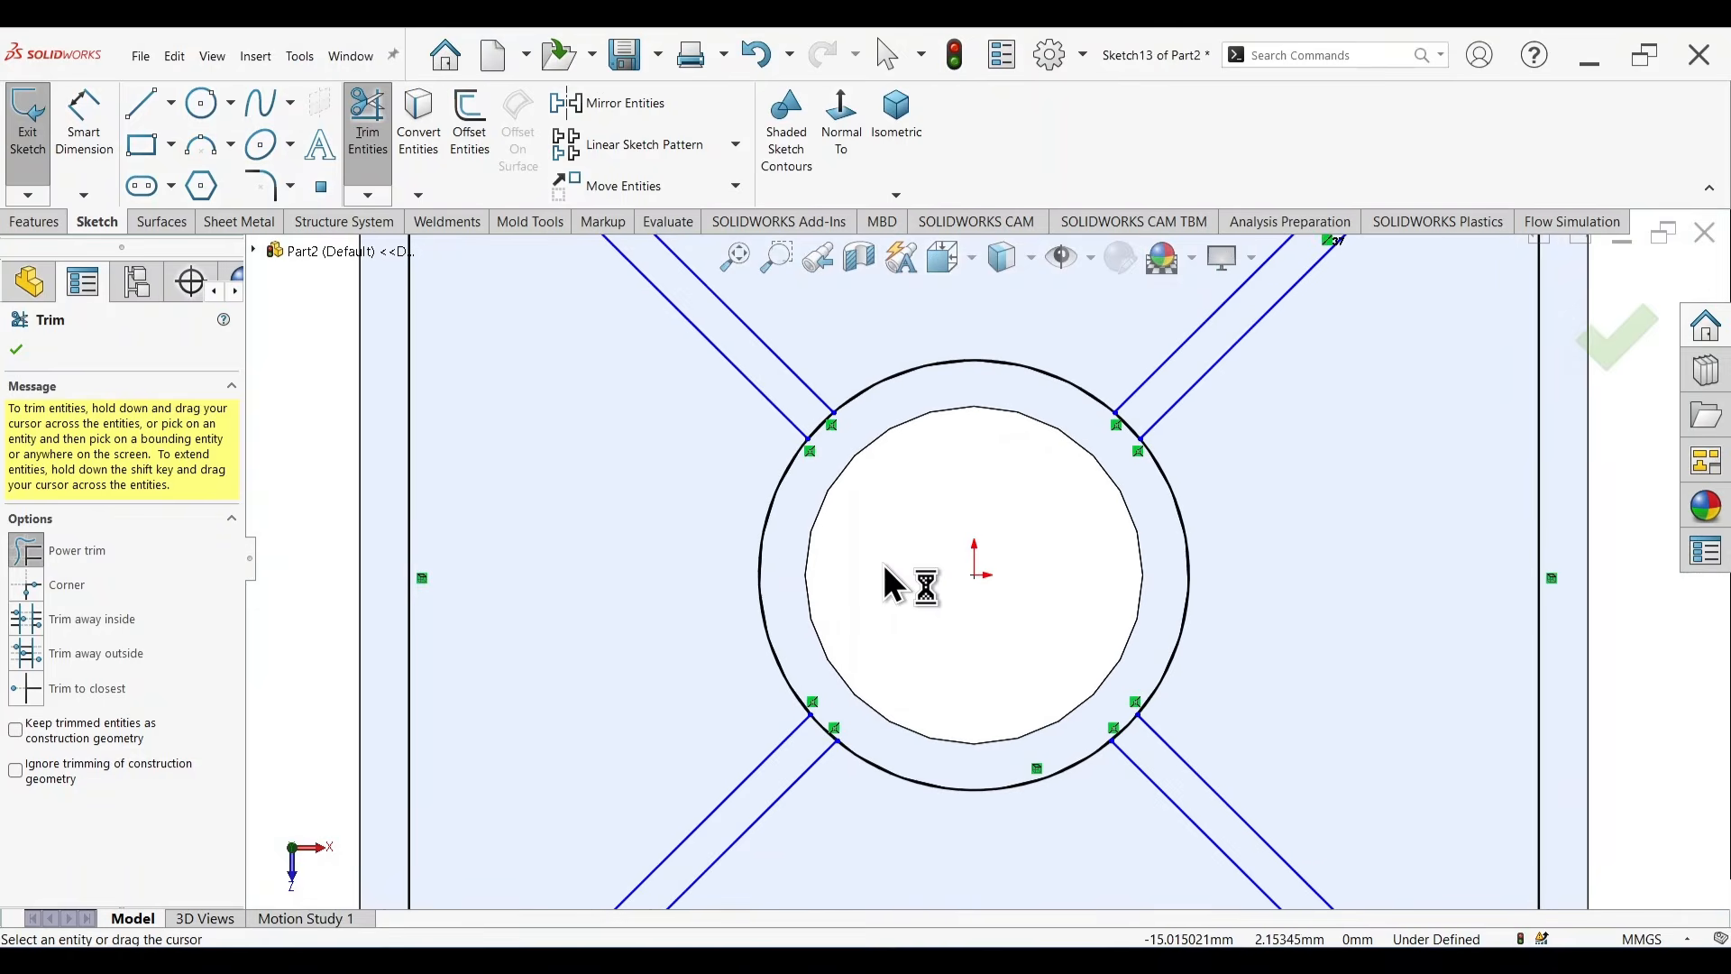
{"action": "scroll", "coordinate": [884, 566], "scroll_direction": "down", "scroll_amount": 1}
{"action": "key", "text": "Escape"}
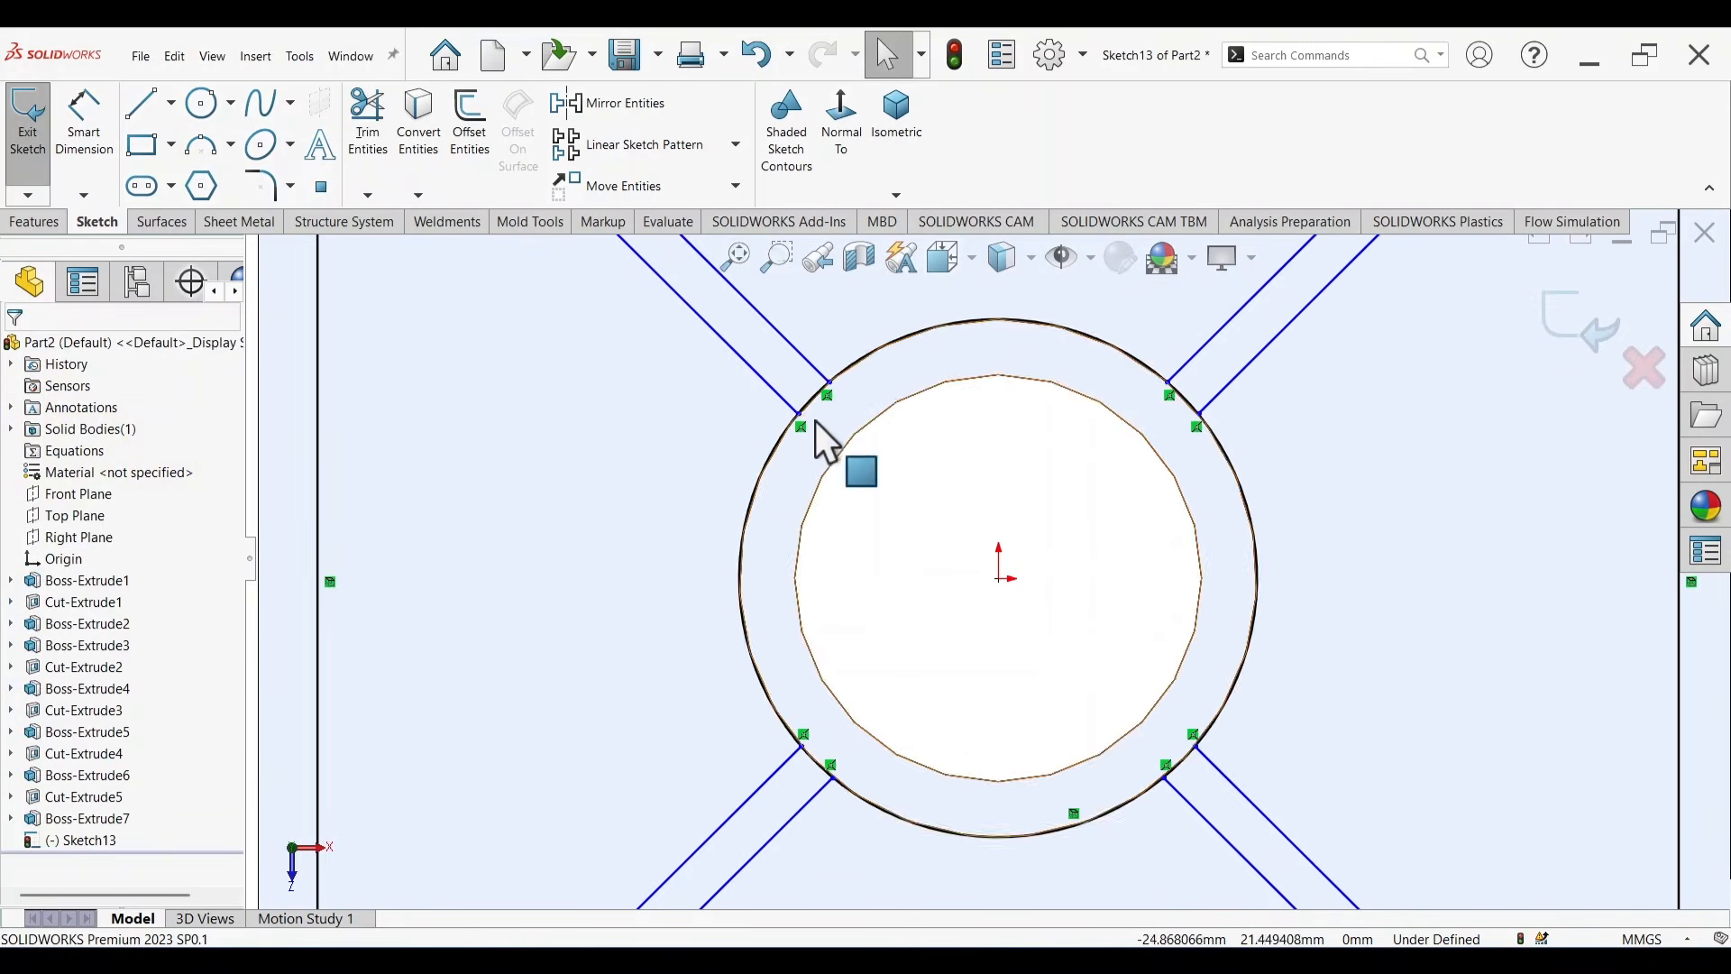
Trim the boss circle's arcs between the four diagonal ribs, keeping only the short arcs that close the rib ends.
{"action": "scroll", "coordinate": [814, 421], "scroll_direction": "down", "scroll_amount": 6}
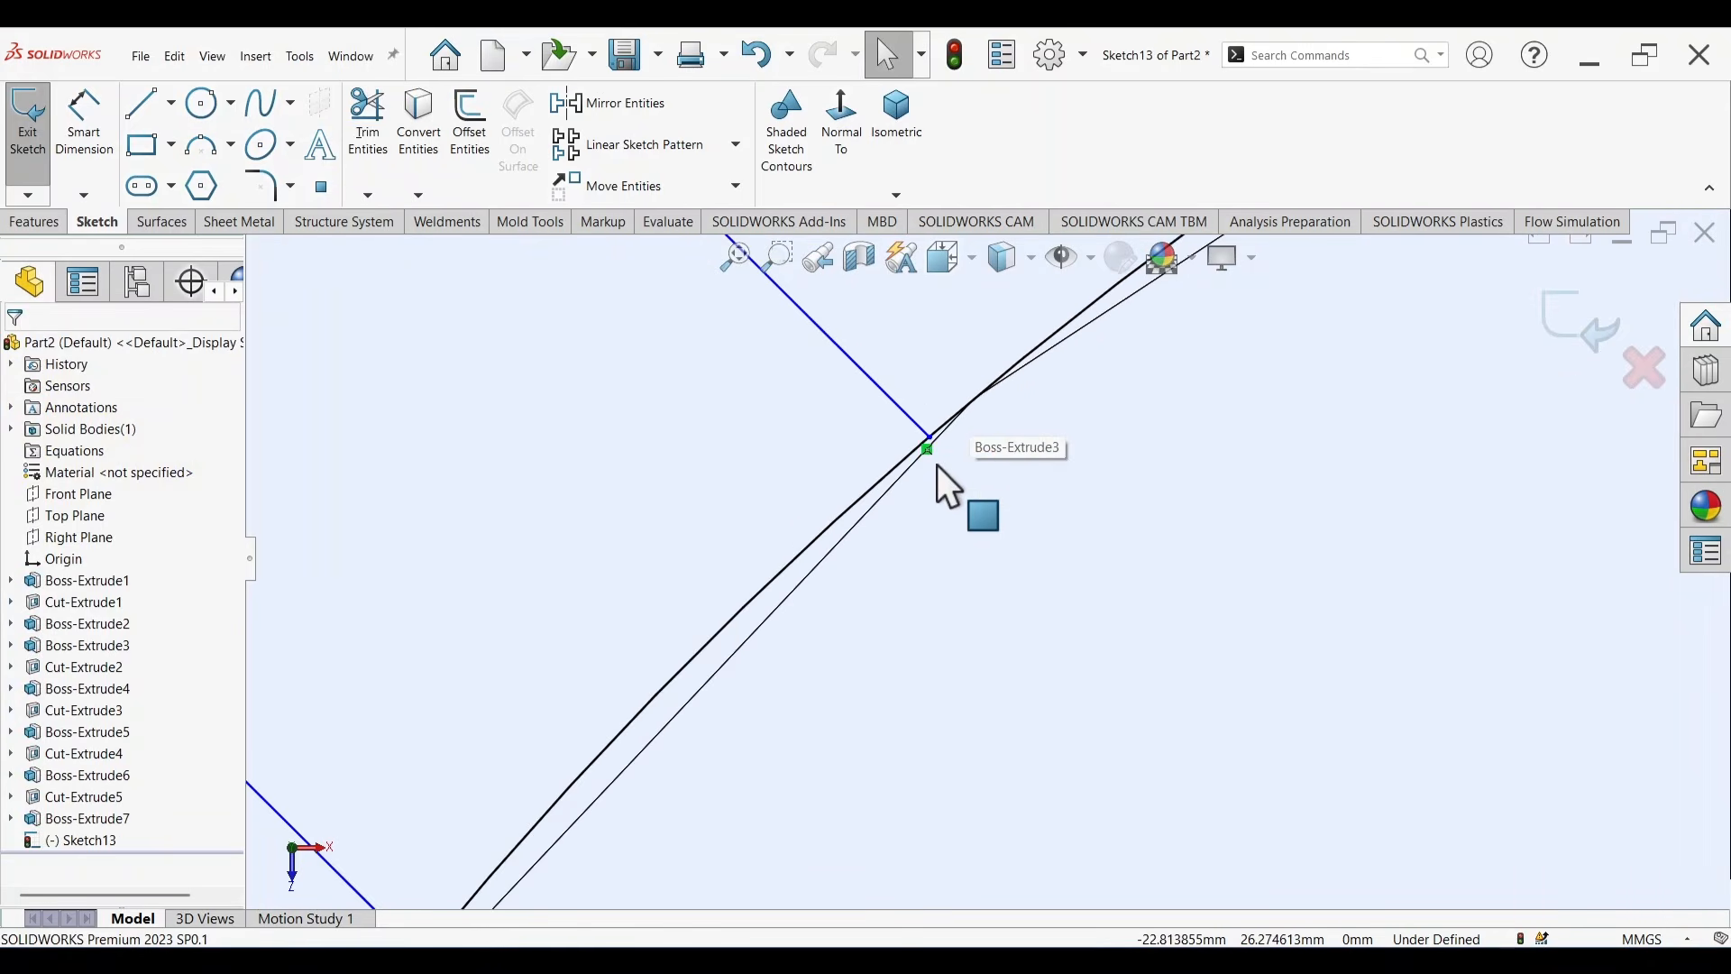
{"action": "scroll", "coordinate": [938, 441], "scroll_direction": "up", "scroll_amount": 3}
{"action": "scroll", "coordinate": [1038, 579], "scroll_direction": "up", "scroll_amount": 5}
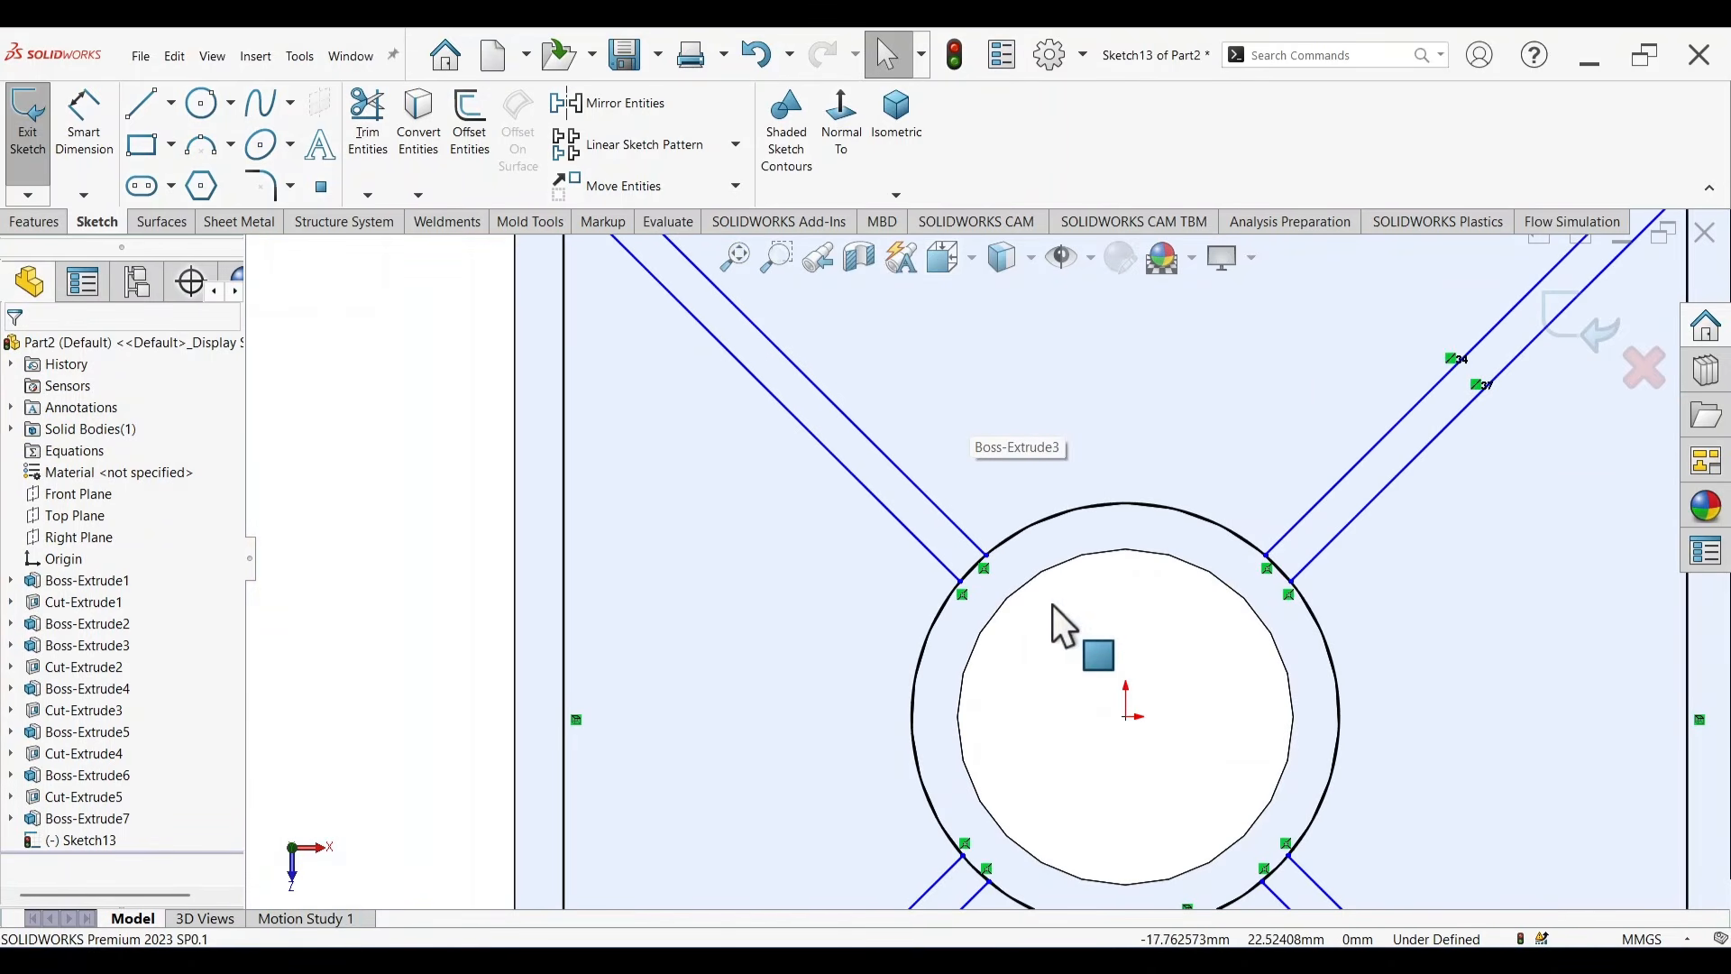
{"action": "key", "text": "Return"}
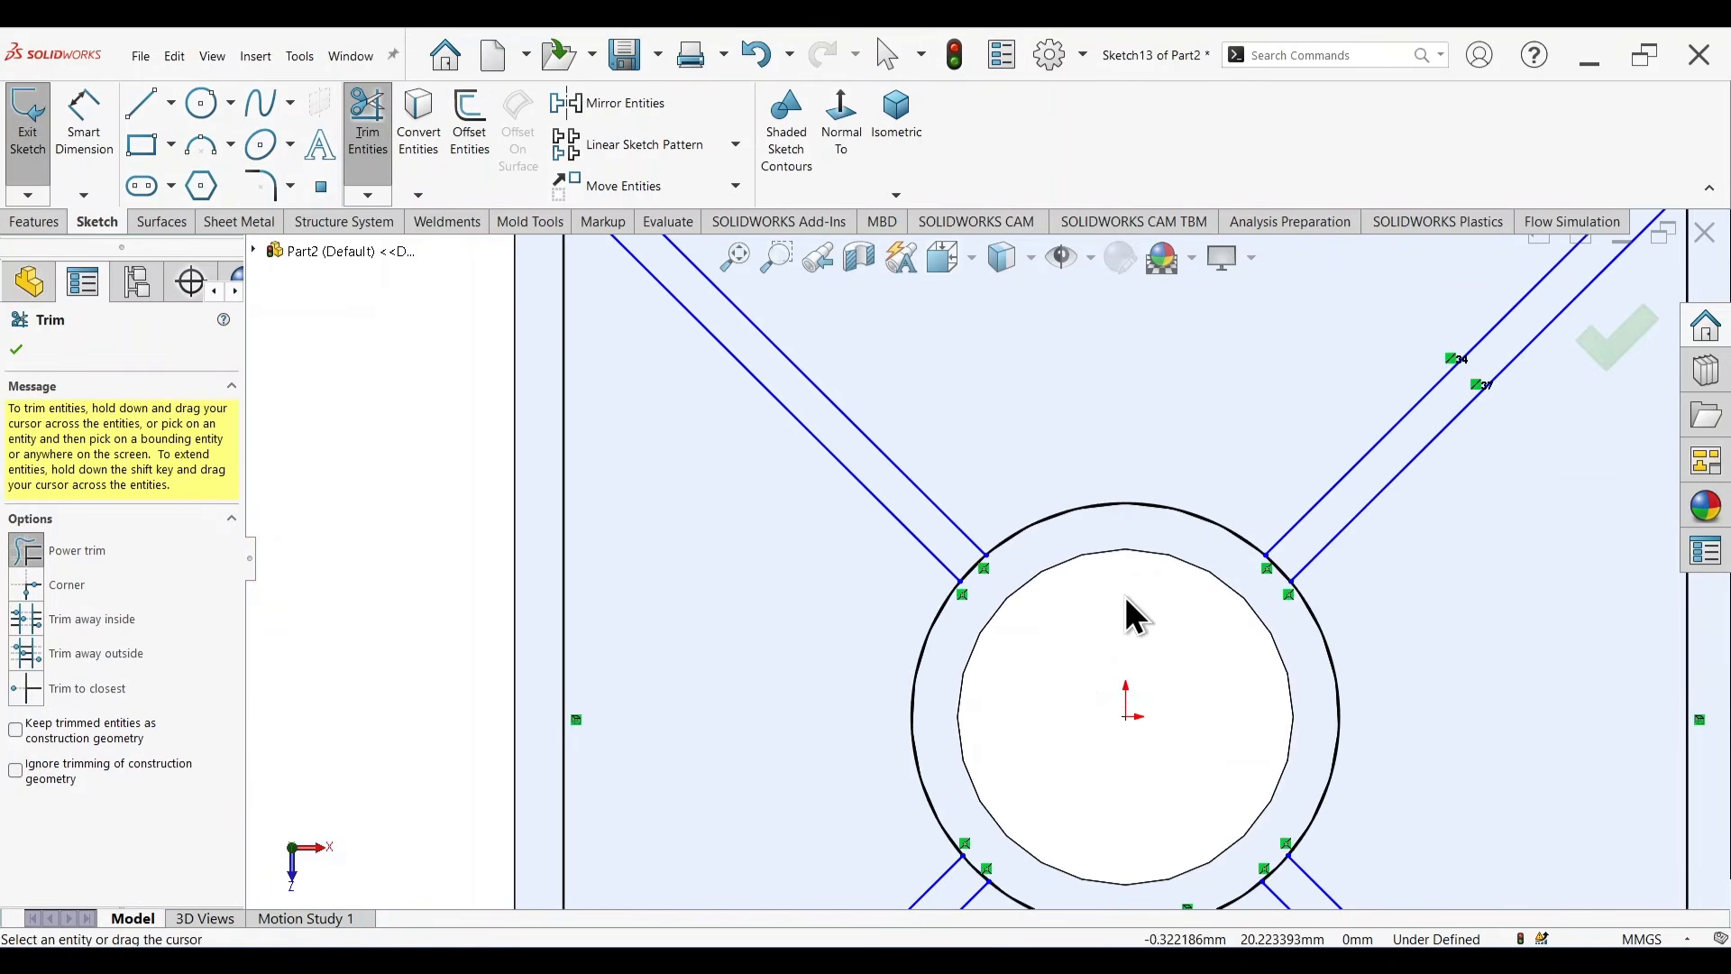
{"action": "mouse_move", "coordinate": [1048, 683]}
{"action": "left_mouse_down"}
{"action": "mouse_move", "coordinate": [852, 705]}
{"action": "mouse_move", "coordinate": [1116, 700]}
{"action": "mouse_move", "coordinate": [1113, 502]}
{"action": "mouse_move", "coordinate": [1442, 728]}
{"action": "left_mouse_up"}
{"action": "scroll", "coordinate": [1211, 705], "scroll_direction": "up", "scroll_amount": 5}
{"action": "scroll", "coordinate": [1071, 694], "scroll_direction": "down", "scroll_amount": 5}
{"action": "left_click_drag", "start_coordinate": [1012, 662], "coordinate": [1019, 777]}
{"action": "scroll", "coordinate": [1050, 587], "scroll_direction": "up", "scroll_amount": 5}
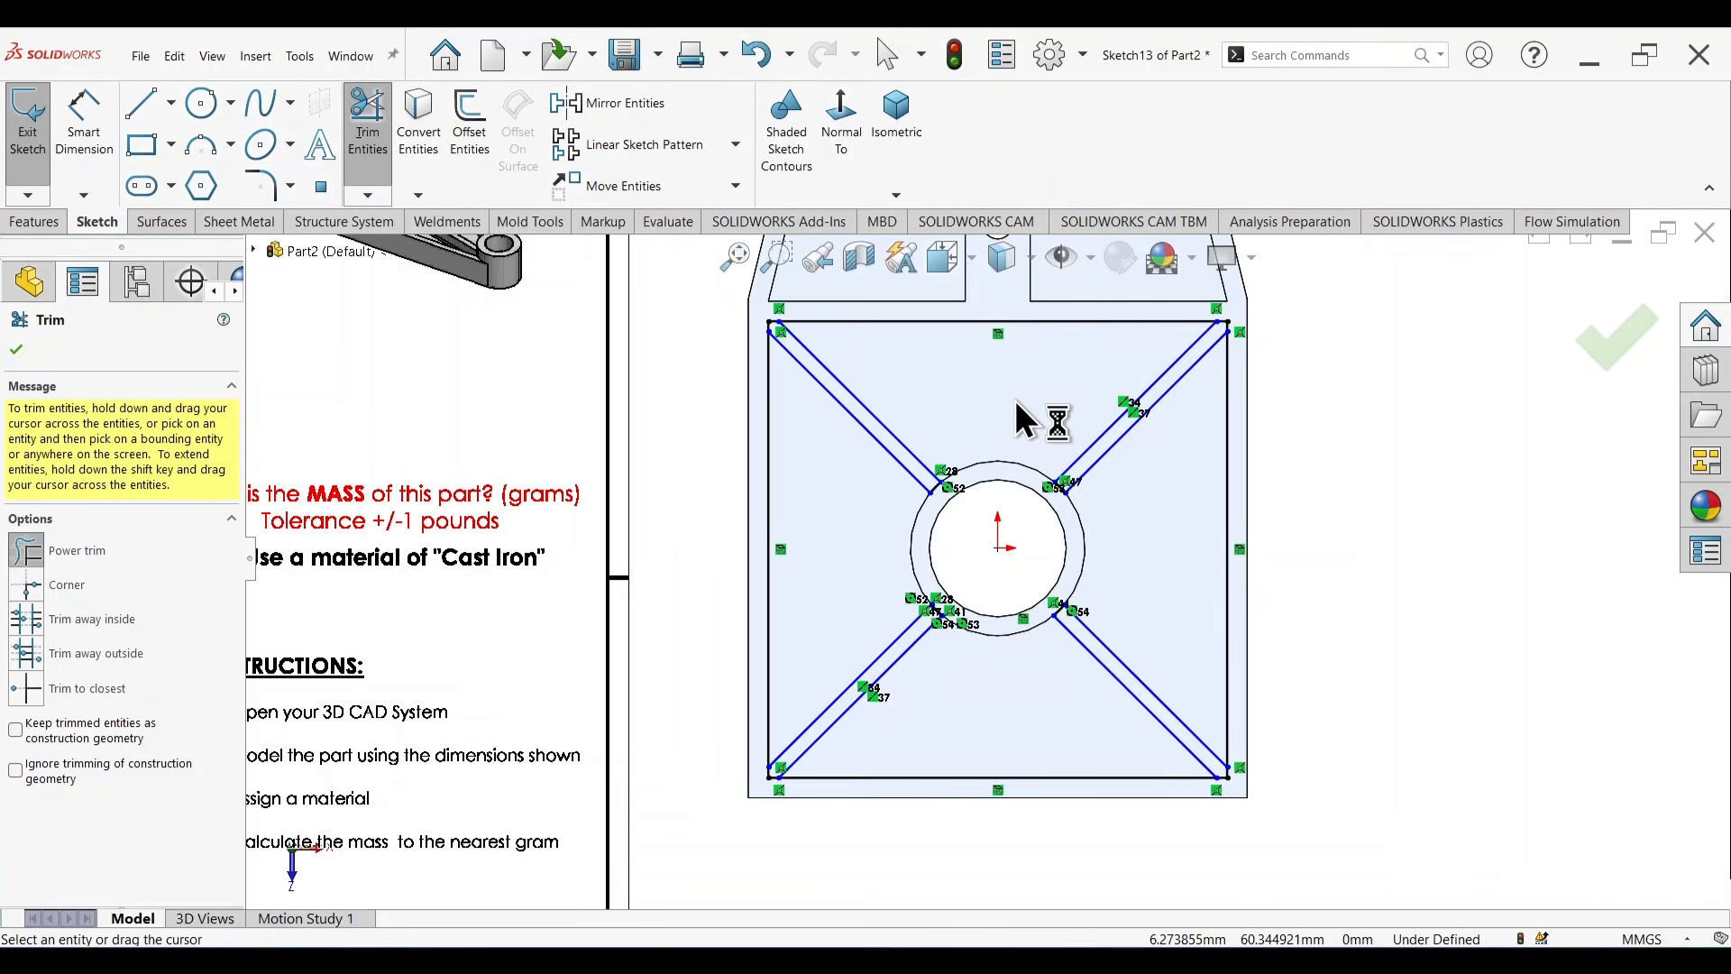
Trim the four sides of the square outline between the diagonal ribs, keeping only the rib corners.
{"action": "left_click_drag", "start_coordinate": [1004, 364], "coordinate": [1014, 301]}
{"action": "left_click_drag", "start_coordinate": [1199, 483], "coordinate": [1253, 496]}
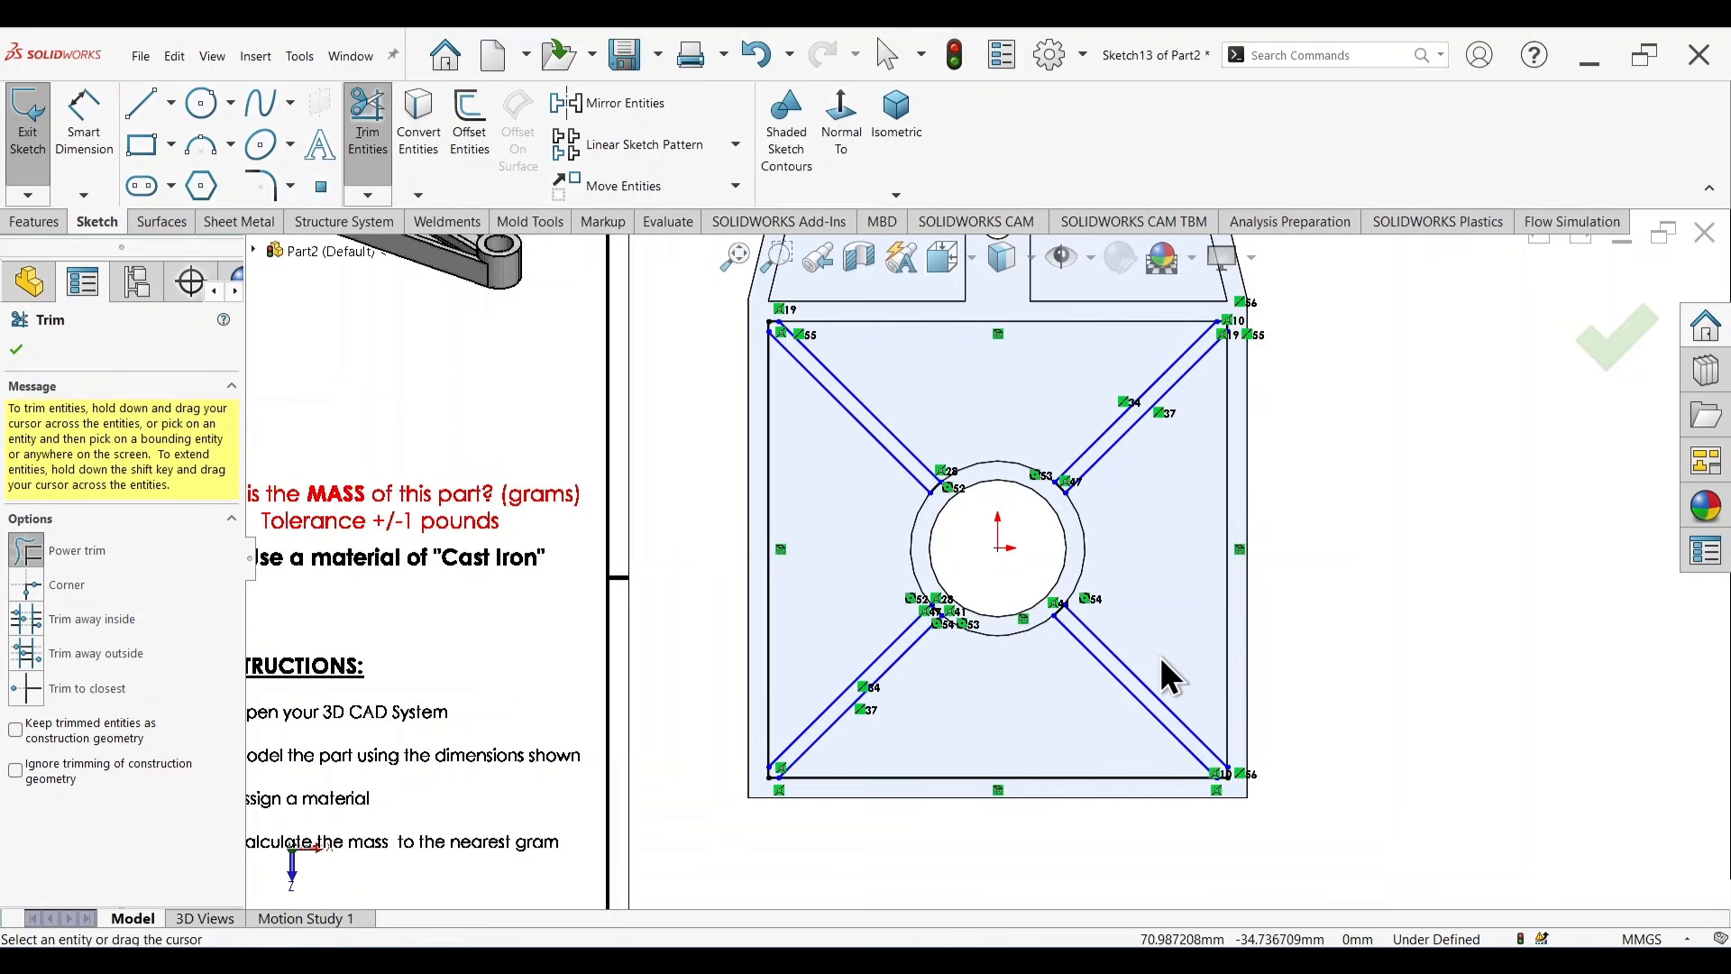
{"action": "left_click_drag", "start_coordinate": [1061, 740], "coordinate": [1049, 791]}
{"action": "left_click_drag", "start_coordinate": [802, 617], "coordinate": [755, 625]}
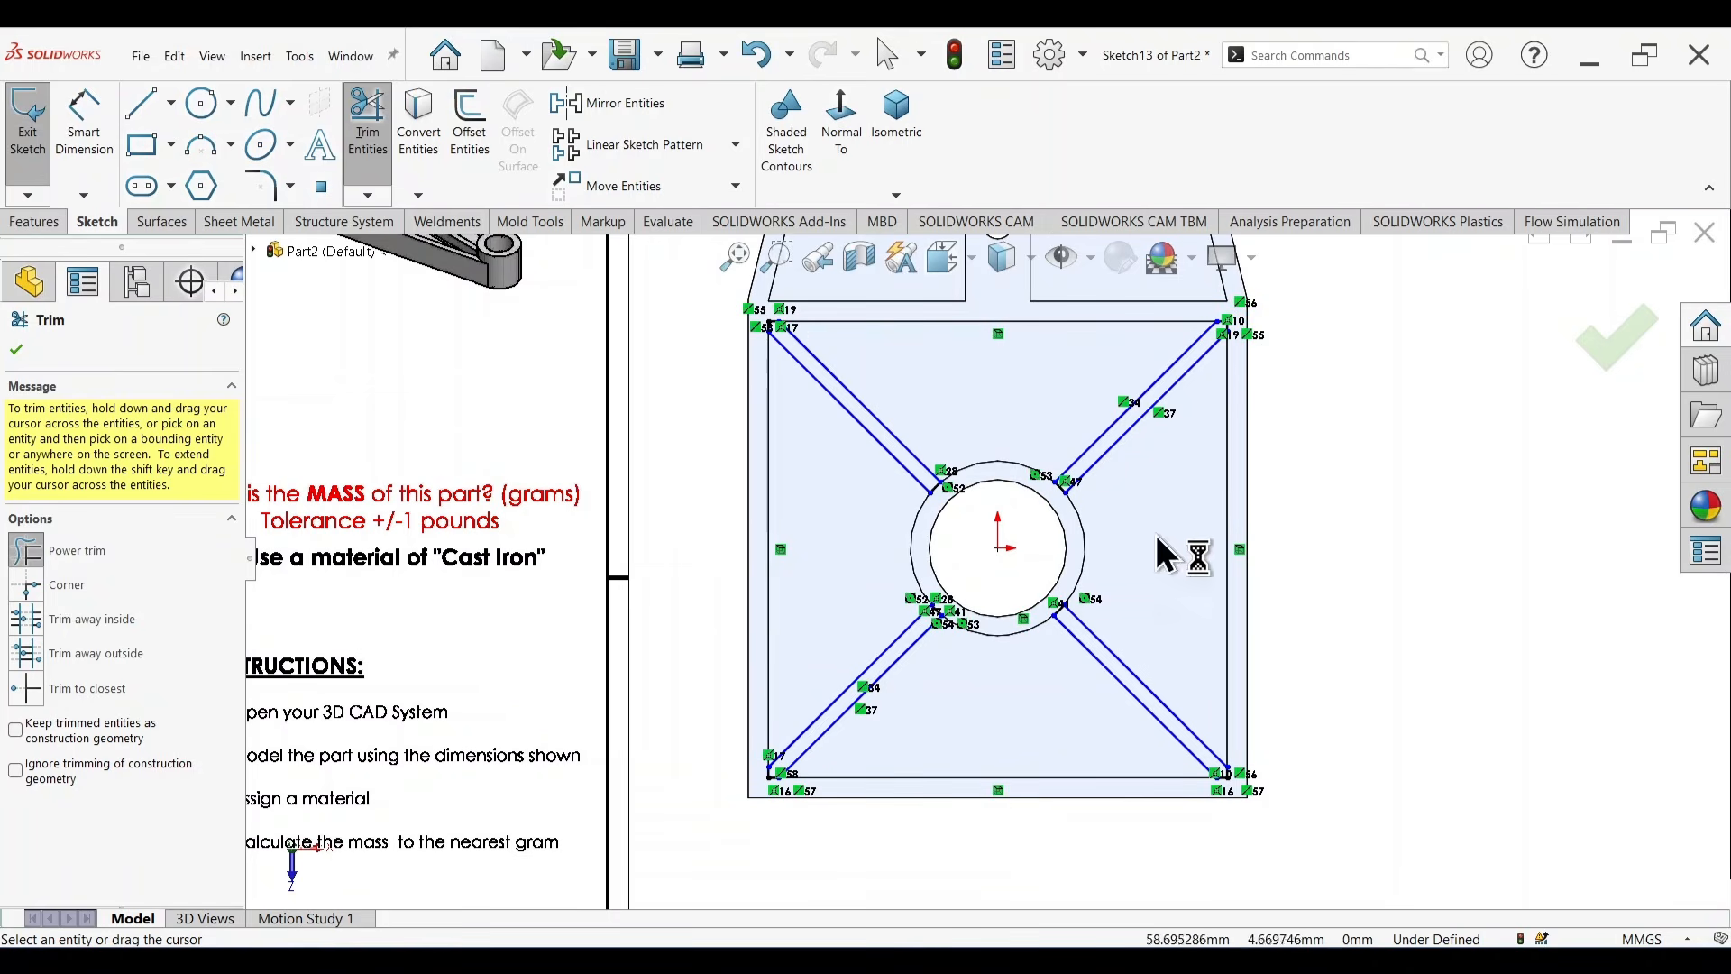
{"action": "key", "text": "Escape"}
Extrude the four diagonal rib profiles as a blind boss 15 mm deep, merged with the plate.
{"action": "key", "text": "s"}
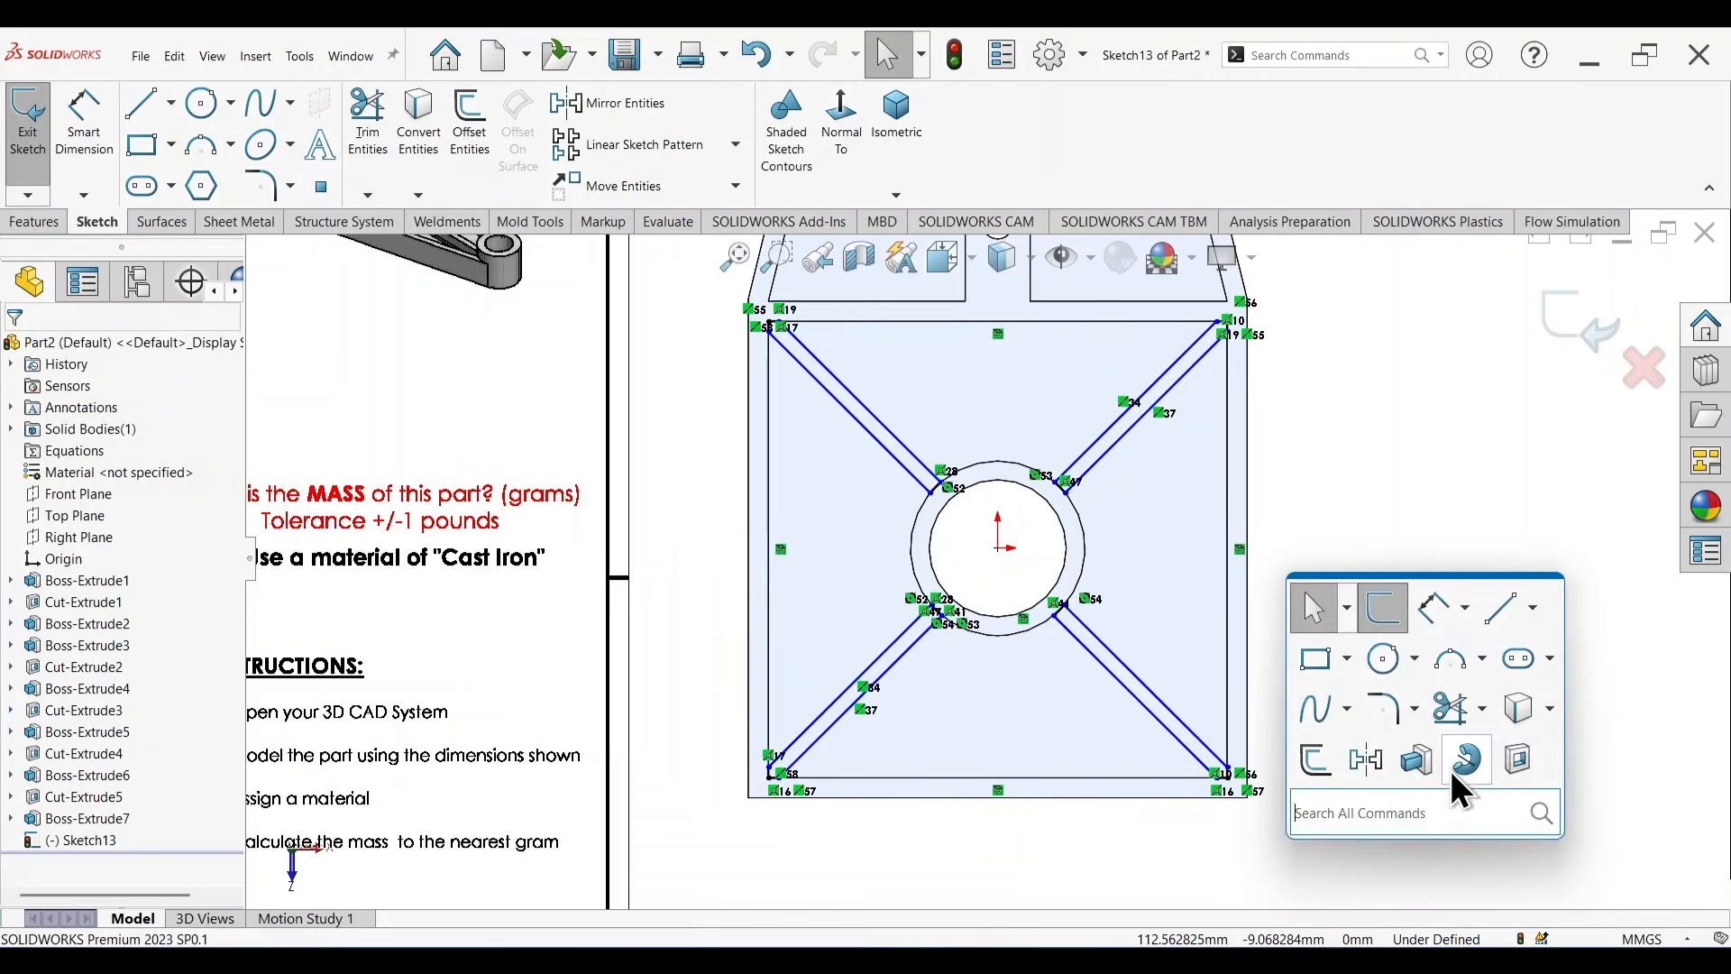
{"action": "left_click", "coordinate": [1421, 758]}
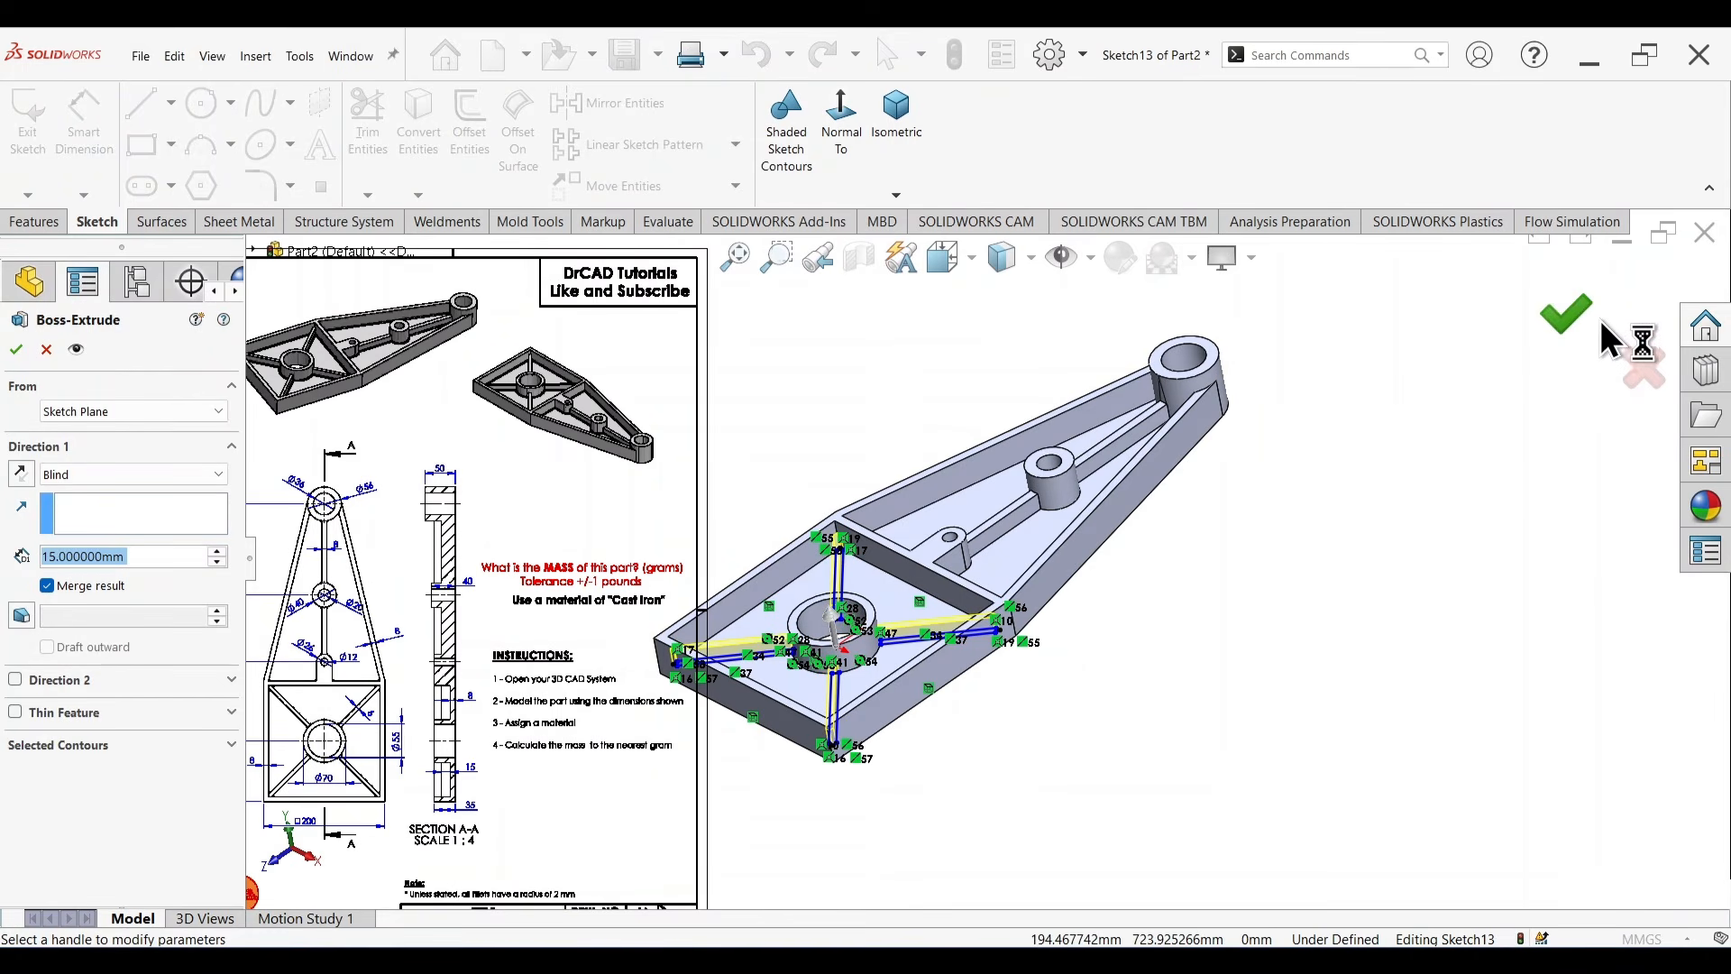
{"action": "left_click", "coordinate": [1576, 335]}
{"action": "middle_click_drag", "start_coordinate": [1359, 583], "coordinate": [1290, 701]}
{"action": "scroll", "coordinate": [898, 578], "scroll_direction": "up", "scroll_amount": 2}
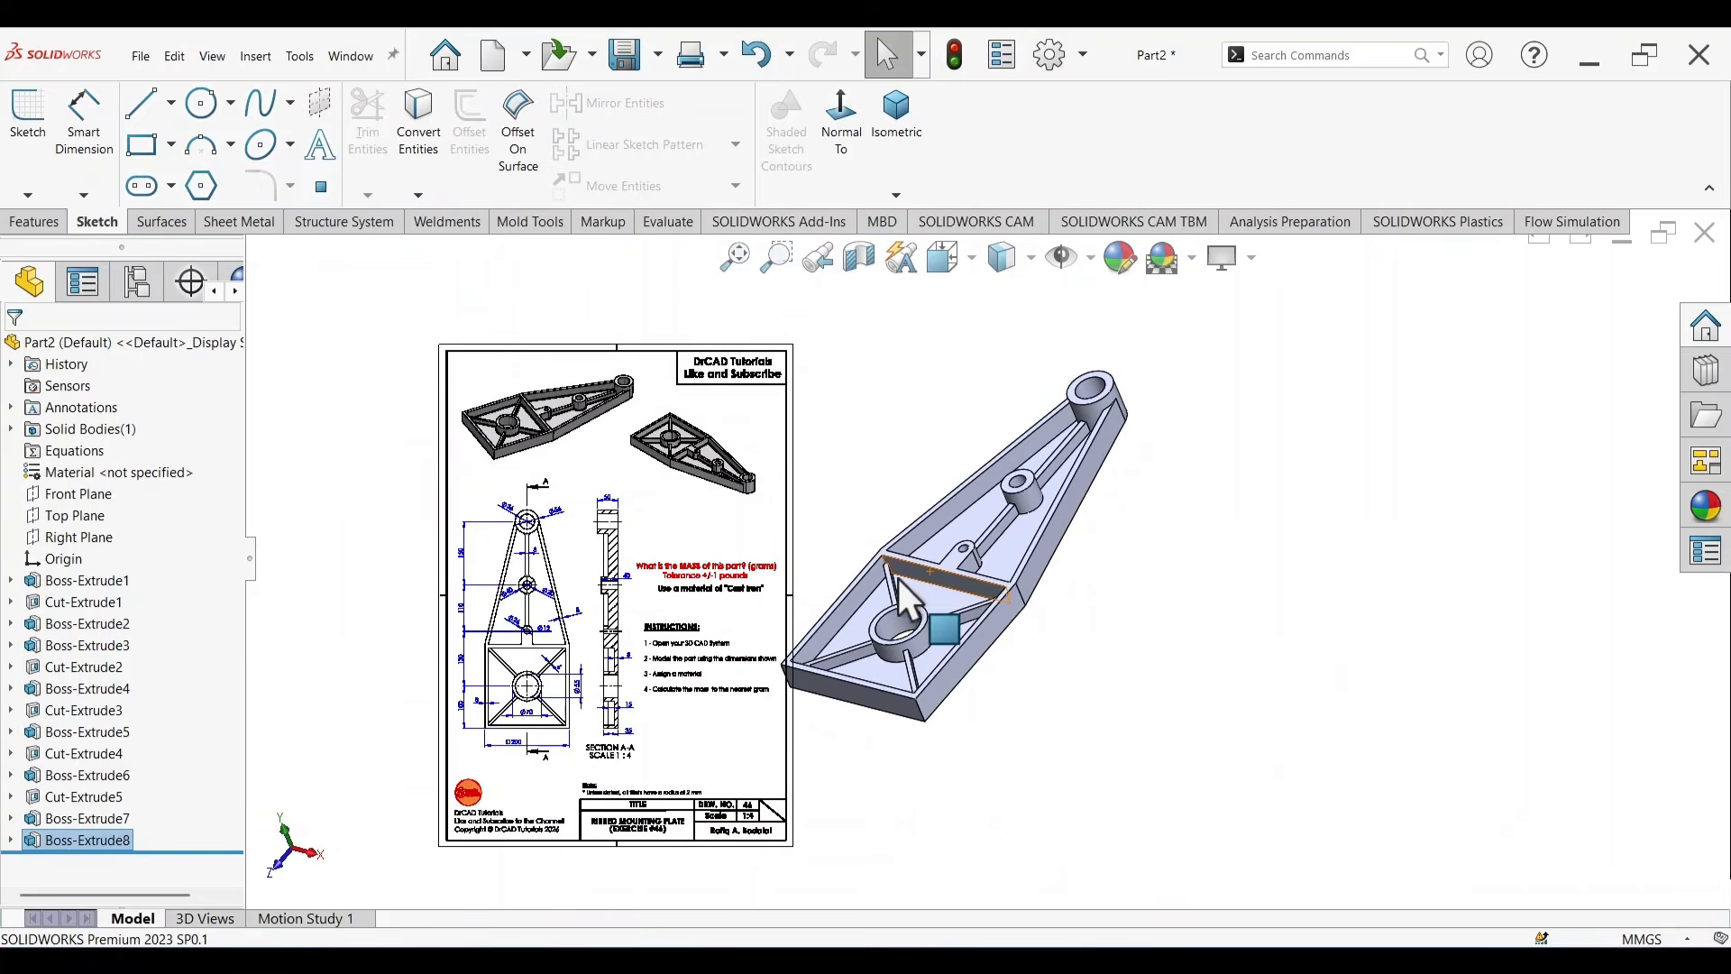
{"action": "scroll", "coordinate": [888, 586], "scroll_direction": "down", "scroll_amount": 3}
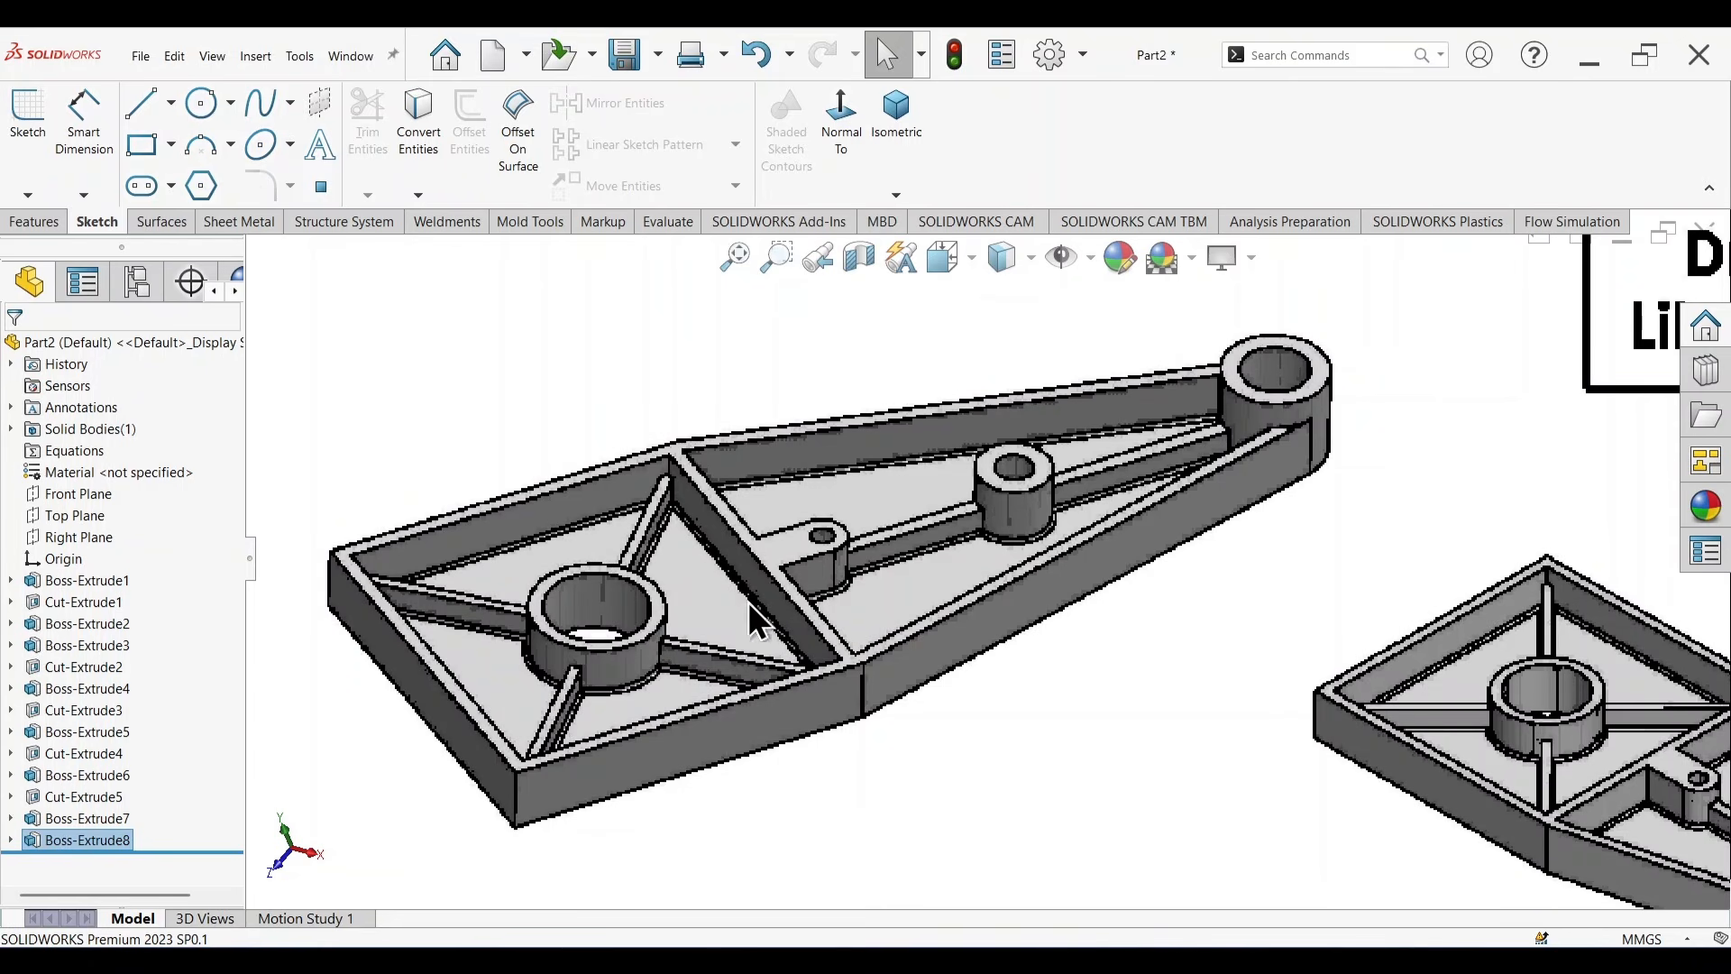
{"action": "scroll", "coordinate": [1258, 591], "scroll_direction": "up", "scroll_amount": 10}
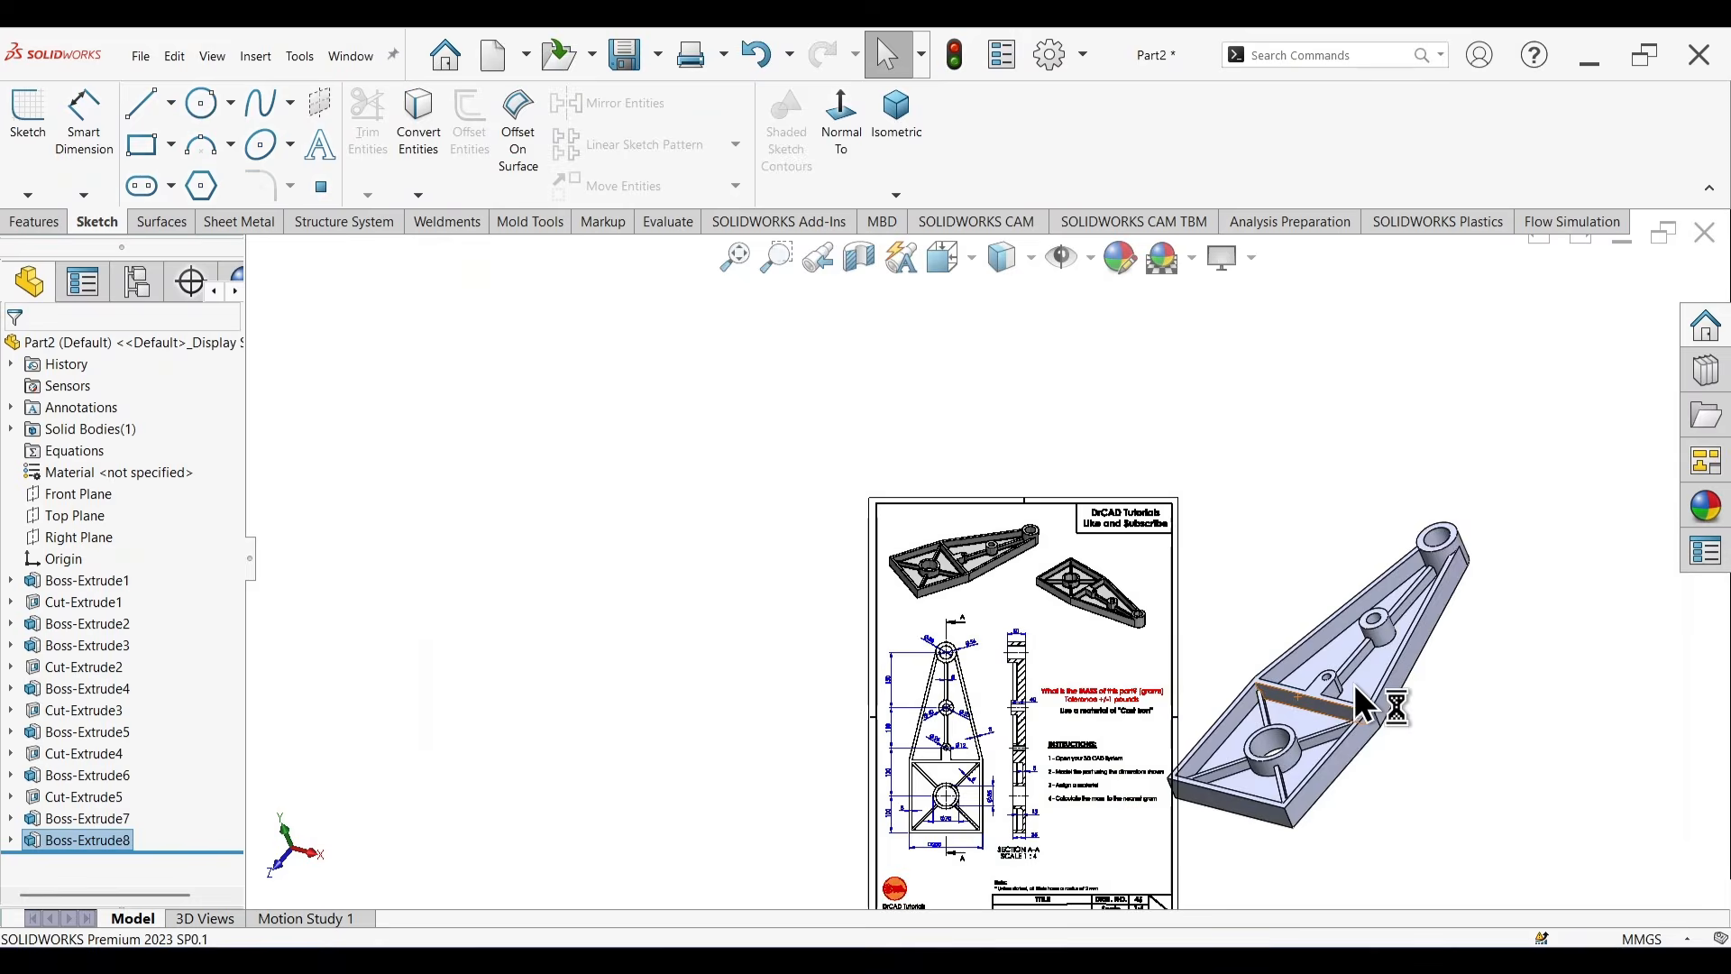
{"action": "scroll", "coordinate": [1443, 729], "scroll_direction": "down", "scroll_amount": 2}
{"action": "middle_click_drag", "start_coordinate": [1444, 734], "coordinate": [1421, 668]}
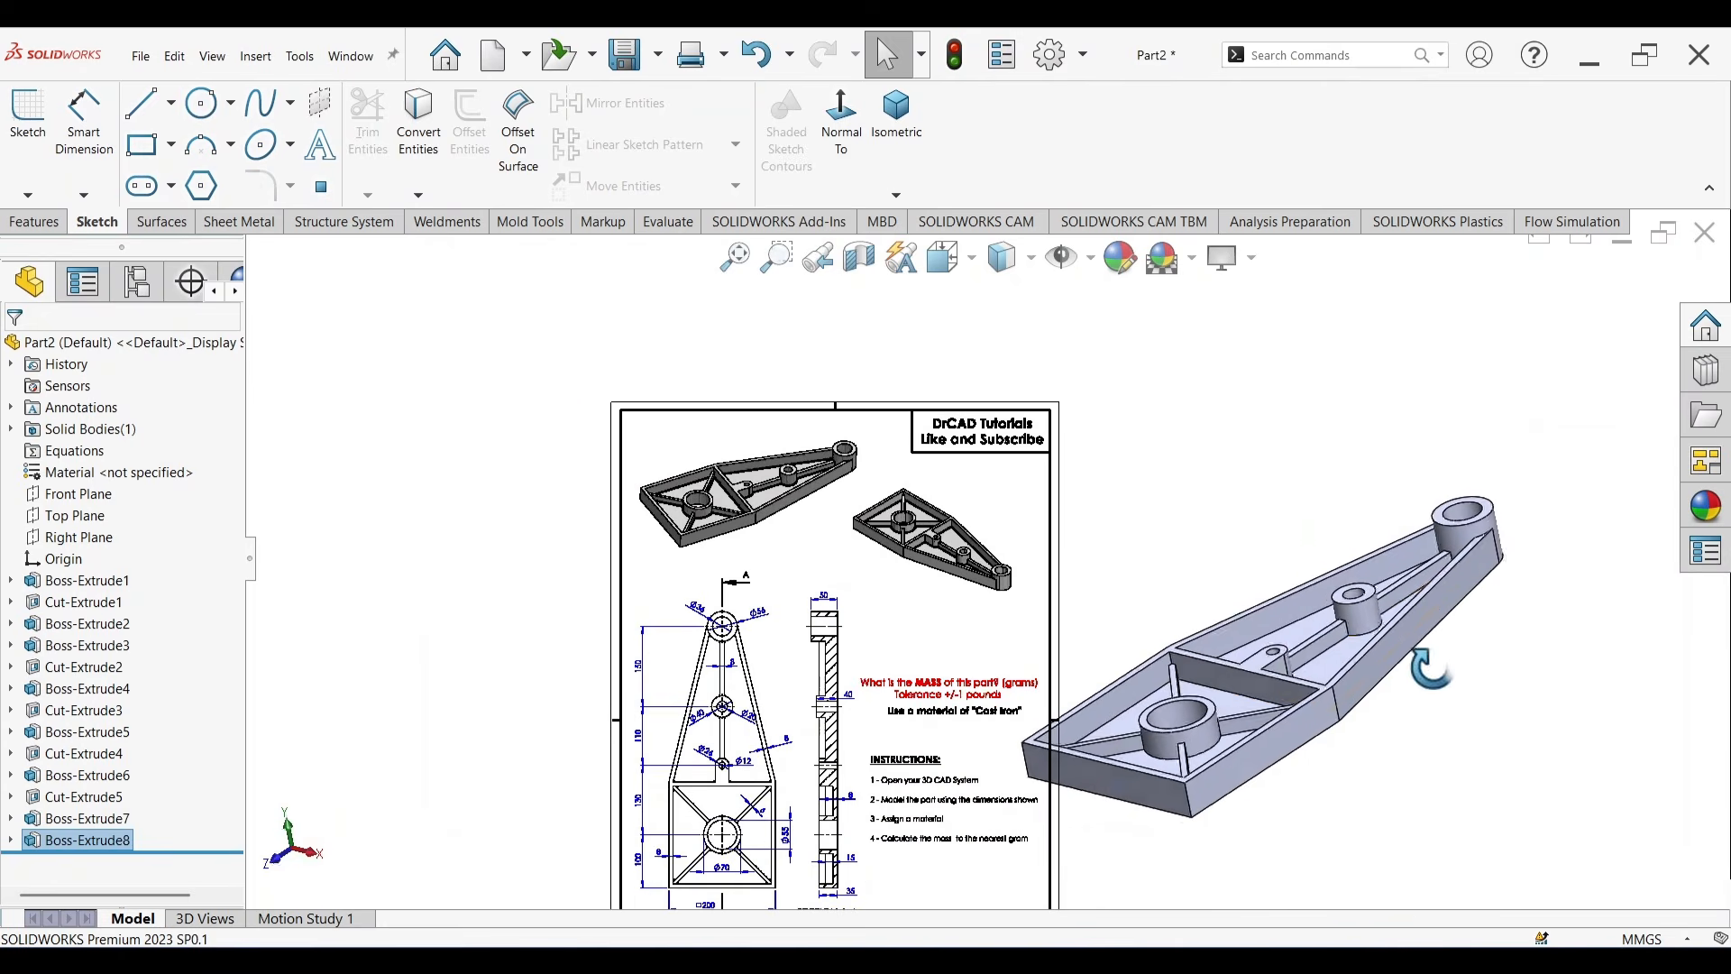
Start a Fillet on the part, check the fillet note on the reference drawing and set the radius to 2 mm.
{"action": "left_click", "coordinate": [20, 225]}
{"action": "left_click", "coordinate": [617, 108]}
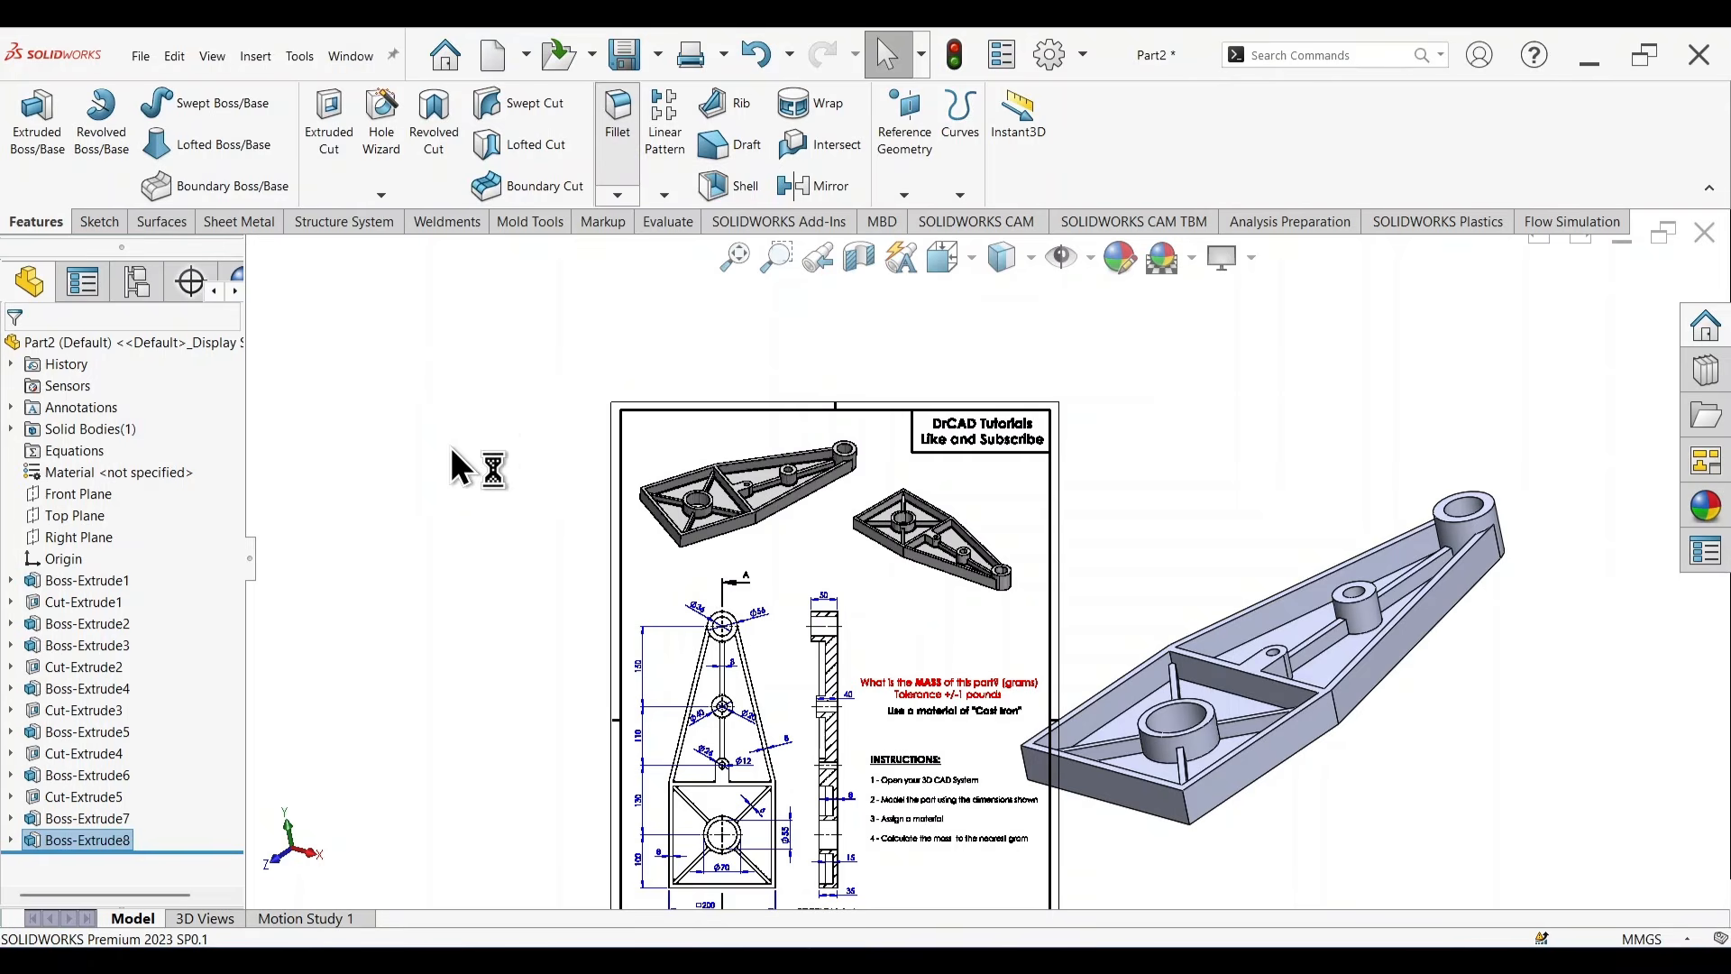
{"action": "scroll", "coordinate": [923, 815], "scroll_direction": "up", "scroll_amount": 3}
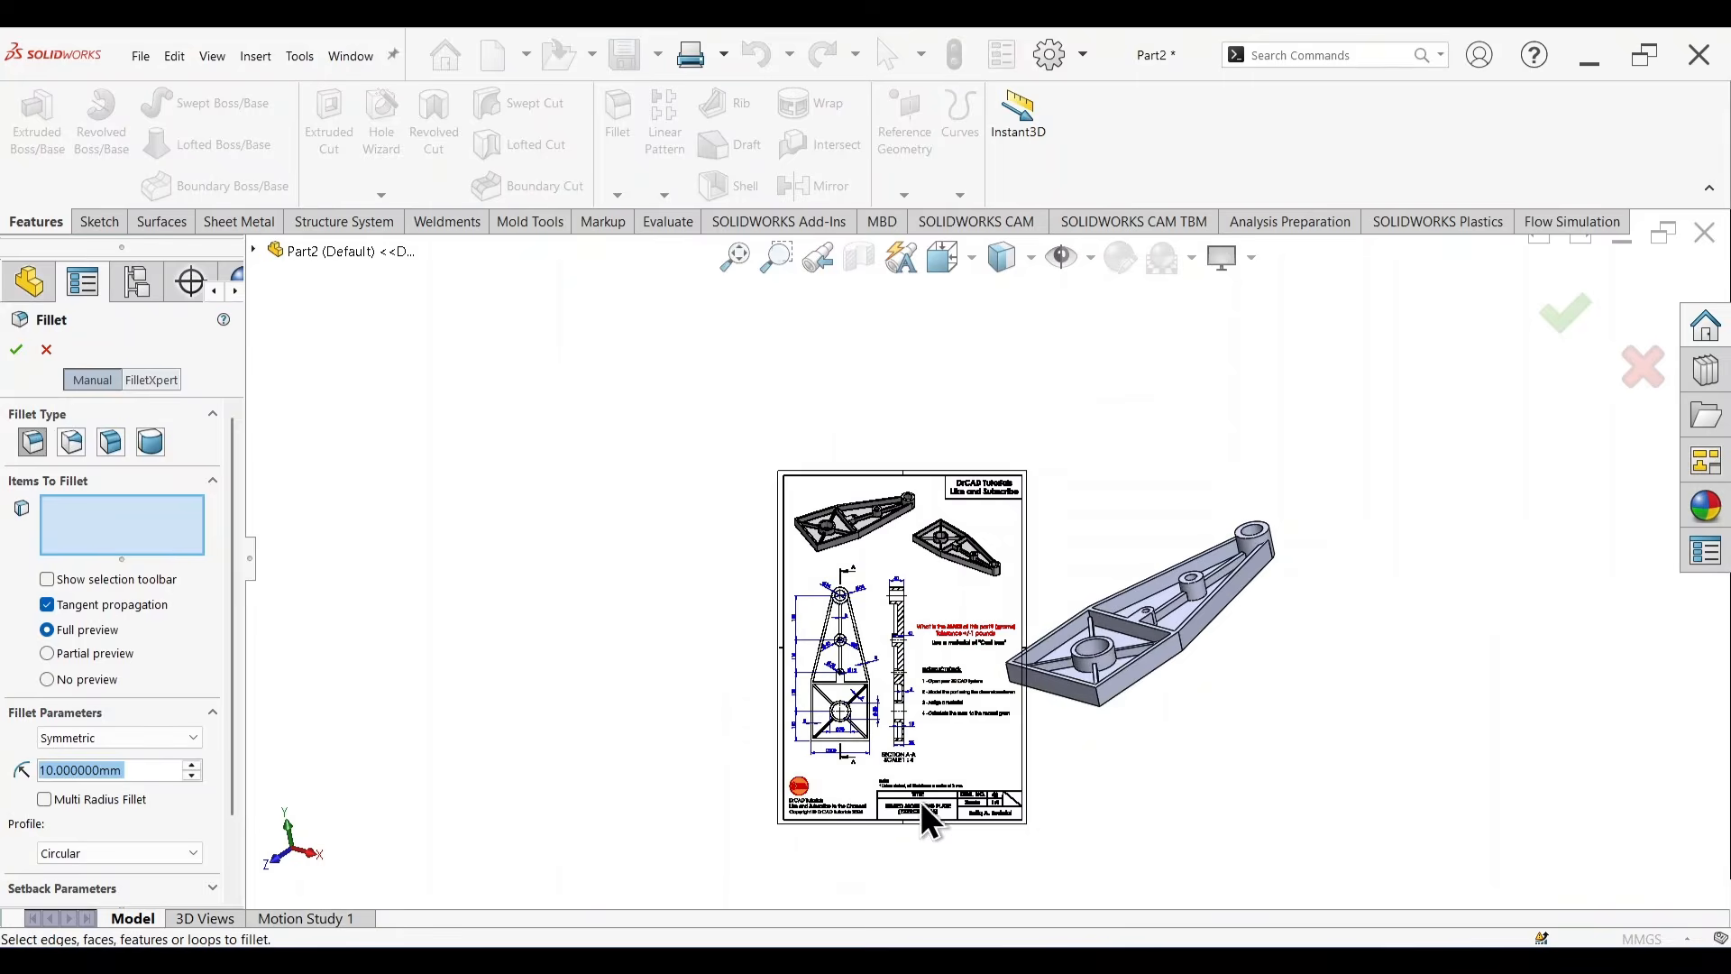
{"action": "scroll", "coordinate": [939, 735], "scroll_direction": "down", "scroll_amount": 6}
{"action": "scroll", "coordinate": [939, 735], "scroll_direction": "down", "scroll_amount": 5}
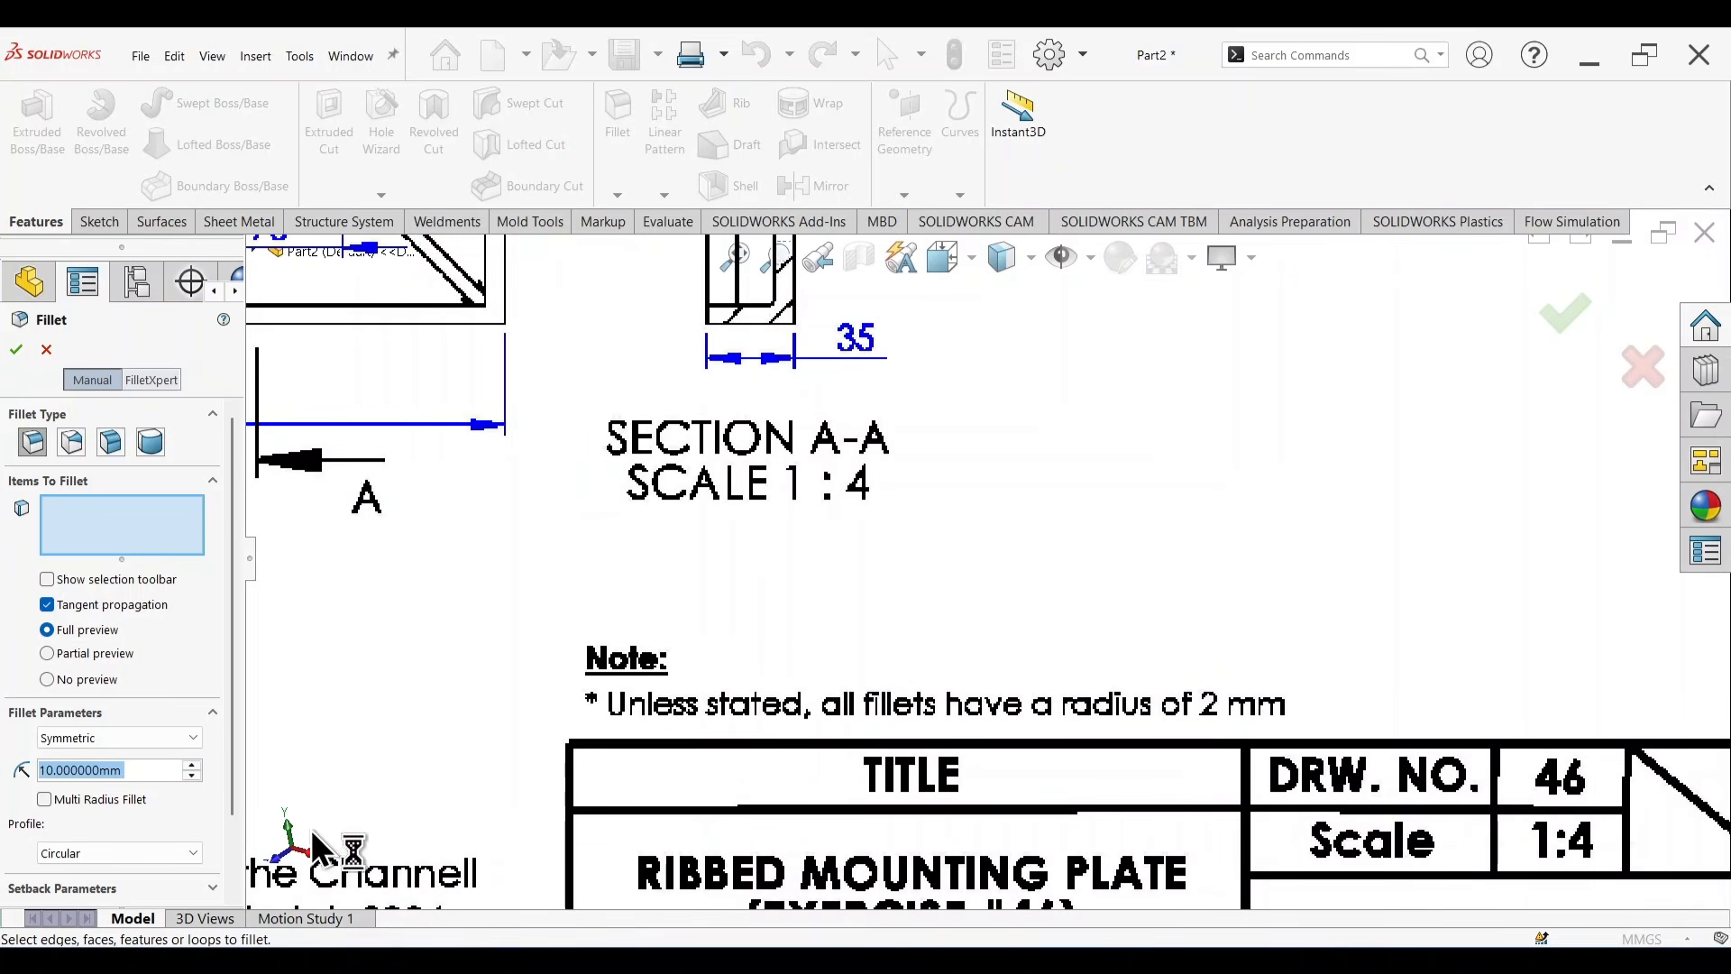
{"action": "type", "text": "2"}
{"action": "scroll", "coordinate": [955, 541], "scroll_direction": "up", "scroll_amount": 3}
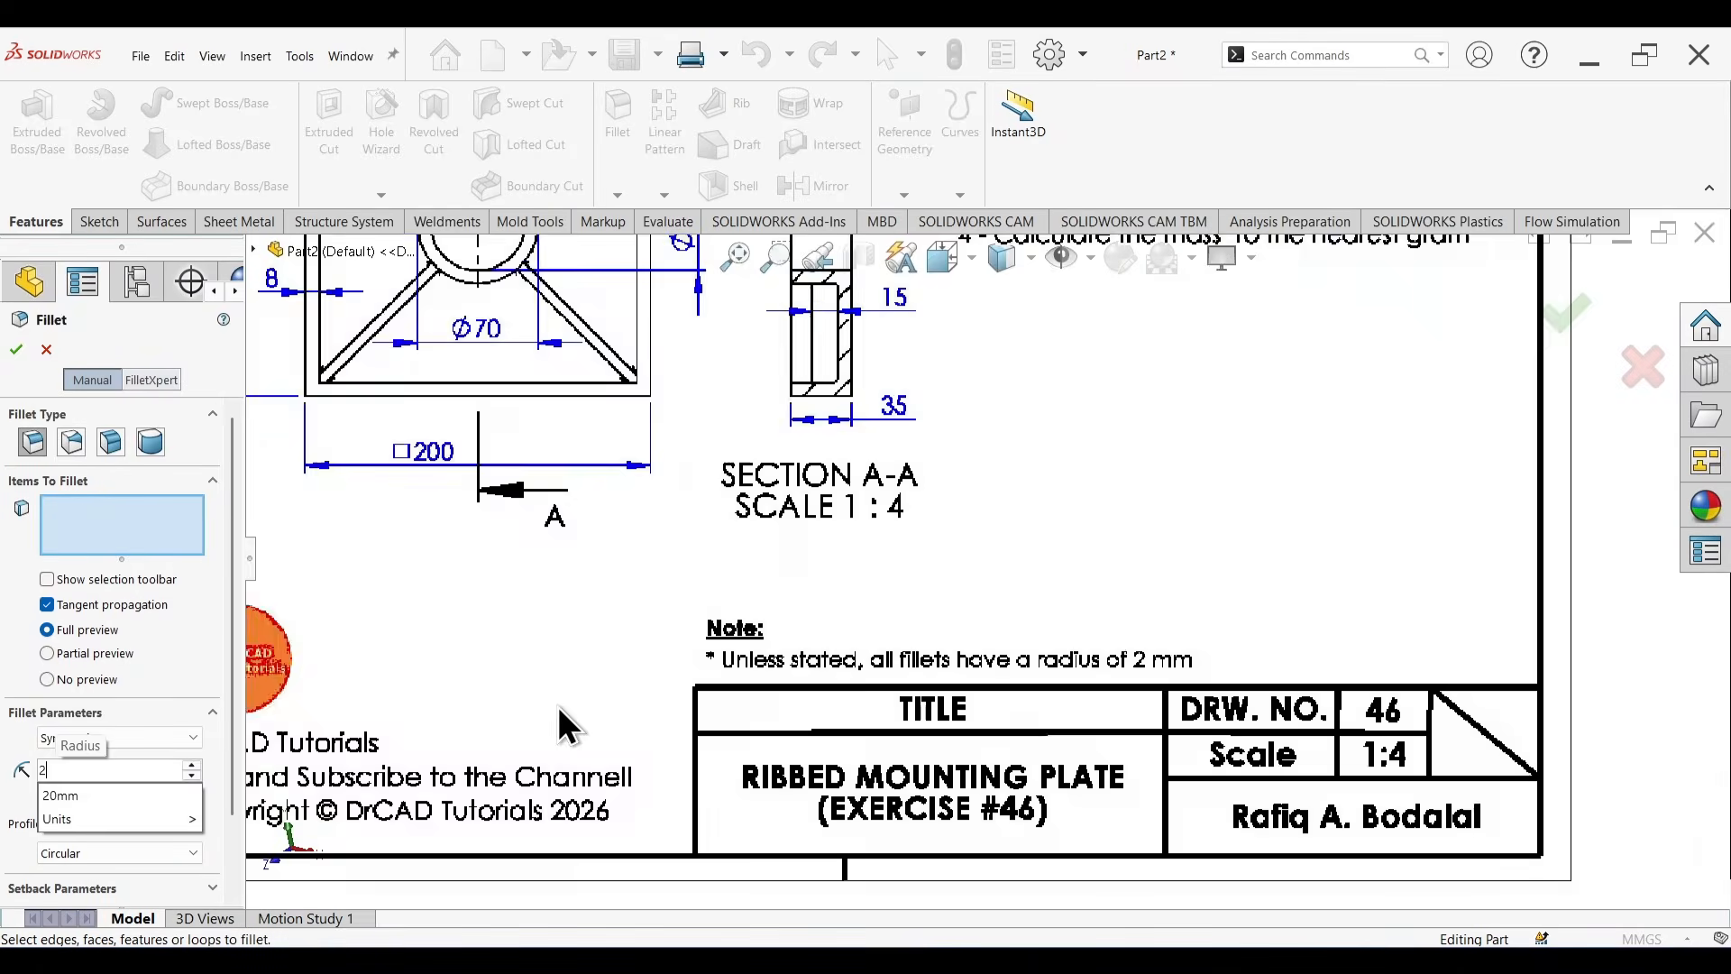
{"action": "key", "text": "Return"}
{"action": "scroll", "coordinate": [1355, 456], "scroll_direction": "up", "scroll_amount": 3}
{"action": "scroll", "coordinate": [1248, 359], "scroll_direction": "down", "scroll_amount": 6}
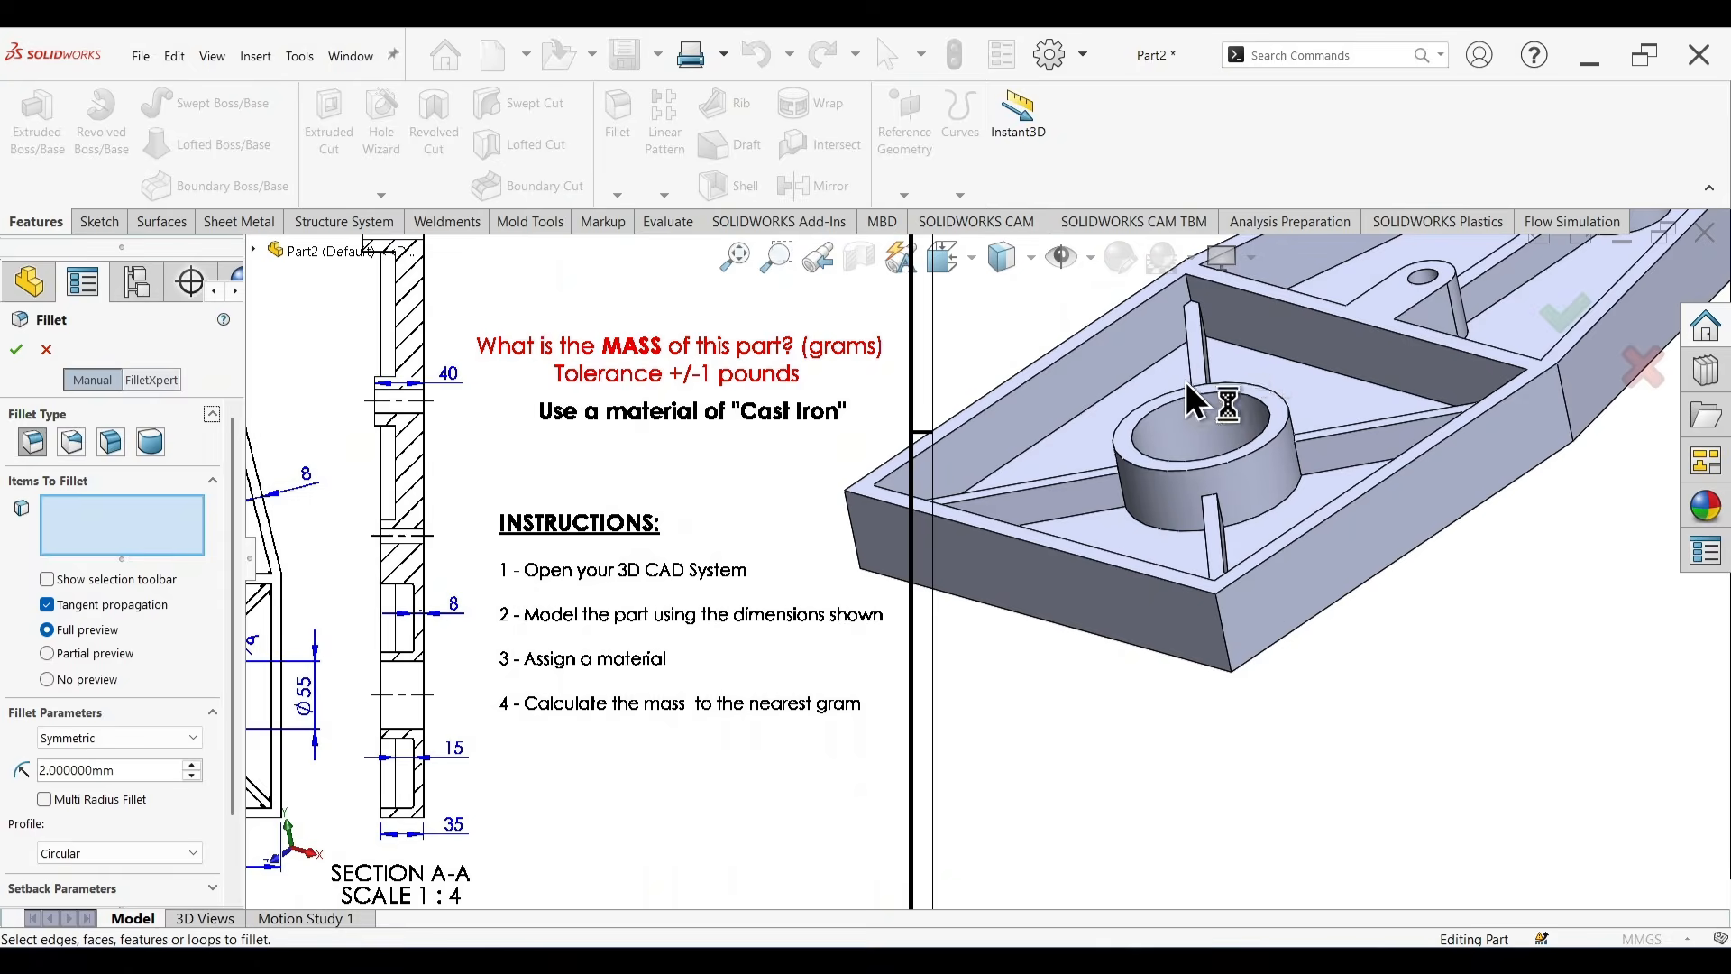
Select the four triangular floor faces between the diagonal ribs of the square pocket for the 2 mm fillet.
{"action": "left_click", "coordinate": [1043, 450]}
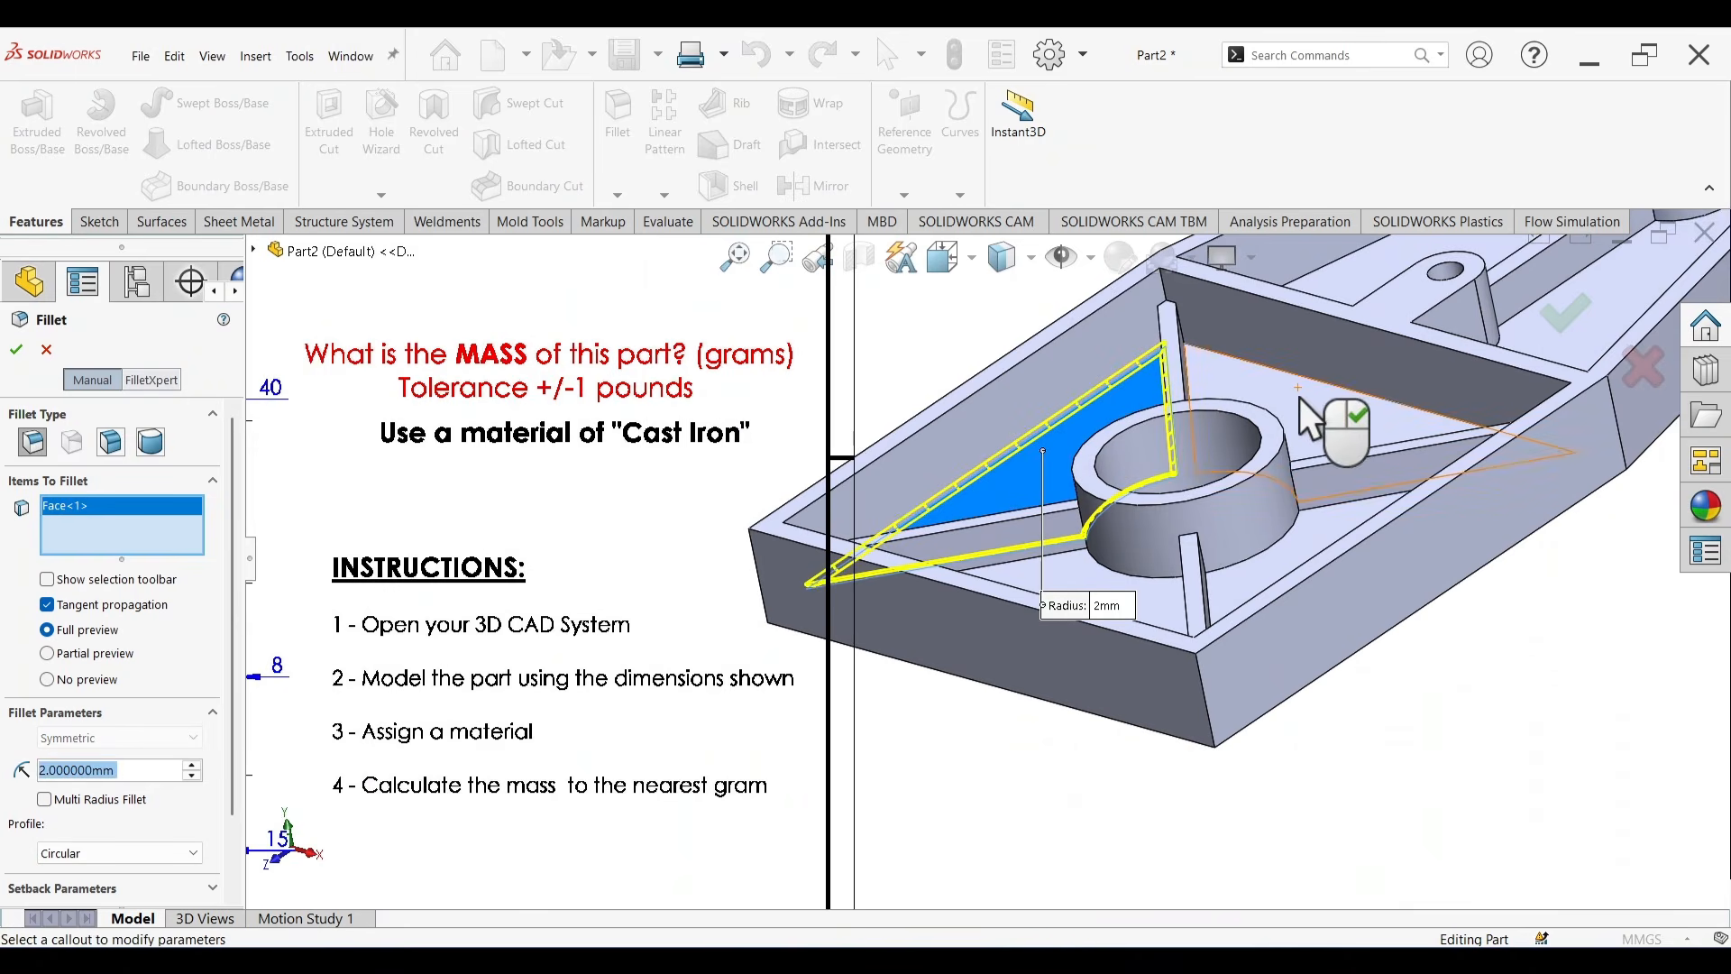
{"action": "left_click", "coordinate": [1312, 482]}
{"action": "left_click", "coordinate": [1262, 573]}
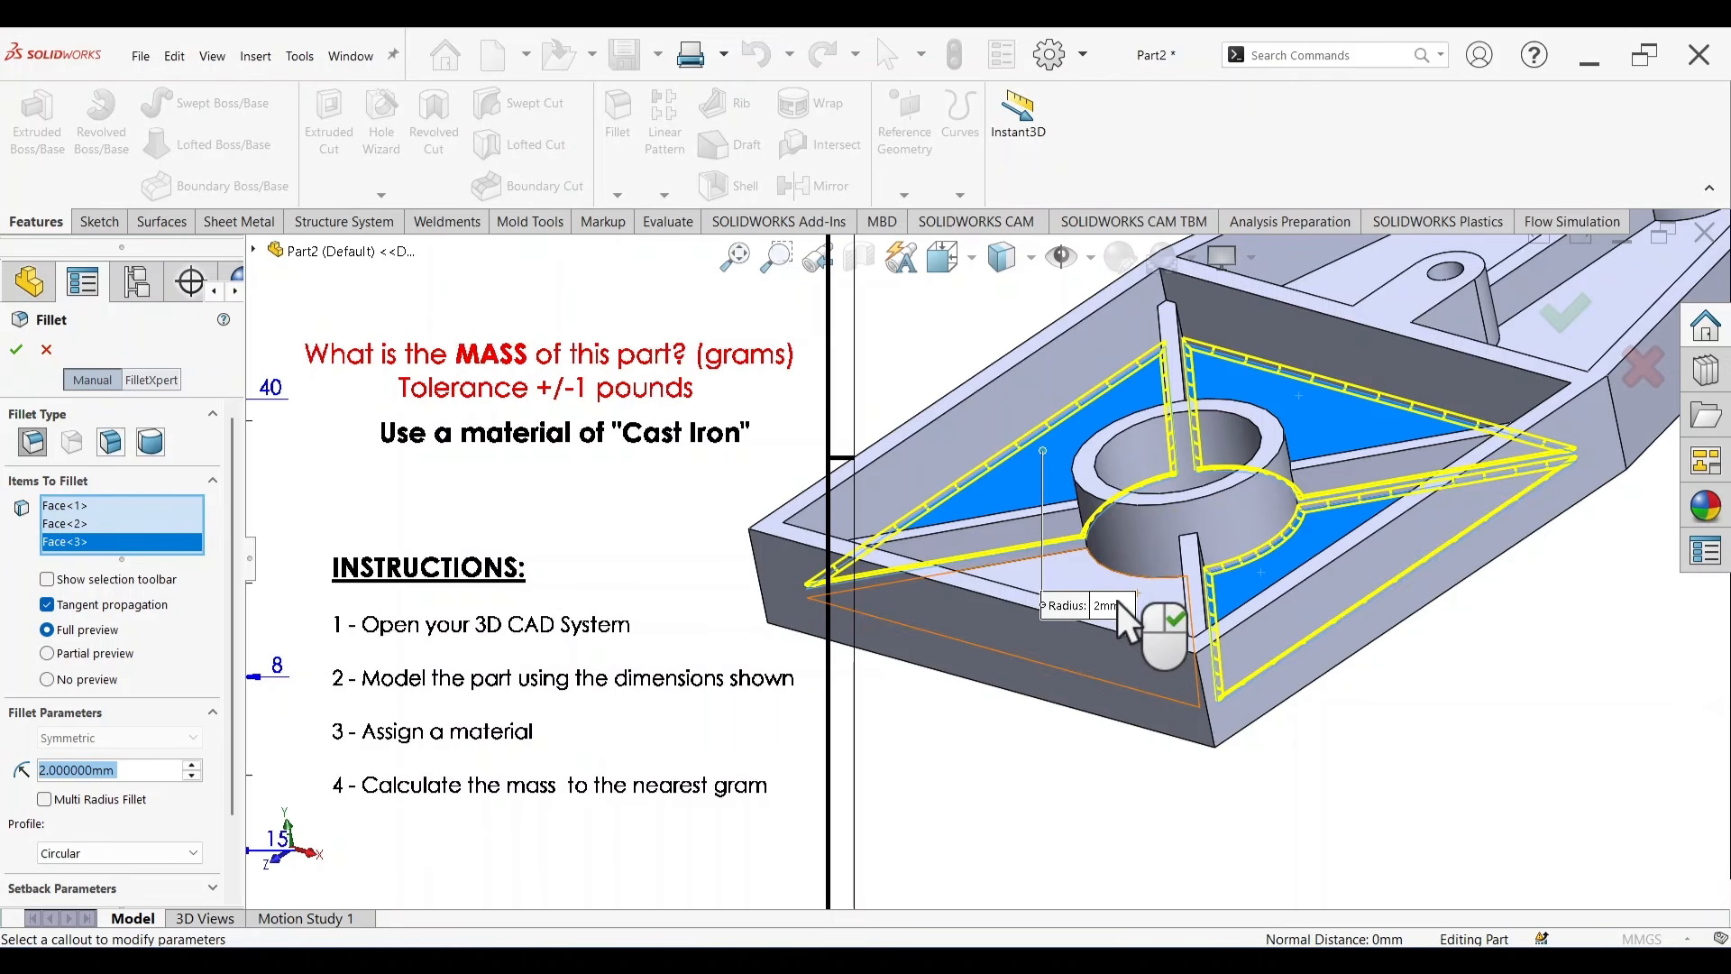
{"action": "left_click", "coordinate": [1138, 603]}
{"action": "scroll", "coordinate": [1208, 565], "scroll_direction": "up", "scroll_amount": 3}
{"action": "scroll", "coordinate": [1208, 564], "scroll_direction": "down", "scroll_amount": 4}
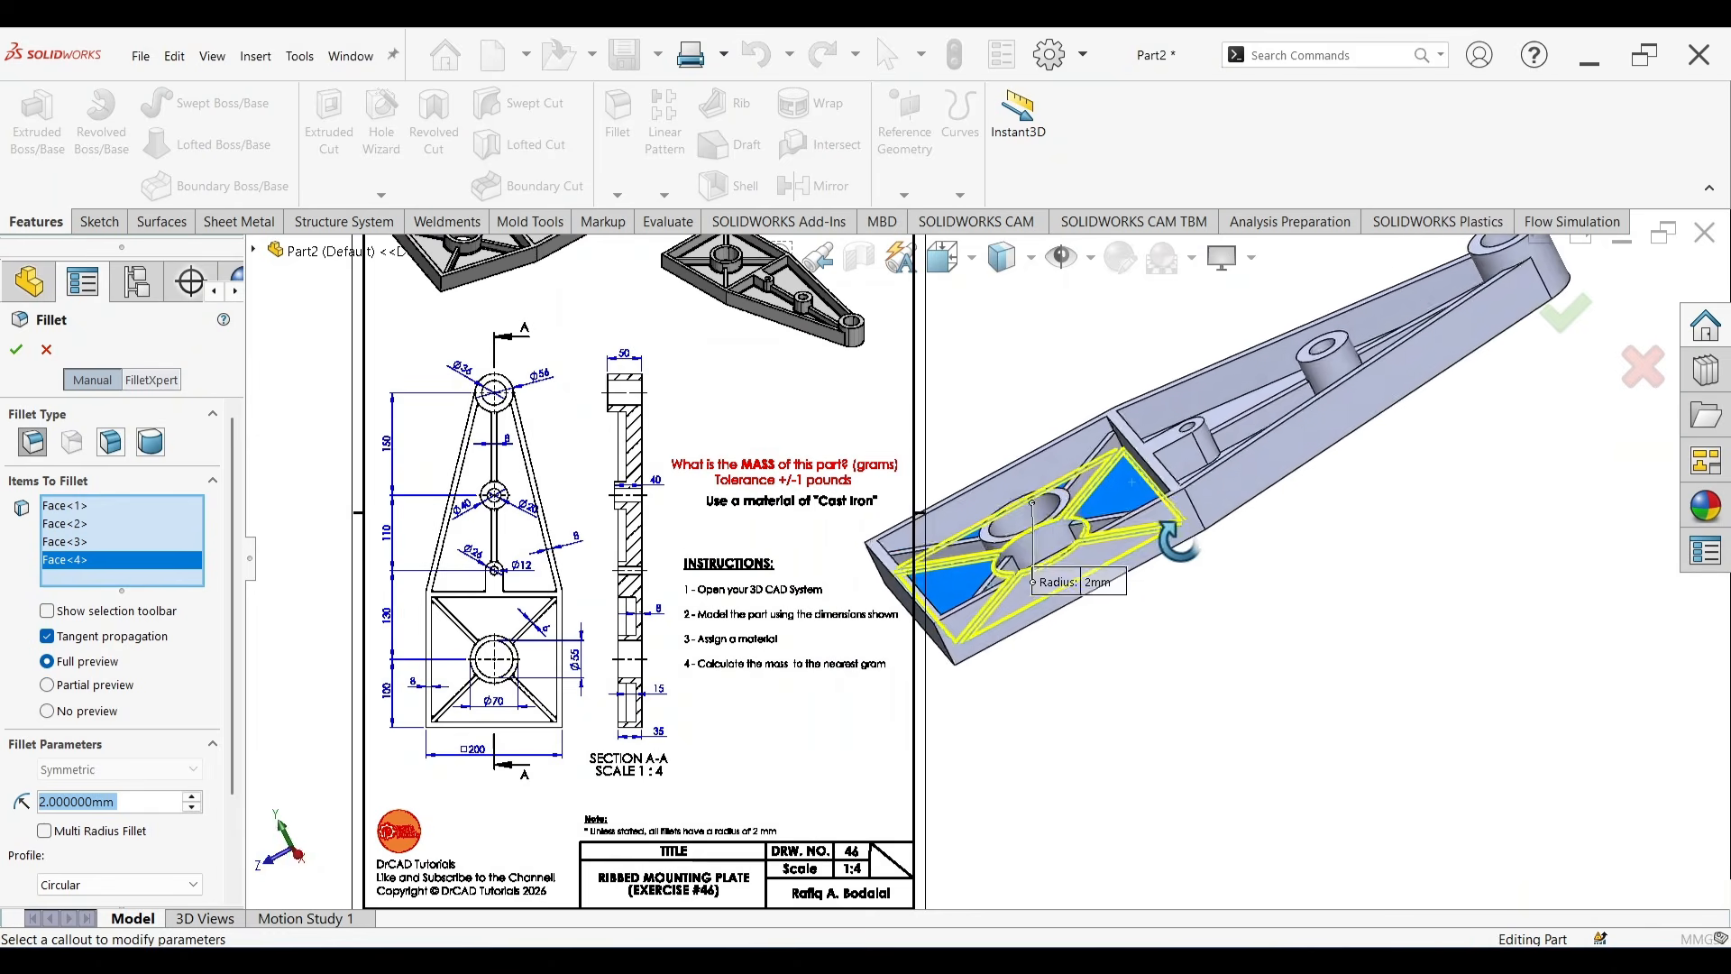
{"action": "scroll", "coordinate": [1123, 463], "scroll_direction": "down", "scroll_amount": 3}
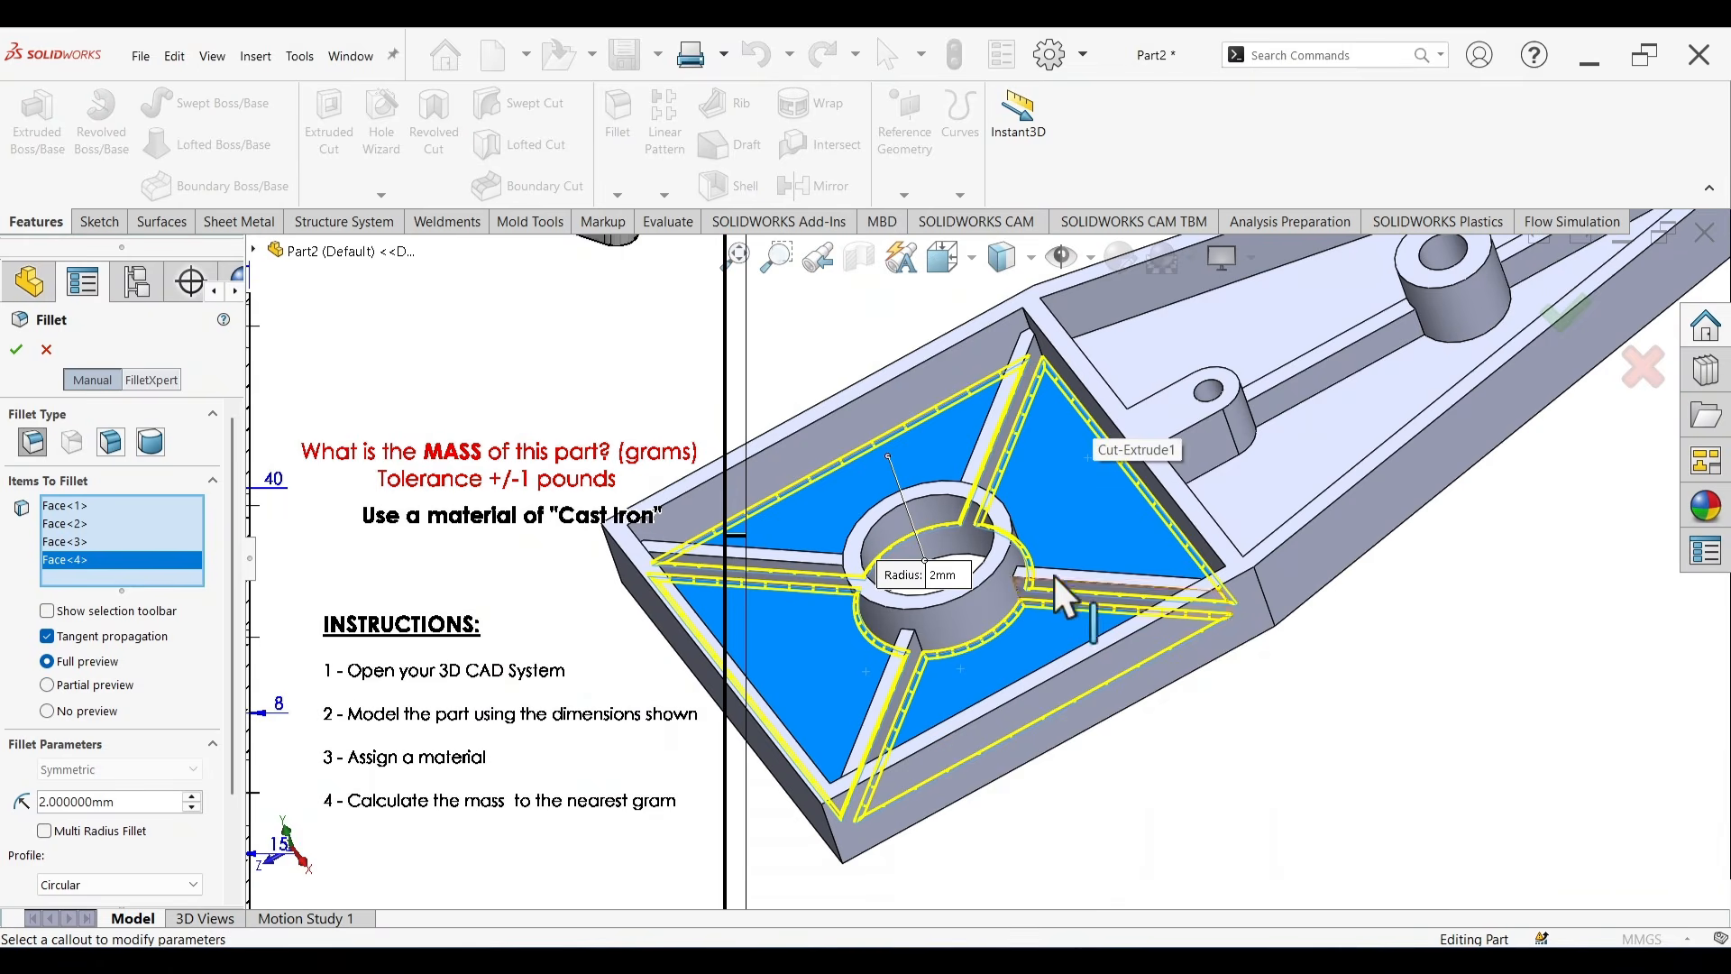
Add the two floor faces of the tapered pocket beside the central rib and apply the 2 mm fillet.
{"action": "left_click", "coordinate": [1184, 355]}
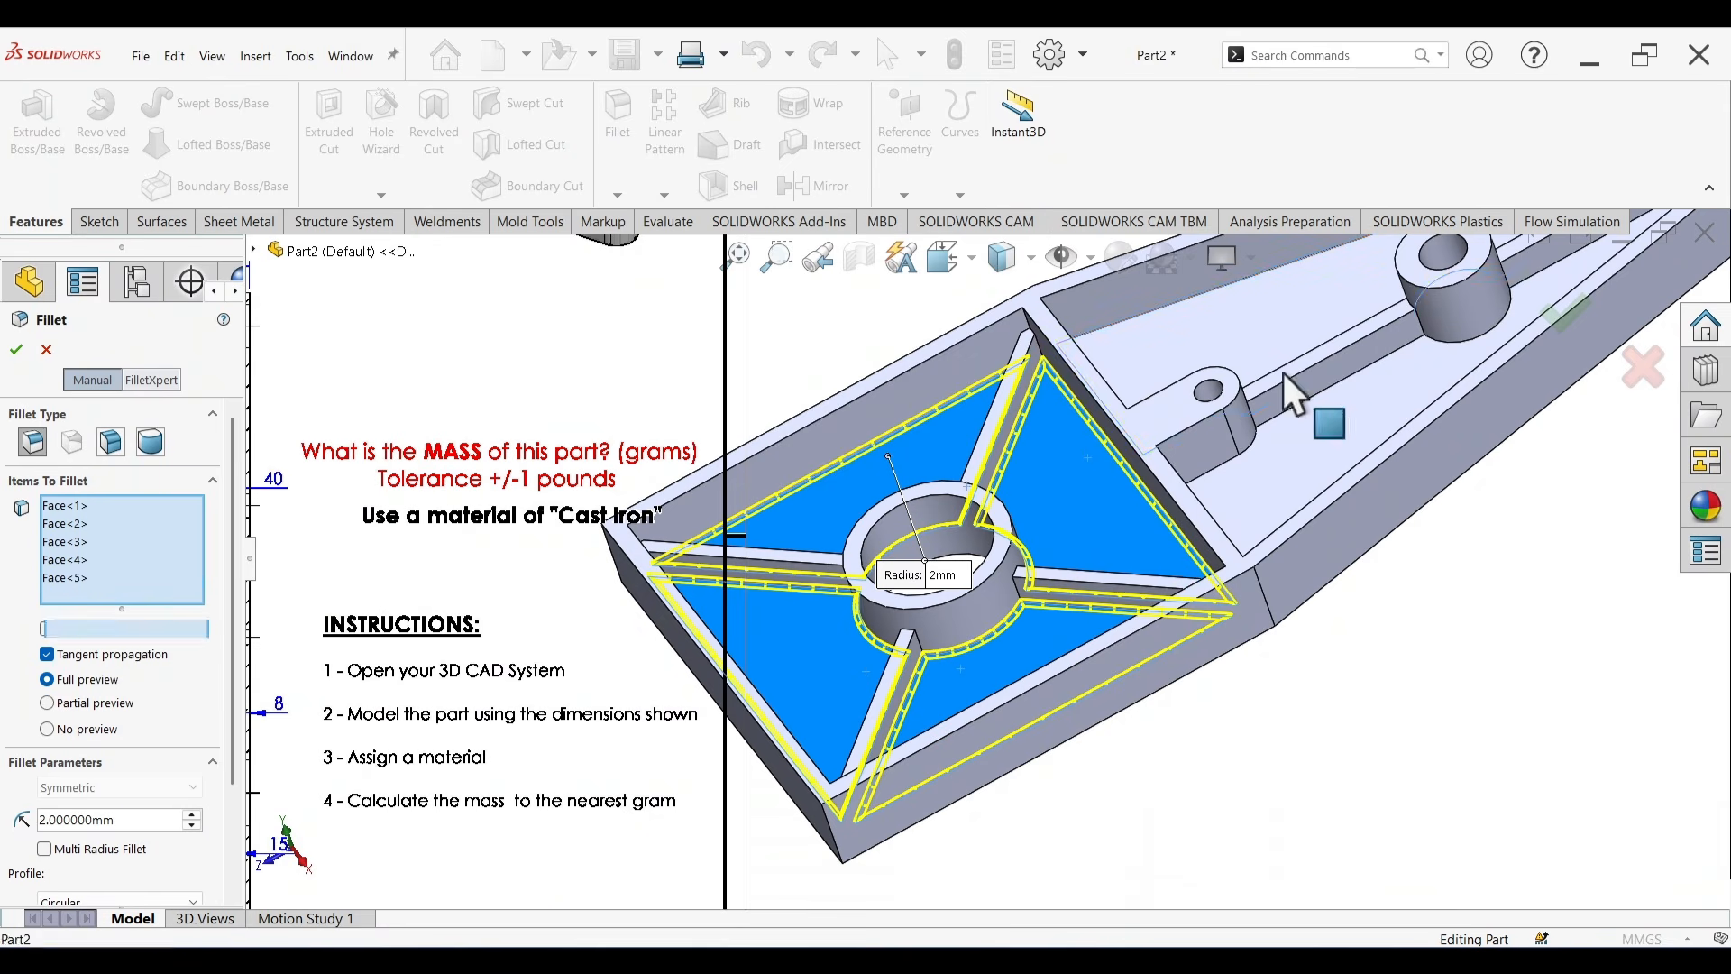
{"action": "left_click", "coordinate": [1331, 437]}
{"action": "scroll", "coordinate": [1289, 416], "scroll_direction": "up", "scroll_amount": 5}
{"action": "scroll", "coordinate": [1226, 451], "scroll_direction": "down", "scroll_amount": 2}
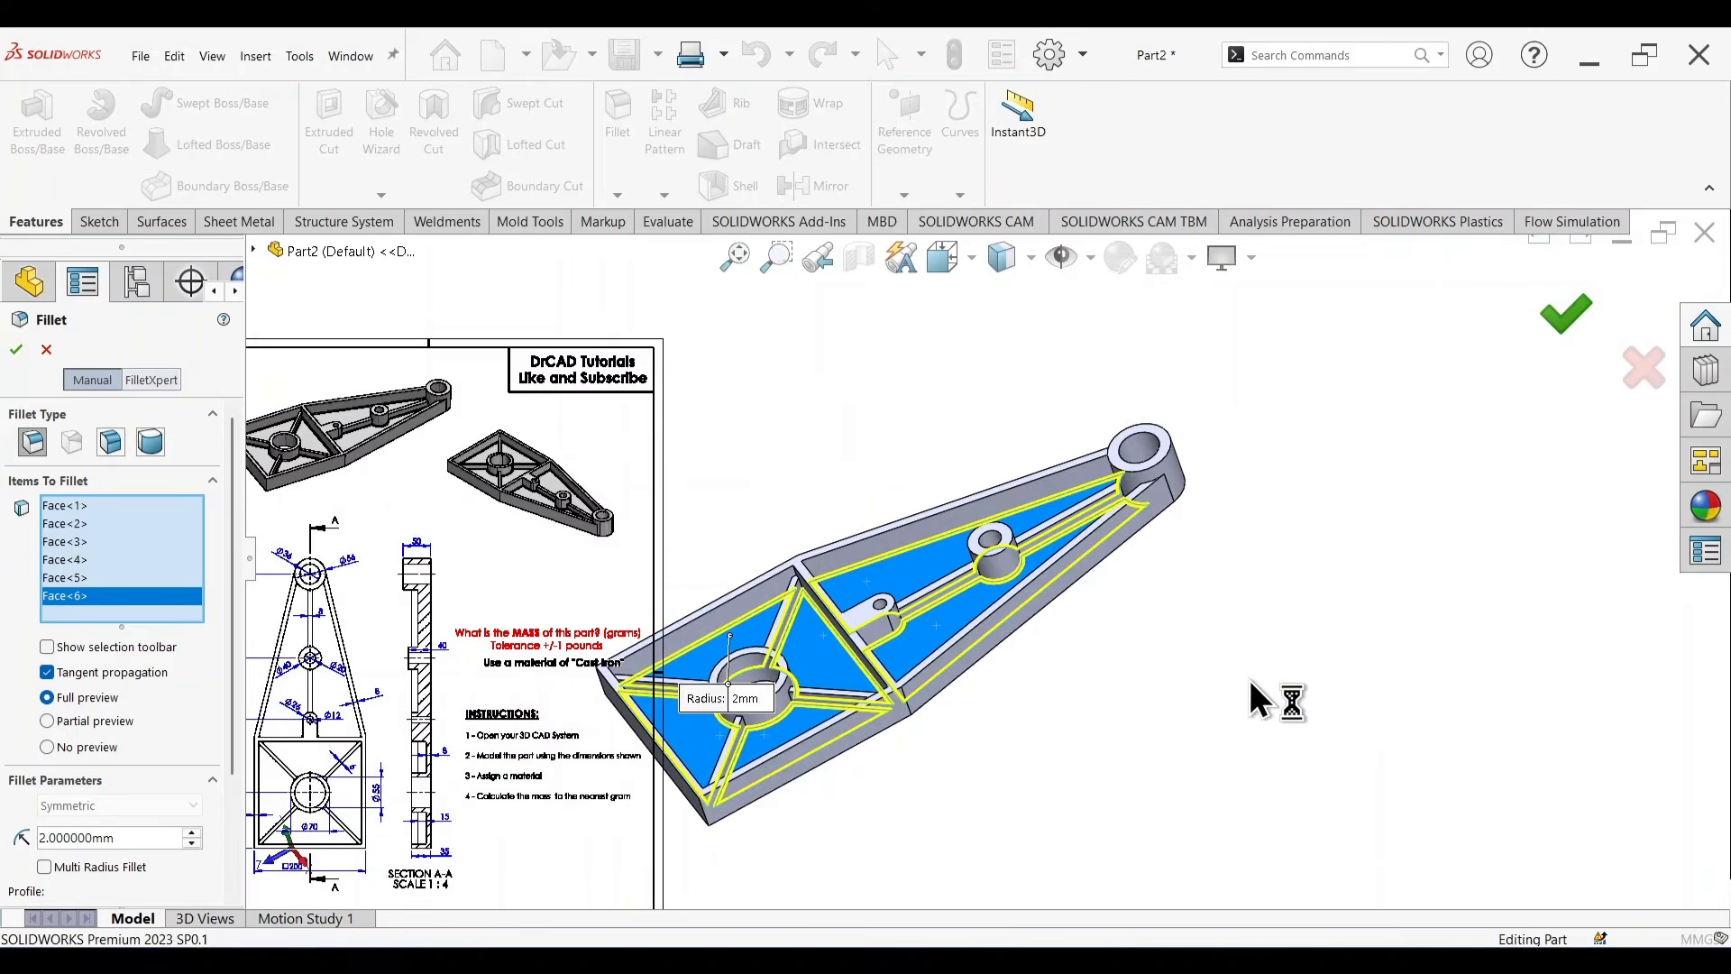
{"action": "middle_click_drag", "start_coordinate": [1239, 594], "coordinate": [1220, 658]}
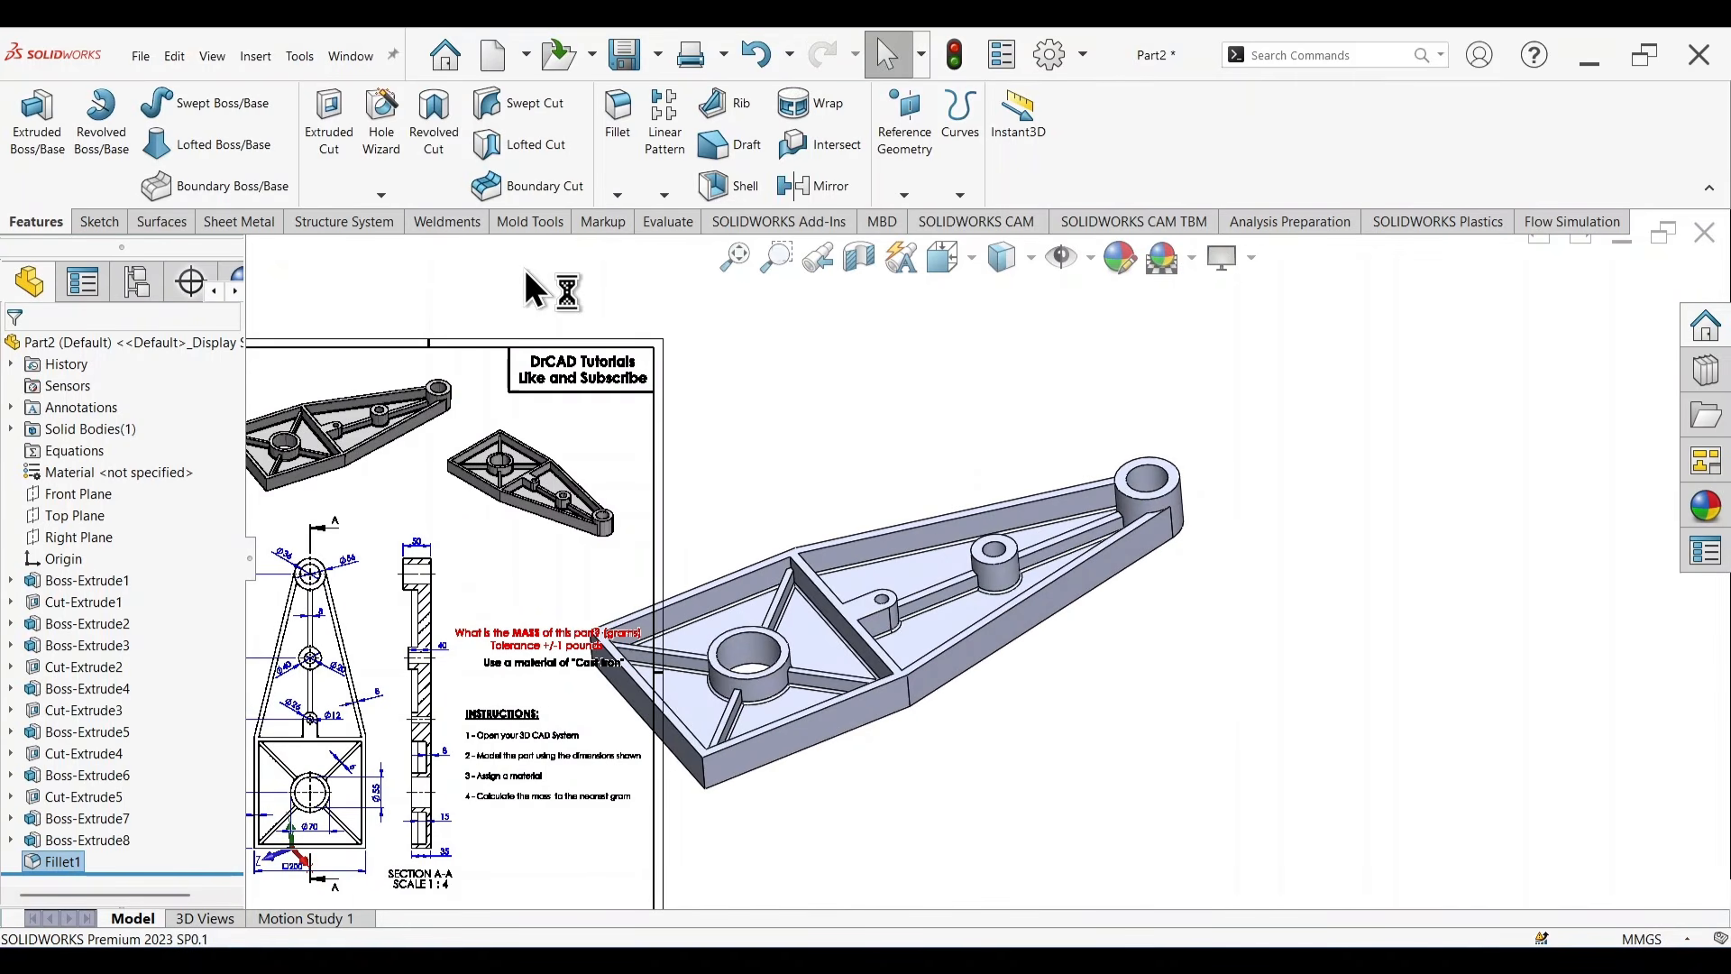
Assign the Gray Cast Iron material from the Iron category to the part.
{"action": "right_click", "coordinate": [107, 477]}
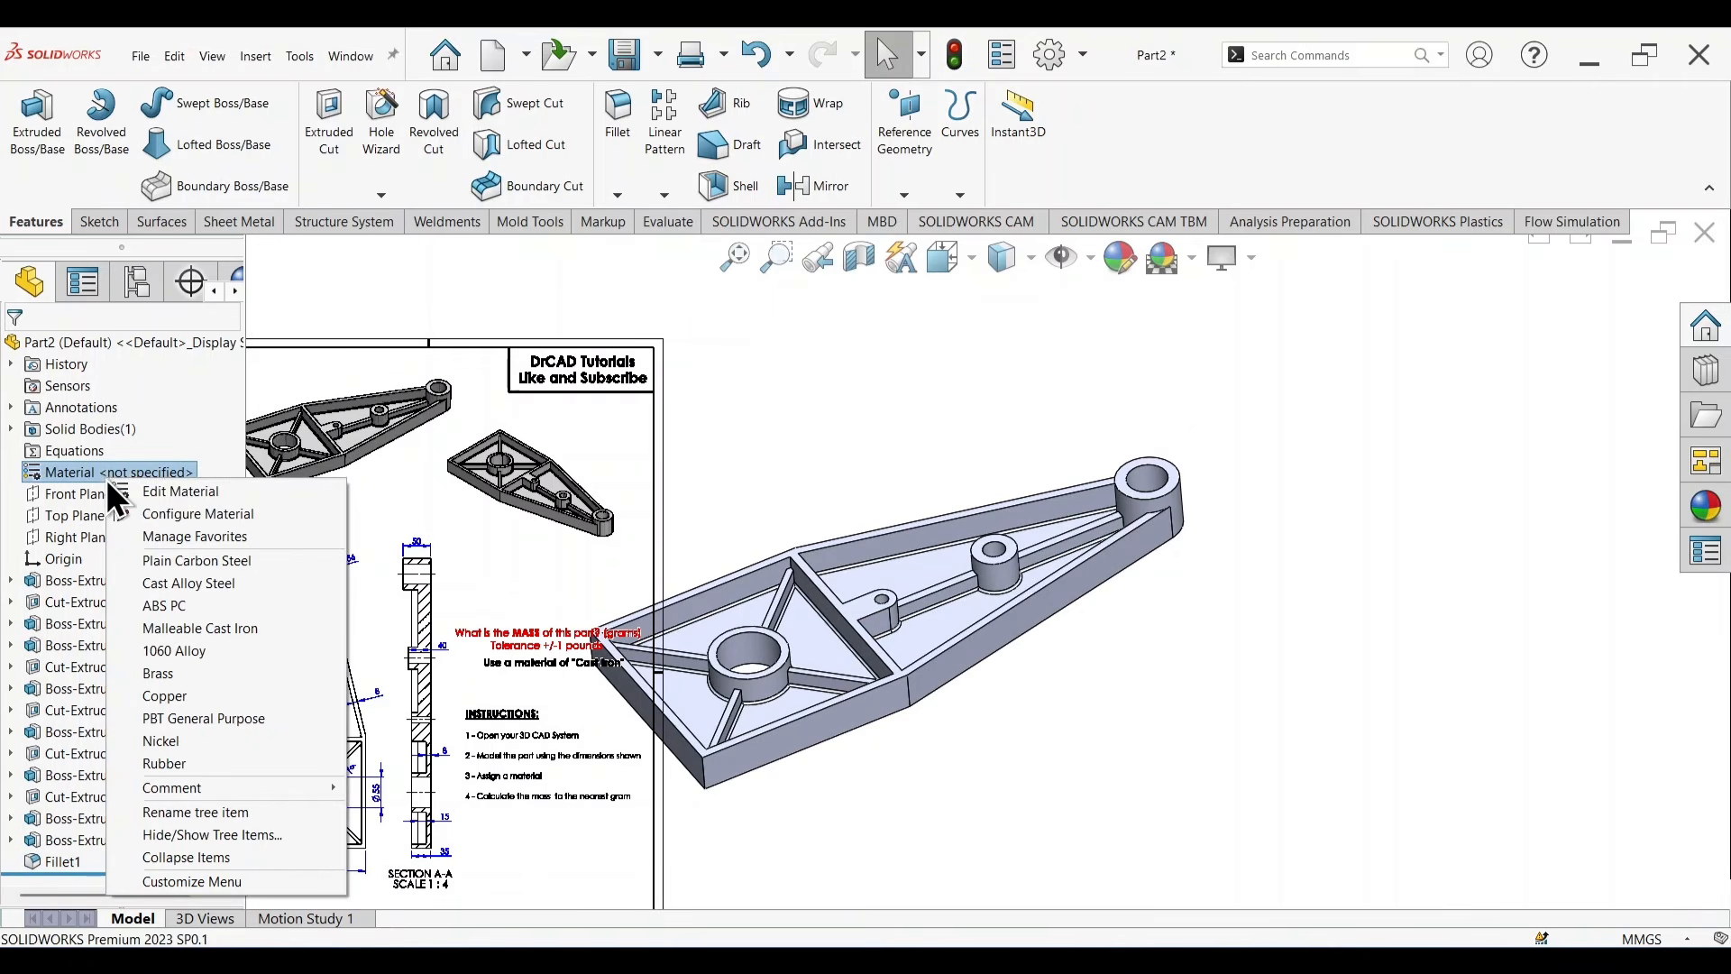
{"action": "left_click", "coordinate": [185, 491]}
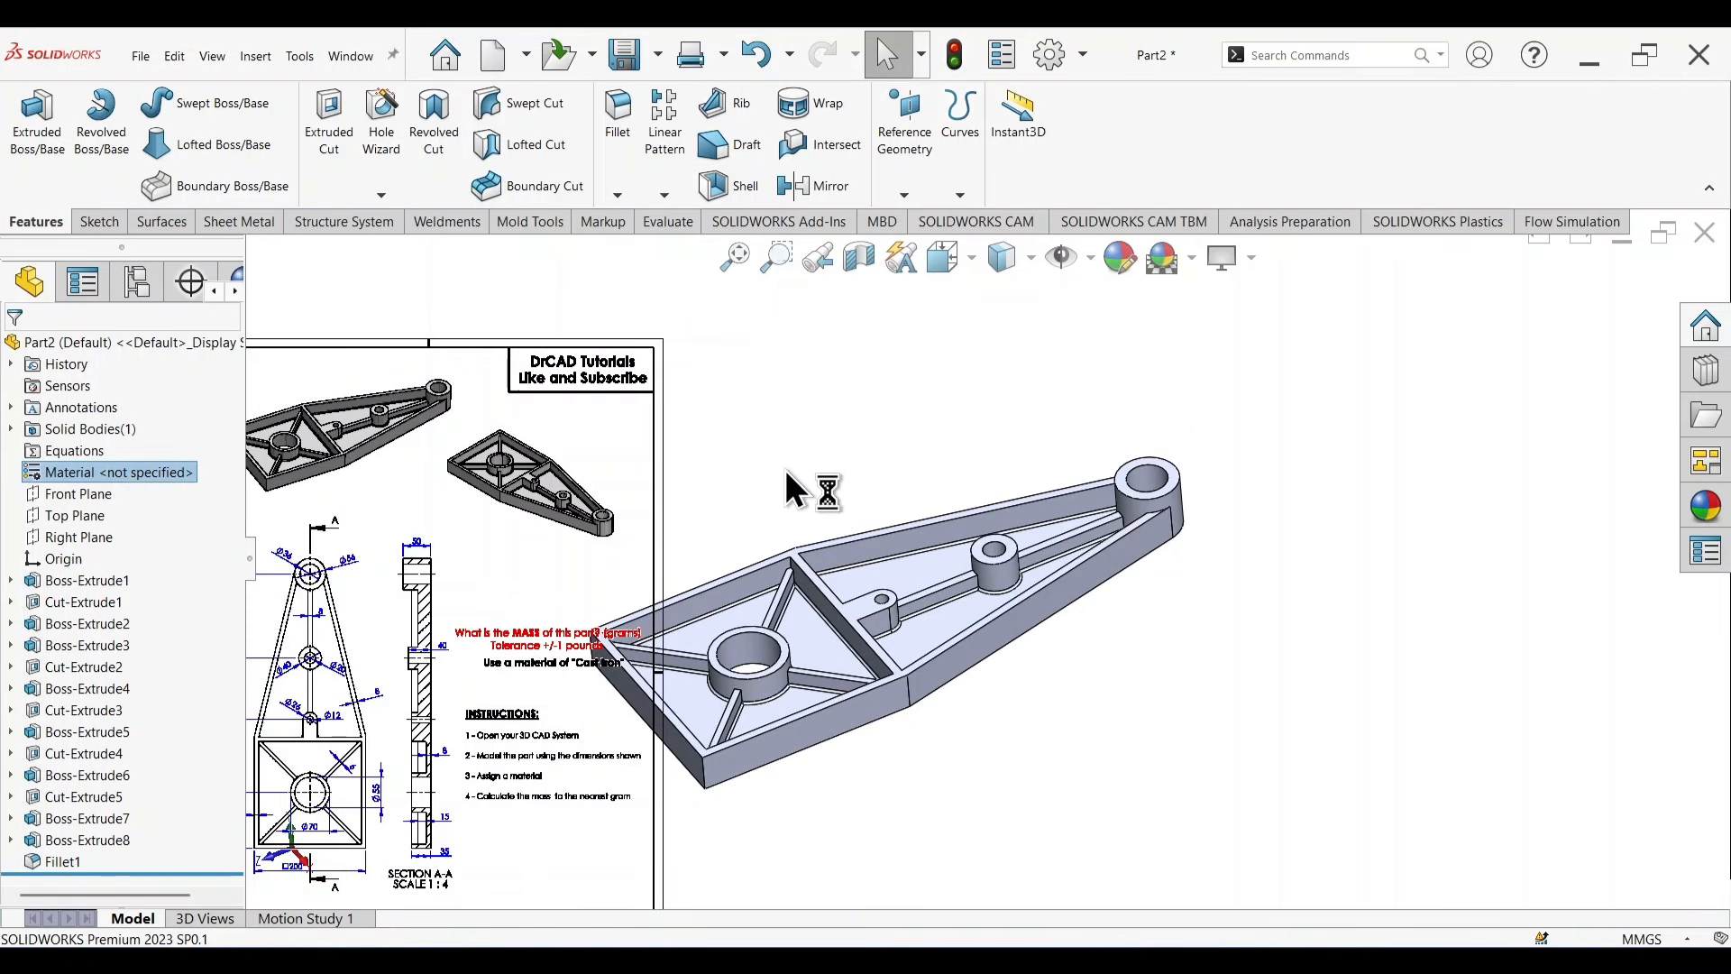
{"action": "left_click_drag", "start_coordinate": [751, 322], "coordinate": [755, 516]}
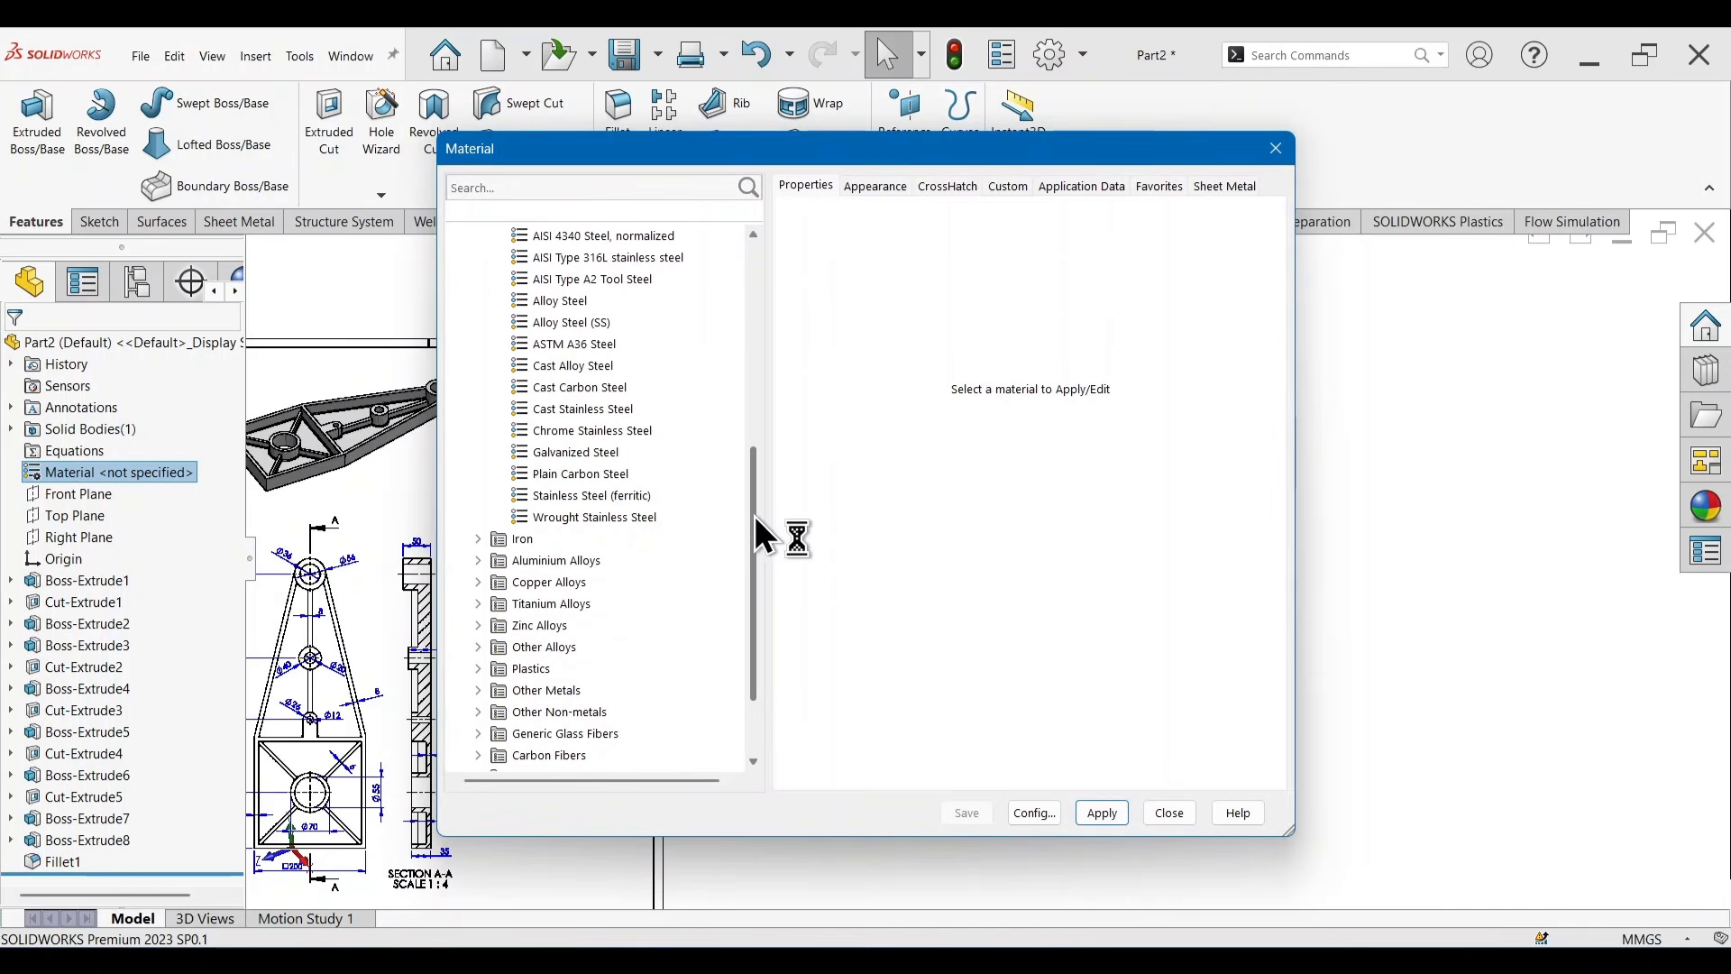
{"action": "left_click", "coordinate": [477, 538]}
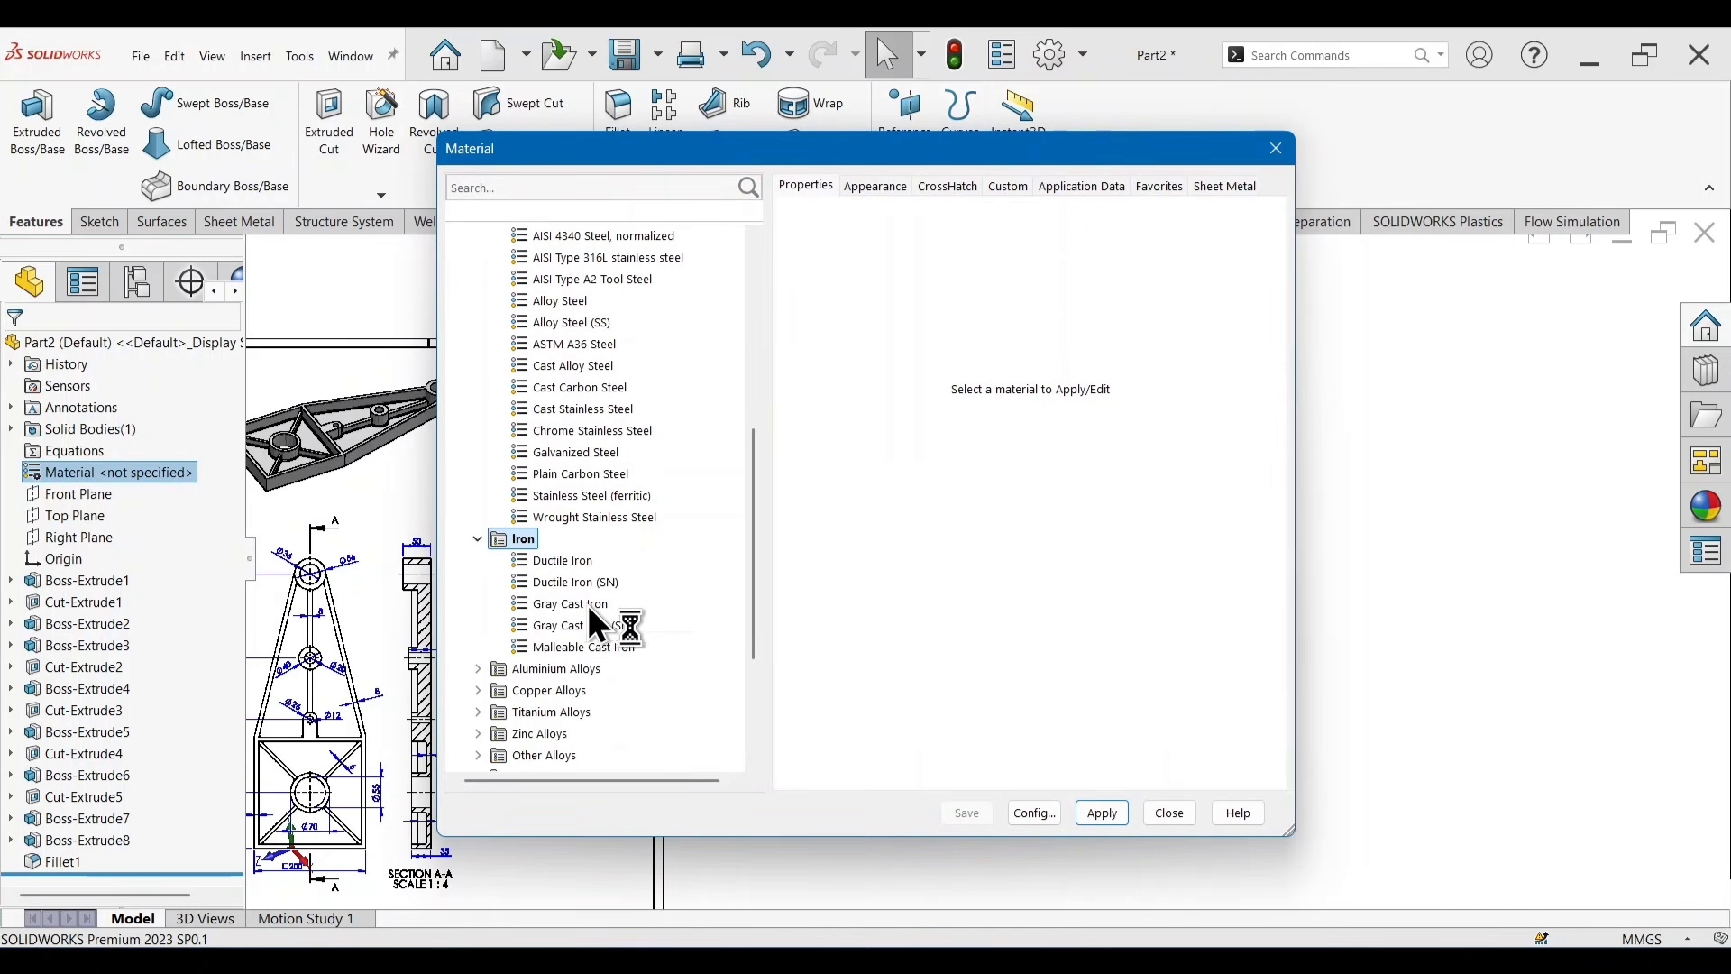
{"action": "left_click", "coordinate": [582, 603]}
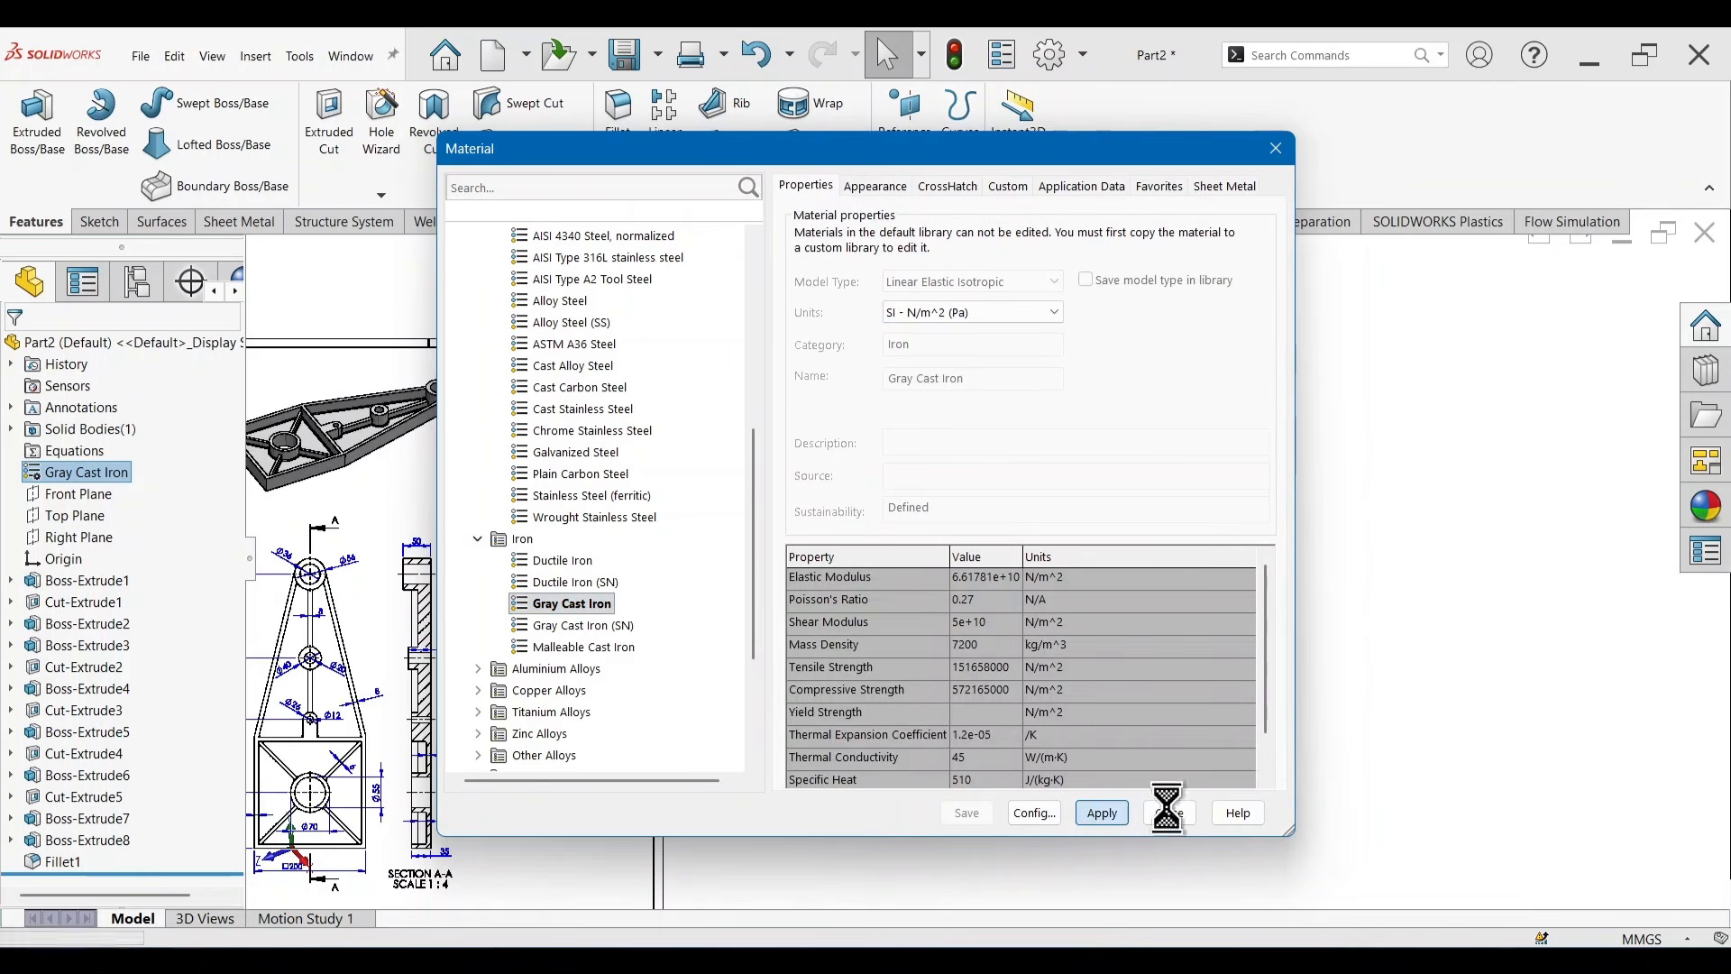
{"action": "left_click", "coordinate": [1168, 812]}
Change the colour of the part's cast iron appearance to a light grey from the greyscale palette.
{"action": "key", "text": "f"}
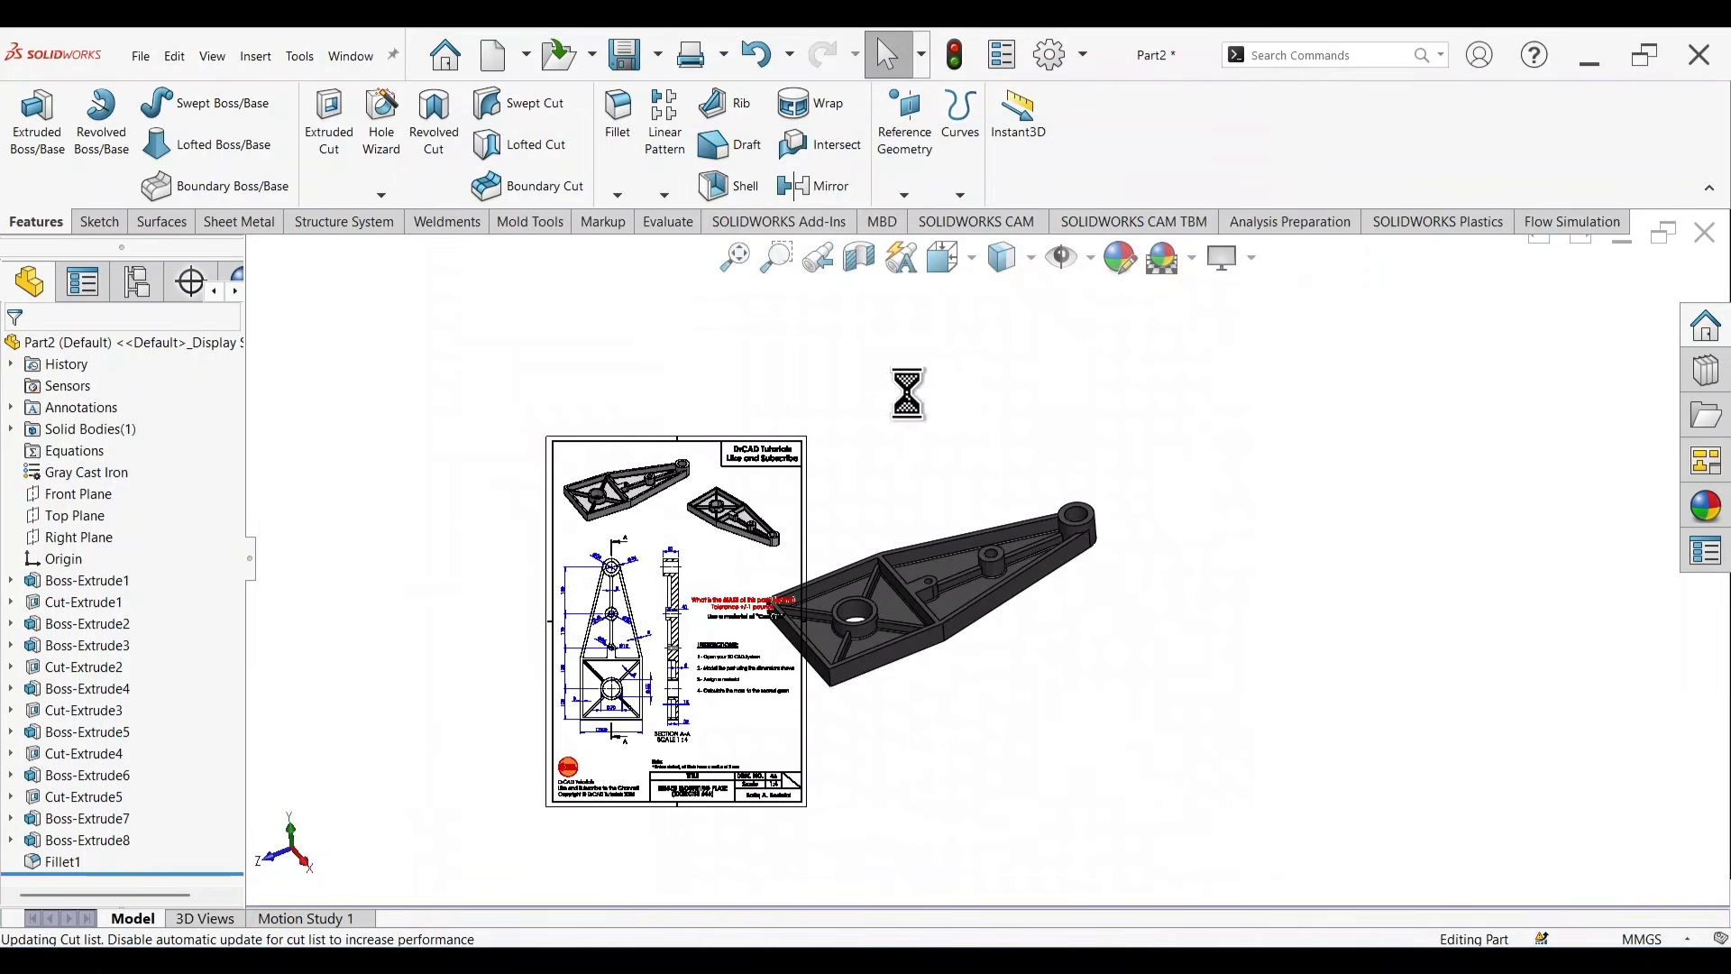
{"action": "left_click", "coordinate": [1127, 258]}
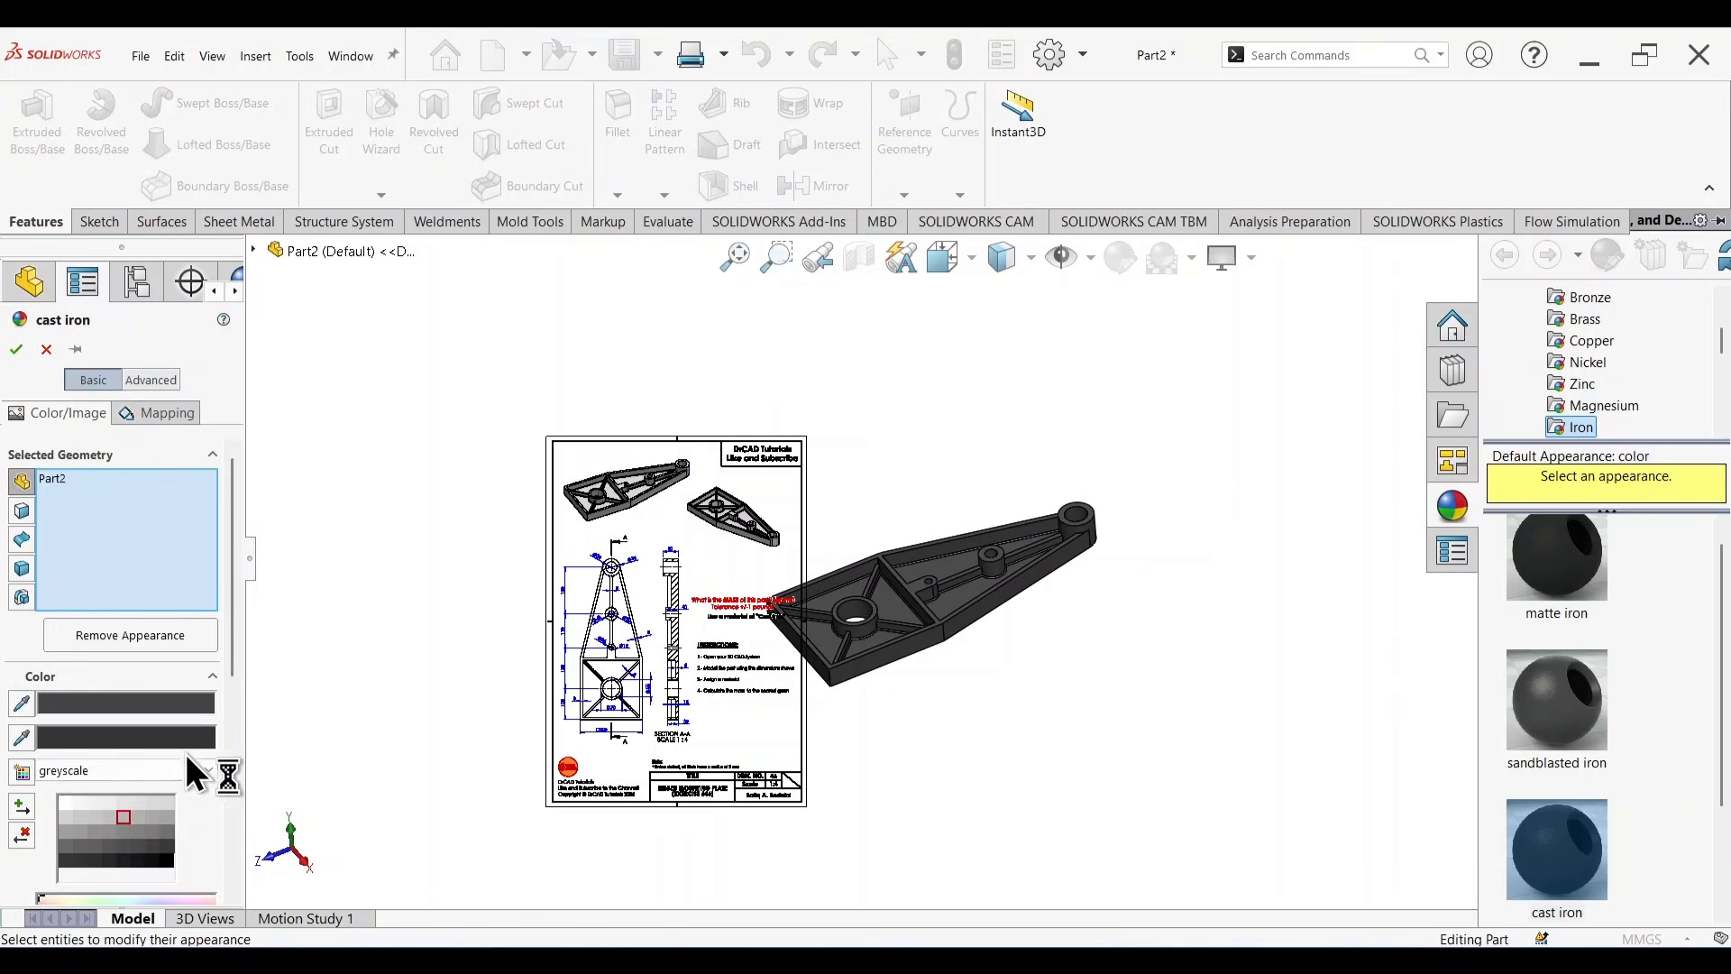
{"action": "left_click", "coordinate": [116, 816]}
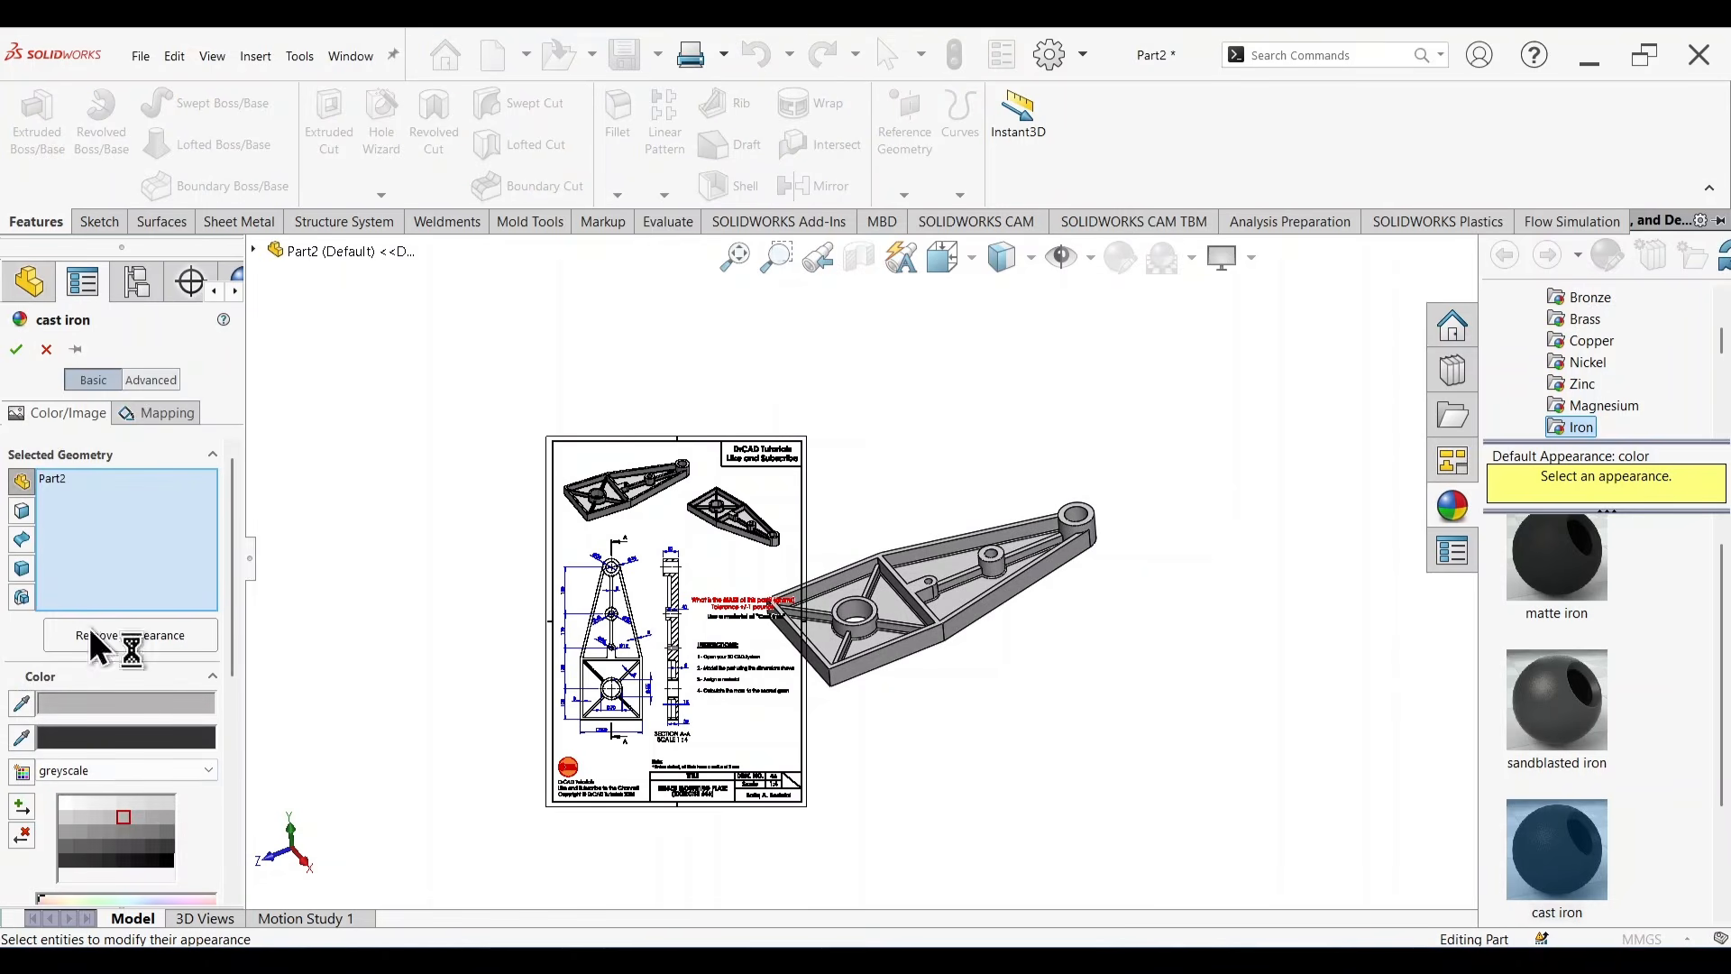
{"action": "left_click", "coordinate": [16, 349]}
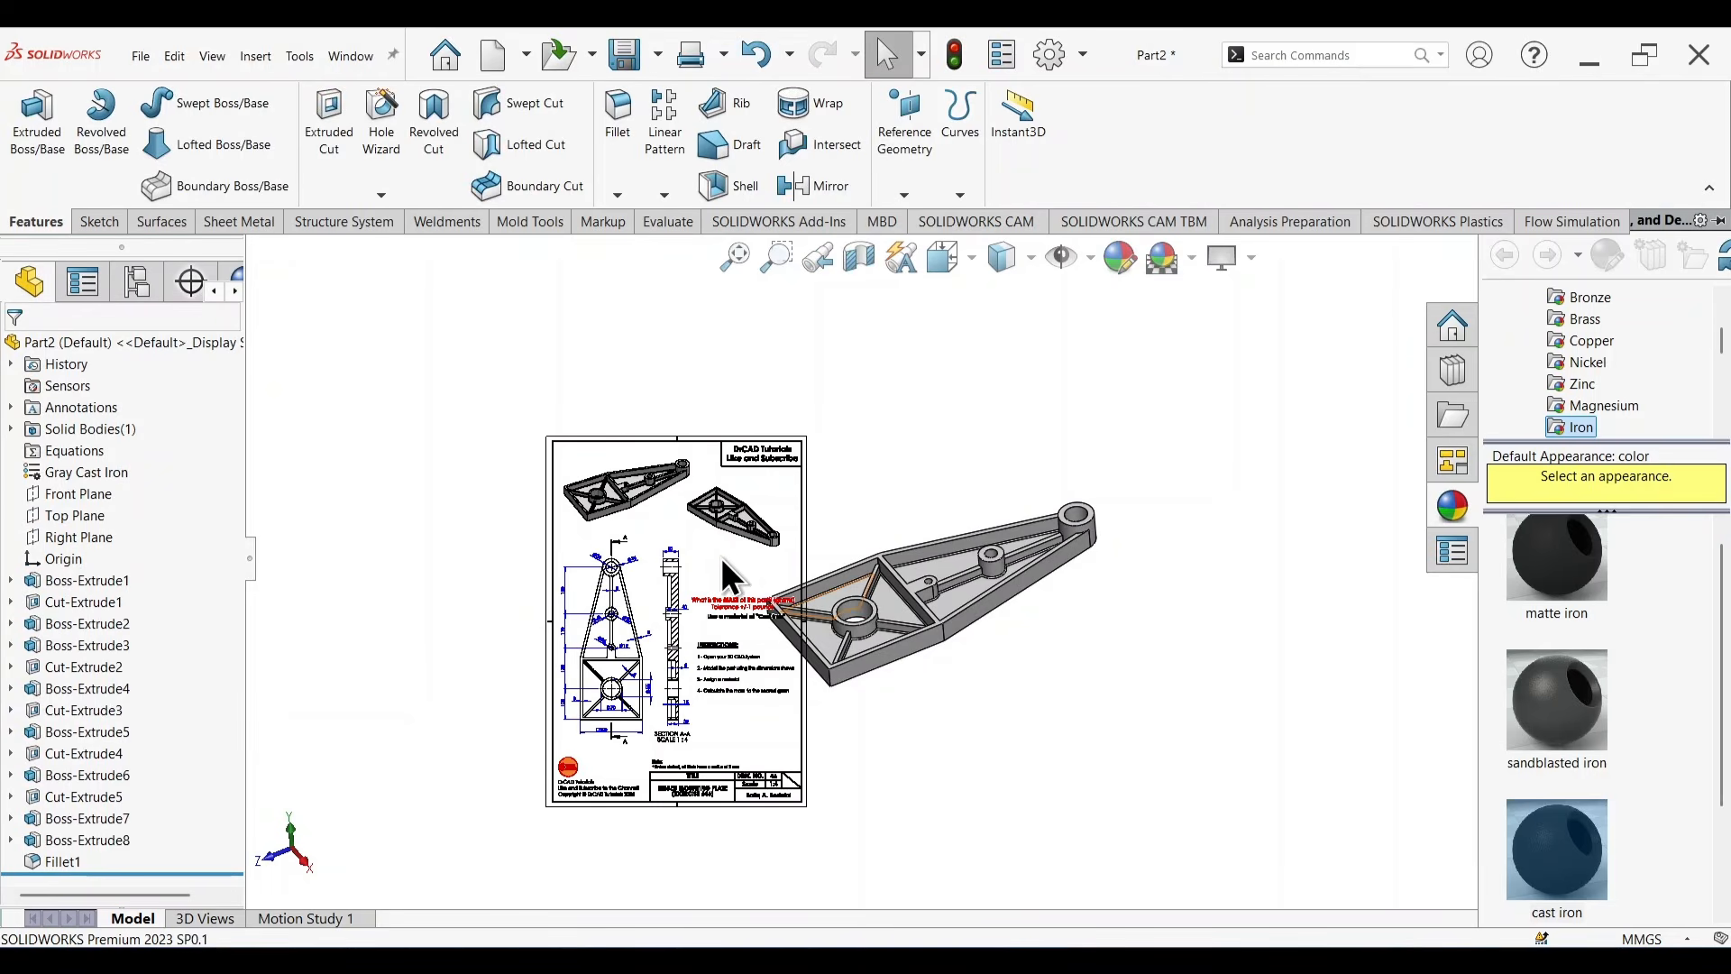
Calculate the mass properties of the finished plate and mark its mass value in the report.
{"action": "left_click_drag", "start_coordinate": [721, 557], "coordinate": [679, 526]}
{"action": "scroll", "coordinate": [648, 657], "scroll_direction": "down", "scroll_amount": 2}
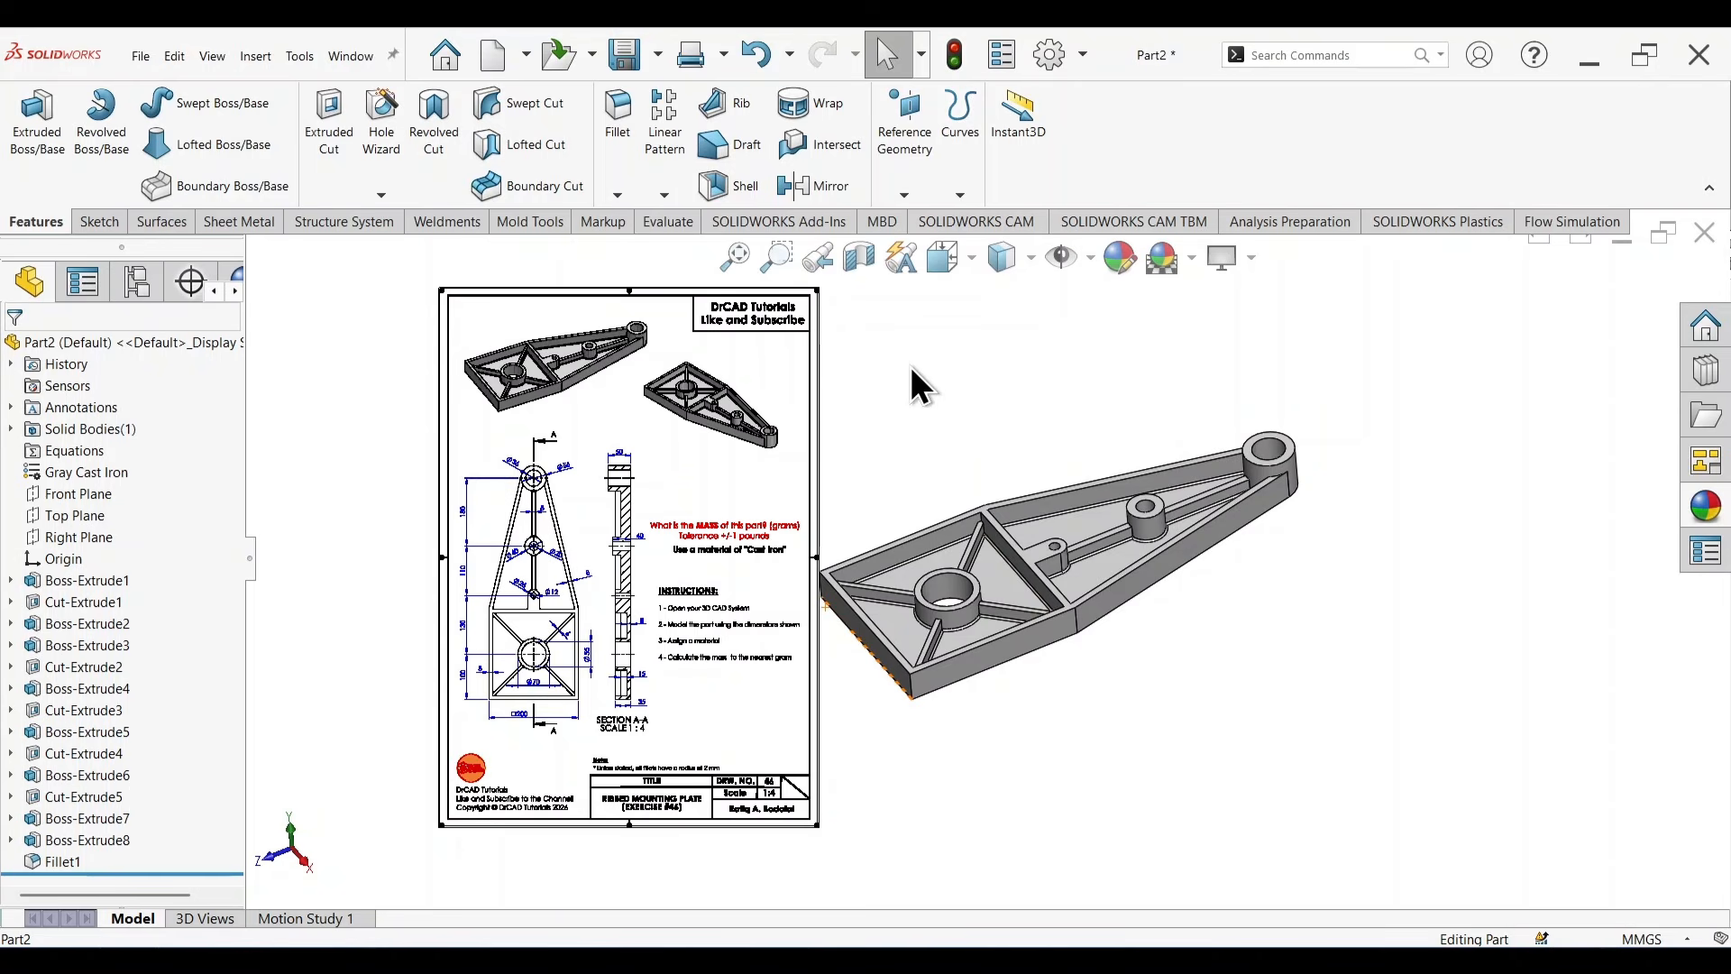
{"action": "left_click", "coordinate": [655, 233]}
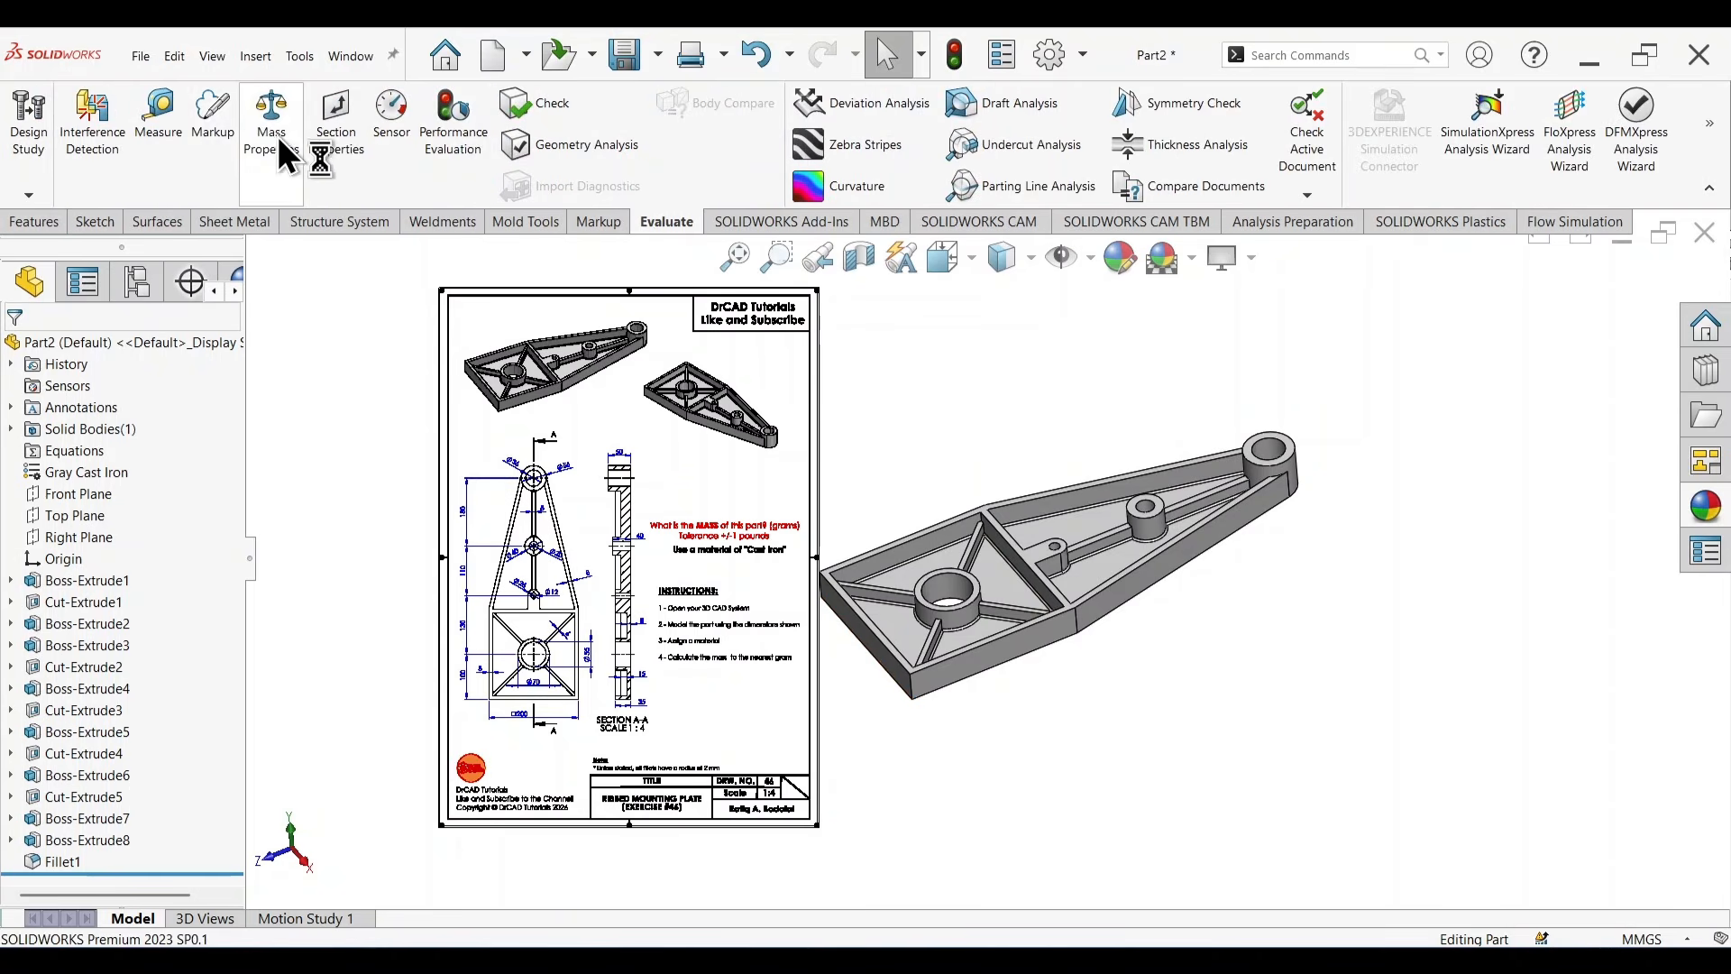
{"action": "left_click", "coordinate": [273, 133]}
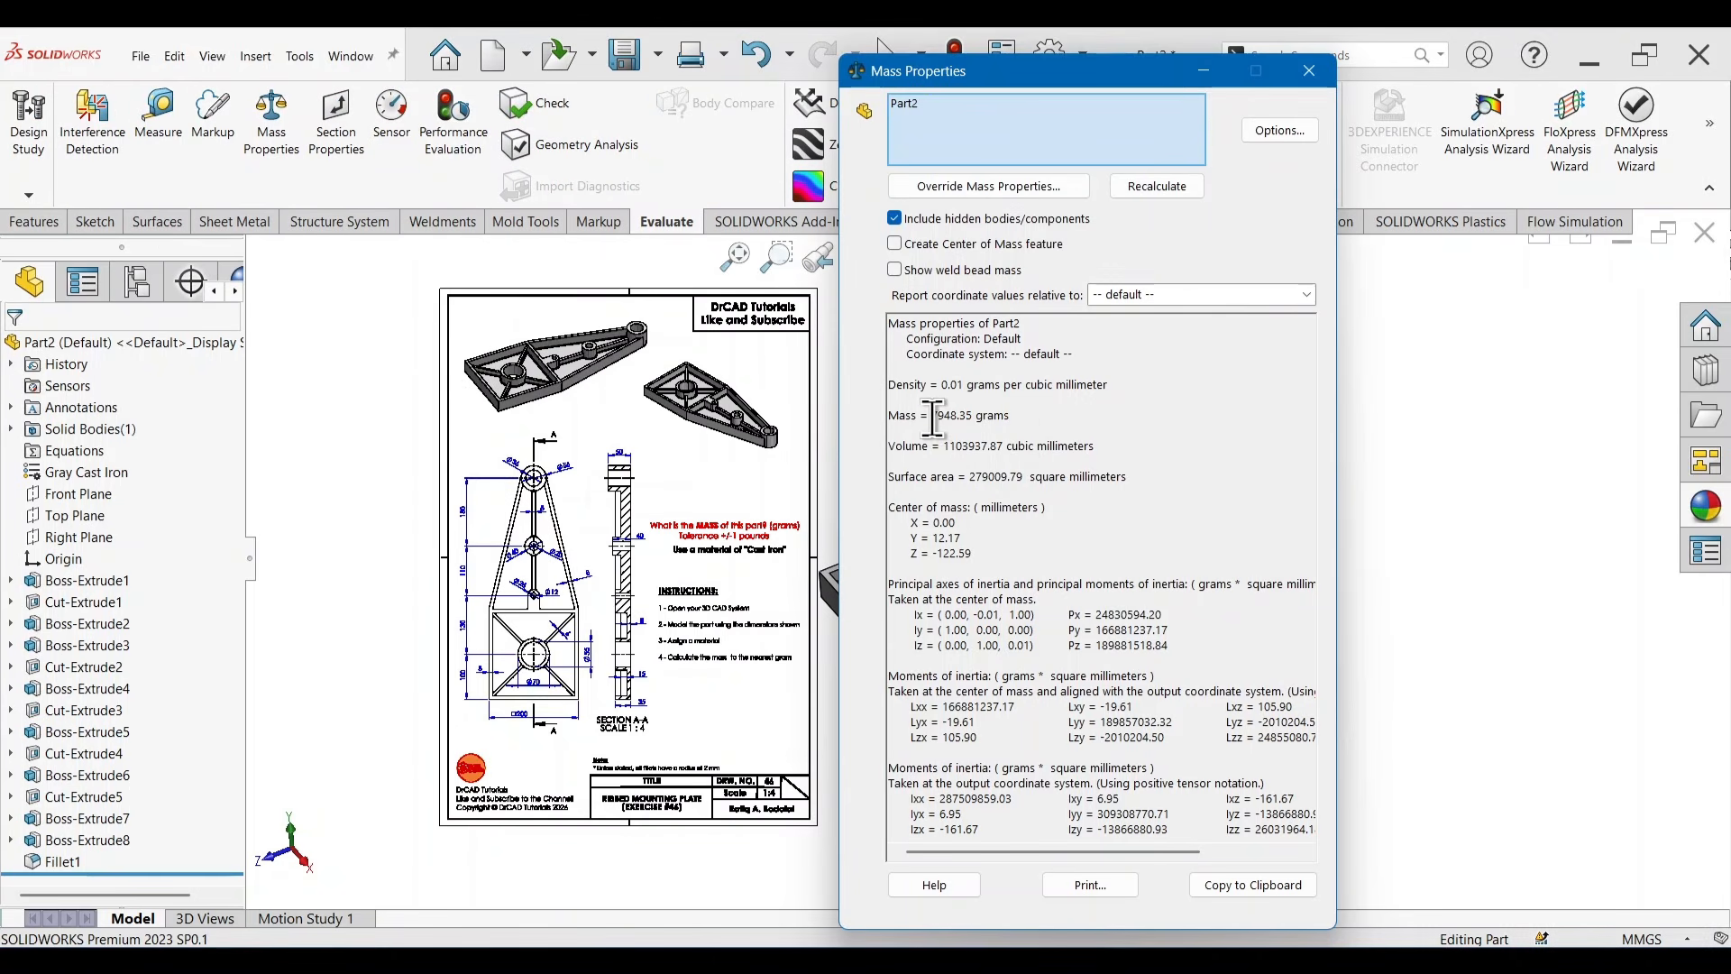
{"action": "left_click_drag", "start_coordinate": [932, 415], "coordinate": [1098, 428]}
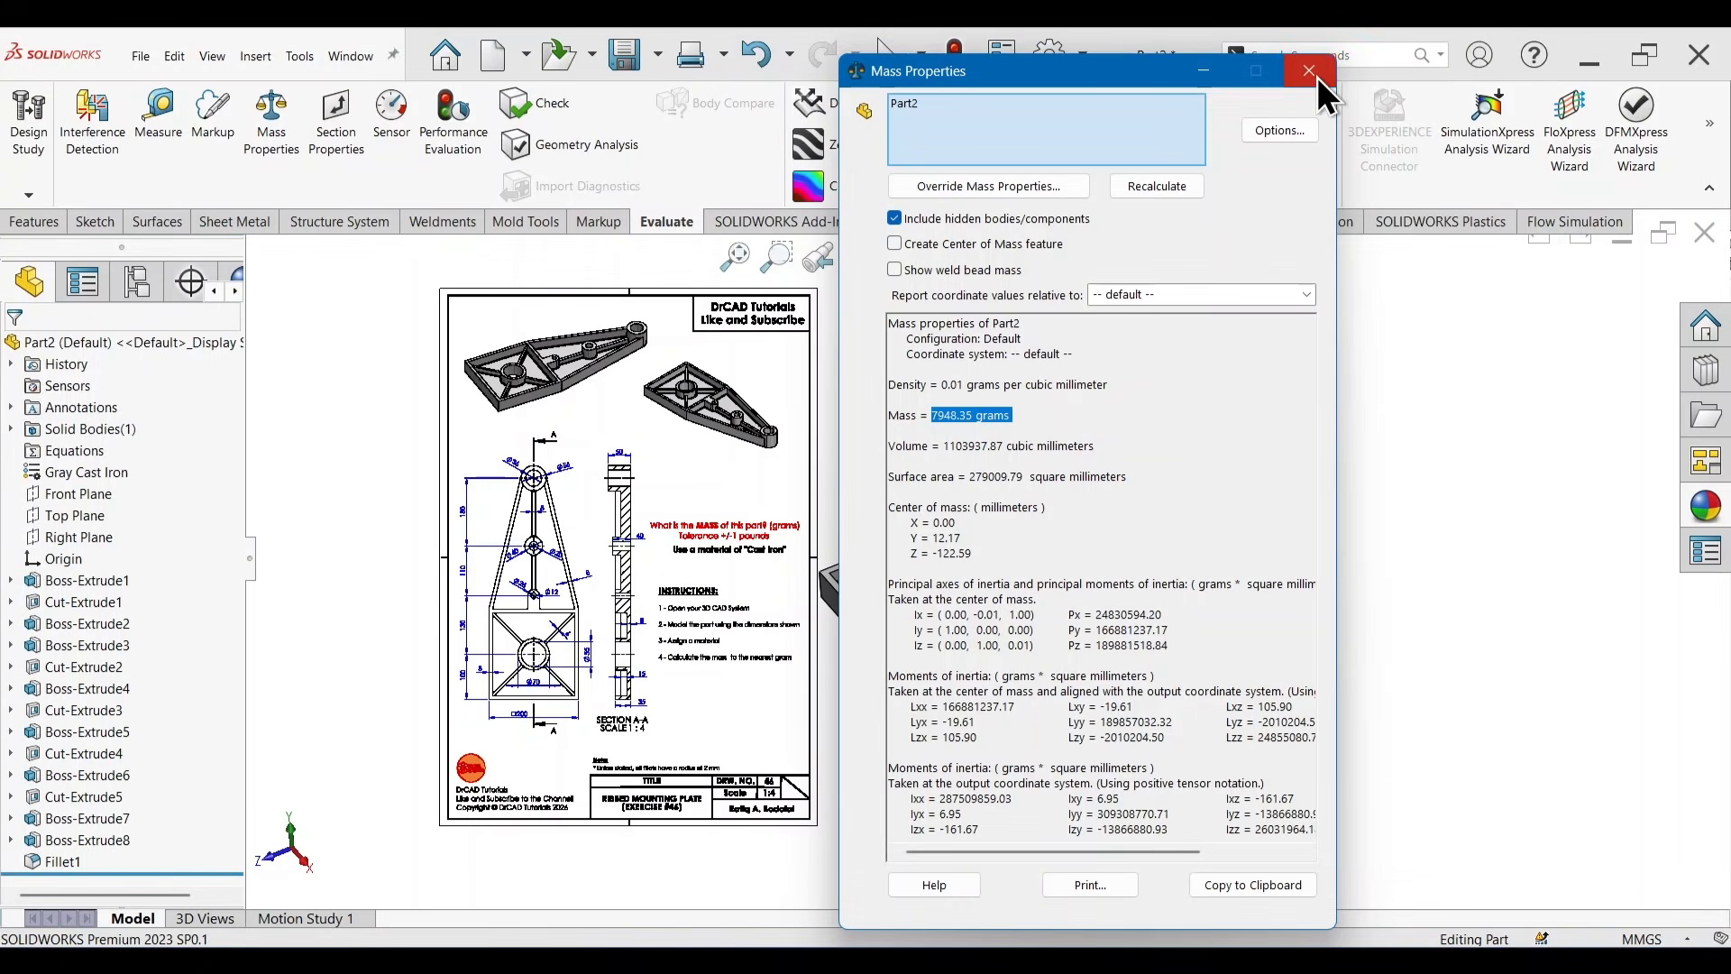
{"action": "left_click", "coordinate": [1317, 77]}
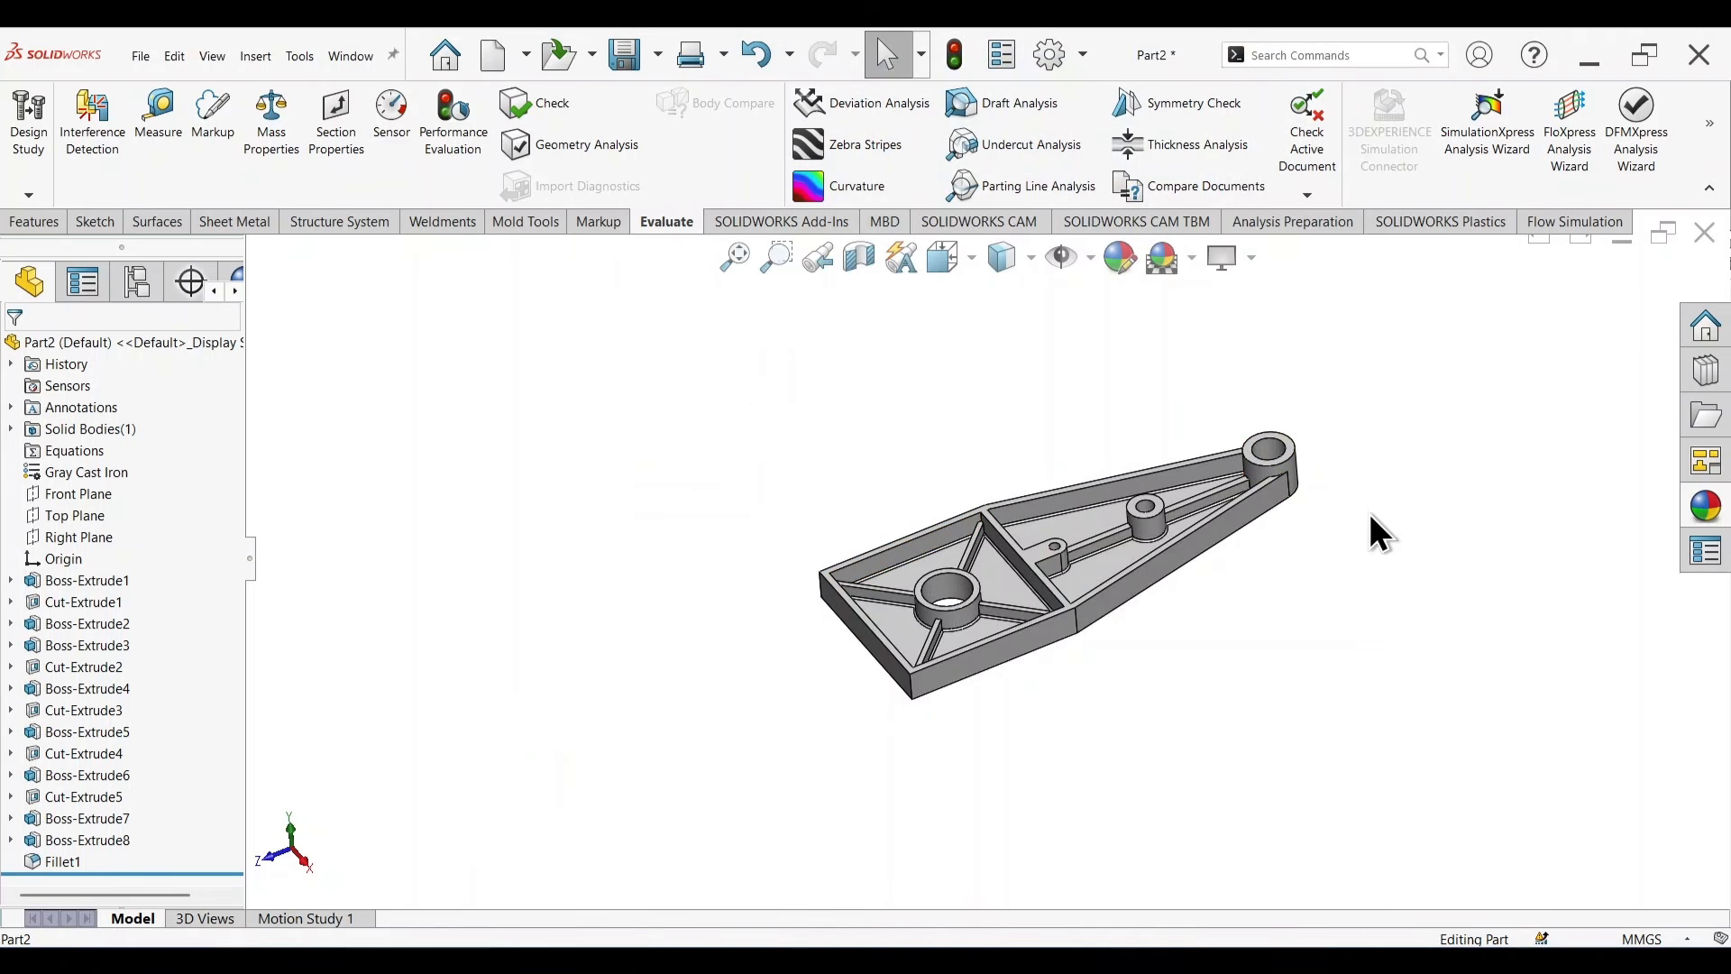
Turn on the perspective display for the finished plate.
{"action": "left_click", "coordinate": [1249, 261]}
{"action": "left_click", "coordinate": [1267, 339]}
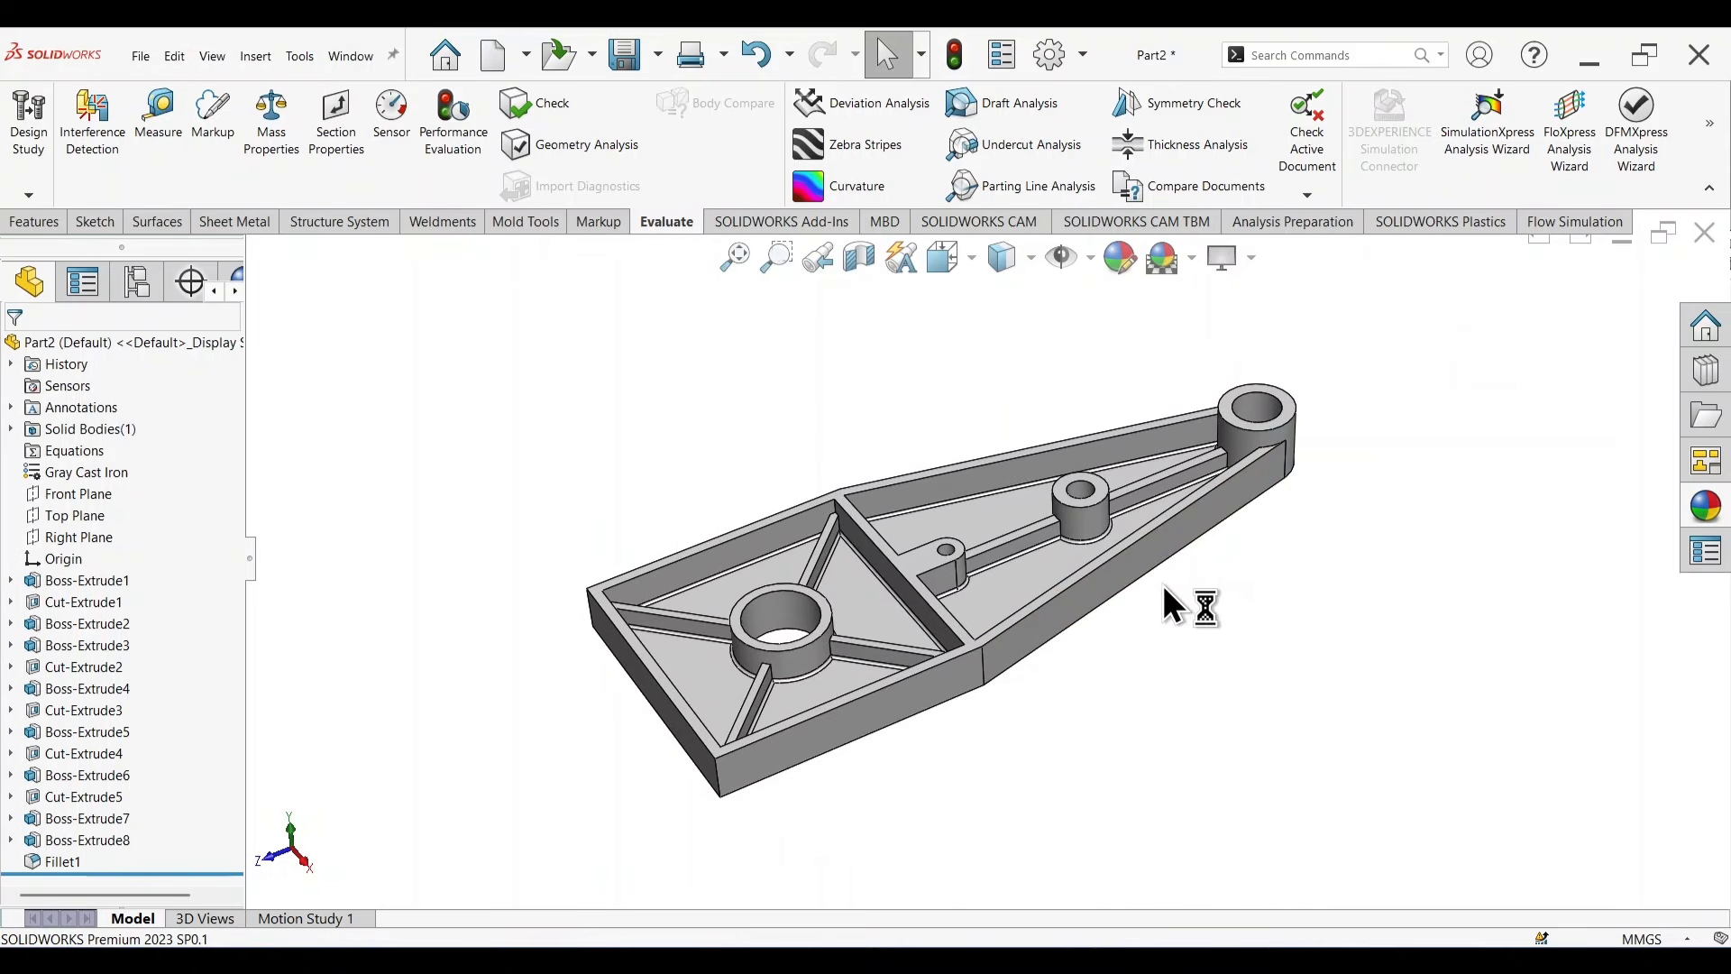
{"action": "middle_click_drag", "start_coordinate": [1186, 689], "coordinate": [1203, 657]}
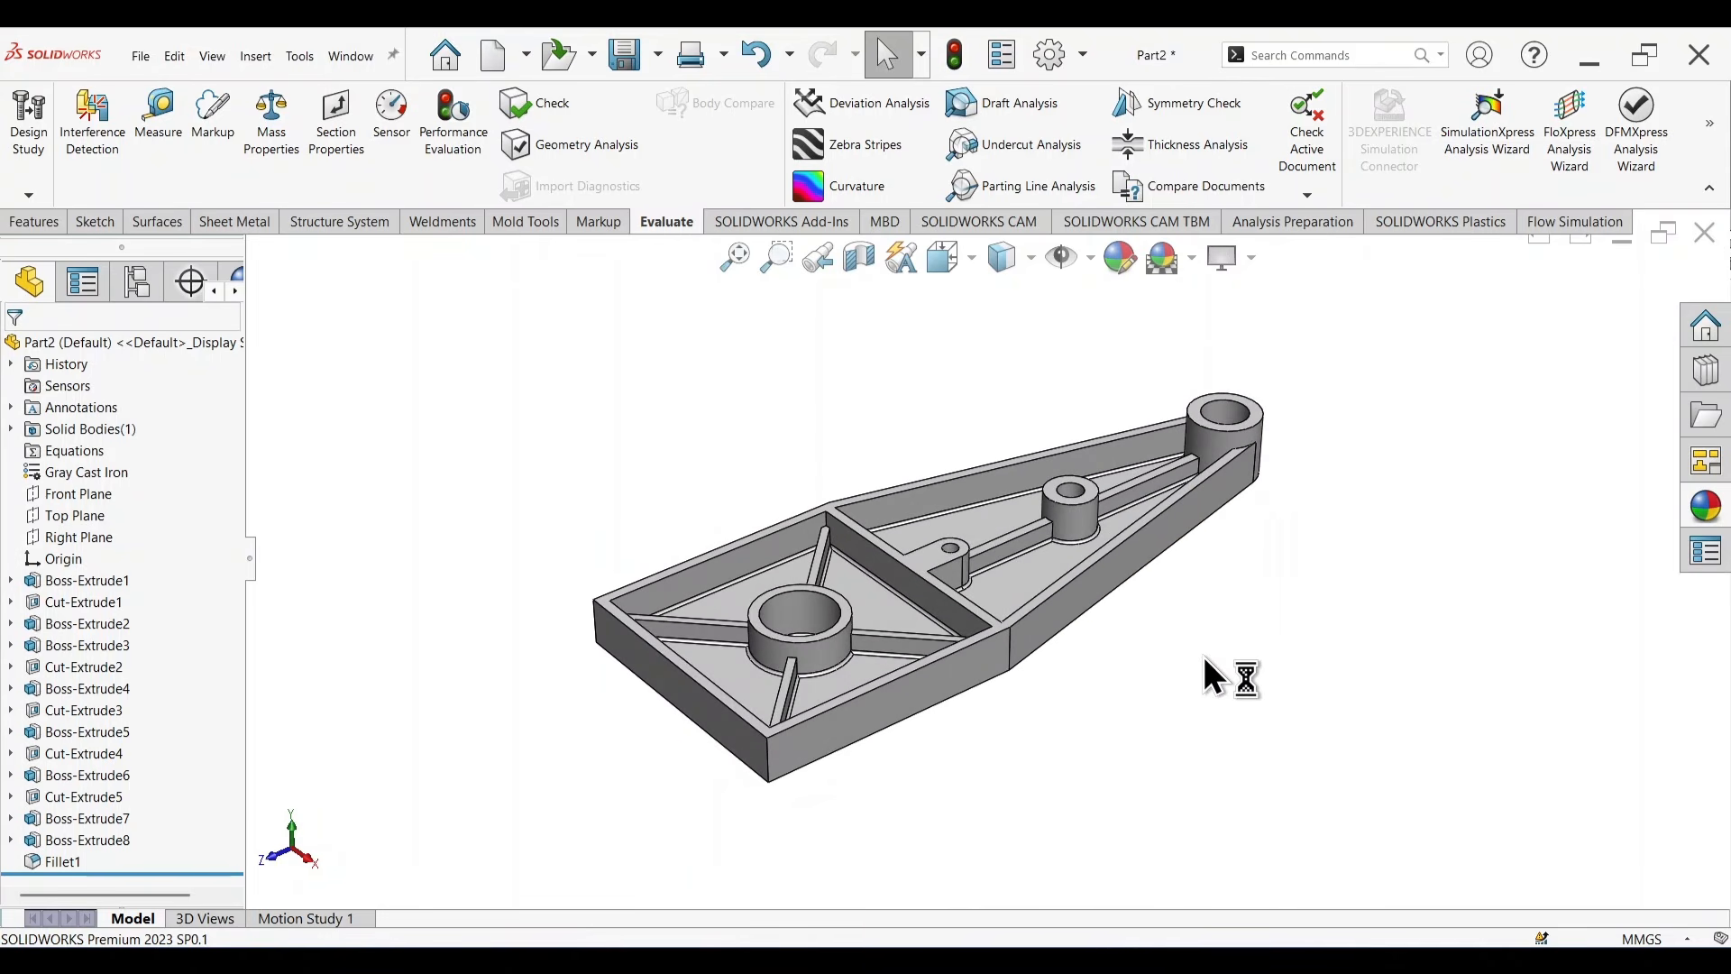